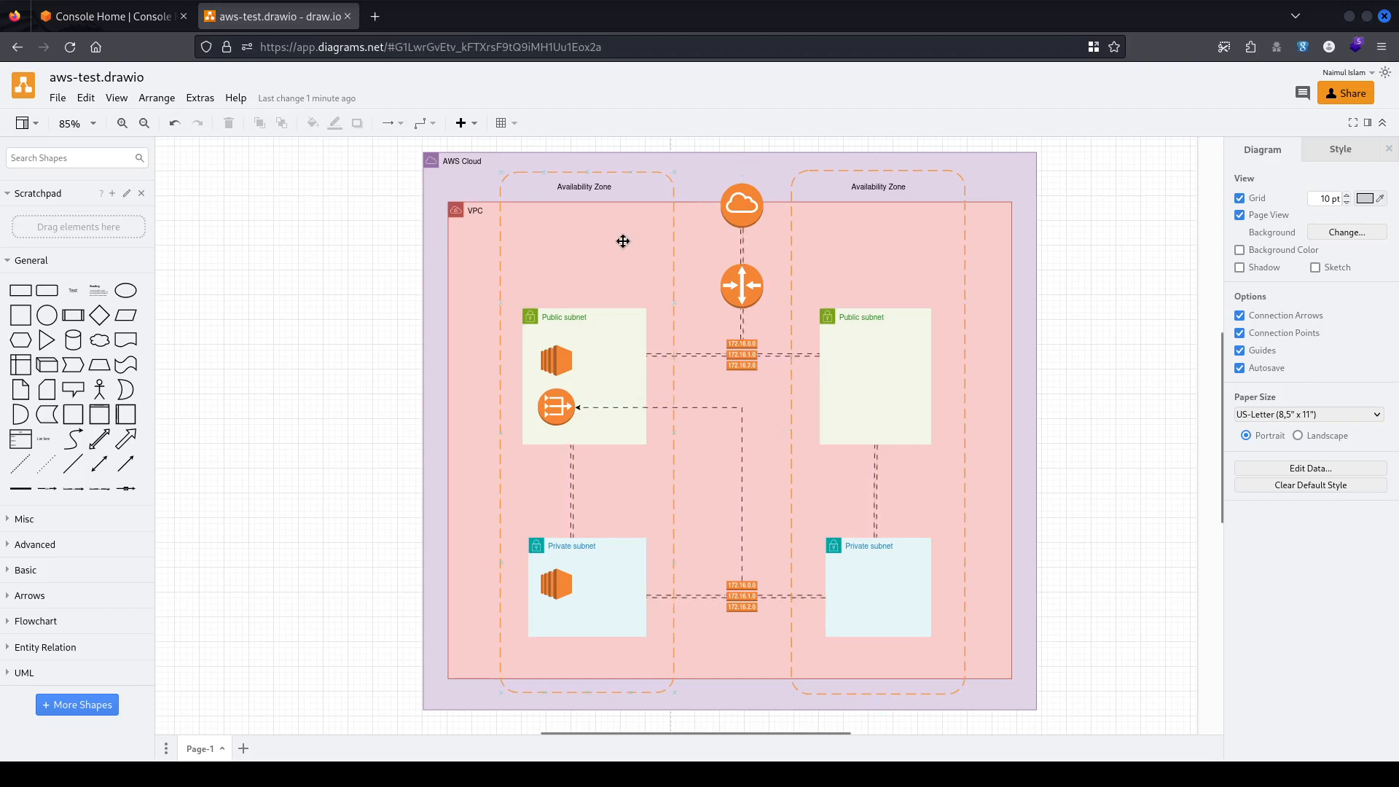
# Switch from the draw.io VPC diagram to the AWS Console Home tab.
pyautogui.click(152, 24)
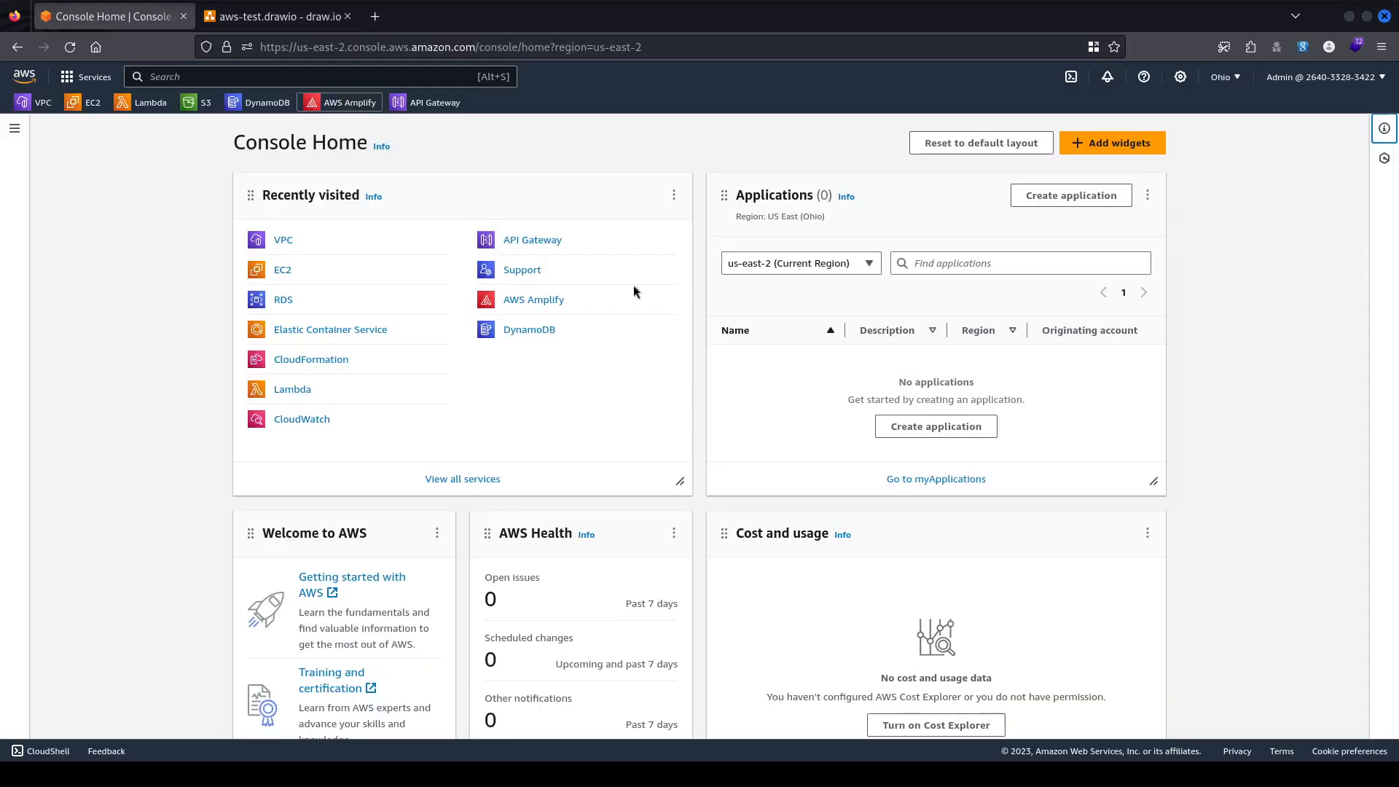
# Go to the VPC service's Your VPCs list and inspect default-vpc (172.31.0.0/16).
pyautogui.click(281, 240)
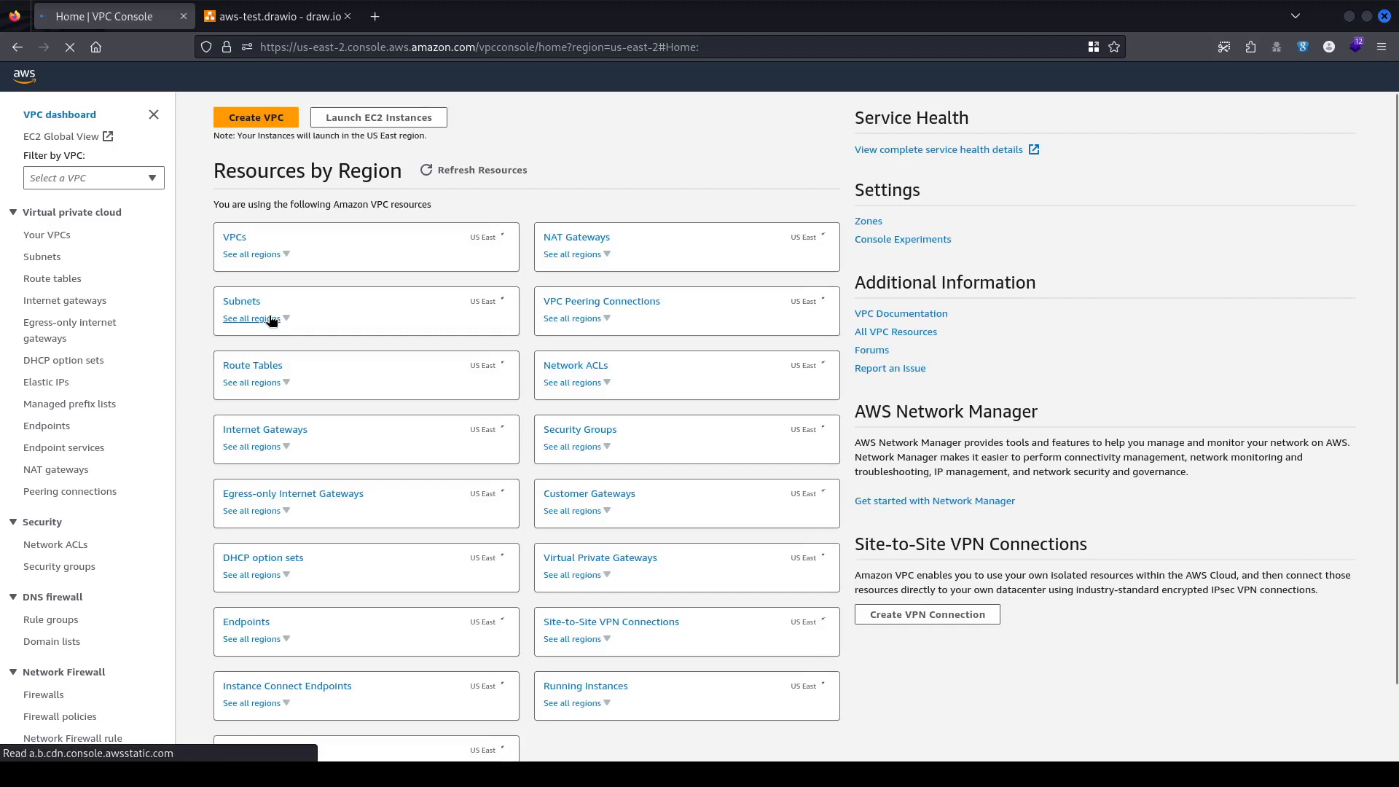
pyautogui.click(62, 236)
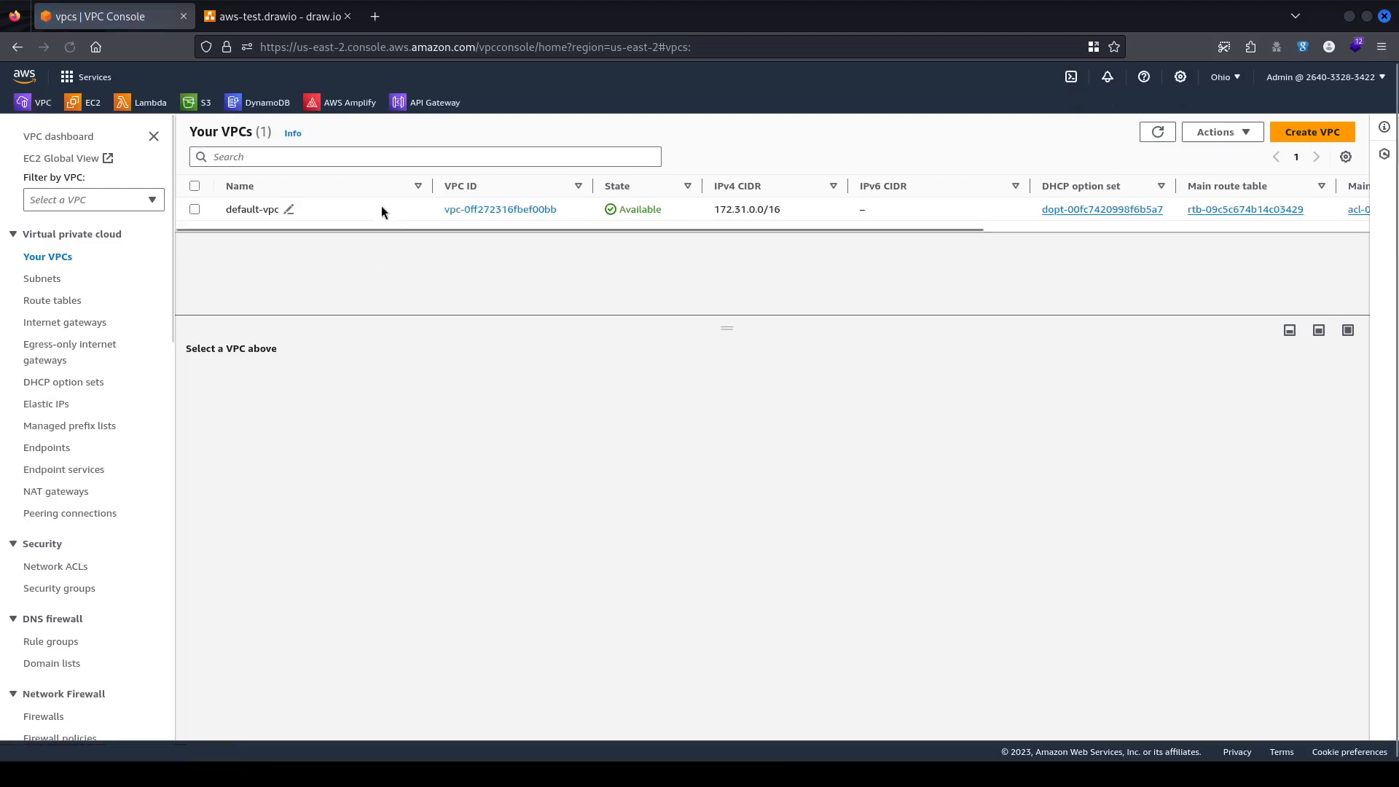
pyautogui.click(382, 207)
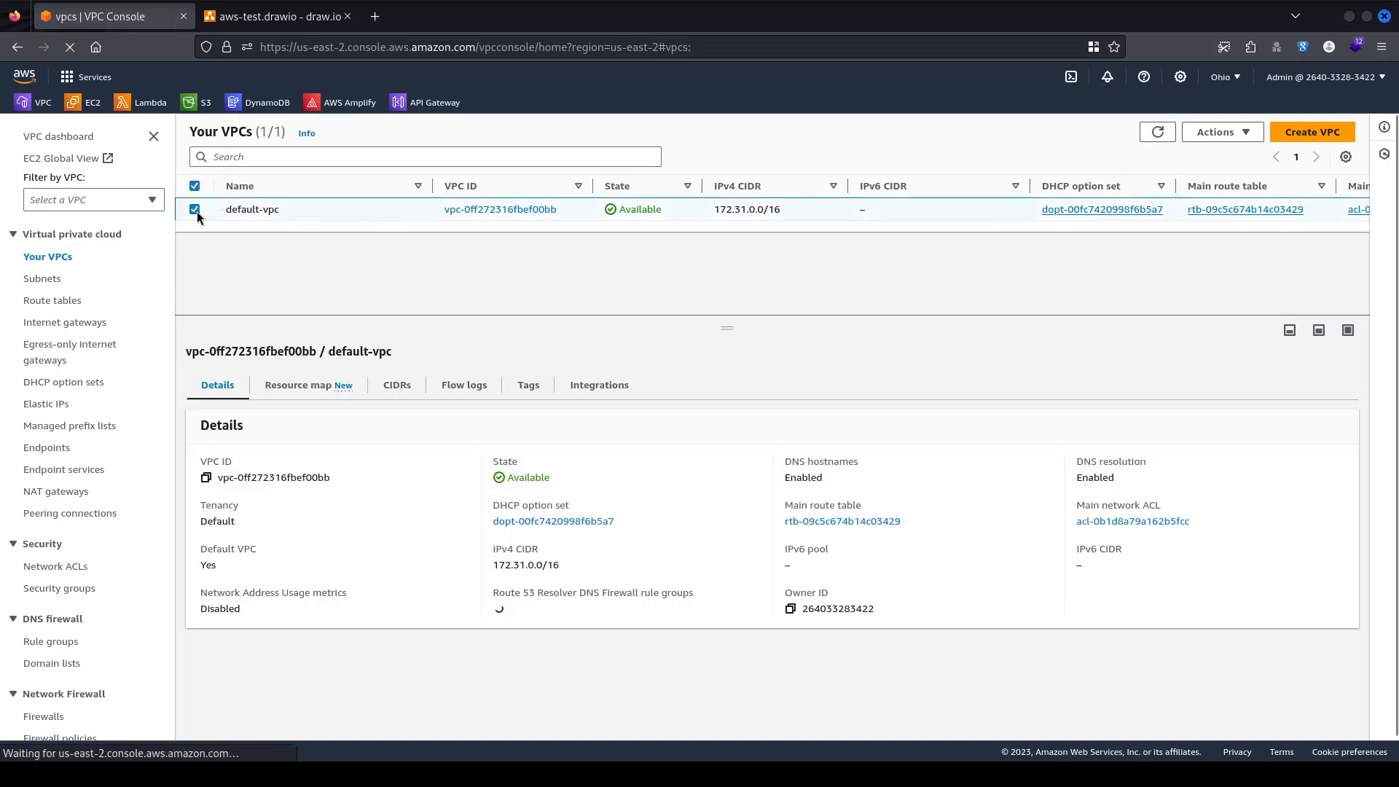
pyautogui.click(195, 209)
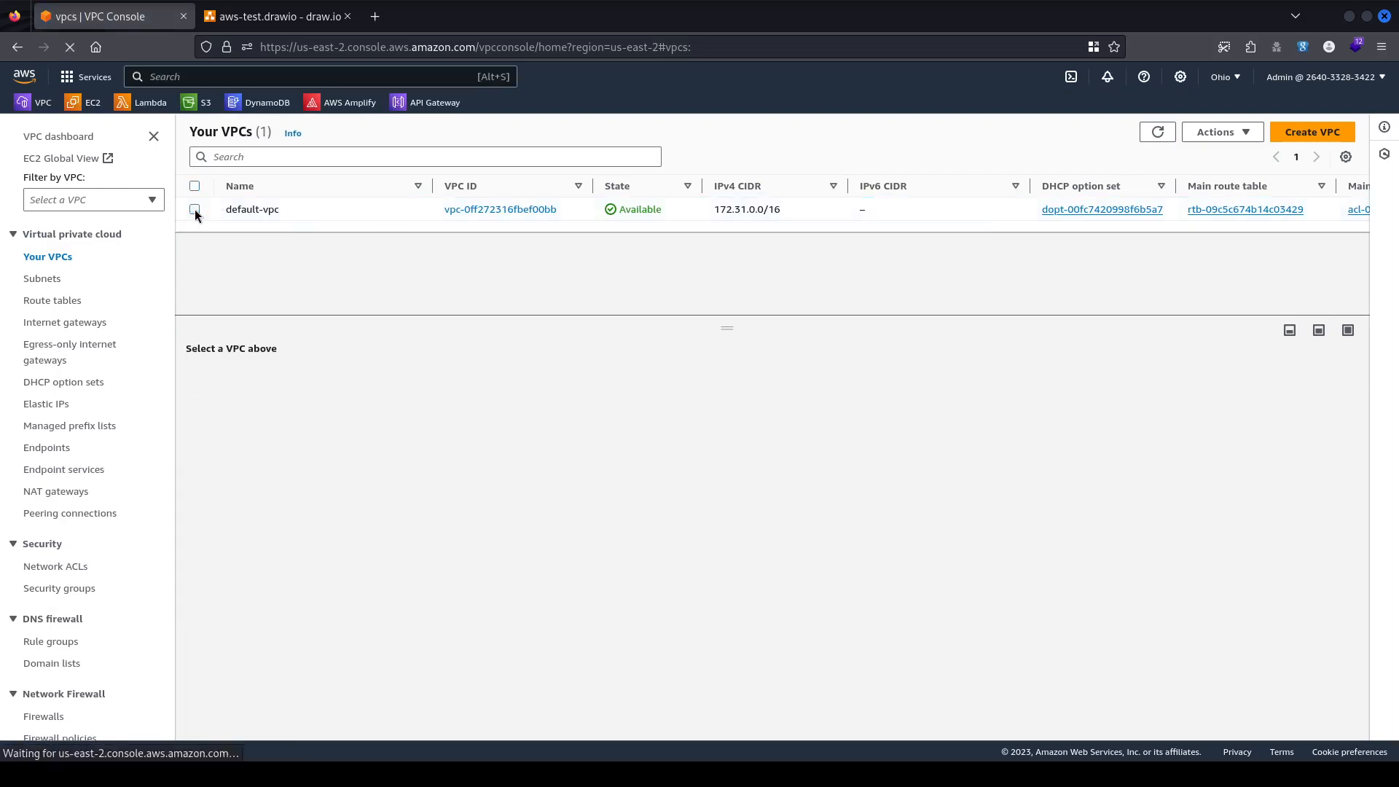
pyautogui.click(194, 209)
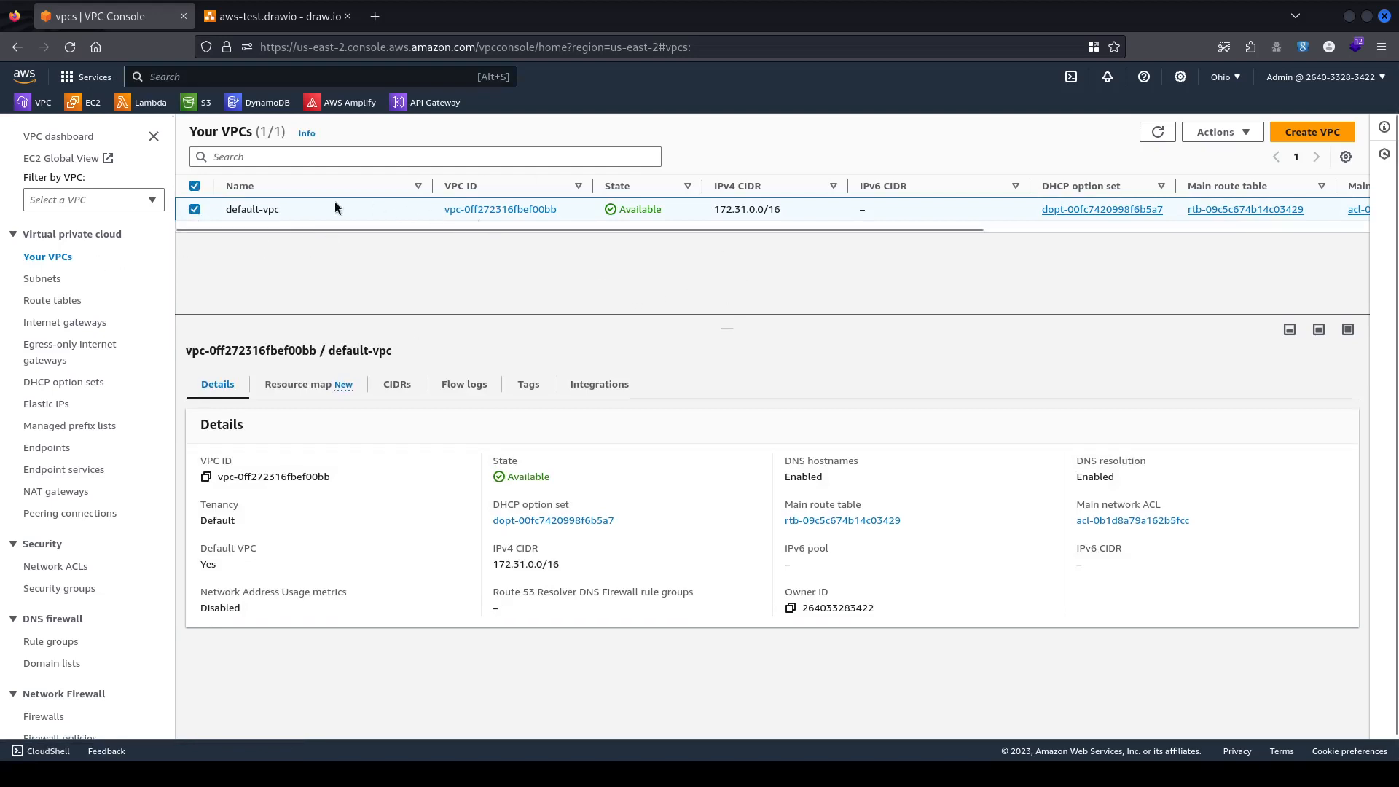
pyautogui.click(195, 210)
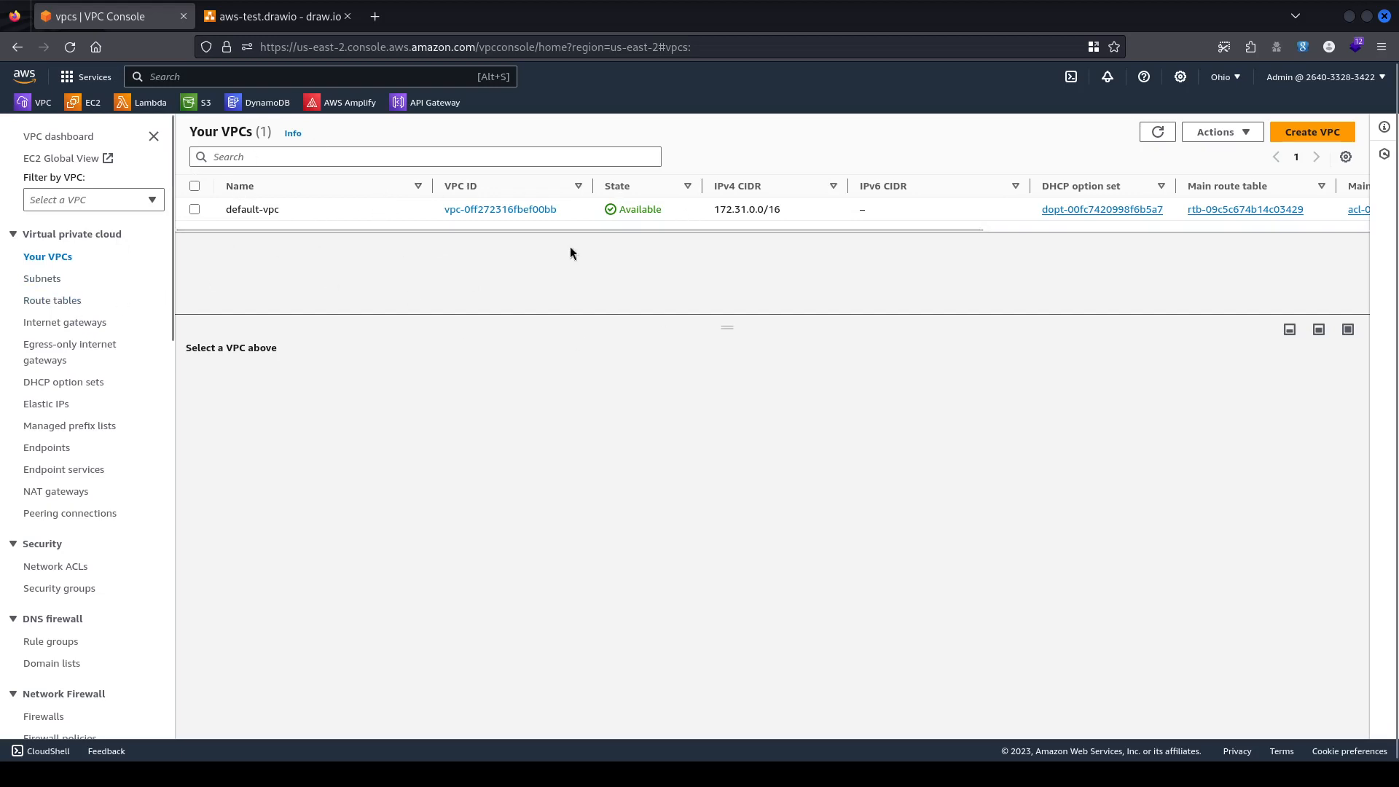
# Start a new VPC and choose 'VPC only' after previewing the 'VPC and more' option.
pyautogui.click(1312, 137)
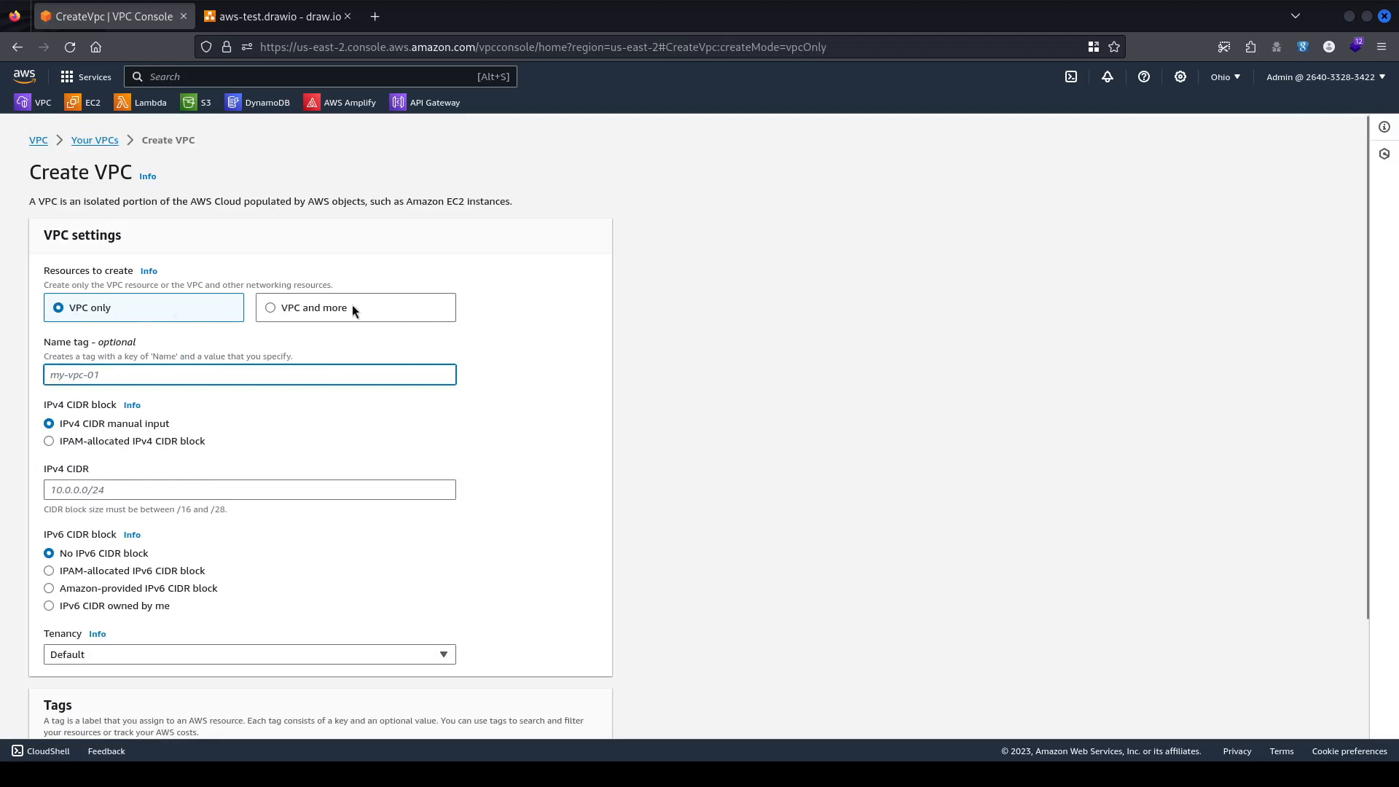
pyautogui.click(352, 306)
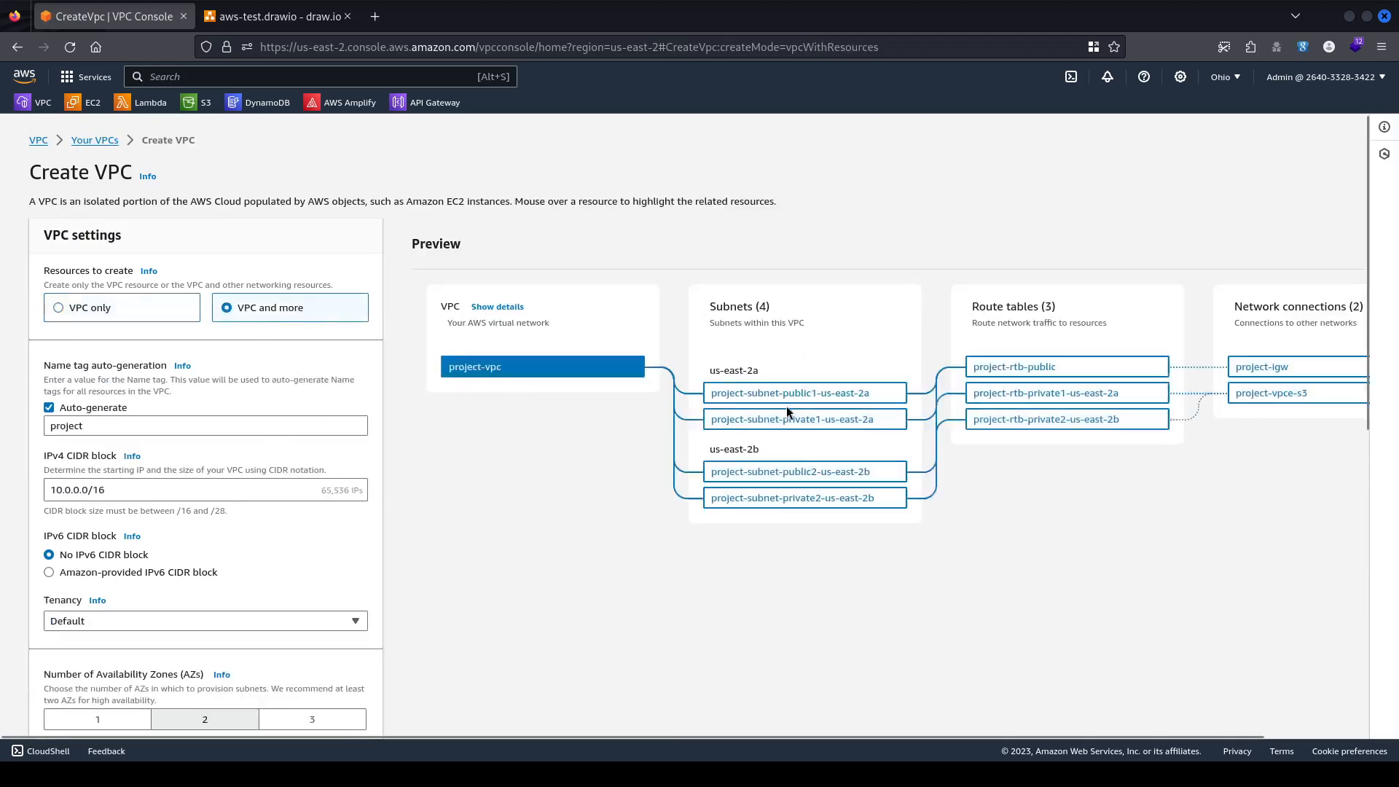
pyautogui.scroll(-2, 906, 335)
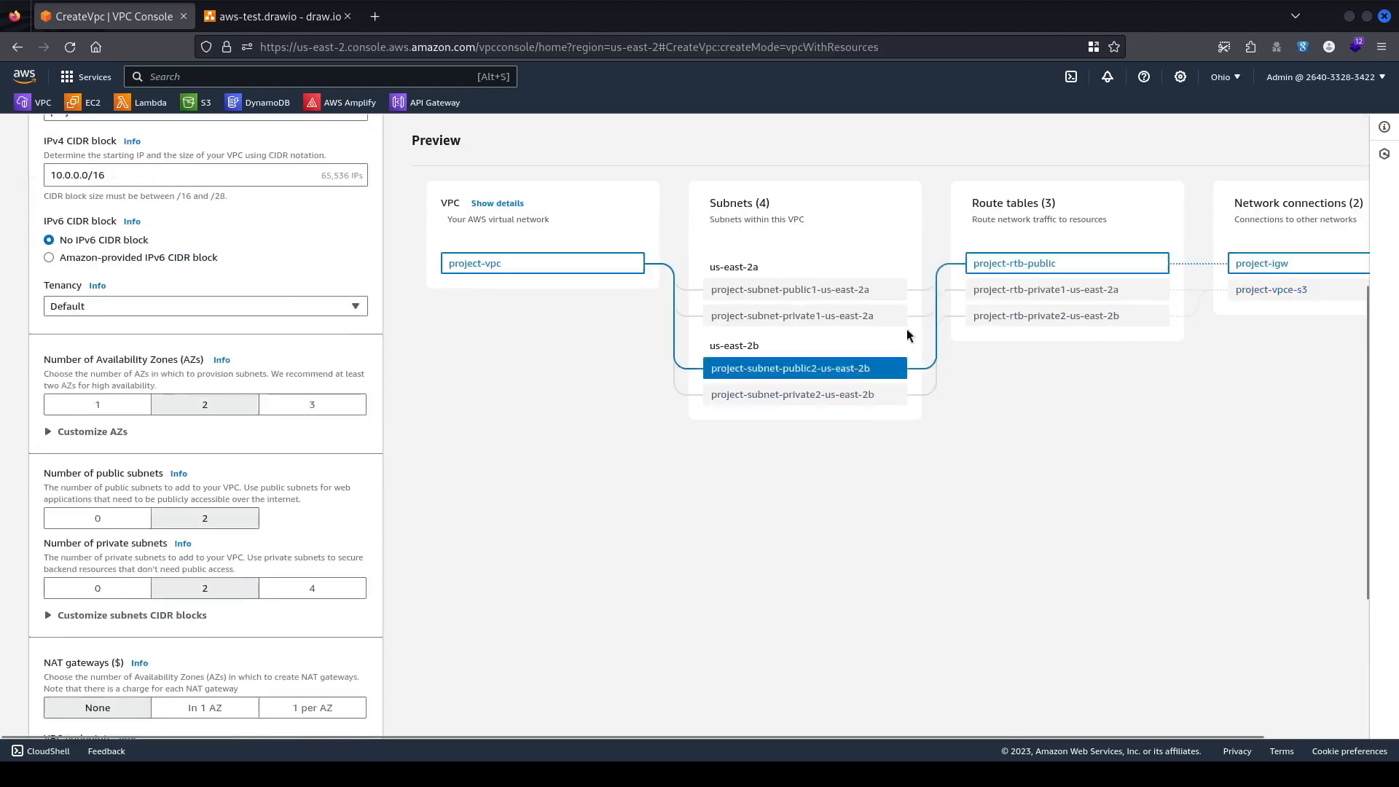
pyautogui.scroll(-3, 351, 417)
pyautogui.scroll(5, 339, 466)
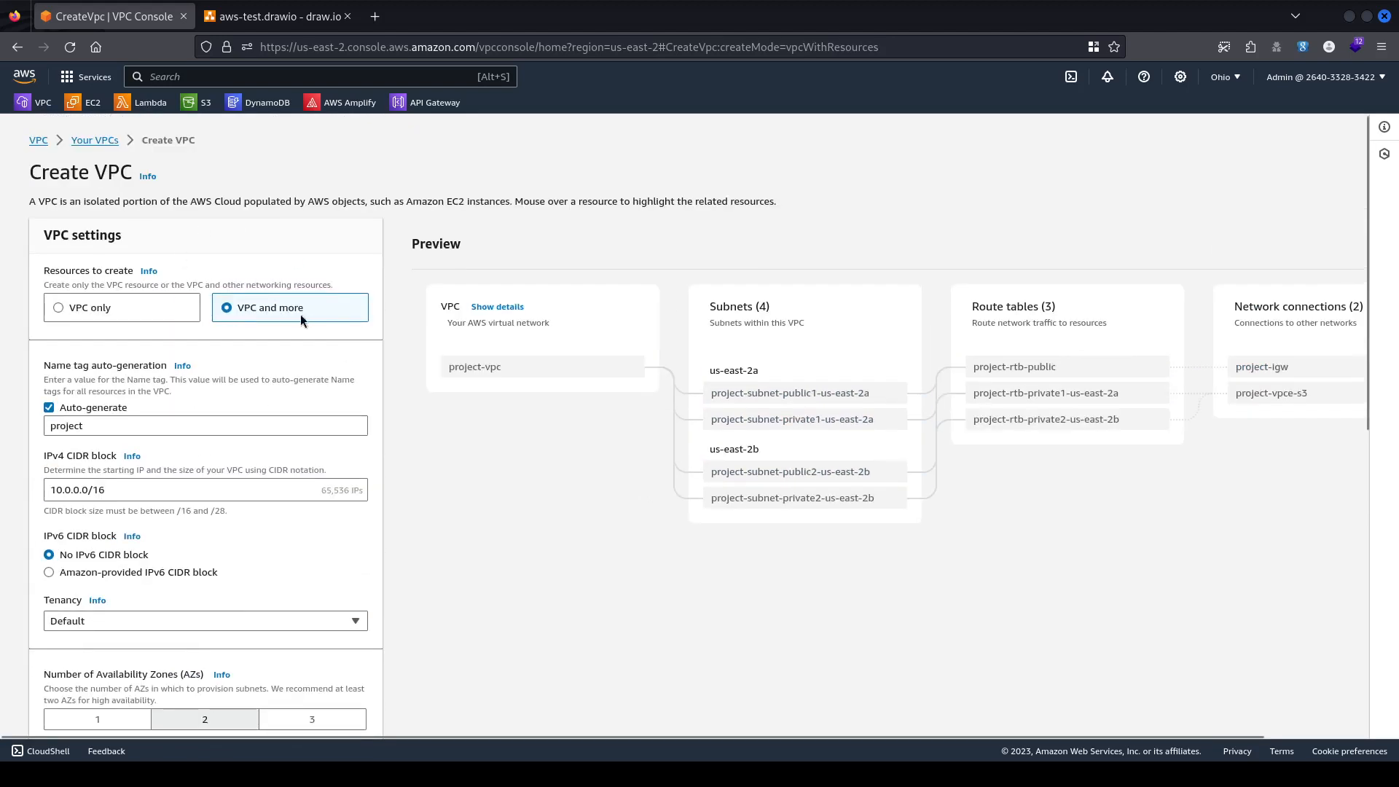
pyautogui.click(139, 308)
pyautogui.scroll(-2, 391, 303)
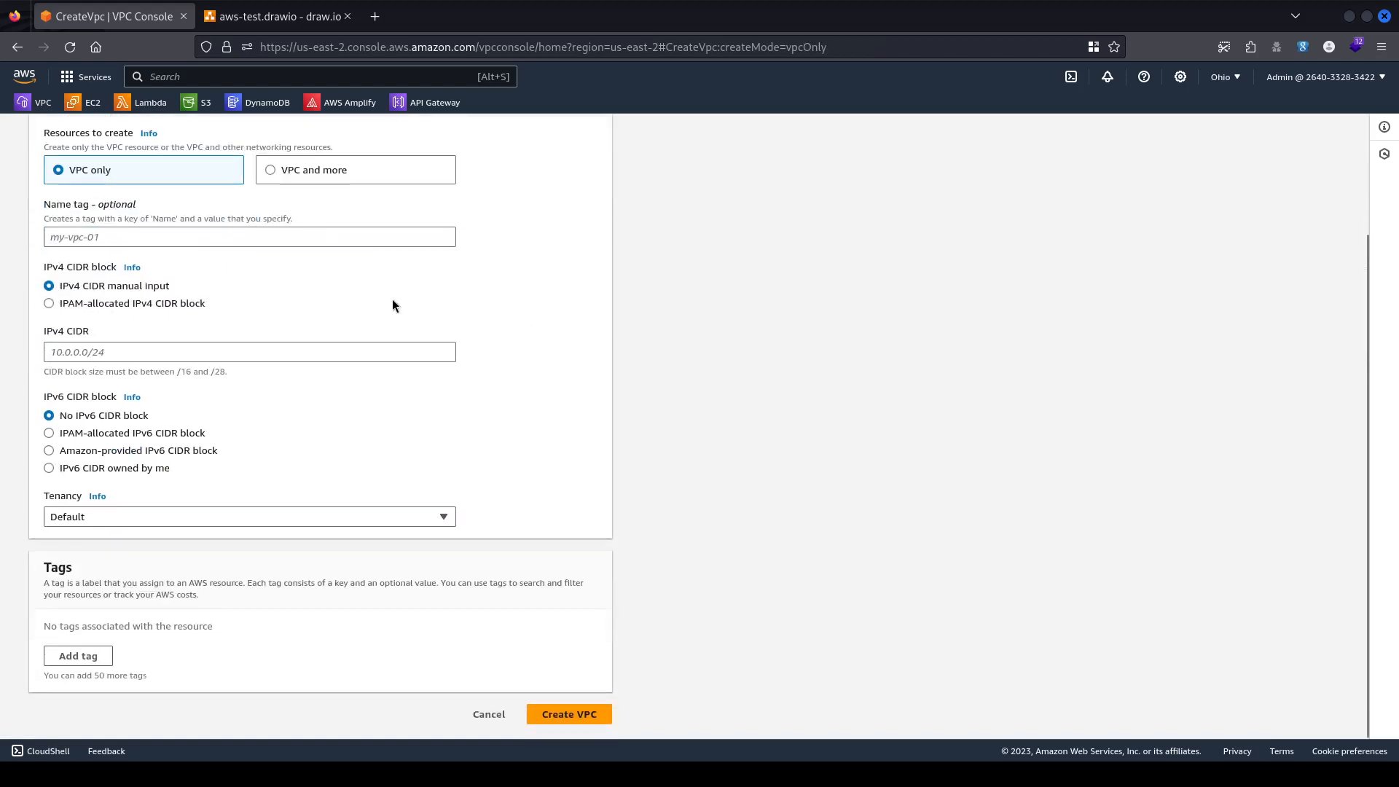
pyautogui.scroll(2, 41, 371)
pyautogui.scroll(-1, 99, 286)
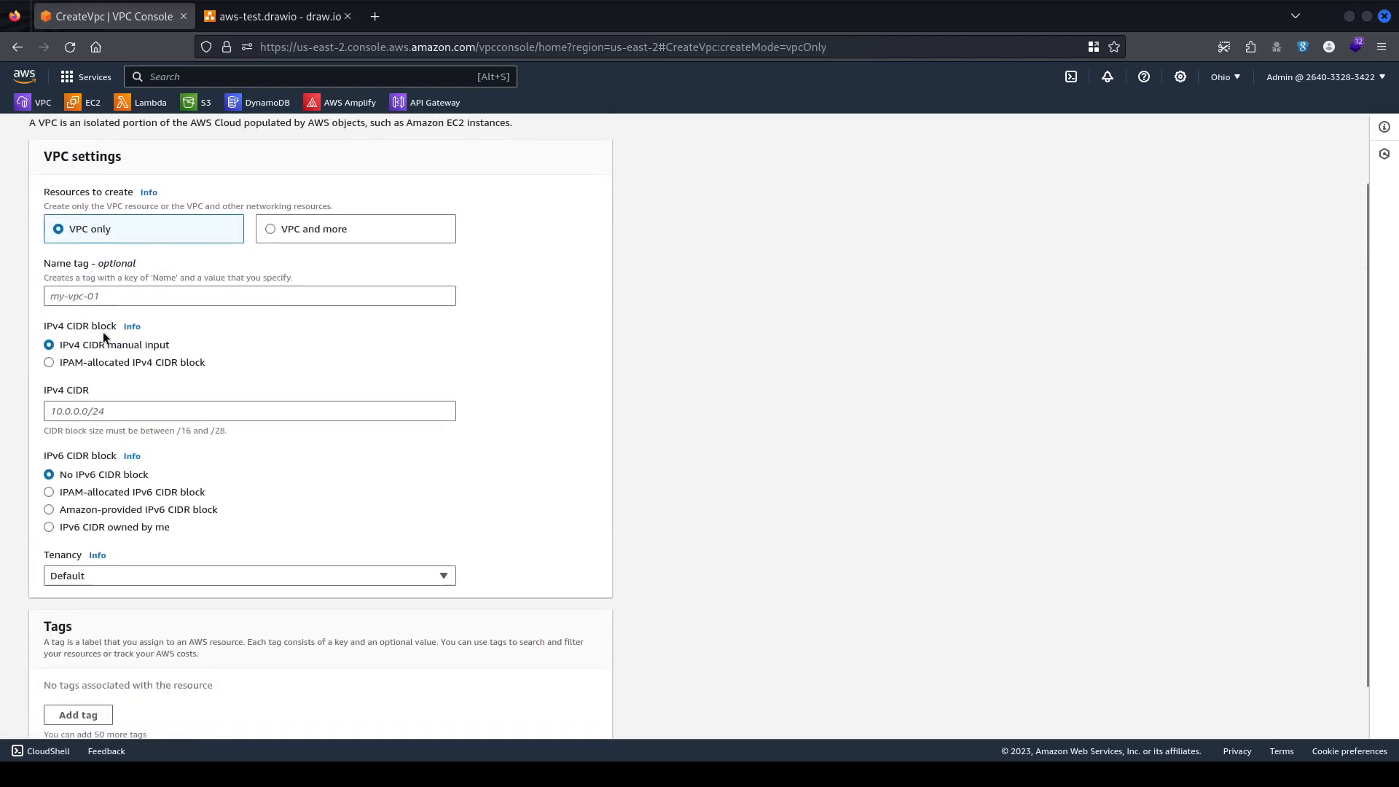
# Name the VPC kc-vpc and give it the IPv4 CIDR 10.0.0.0/16.
pyautogui.click(145, 295)
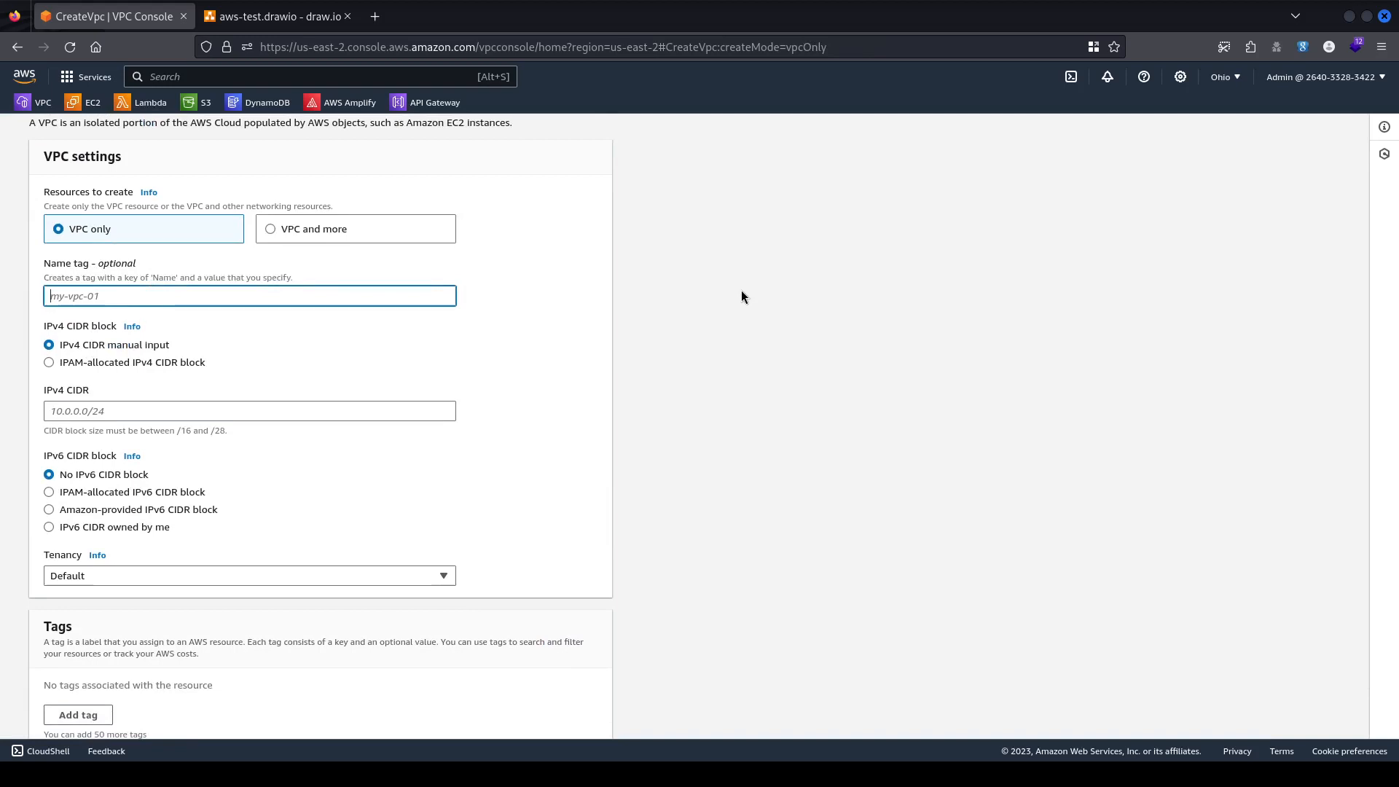
pyautogui.write('kc-vpc')
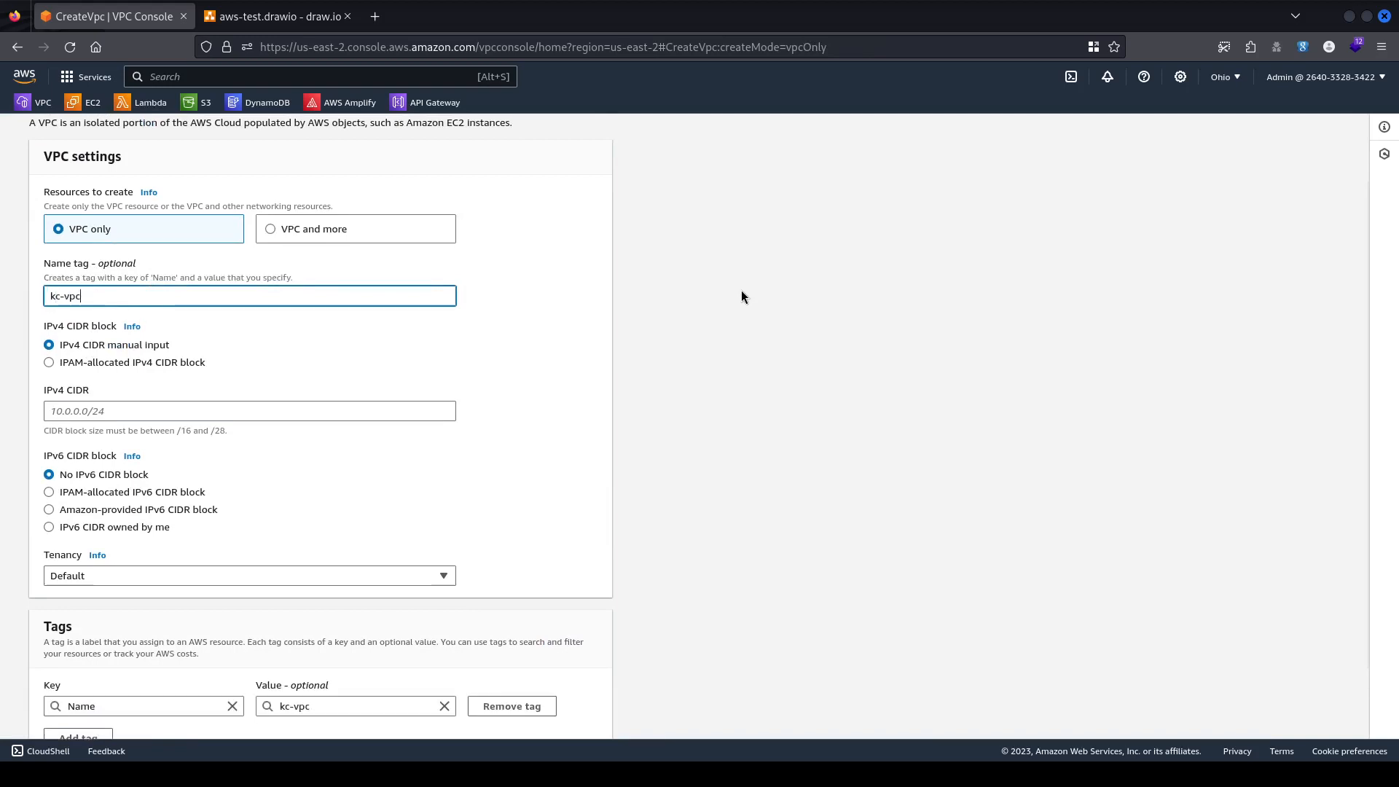
pyautogui.write('-01')
pyautogui.press('BackSpace')
pyautogui.press('BackSpace')
pyautogui.scroll(-2, 207, 356)
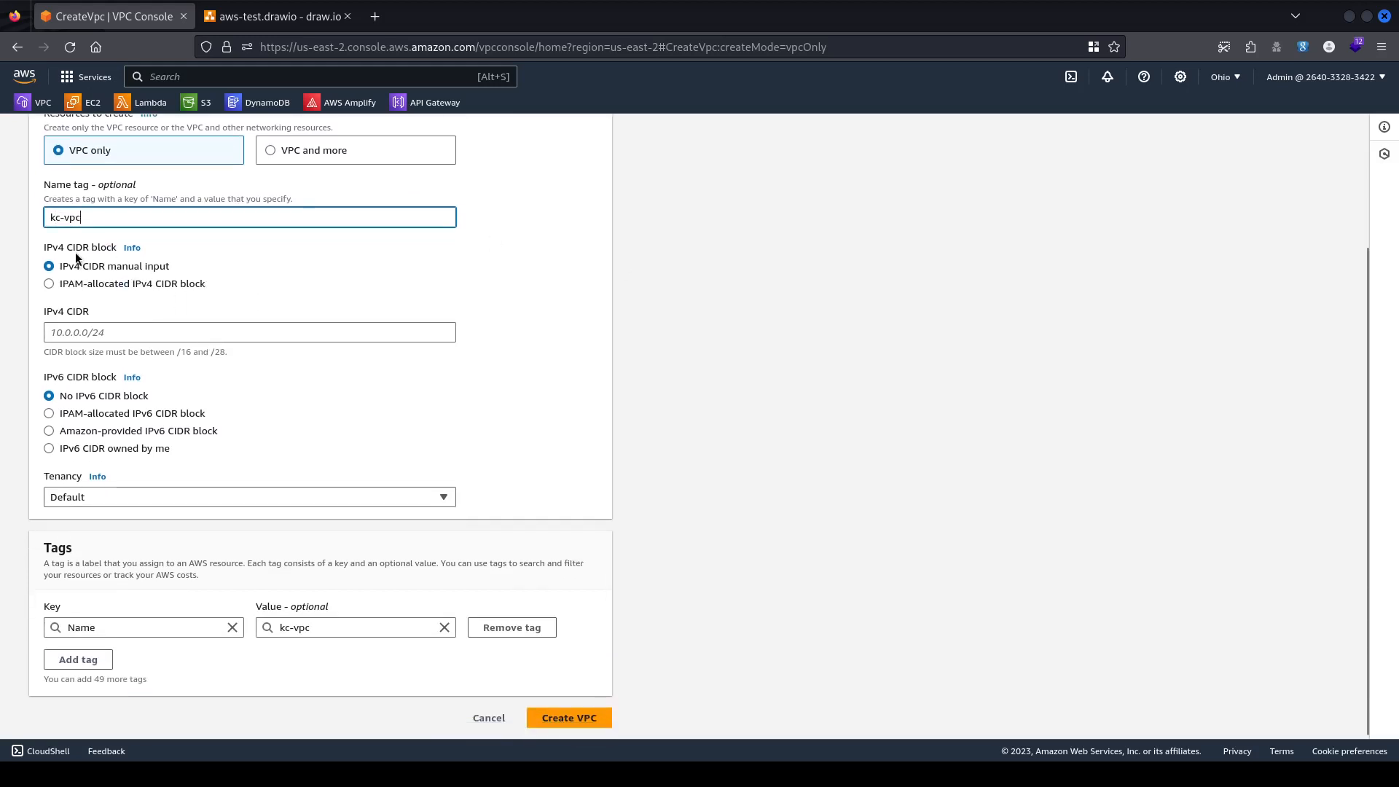
pyautogui.click(134, 334)
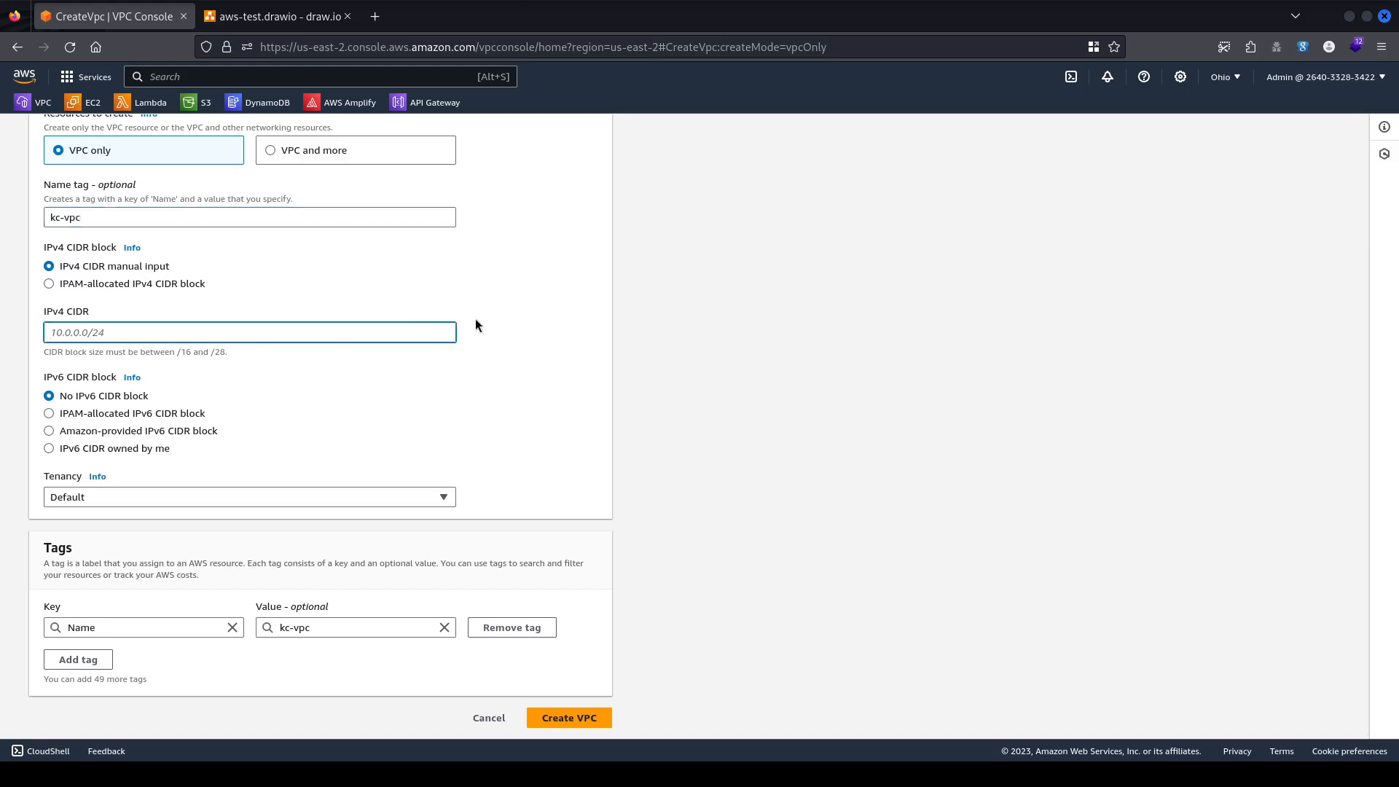
pyautogui.write('10')
pyautogui.write('24')
pyautogui.hotkey('shift', 'Left')
pyautogui.hotkey('shift', 'Left')
pyautogui.hotkey('shift', 'Left')
pyautogui.hotkey('shift', 'Left')
pyautogui.hotkey('shift', 'Left')
pyautogui.hotkey('shift', 'Left')
pyautogui.hotkey('shift', 'Left')
pyautogui.hotkey('shift', 'Left')
pyautogui.hotkey('shift', 'Left')
pyautogui.click(528, 333)
pyautogui.scroll(-1, 451, 355)
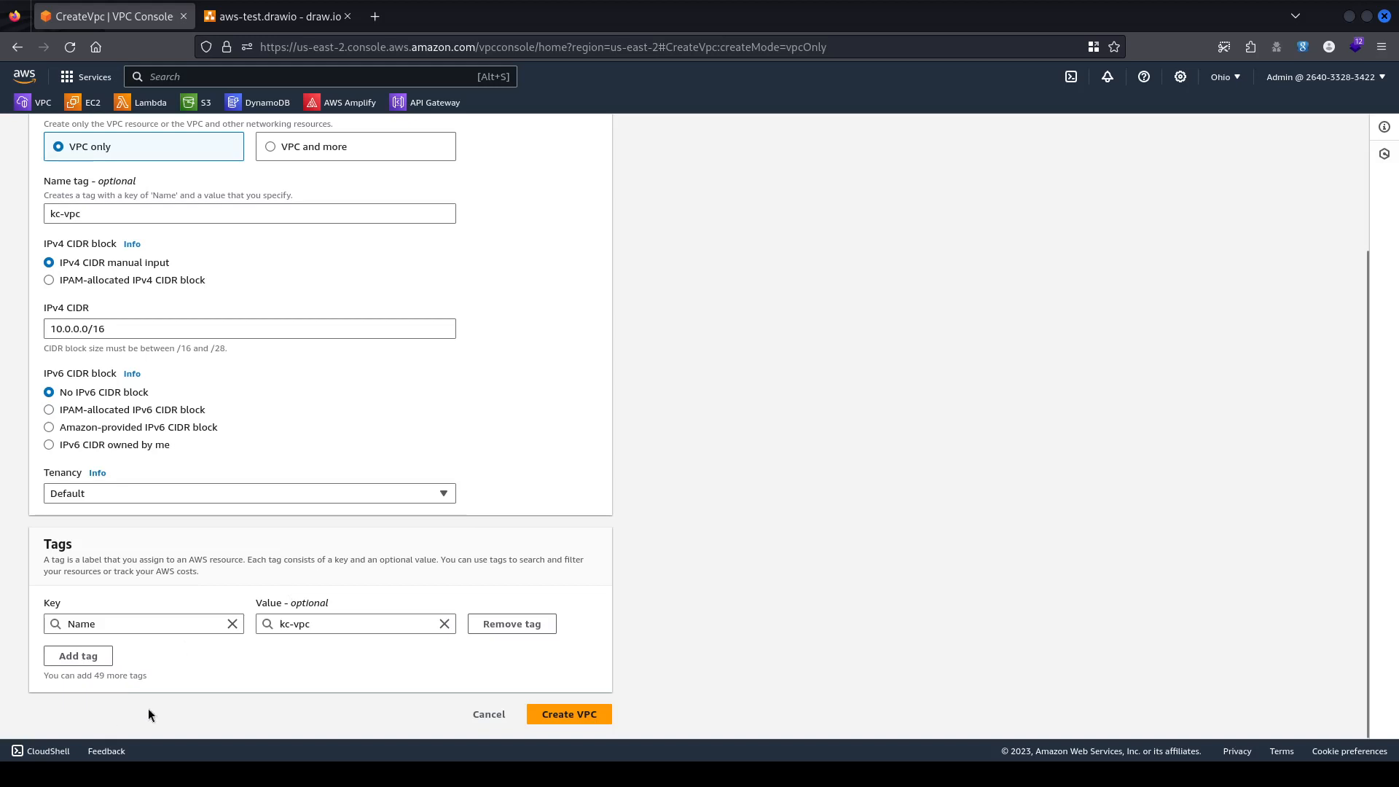
pyautogui.click(564, 715)
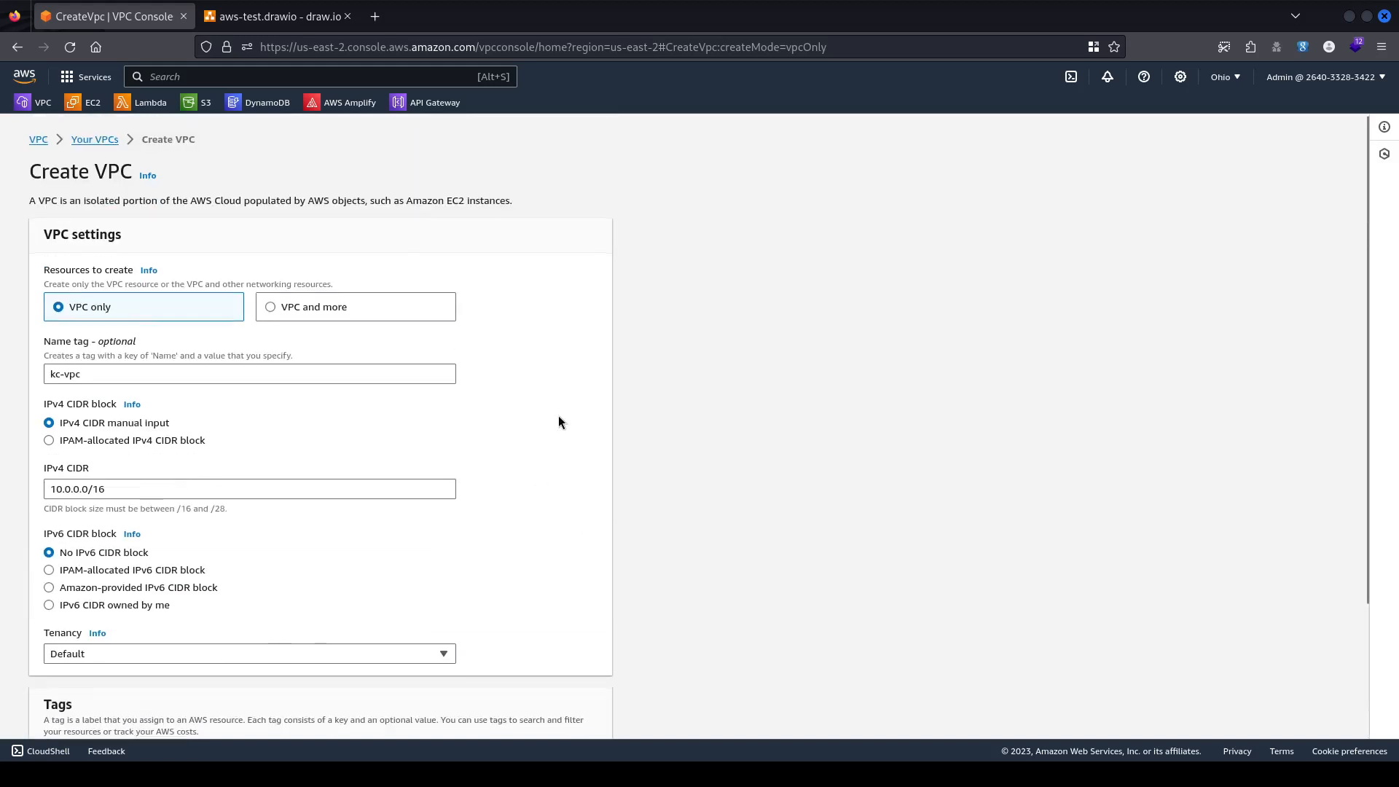
pyautogui.scroll(-3, 558, 421)
# Create kc-vpc, go to the Subnets list, and glance at the draw.io diagram before returning.
pyautogui.click(572, 714)
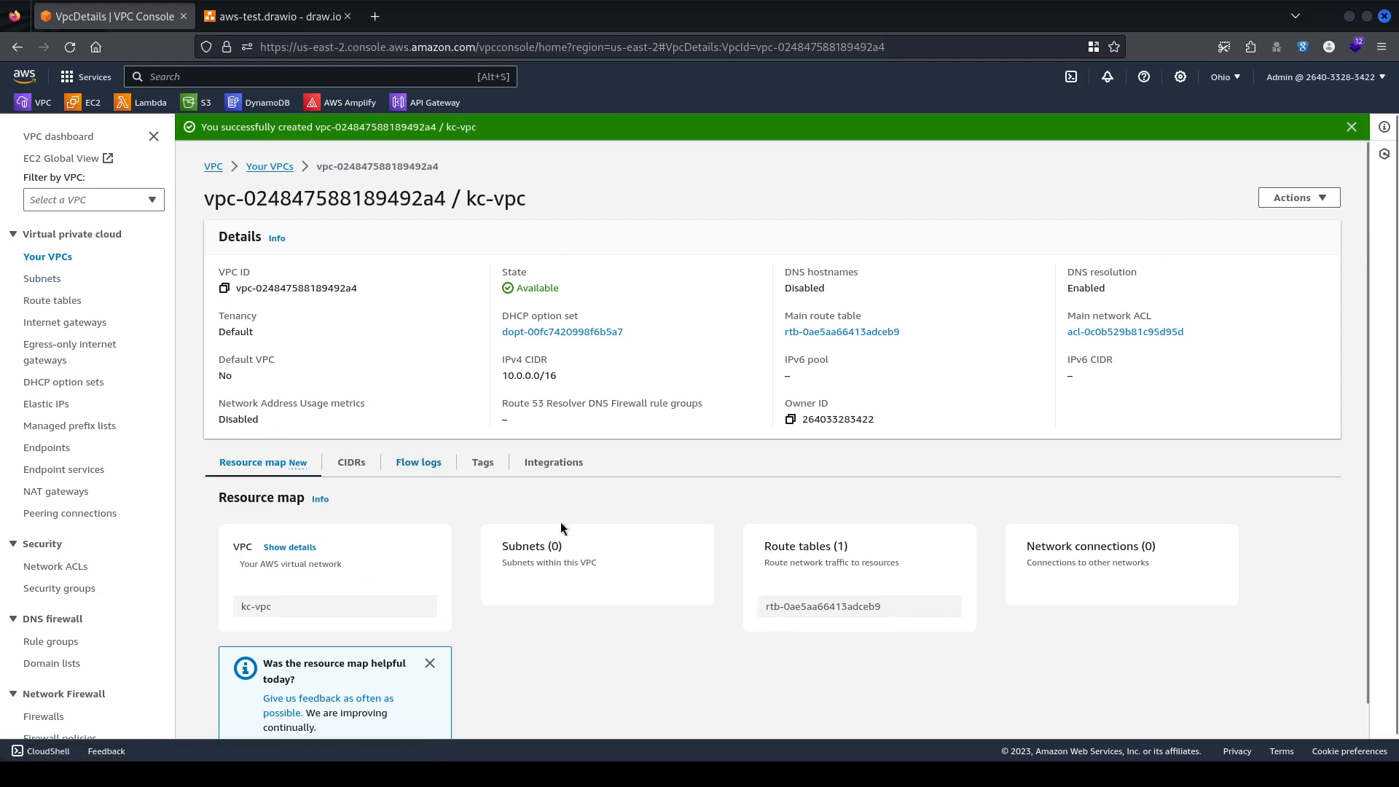
pyautogui.click(55, 283)
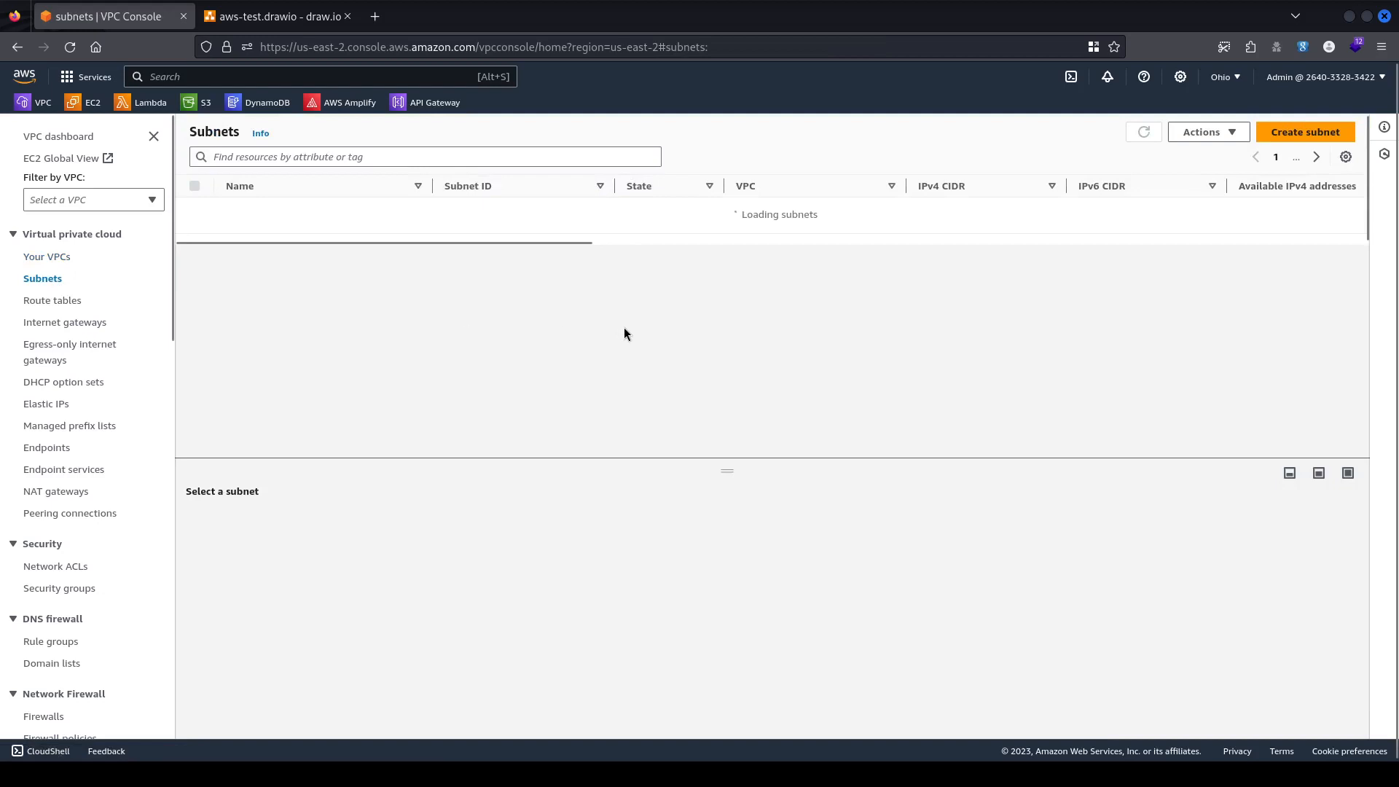
pyautogui.click(262, 18)
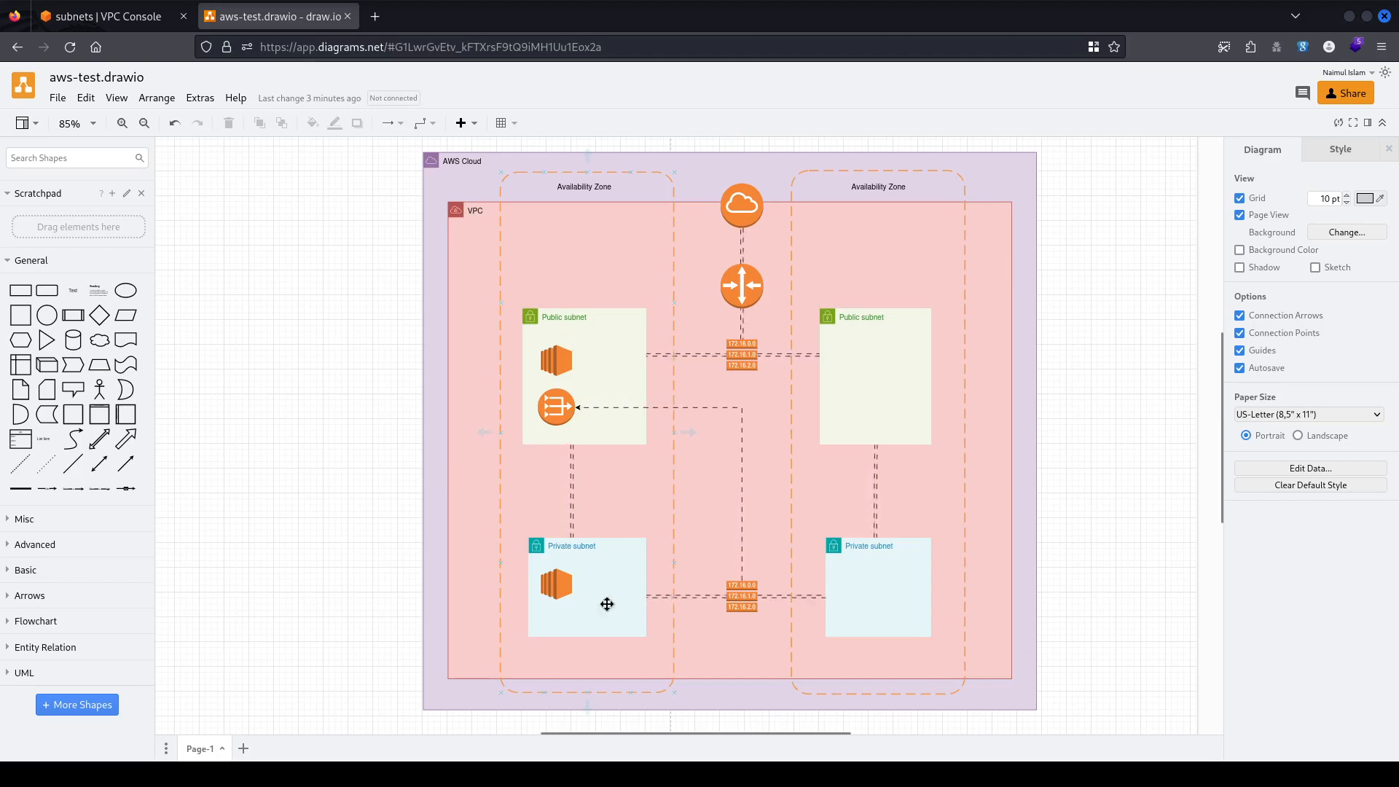
pyautogui.click(109, 16)
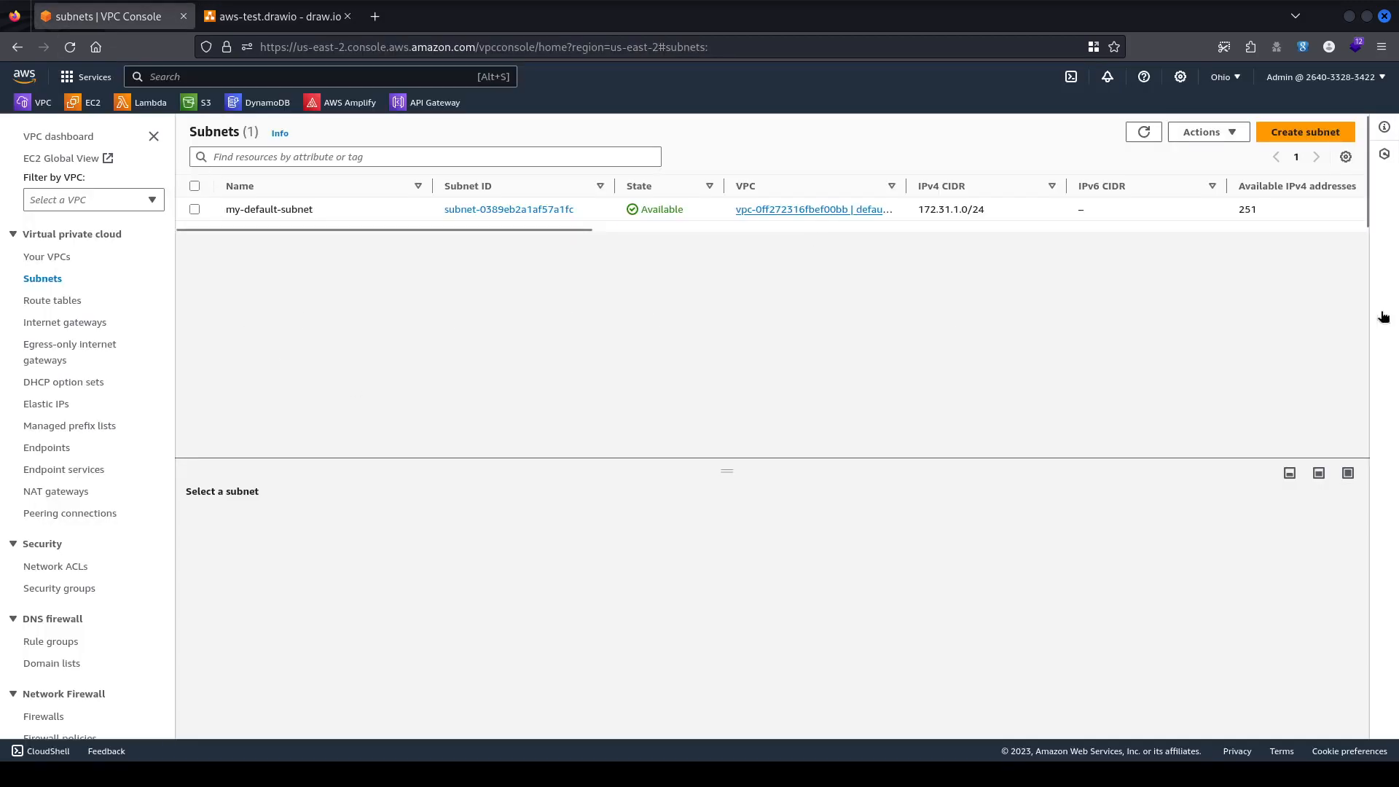
# Start a new subnet and select kc-vpc as its VPC.
pyautogui.click(1311, 133)
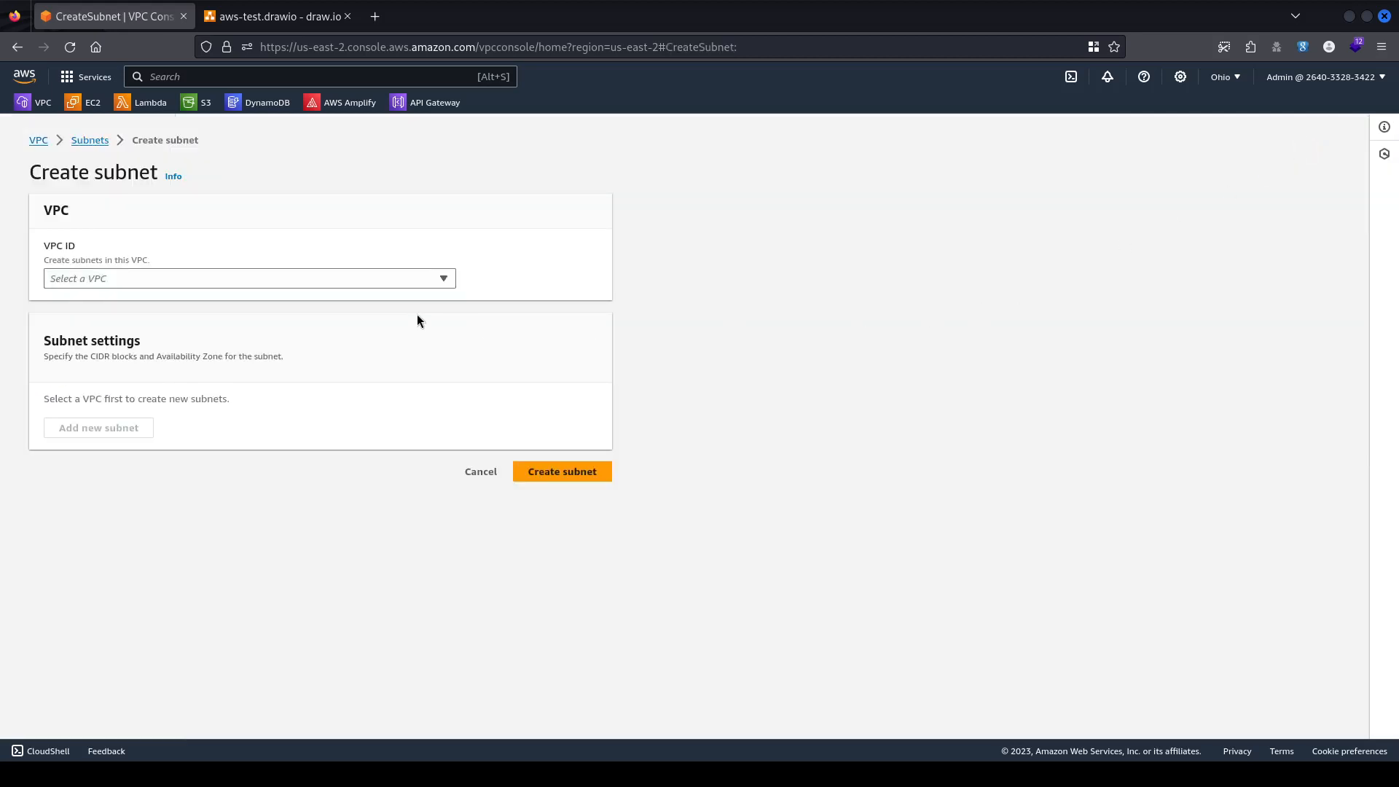
pyautogui.click(151, 278)
pyautogui.click(151, 279)
pyautogui.click(151, 278)
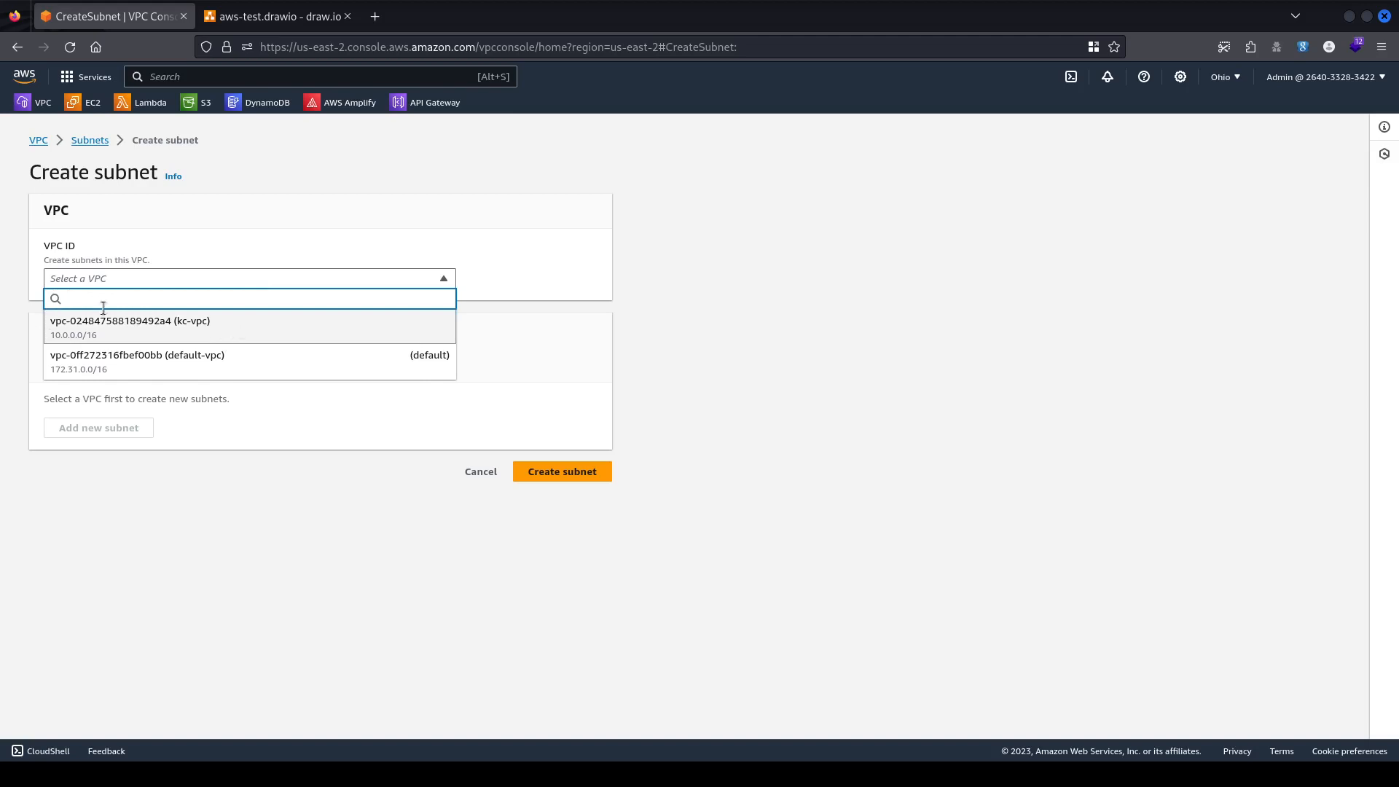
pyautogui.click(224, 331)
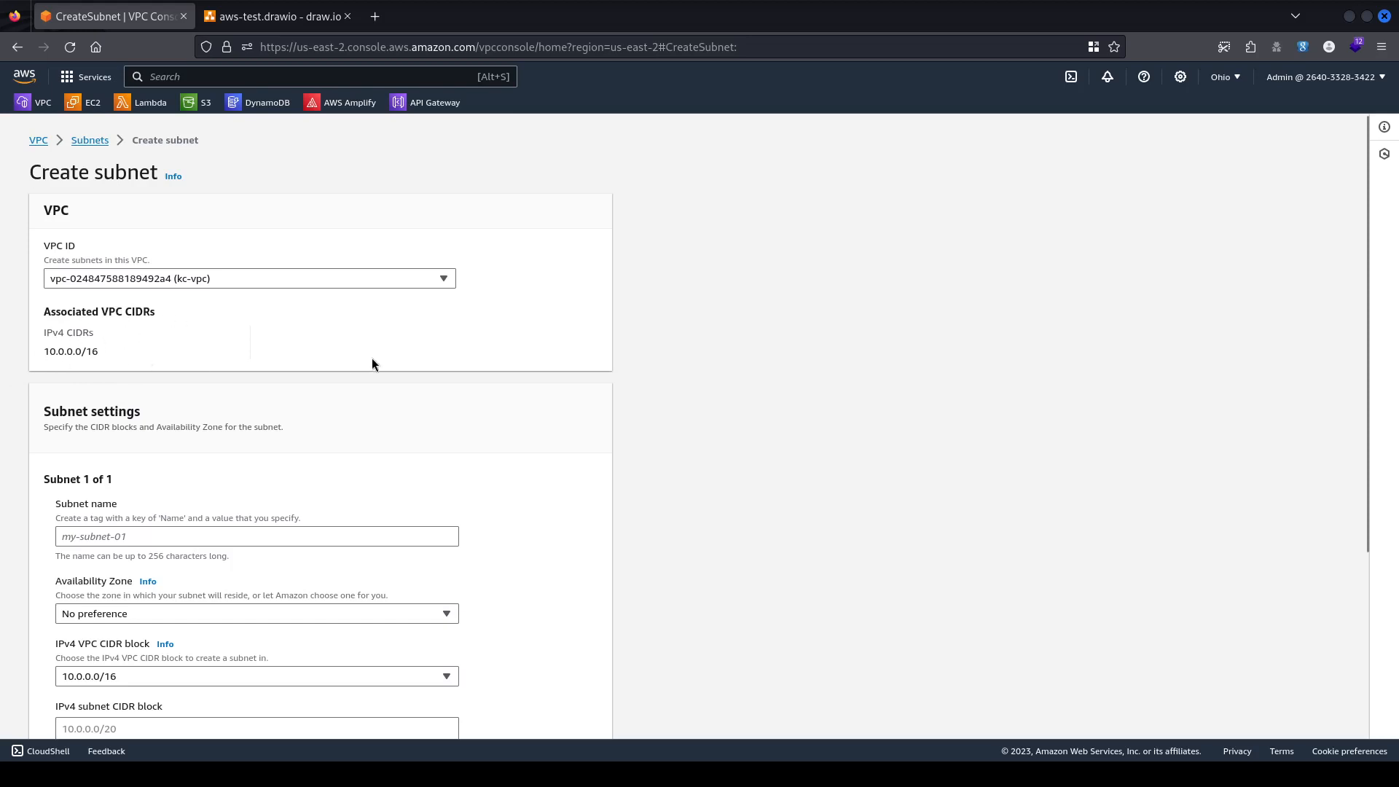
pyautogui.scroll(-3, 371, 357)
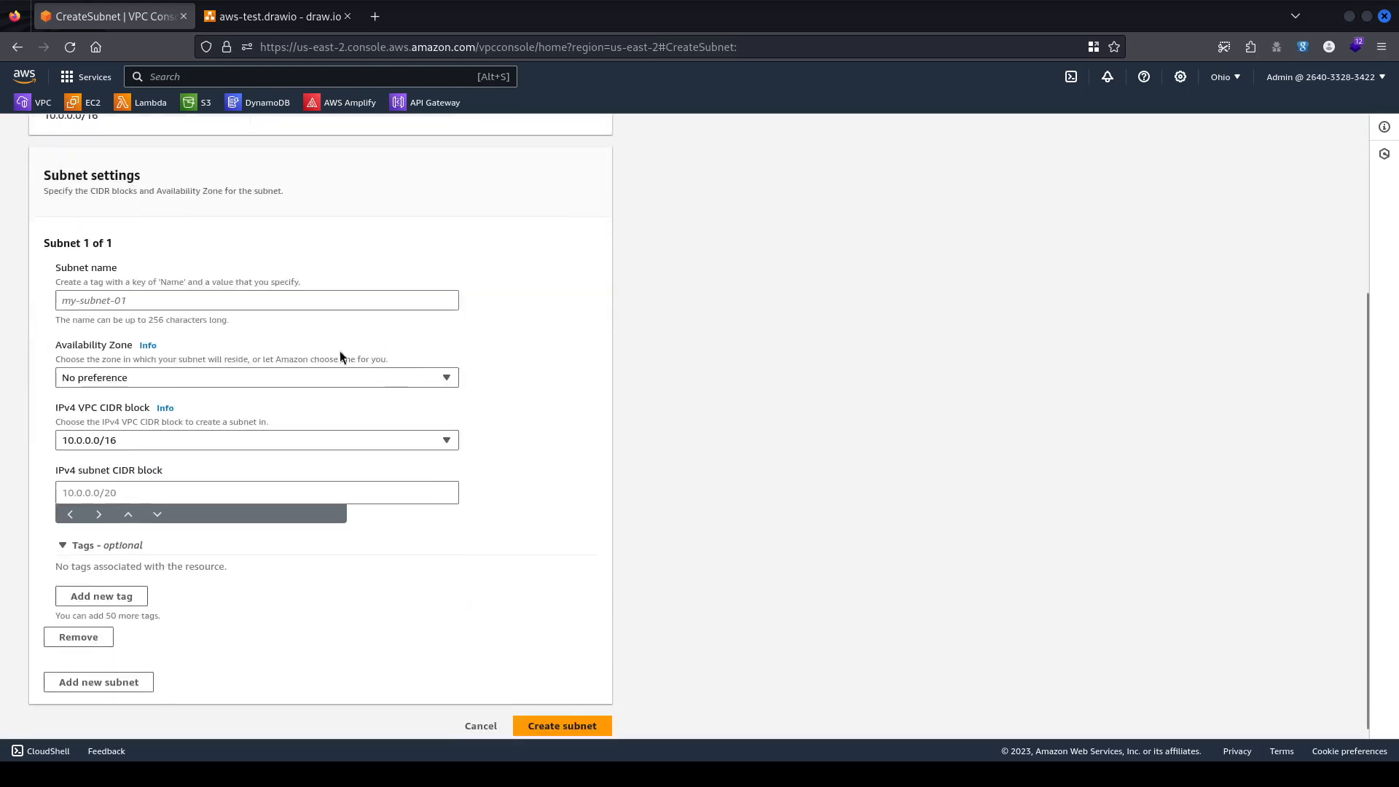
# Define kc-public-subnet-1 in us-east-2a with CIDR 10.0.1.0/24.
pyautogui.click(110, 304)
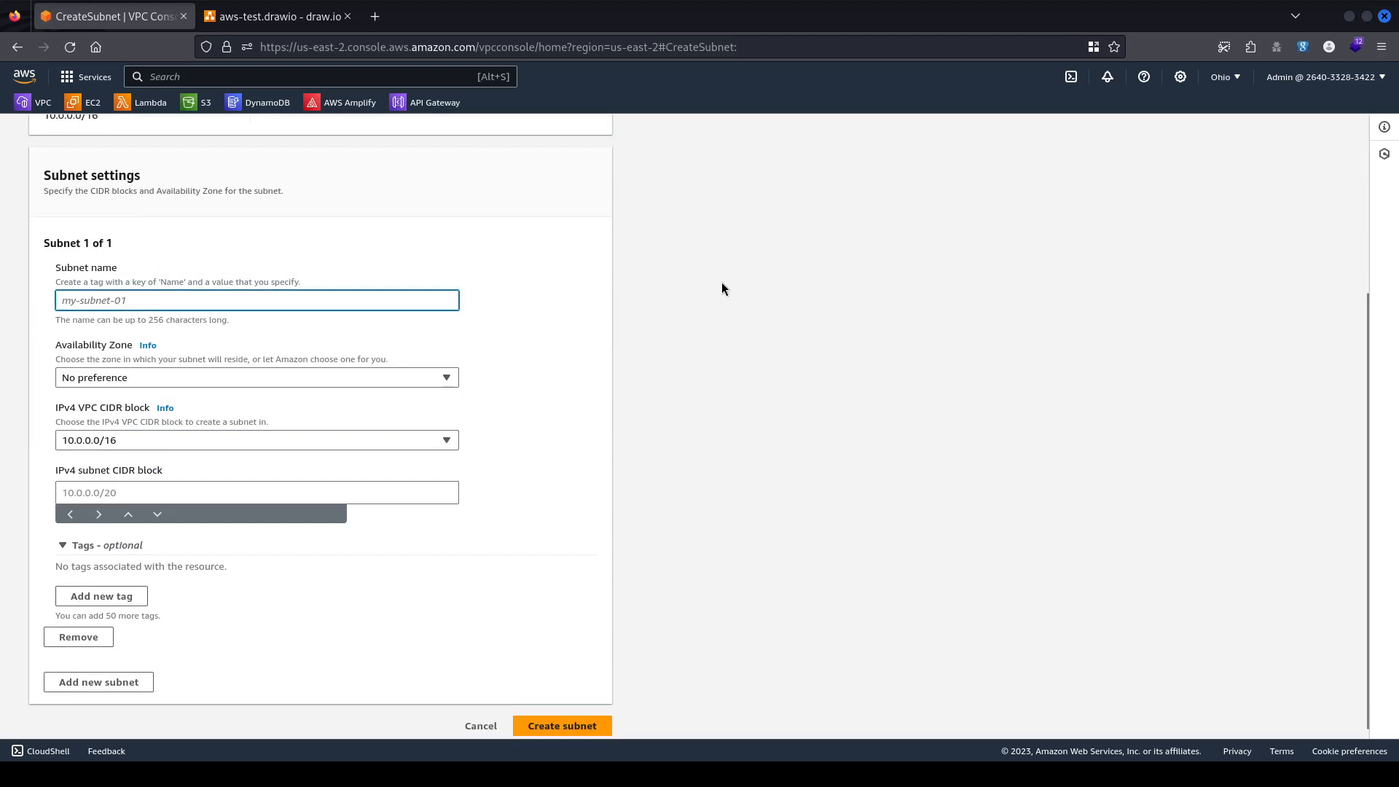
pyautogui.write('kc')
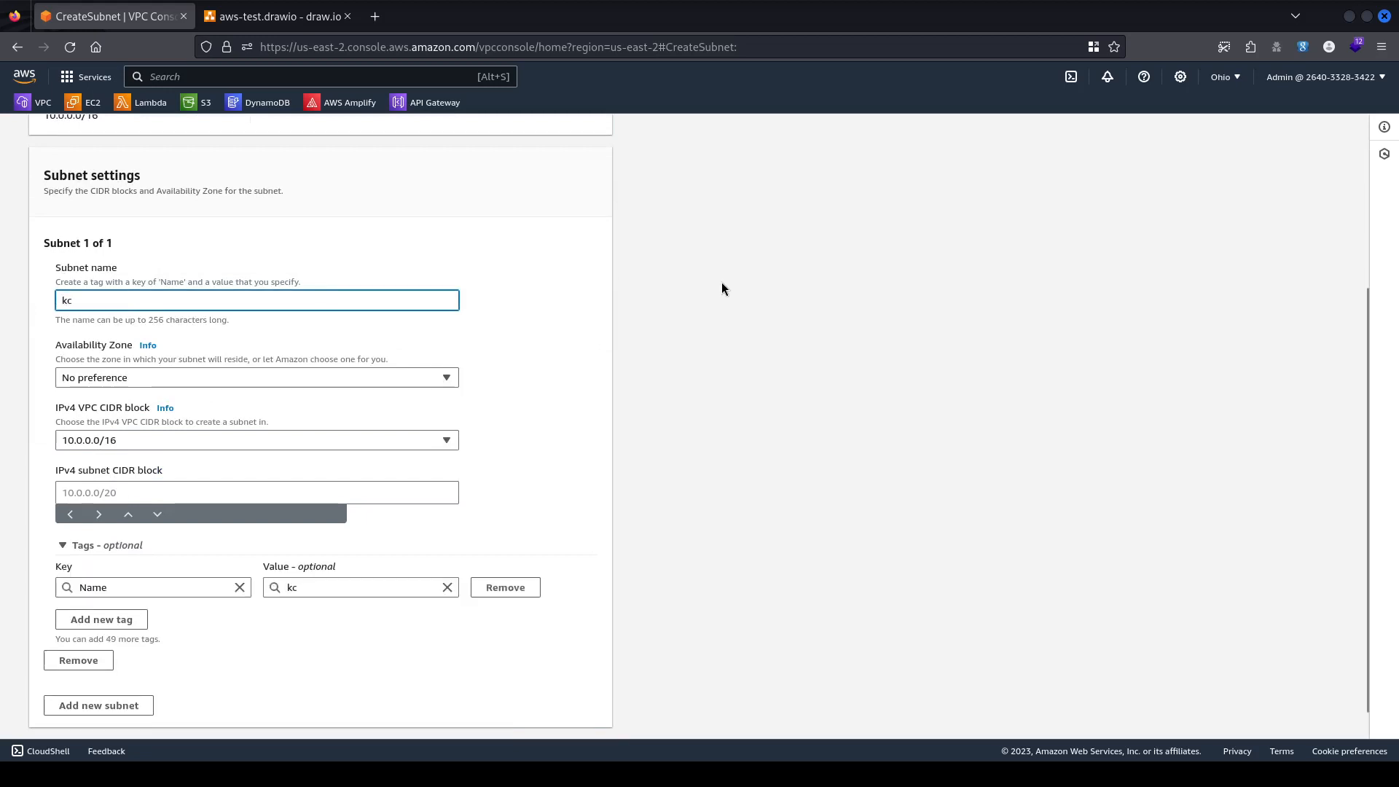
pyautogui.write('-public')
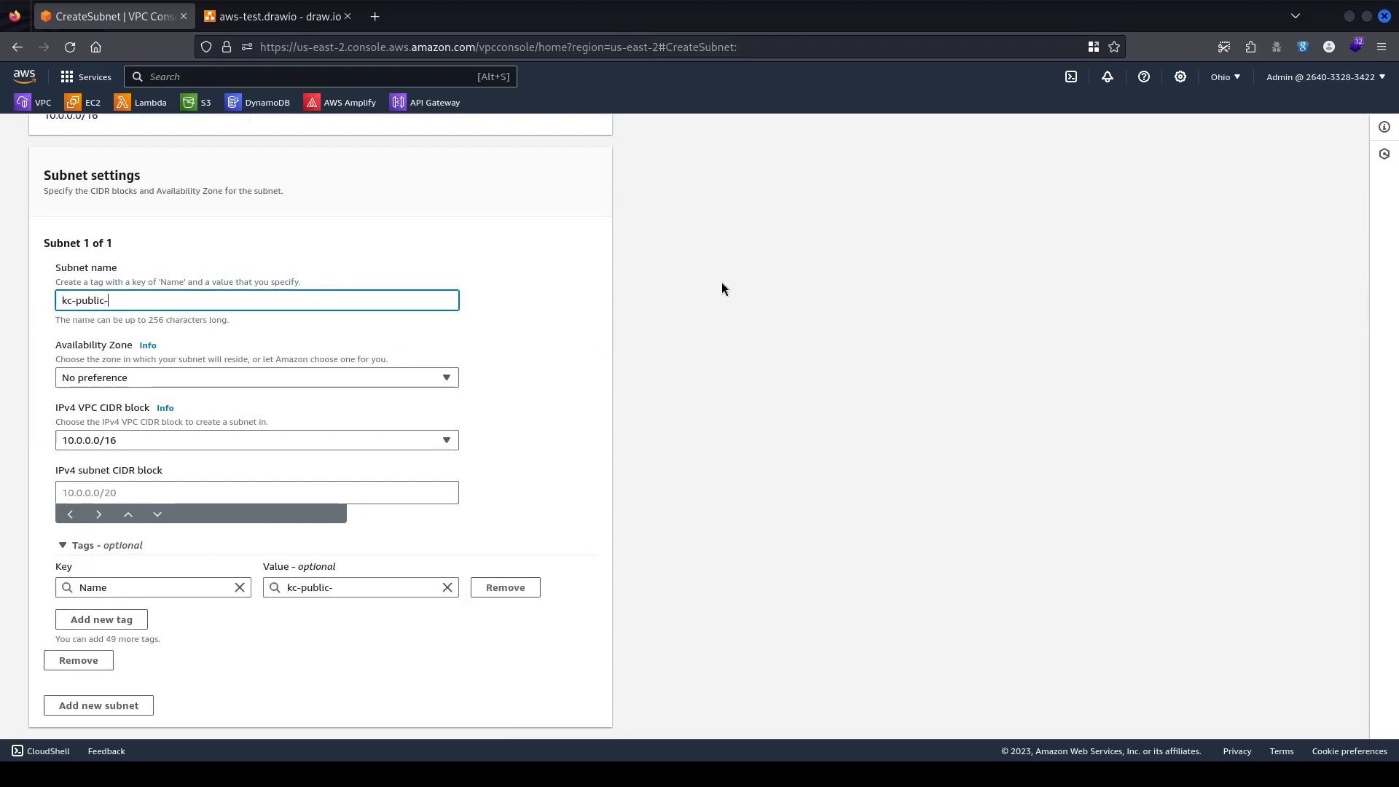
pyautogui.write('-subnet-')
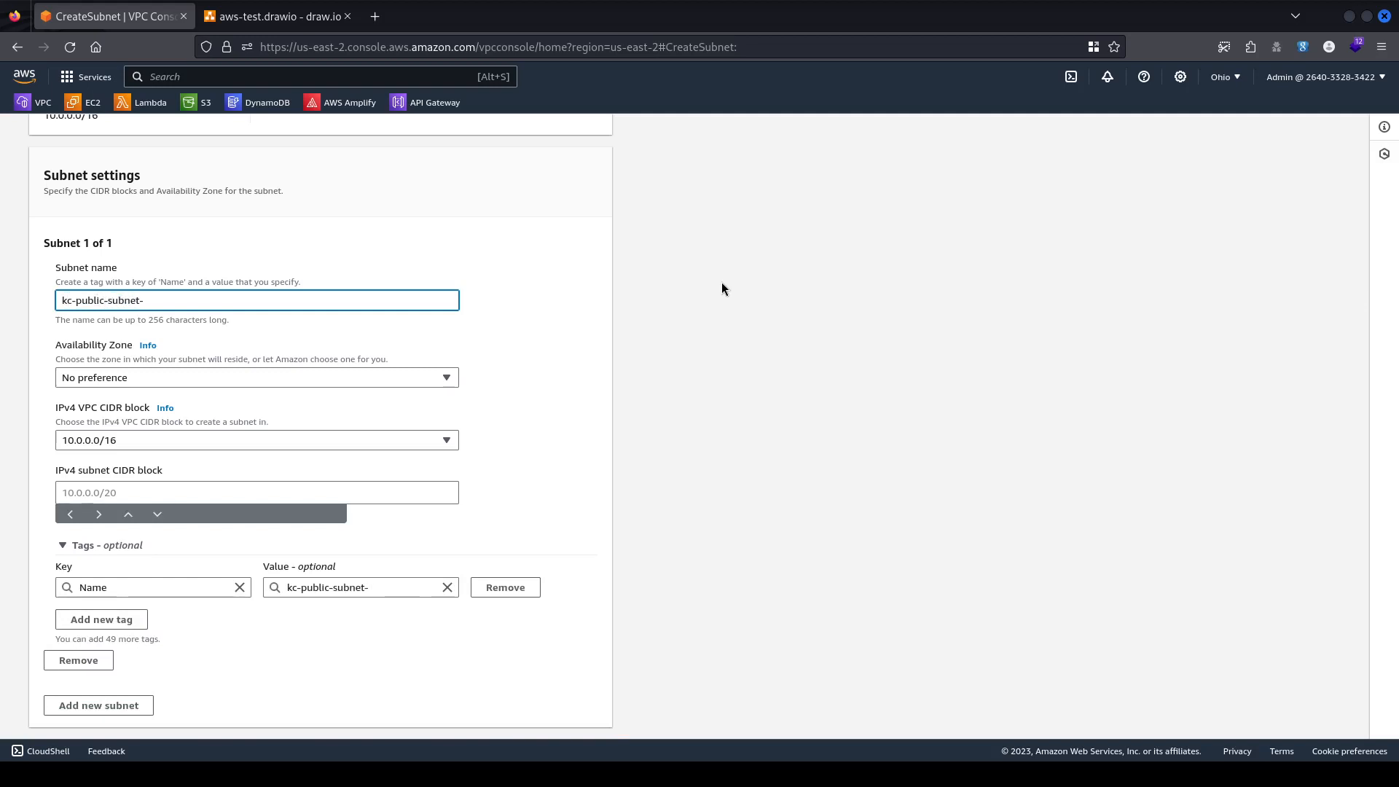
pyautogui.write('1')
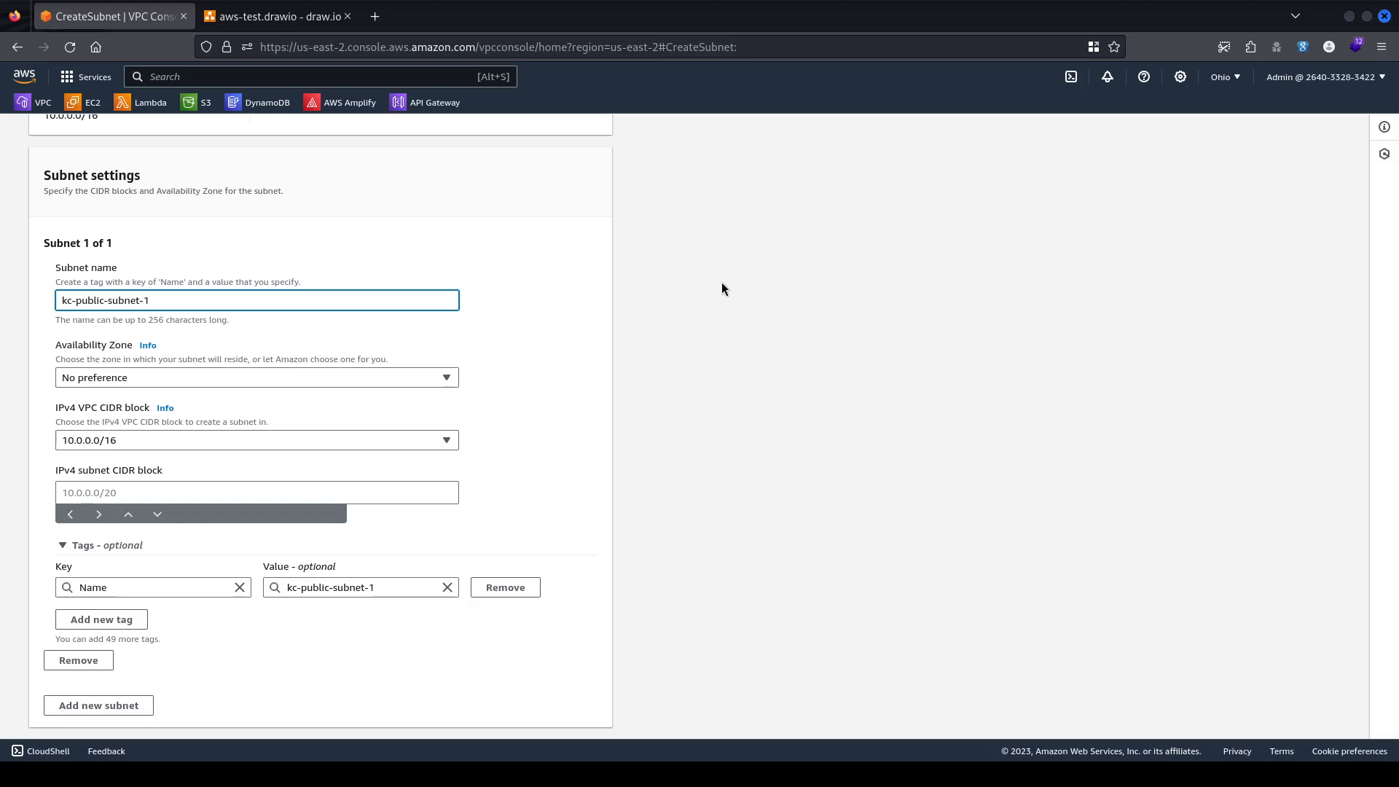
pyautogui.click(155, 381)
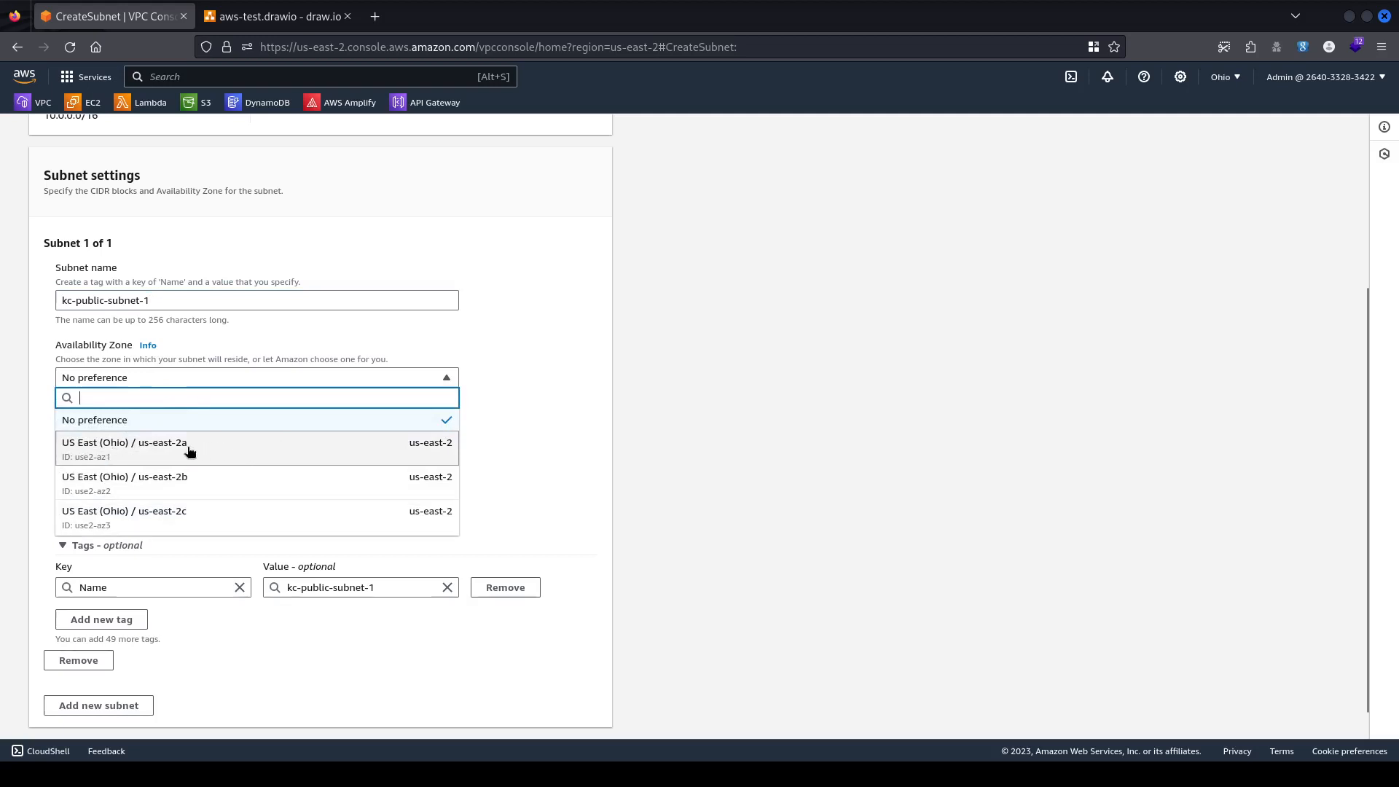
pyautogui.click(245, 449)
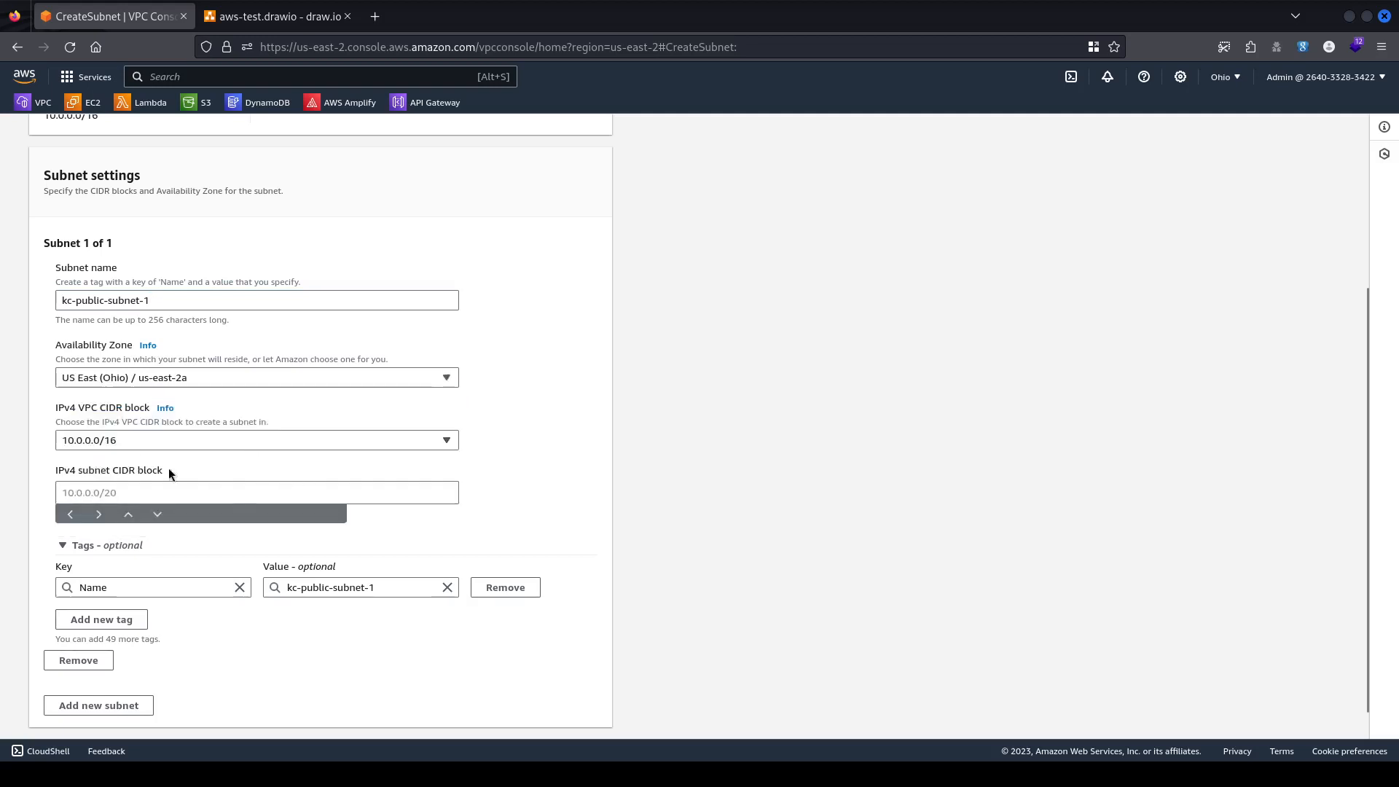
pyautogui.click(118, 490)
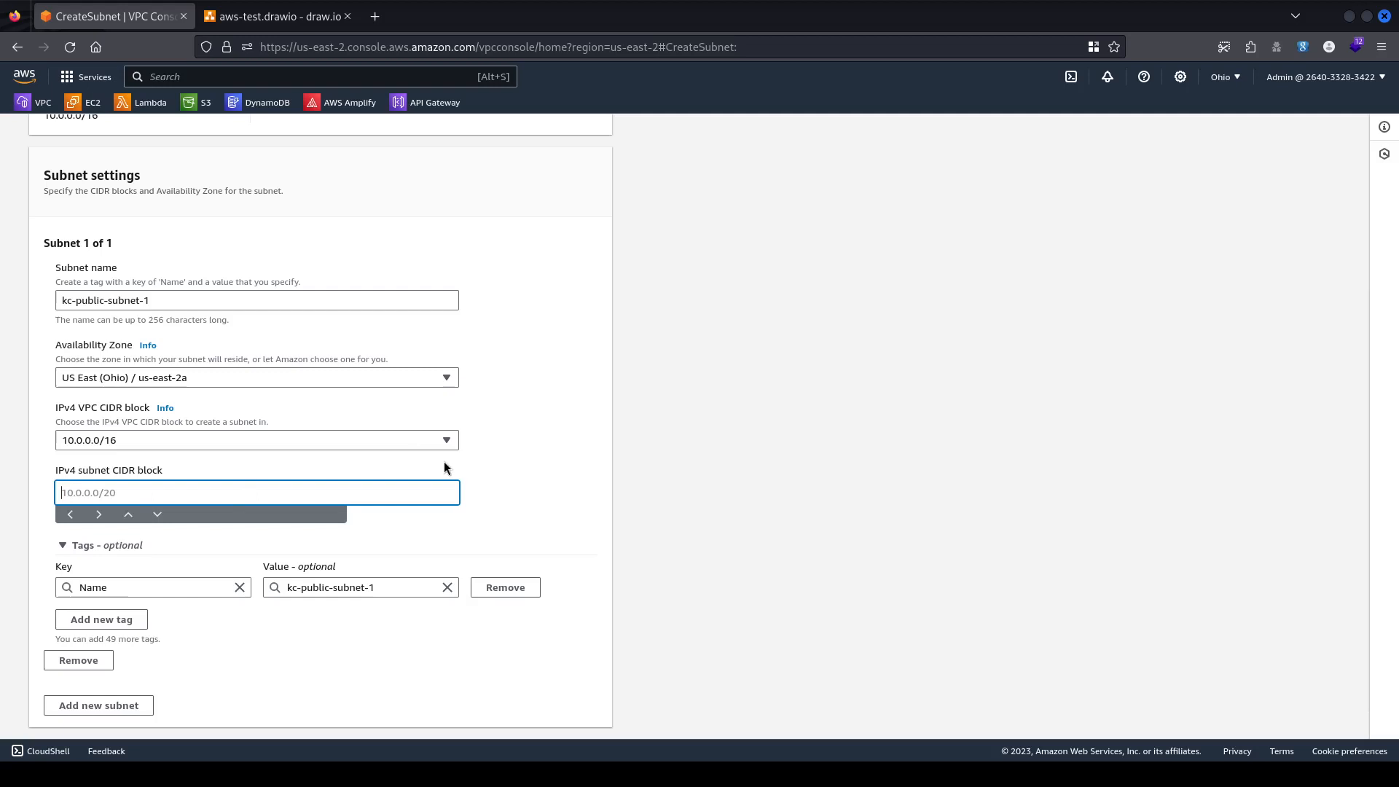
pyautogui.write('1')
pyautogui.press('BackSpace')
pyautogui.write('10.')
pyautogui.write('0.1.0/24')
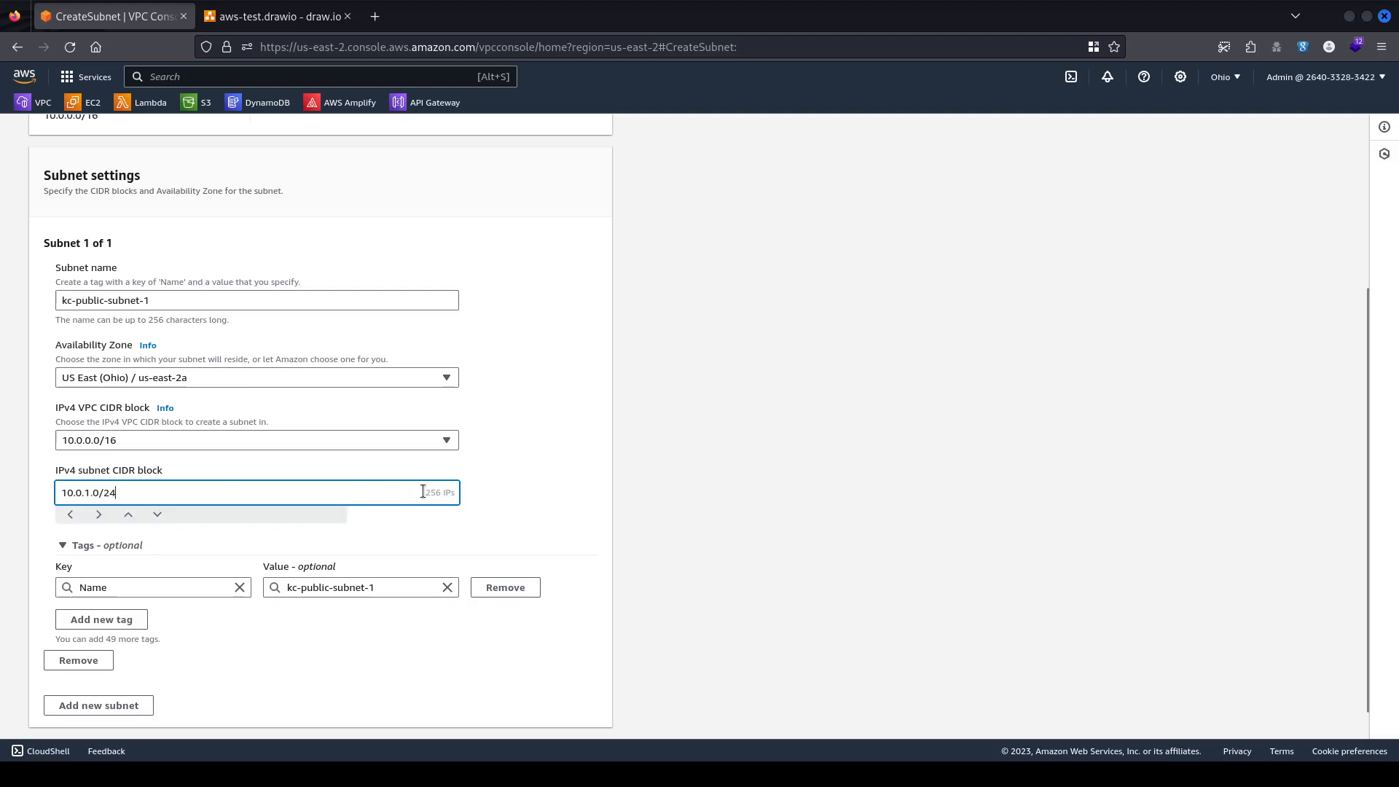
pyautogui.moveTo(424, 493); pyautogui.dragTo(465, 492)
pyautogui.click(529, 495)
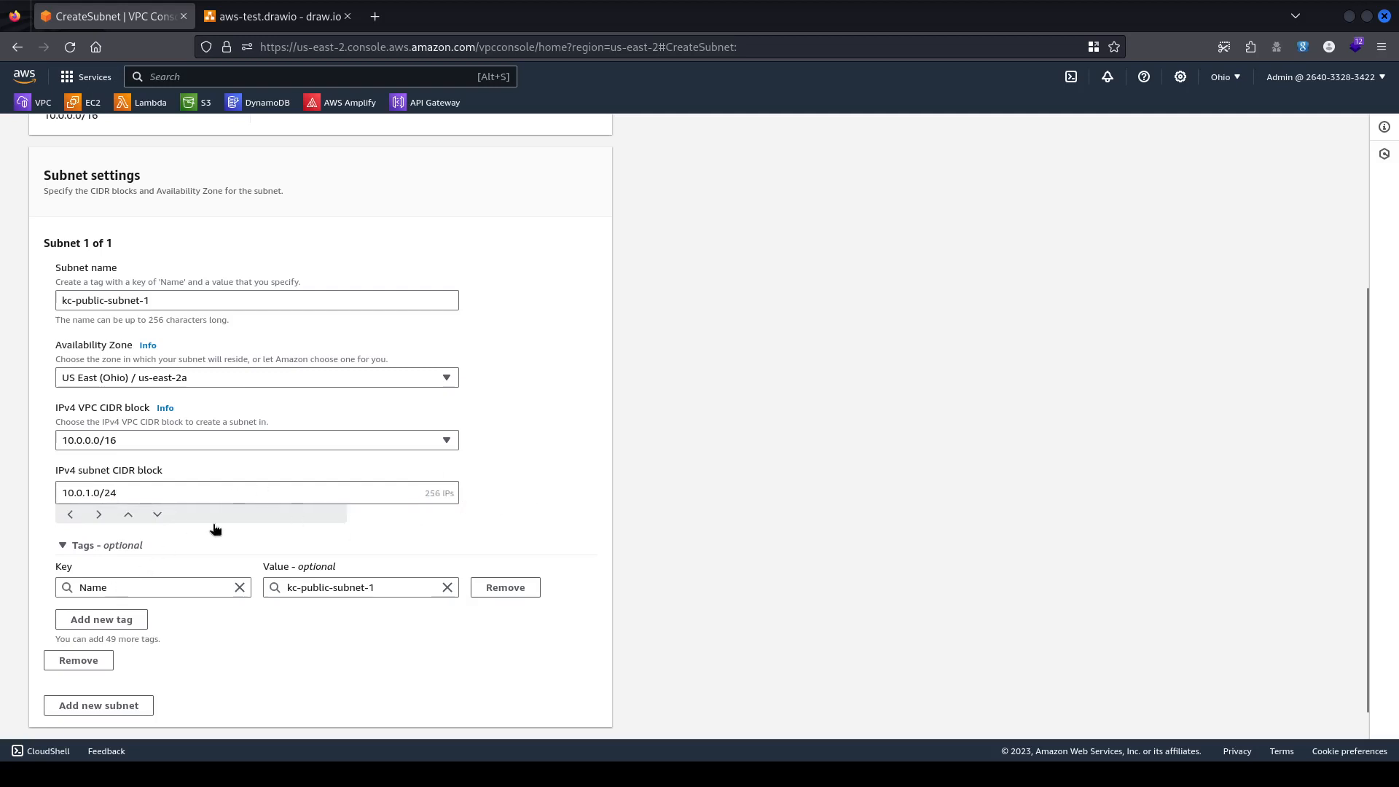
pyautogui.scroll(-2, 356, 499)
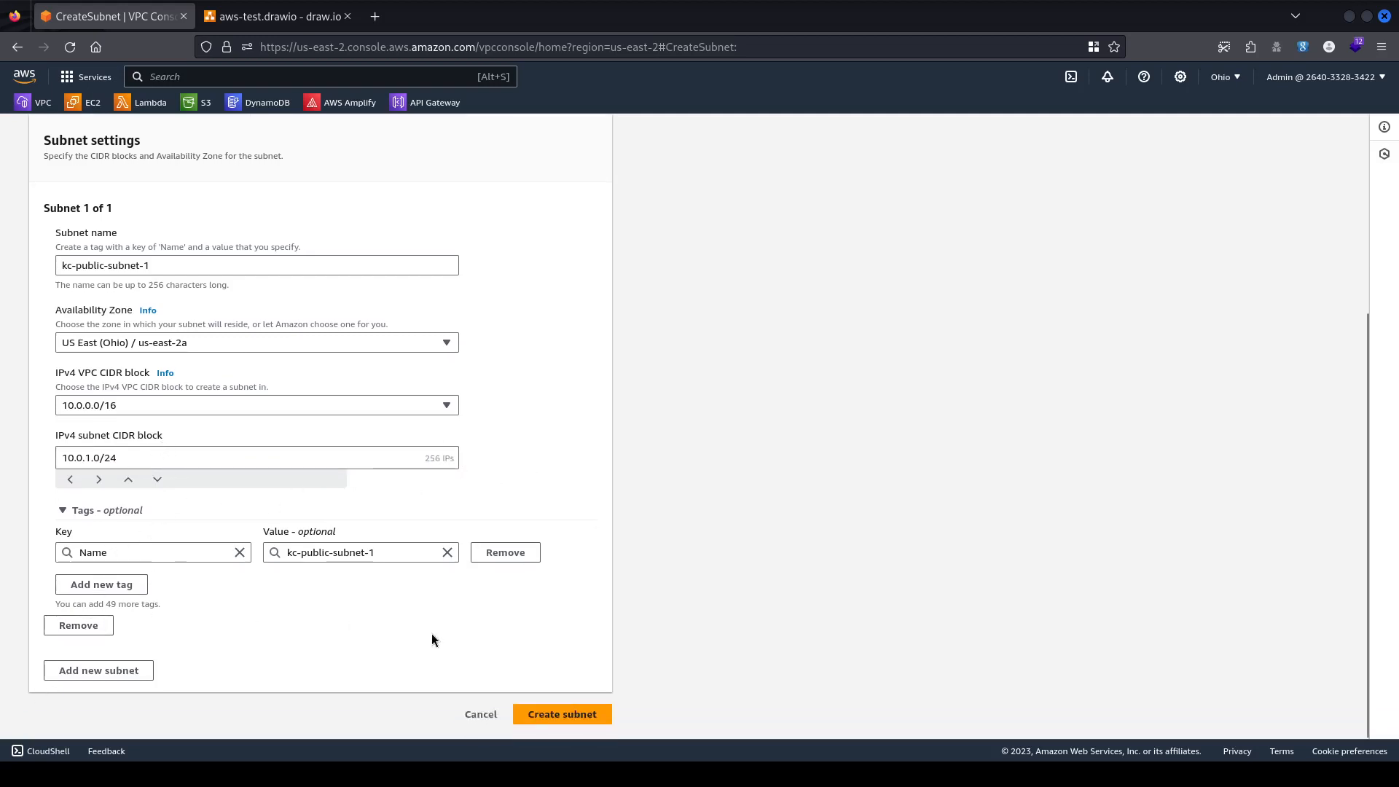
# Add a second subnet named kc-public-subnet-2, reusing the first subnet's name.
pyautogui.click(119, 671)
pyautogui.scroll(-6, 335, 537)
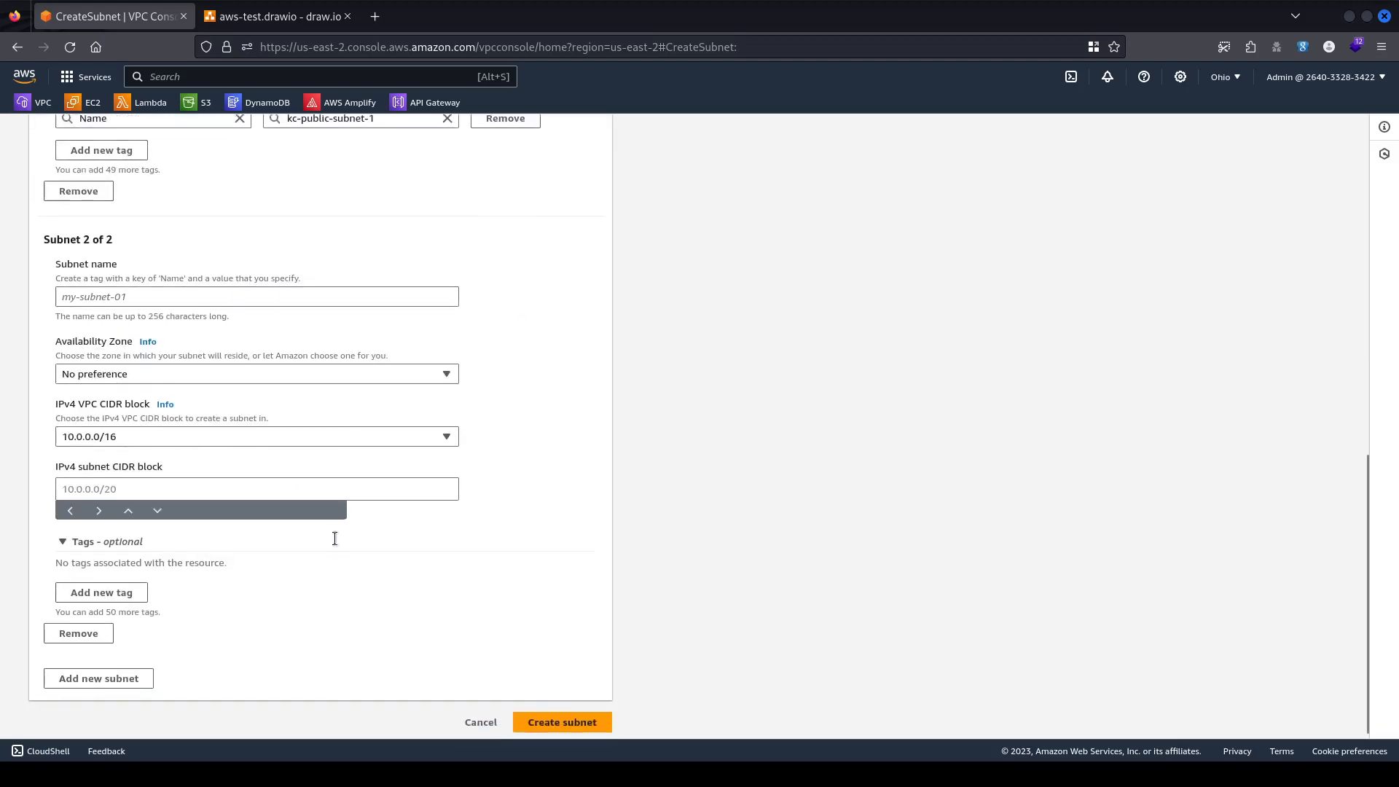
pyautogui.click(193, 285)
pyautogui.scroll(6, 160, 218)
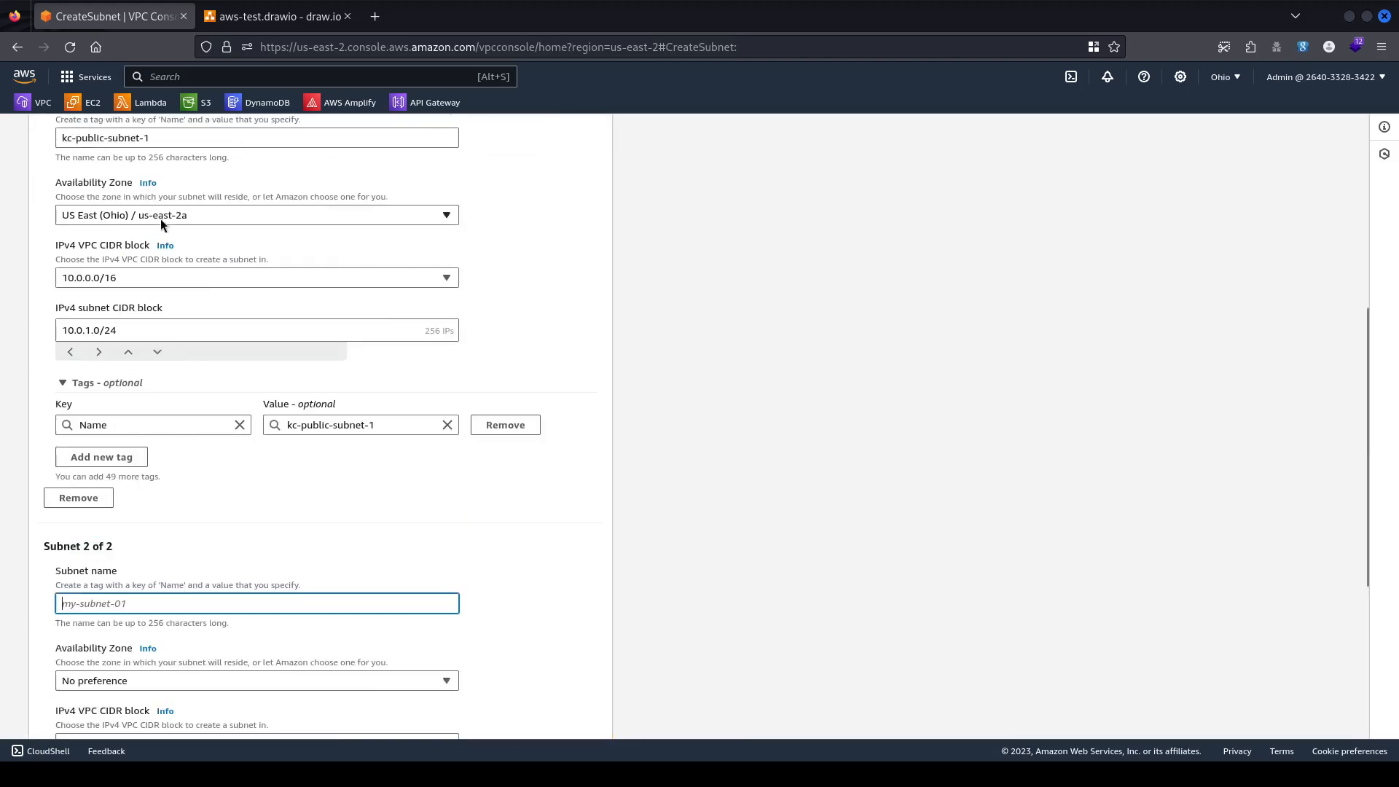
pyautogui.click(129, 298)
pyautogui.hotkey('ctrl', 'a')
pyautogui.hotkey('ctrl', 'c')
pyautogui.scroll(-3, 469, 373)
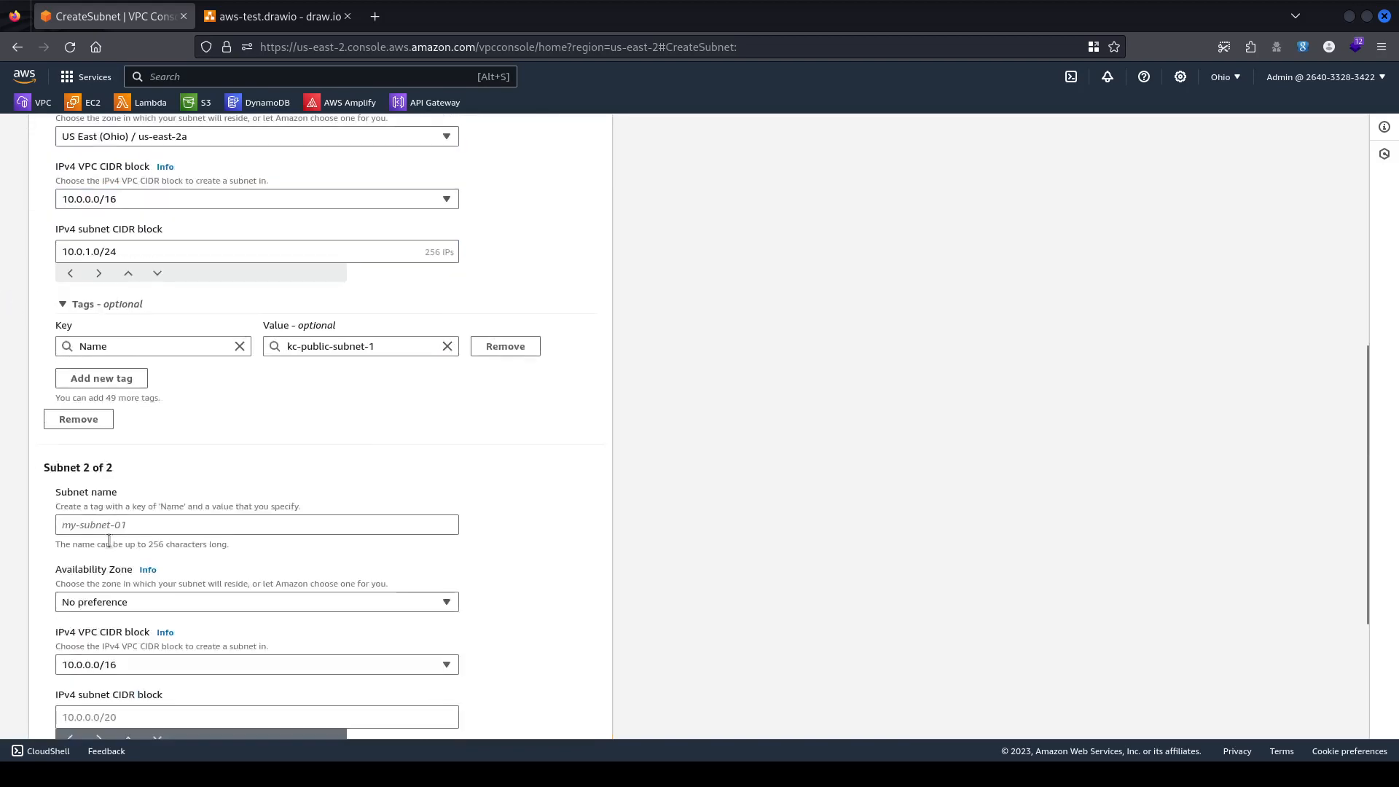
pyautogui.click(282, 530)
pyautogui.hotkey('ctrl', 'v')
pyautogui.scroll(-3, 281, 529)
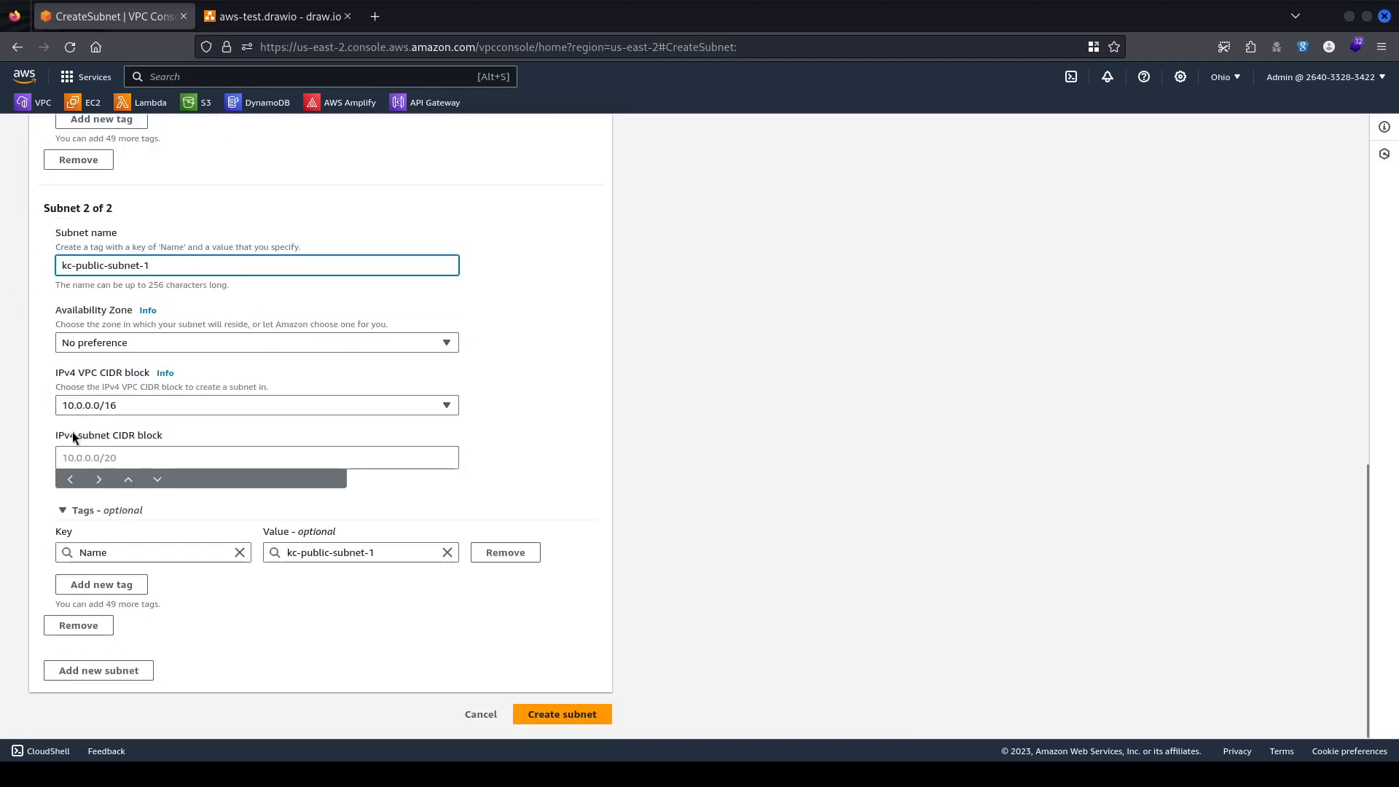
pyautogui.write('2')
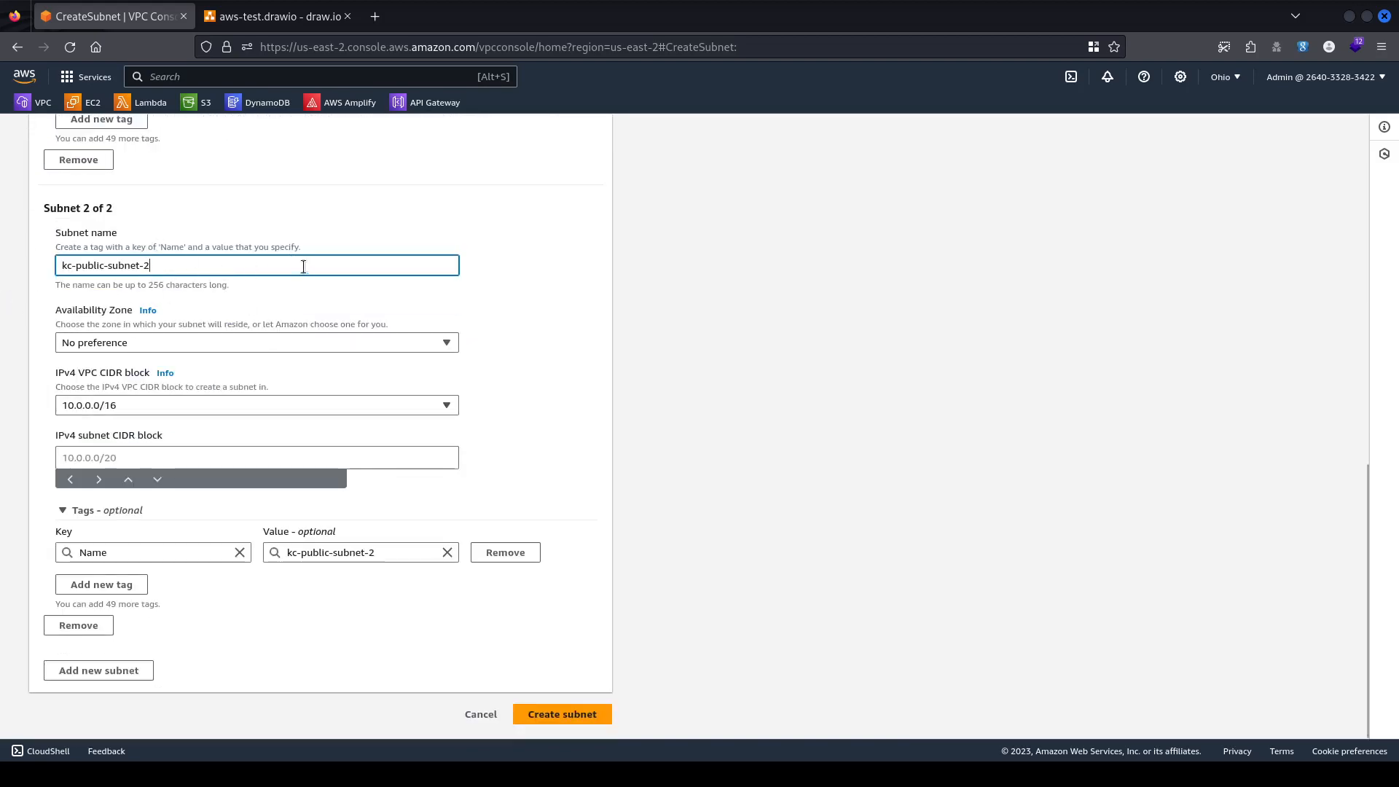
# Place the second subnet in us-east-2b with CIDR 10.0.2.0/24.
pyautogui.click(206, 341)
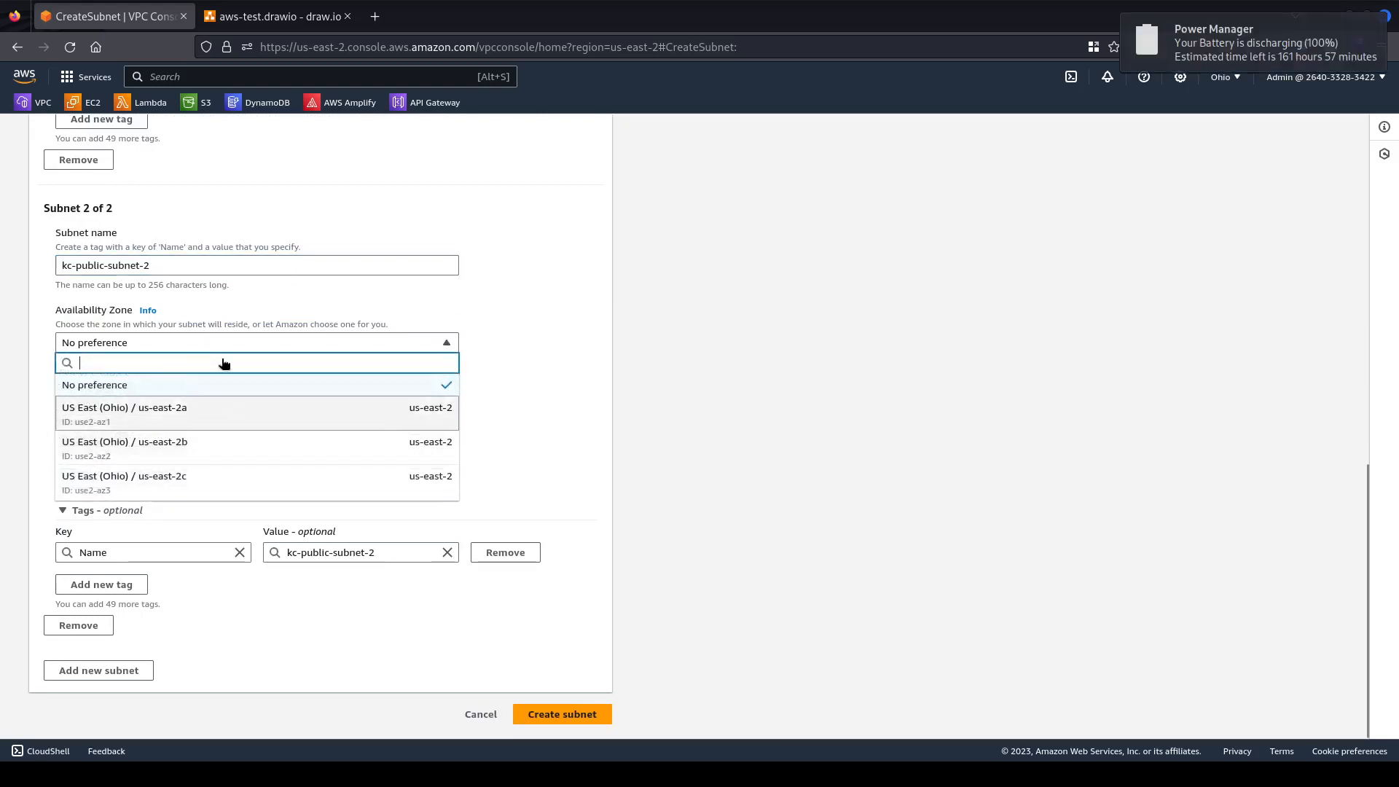
pyautogui.click(216, 447)
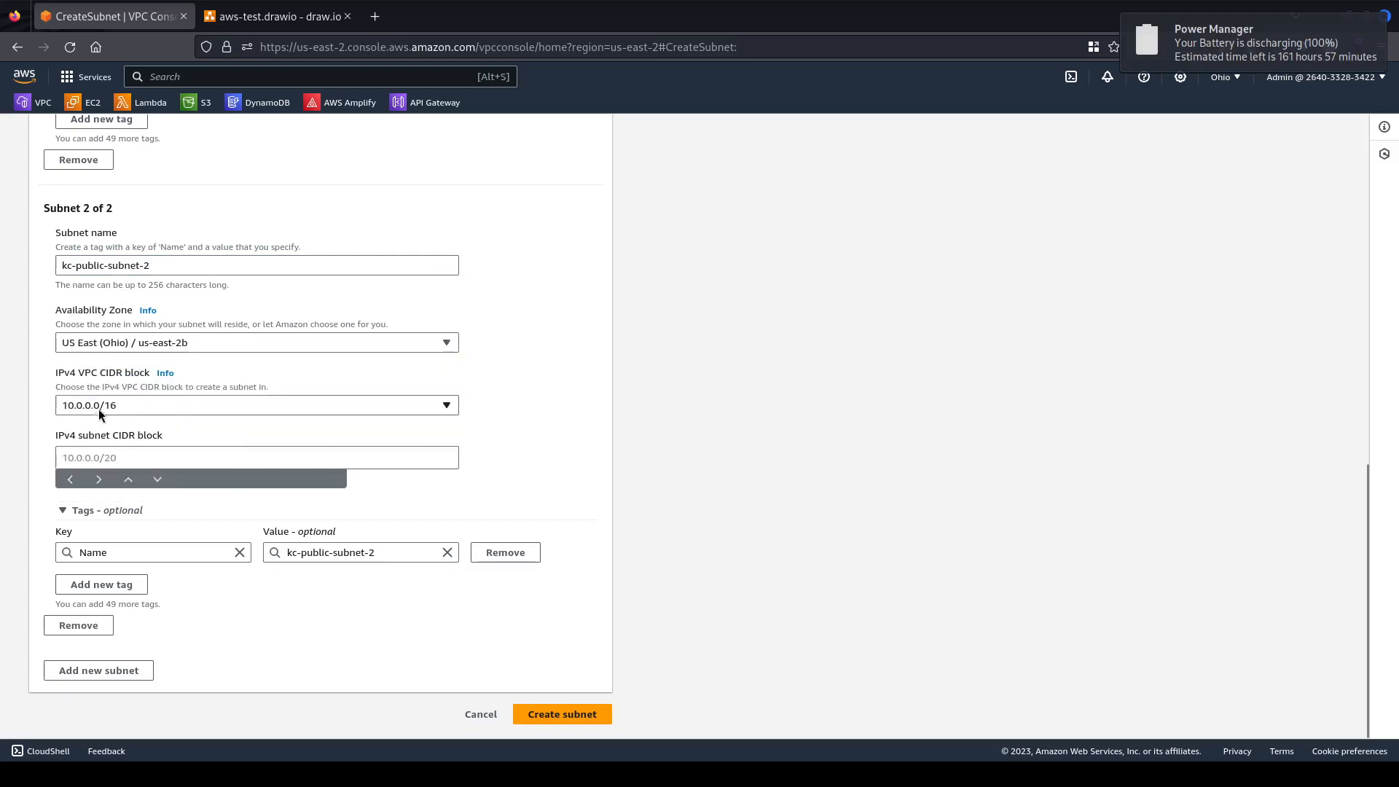
pyautogui.scroll(4, 98, 409)
pyautogui.scroll(4, 204, 442)
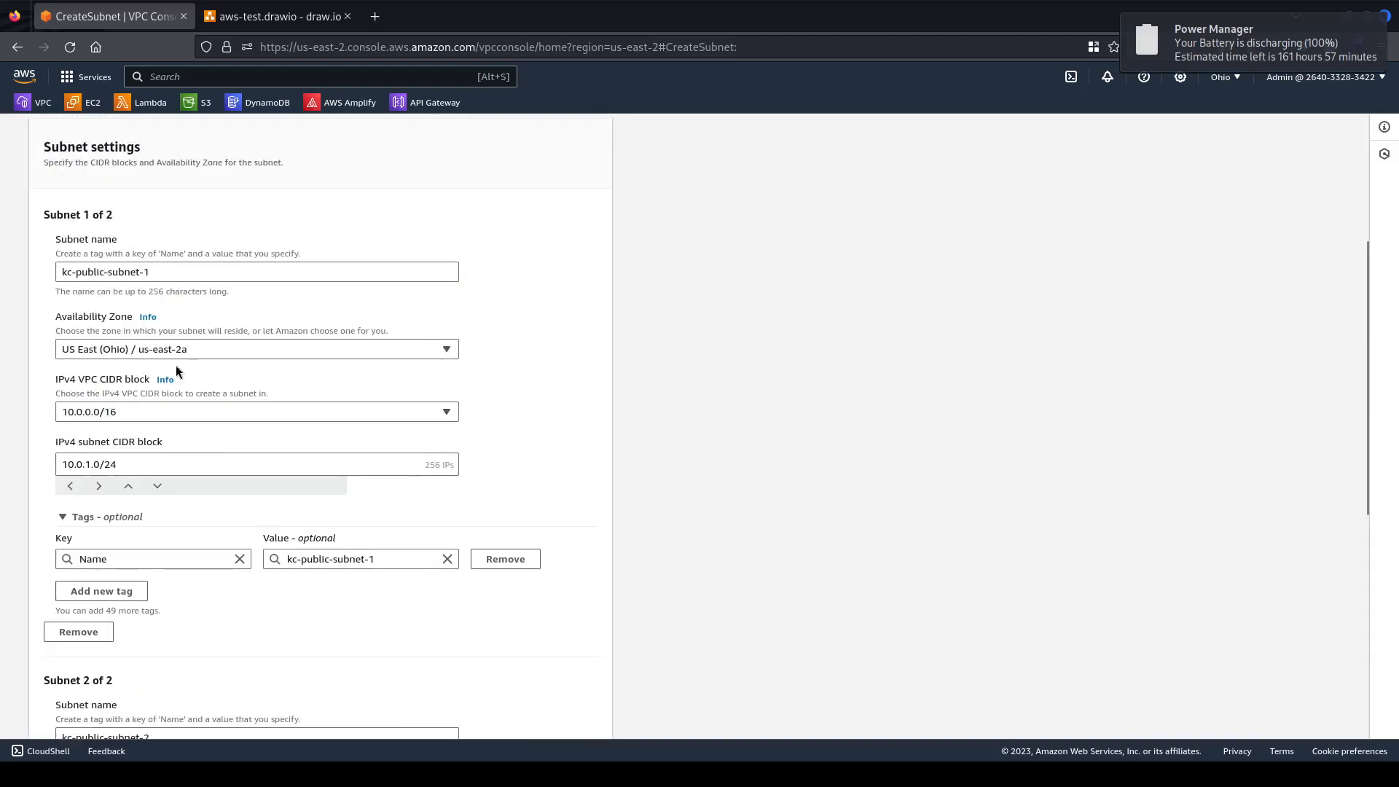
pyautogui.scroll(-8, 147, 458)
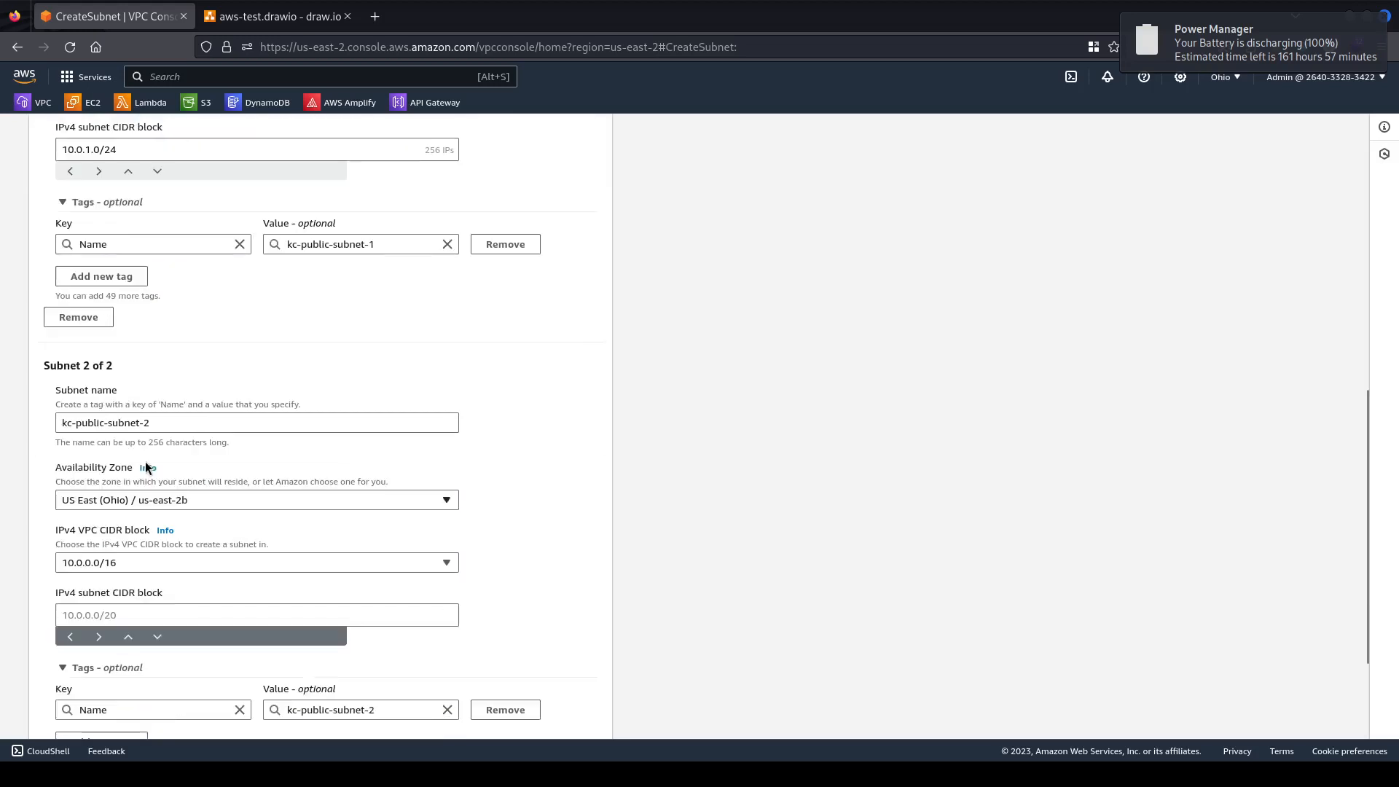
pyautogui.click(97, 456)
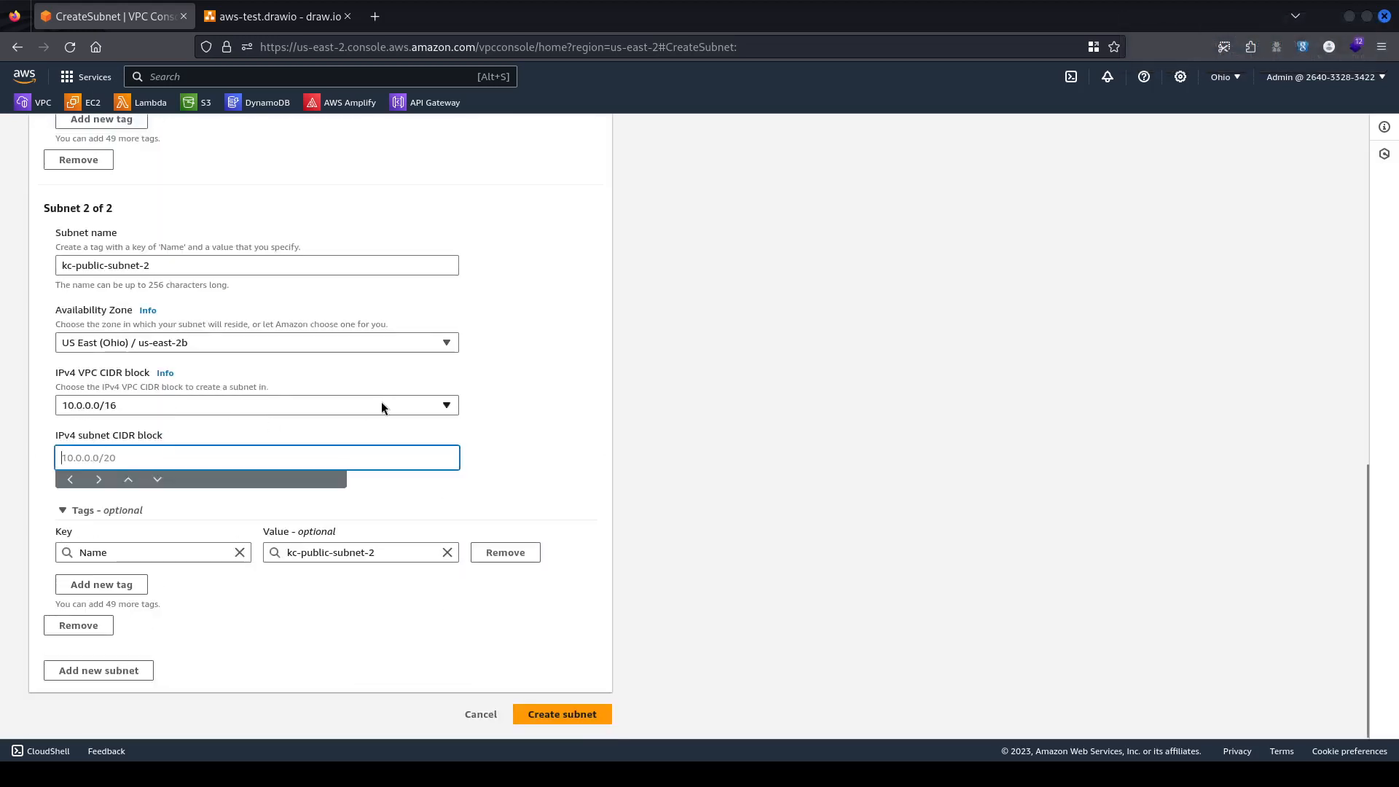
pyautogui.write('10.0.')
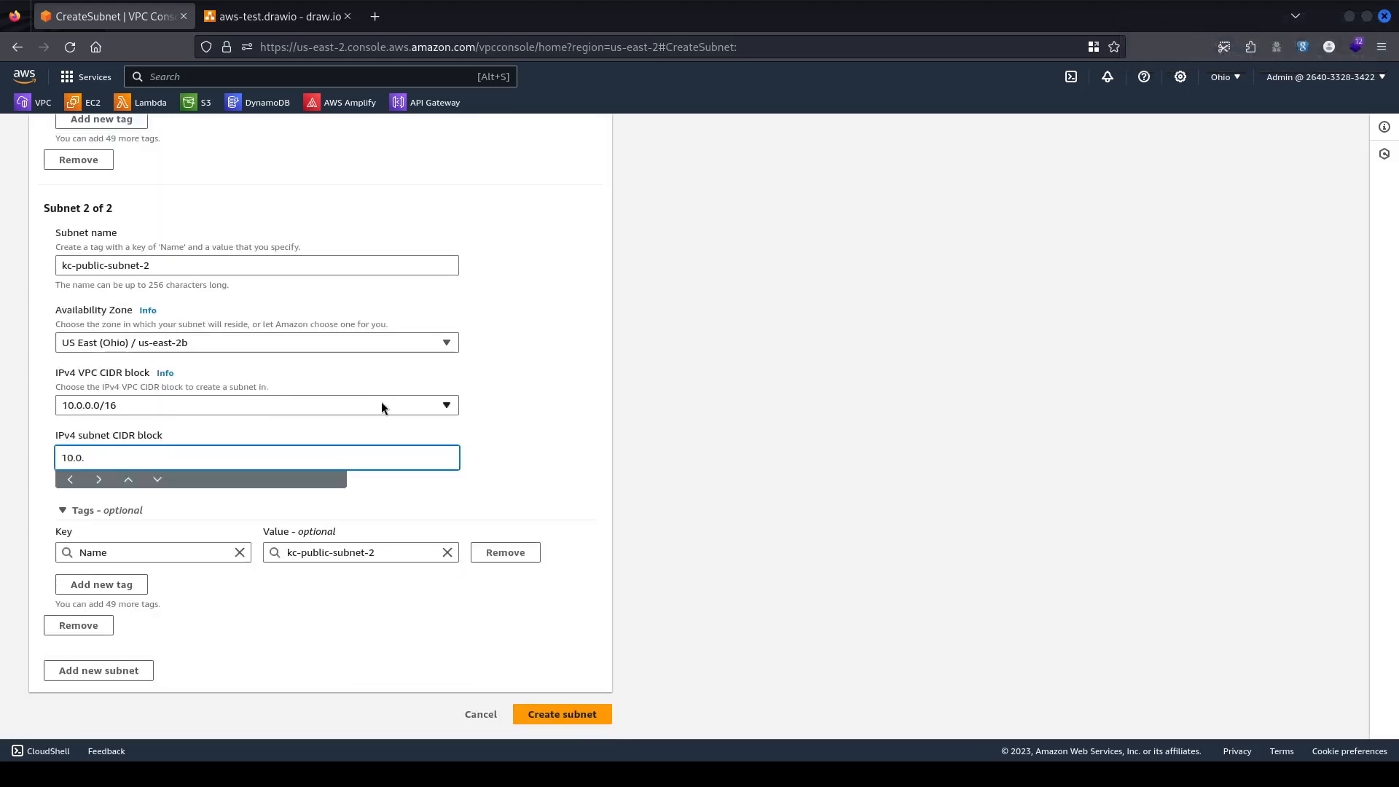
pyautogui.write('2.0/24')
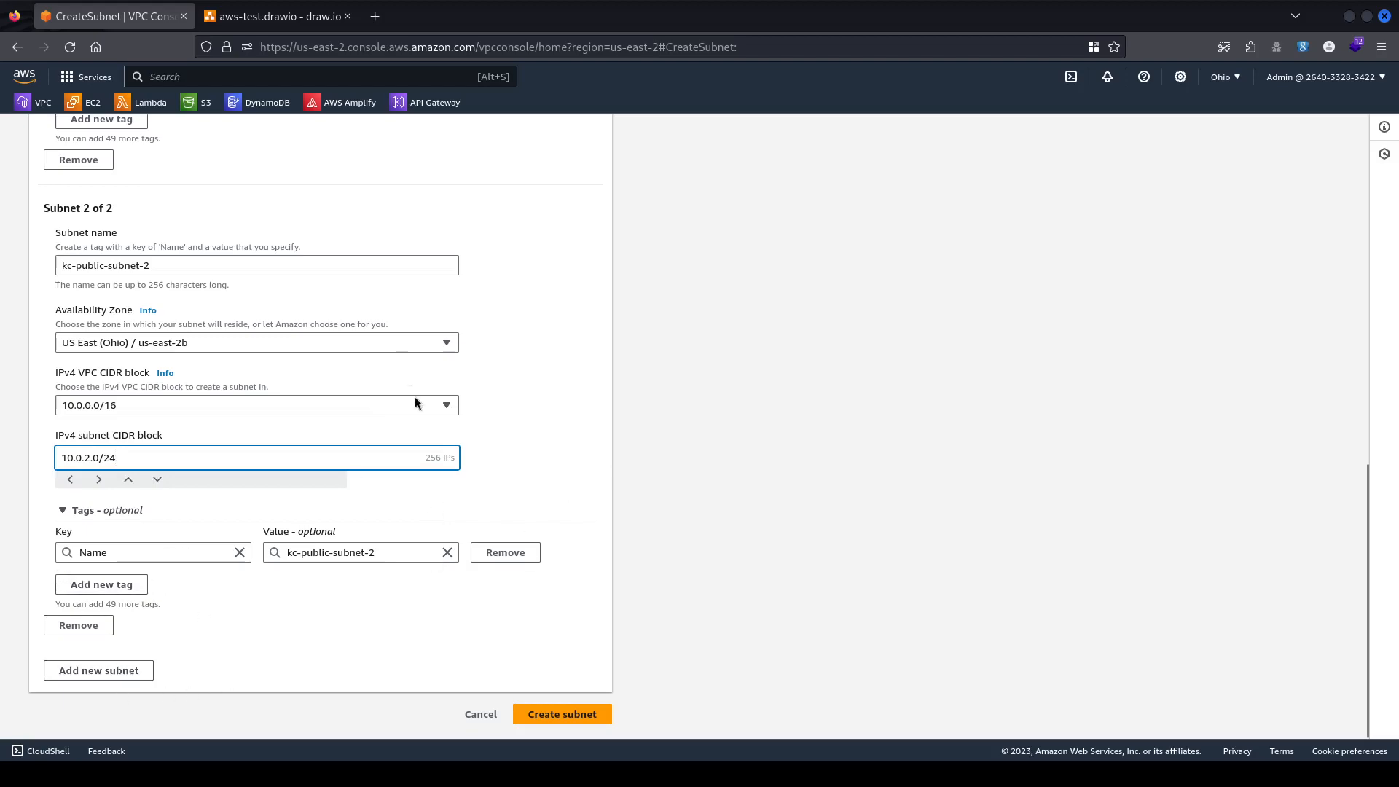
pyautogui.scroll(5, 466, 444)
pyautogui.scroll(5, 478, 334)
pyautogui.scroll(-6, 471, 368)
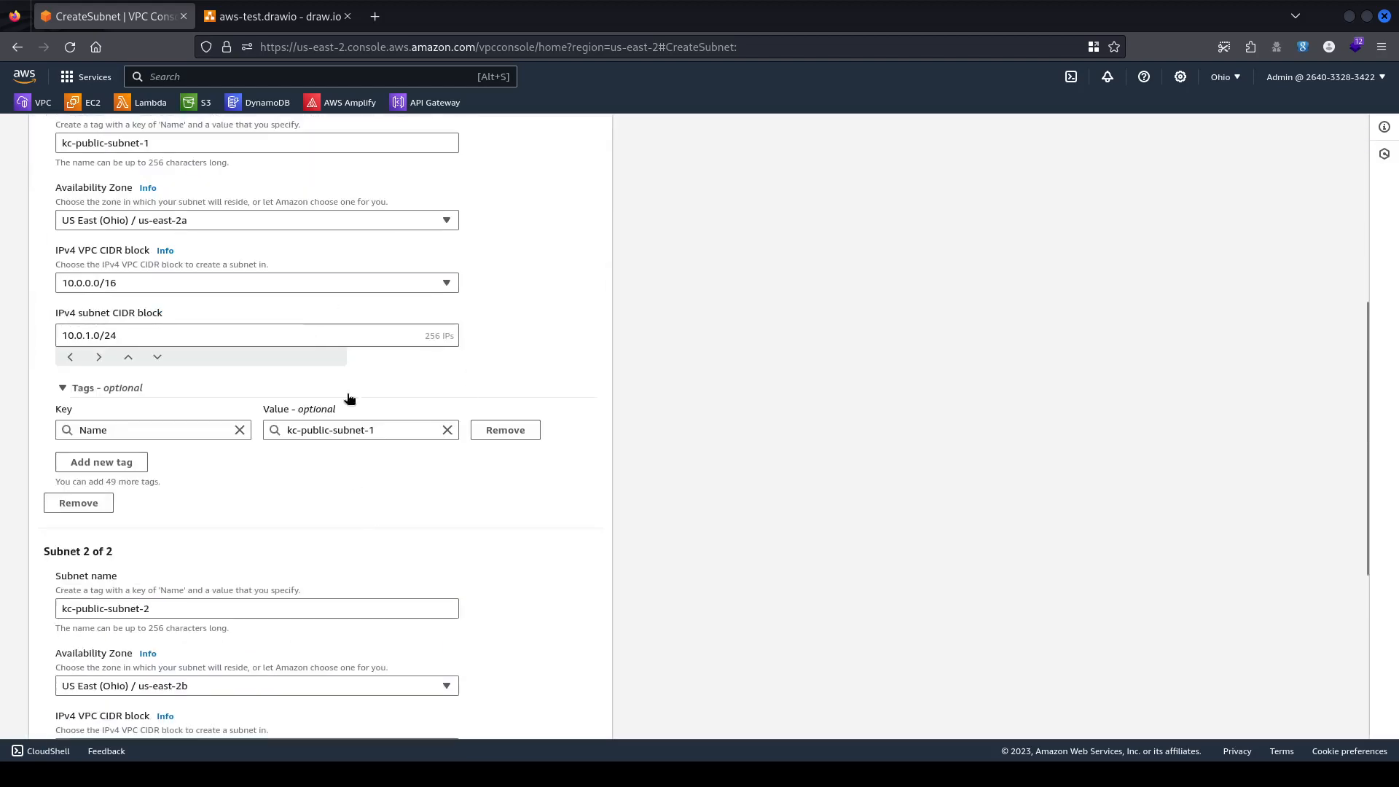
pyautogui.scroll(-5, 359, 447)
# Add a third subnet and name it kc-private-subnet-1.
pyautogui.click(87, 669)
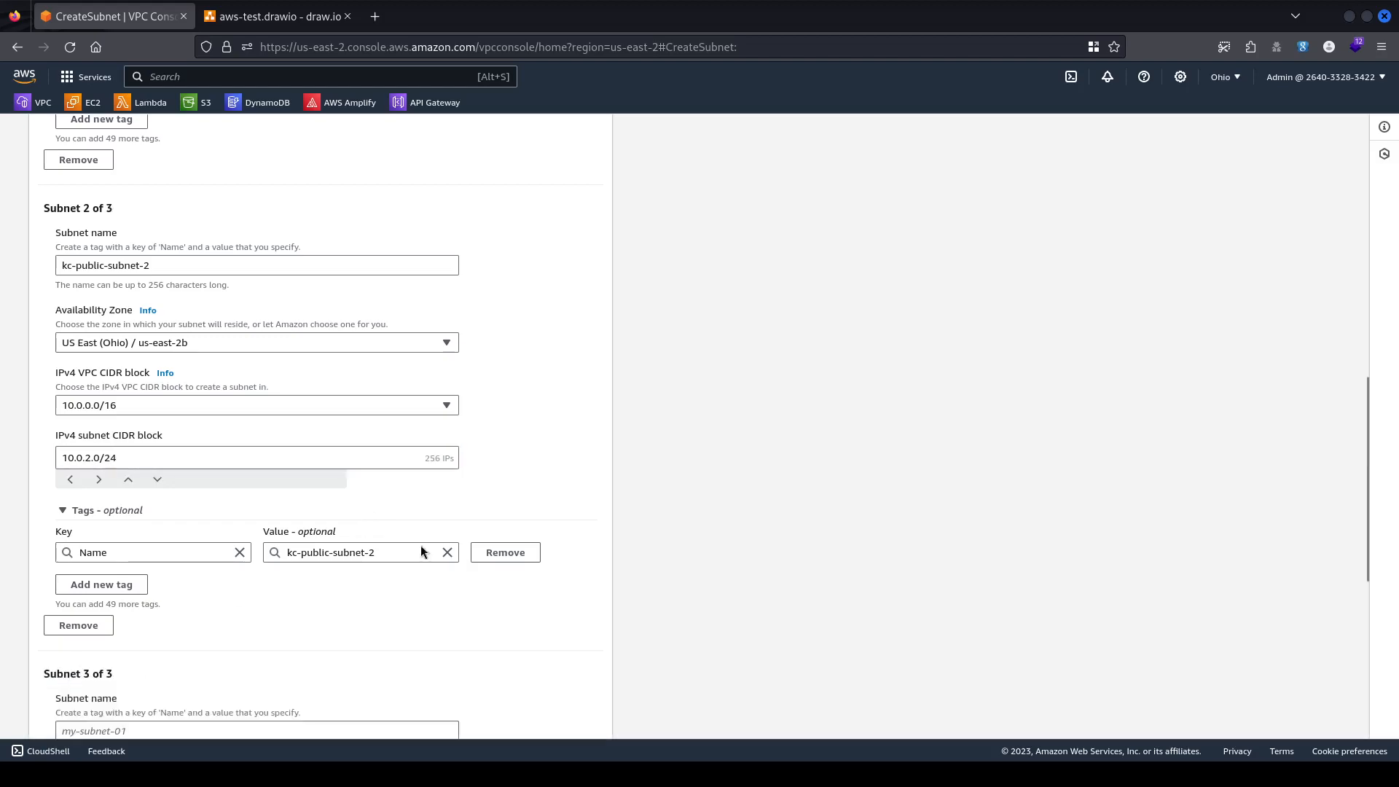
pyautogui.scroll(-3, 437, 517)
pyautogui.scroll(-2, 448, 493)
pyautogui.click(238, 337)
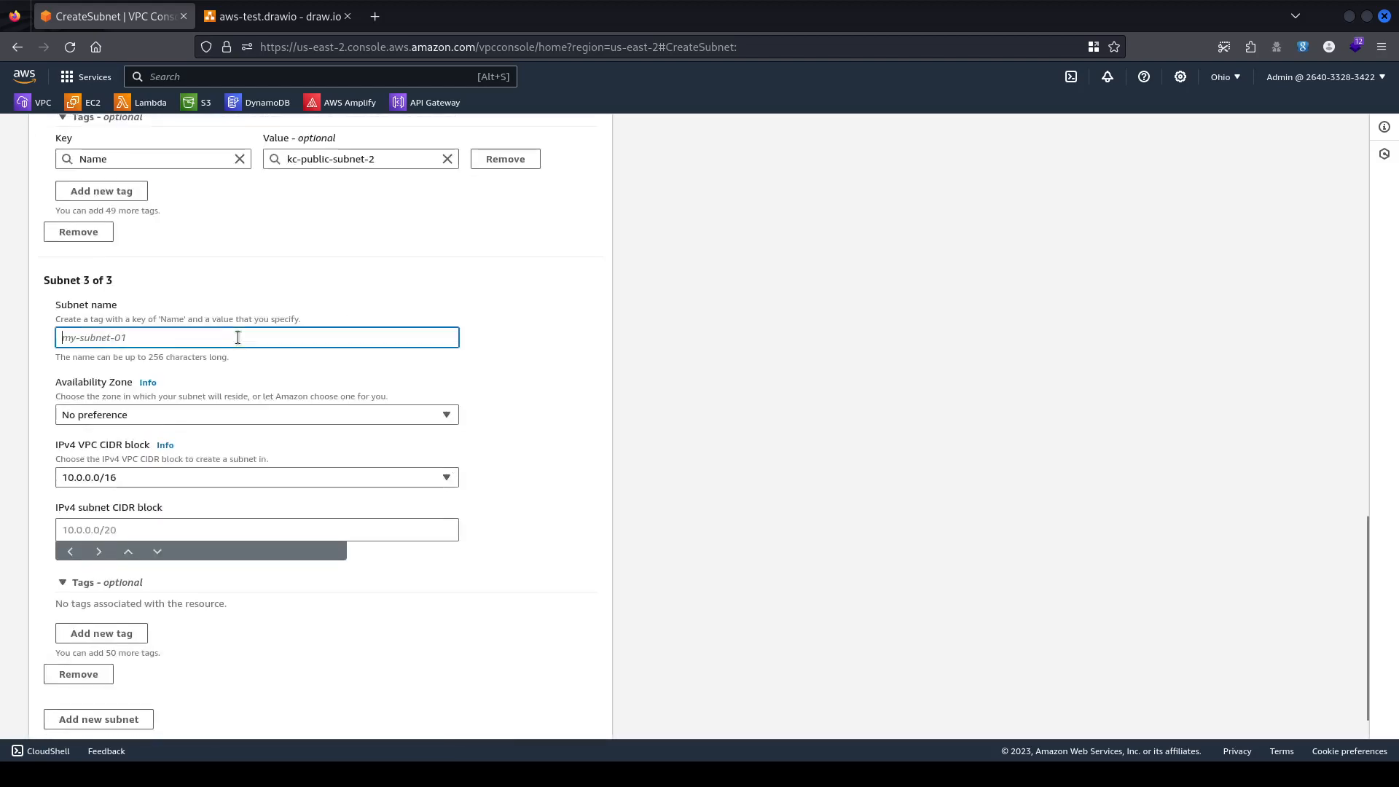
pyautogui.write('k')
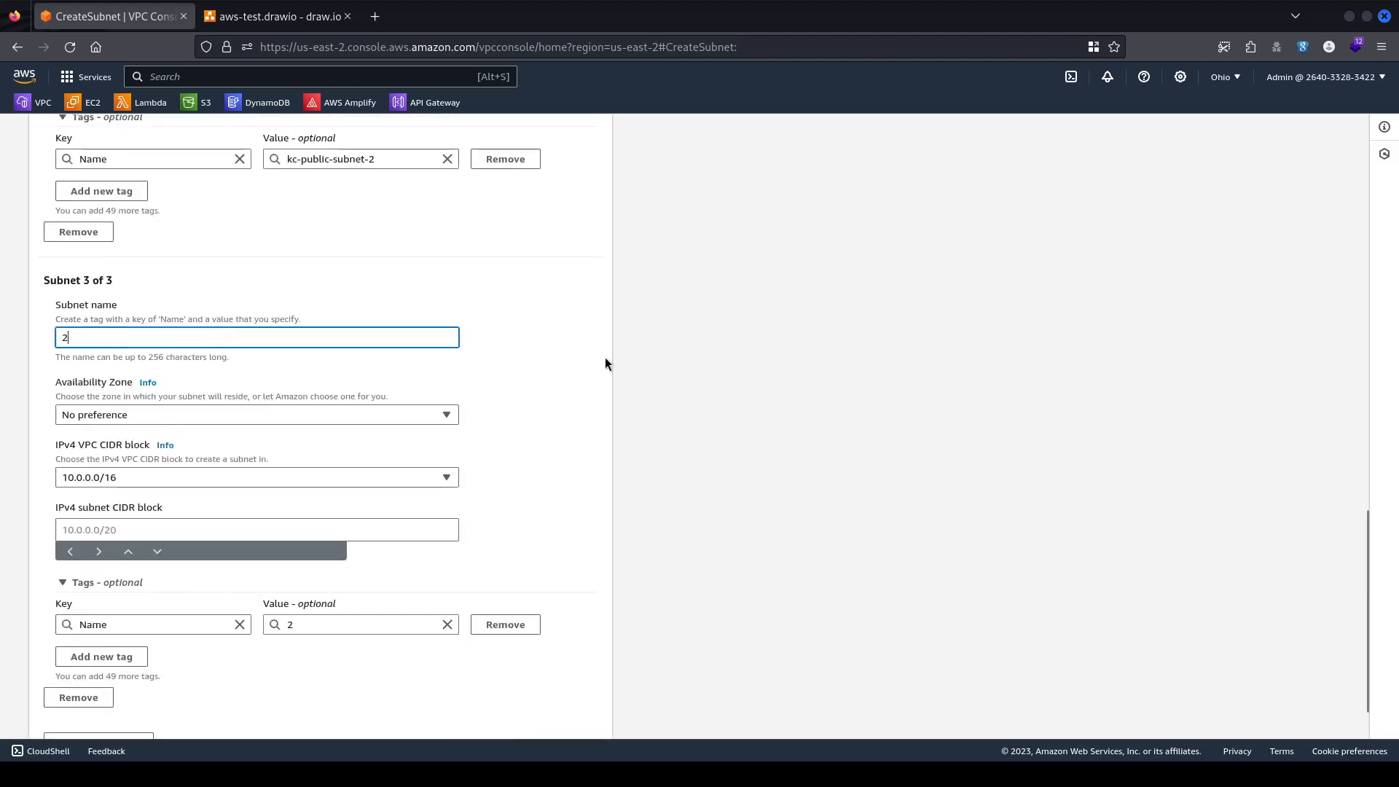
pyautogui.press('BackSpace')
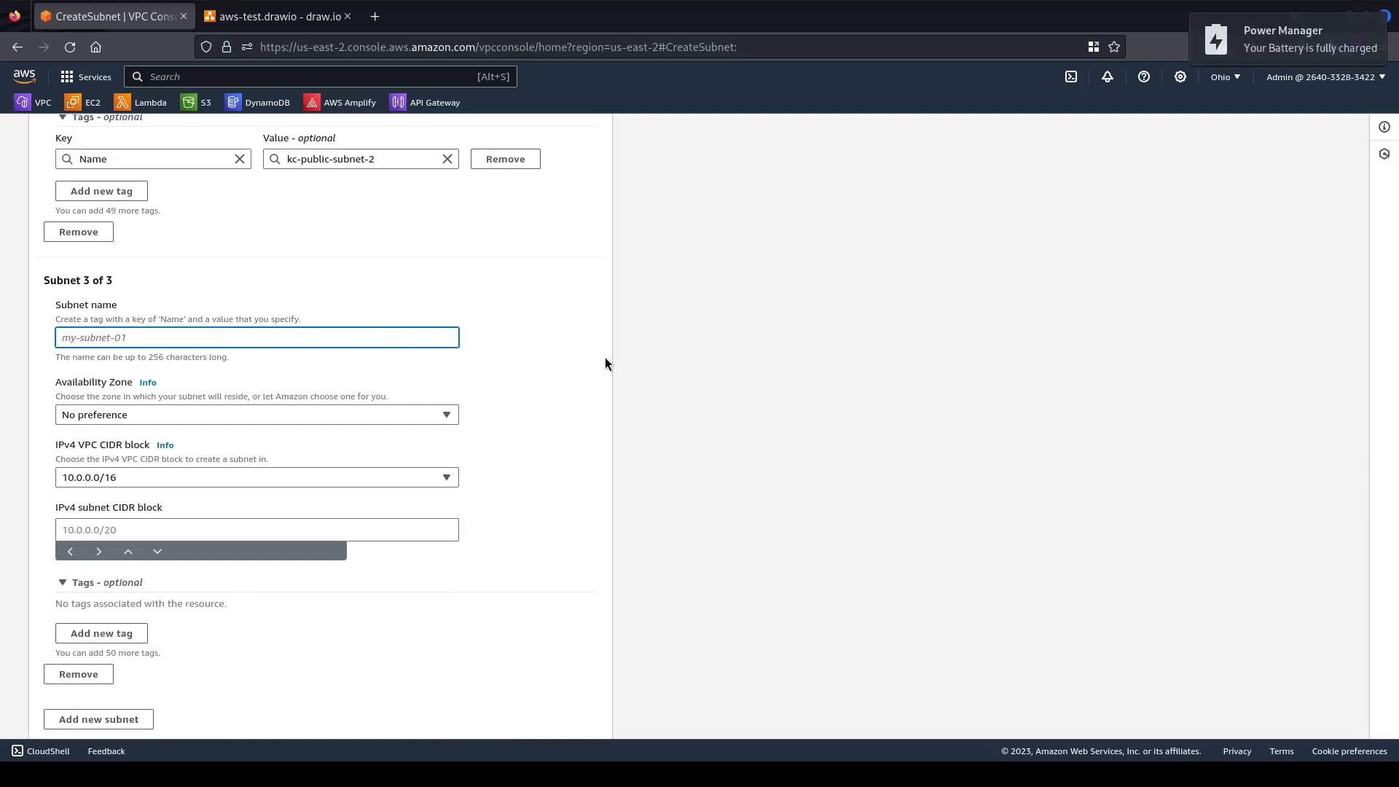
pyautogui.write('k')
pyautogui.press('BackSpace')
pyautogui.write('kc-public-subnet-1')
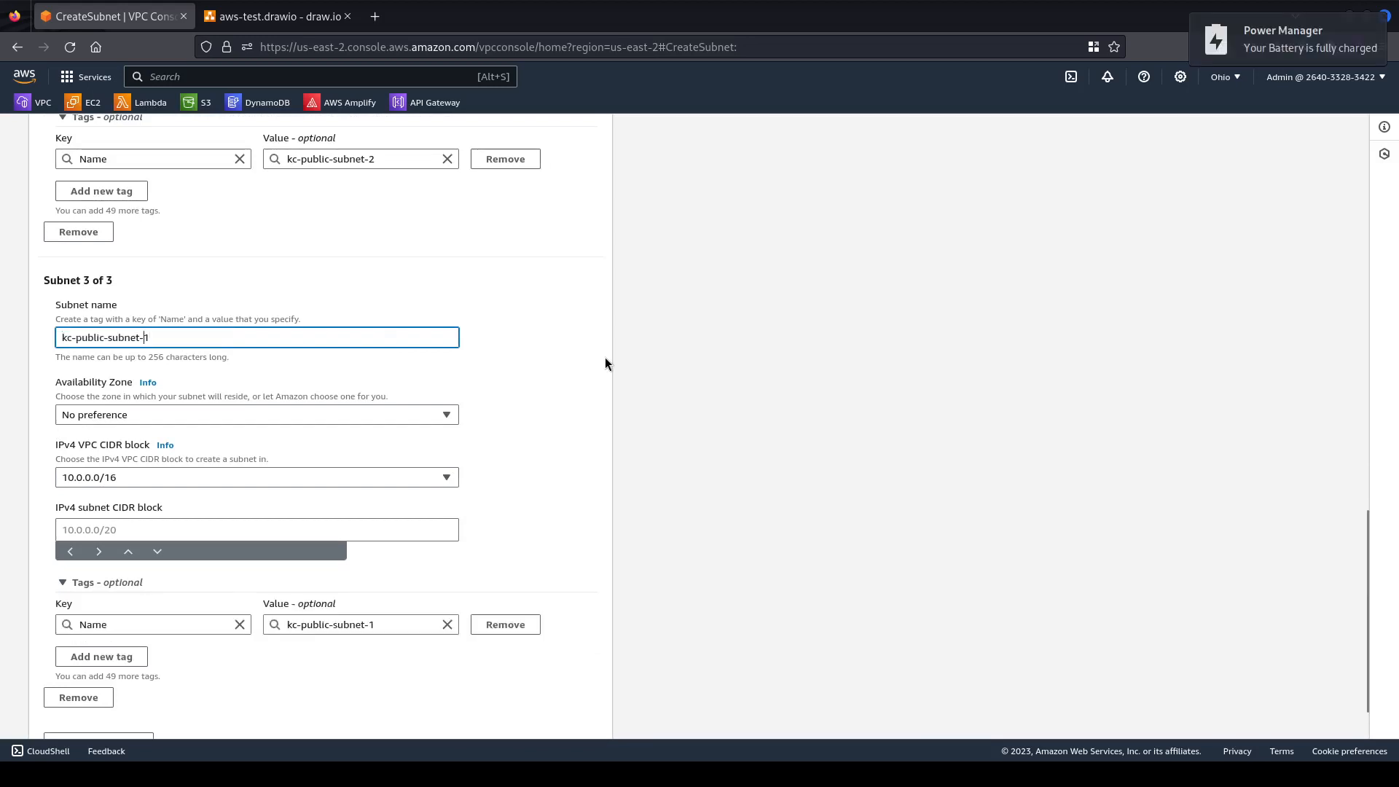
pyautogui.hotkey('ctrl', 'Left')
pyautogui.hotkey('ctrl', 'BackSpace')
pyautogui.write('priva')
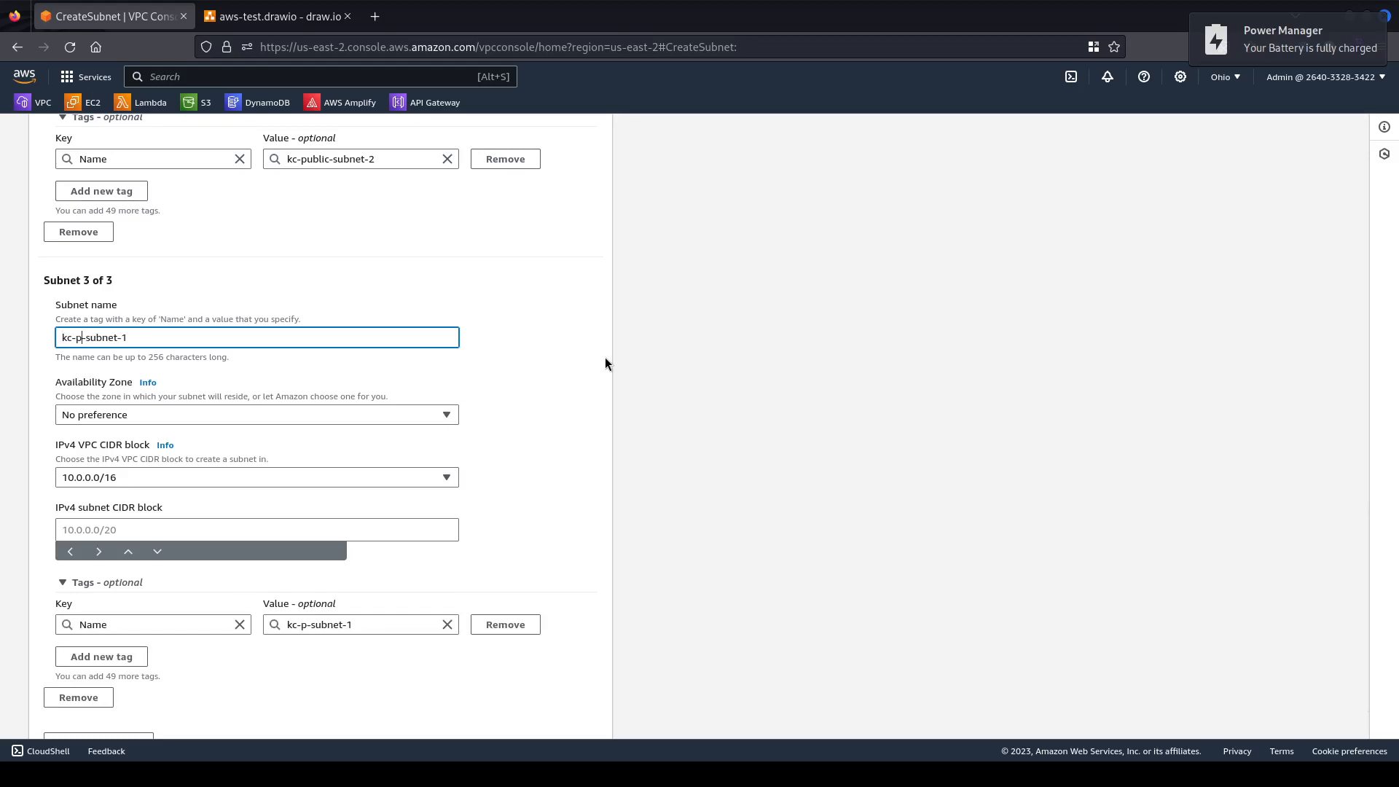
pyautogui.write('te')
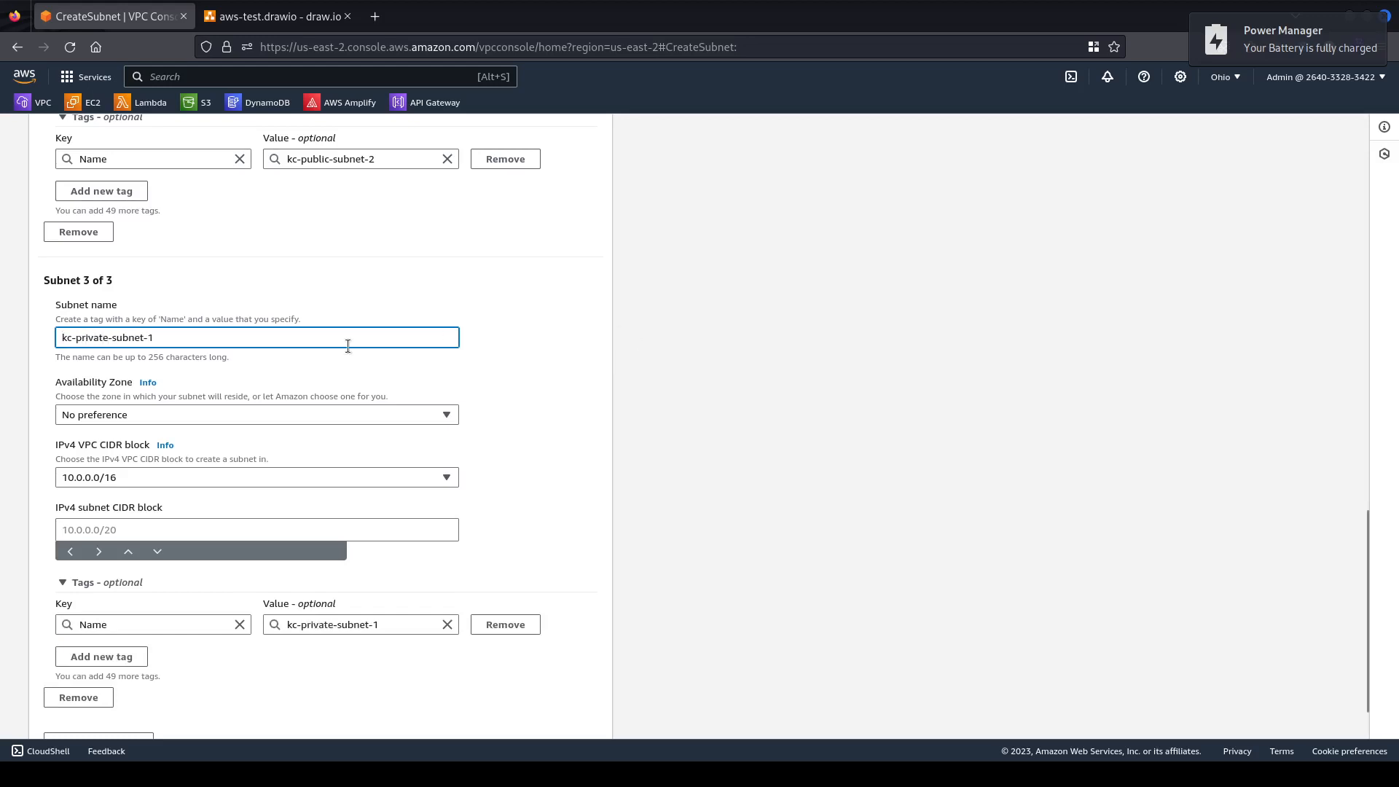
pyautogui.scroll(-2, 338, 347)
# Place the third subnet in us-east-2a with CIDR 10.0.3.0/24.
pyautogui.click(233, 344)
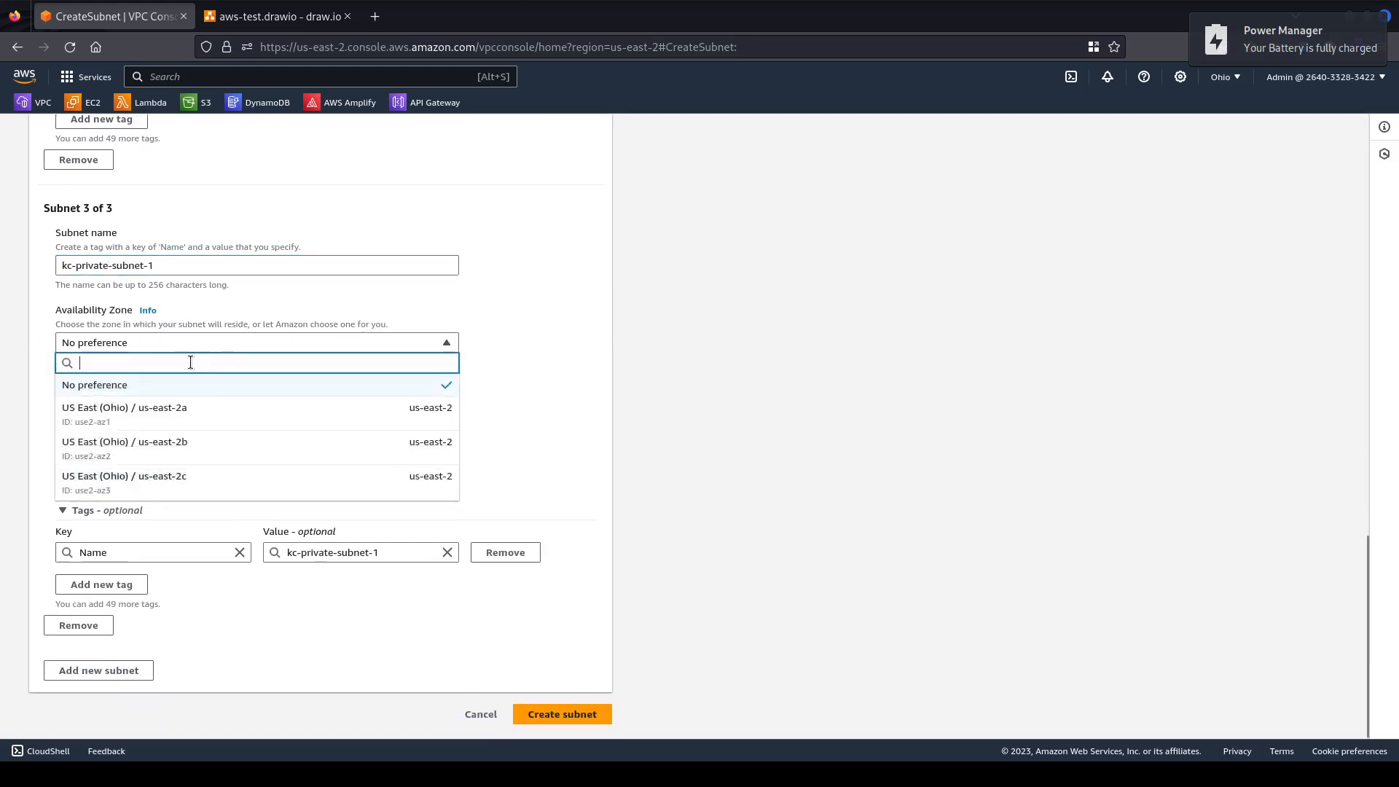
pyautogui.click(220, 414)
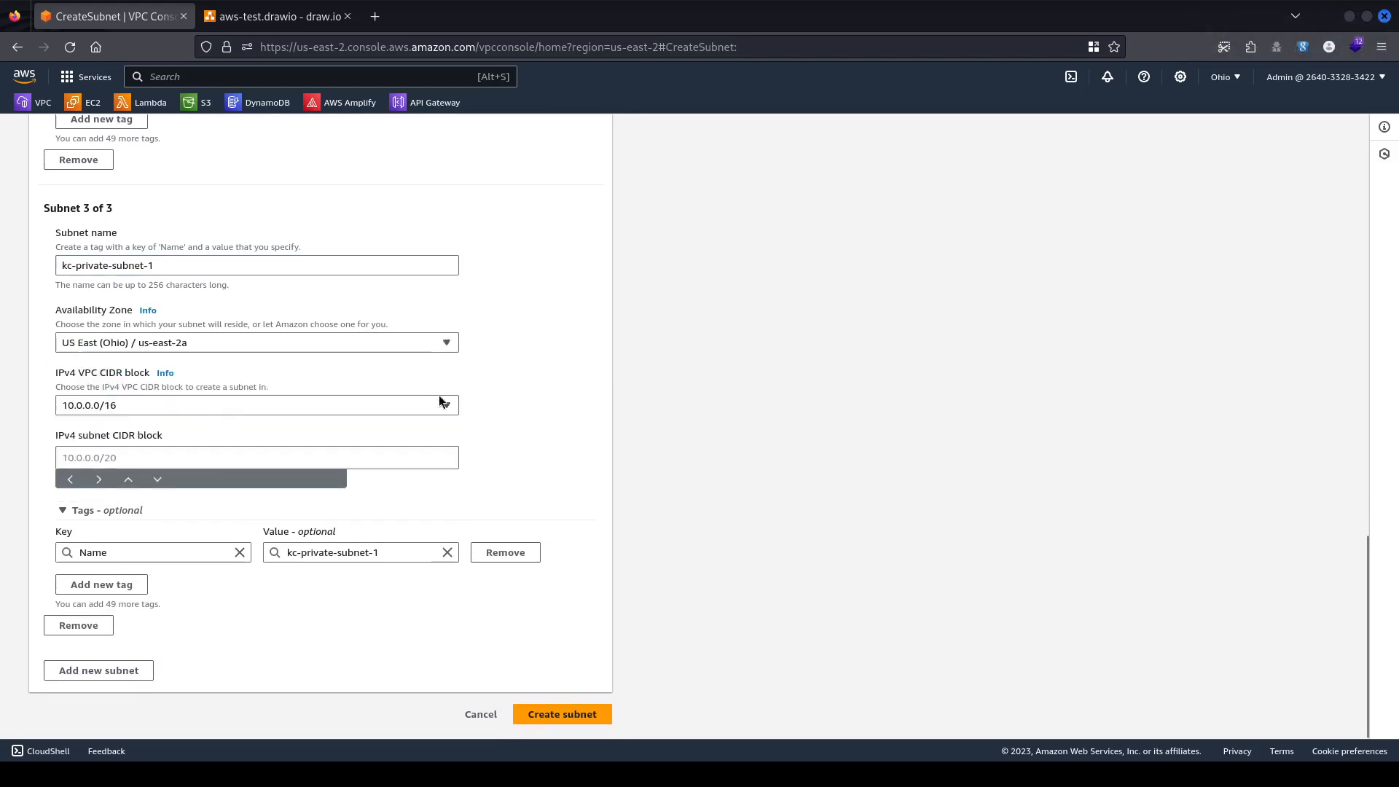
pyautogui.scroll(5, 431, 360)
pyautogui.scroll(-4, 432, 360)
pyautogui.click(143, 457)
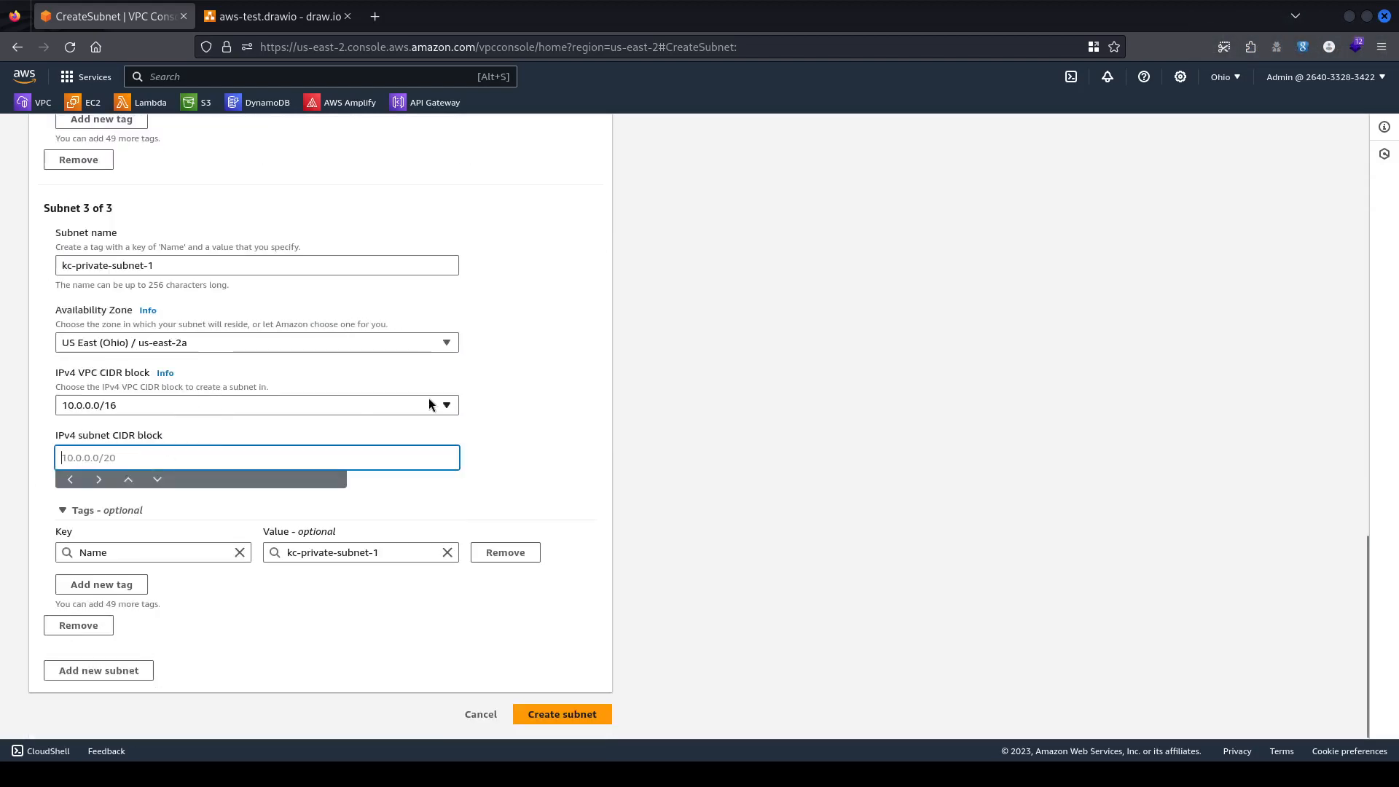
pyautogui.write('10.0.')
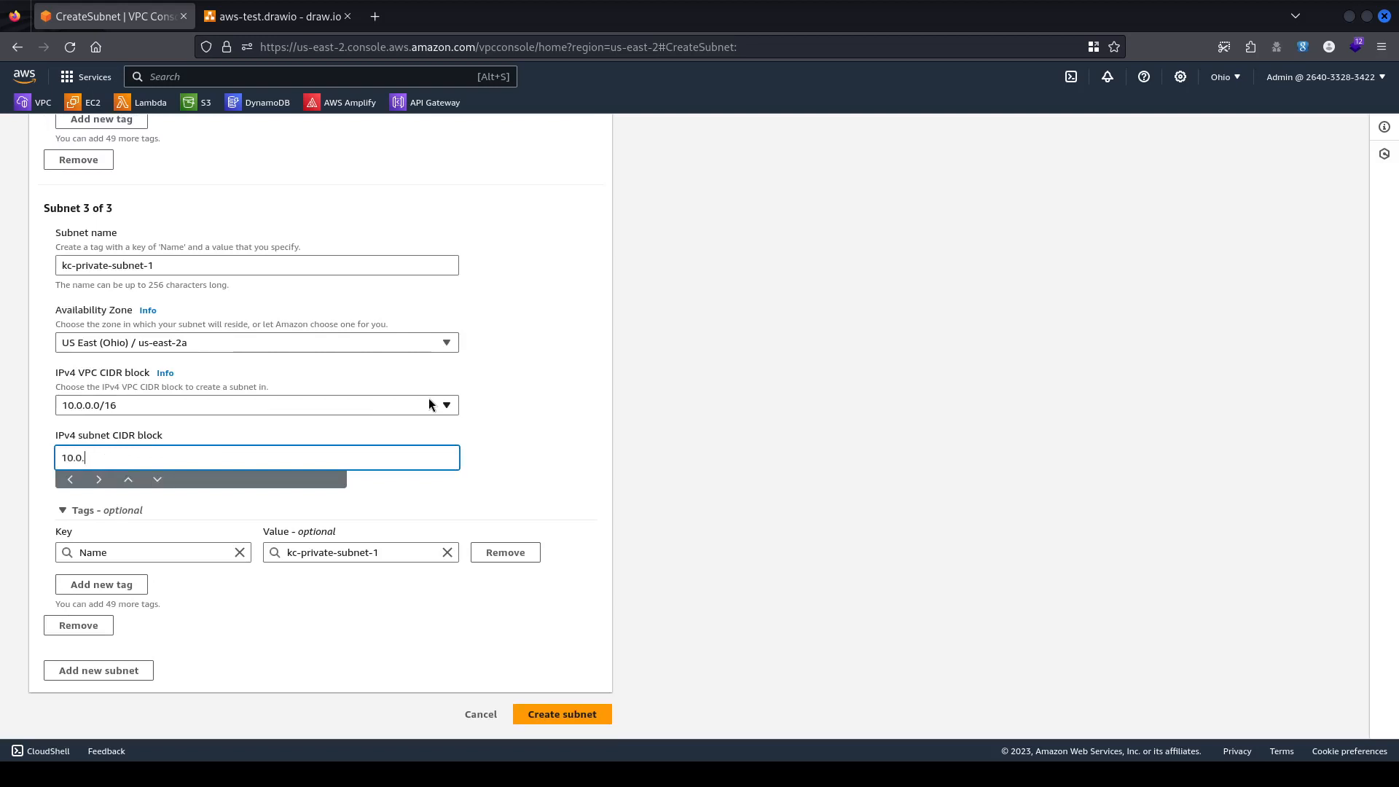
pyautogui.write('3.0/24')
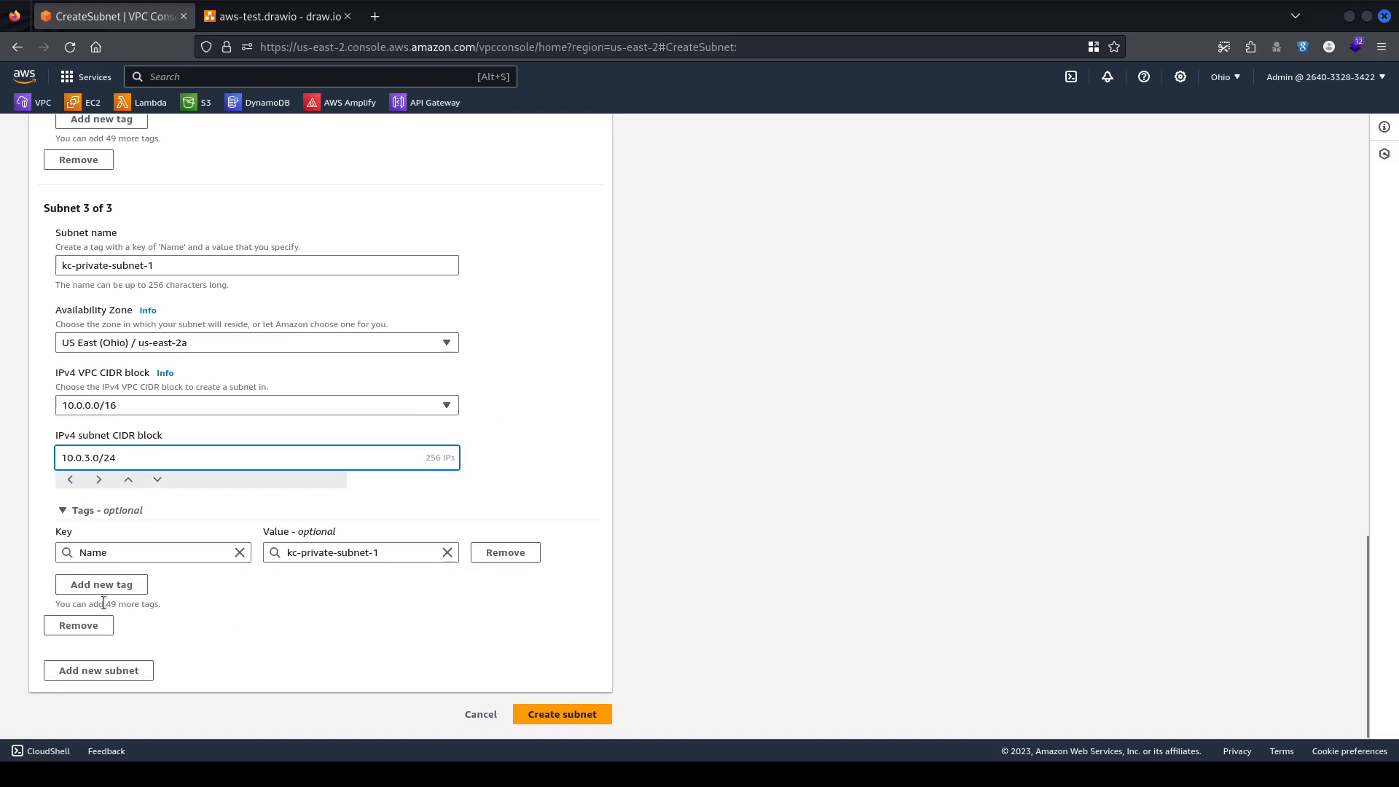
# Add kc-private-subnet-2 in us-east-2b with 10.0.4.0/24, then create all four subnets.
pyautogui.click(134, 668)
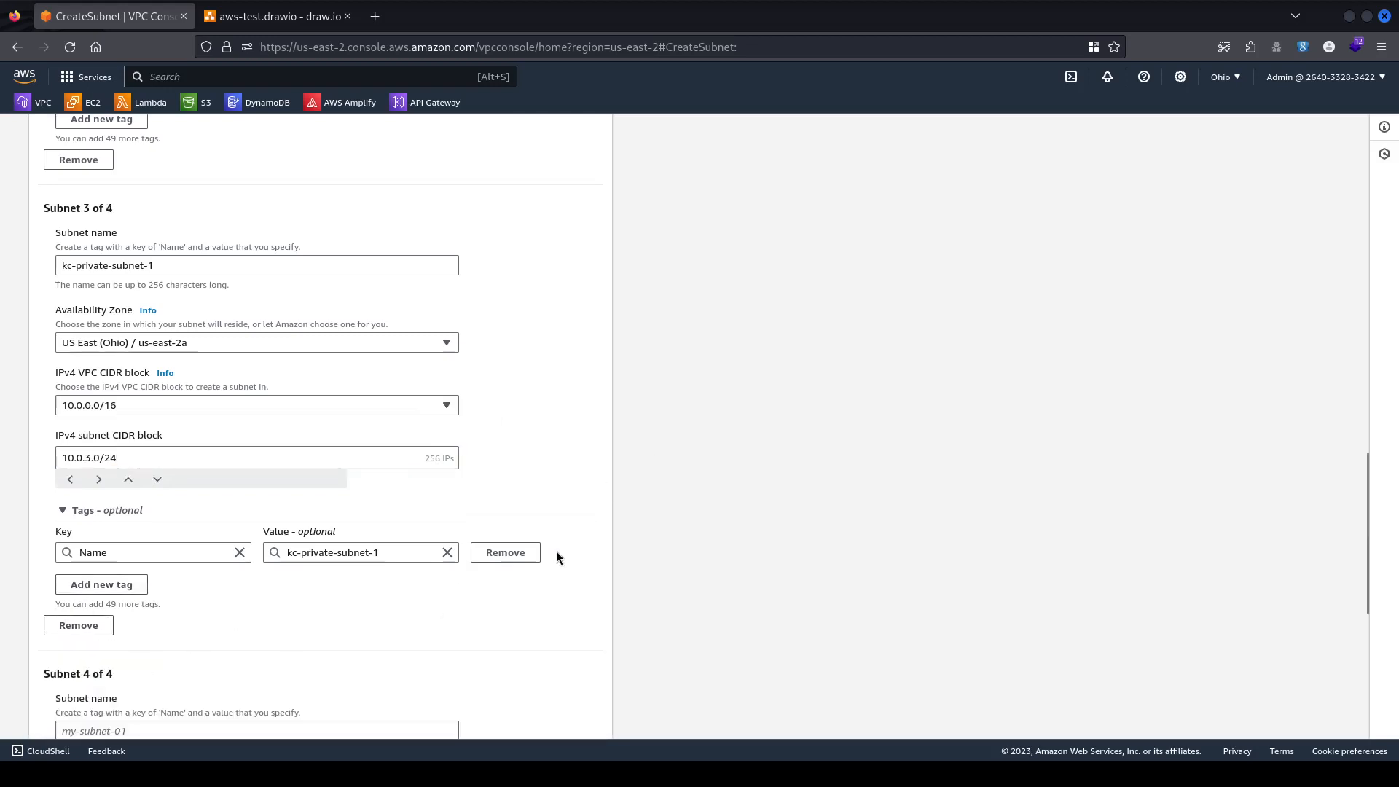
pyautogui.scroll(-5, 556, 557)
pyautogui.click(91, 338)
pyautogui.write('kc-public-subnet-1')
pyautogui.doubleClick(91, 339)
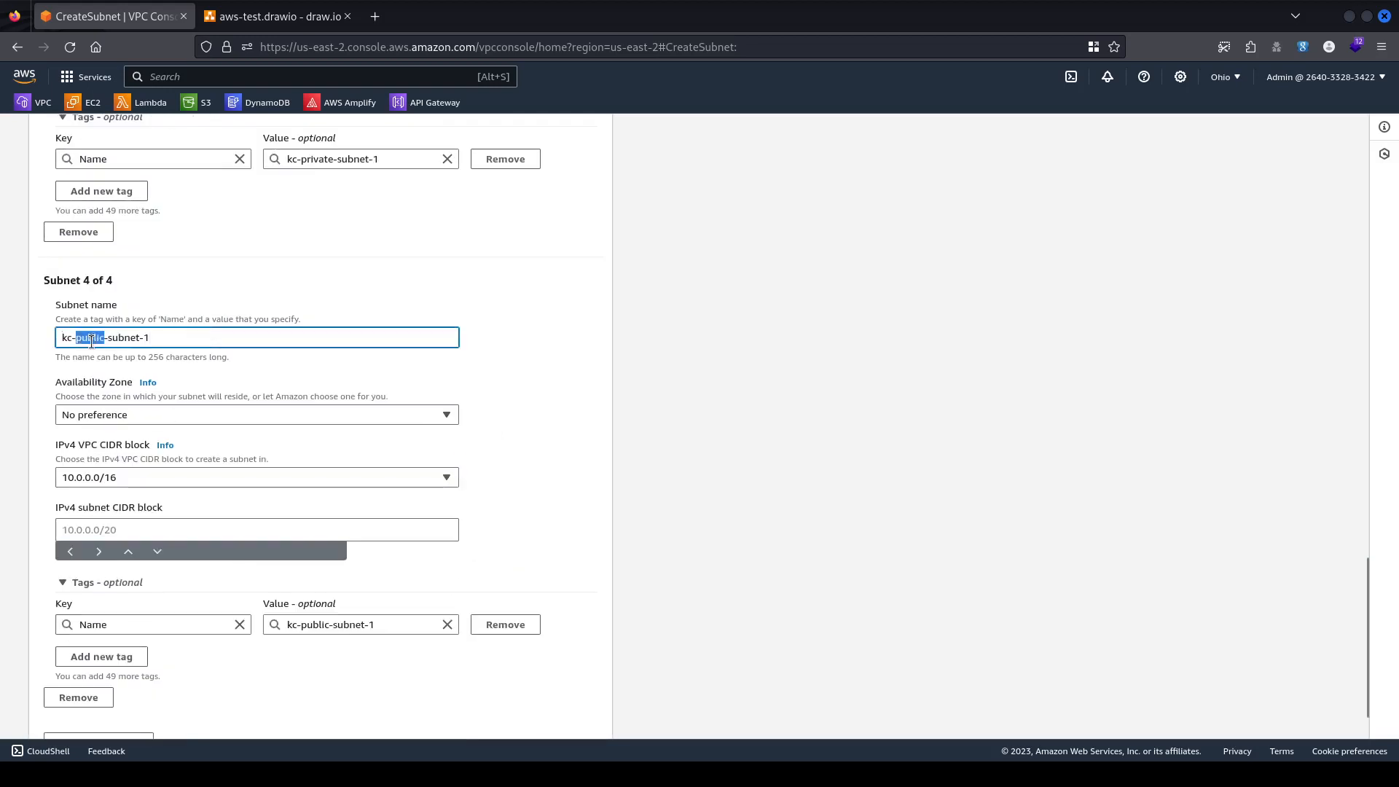
pyautogui.write('private')
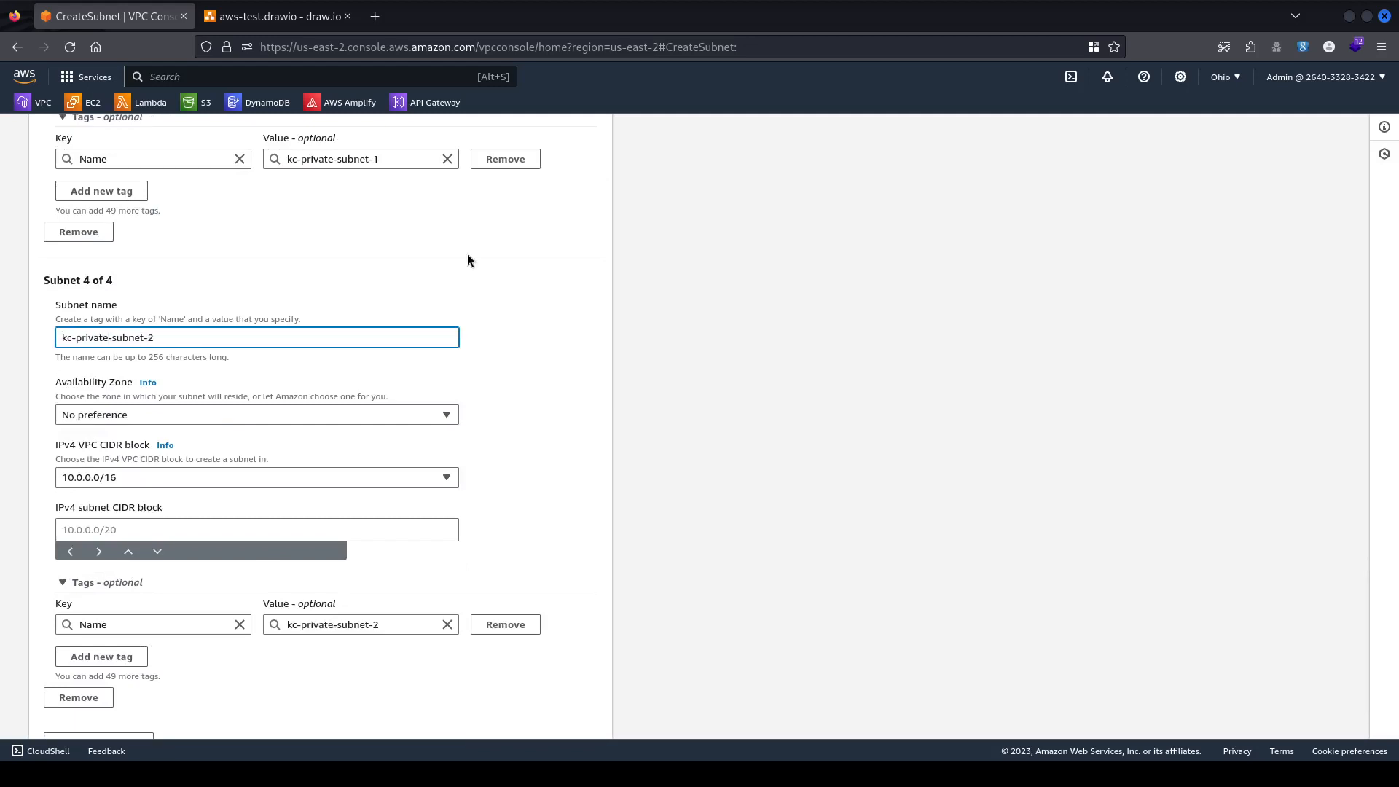
pyautogui.scroll(-2, 510, 328)
pyautogui.click(198, 341)
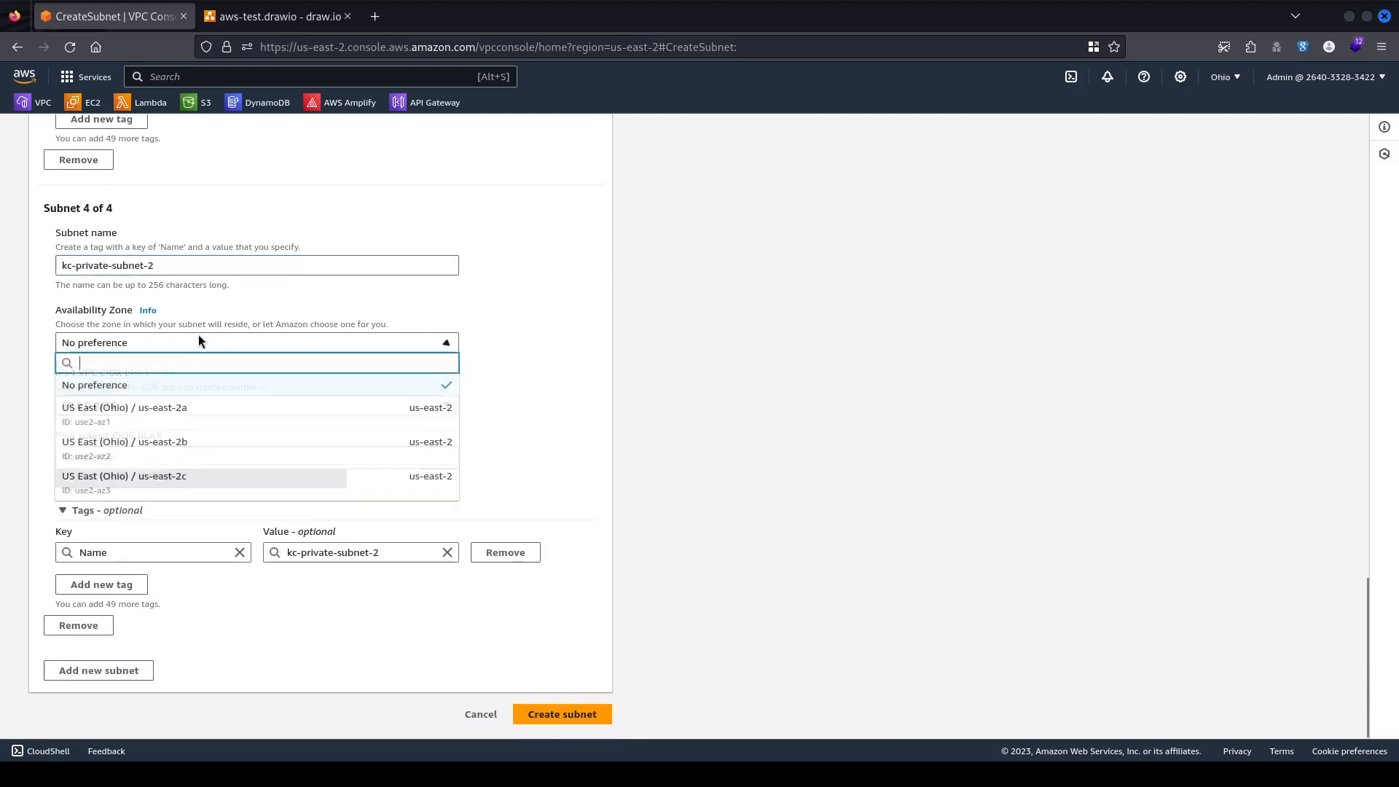
pyautogui.click(182, 441)
pyautogui.click(103, 453)
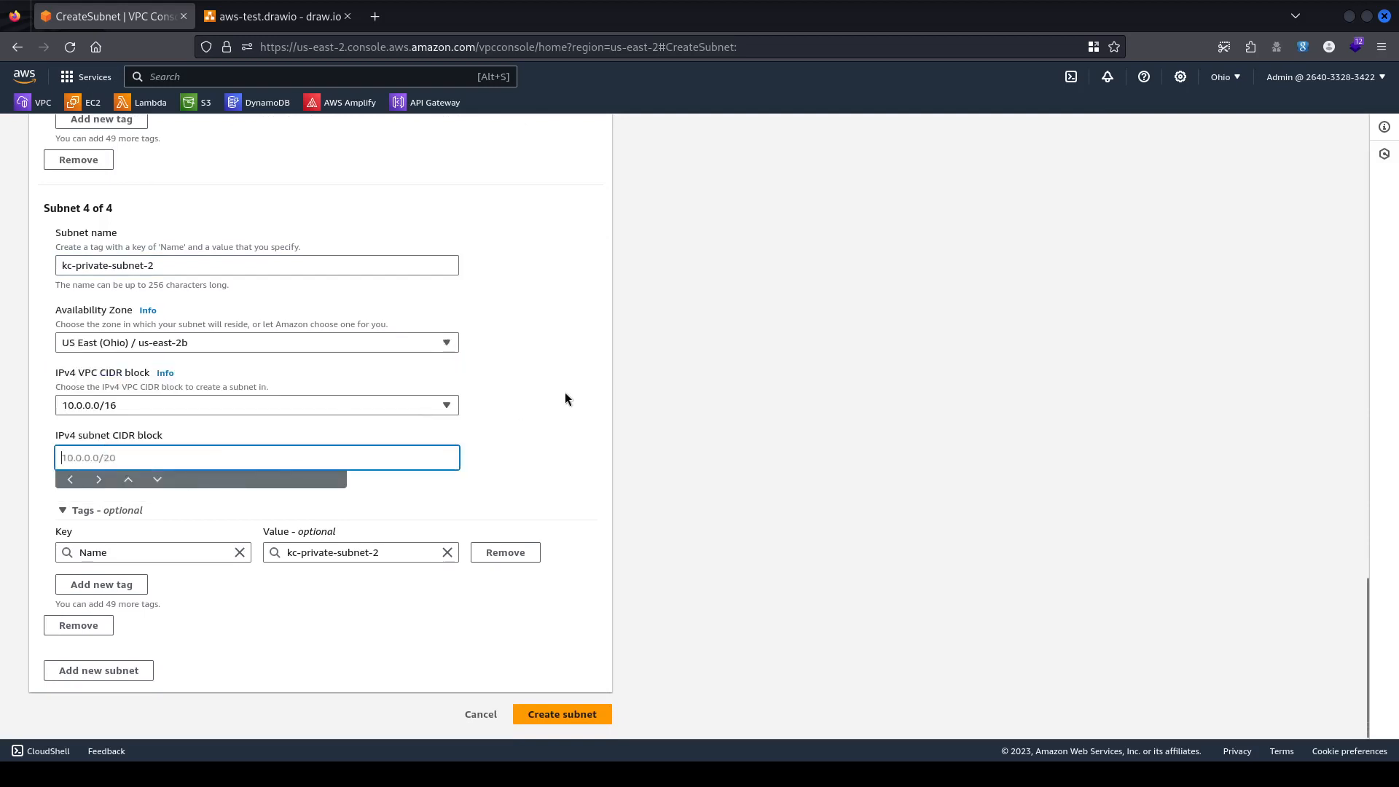
pyautogui.write('10.0.4.0/24')
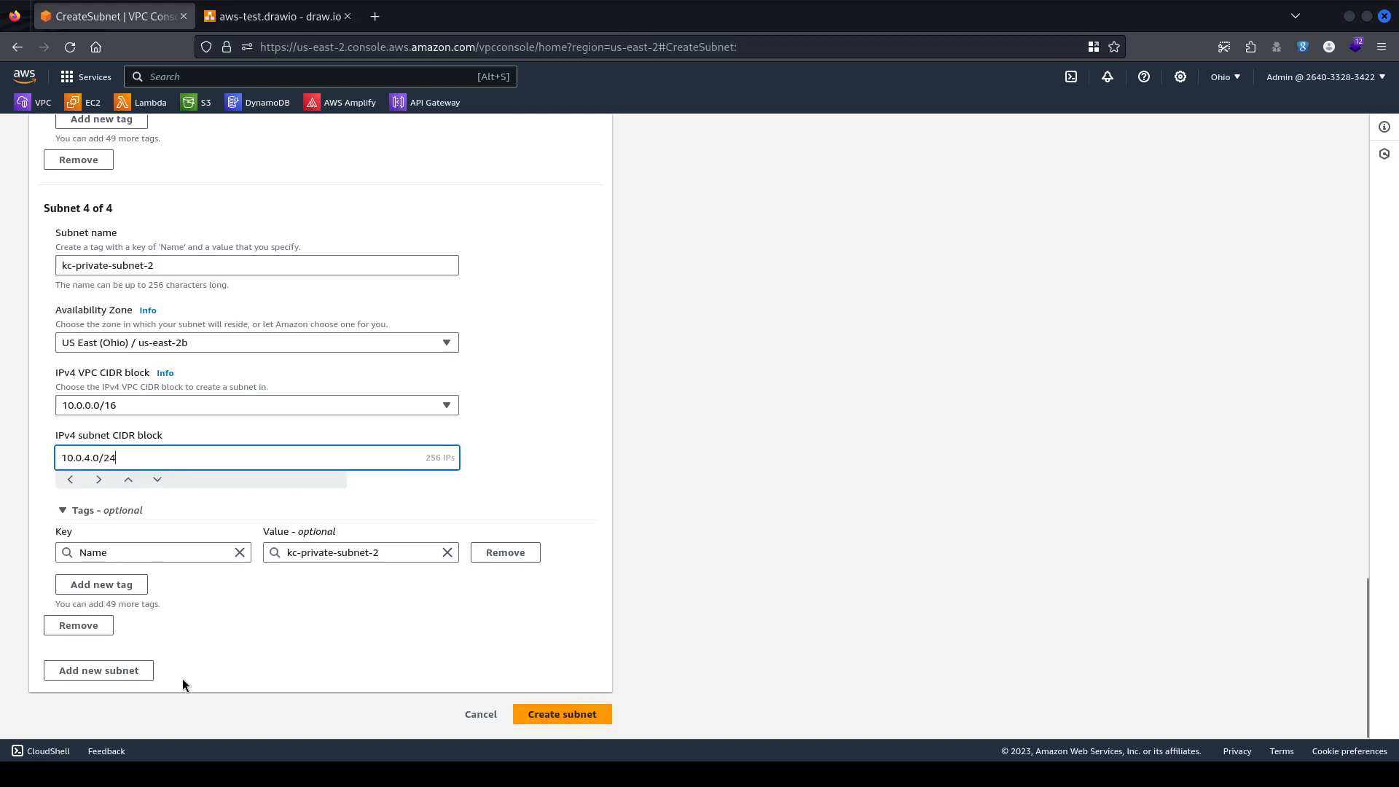
pyautogui.click(548, 715)
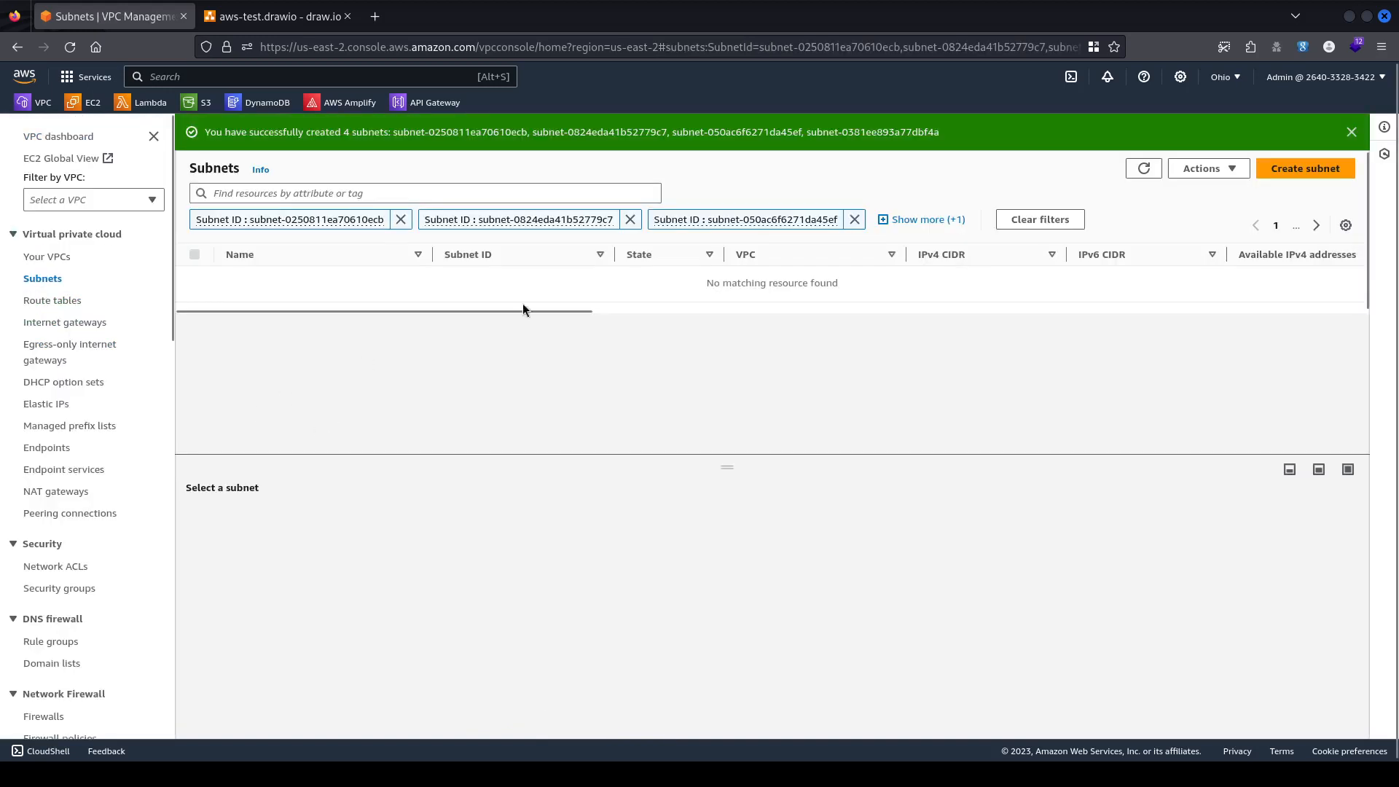
# Clear the subnet filters and scroll the table to check each subnet's CIDR and availability zone.
pyautogui.click(1034, 220)
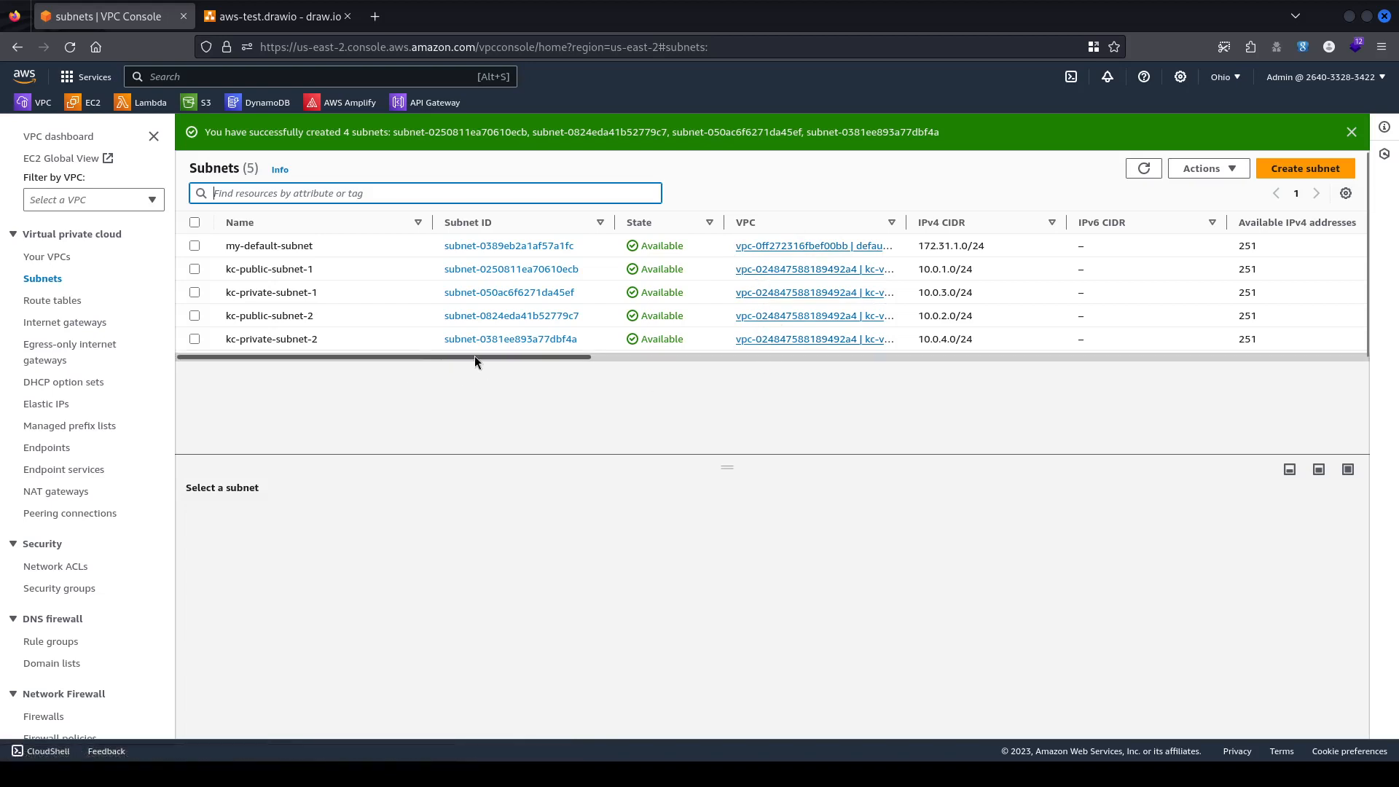
pyautogui.moveTo(474, 356); pyautogui.dragTo(644, 365)
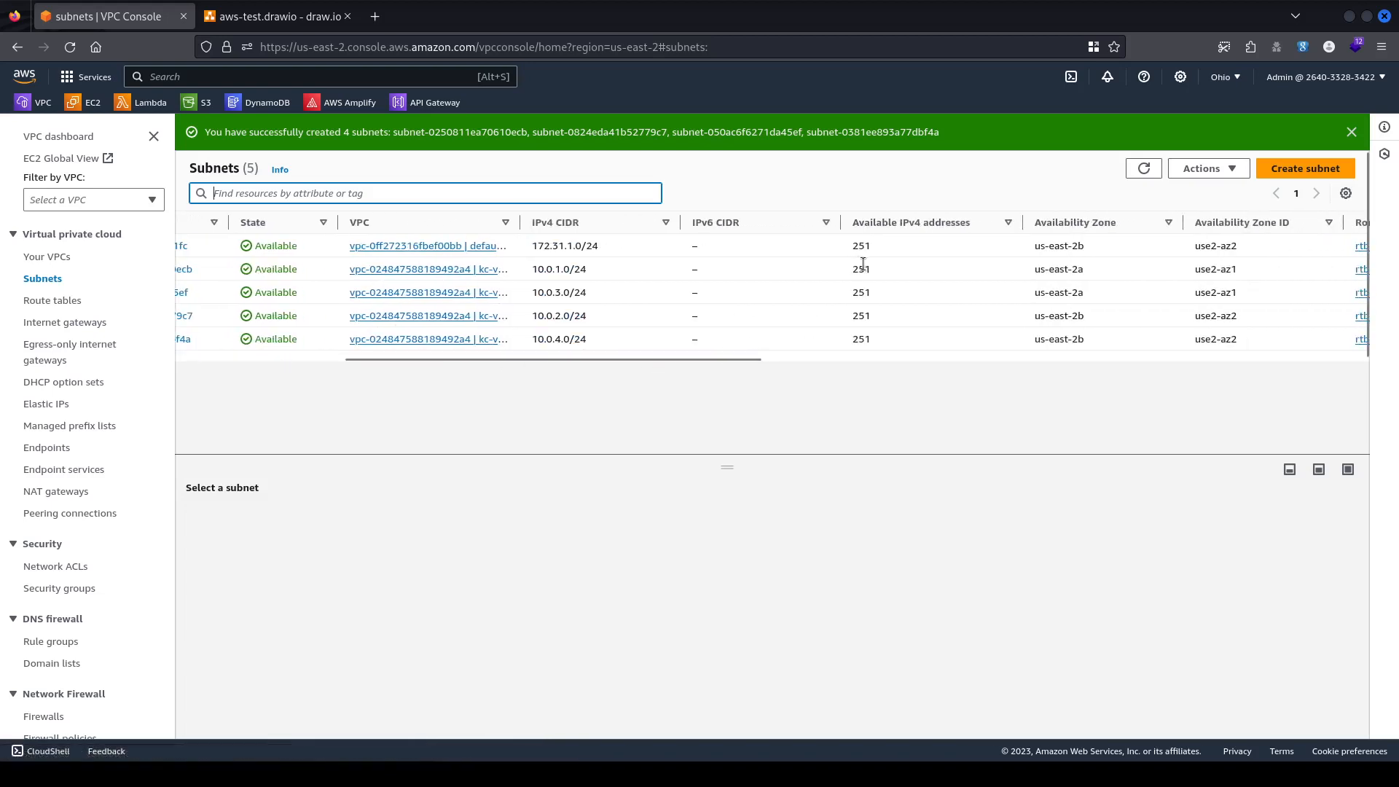
pyautogui.moveTo(850, 265); pyautogui.dragTo(881, 338)
pyautogui.moveTo(550, 358); pyautogui.dragTo(260, 359)
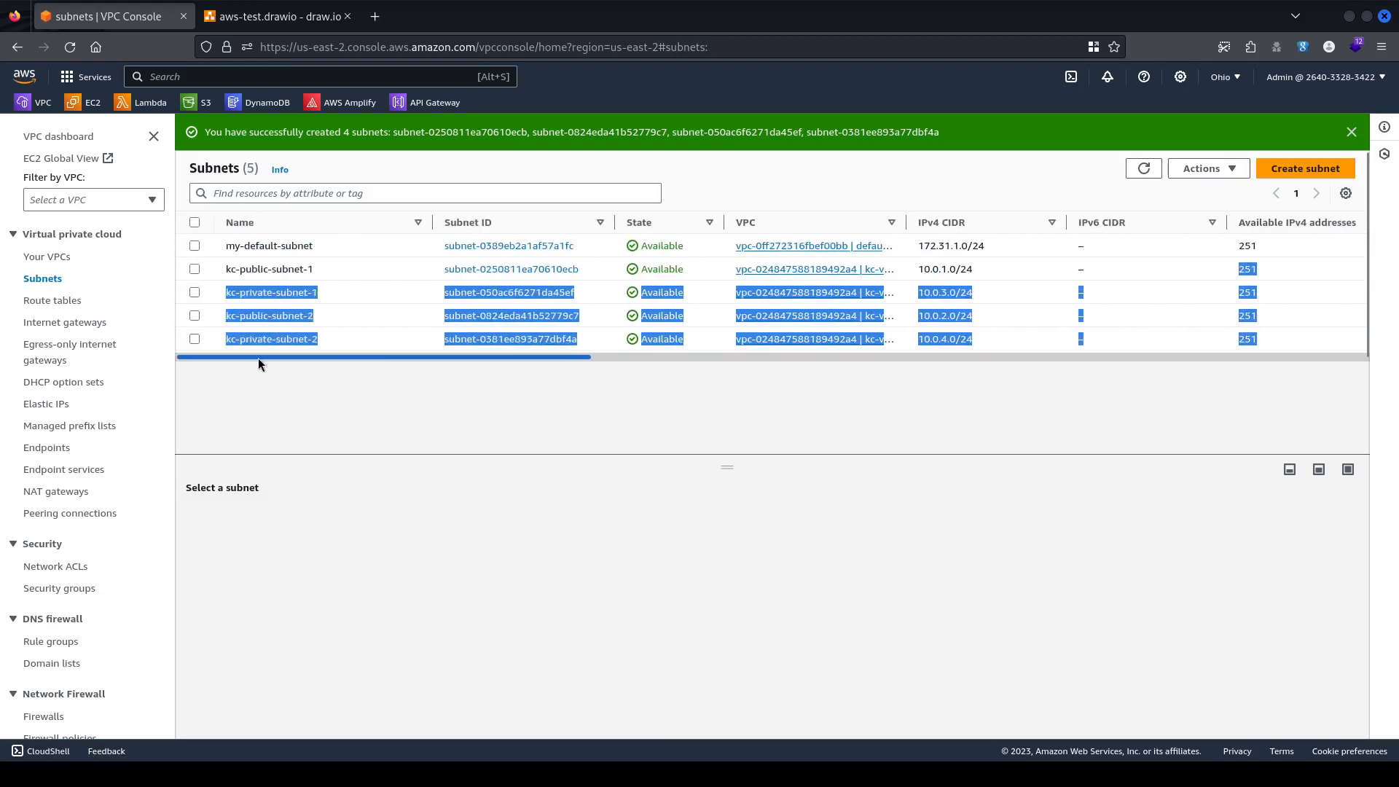
pyautogui.click(381, 386)
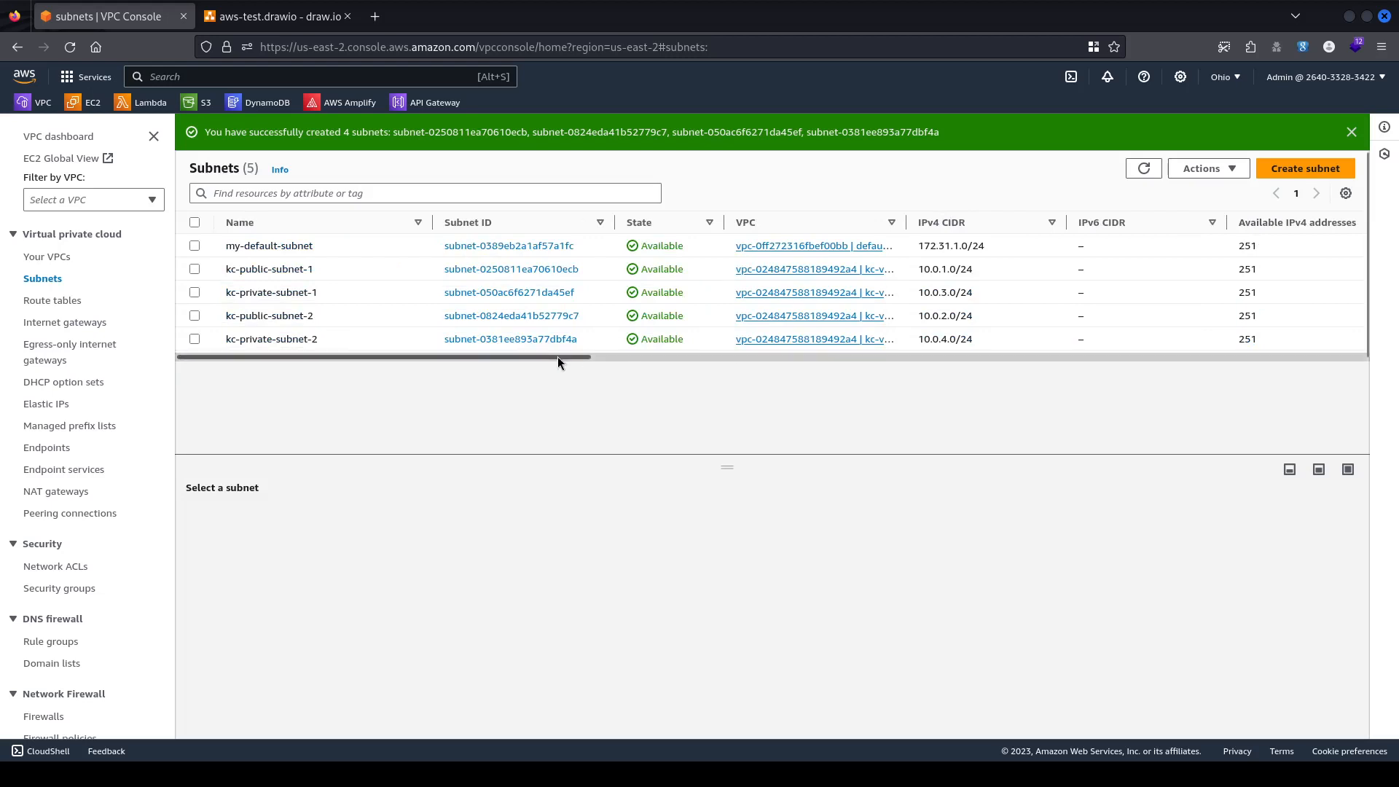
pyautogui.moveTo(557, 357); pyautogui.dragTo(405, 378)
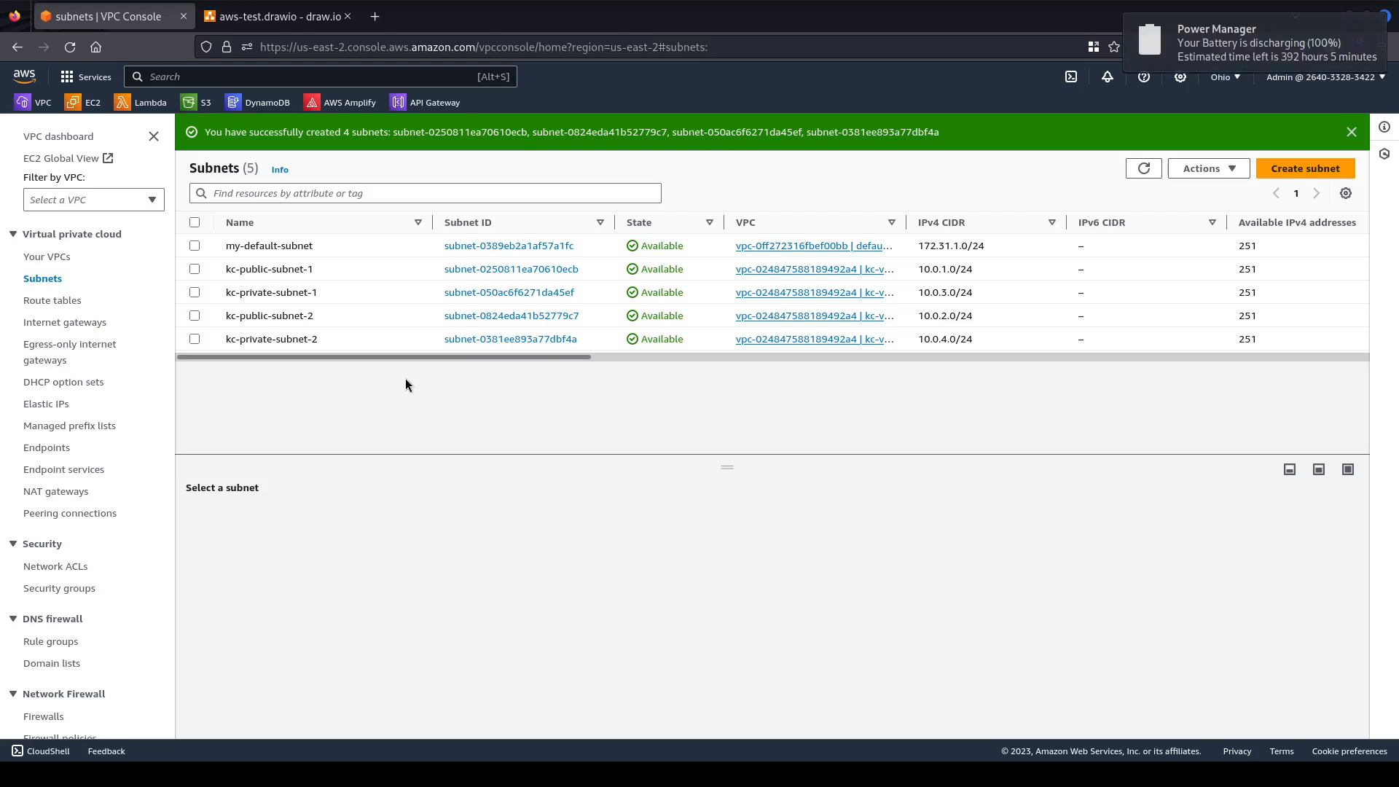
pyautogui.moveTo(549, 357); pyautogui.dragTo(444, 358)
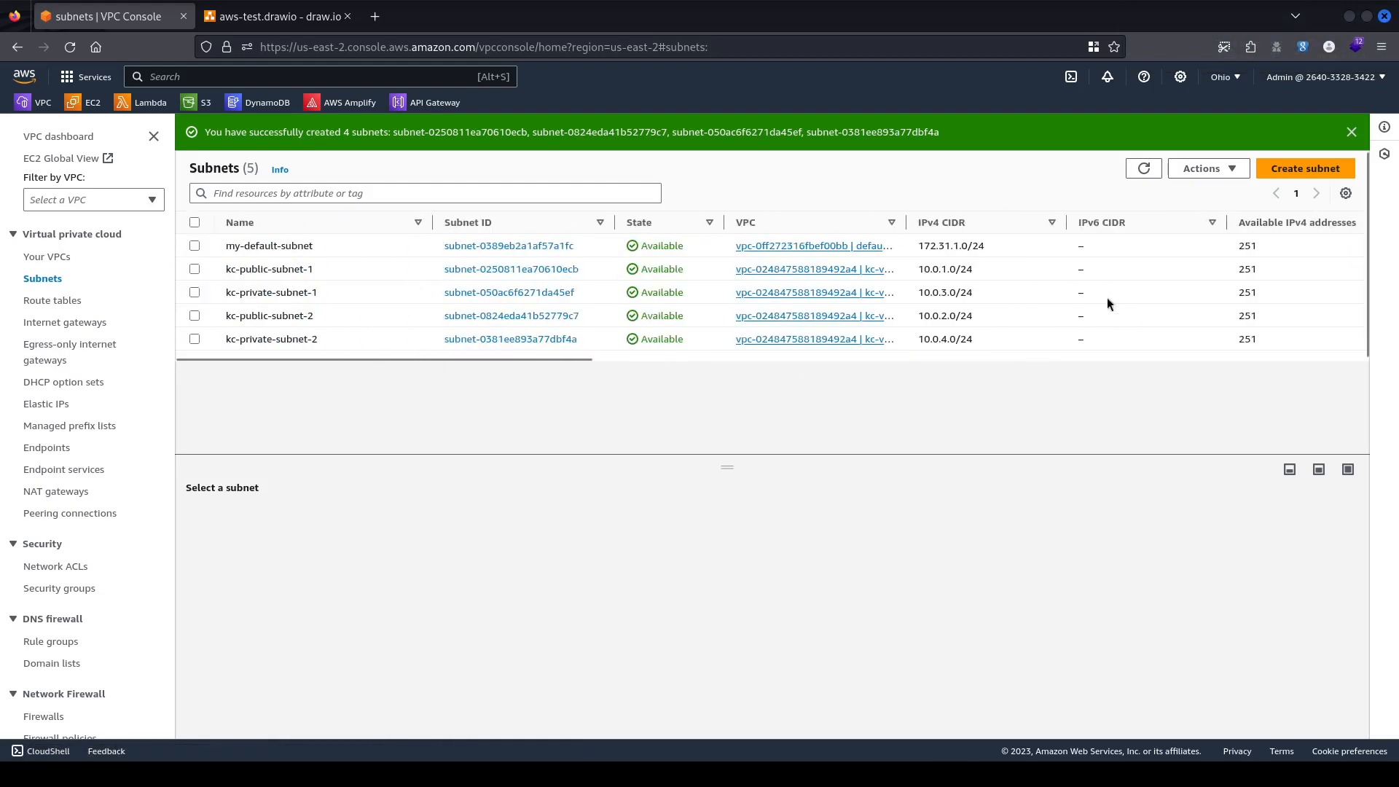
# Look over the route tables and internet gateways lists, then return to the draw.io diagram.
pyautogui.click(64, 303)
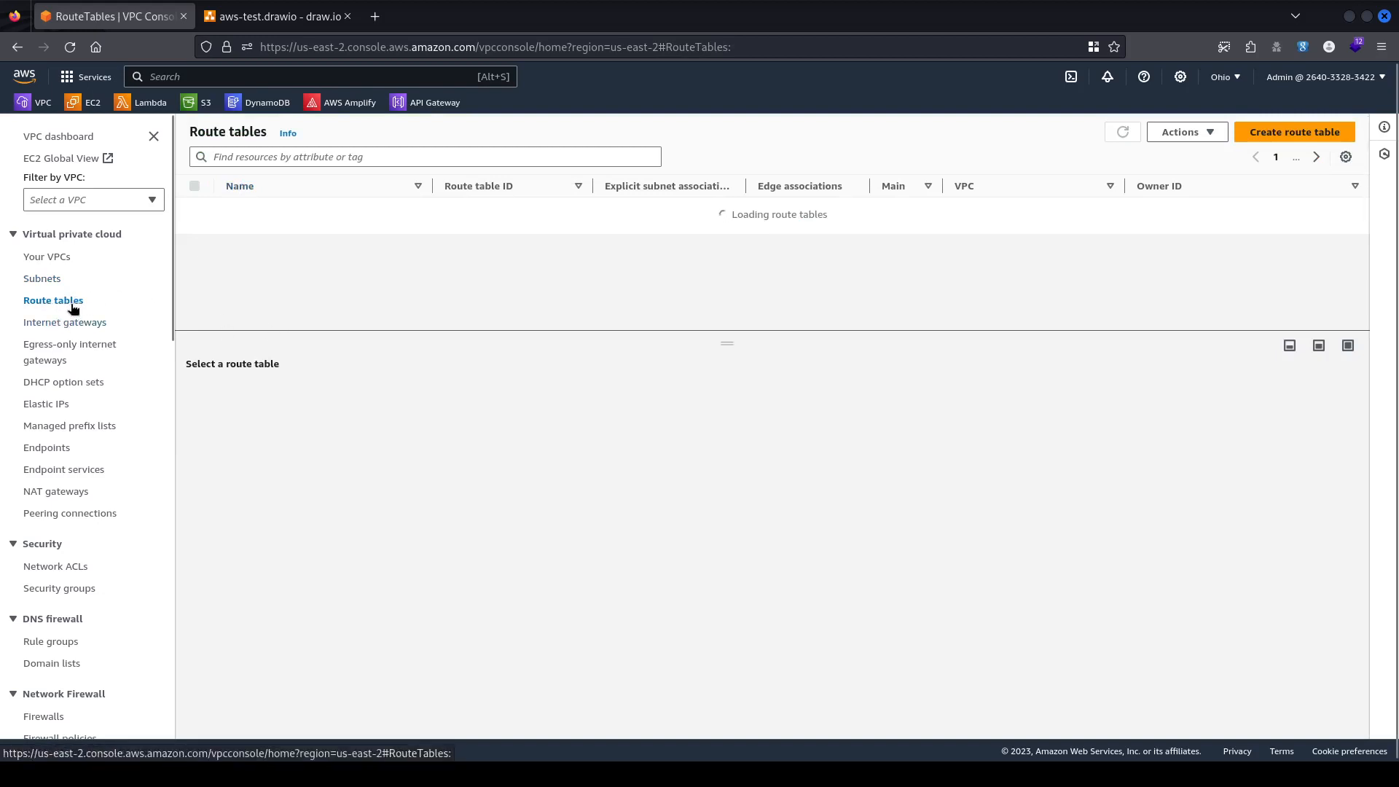
pyautogui.click(62, 324)
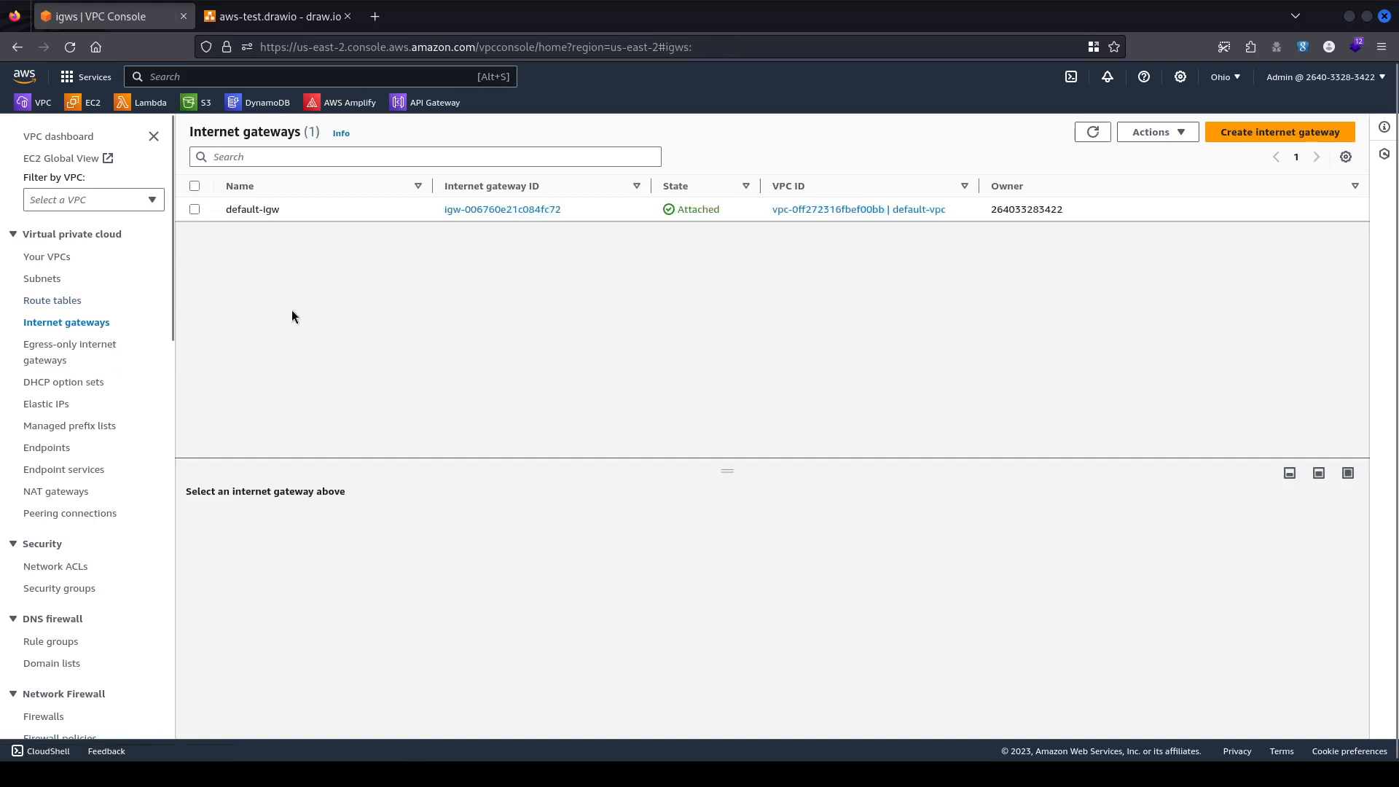
pyautogui.click(308, 20)
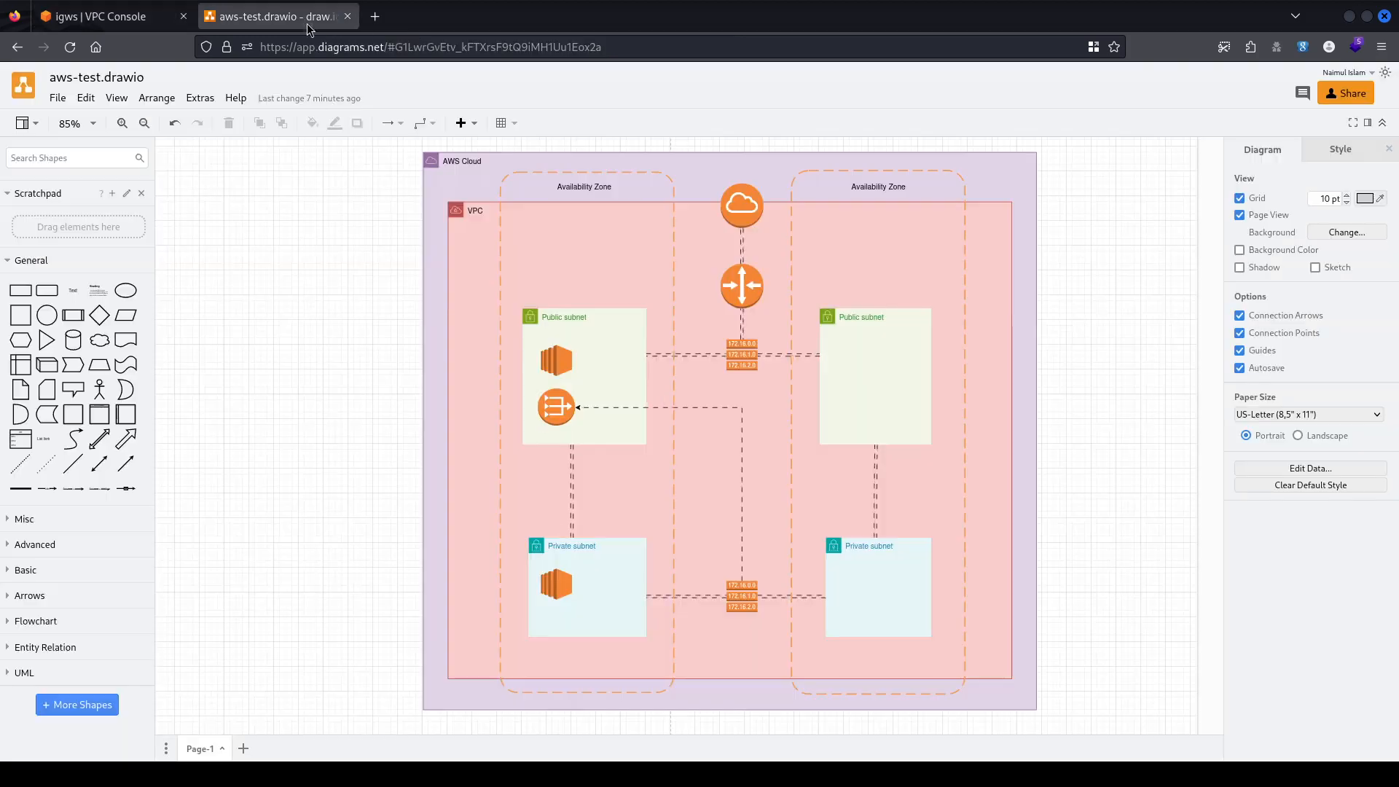
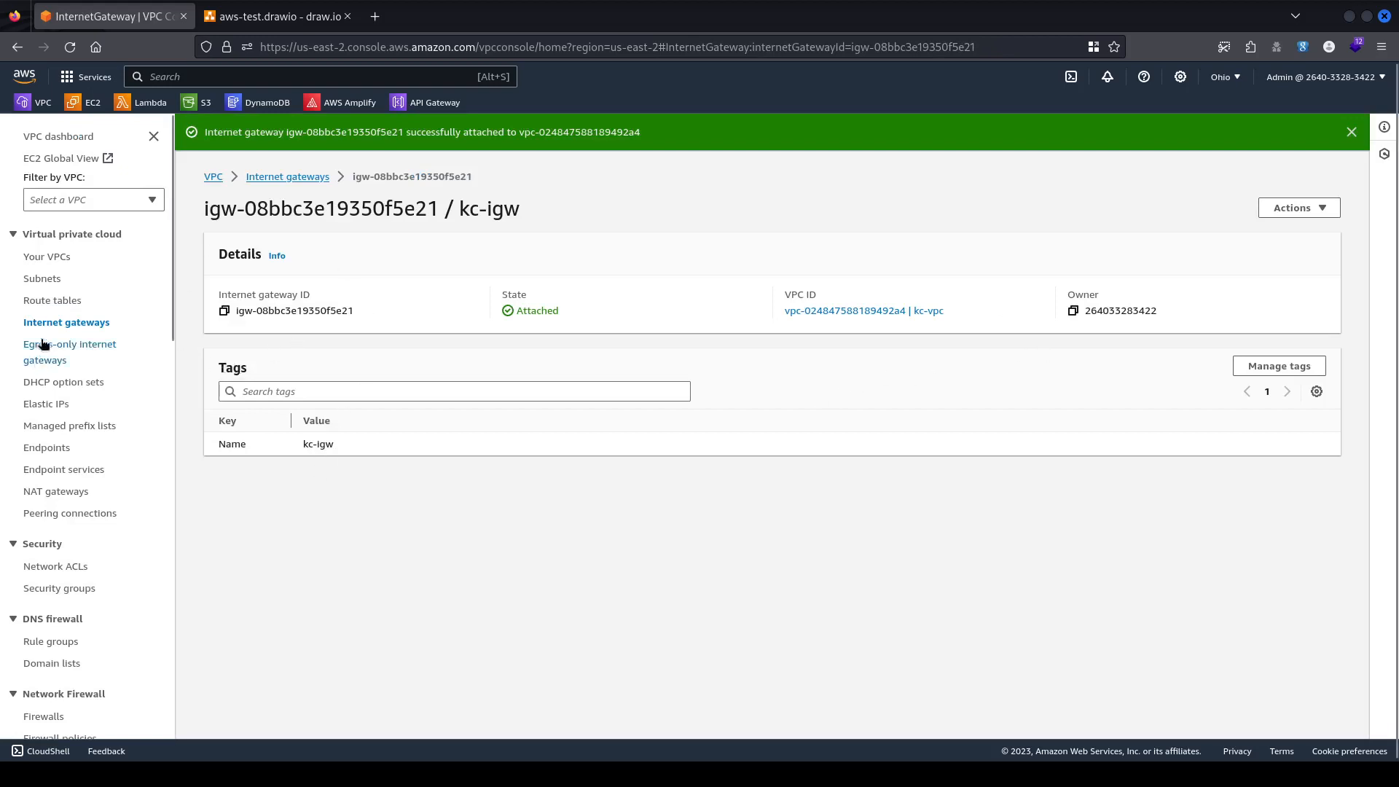
# Open the Your VPCs list in a new browser tab.
pyautogui.middleClick(46, 258)
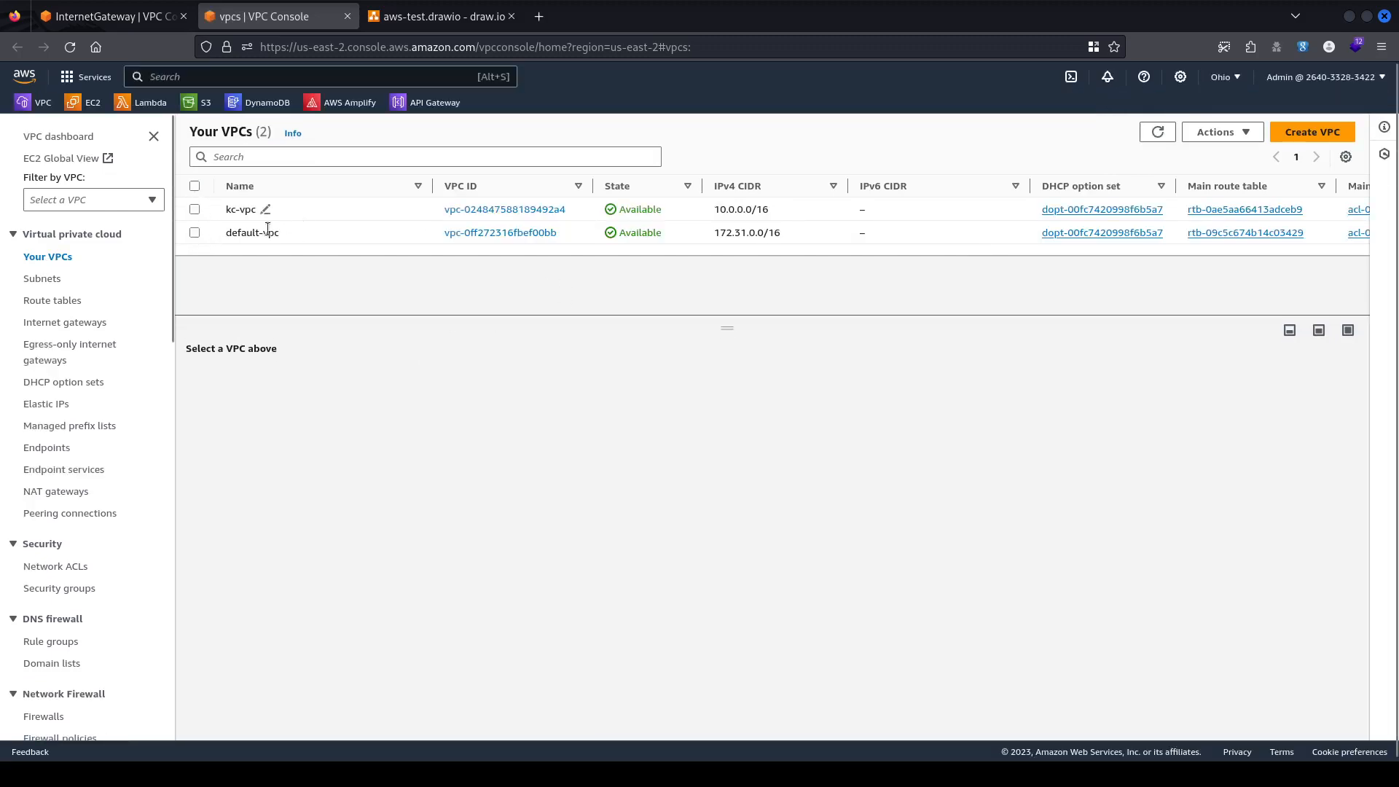
# Inspect kc-vpc's resource map of four subnets, one route table and kc-igw, then return to kc-igw.
pyautogui.click(342, 209)
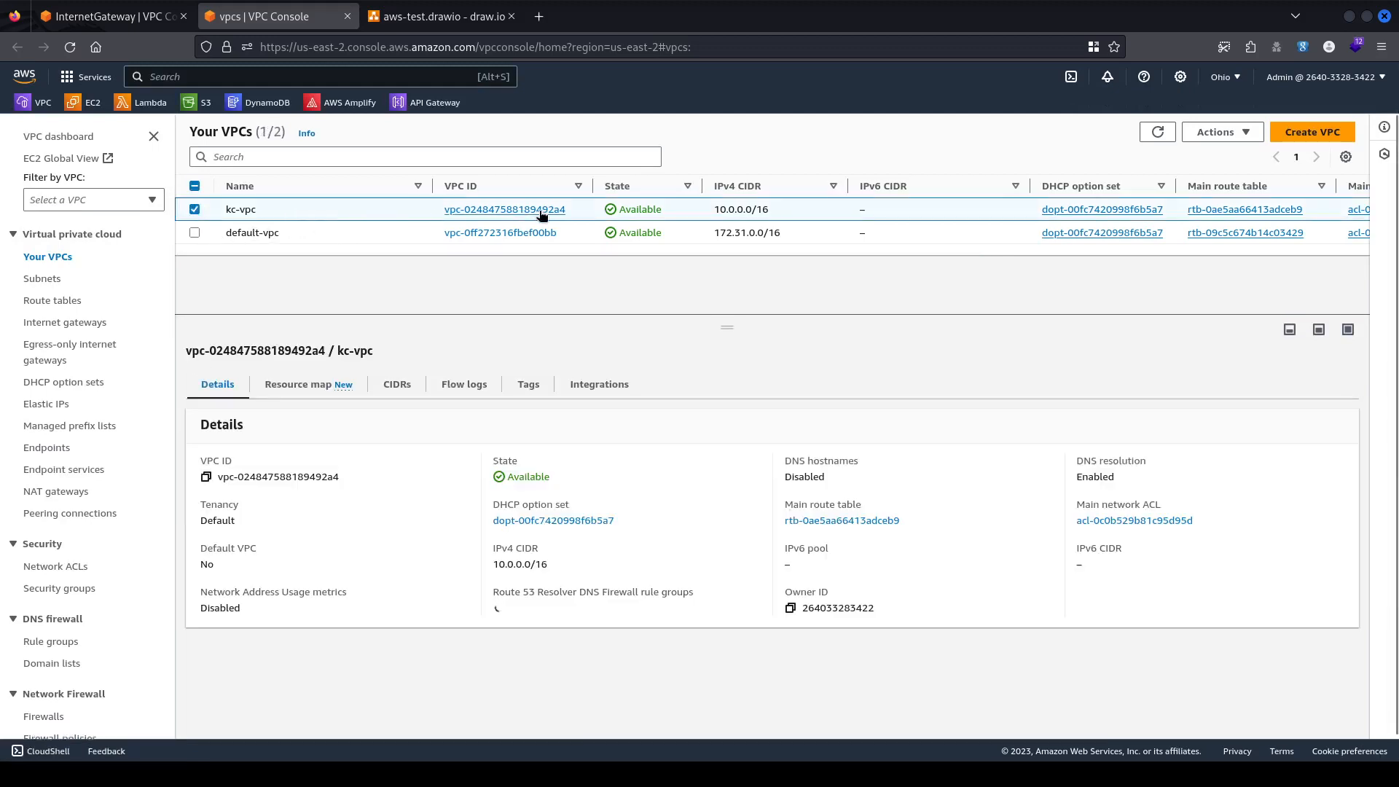
pyautogui.click(297, 384)
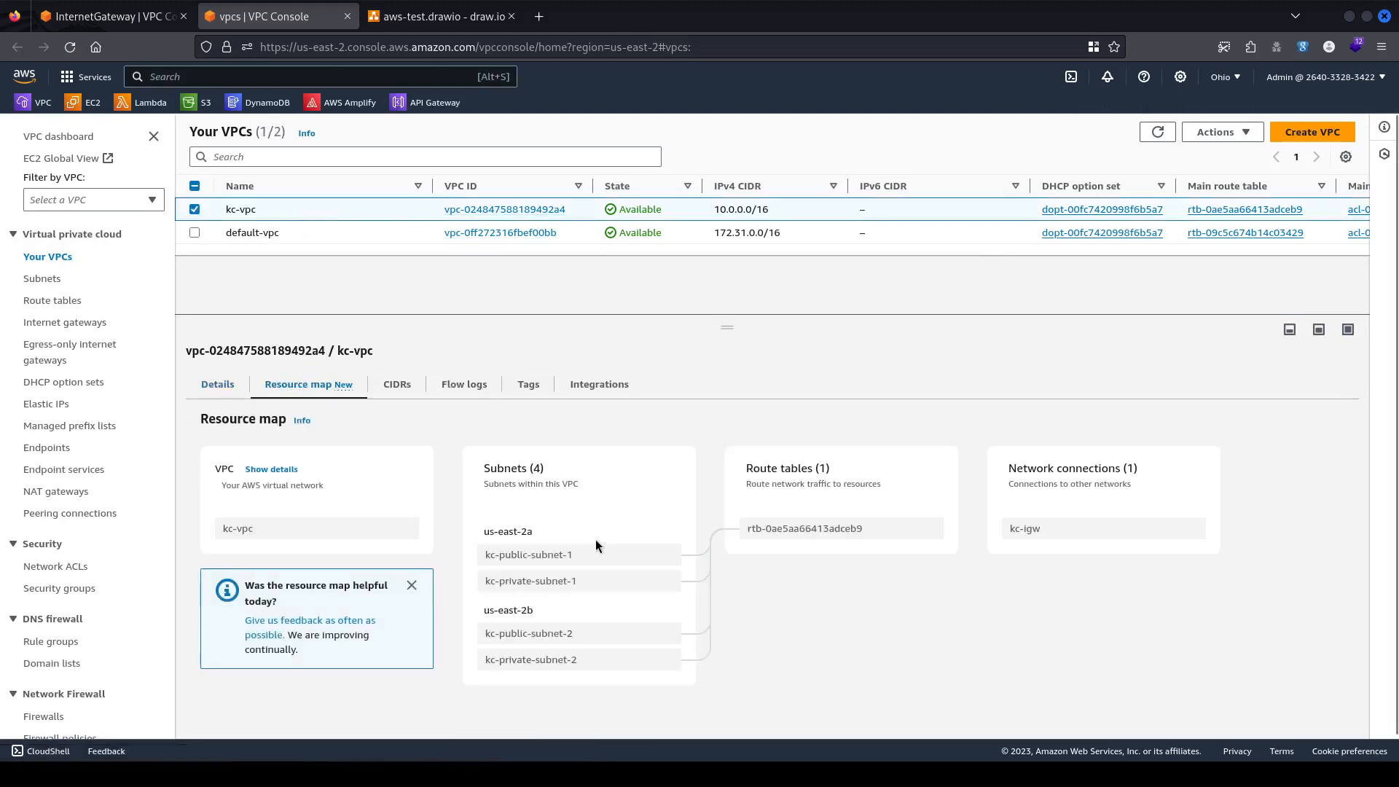
pyautogui.scroll(-2, 437, 525)
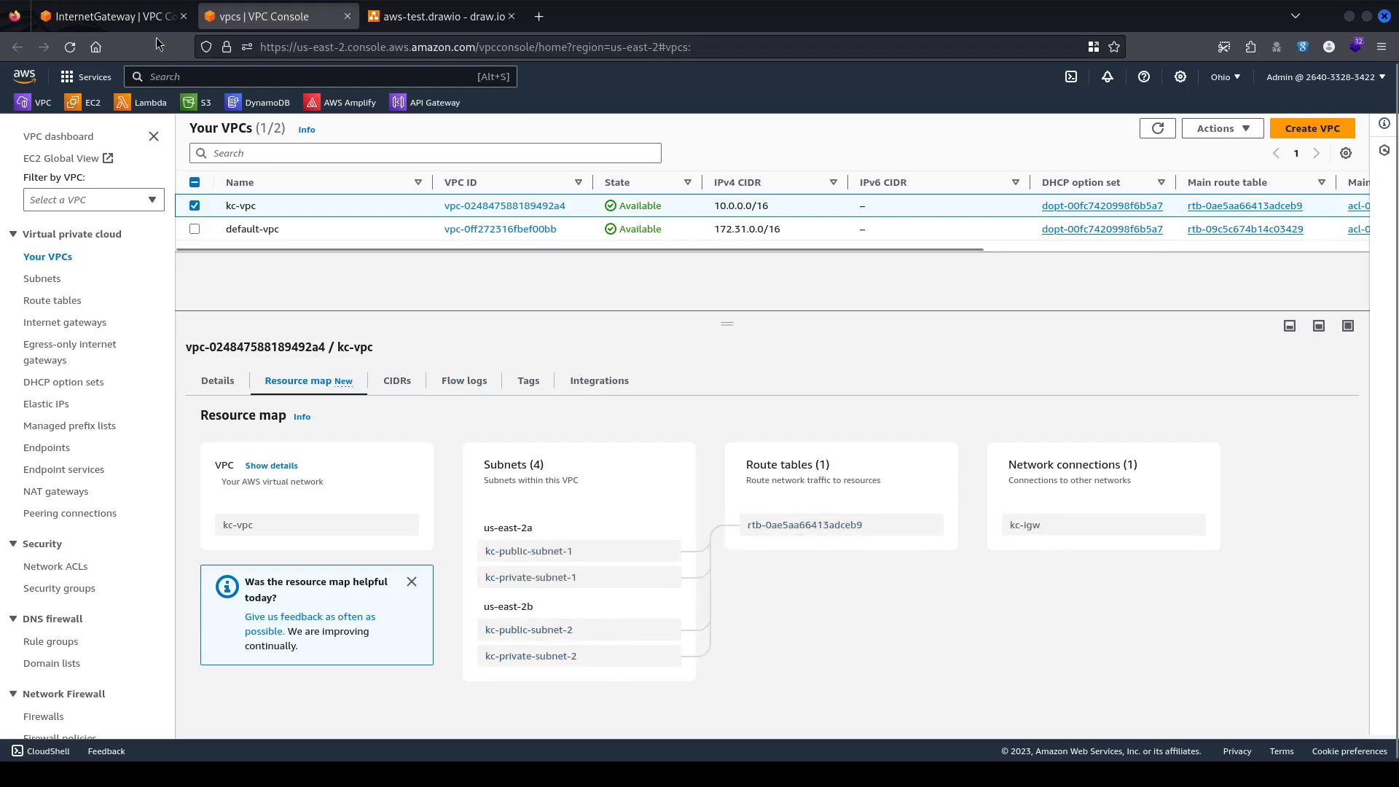
pyautogui.click(142, 25)
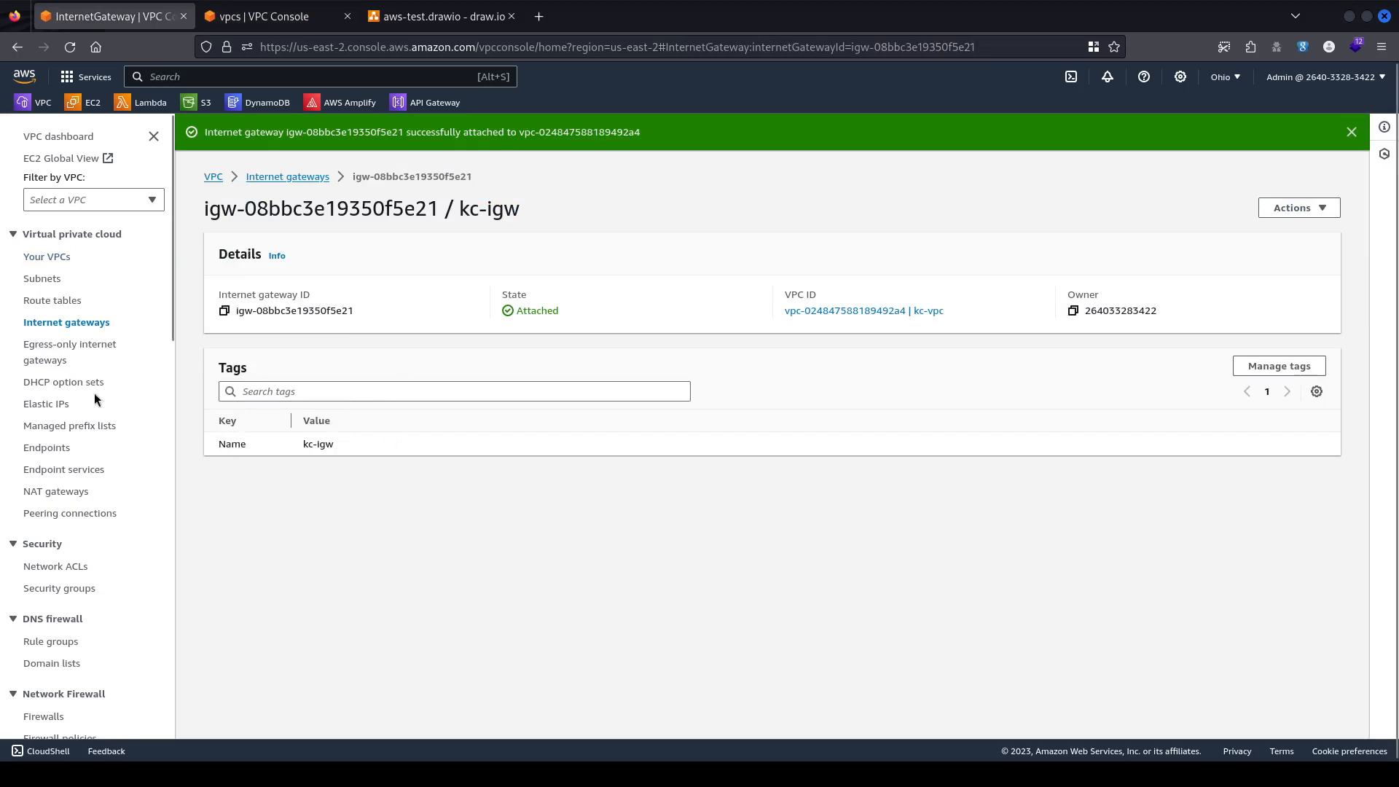
# Start a new route table for kc-vpc, provisionally named kc-rtb.
pyautogui.click(67, 301)
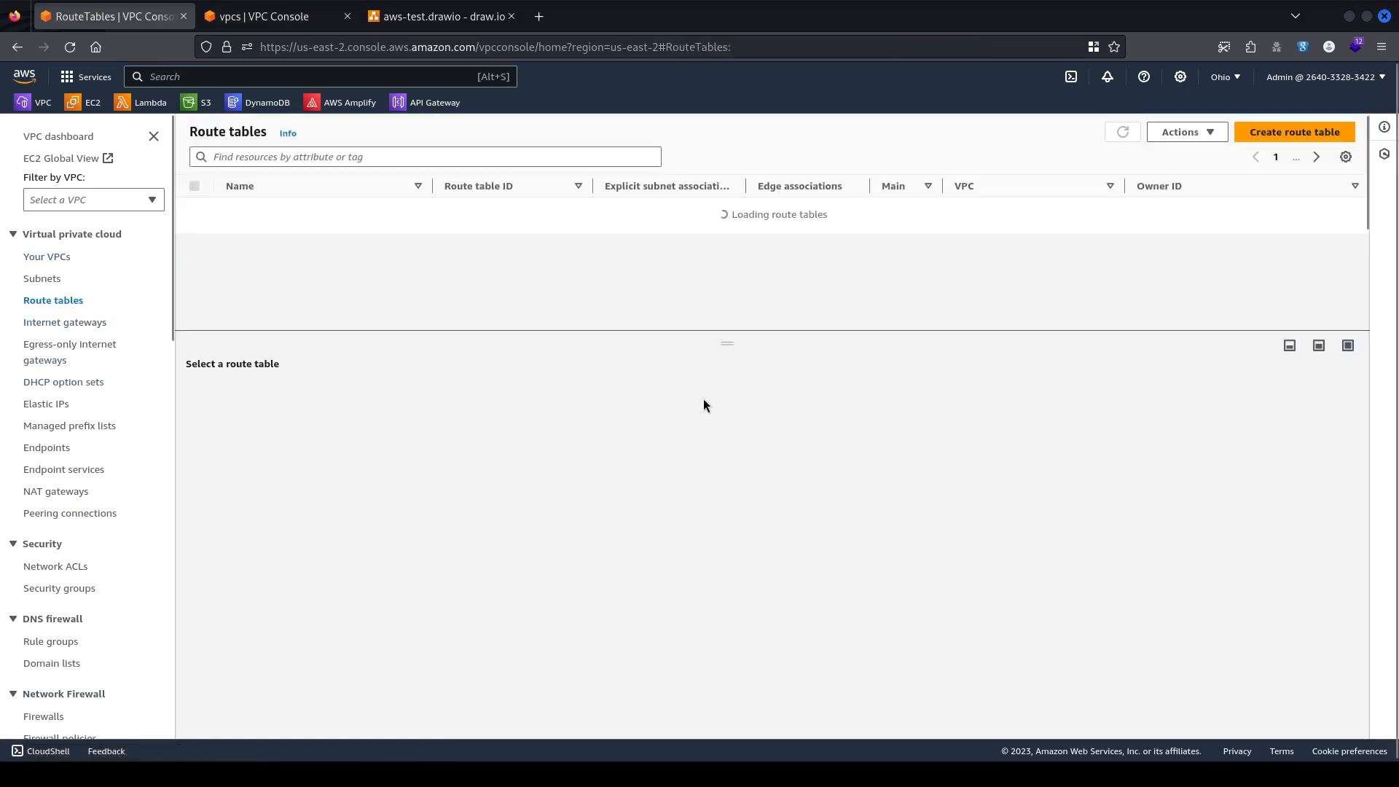
pyautogui.click(1284, 132)
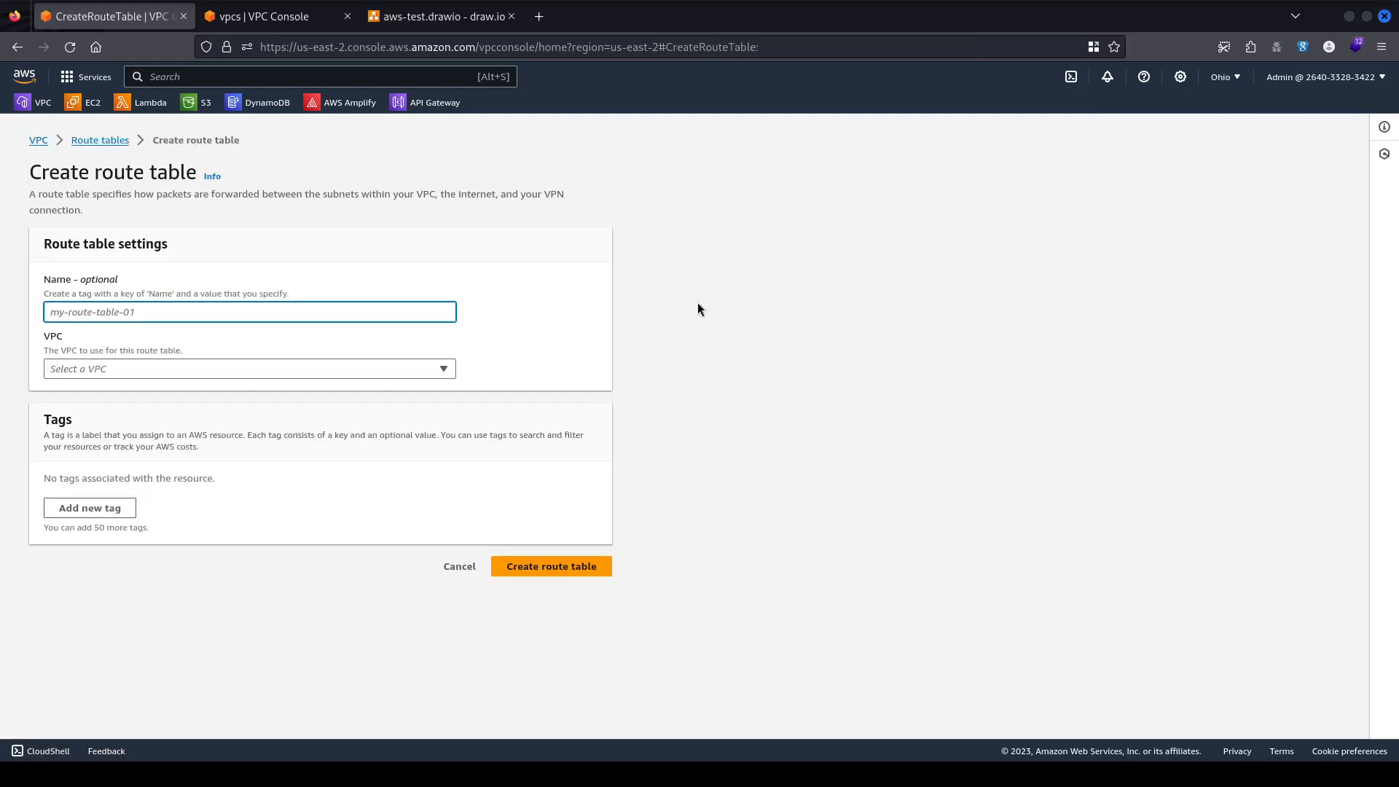
pyautogui.write('kc-rtb')
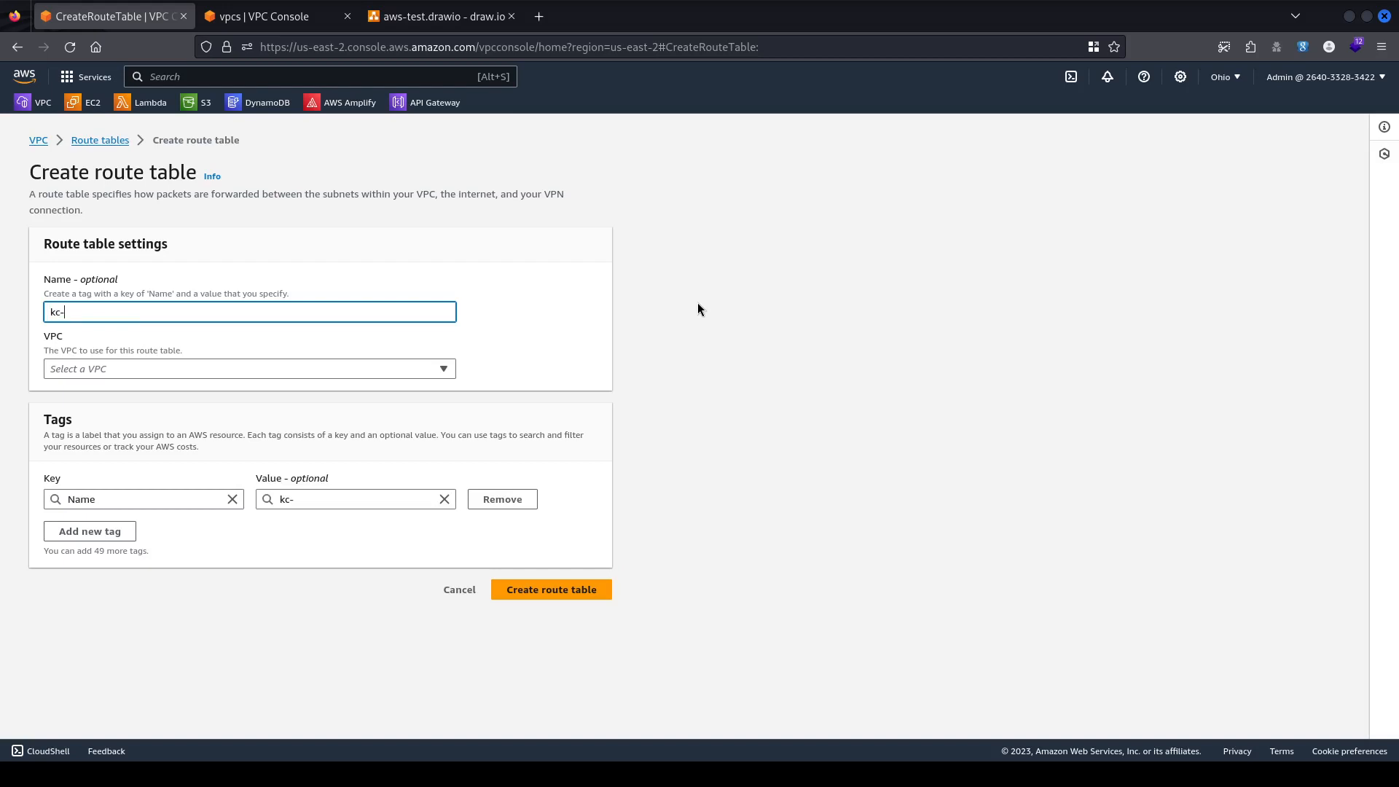
pyautogui.click(74, 371)
pyautogui.click(194, 408)
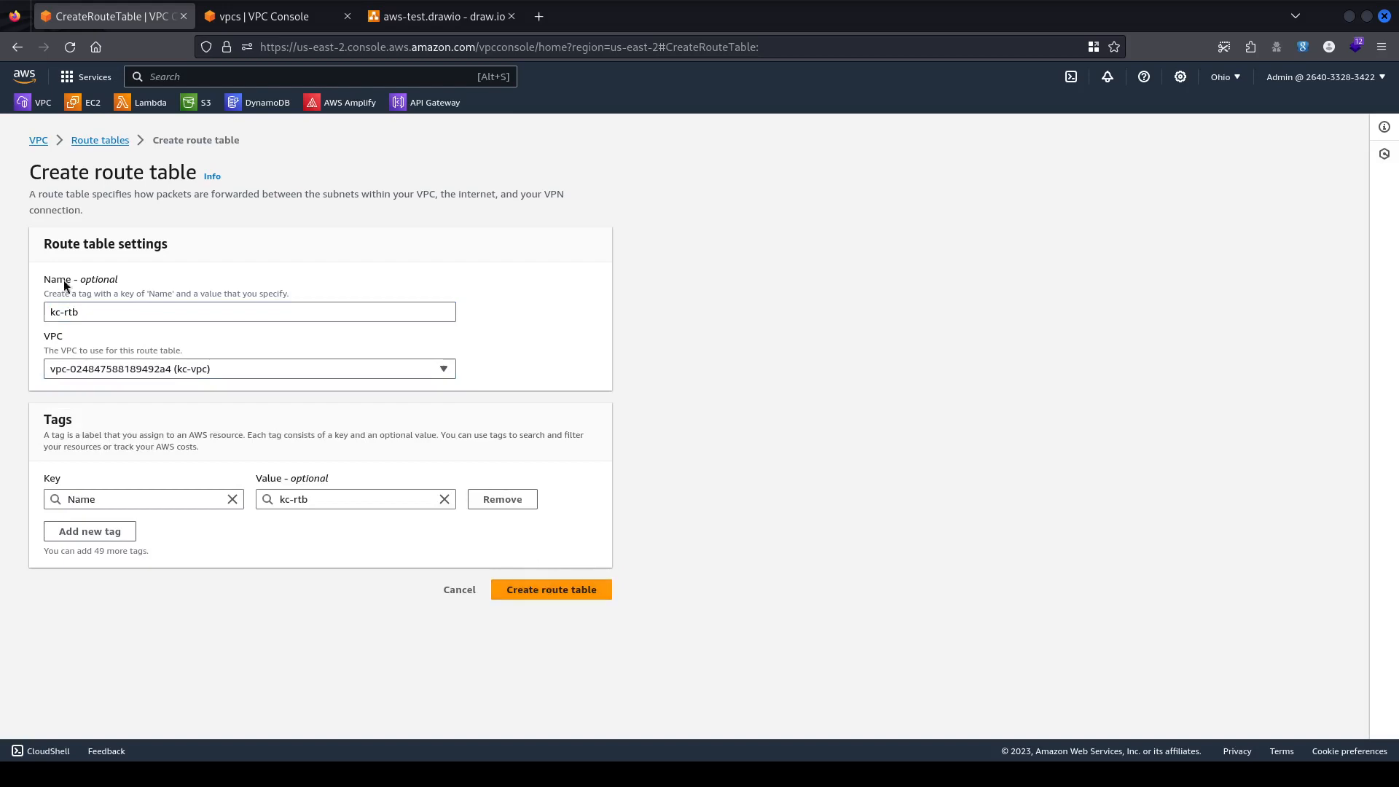
pyautogui.click(73, 311)
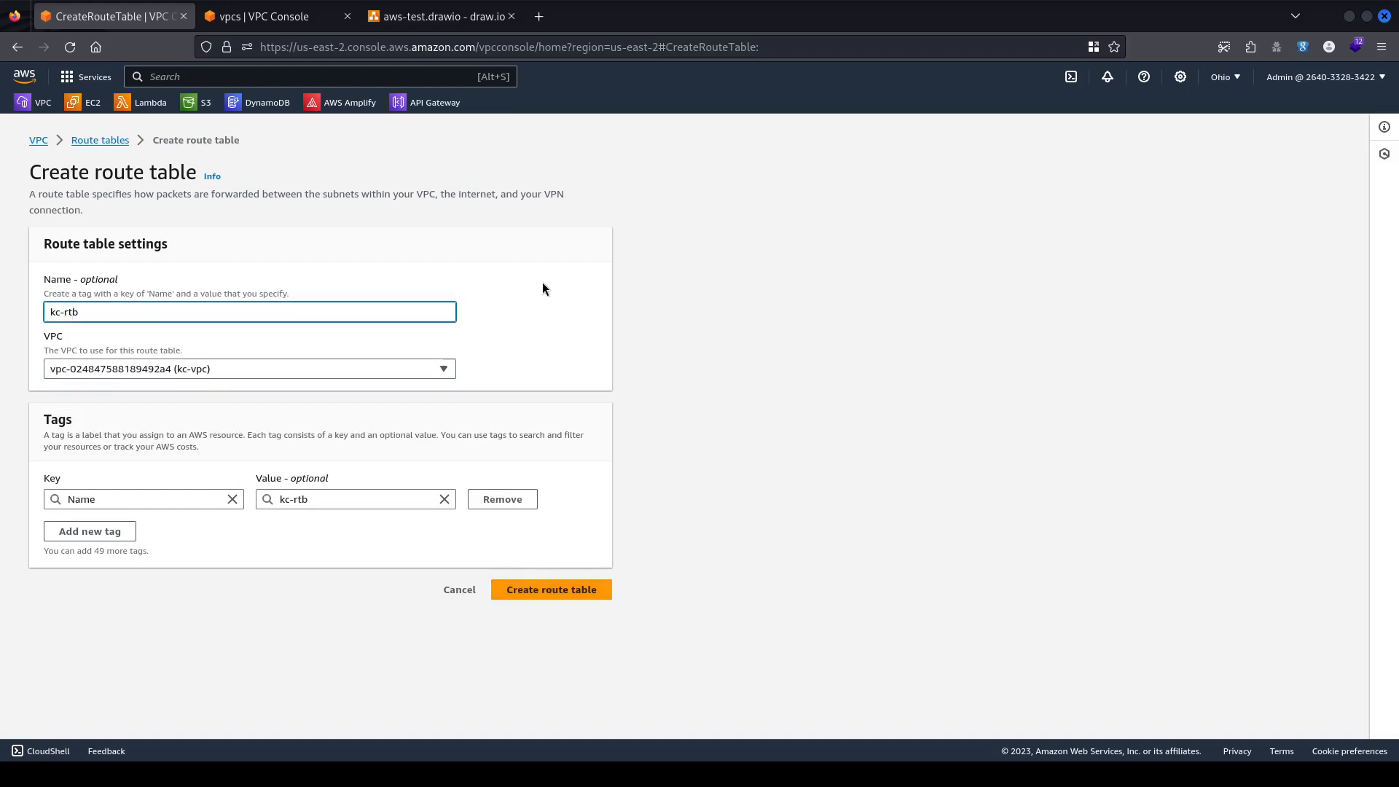
# Create kc-public-rtb and associate kc-public-subnet-1 and kc-public-subnet-2 with it.
pyautogui.write('public-')
pyautogui.click(562, 589)
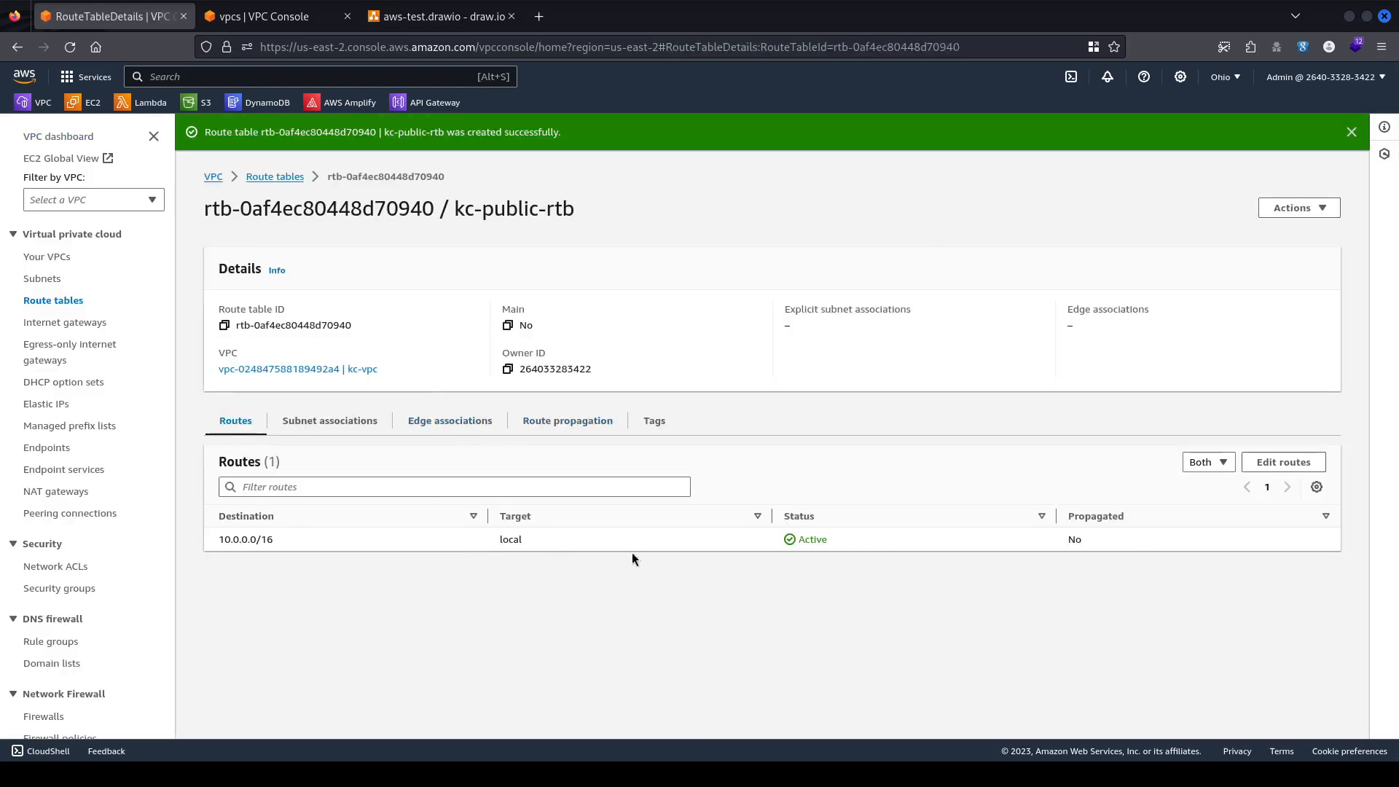
pyautogui.click(348, 421)
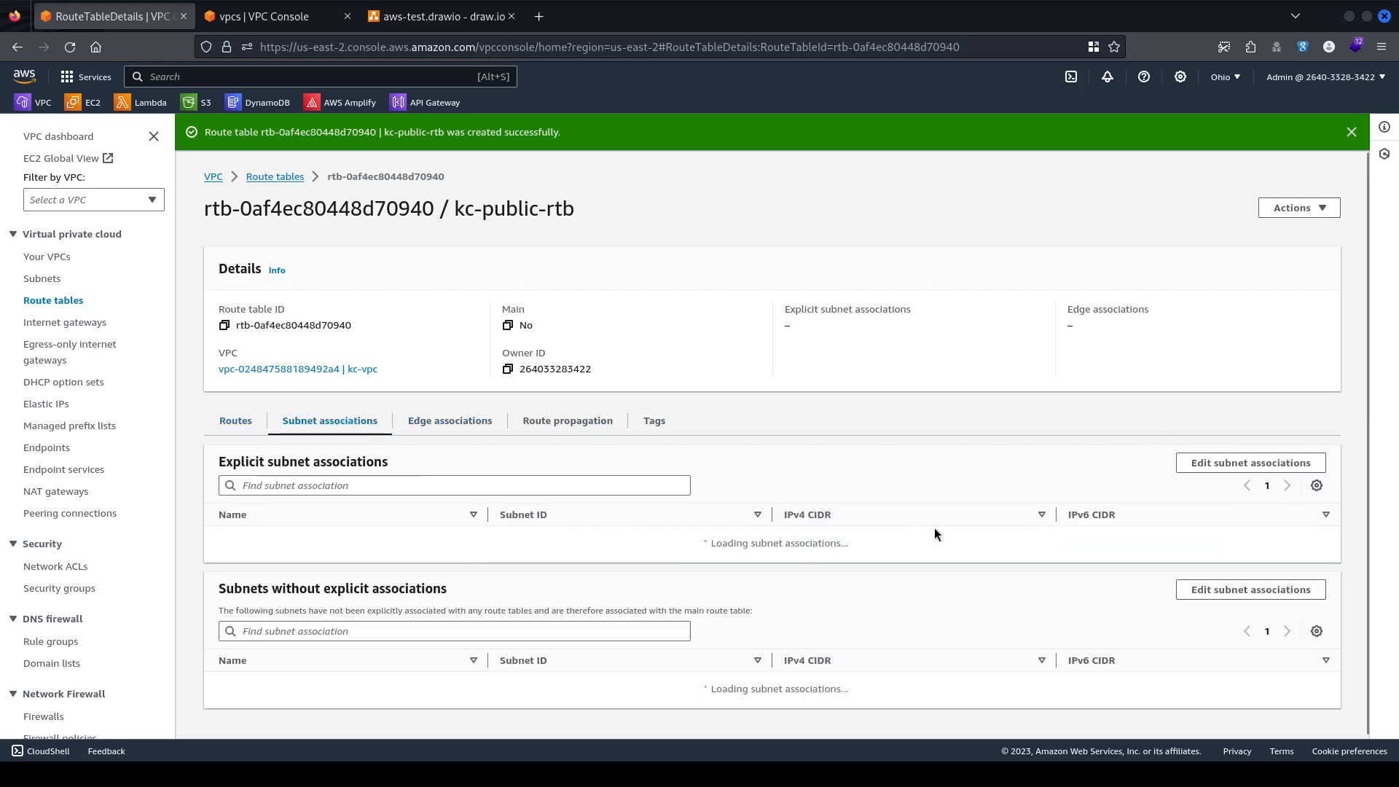
pyautogui.click(1226, 464)
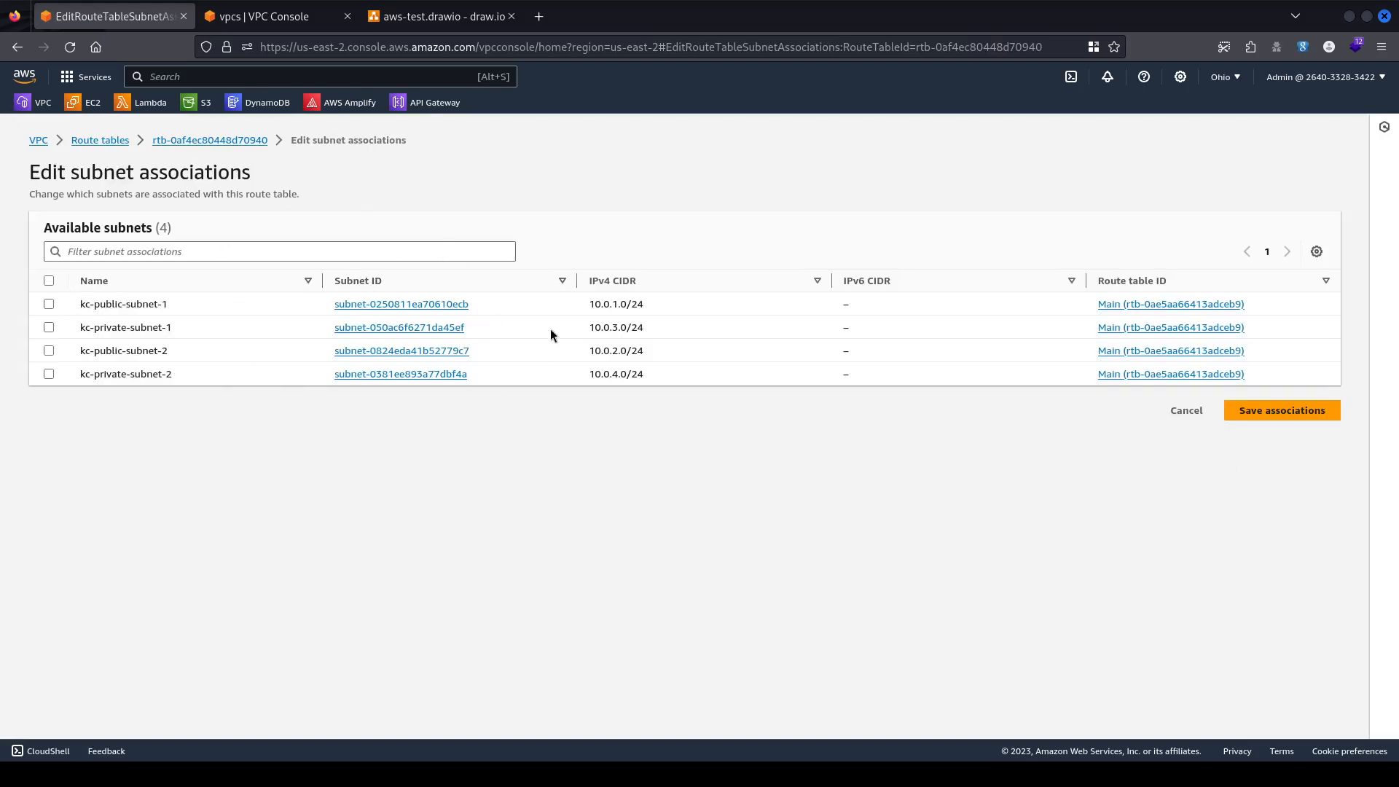
pyautogui.click(48, 305)
pyautogui.click(49, 351)
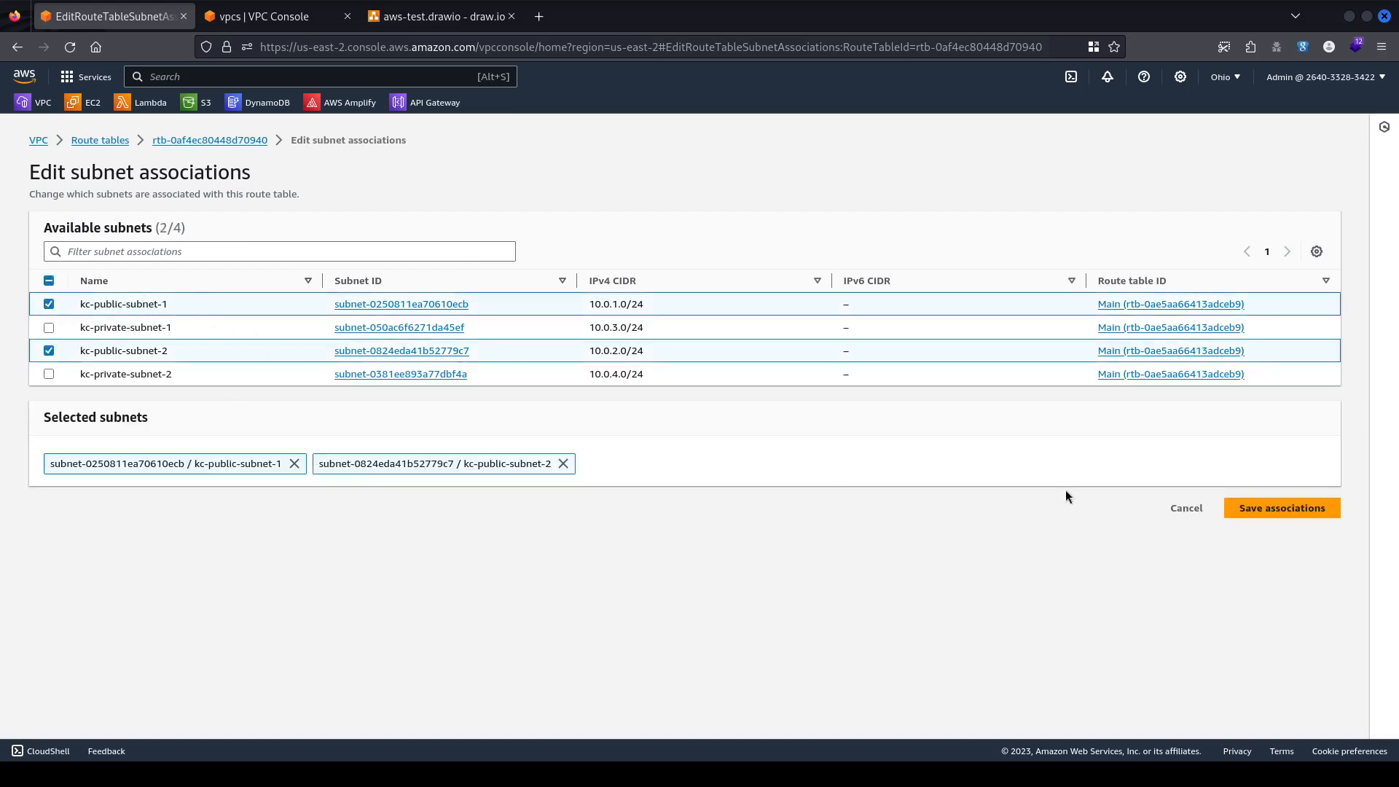
pyautogui.click(1258, 514)
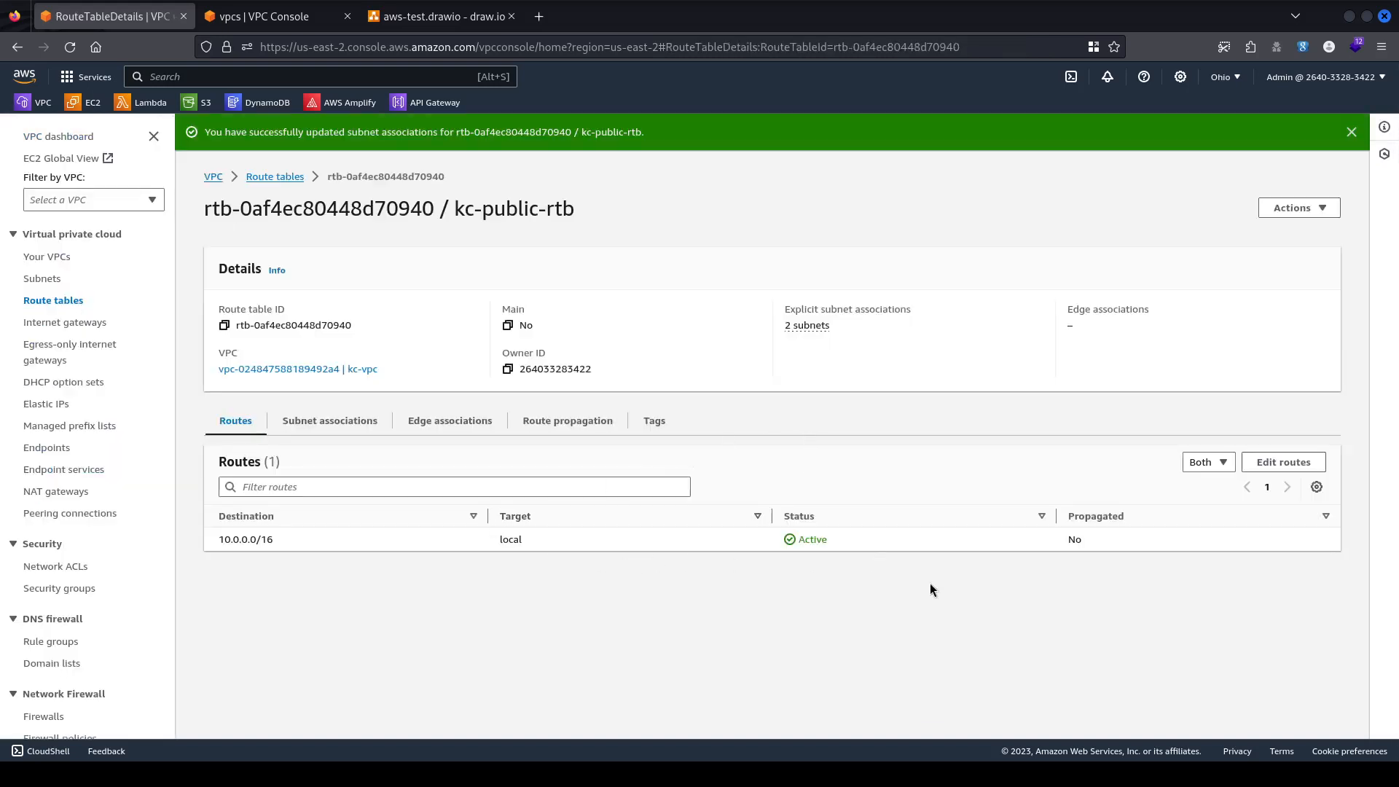
# Review the route table's subnet and edge associations, then return to its routes.
pyautogui.click(299, 423)
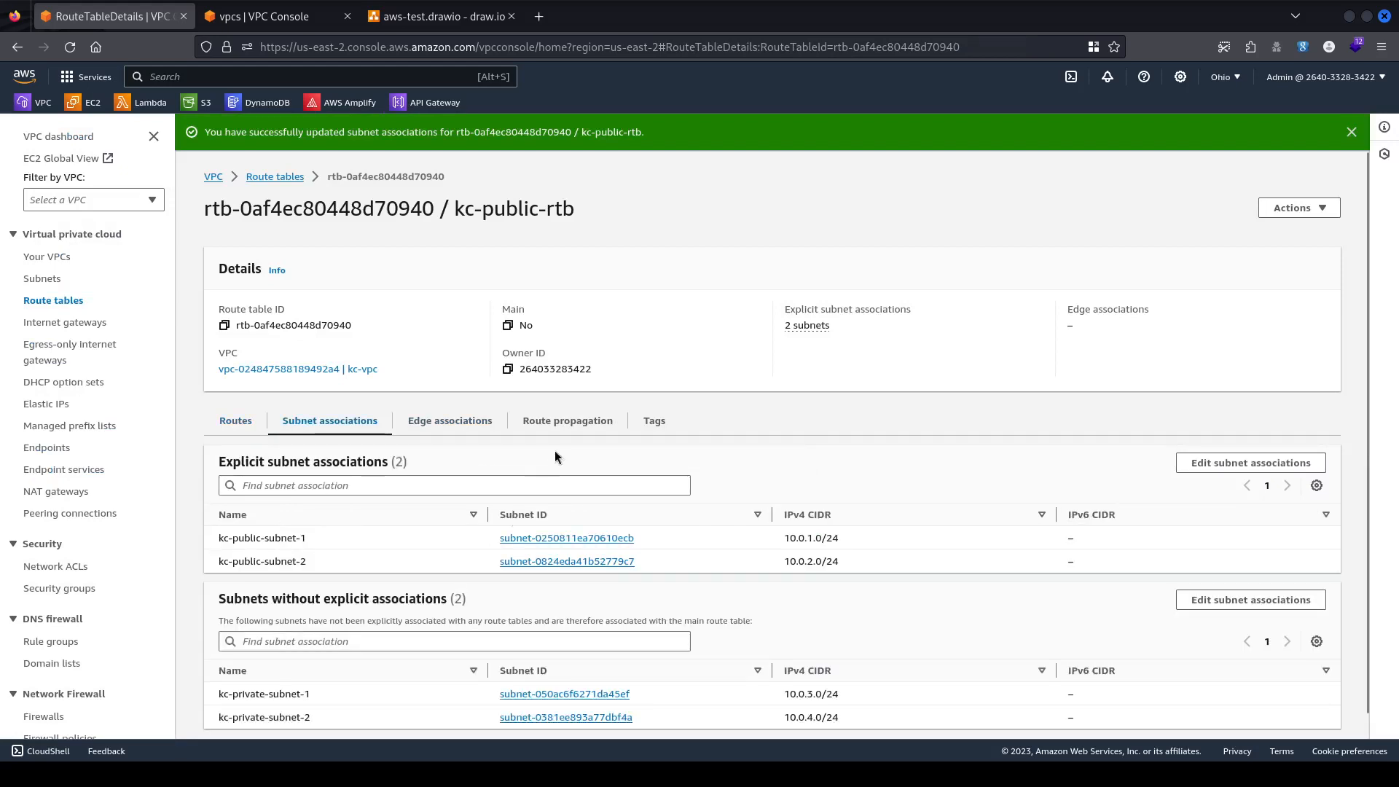
pyautogui.click(431, 424)
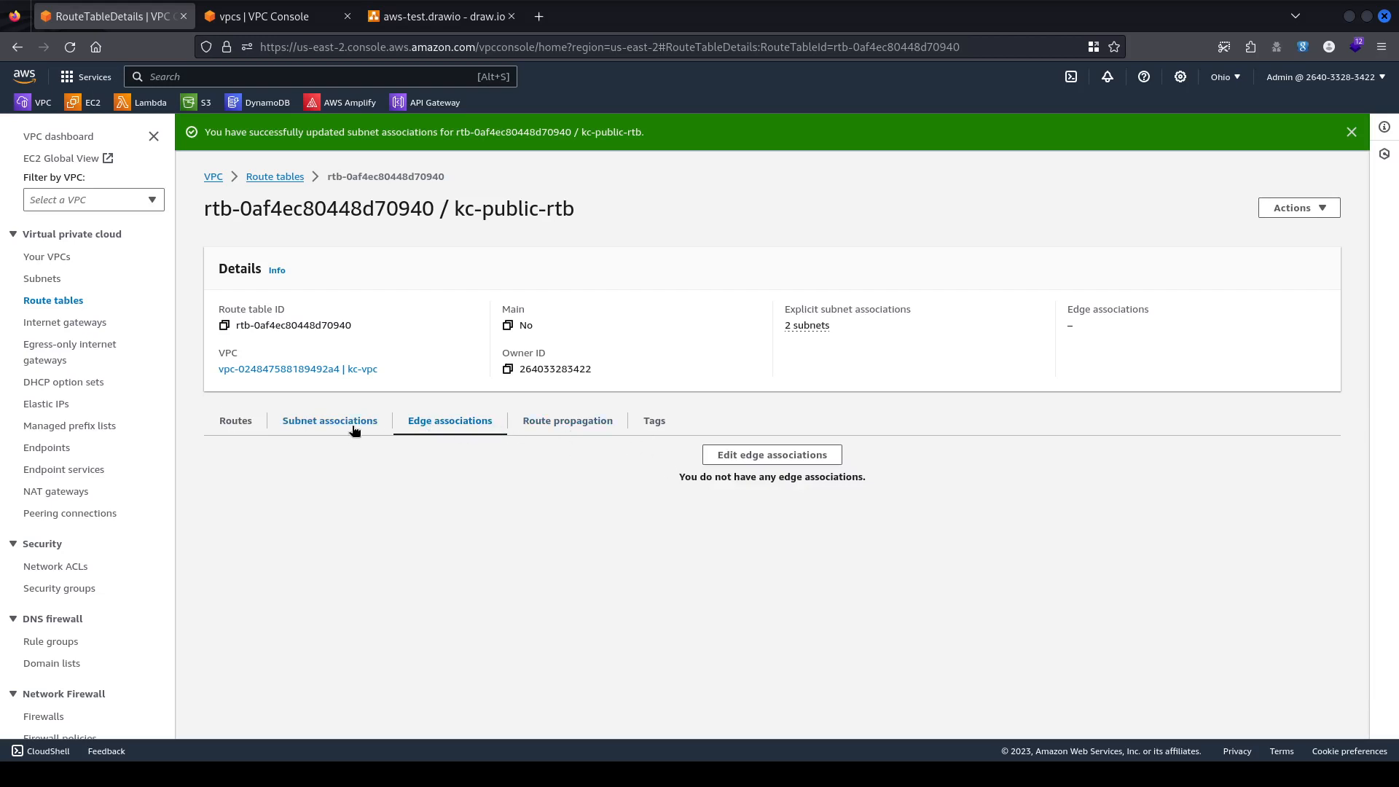
pyautogui.click(239, 426)
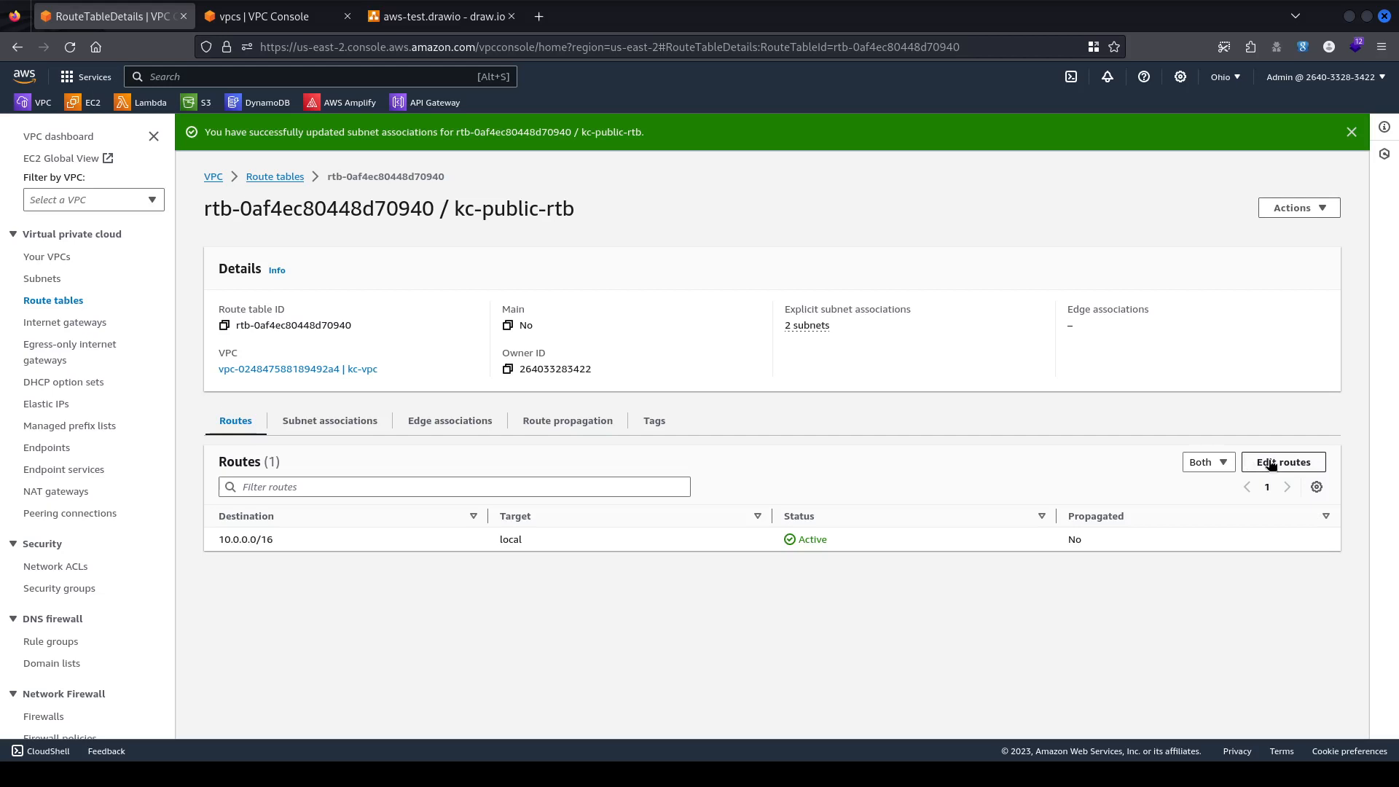
# Open the route editor for kc-public-rtb and examine the local 10.0.0.0/16 route.
pyautogui.click(1291, 469)
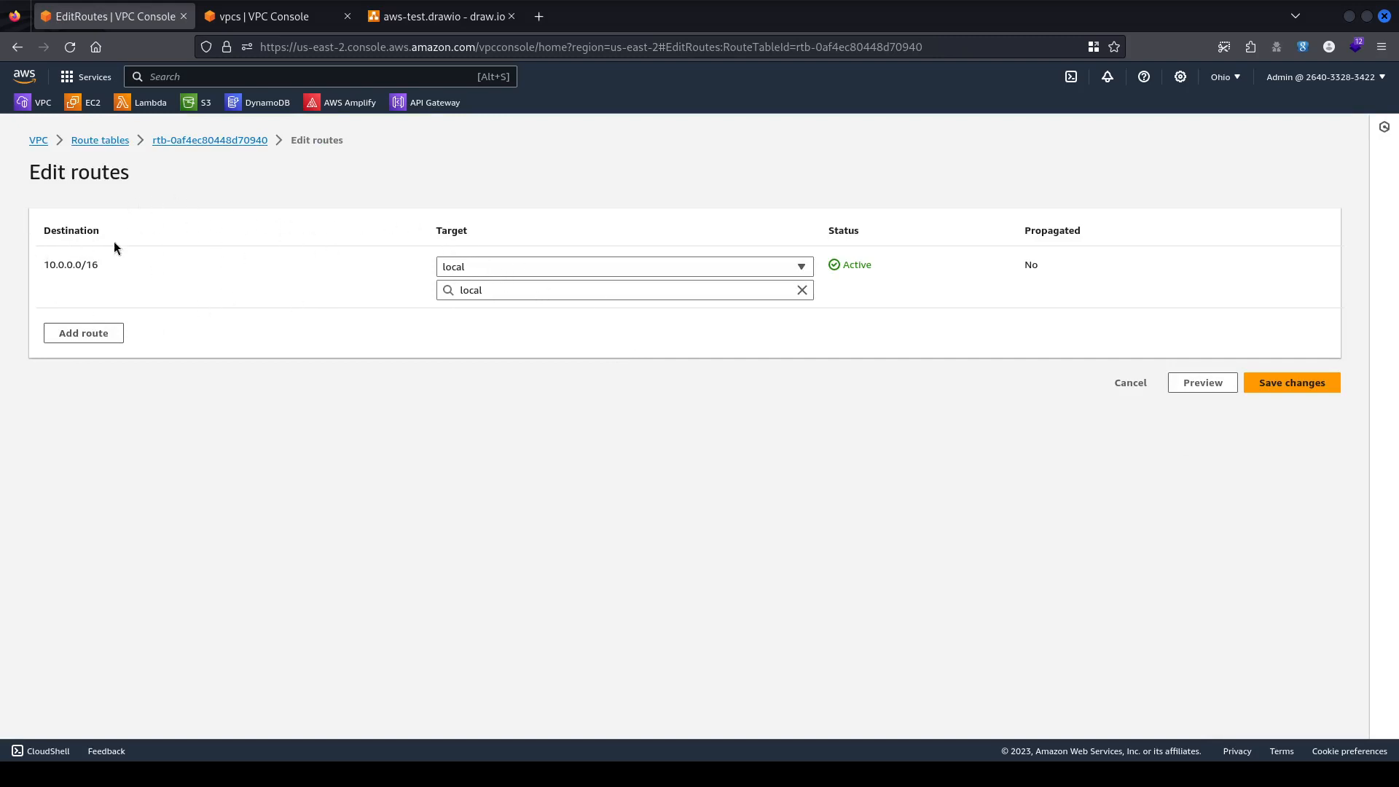
pyautogui.moveTo(38, 262); pyautogui.dragTo(129, 261)
pyautogui.moveTo(67, 258); pyautogui.dragTo(134, 265)
pyautogui.click(63, 263)
pyautogui.click(135, 267)
pyautogui.moveTo(125, 251); pyautogui.dragTo(145, 275)
pyautogui.click(146, 275)
# Add a route sending 0.0.0.0/0 to the internet gateway kc-igw.
pyautogui.click(109, 335)
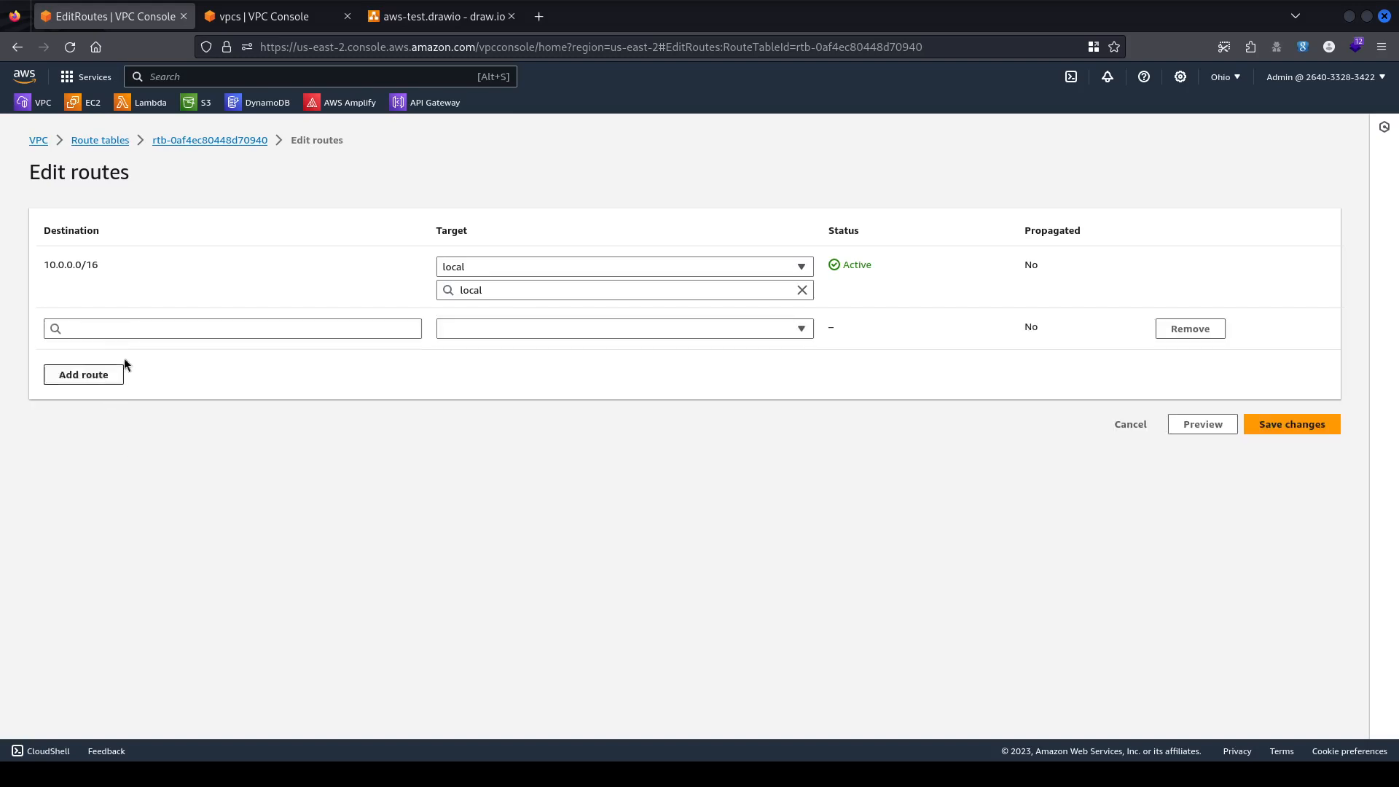
pyautogui.click(161, 325)
pyautogui.click(165, 355)
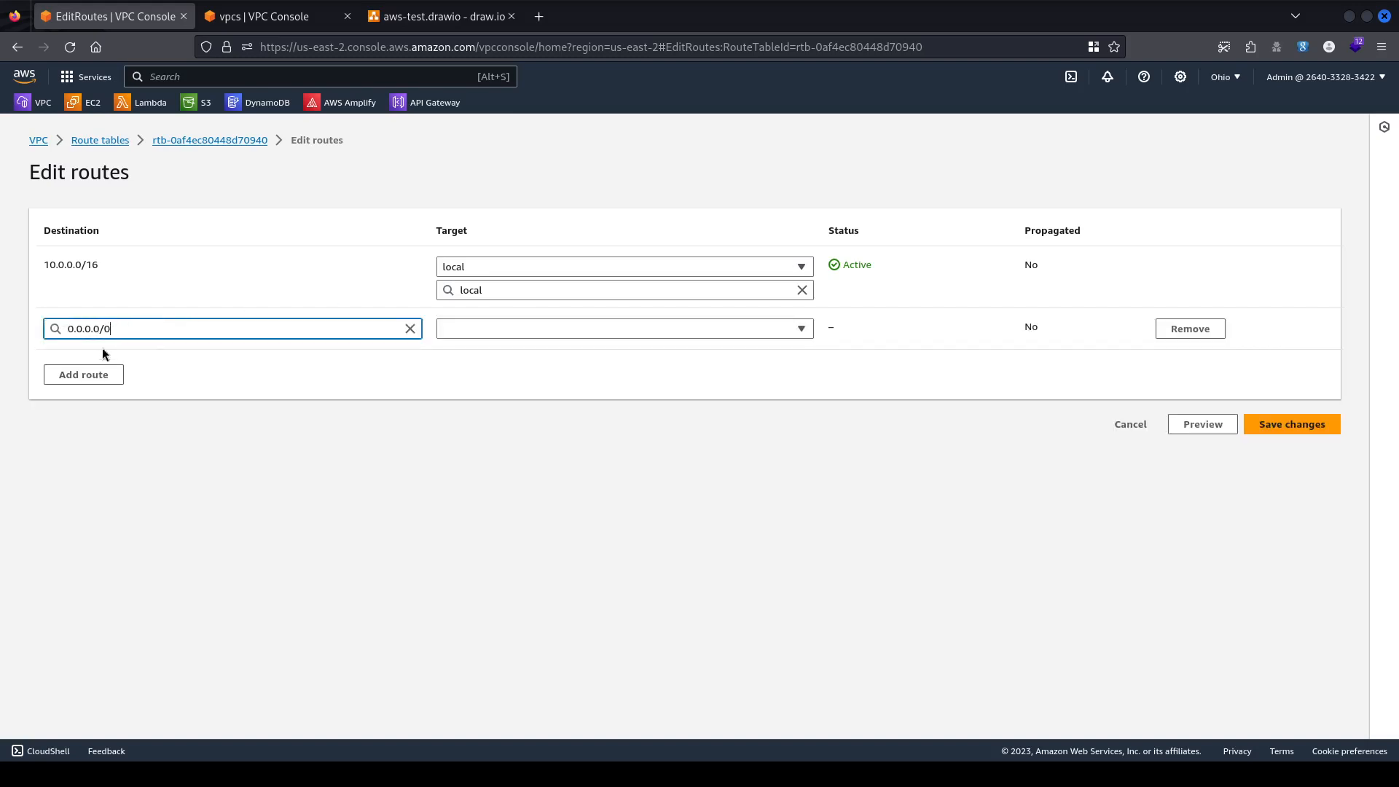
pyautogui.click(246, 379)
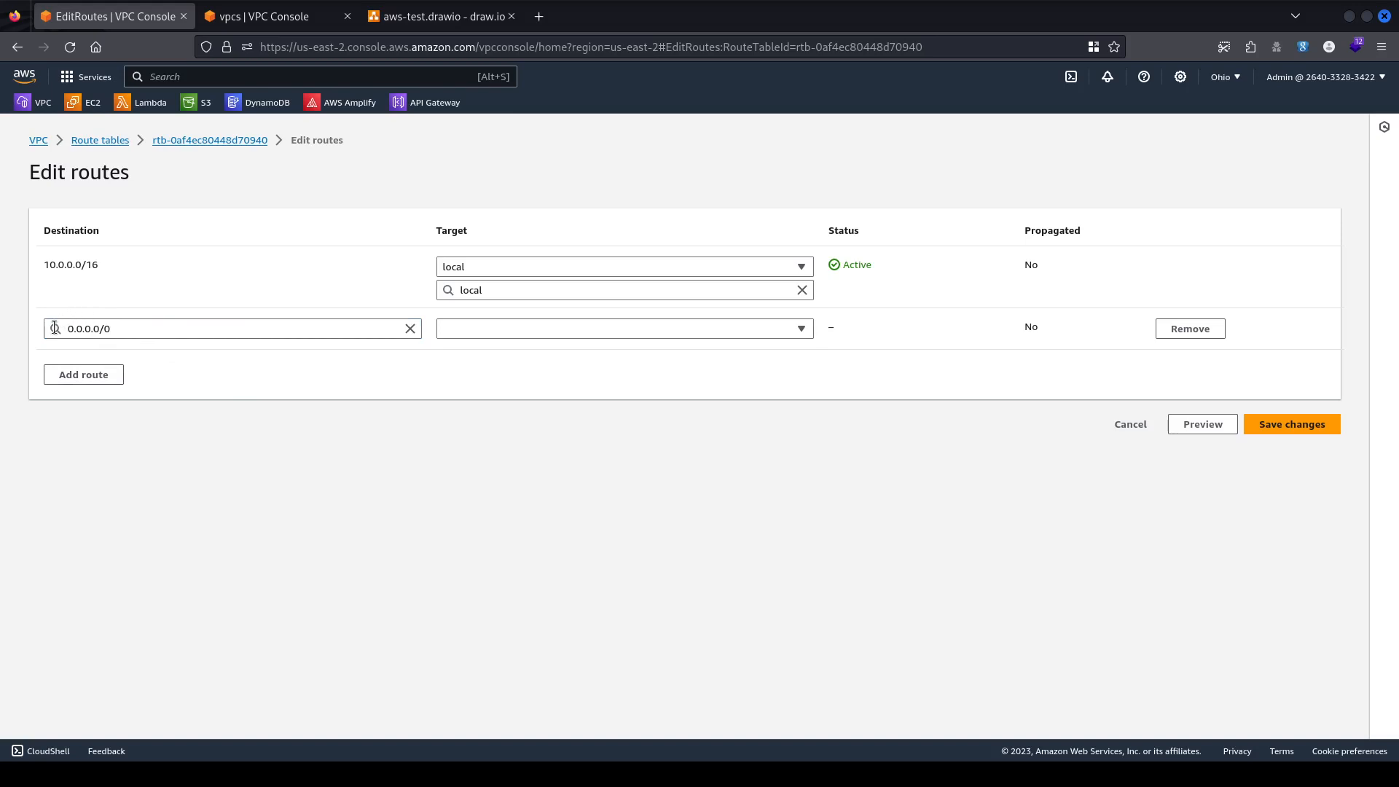
pyautogui.click(549, 332)
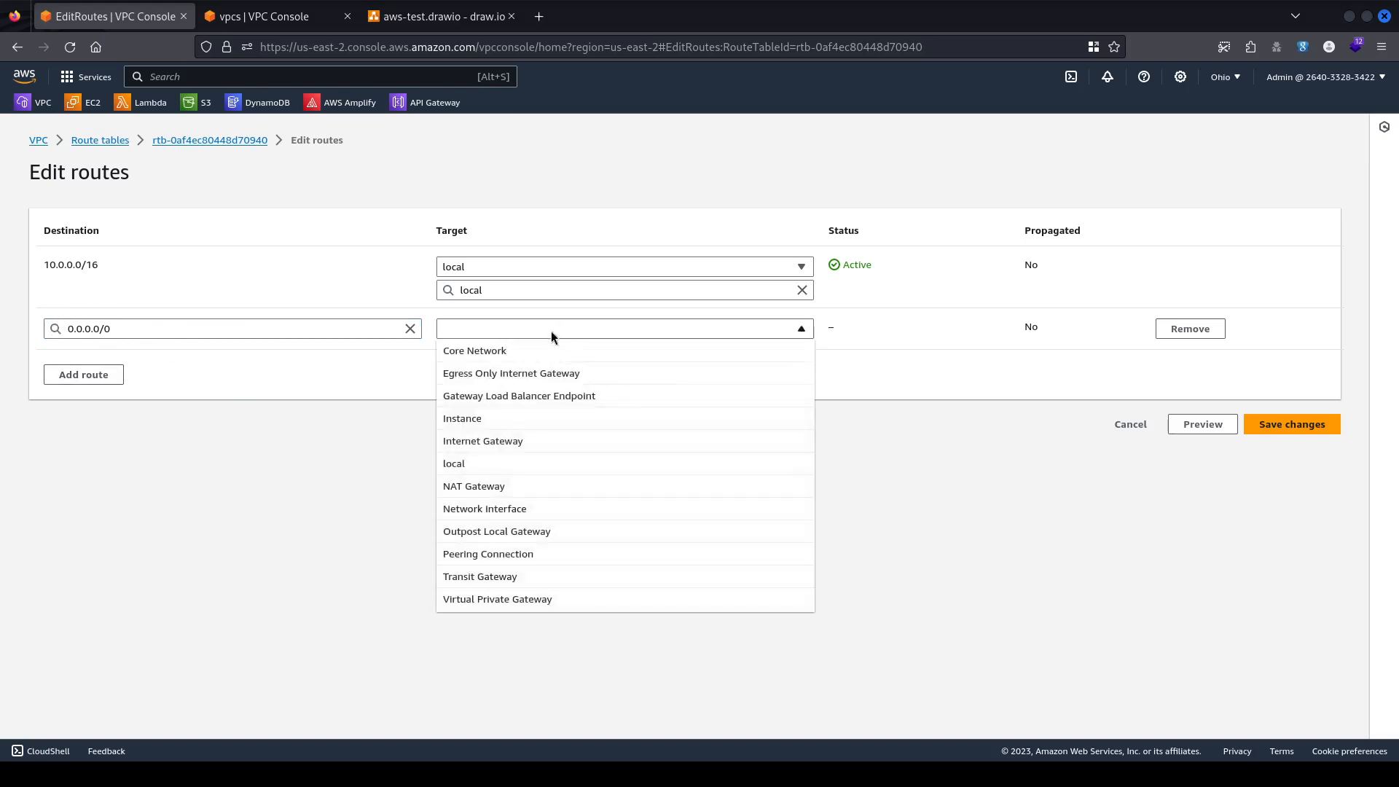
pyautogui.click(509, 440)
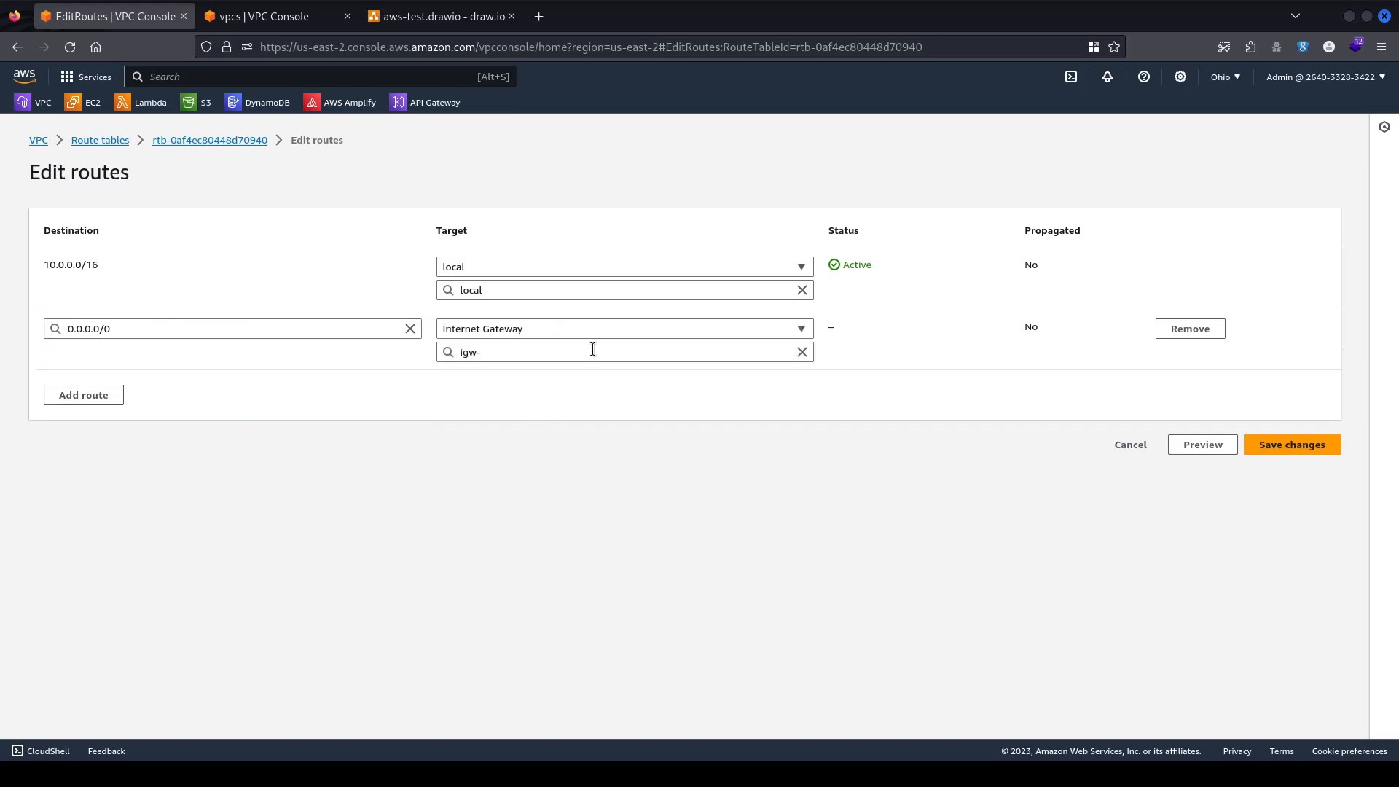
pyautogui.click(490, 352)
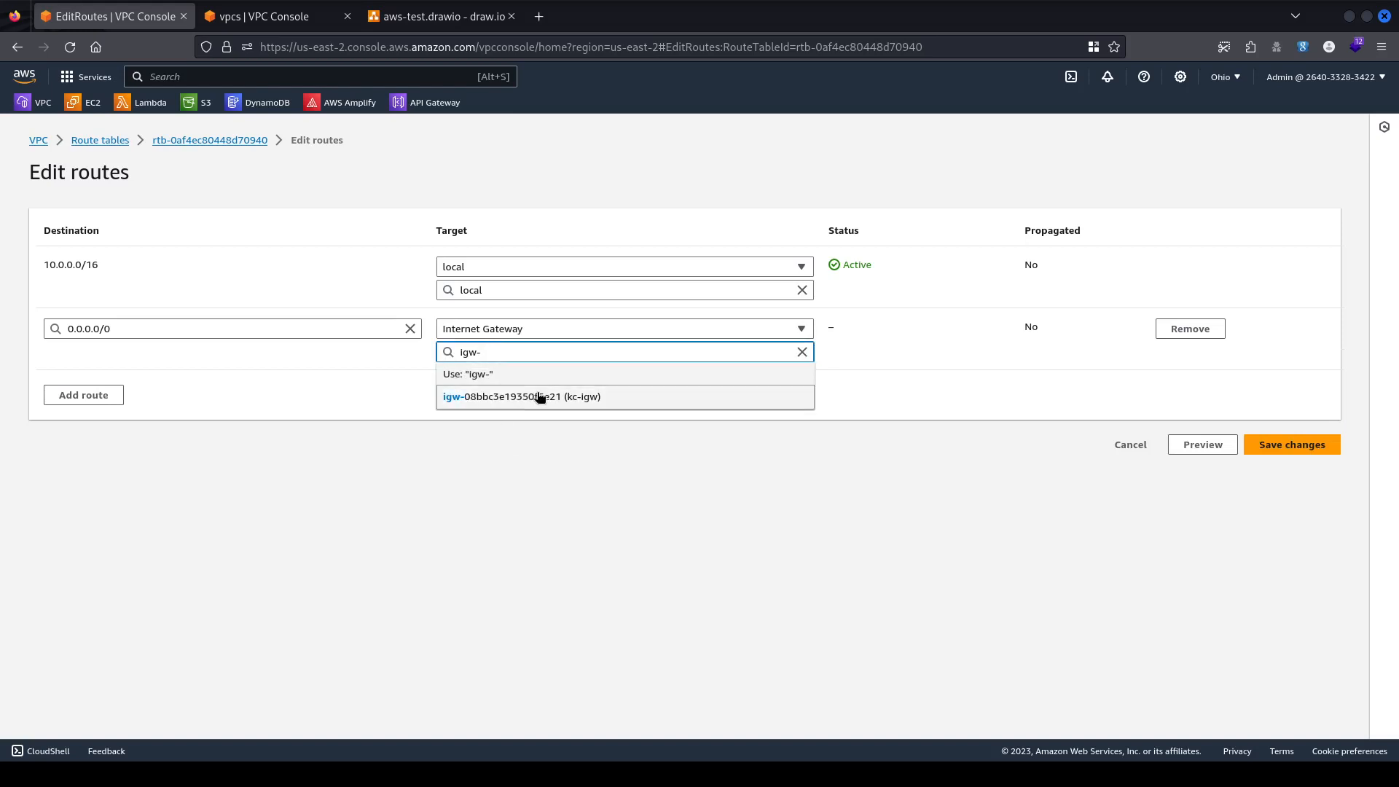
pyautogui.click(553, 397)
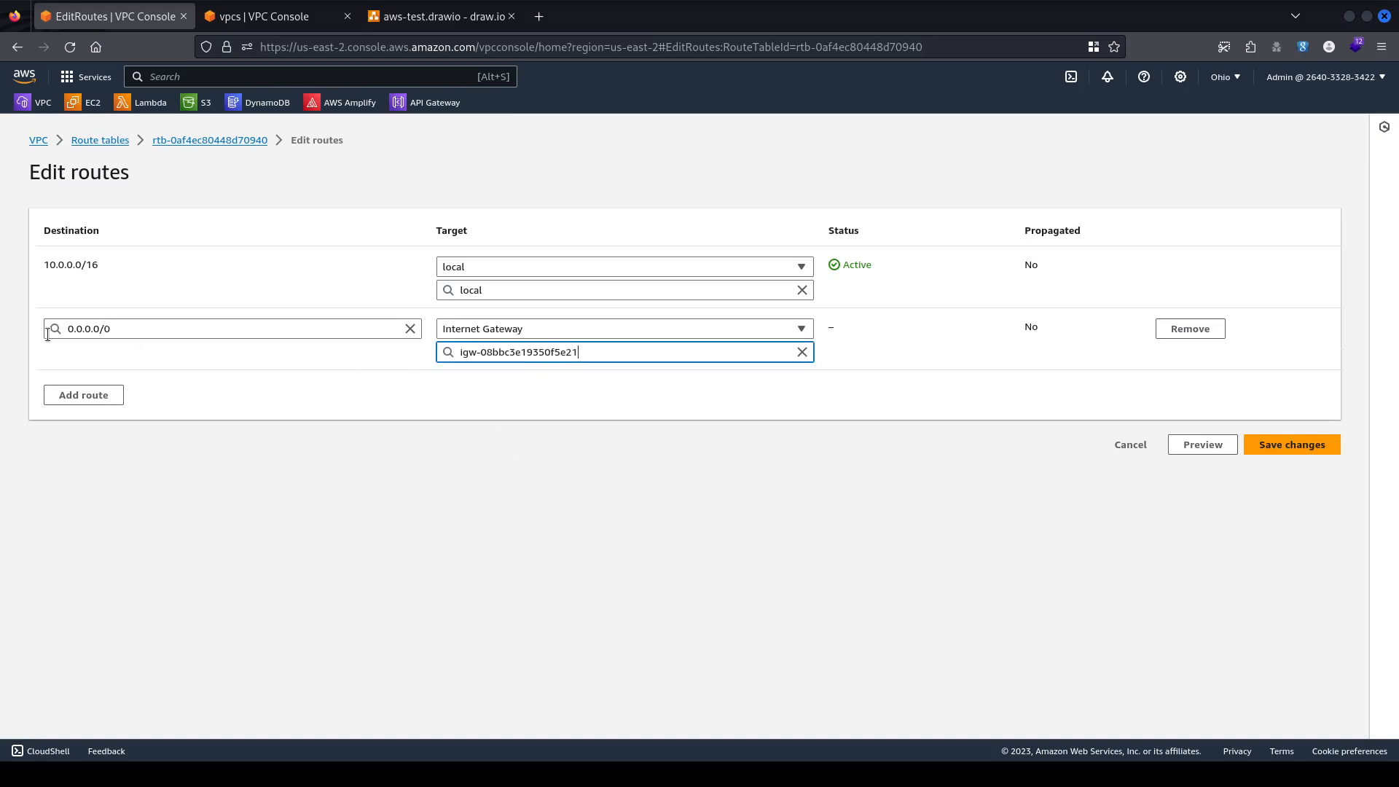
# Look over the route list and save the new 0.0.0.0/0 route.
pyautogui.moveTo(27, 268); pyautogui.dragTo(140, 264)
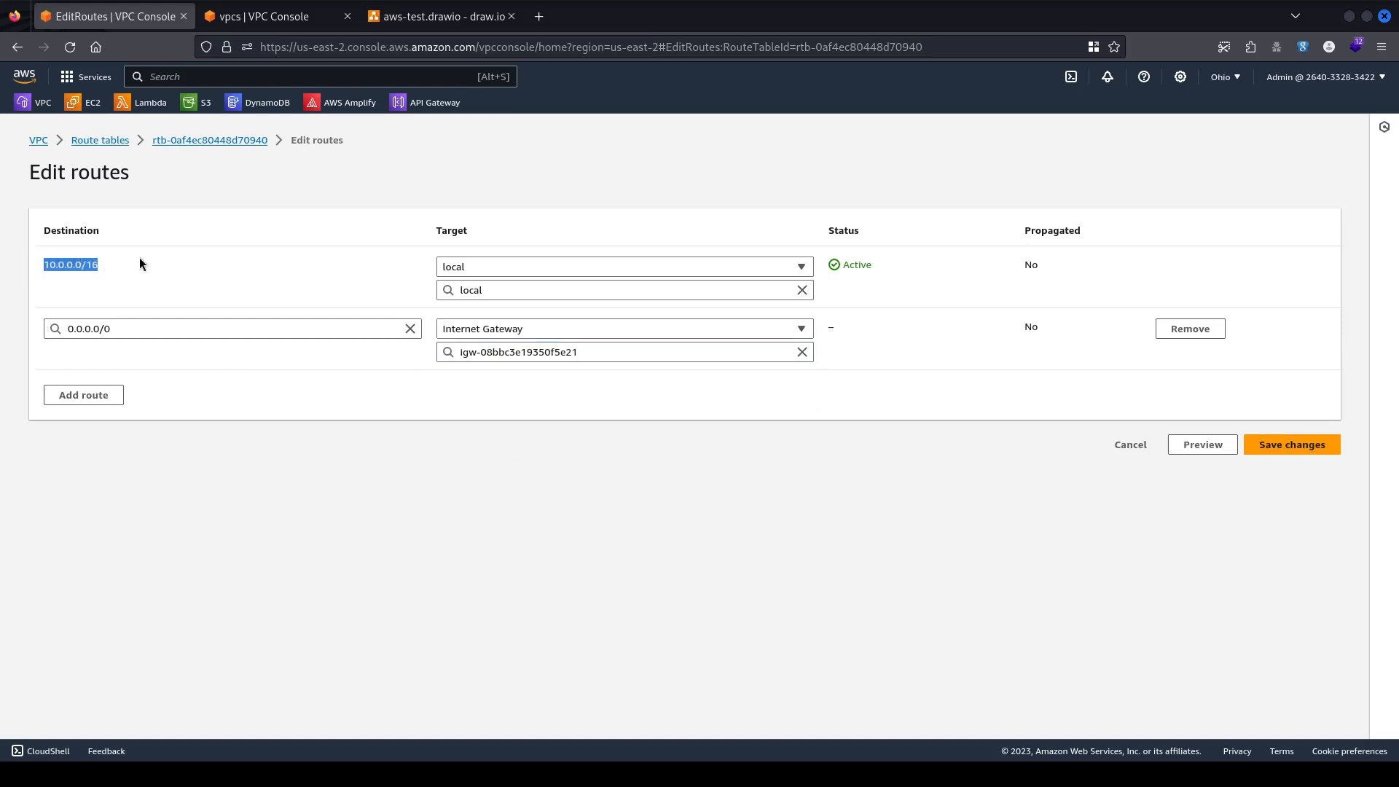
pyautogui.click(102, 278)
pyautogui.moveTo(2, 248); pyautogui.dragTo(137, 267)
pyautogui.click(18, 314)
pyautogui.click(1298, 448)
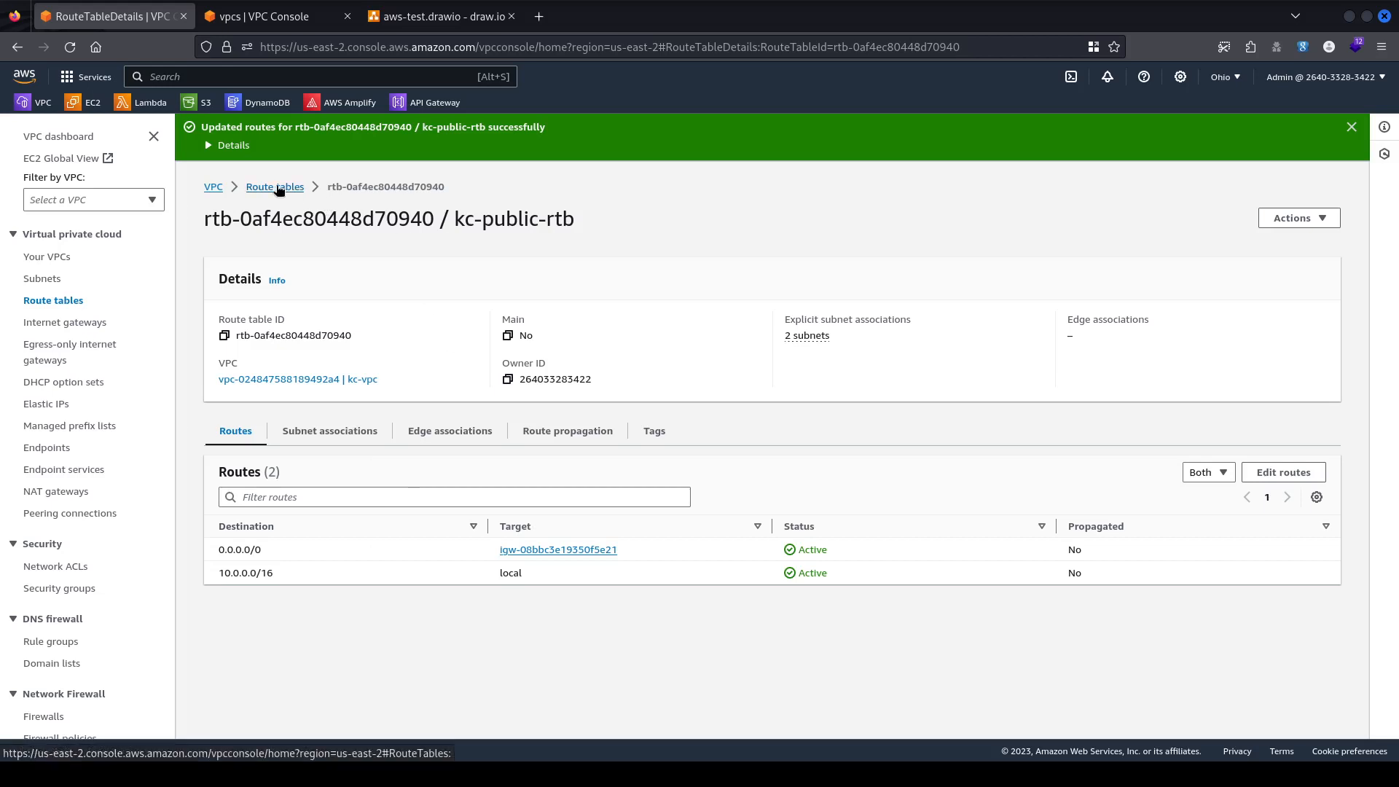
# Check kc-public-rtb's subnet associations, then switch to the aws-test.drawio diagram.
pyautogui.click(326, 434)
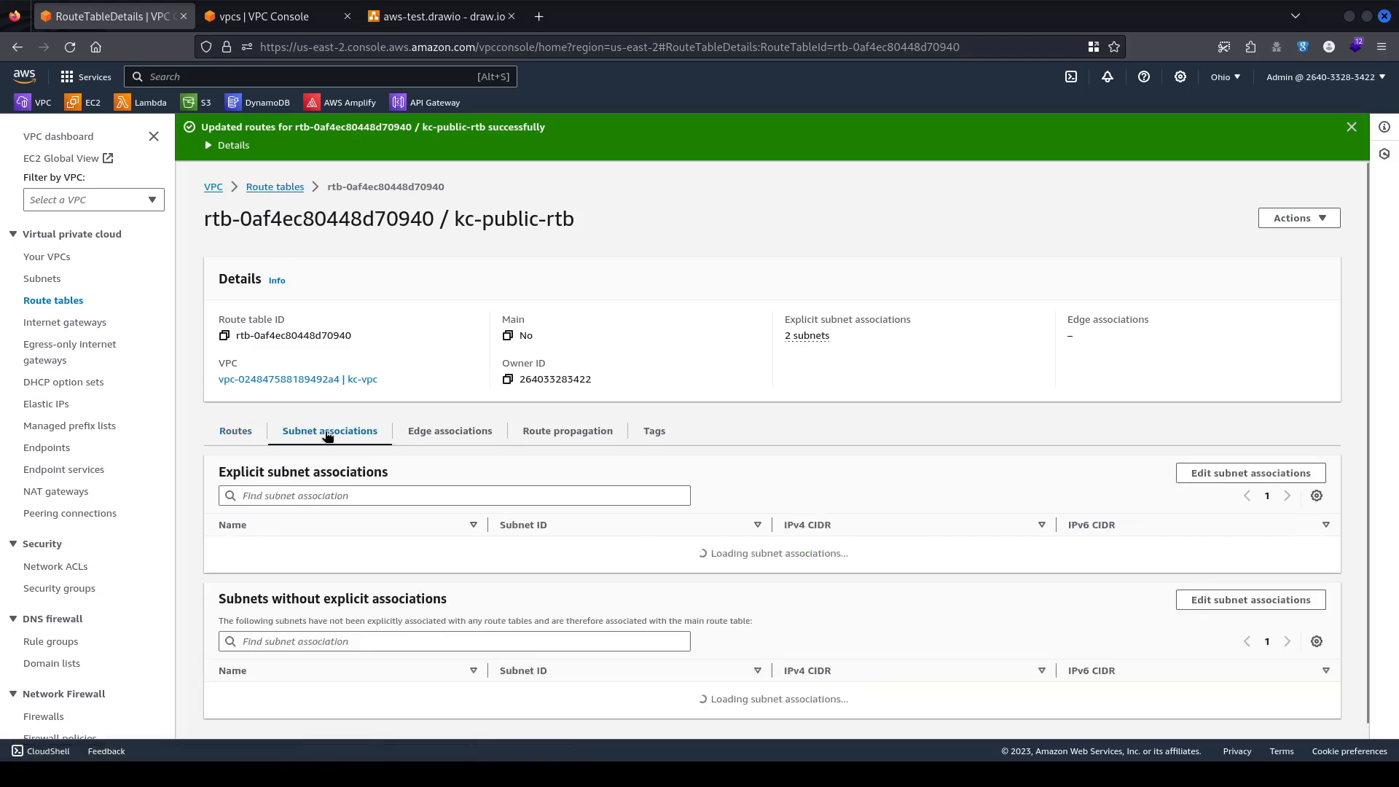
pyautogui.scroll(-1, 530, 459)
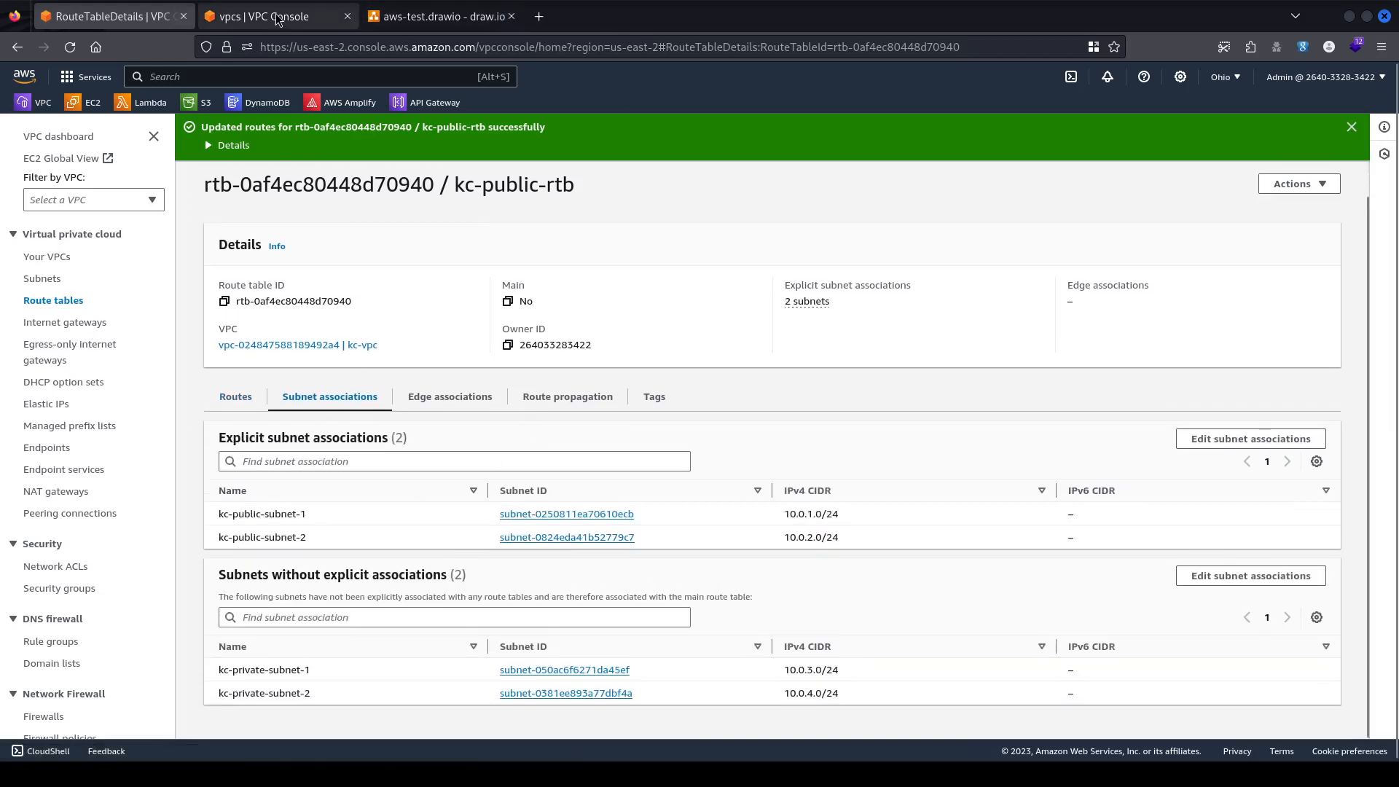
pyautogui.click(438, 18)
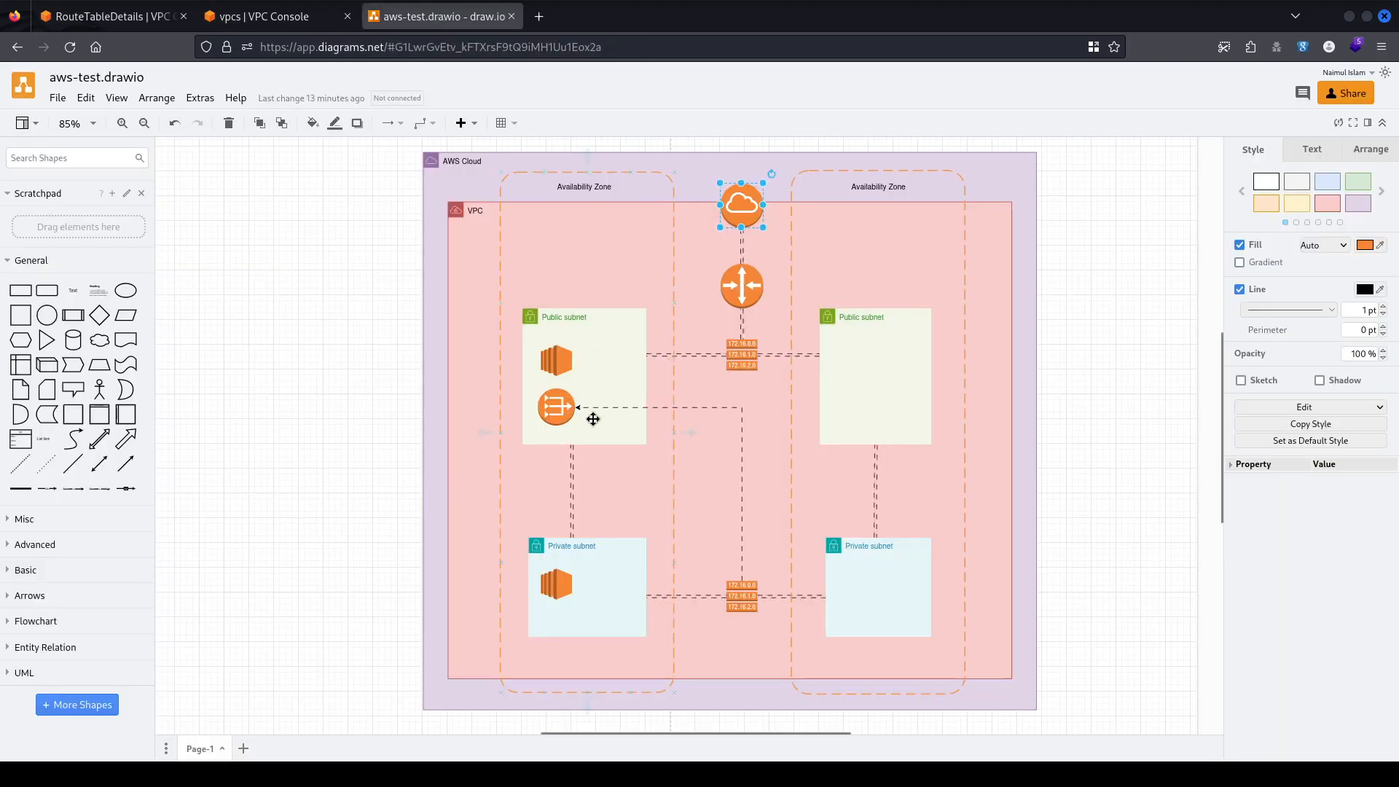
pyautogui.click(573, 361)
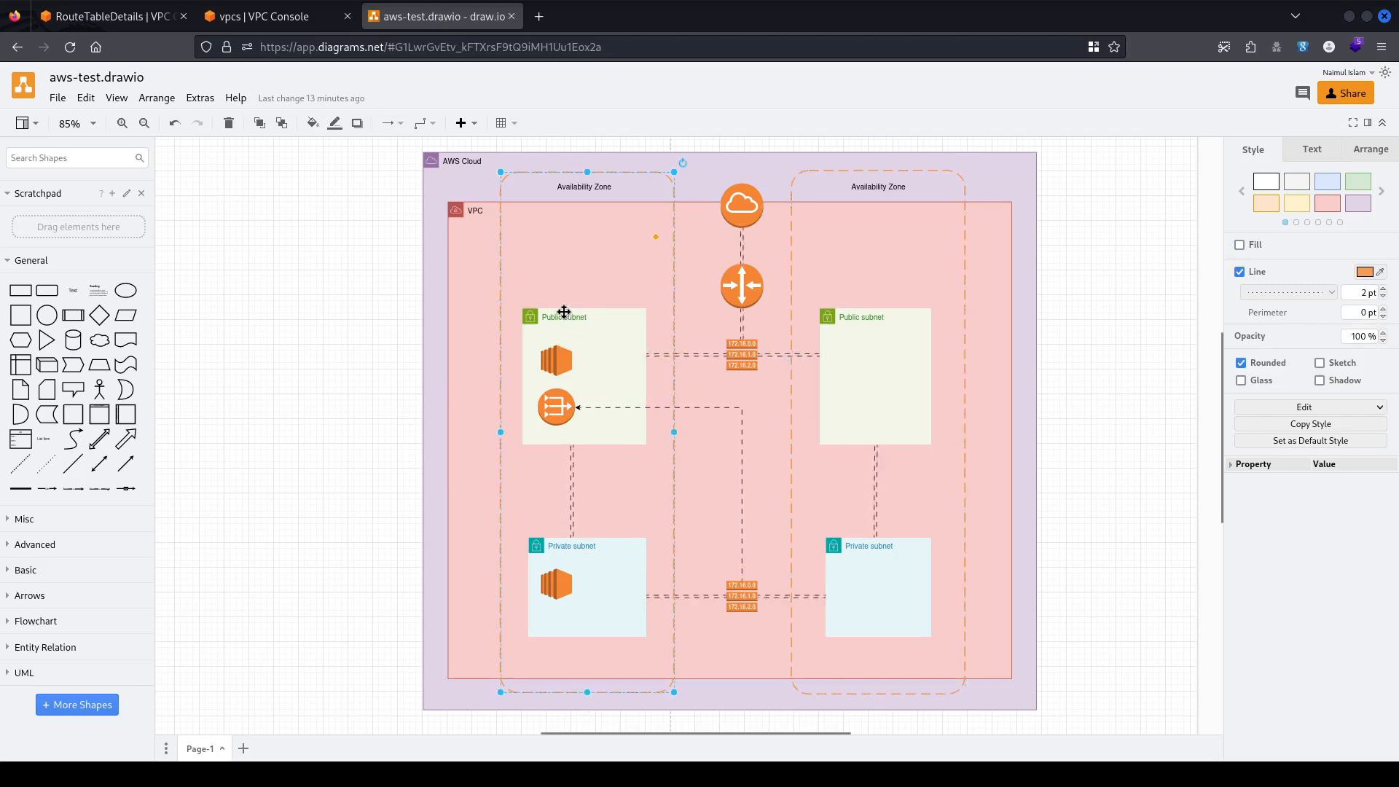
pyautogui.click(912, 366)
pyautogui.click(558, 363)
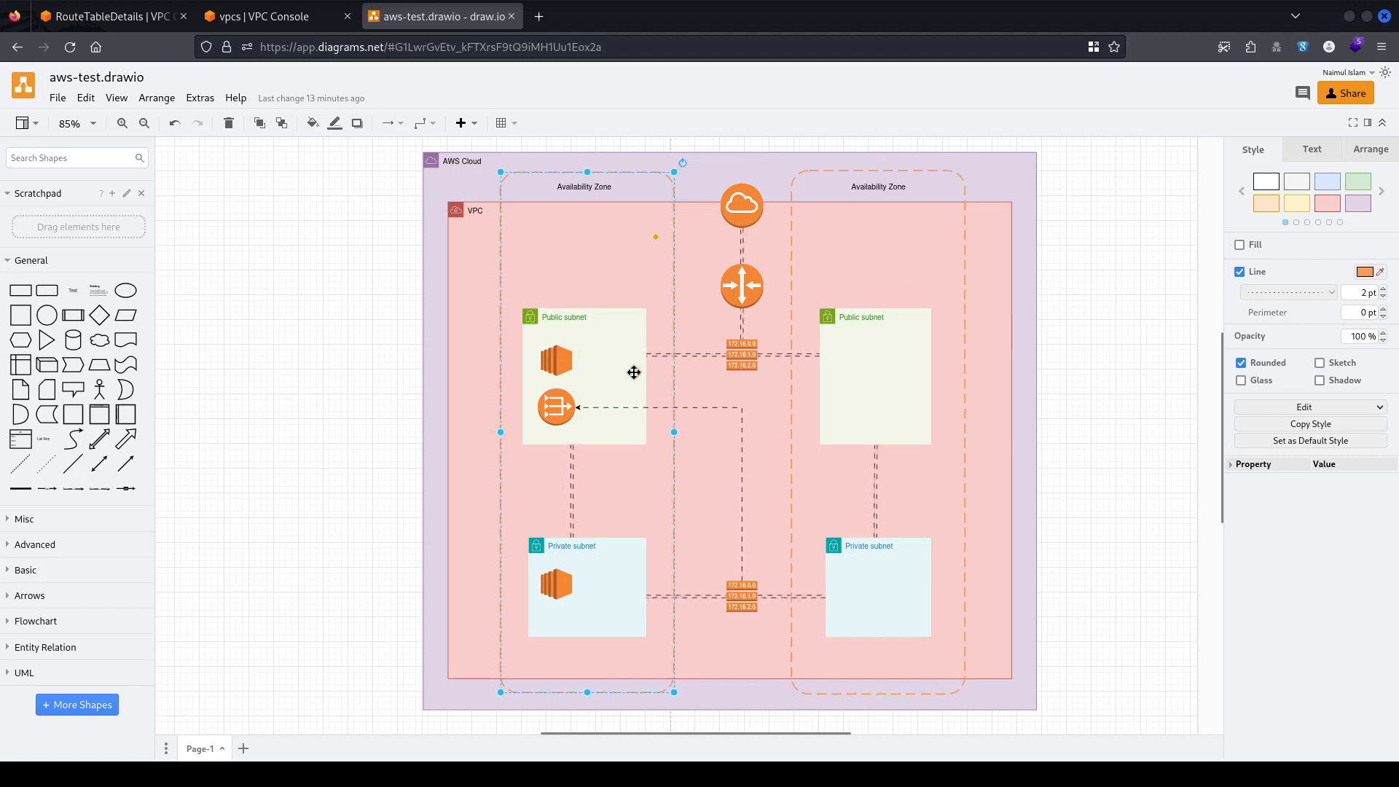
pyautogui.click(743, 353)
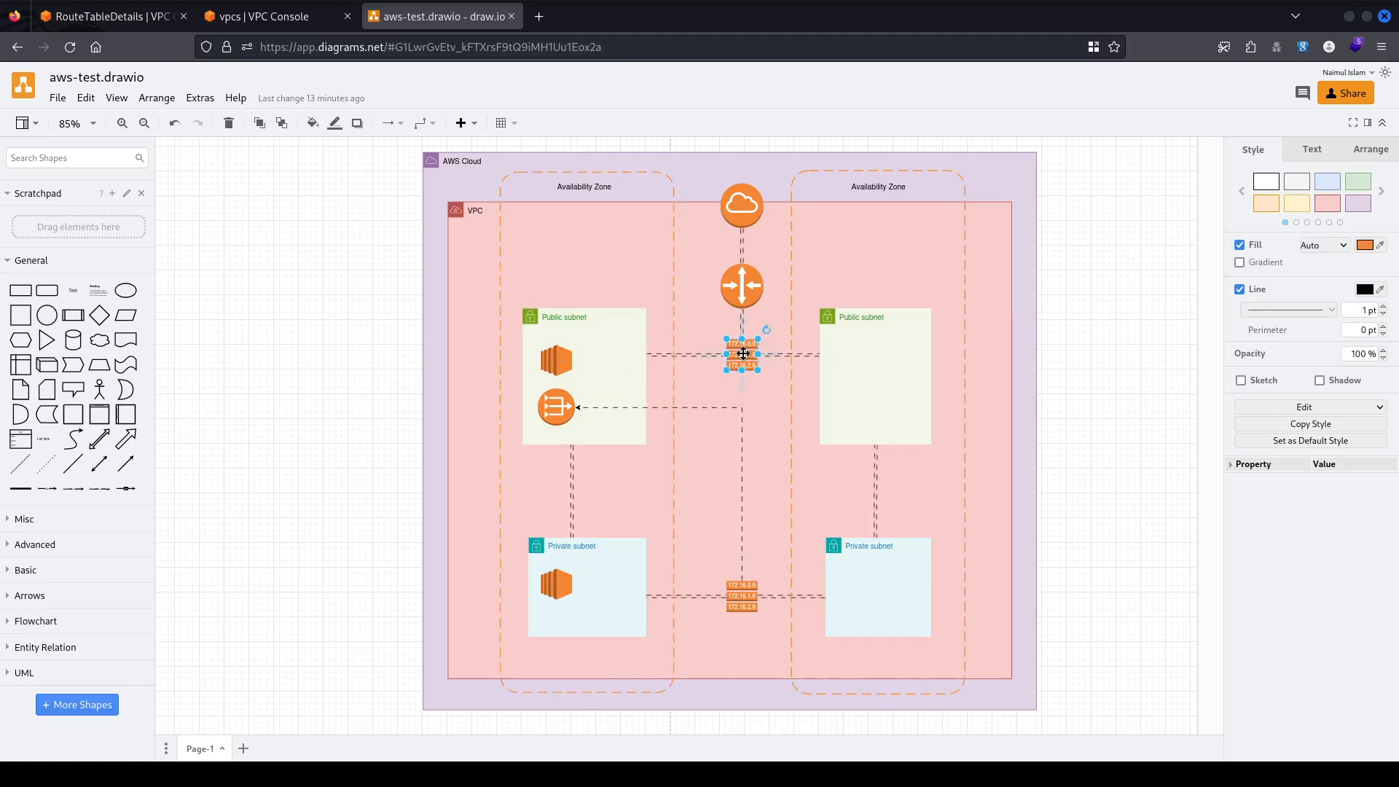
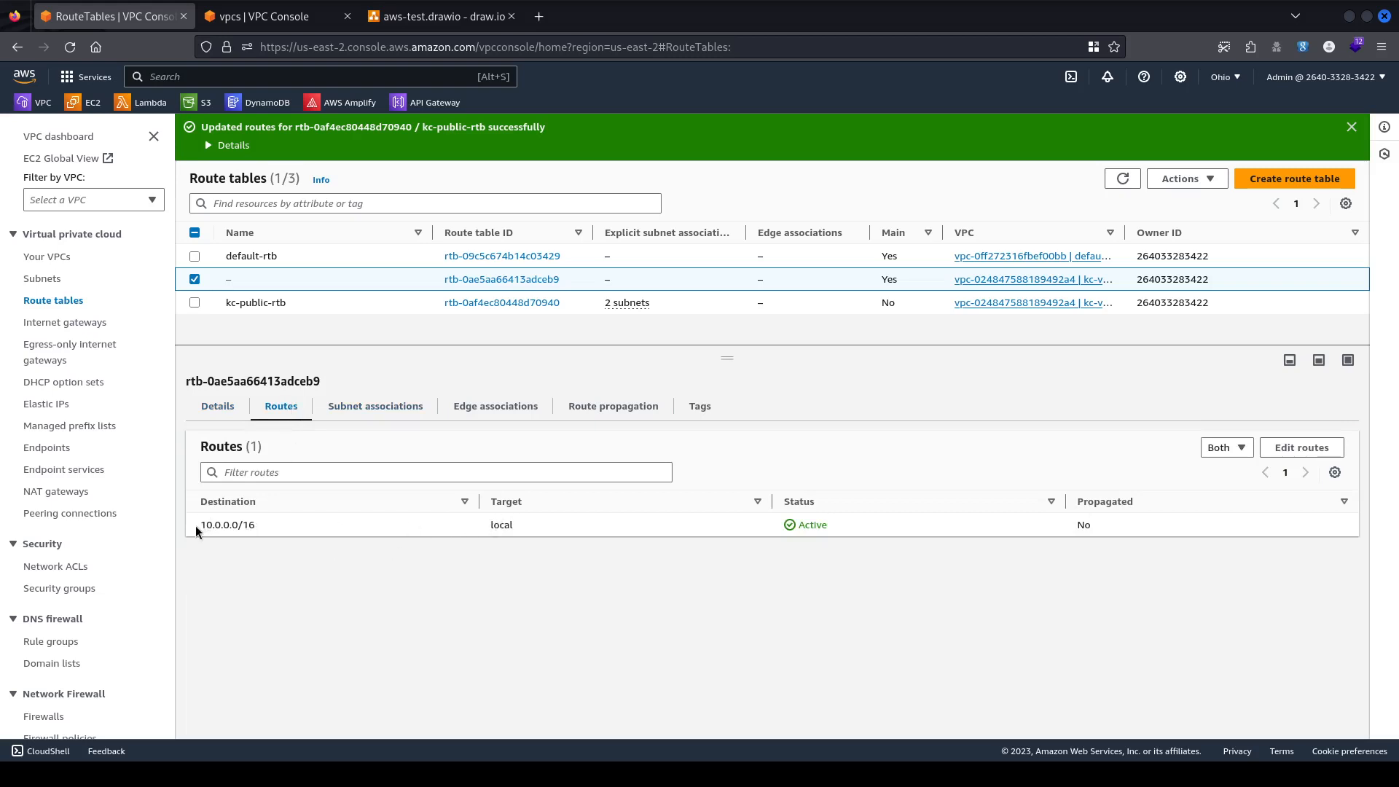
# Examine the main route table's local 10.0.0.0/16 route and its target.
pyautogui.moveTo(196, 526); pyautogui.dragTo(245, 524)
pyautogui.moveTo(197, 523); pyautogui.dragTo(268, 526)
pyautogui.click(288, 521)
pyautogui.click(562, 539)
# Check the main route table's subnet associations and details, then go to kc-vpc's overview.
pyautogui.click(376, 405)
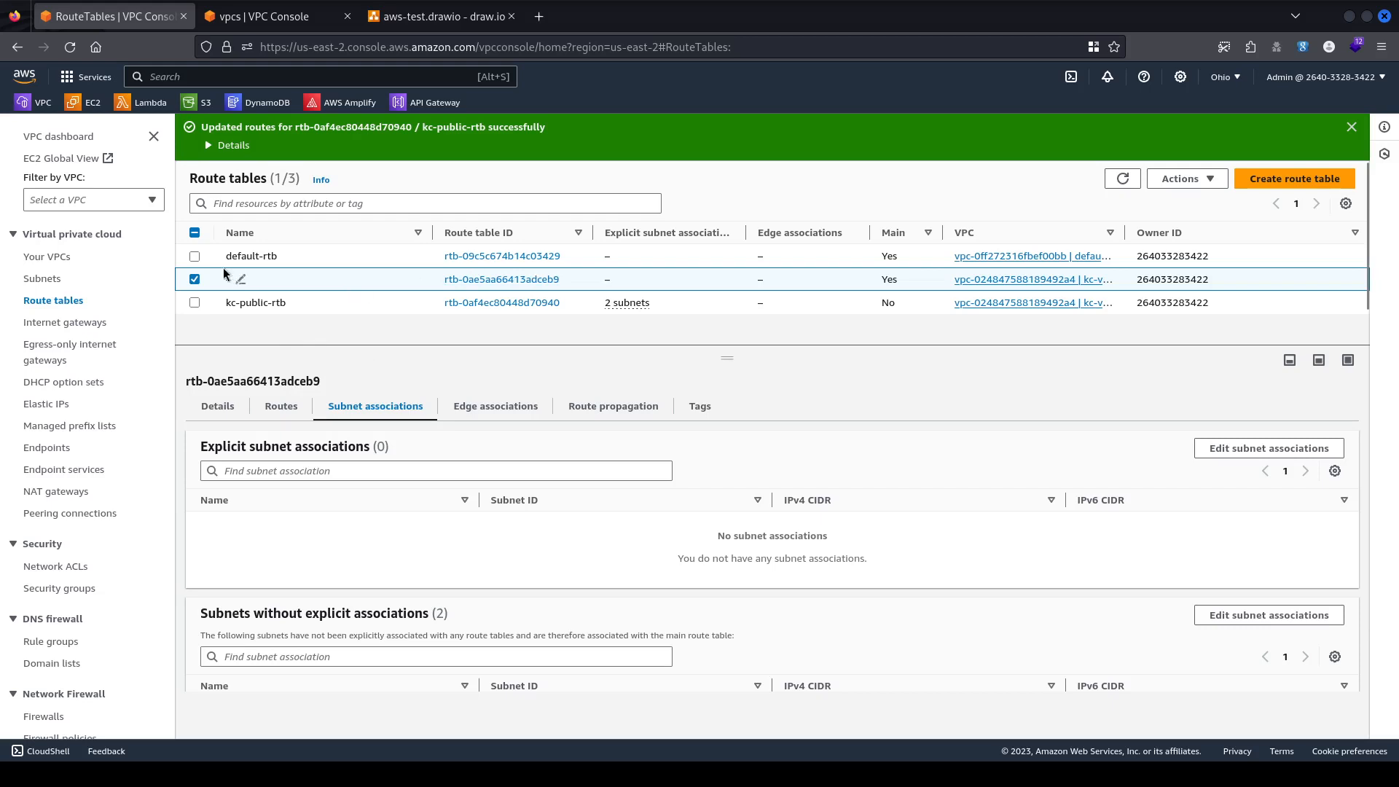
pyautogui.click(213, 406)
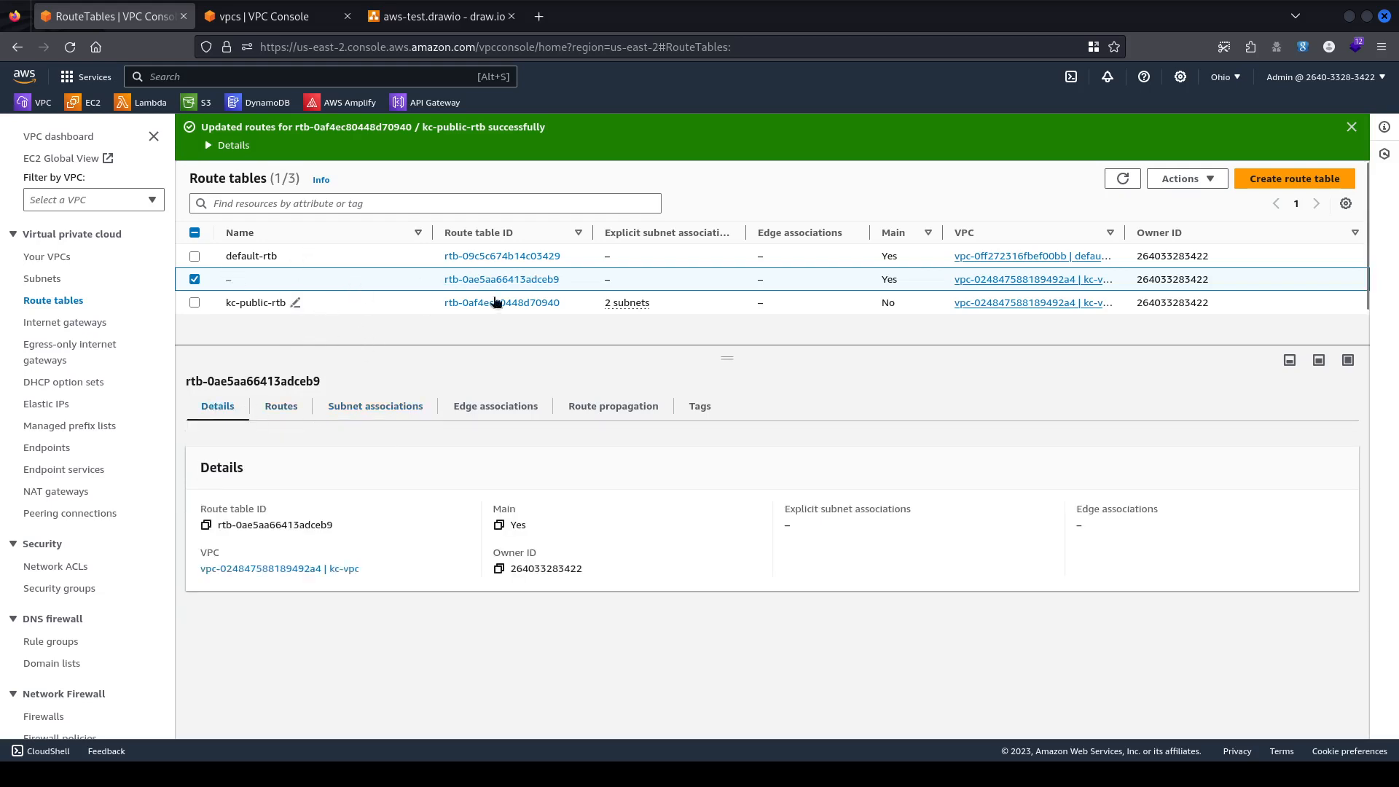
pyautogui.click(291, 20)
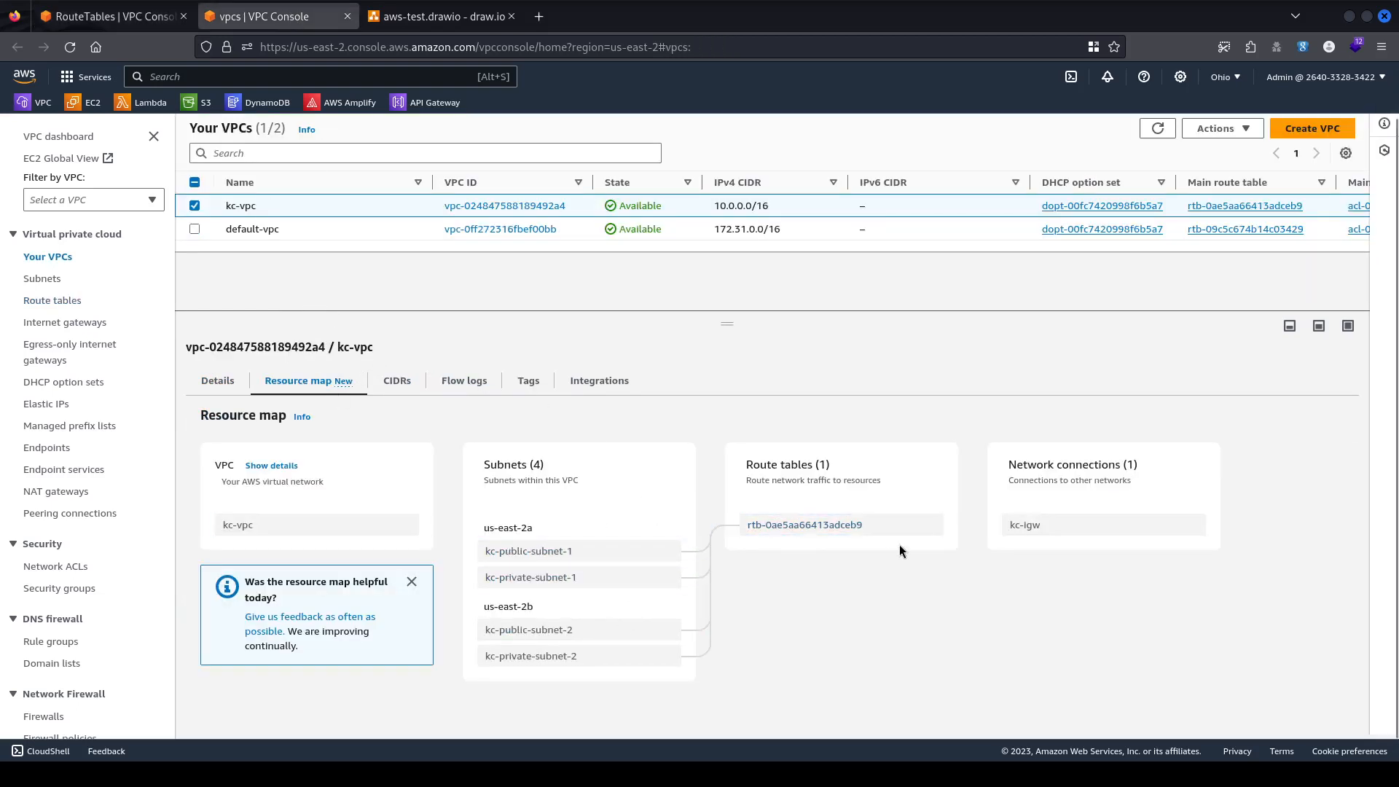
# Refresh Your VPCs and view kc-vpc's resource map, then return to Route tables.
pyautogui.click(1157, 128)
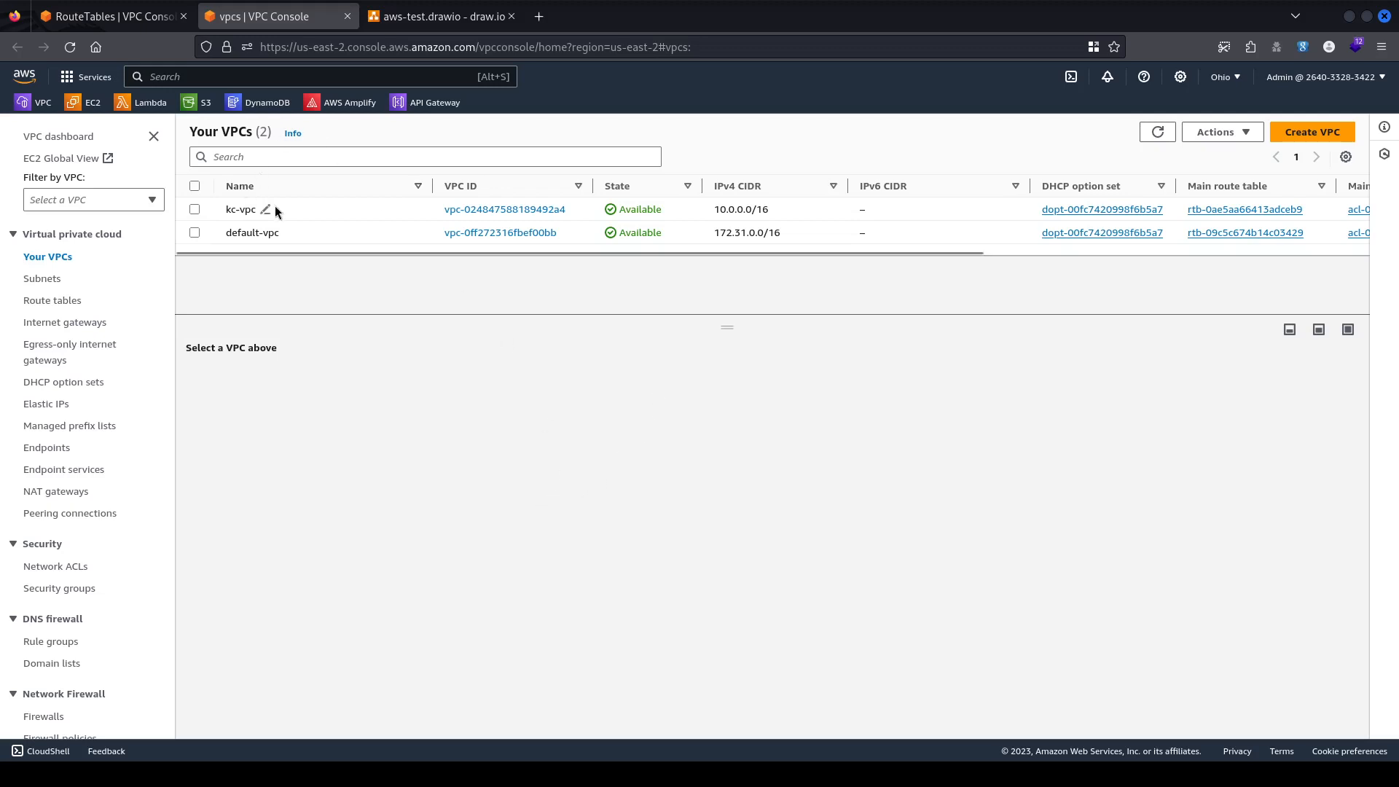
pyautogui.click(274, 207)
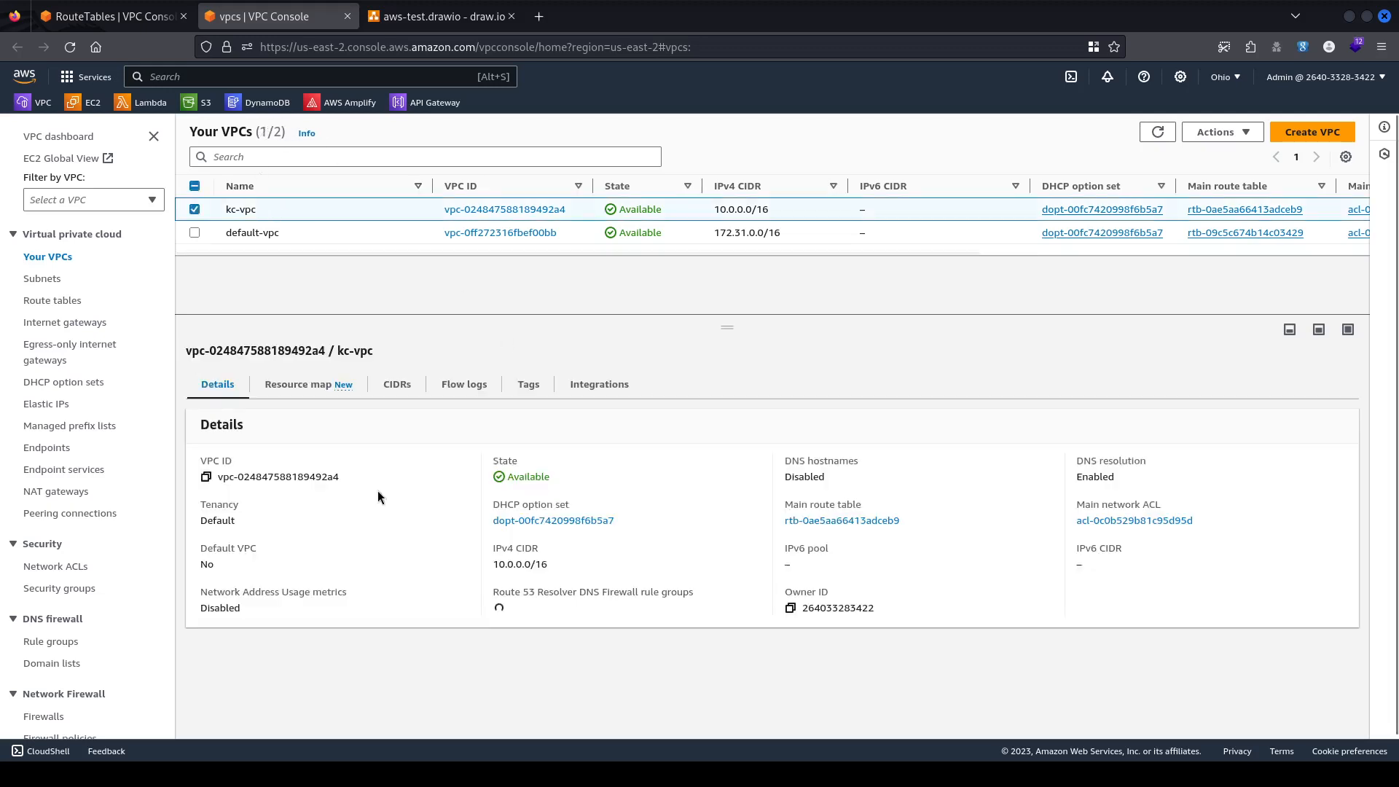
pyautogui.click(312, 385)
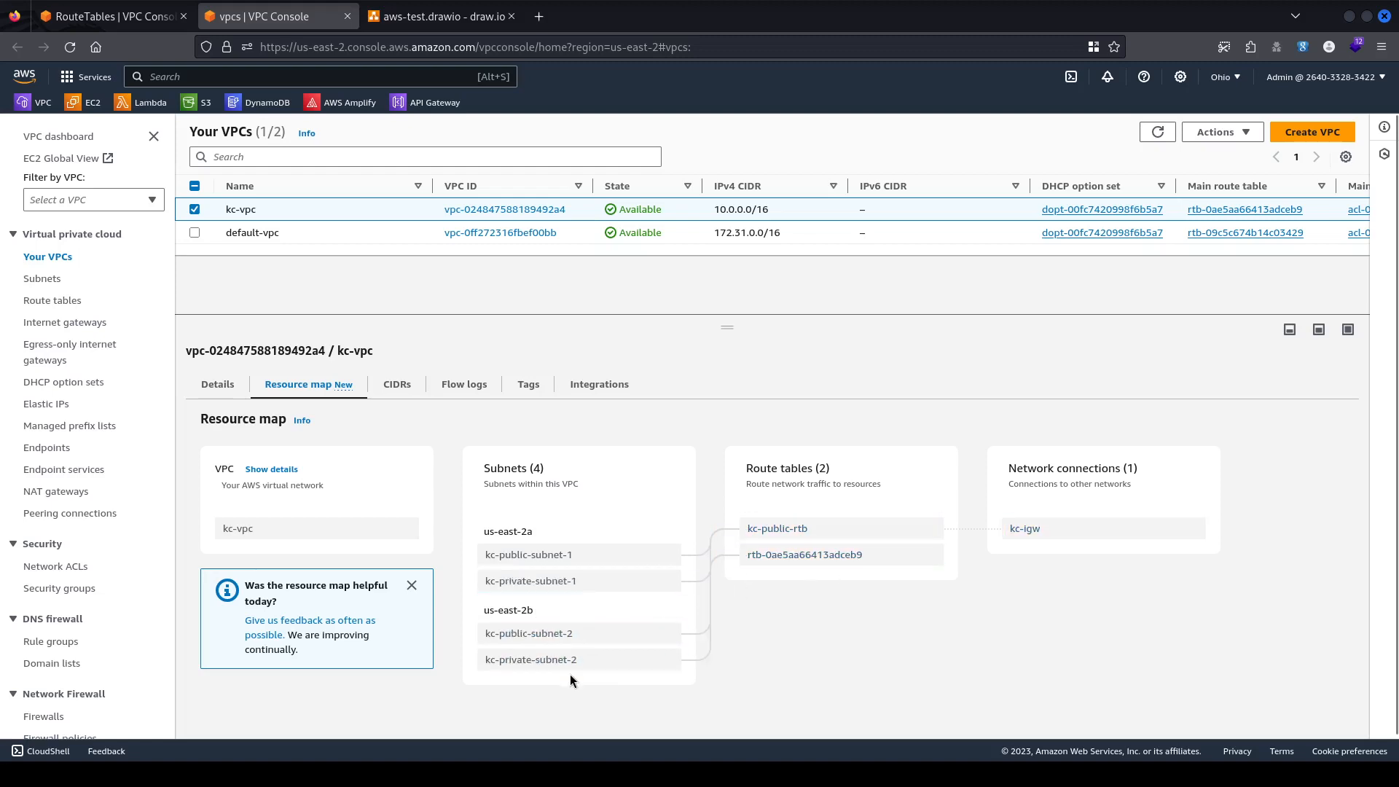
pyautogui.click(437, 16)
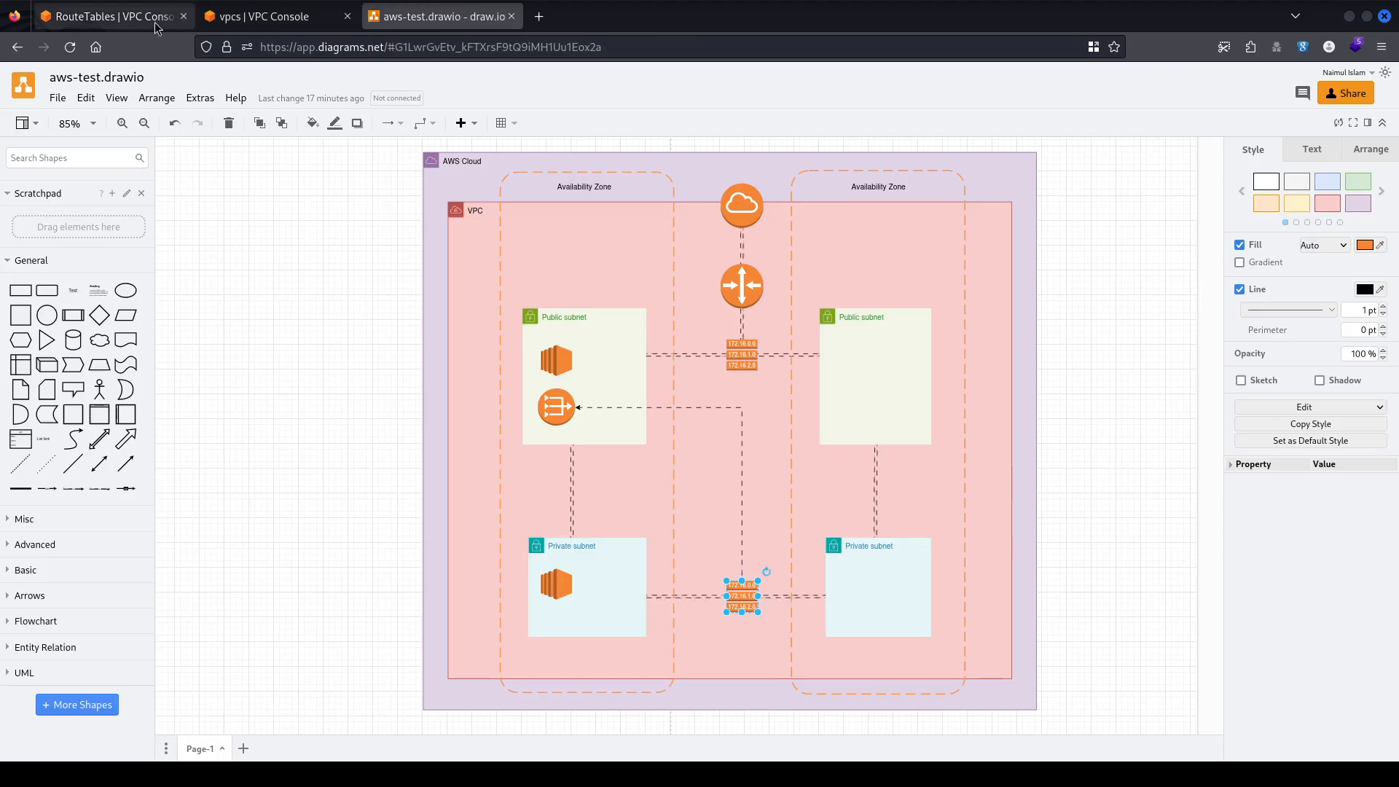
pyautogui.click(142, 22)
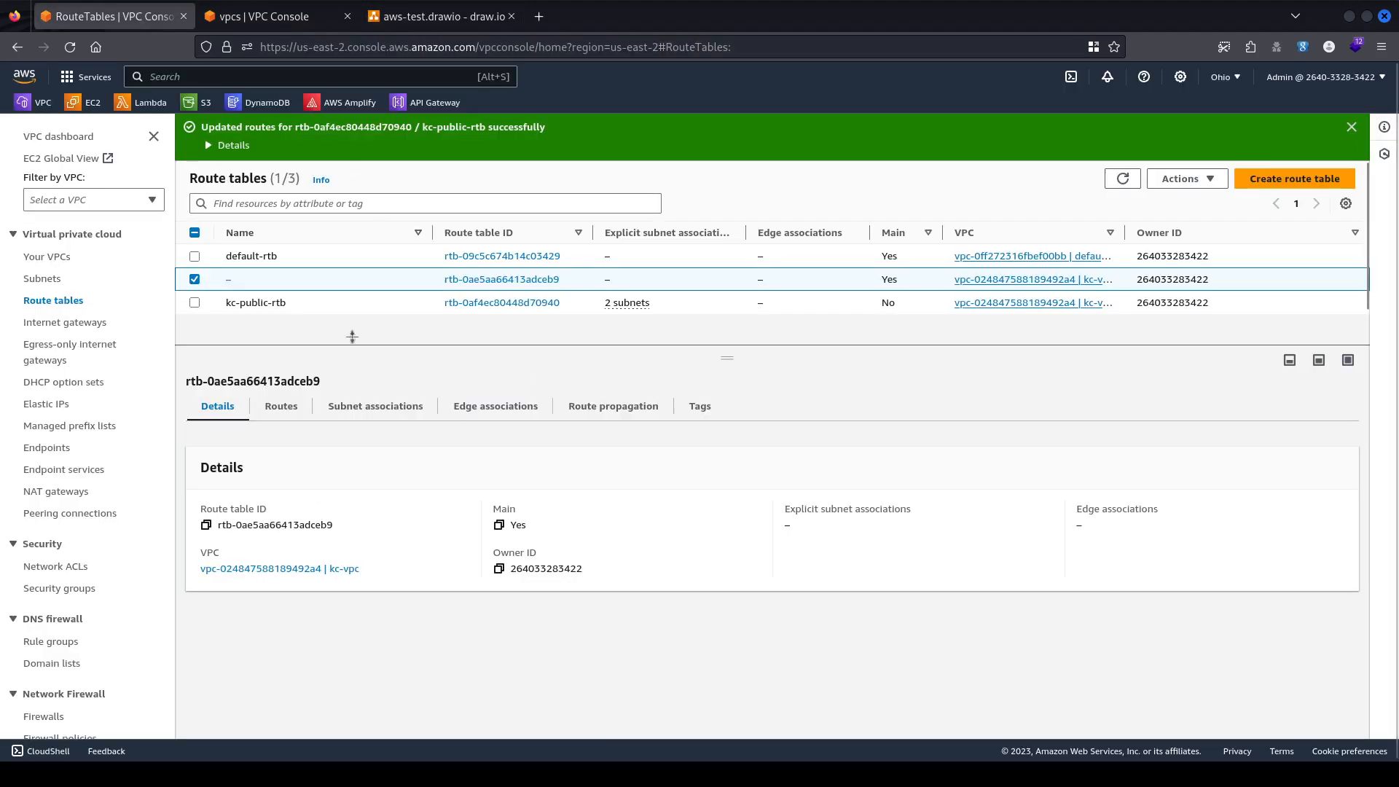
# Create a route table named kc-private-rtb assigned to kc-vpc.
pyautogui.click(1294, 179)
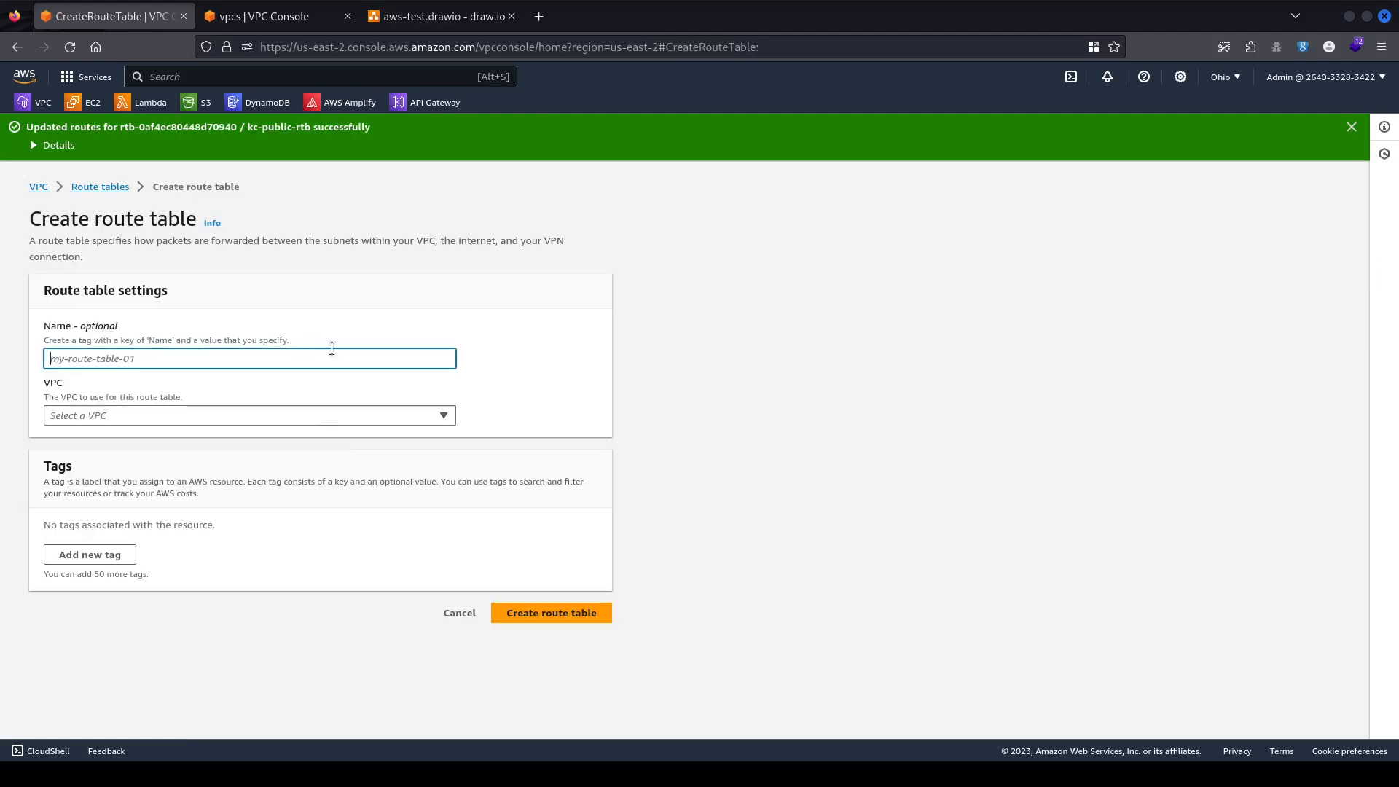
pyautogui.write('kc-rtb')
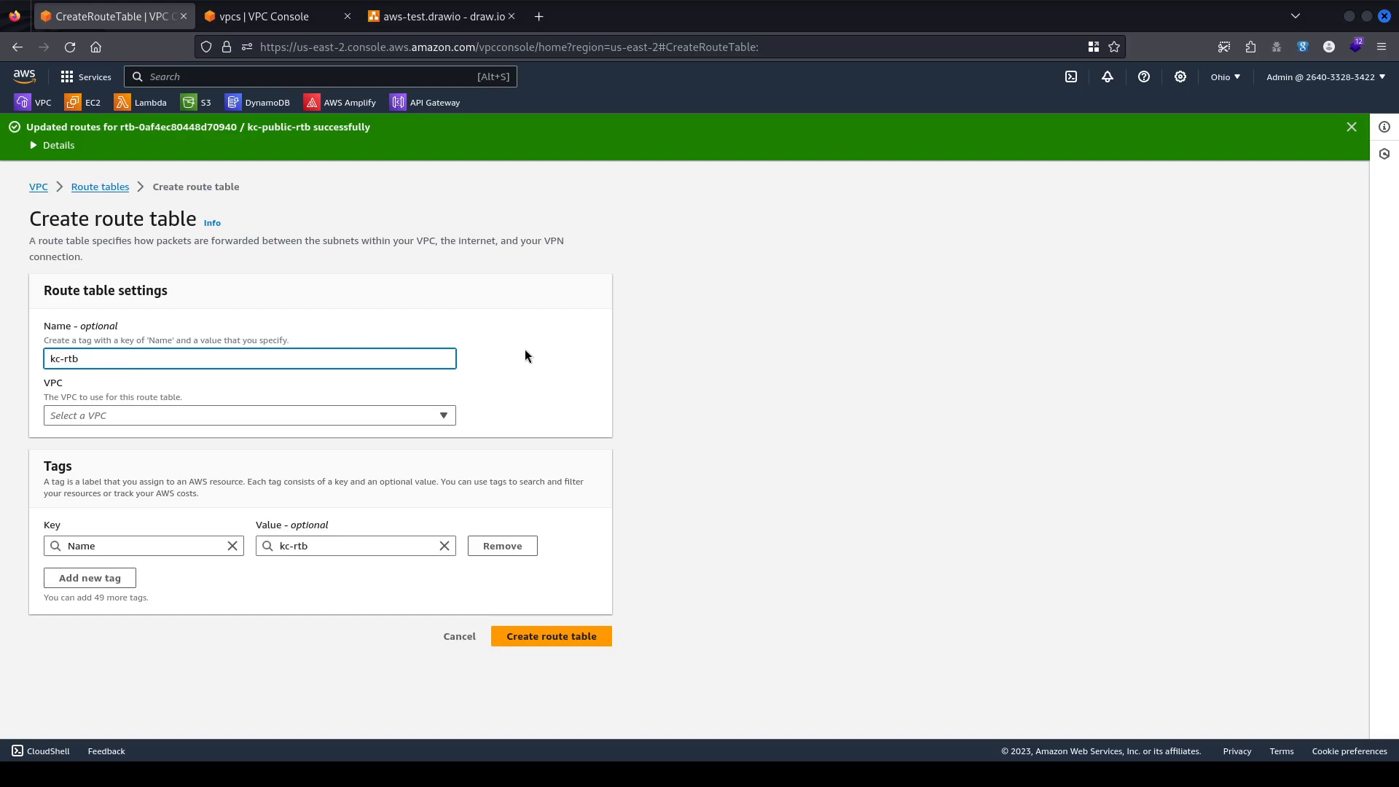
pyautogui.click(246, 8)
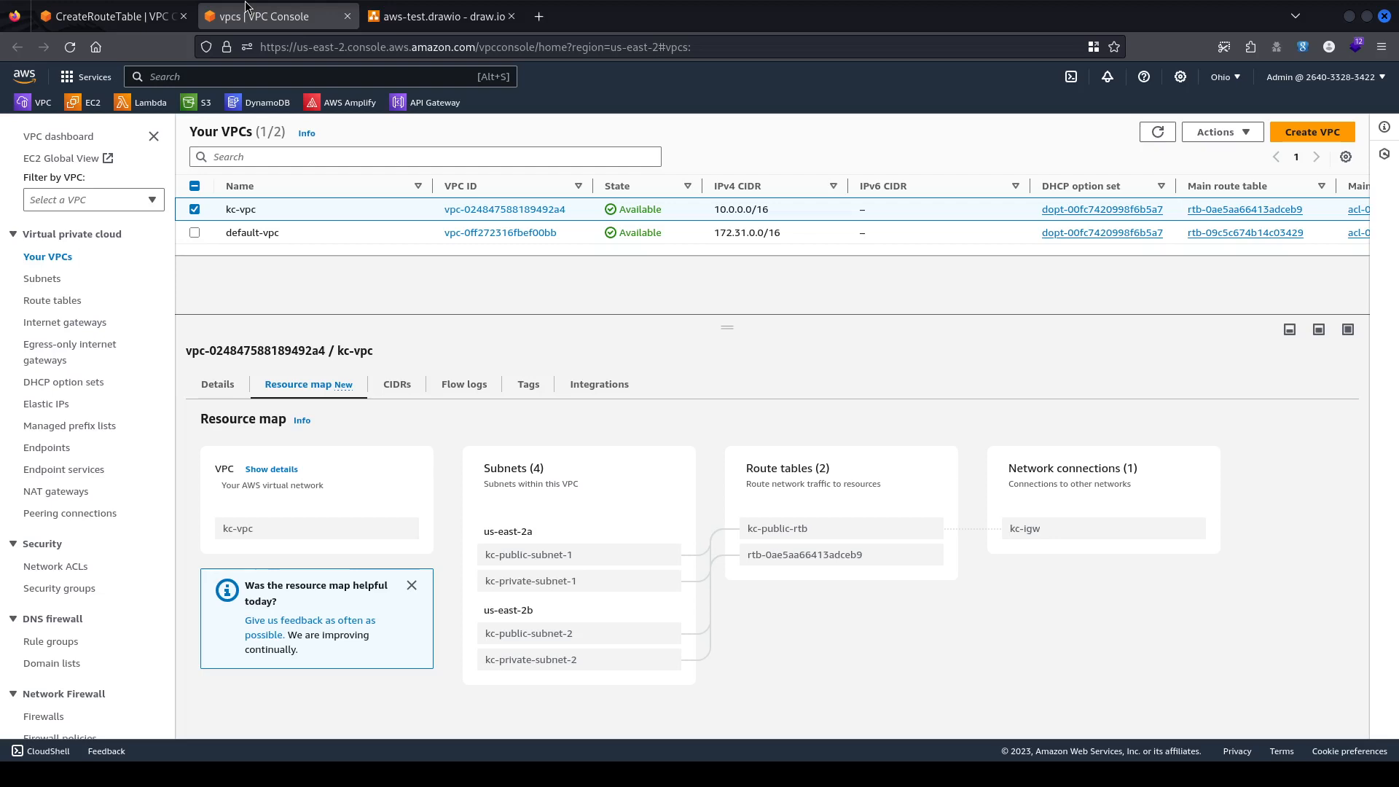
pyautogui.click(113, 16)
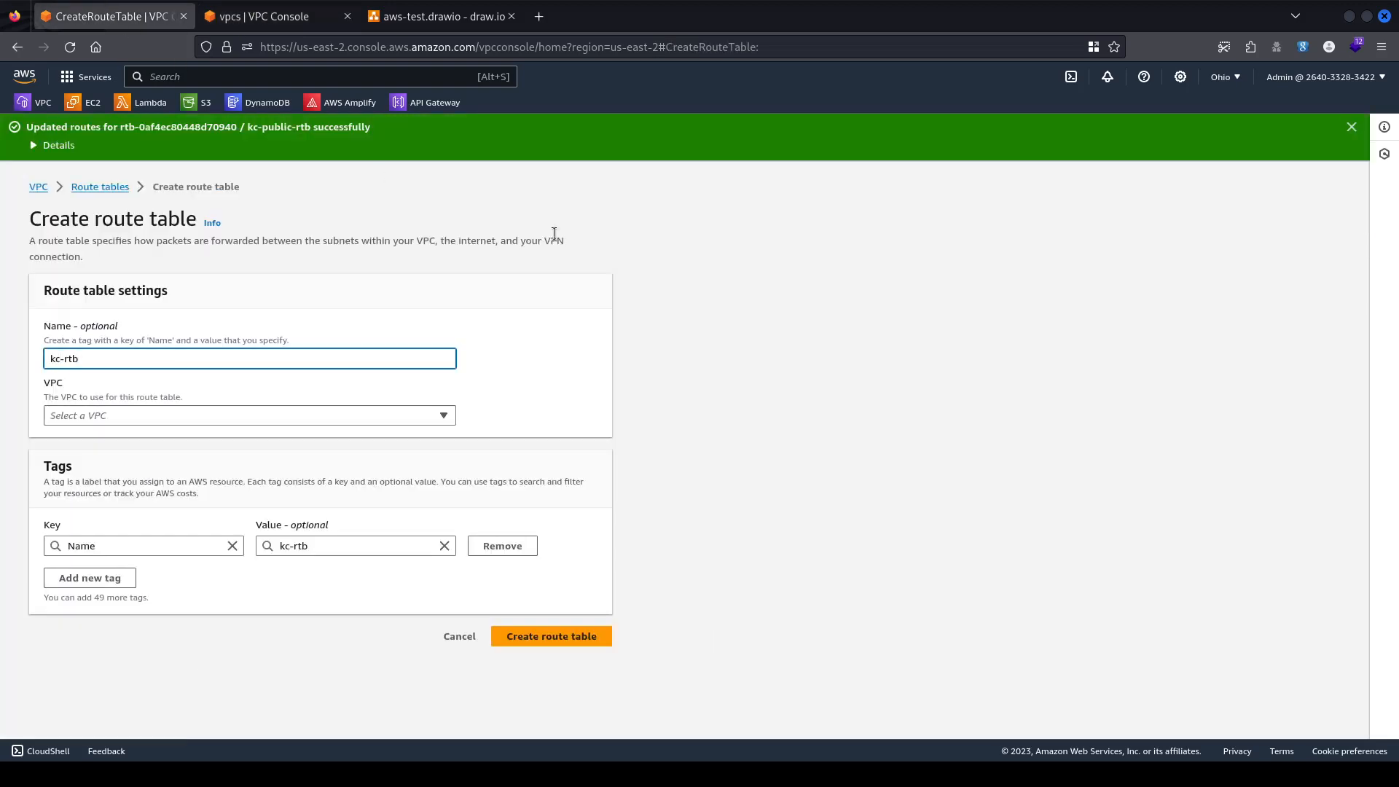
pyautogui.write('-private')
pyautogui.click(107, 412)
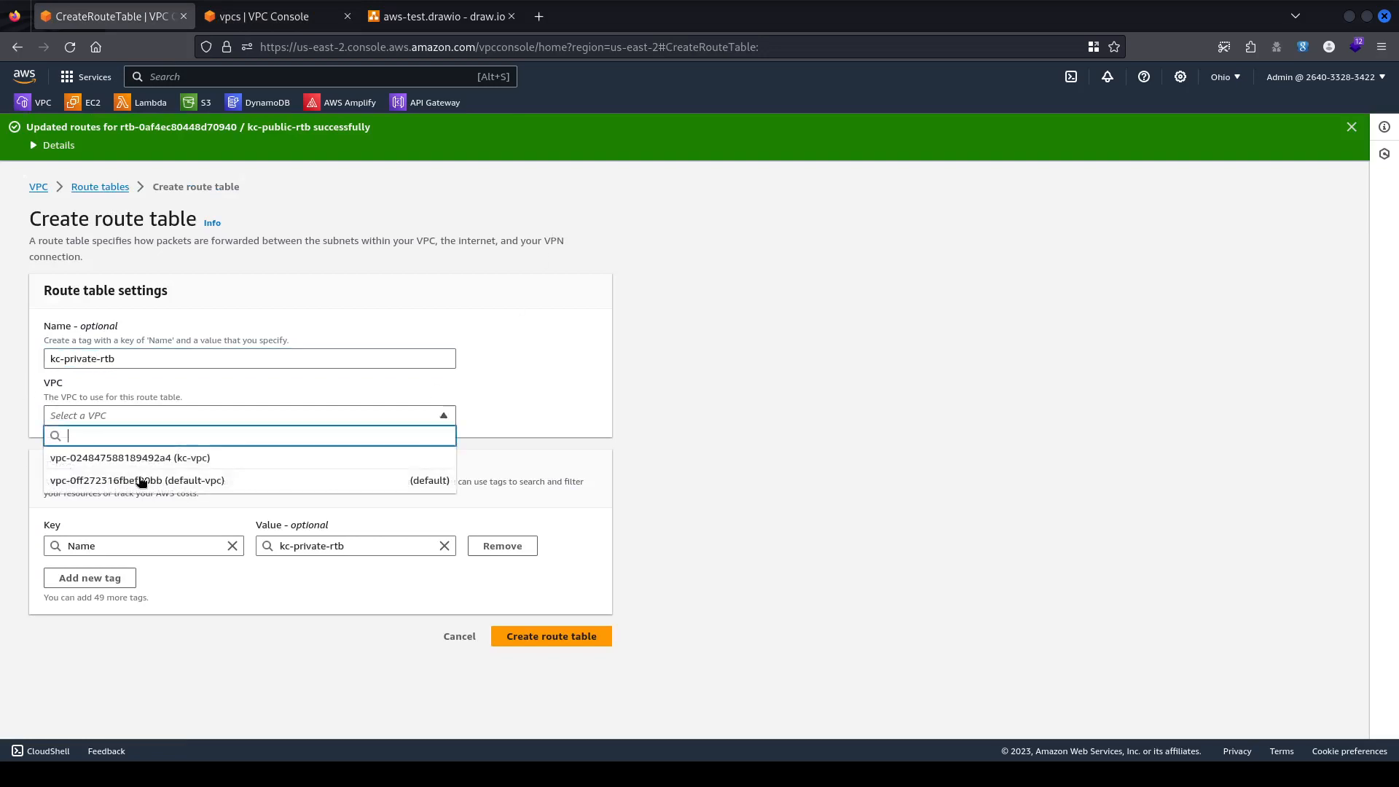
pyautogui.click(216, 459)
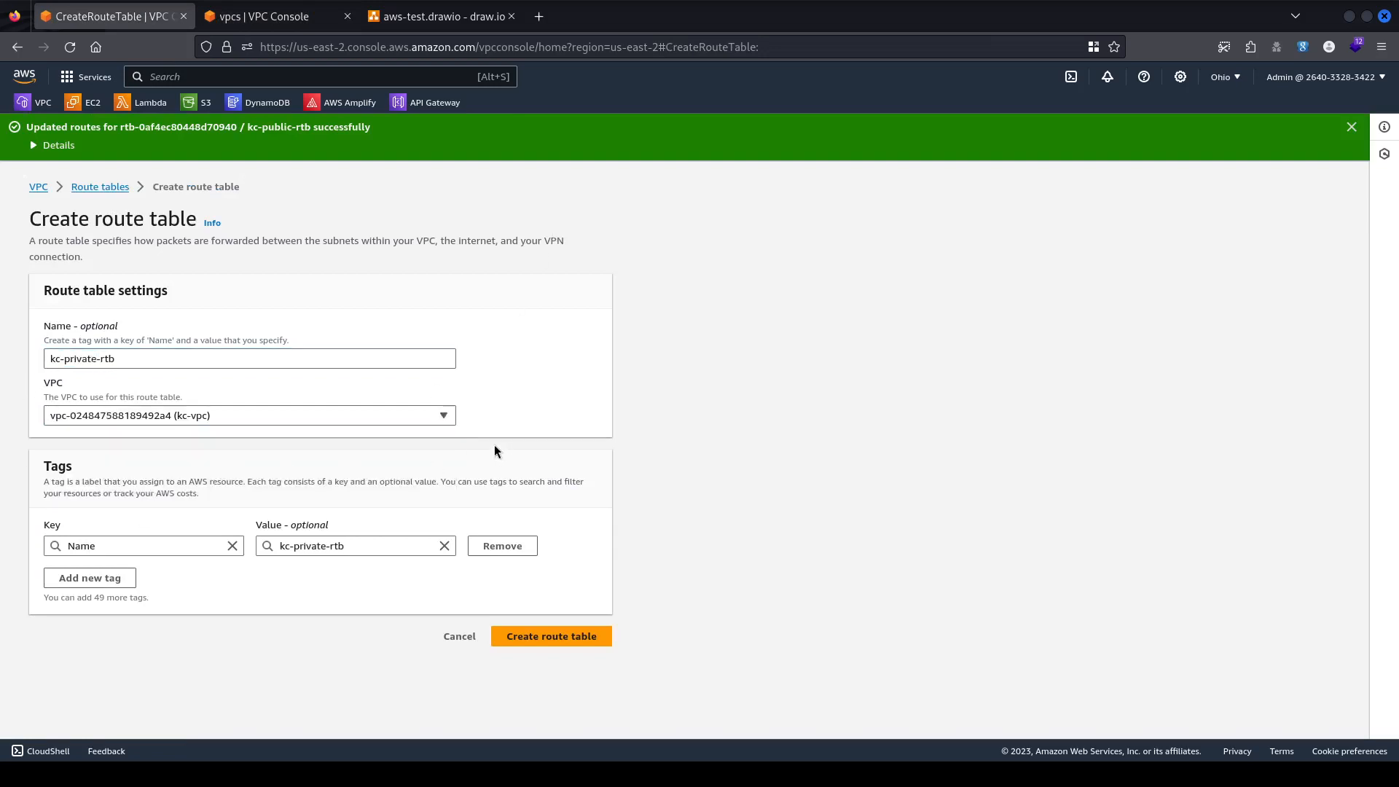
pyautogui.click(545, 633)
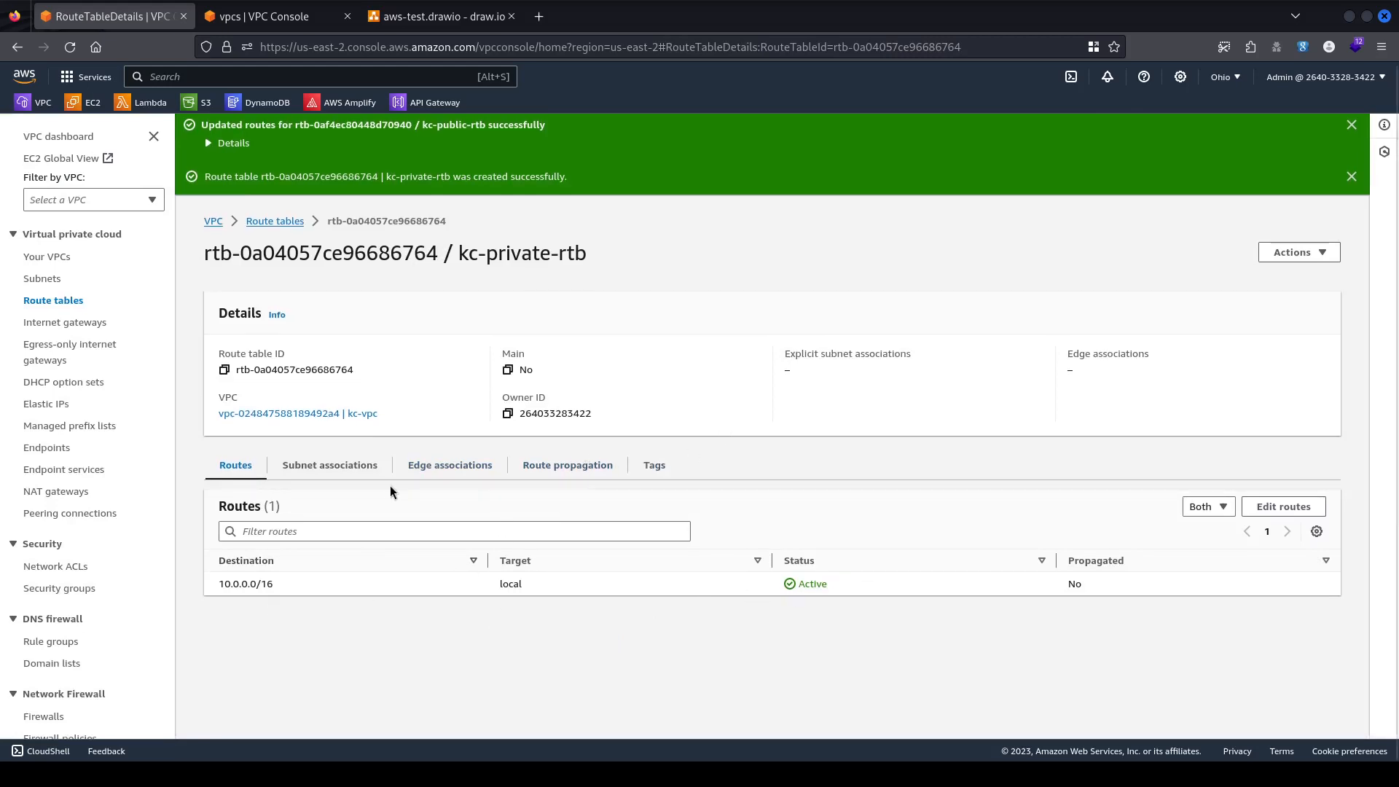
# Tick kc-private-subnet-1 and kc-private-subnet-2 in kc-private-rtb's subnet associations and save.
pyautogui.click(271, 468)
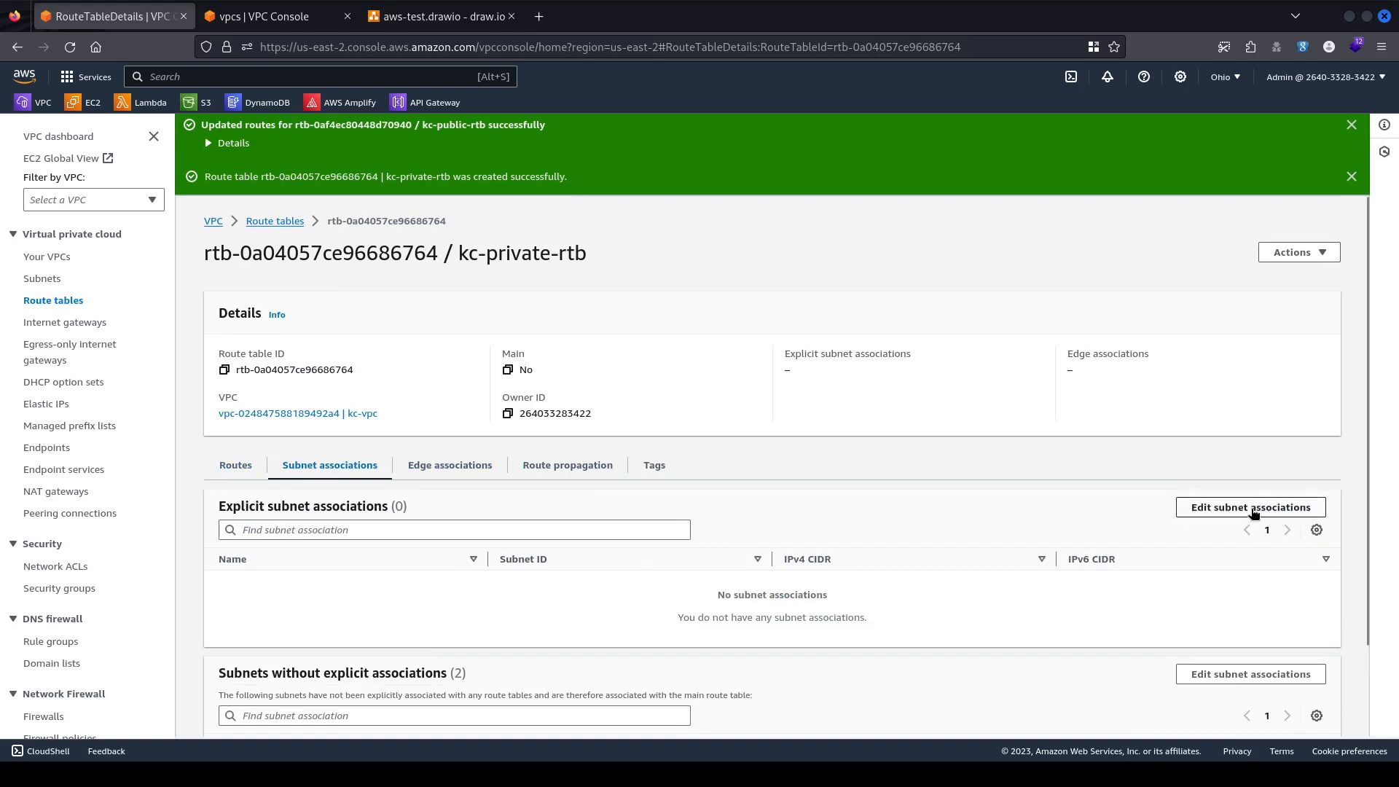
pyautogui.click(1213, 507)
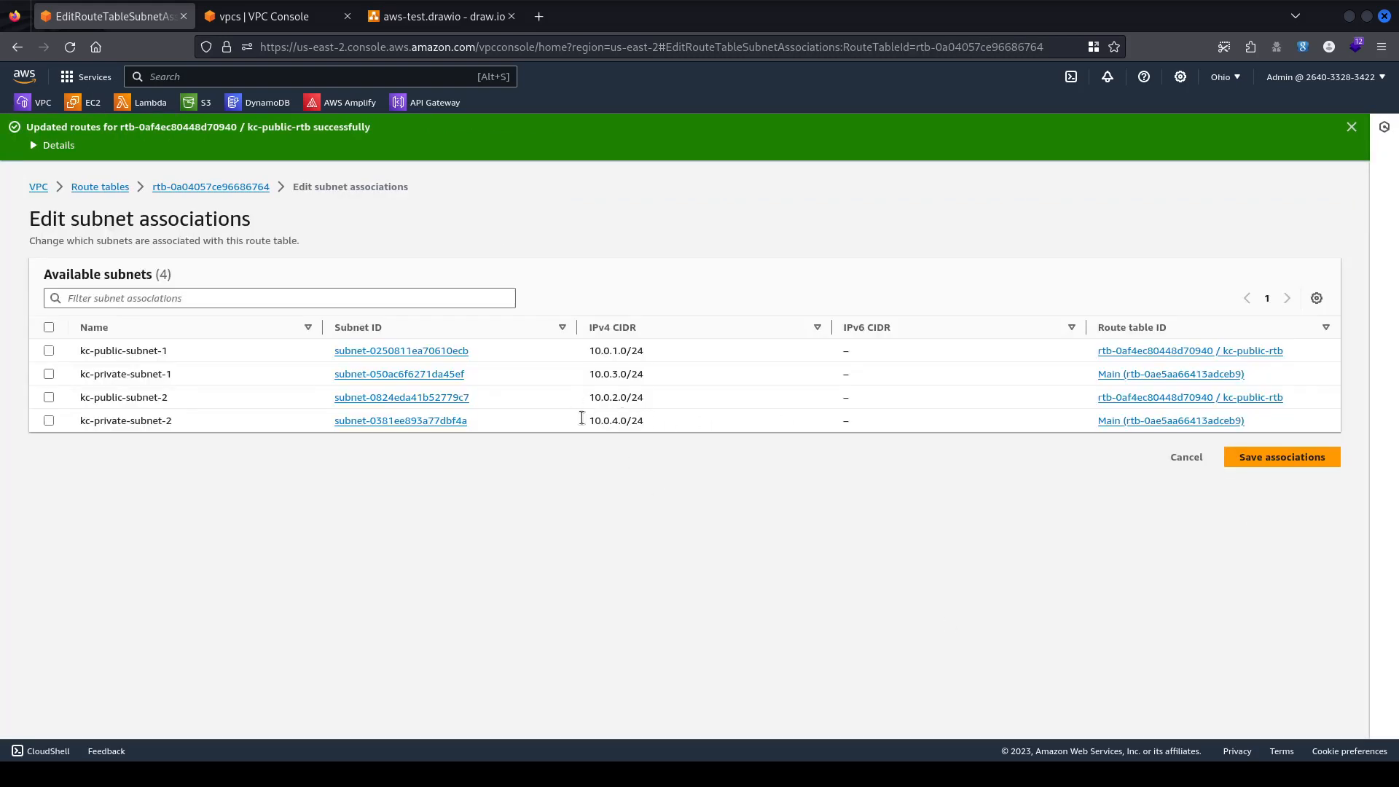
pyautogui.click(49, 420)
pyautogui.click(49, 374)
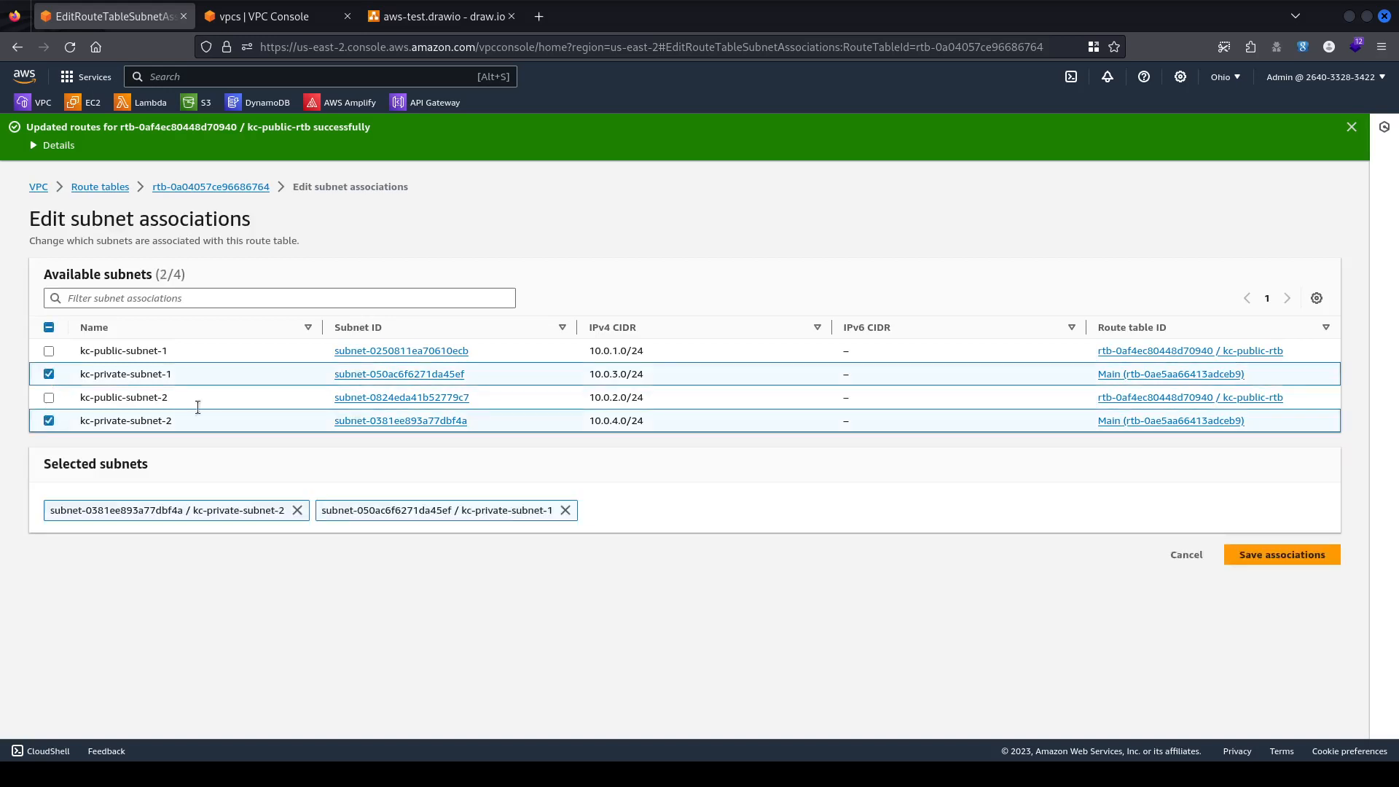
pyautogui.click(1281, 555)
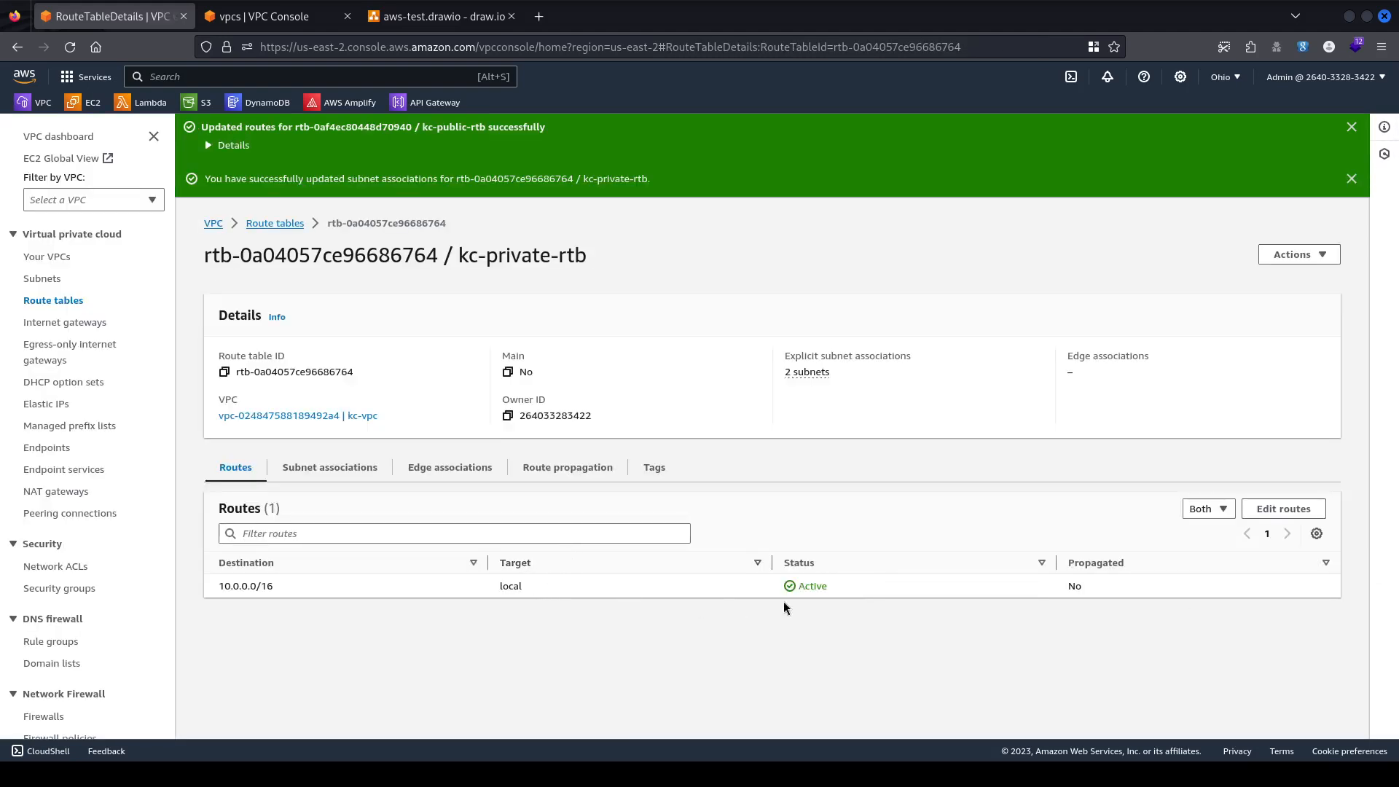
# Try adding a 0.0.0.0/0 route to kc-private-rtb, then delete the unfinished route.
pyautogui.click(1281, 508)
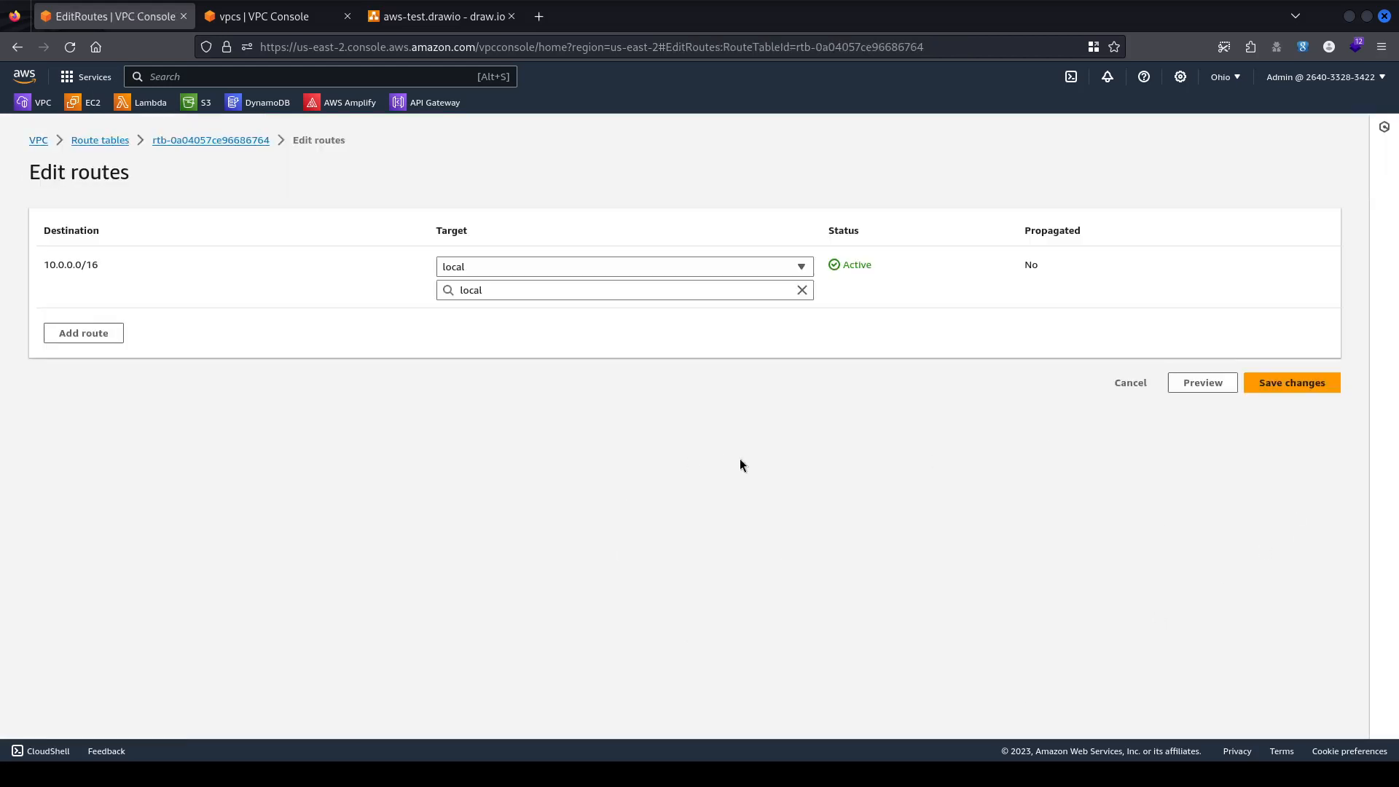
pyautogui.click(73, 333)
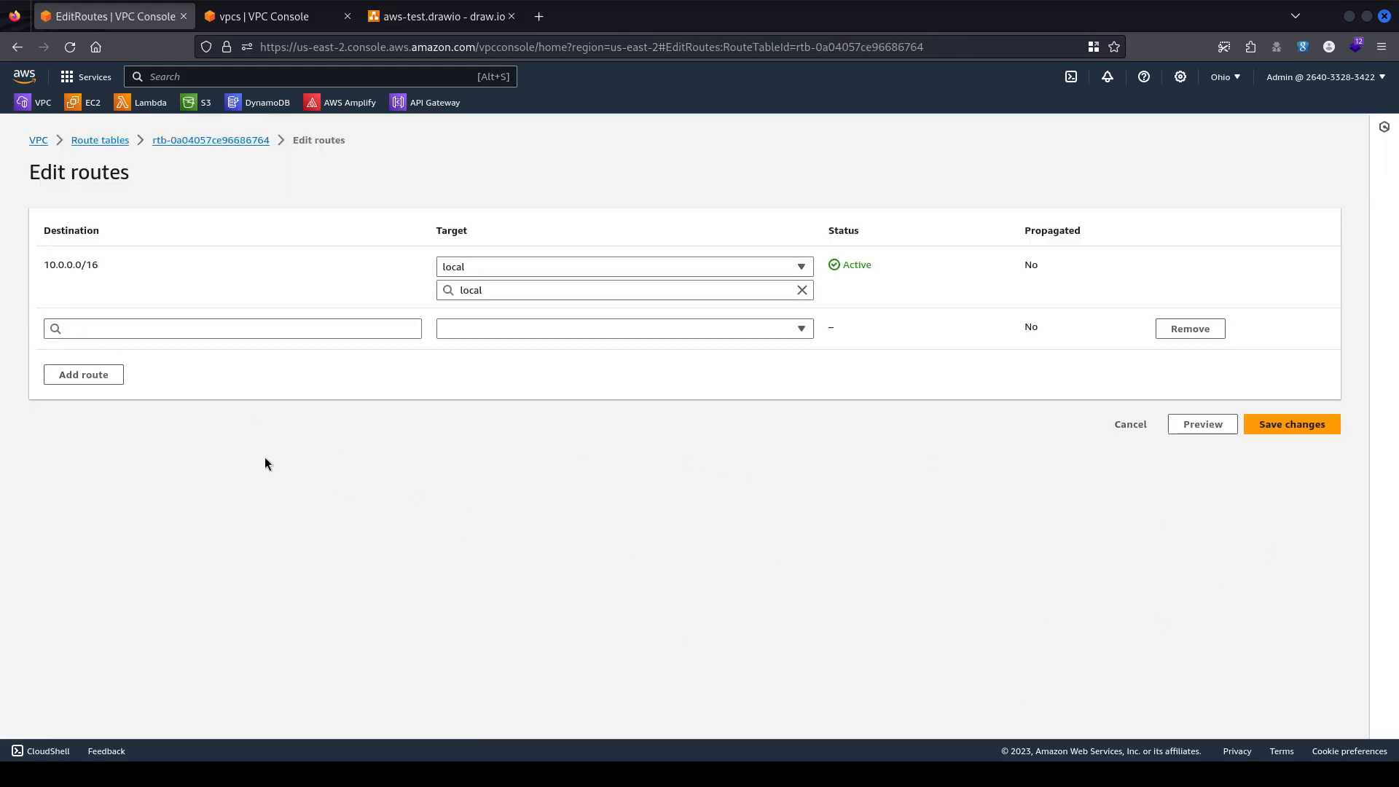
pyautogui.click(224, 326)
pyautogui.click(180, 351)
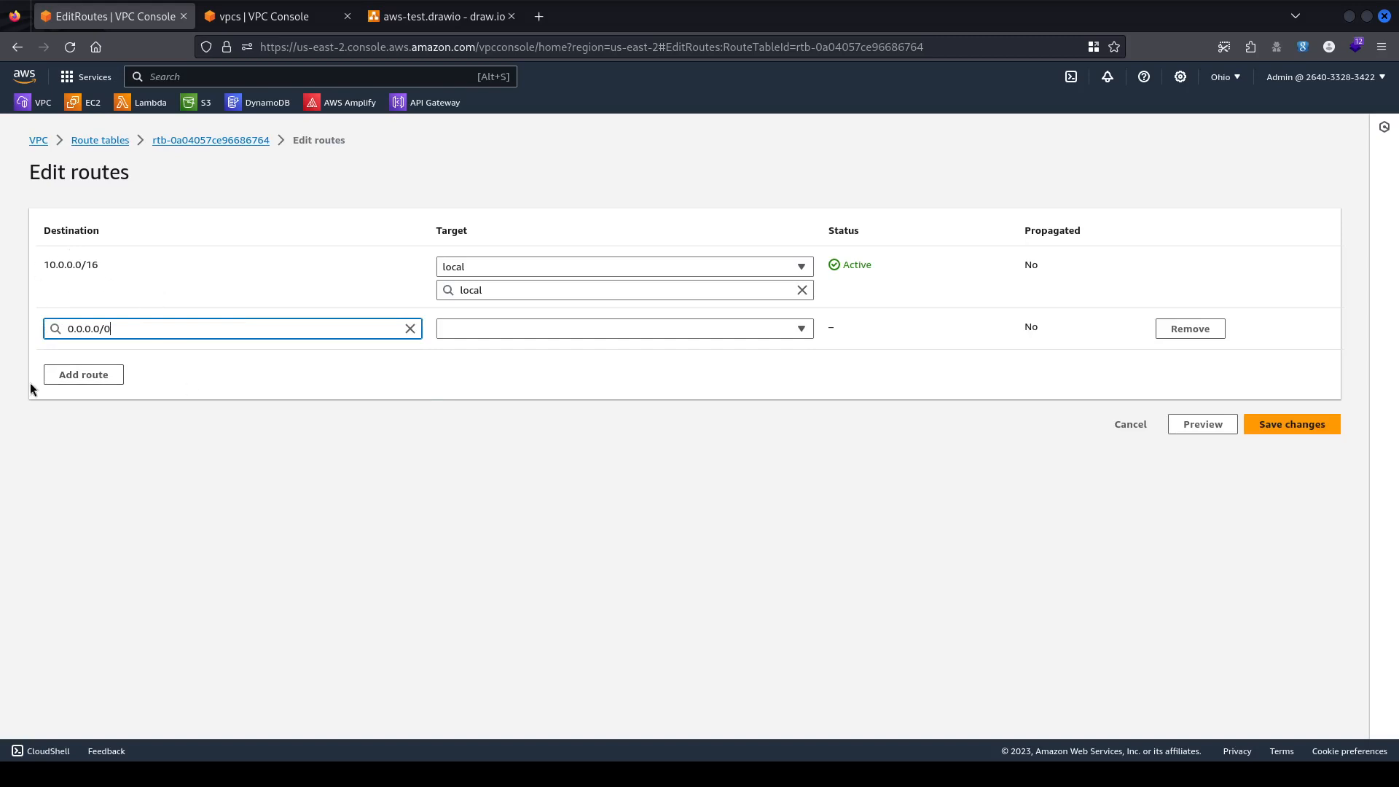
pyautogui.moveTo(43, 264); pyautogui.dragTo(109, 267)
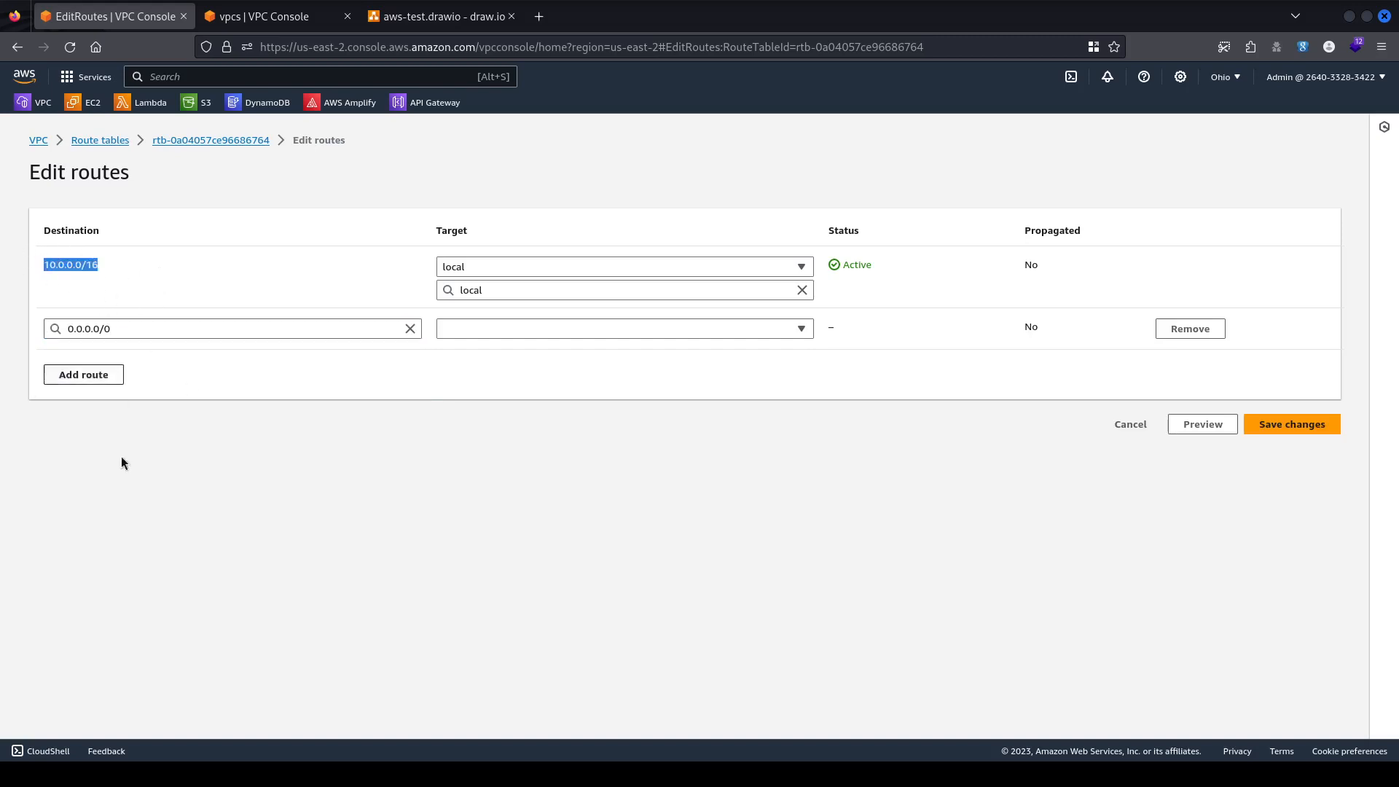
pyautogui.click(610, 331)
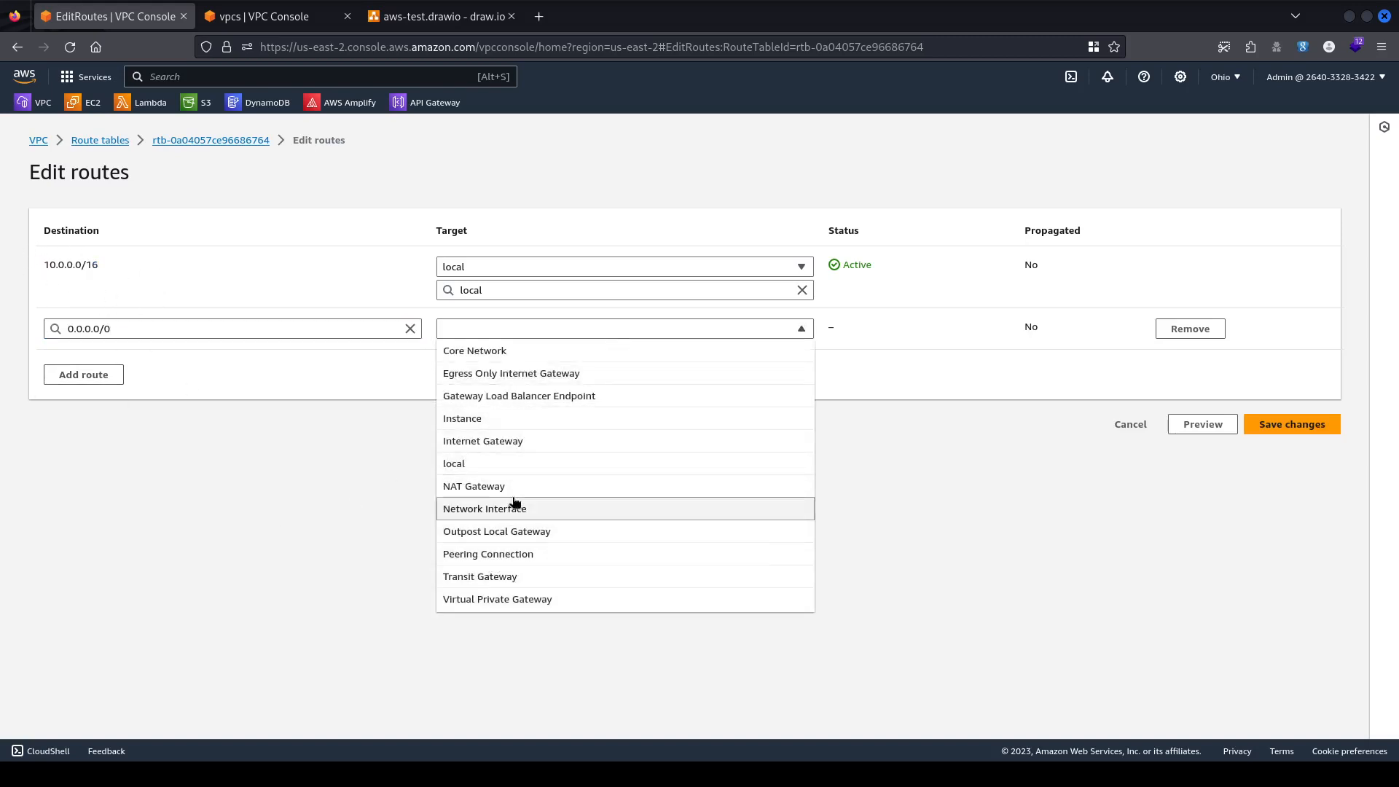
pyautogui.click(786, 513)
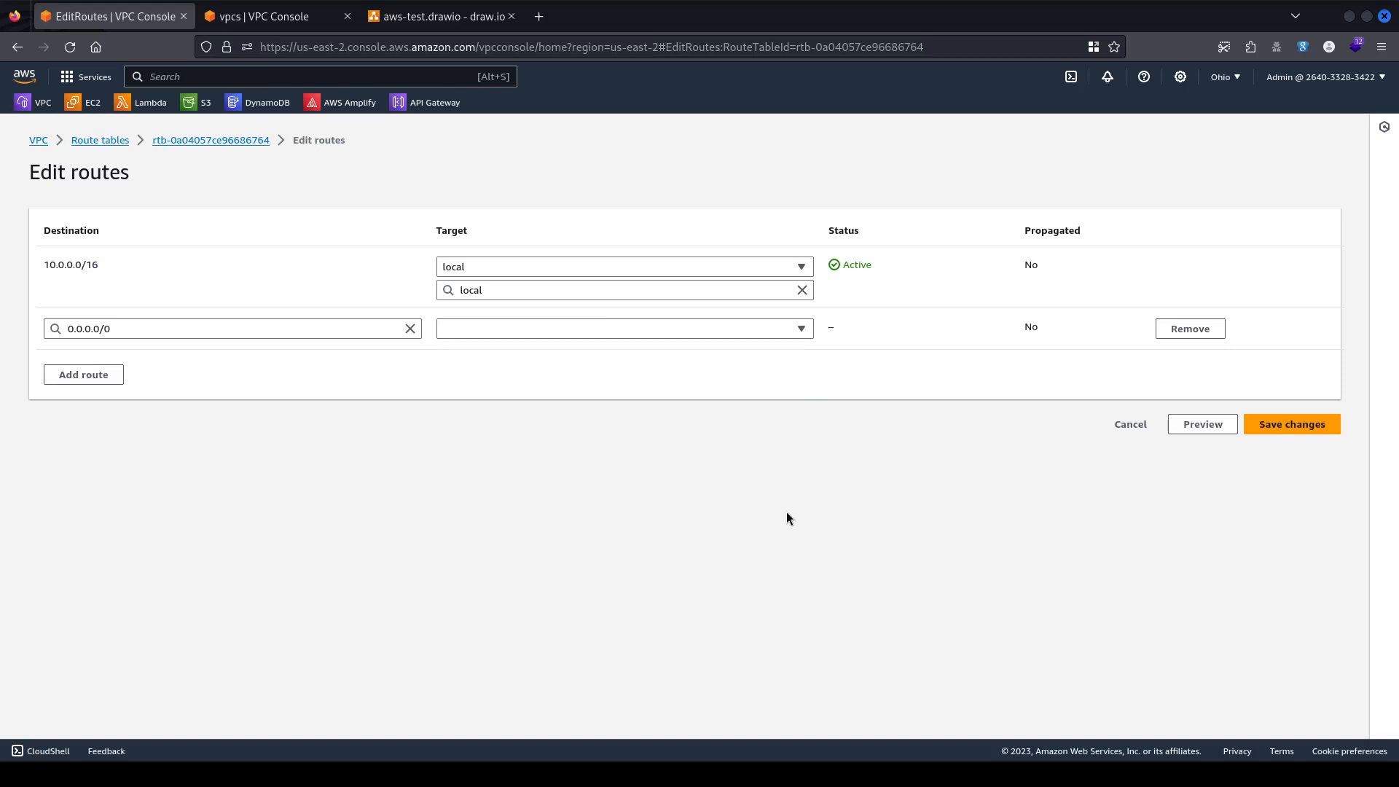
pyautogui.click(1159, 328)
# Consult the VPC overview and architecture diagram, then cancel the route edit without saving.
pyautogui.click(277, 16)
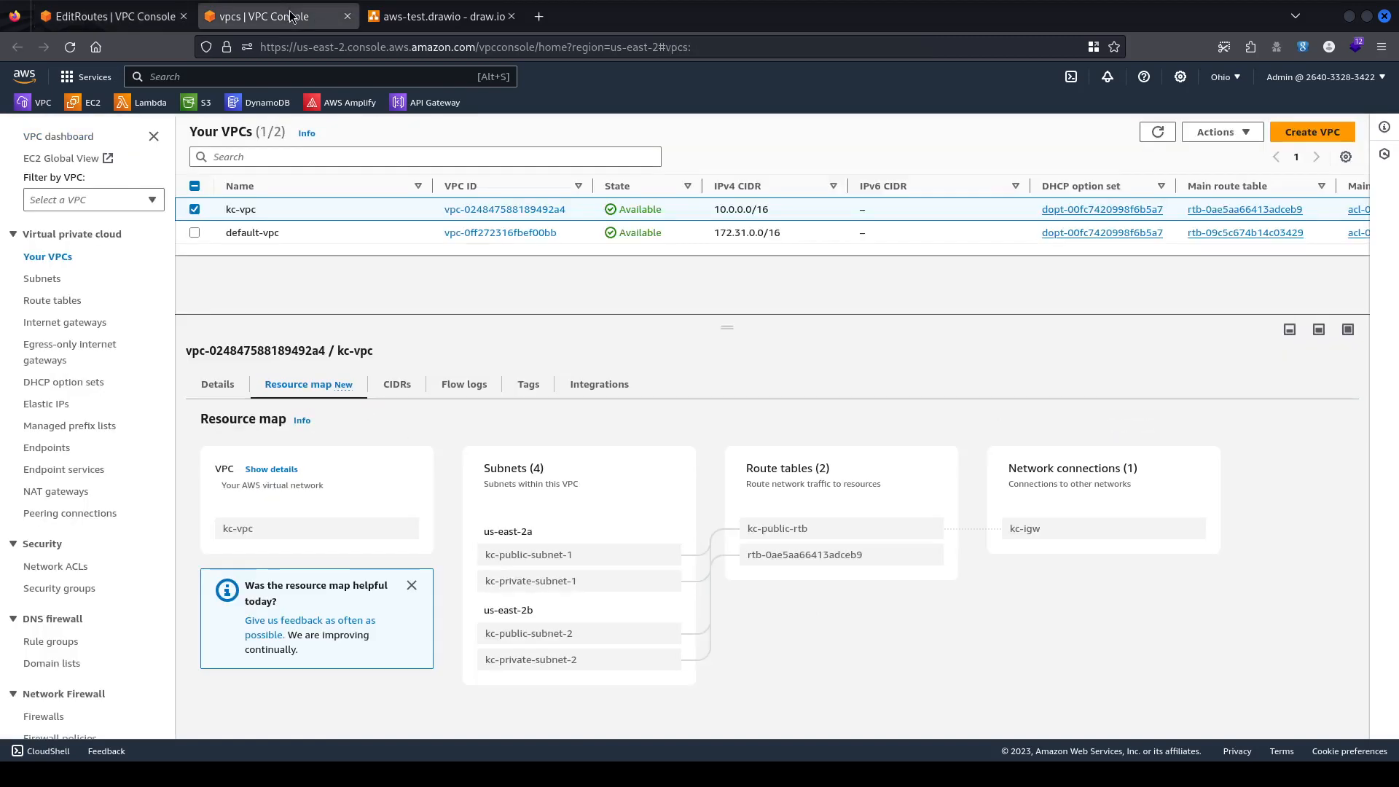
pyautogui.click(446, 20)
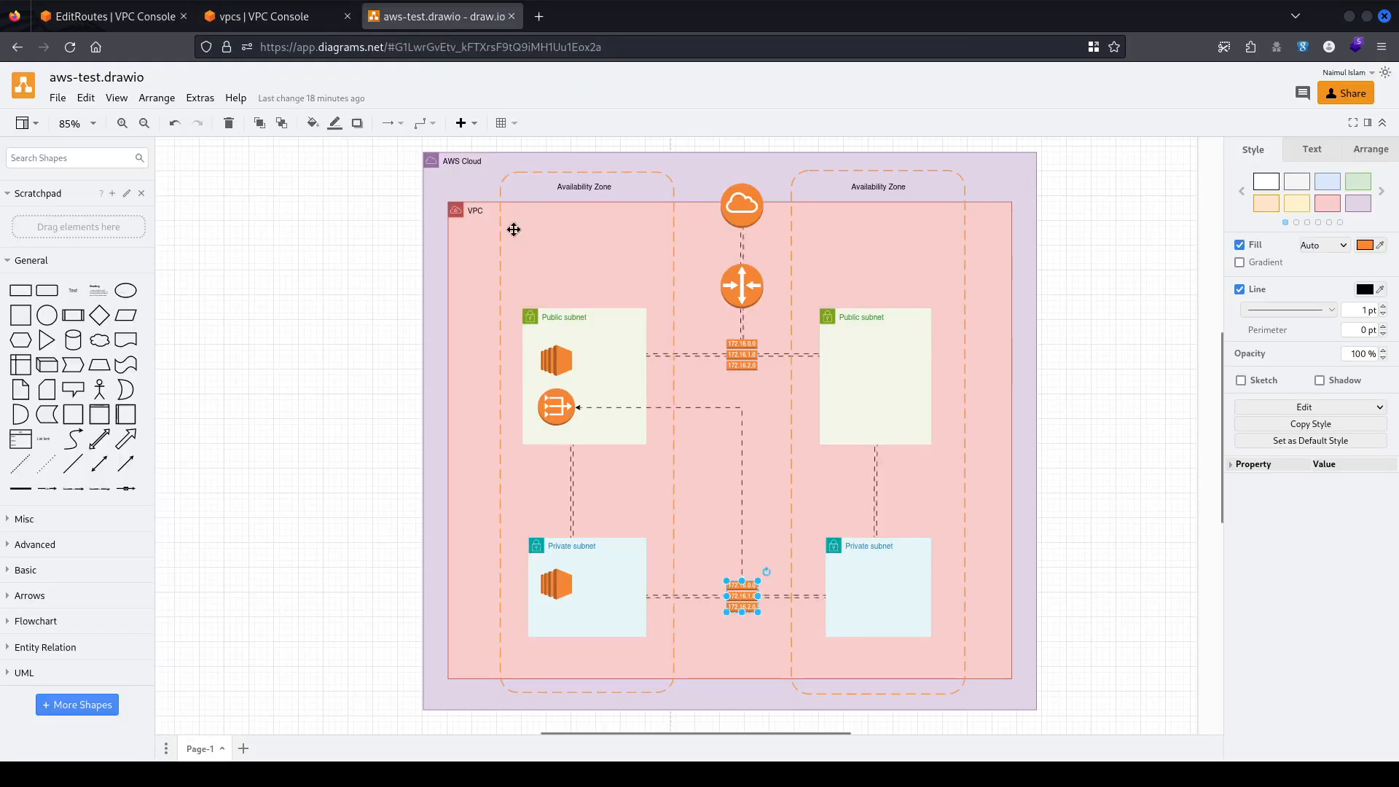
pyautogui.click(547, 413)
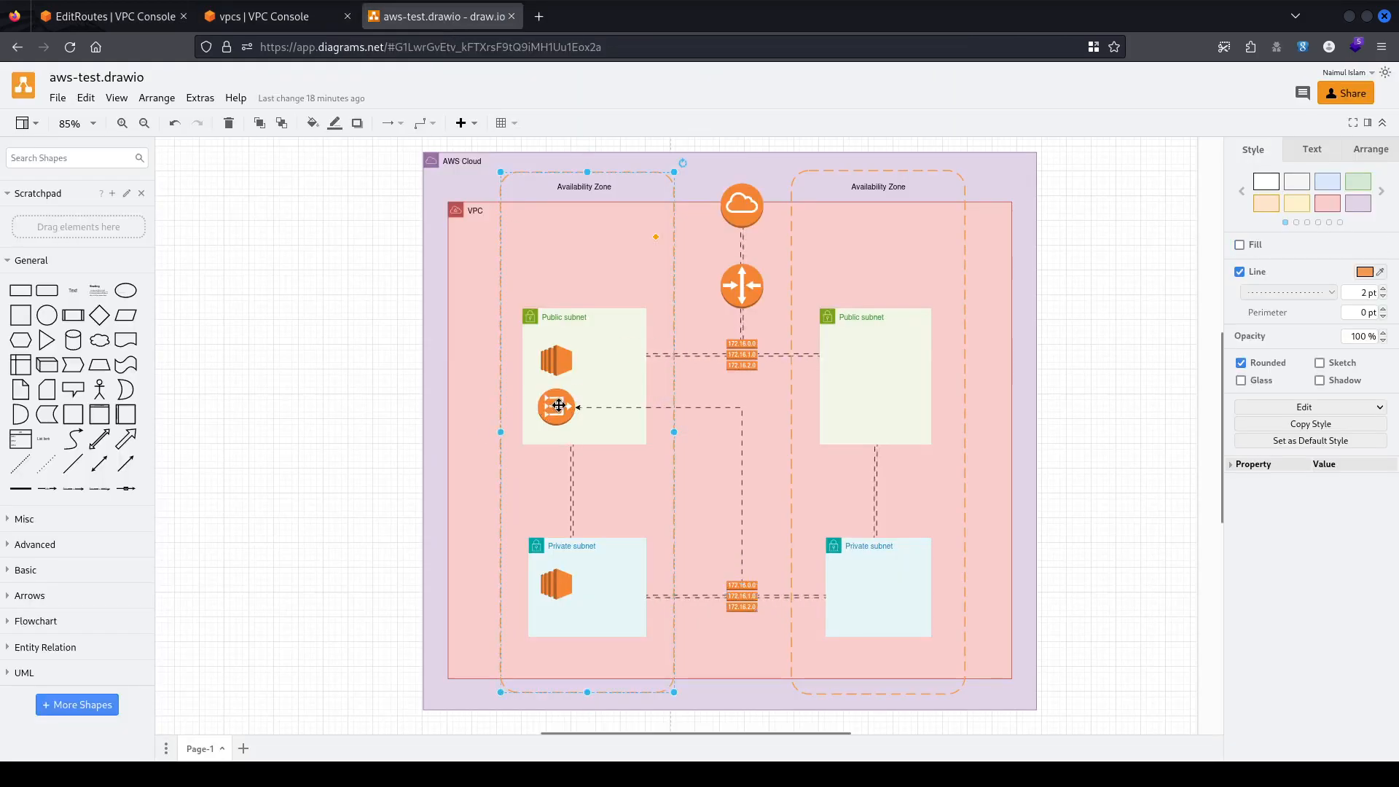
pyautogui.click(110, 16)
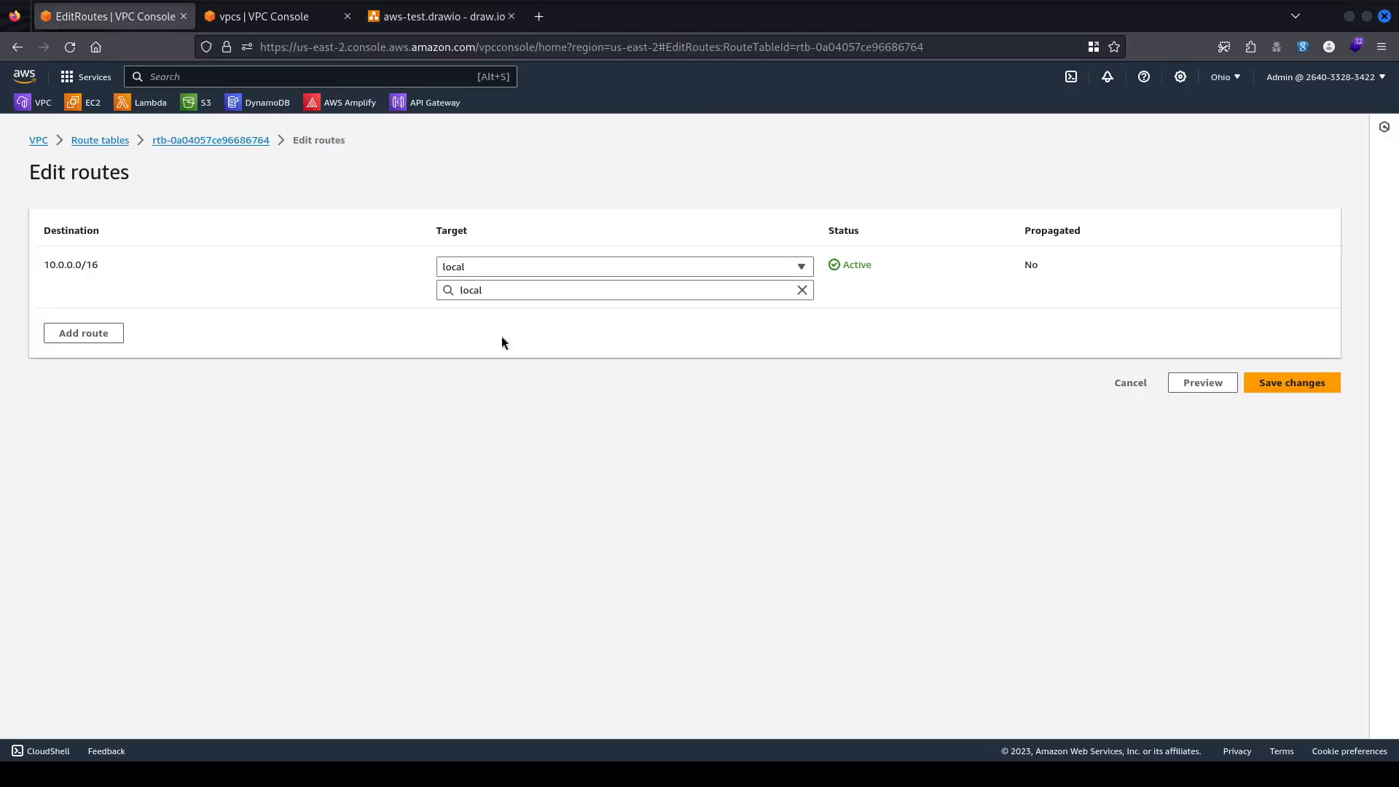
pyautogui.click(1285, 387)
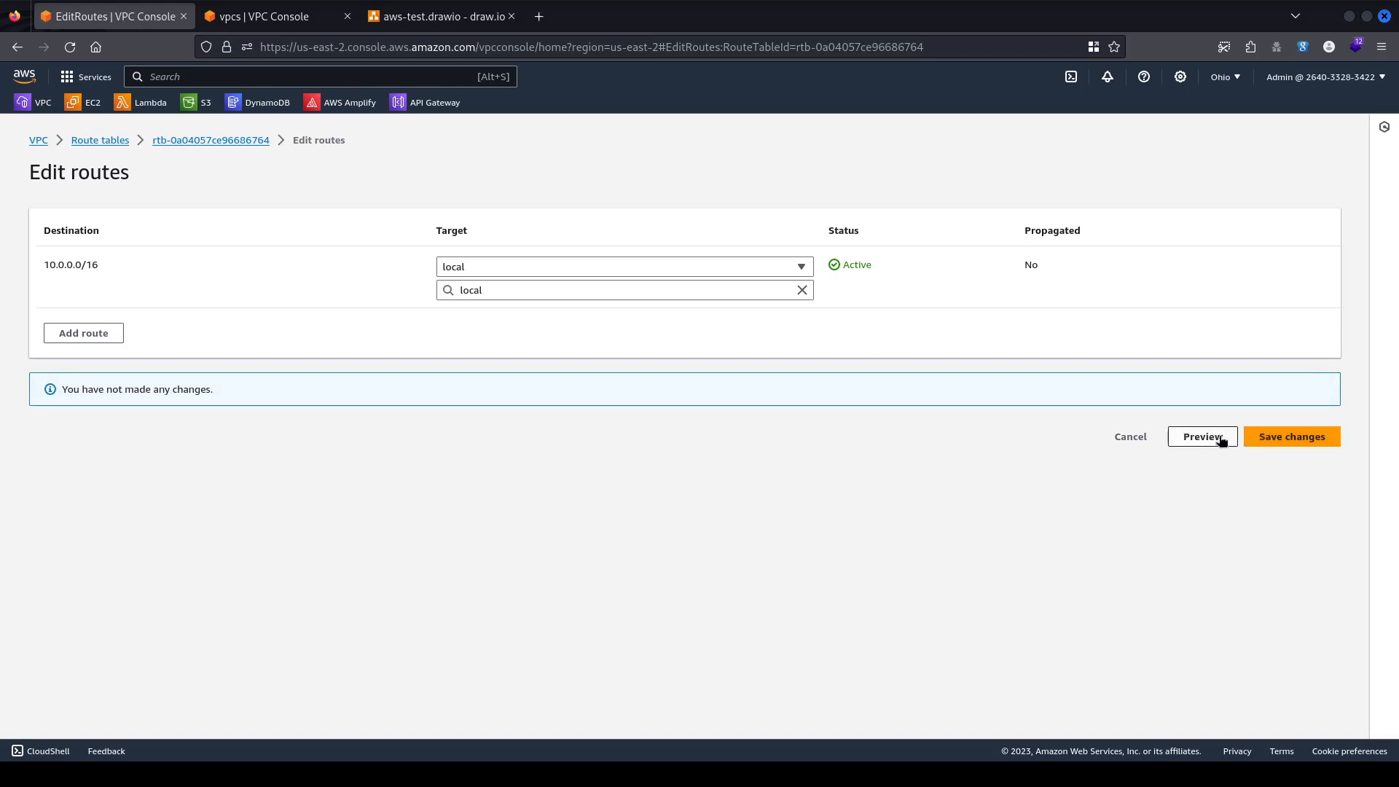
pyautogui.click(1129, 437)
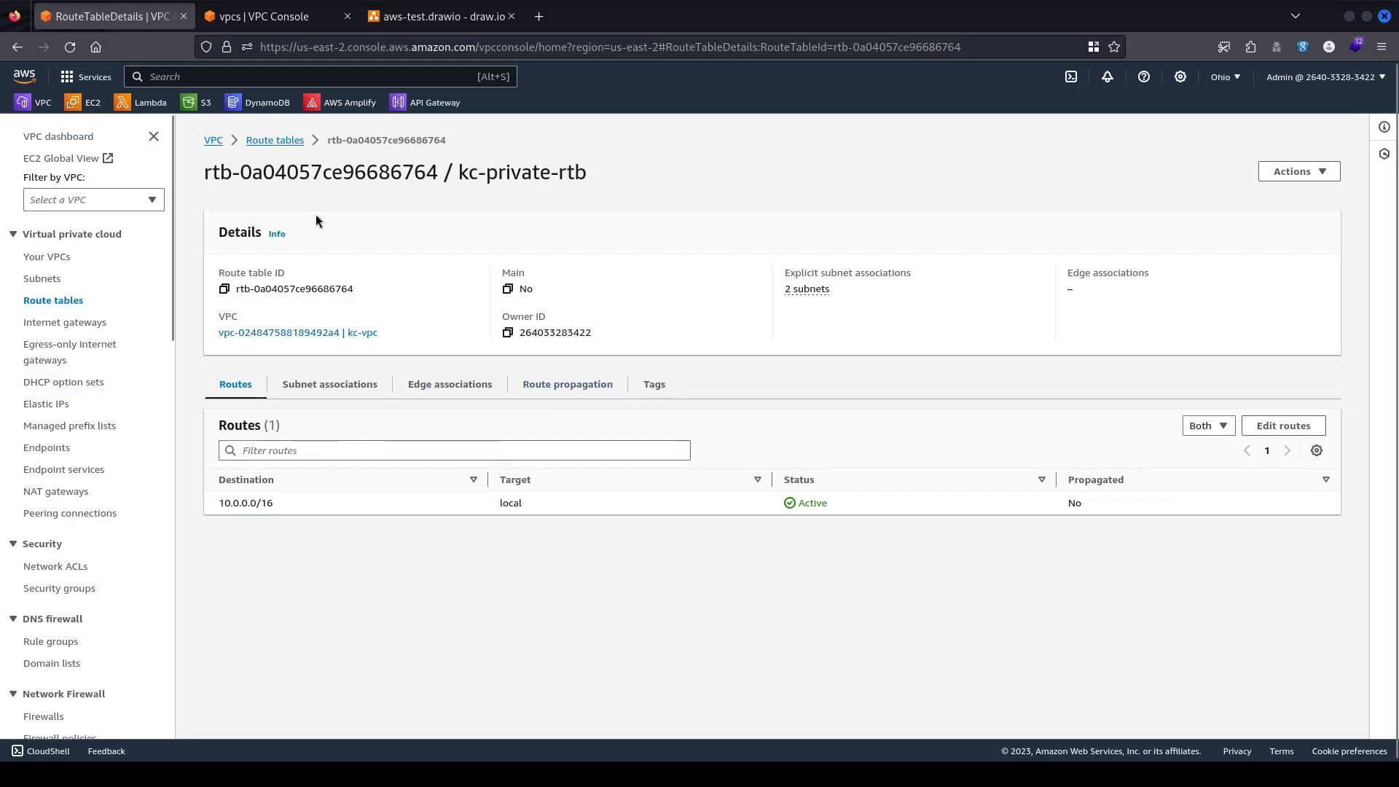
# Switch between the kc-private-rtb page and Your VPCs, ending on kc-vpc's resource map.
pyautogui.click(232, 14)
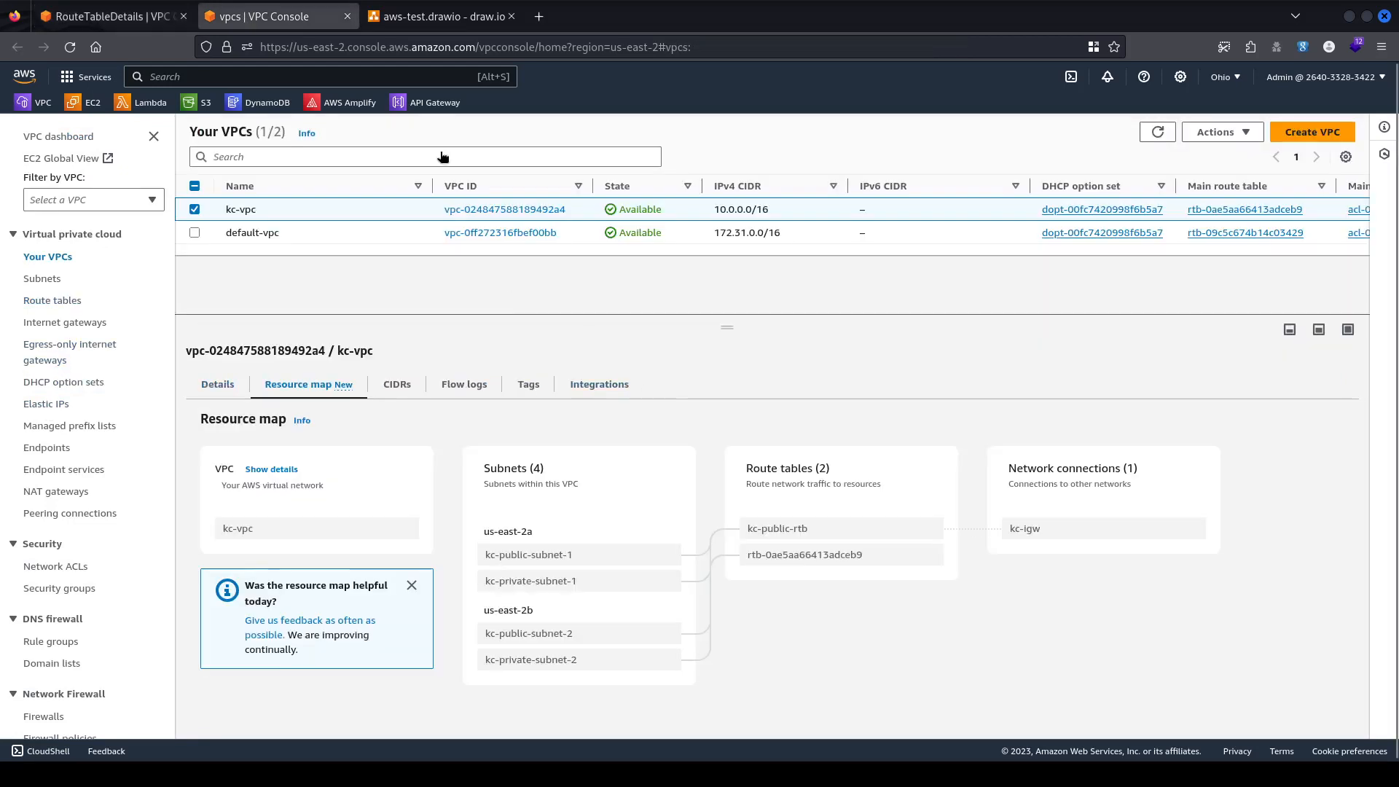
pyautogui.click(136, 16)
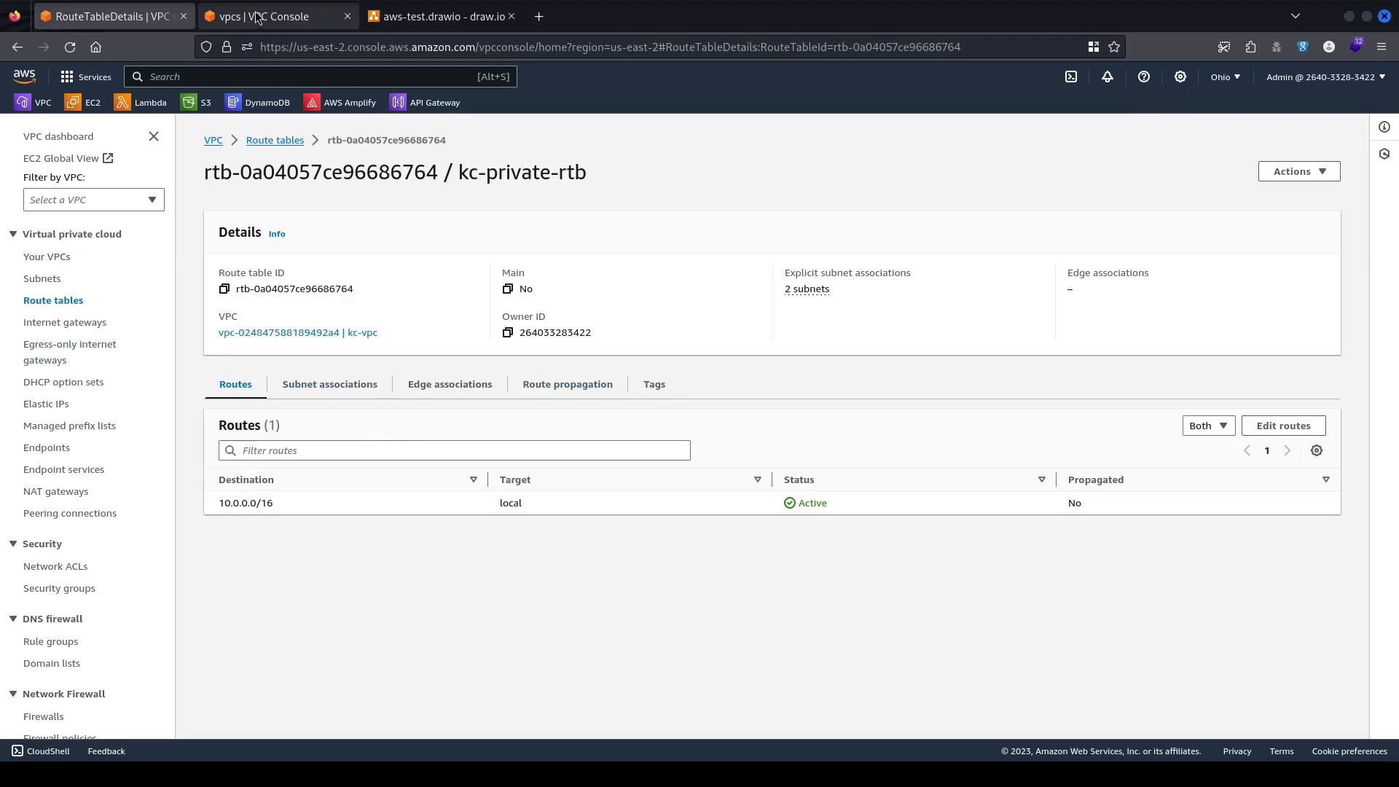
pyautogui.click(256, 16)
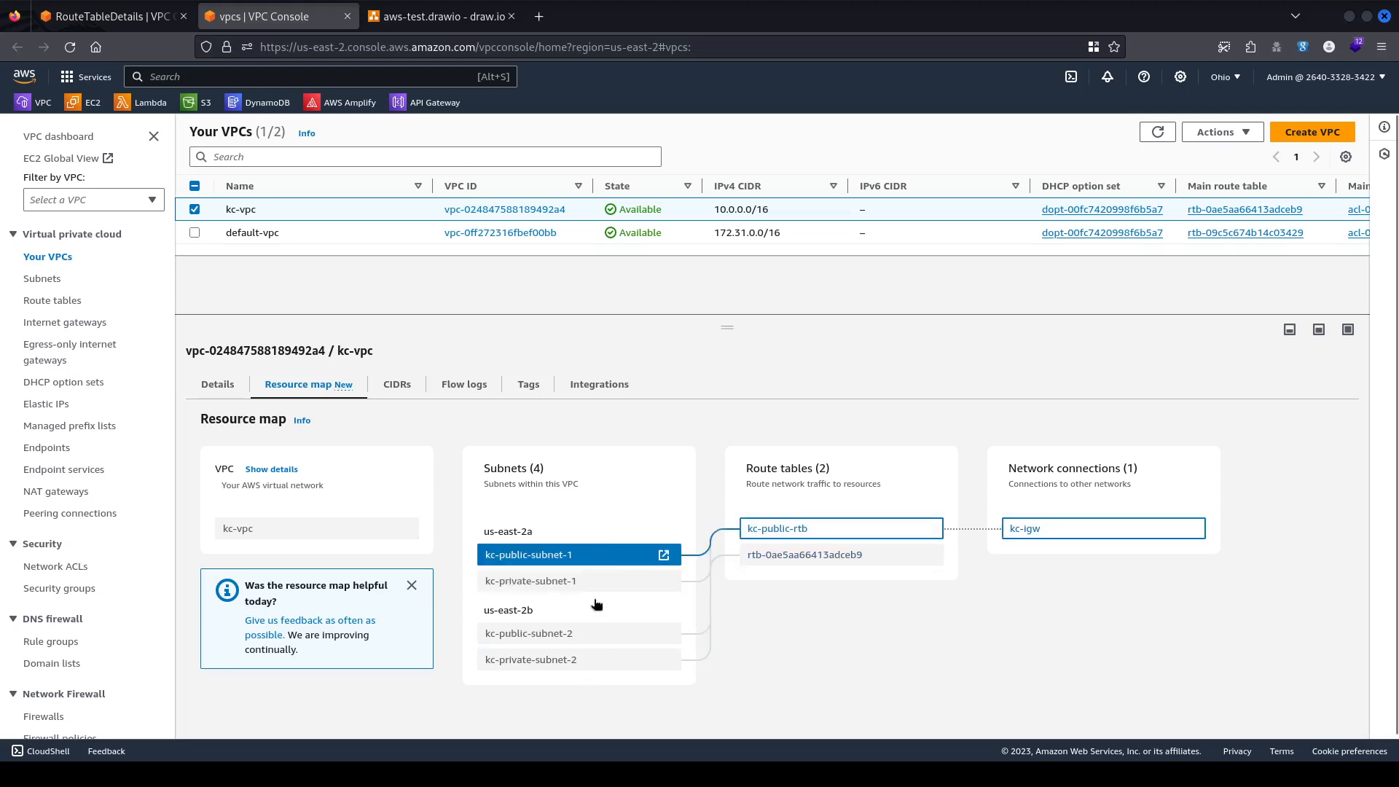
# Open the EC2 console in a new tab and begin launching an instance.
pyautogui.click(149, 19)
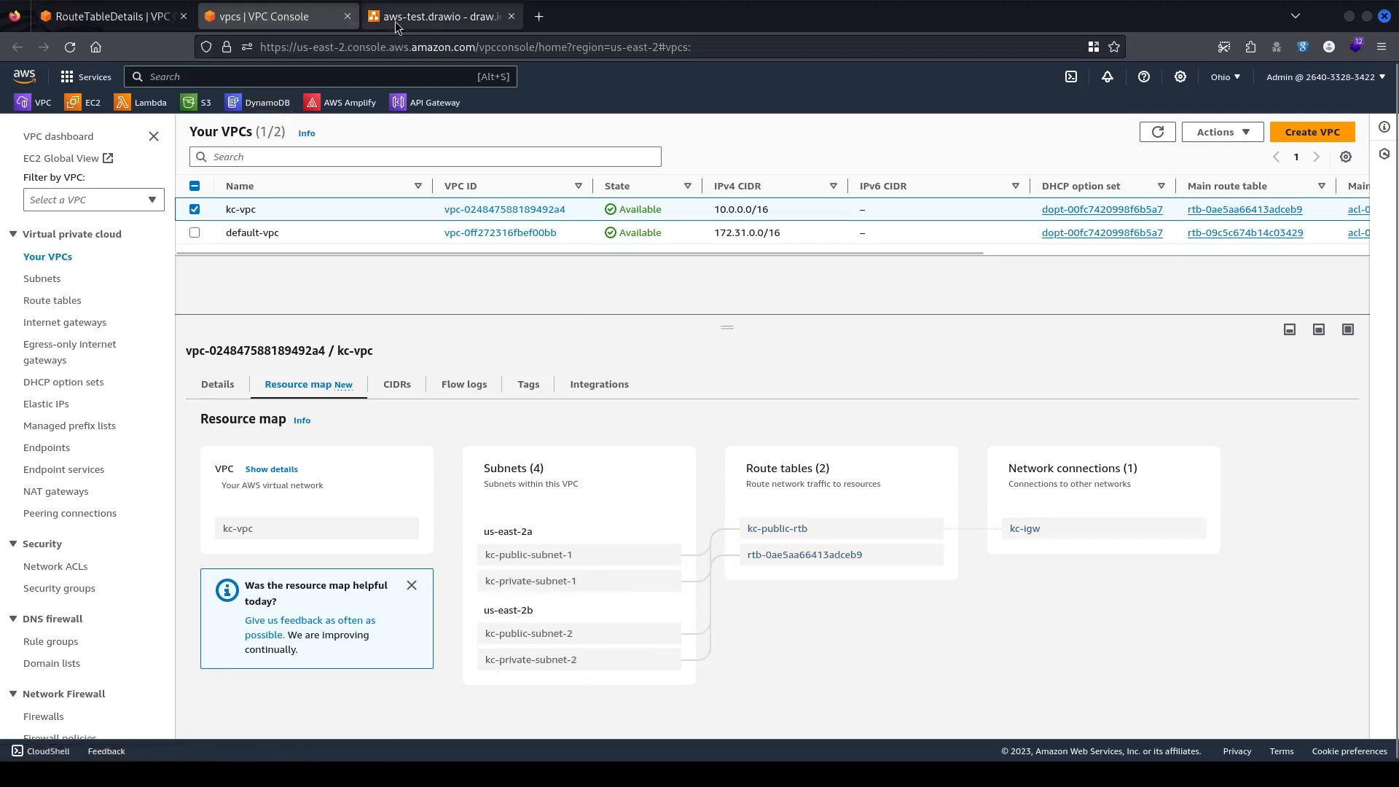
pyautogui.click(255, 17)
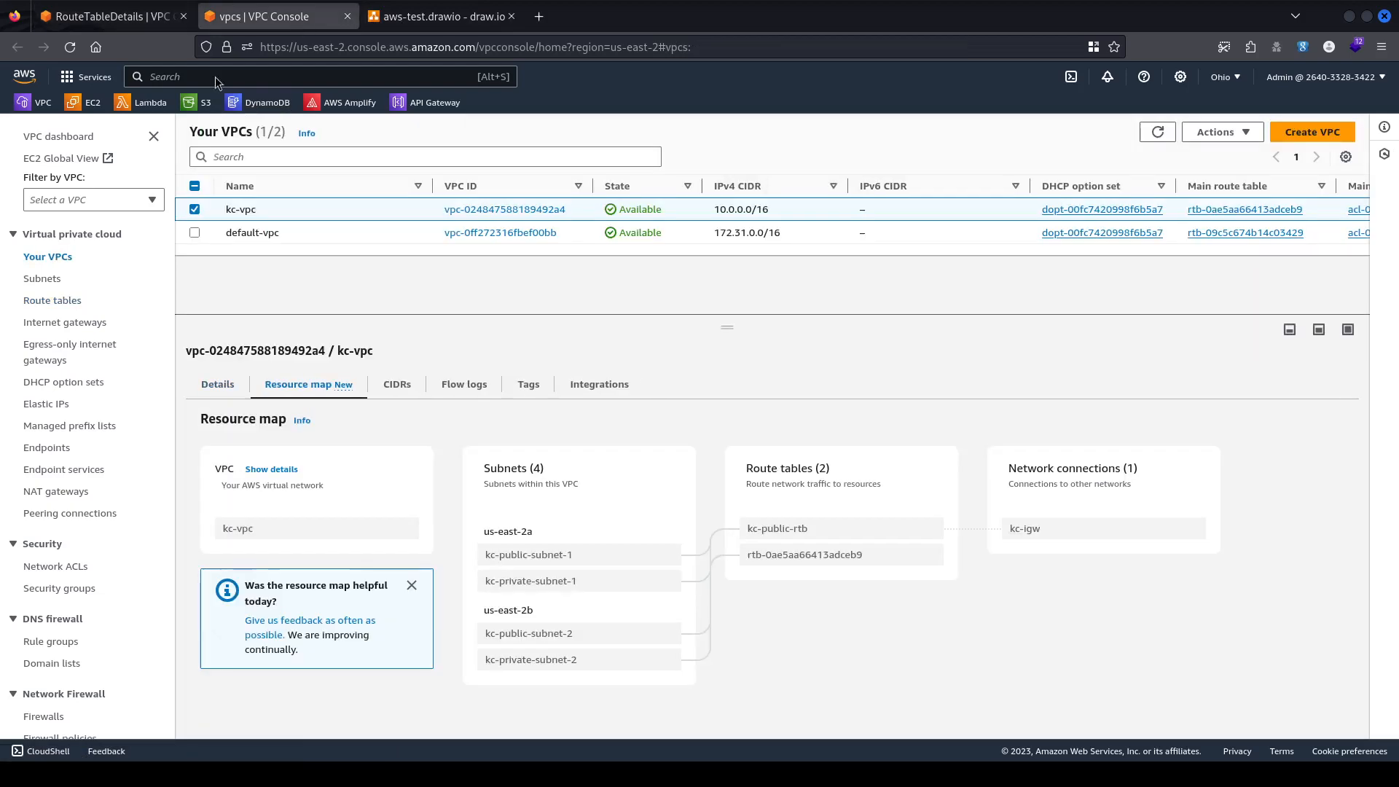
pyautogui.middleClick(93, 104)
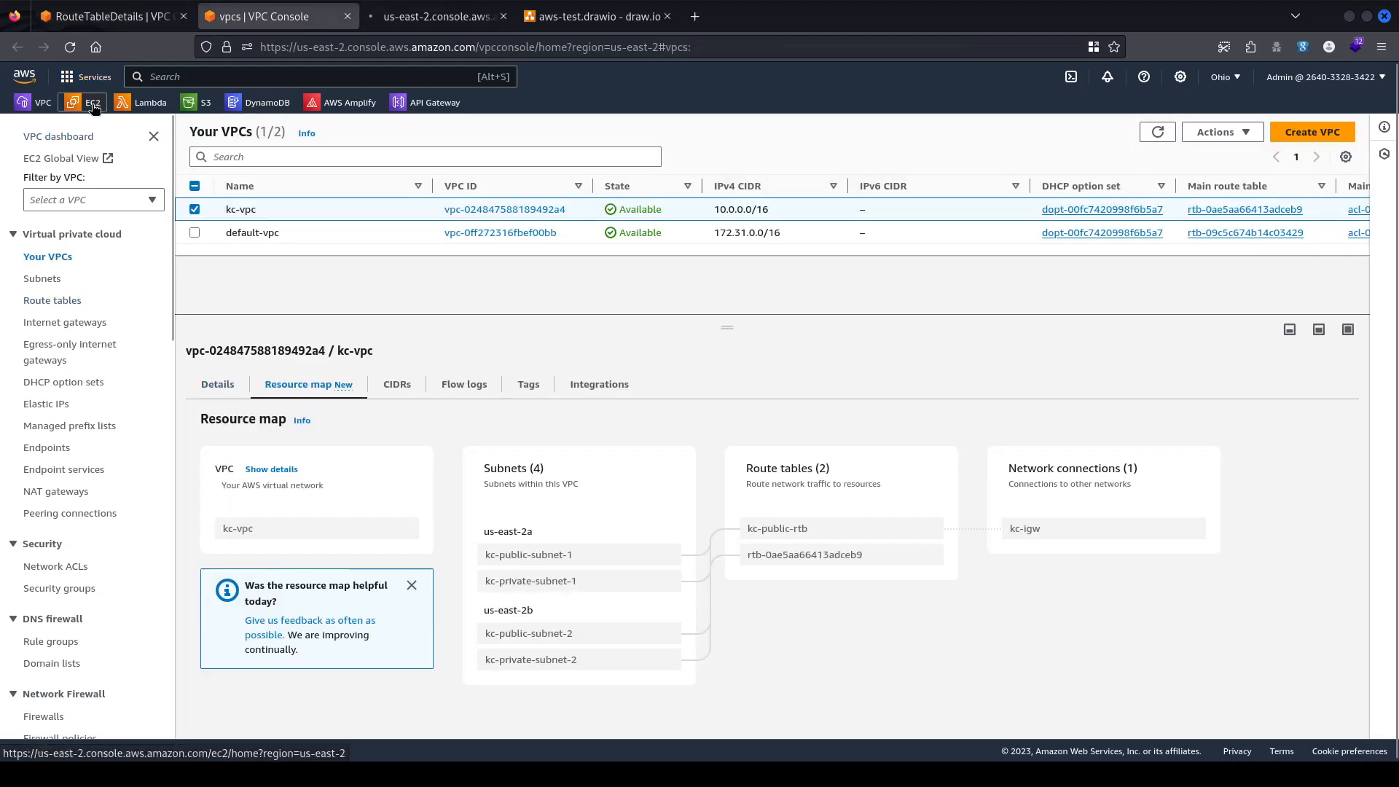
pyautogui.click(451, 16)
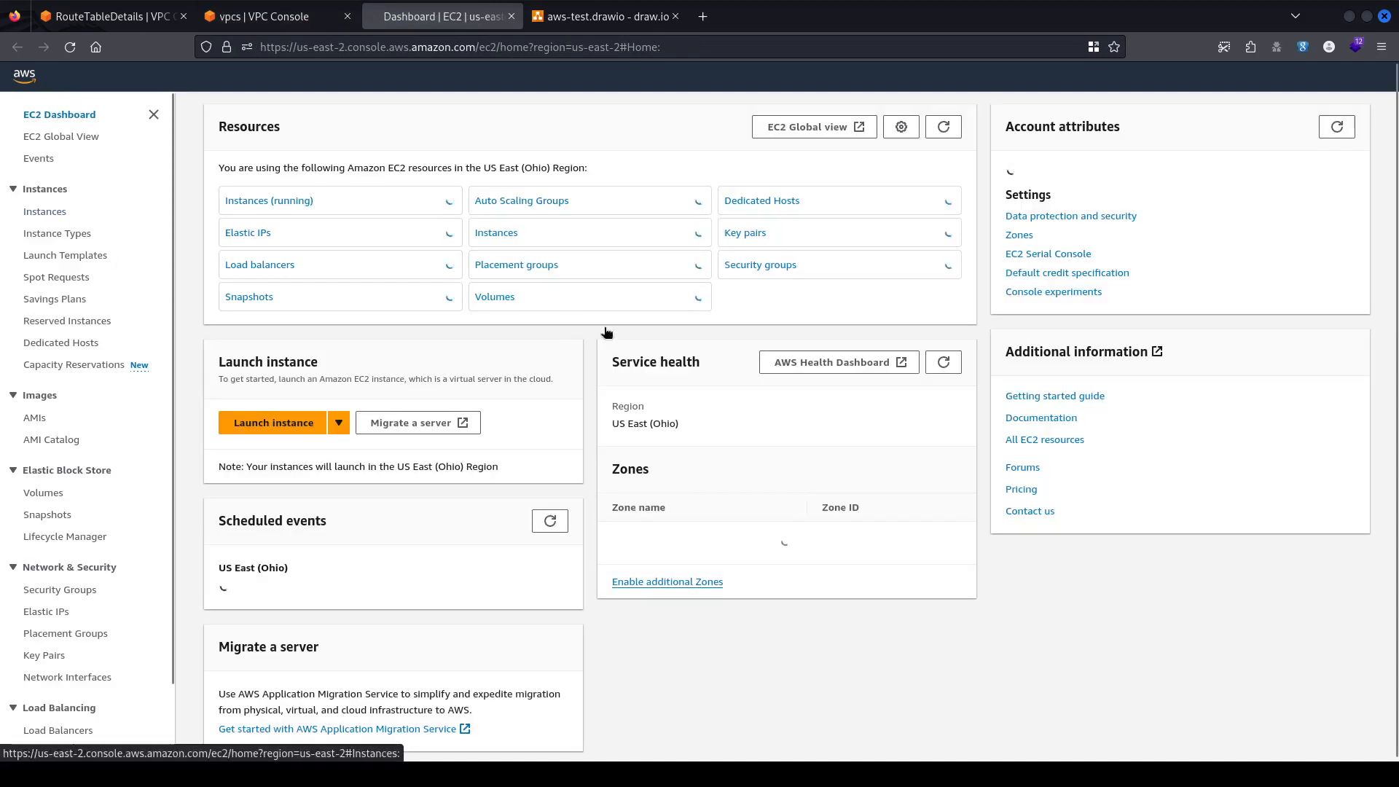
pyautogui.click(277, 424)
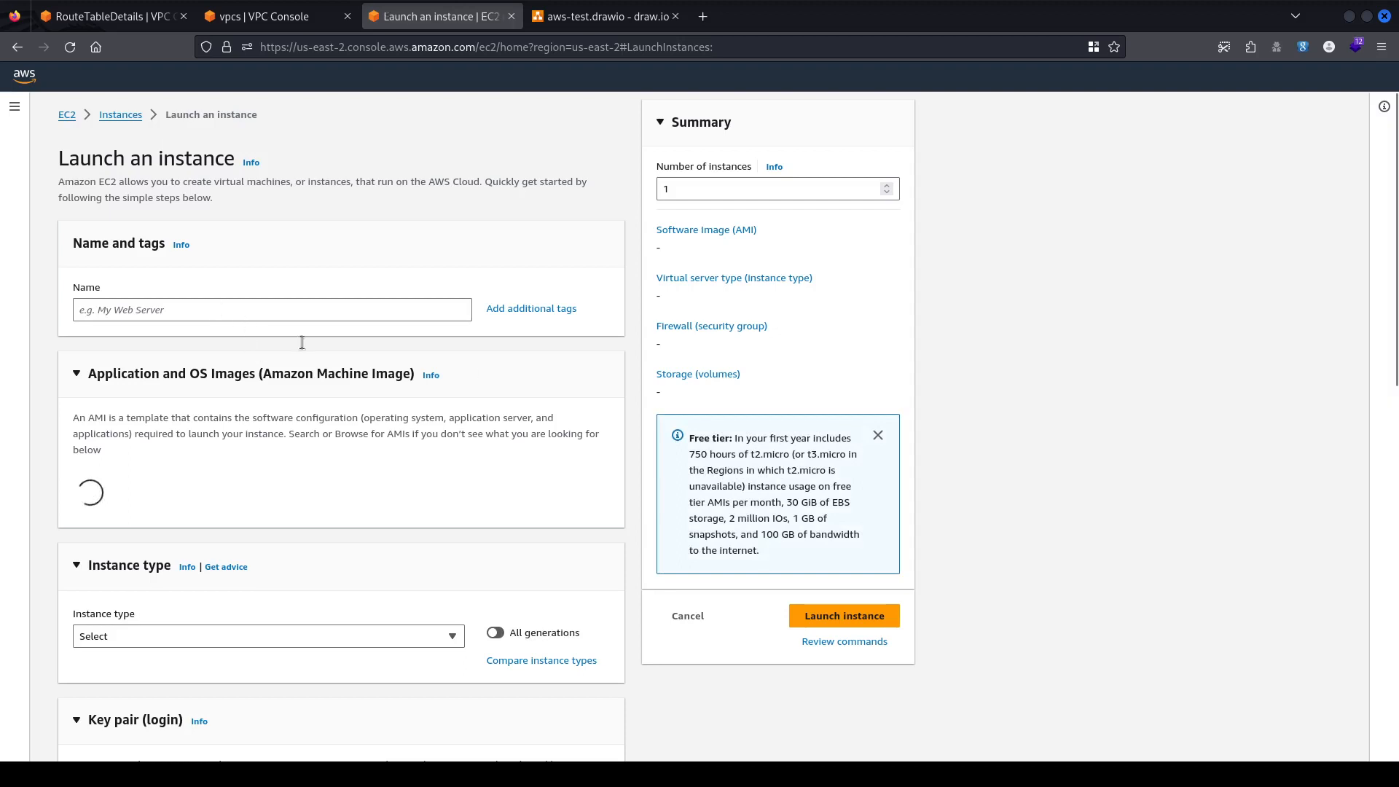
# Name the instance kc-public-ec2 and choose the Ubuntu Server 22.04 LTS image.
pyautogui.write('kc')
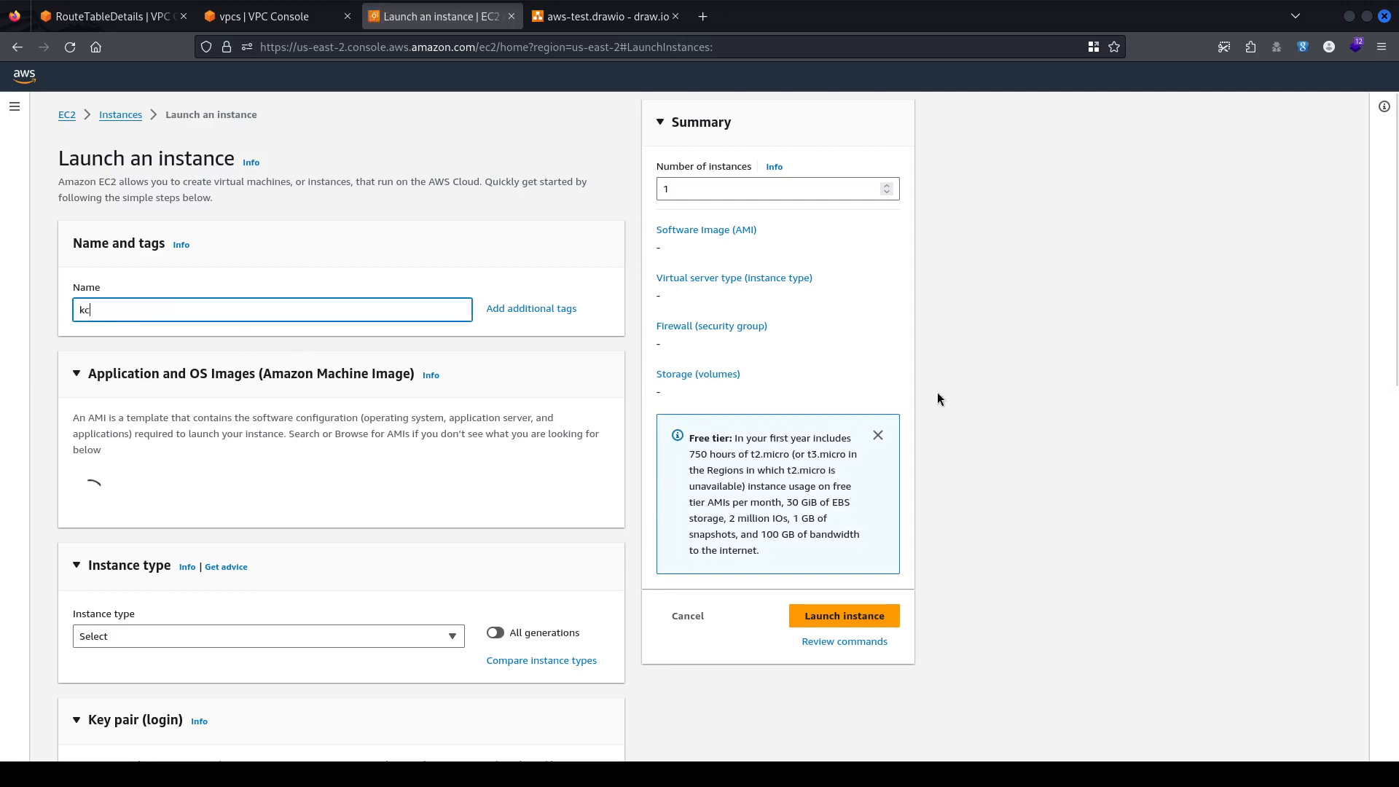
pyautogui.write('-p')
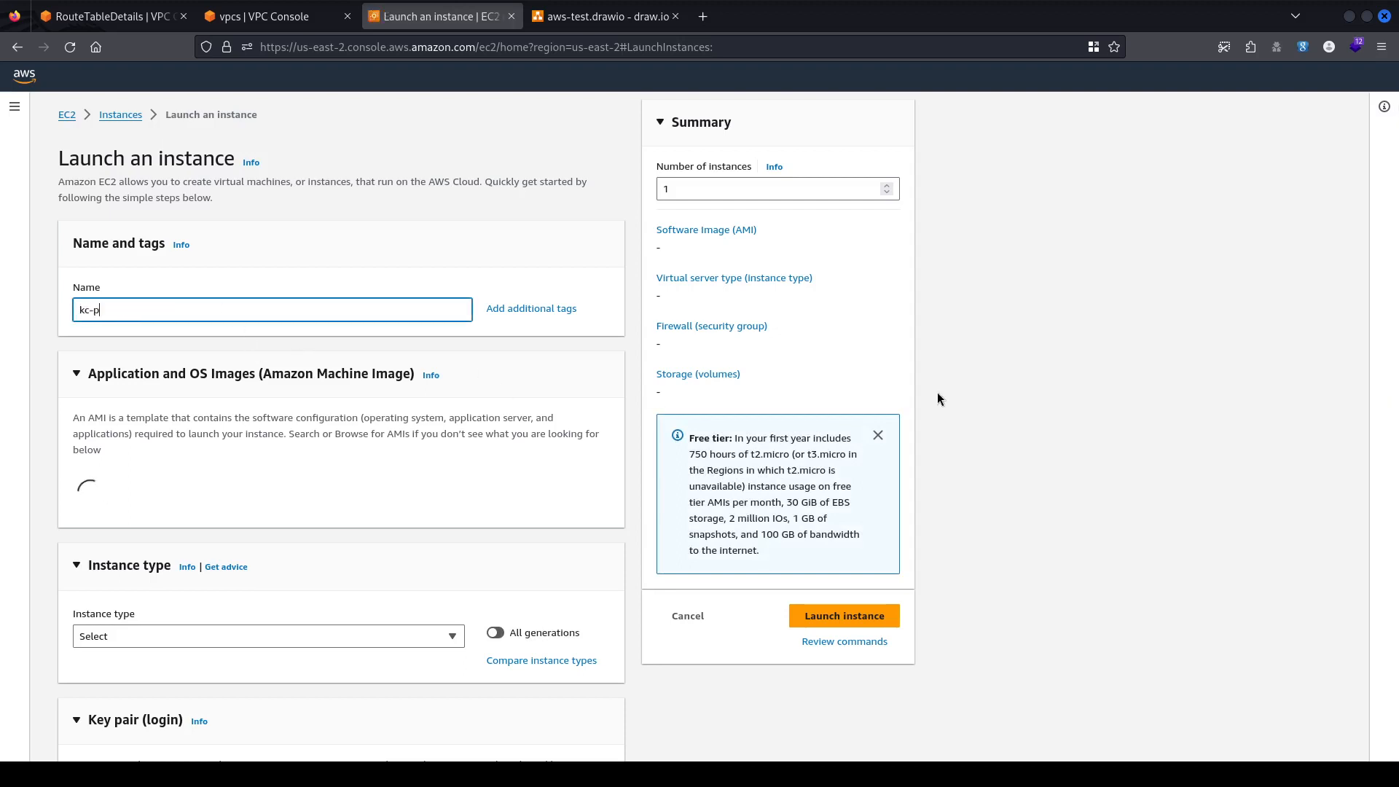
pyautogui.write('ublic-e')
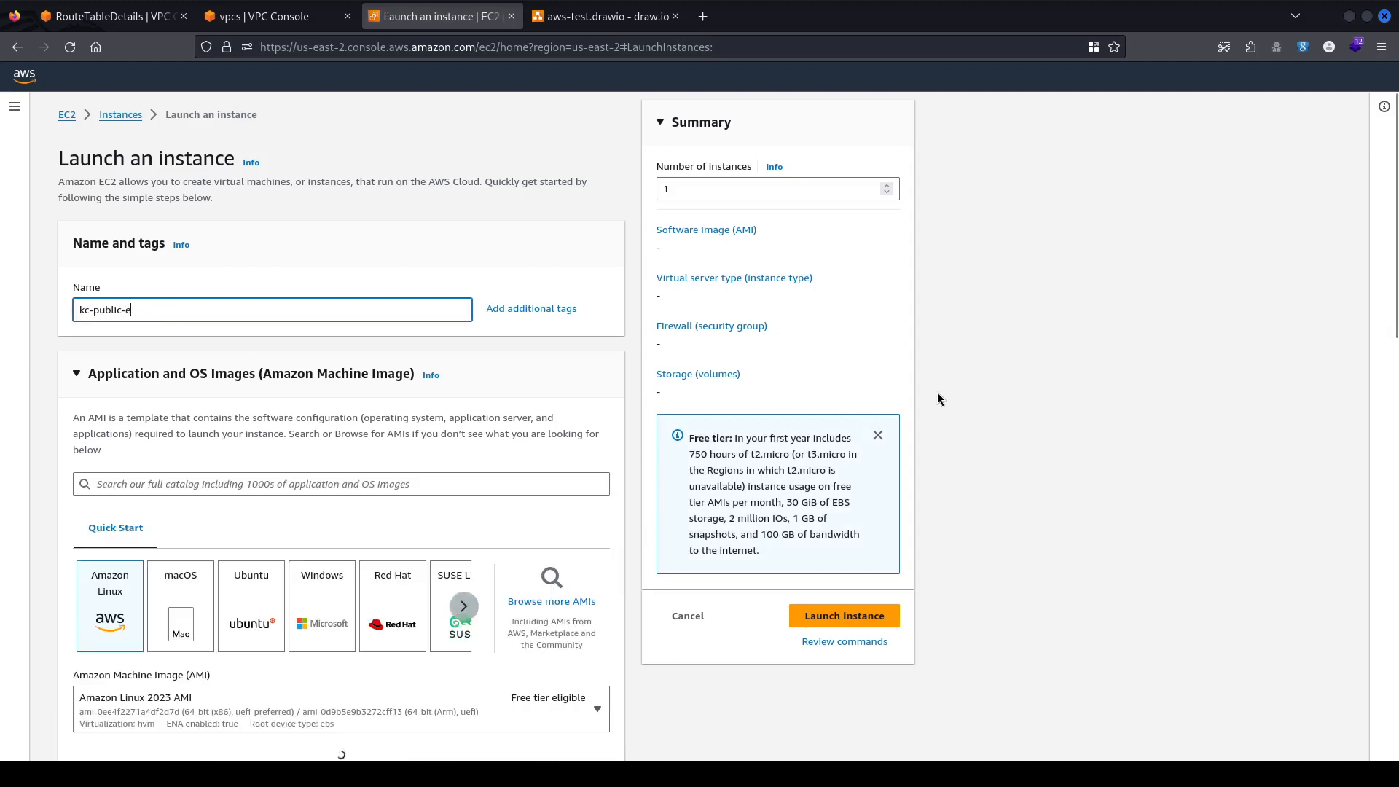
pyautogui.write('c2')
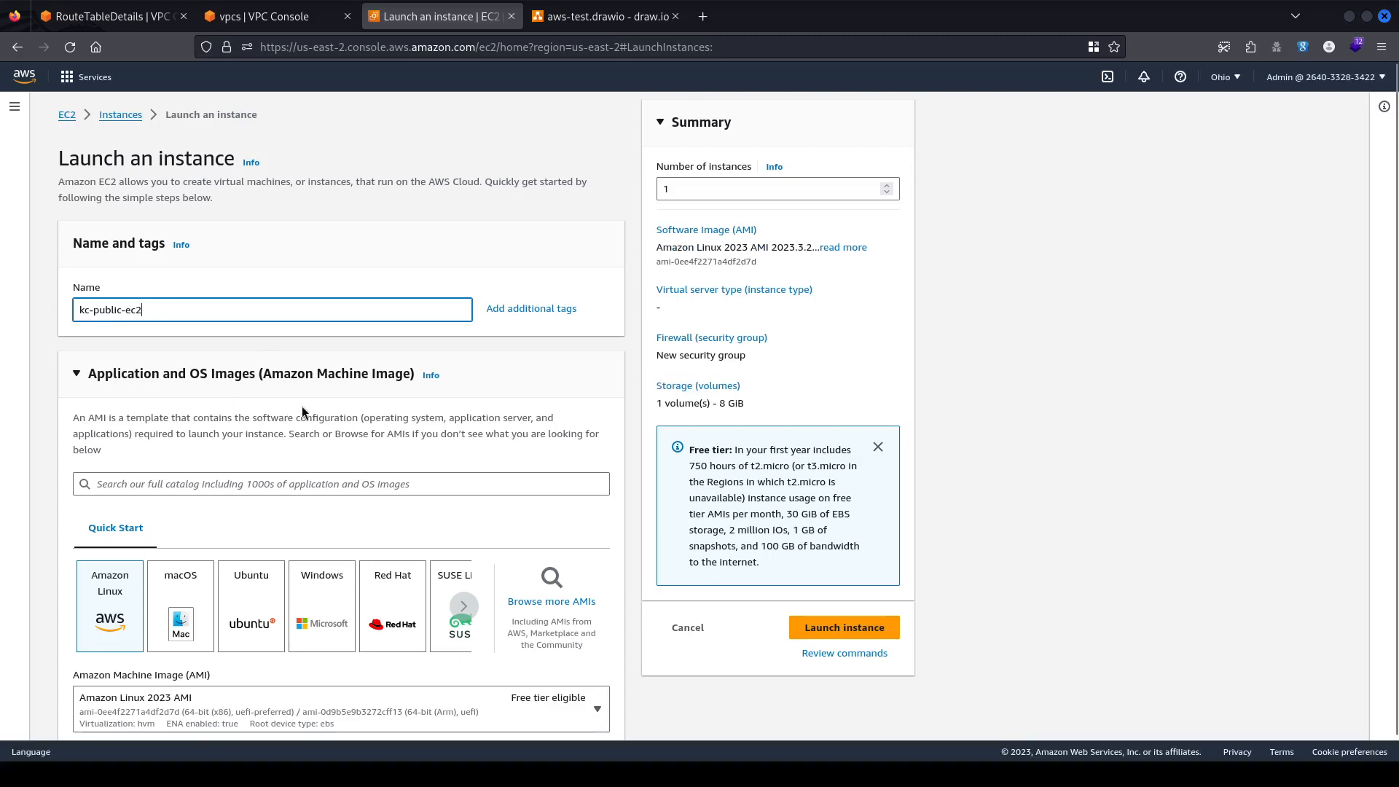
pyautogui.scroll(-3, 149, 314)
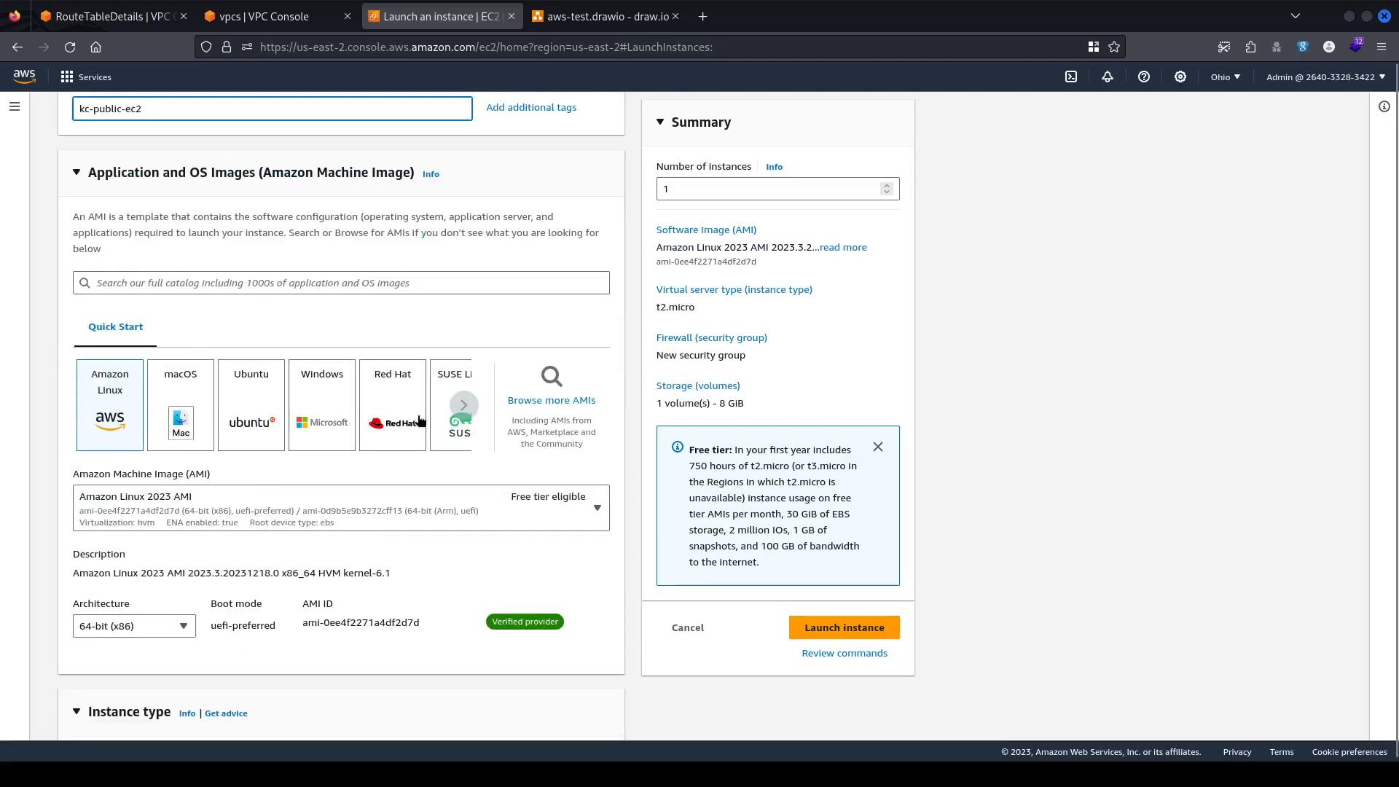
pyautogui.click(307, 228)
pyautogui.scroll(-5, 322, 375)
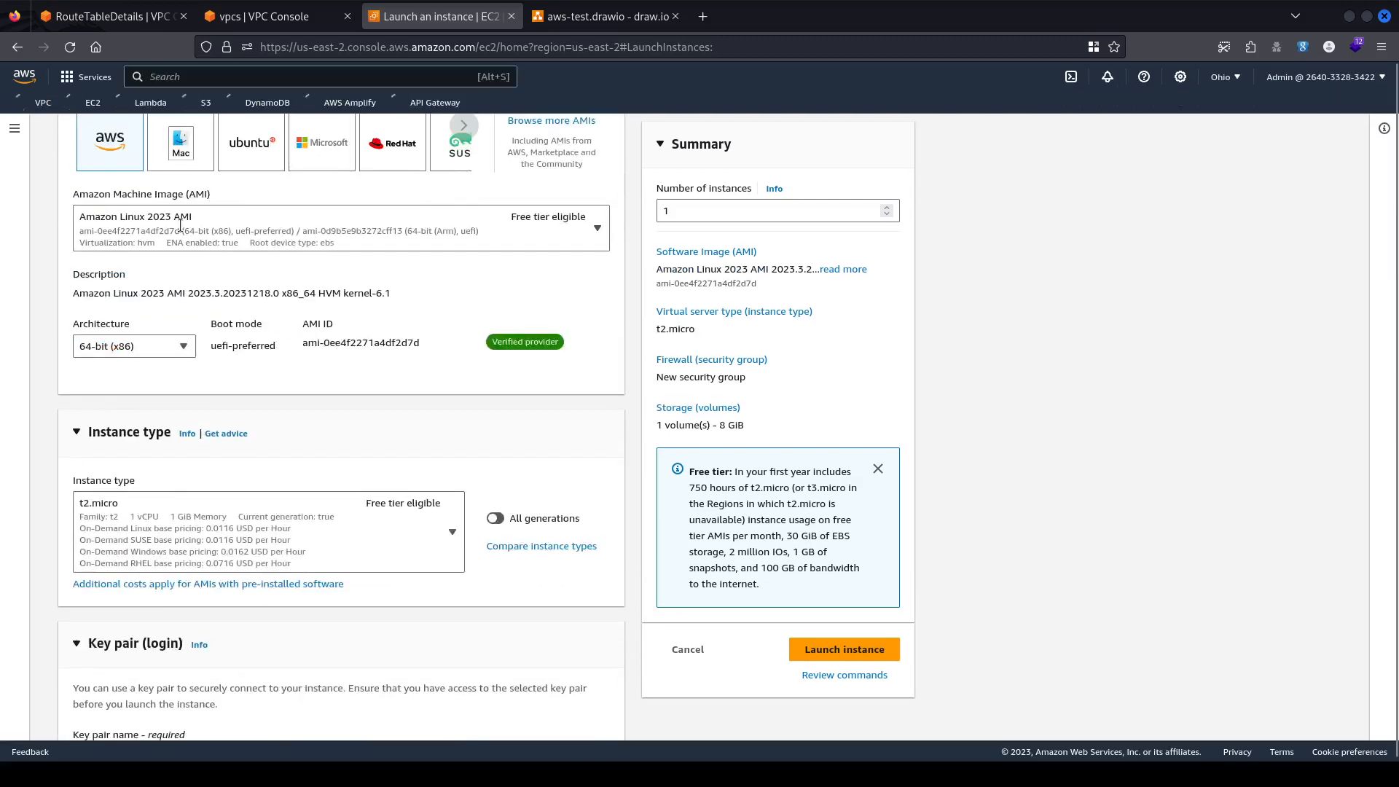
pyautogui.scroll(4, 259, 339)
pyautogui.click(258, 339)
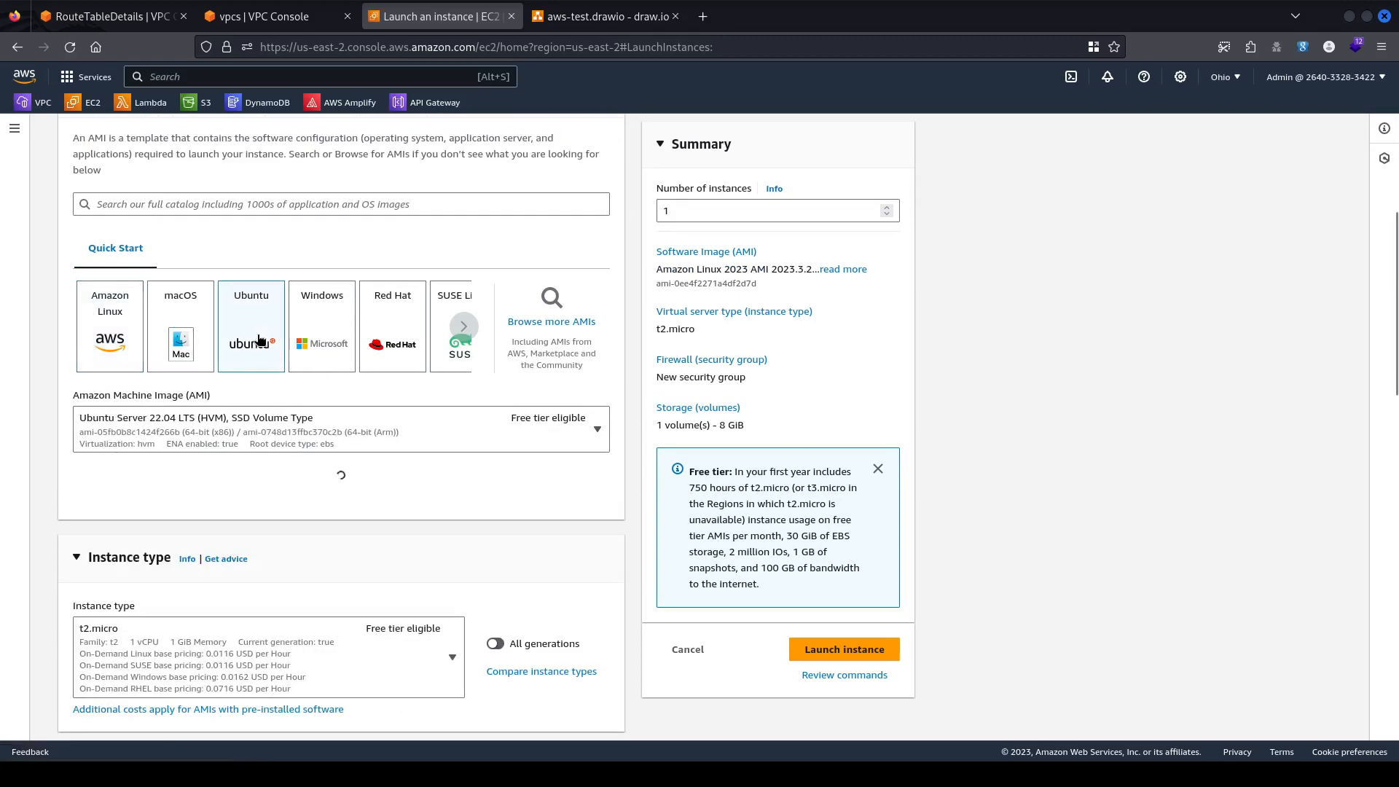
pyautogui.scroll(-2, 295, 432)
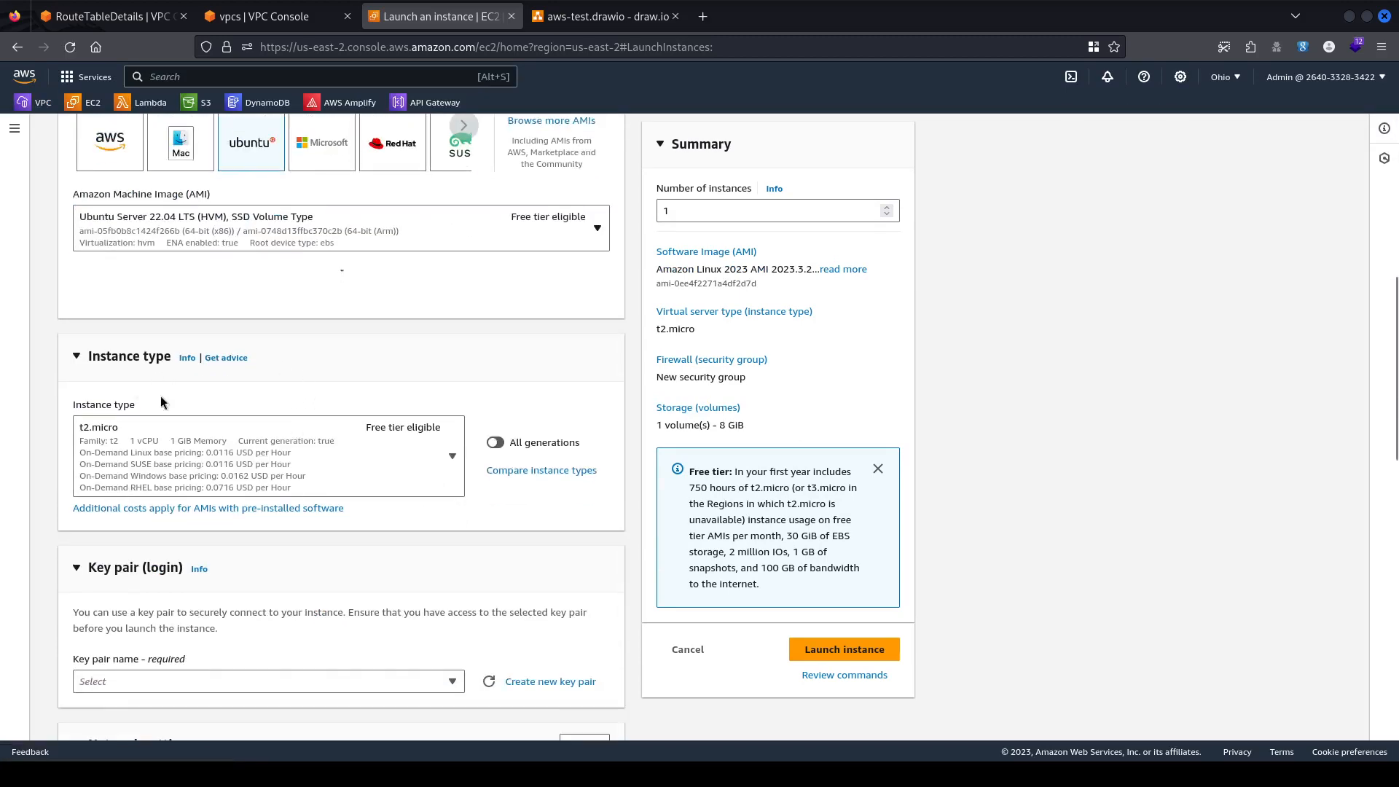
pyautogui.scroll(-3, 257, 365)
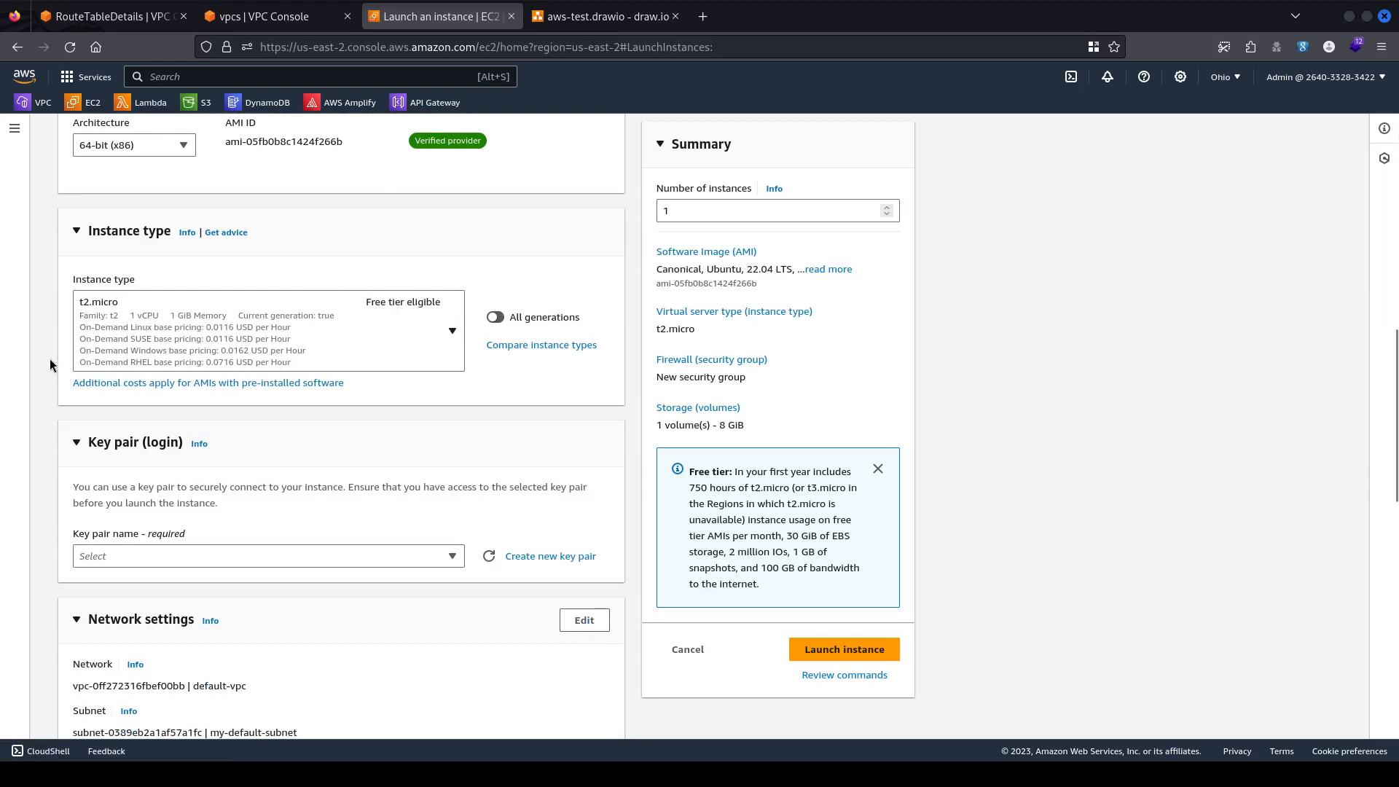
pyautogui.scroll(-2, 286, 290)
pyautogui.scroll(2, 203, 256)
pyautogui.scroll(-3, 358, 400)
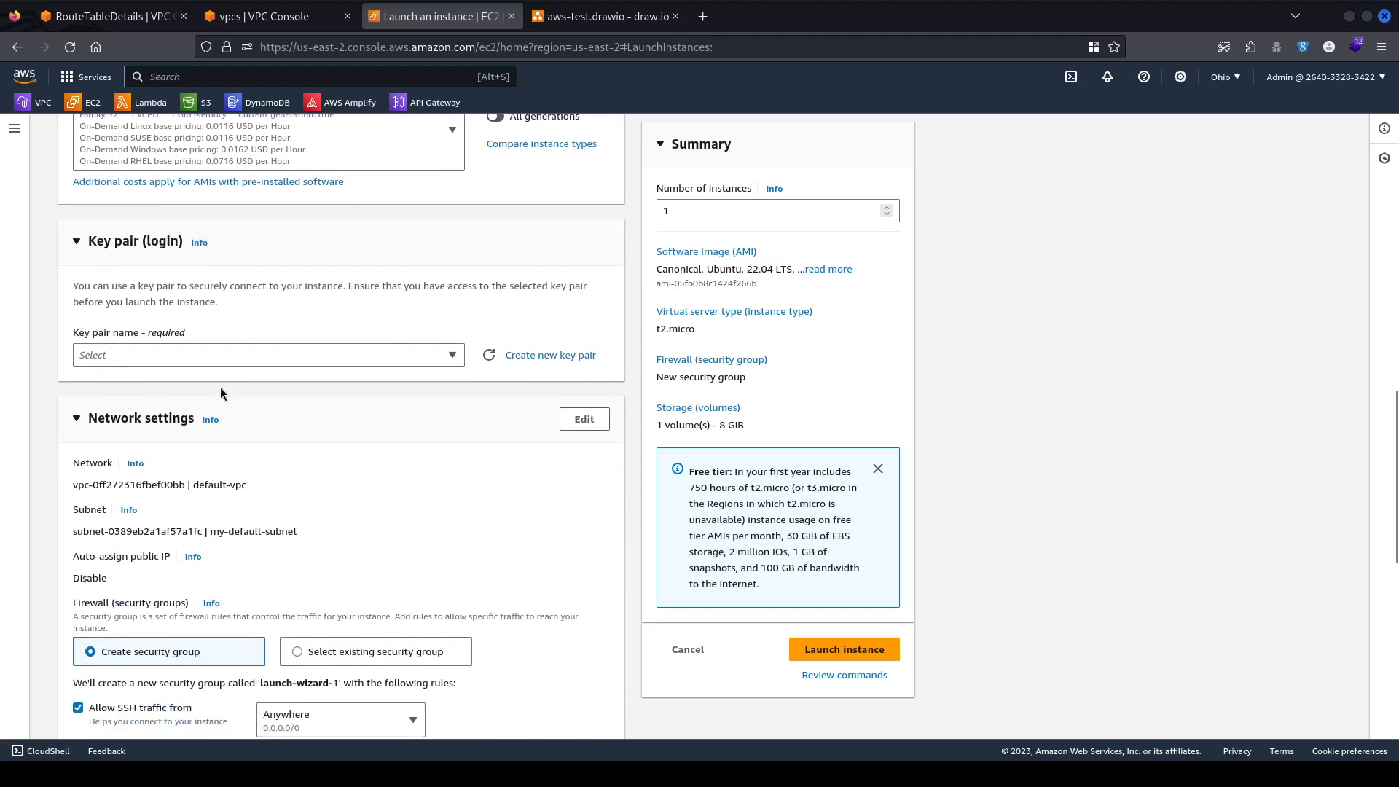
# Select the existing 'test' key pair for the instance's login.
pyautogui.click(243, 355)
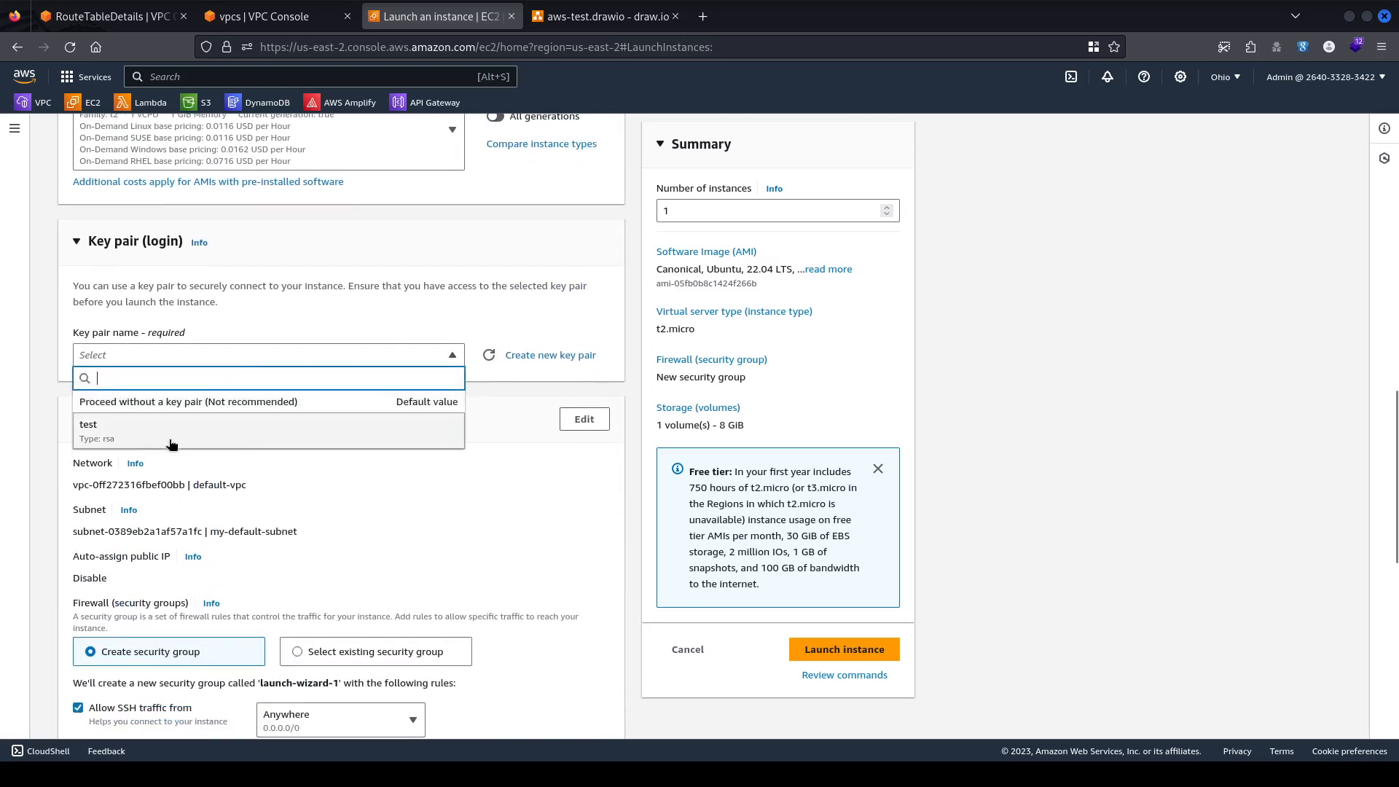
pyautogui.click(170, 437)
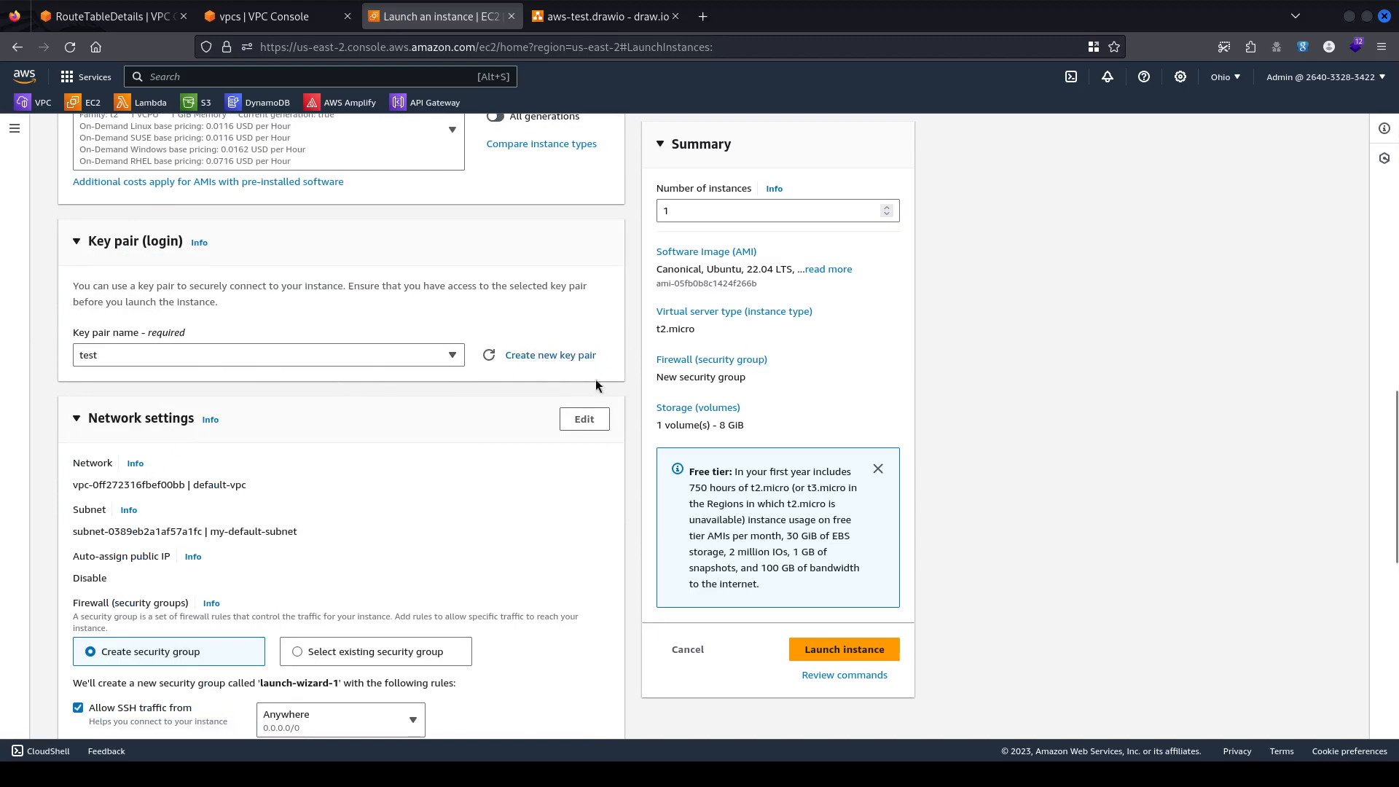
pyautogui.scroll(-2, 376, 406)
pyautogui.scroll(-4, 376, 402)
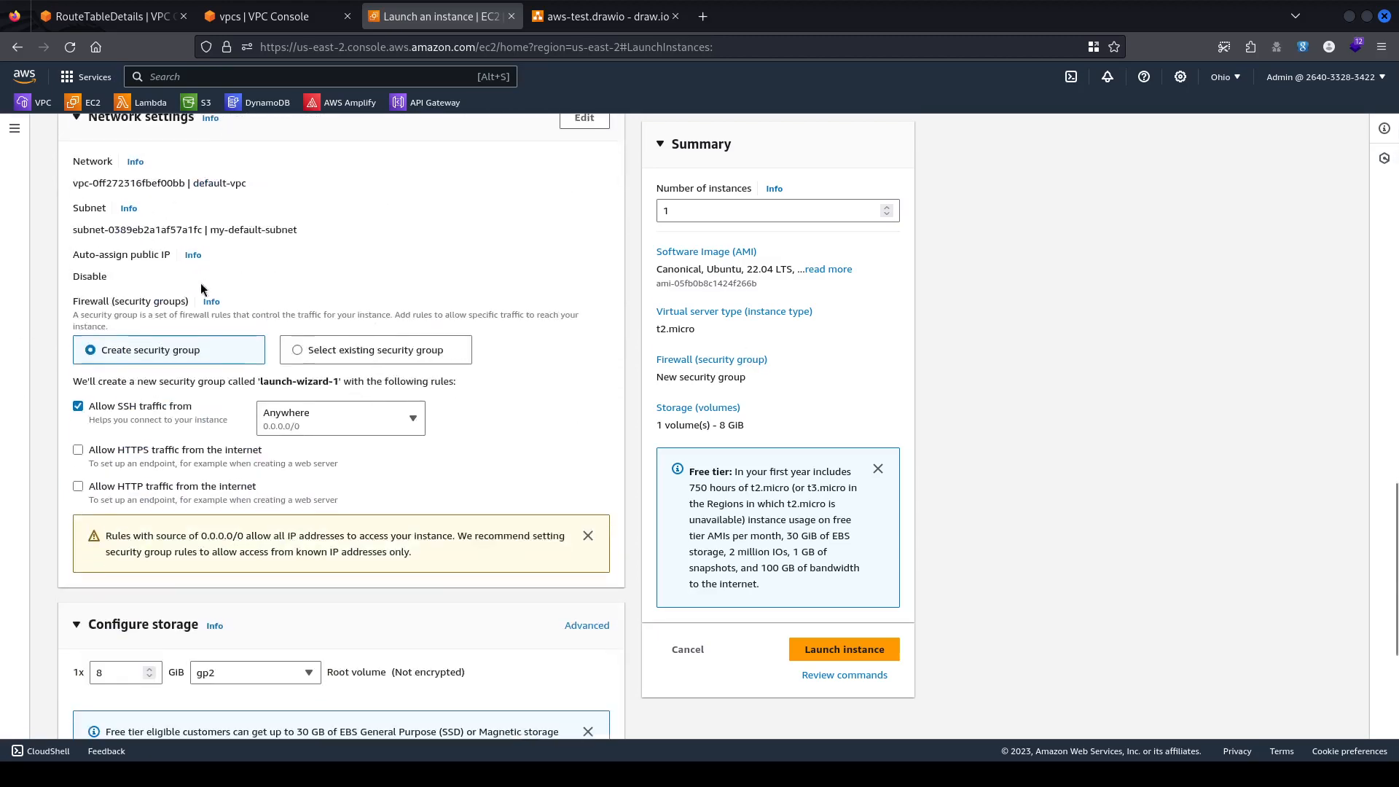
pyautogui.scroll(2, 330, 239)
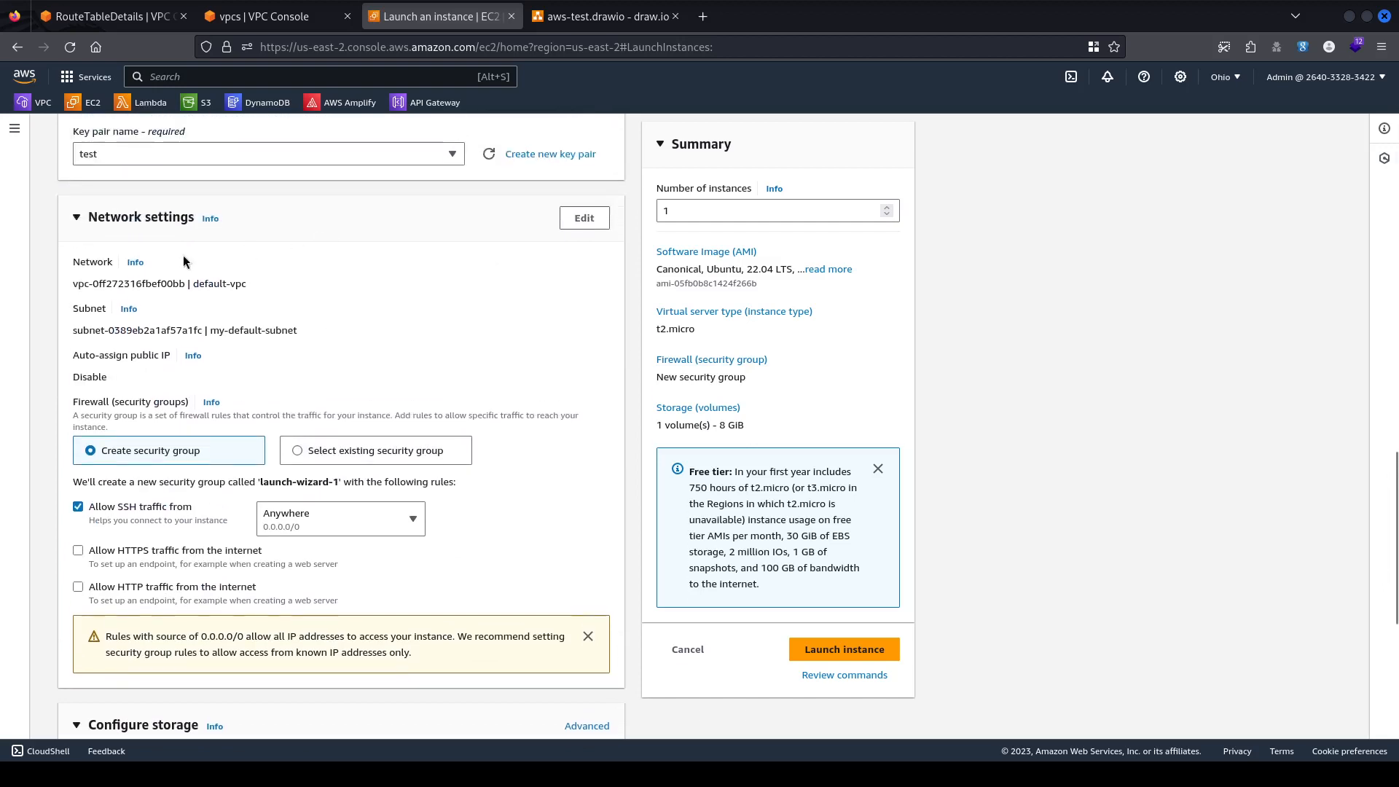
# Set the instance's network to kc-vpc with subnet kc-public-subnet-1.
pyautogui.click(584, 217)
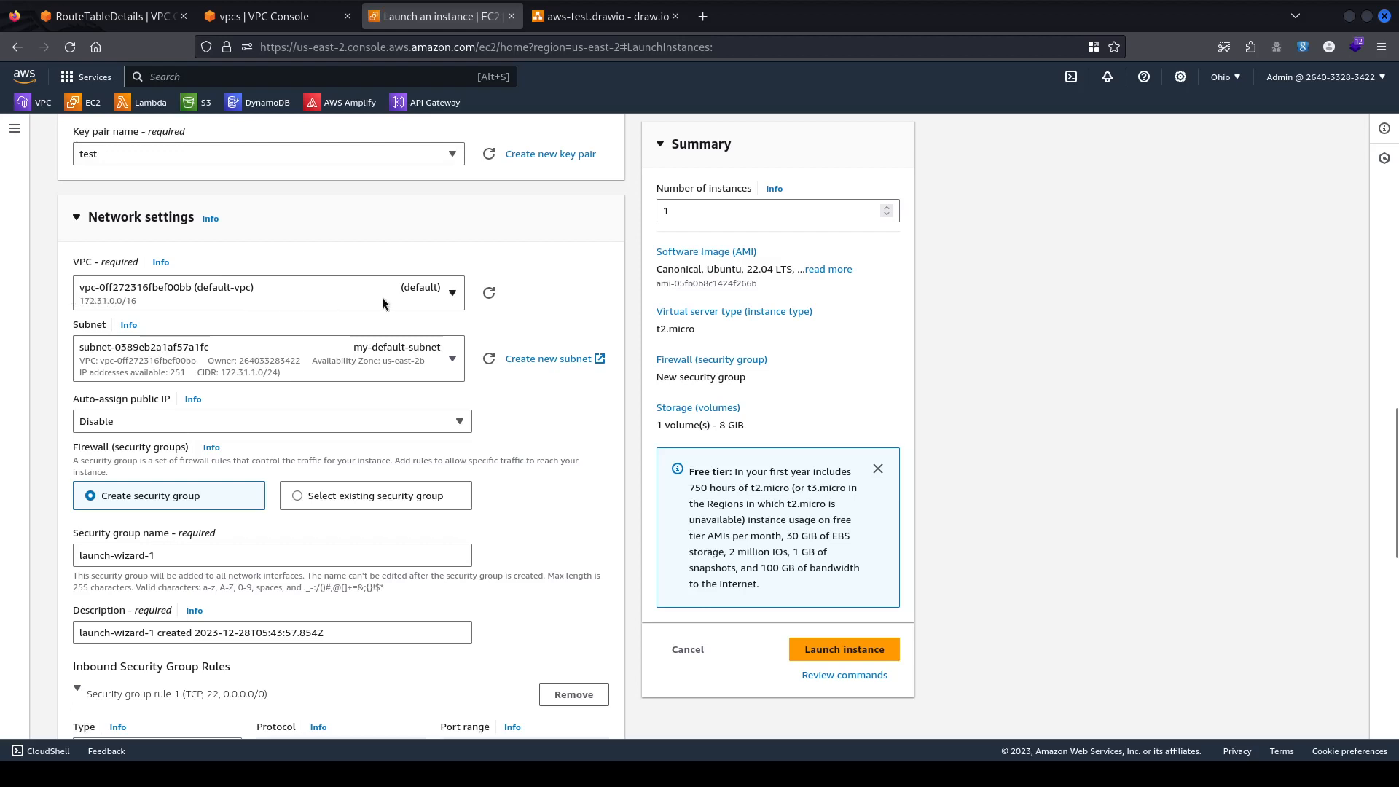
pyautogui.click(247, 286)
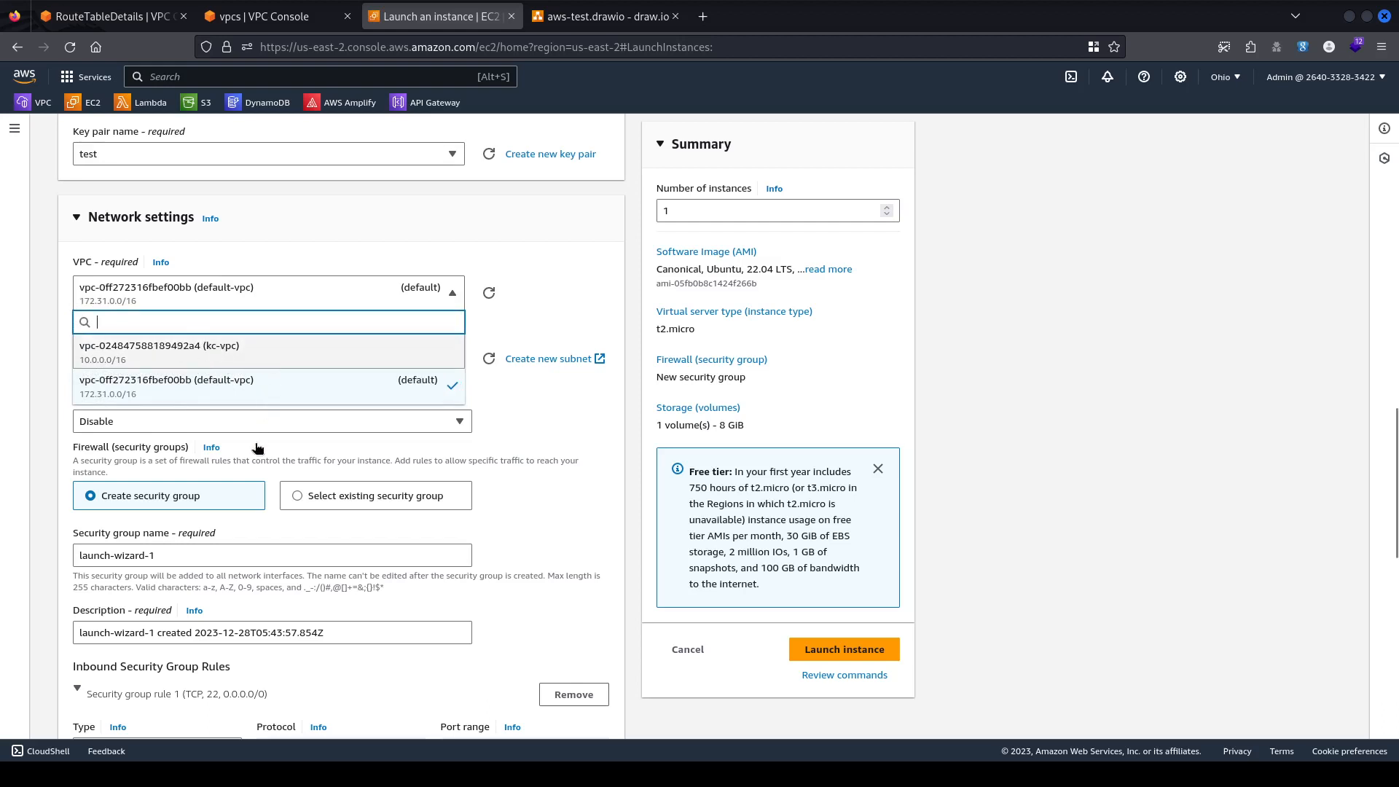
pyautogui.click(201, 347)
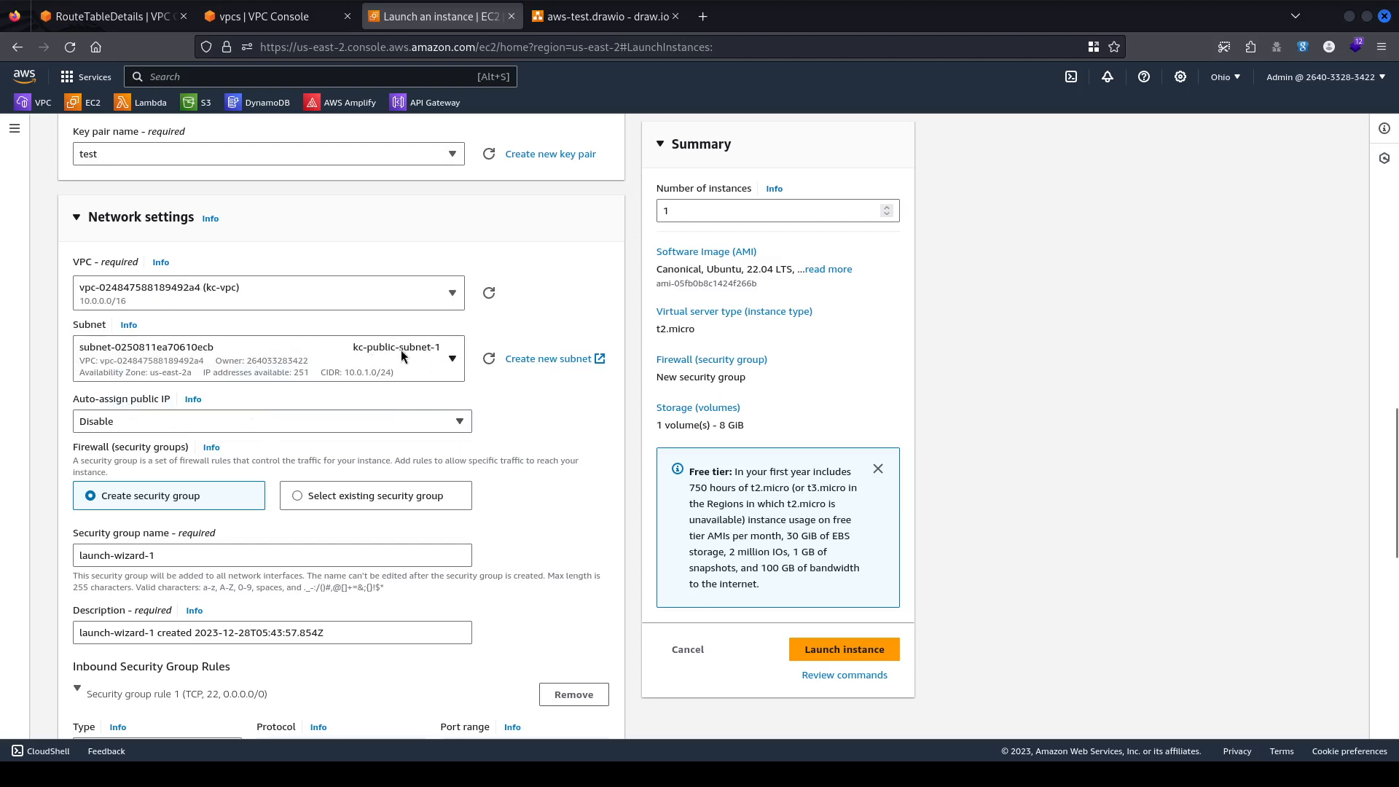
pyautogui.click(445, 353)
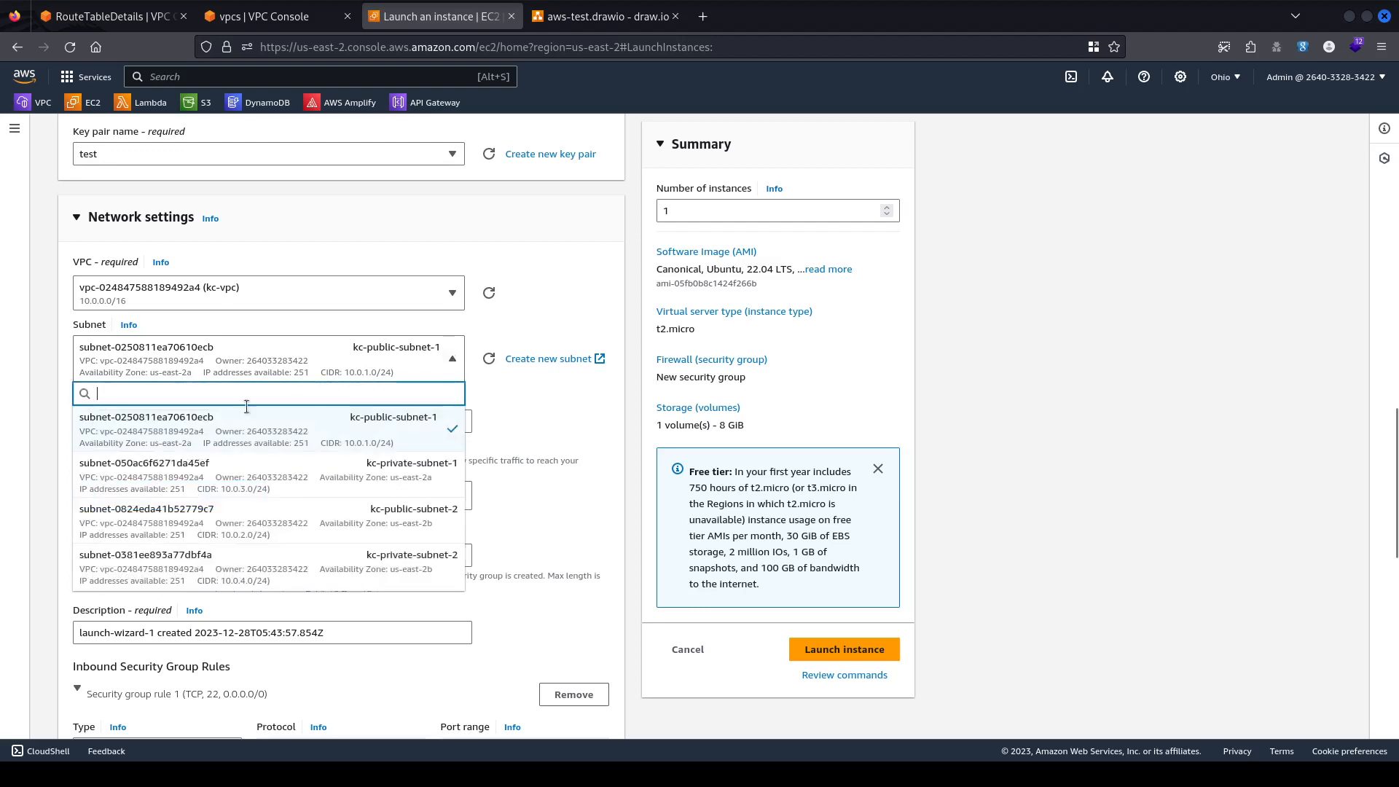
pyautogui.click(264, 426)
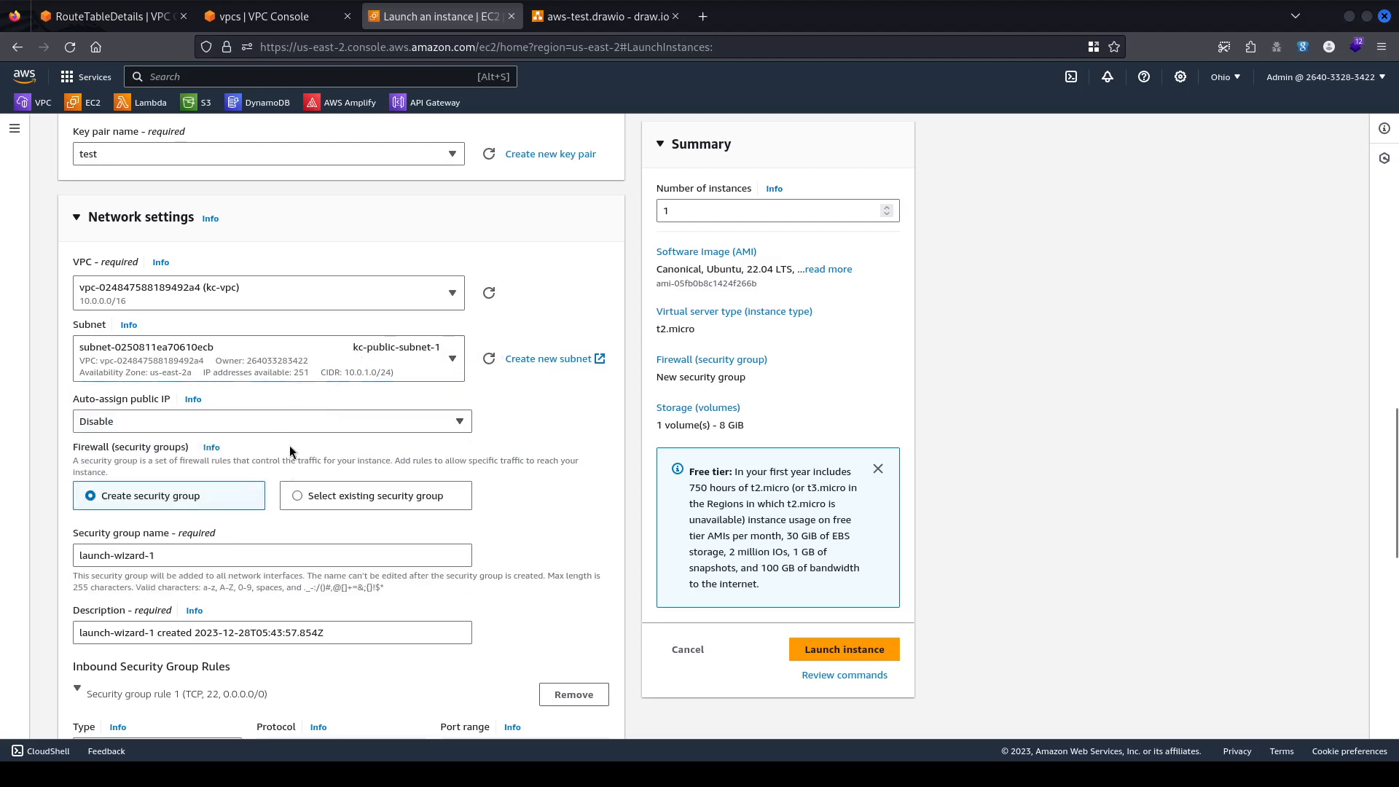
# Set Auto-assign public IP to Enable.
pyautogui.scroll(-5, 290, 448)
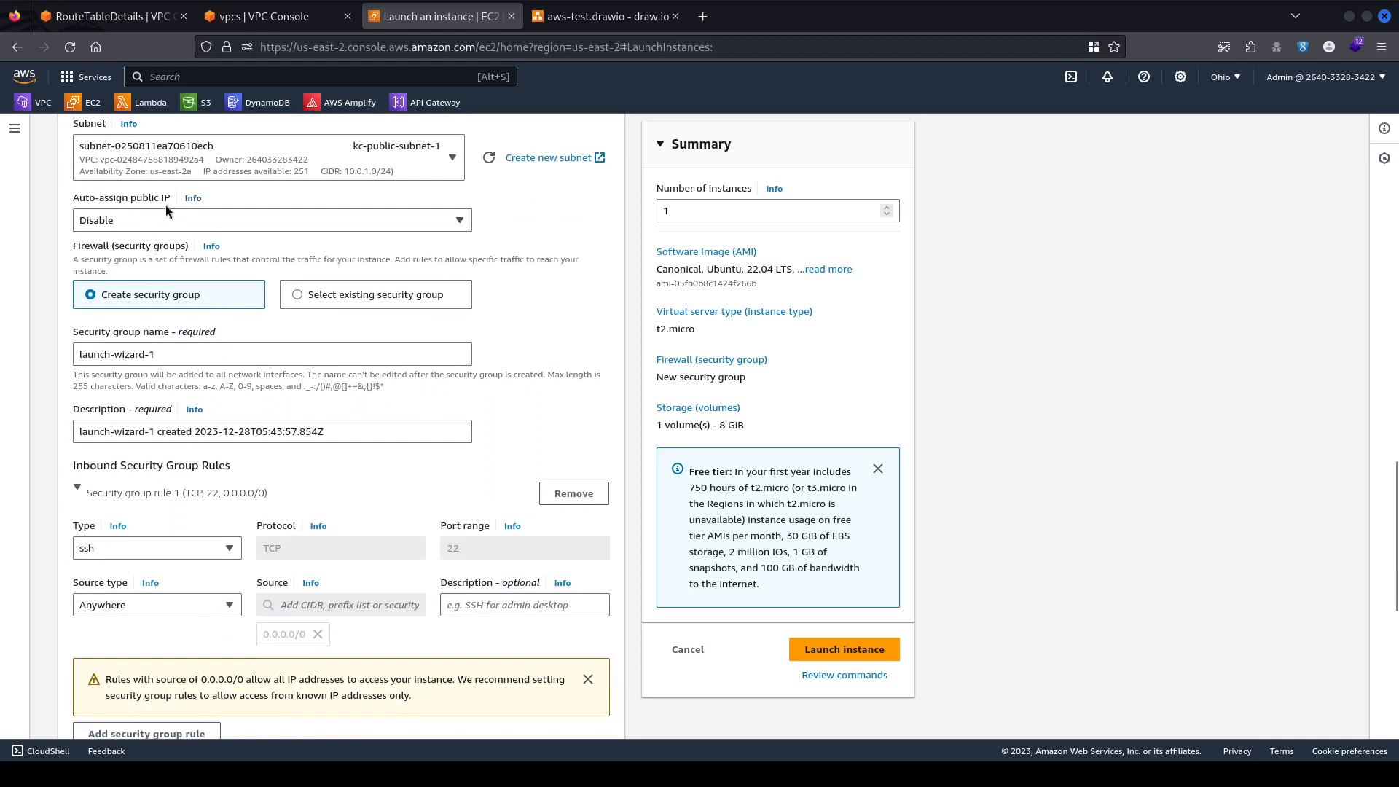
pyautogui.click(295, 220)
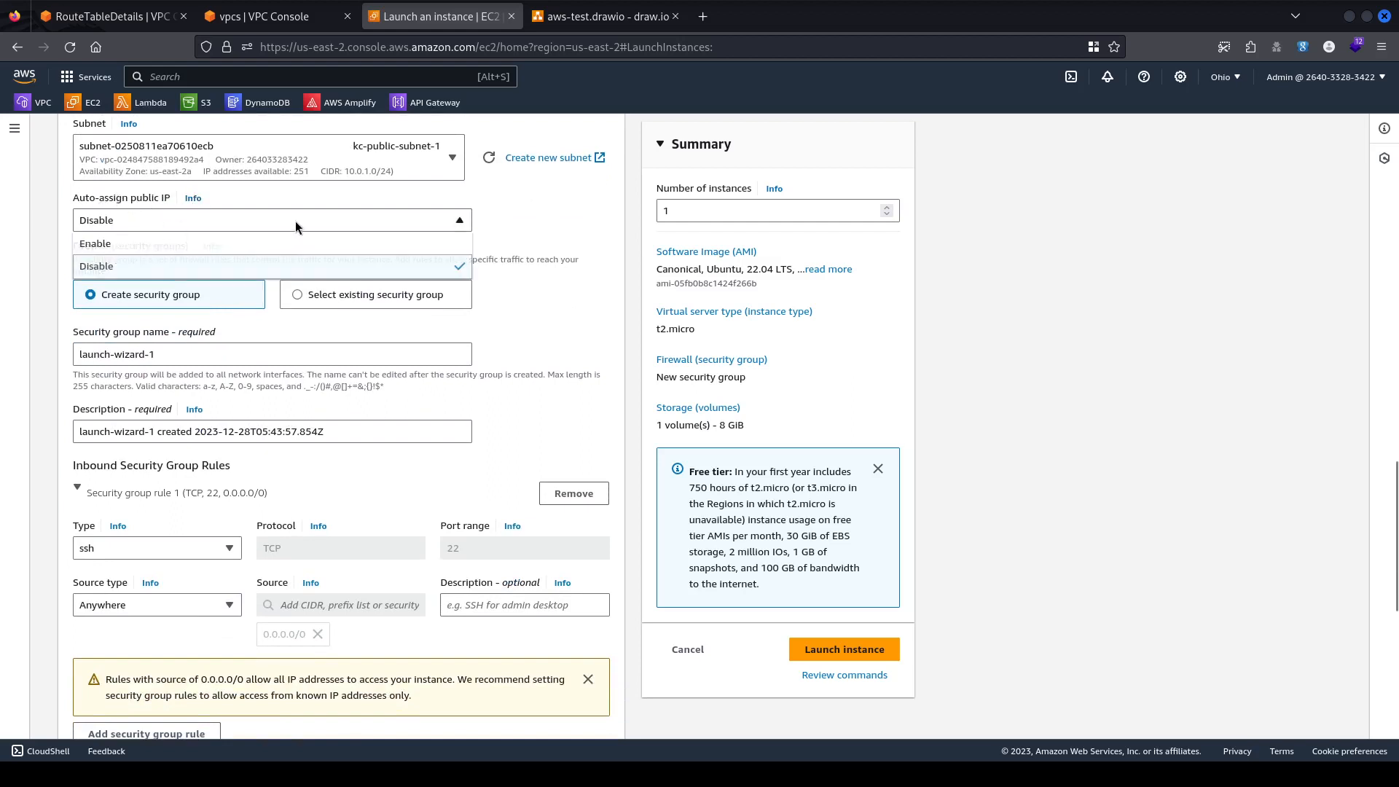
pyautogui.click(222, 245)
pyautogui.scroll(7, 550, 246)
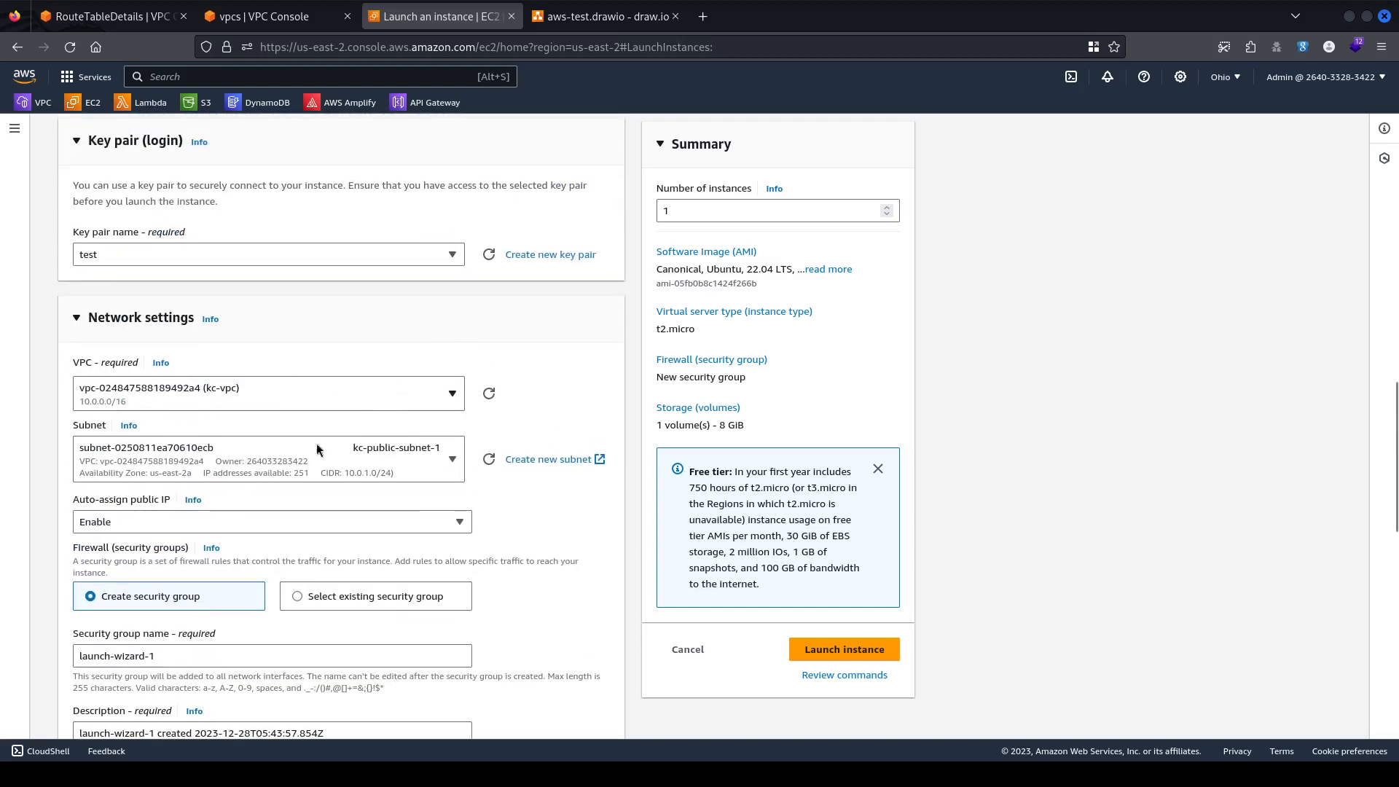
pyautogui.scroll(-7, 571, 491)
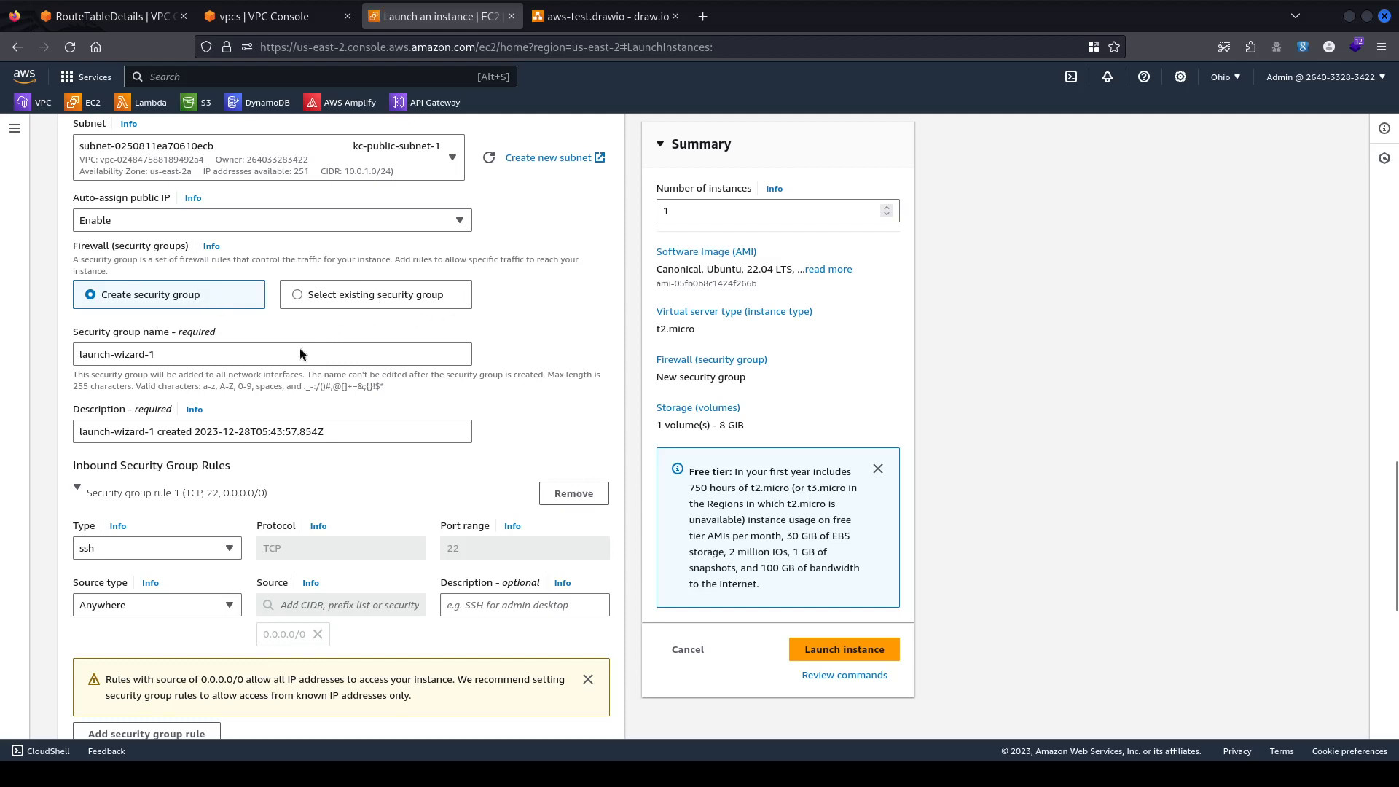
# Rename the security group from launch-wizard-1 to kc-ec2-public-sg.
pyautogui.click(190, 345)
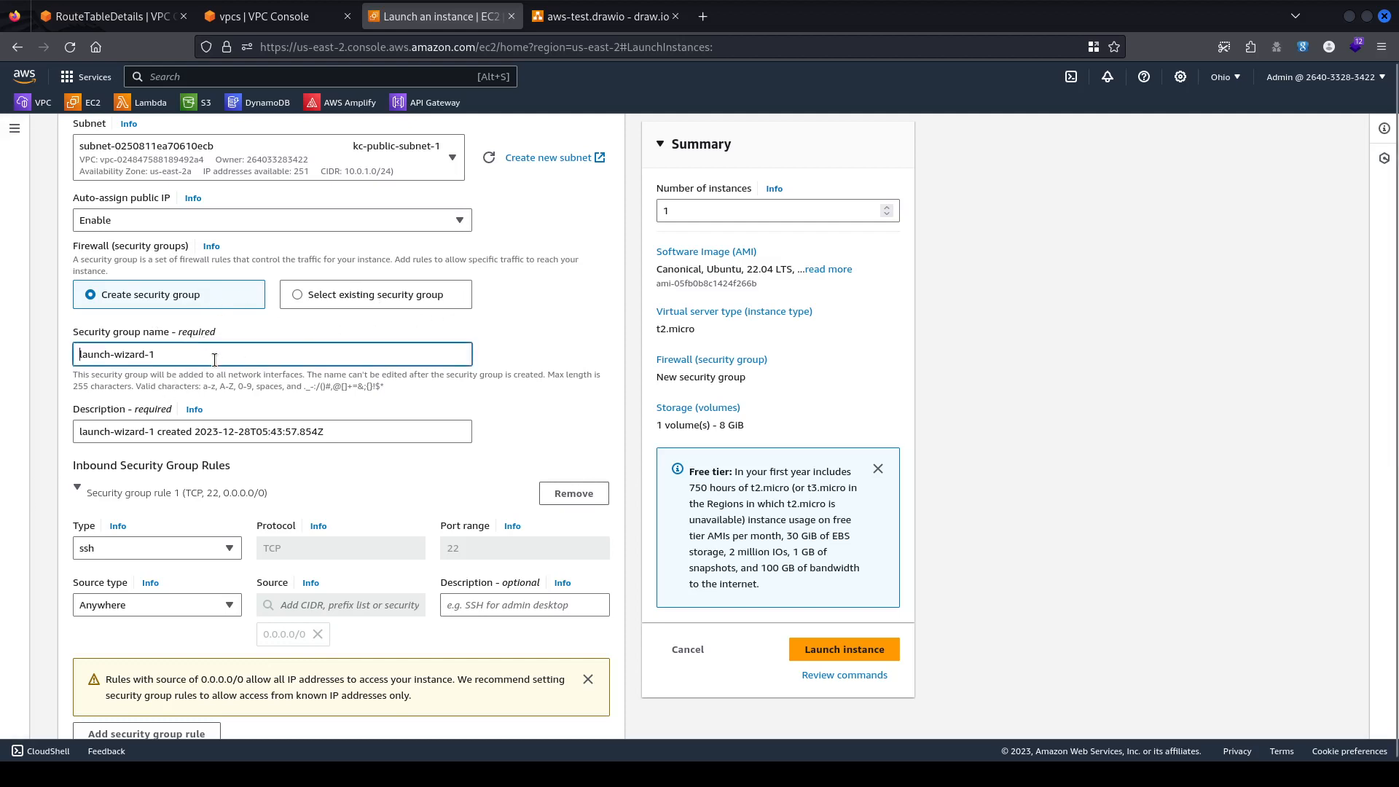
pyautogui.tripleClick(214, 359)
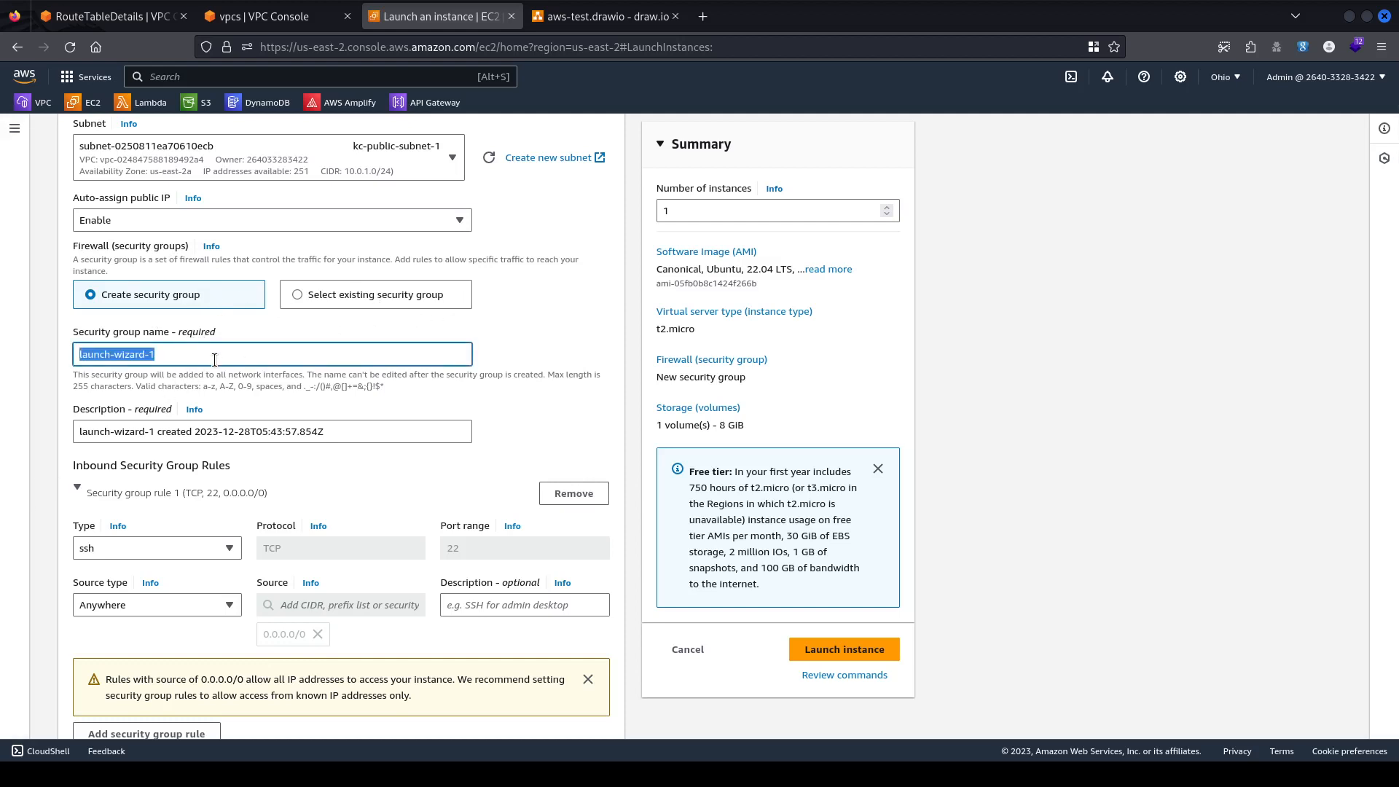
pyautogui.press('BackSpace')
pyautogui.write('e')
pyautogui.press('BackSpace')
pyautogui.write('kc-ec2-public')
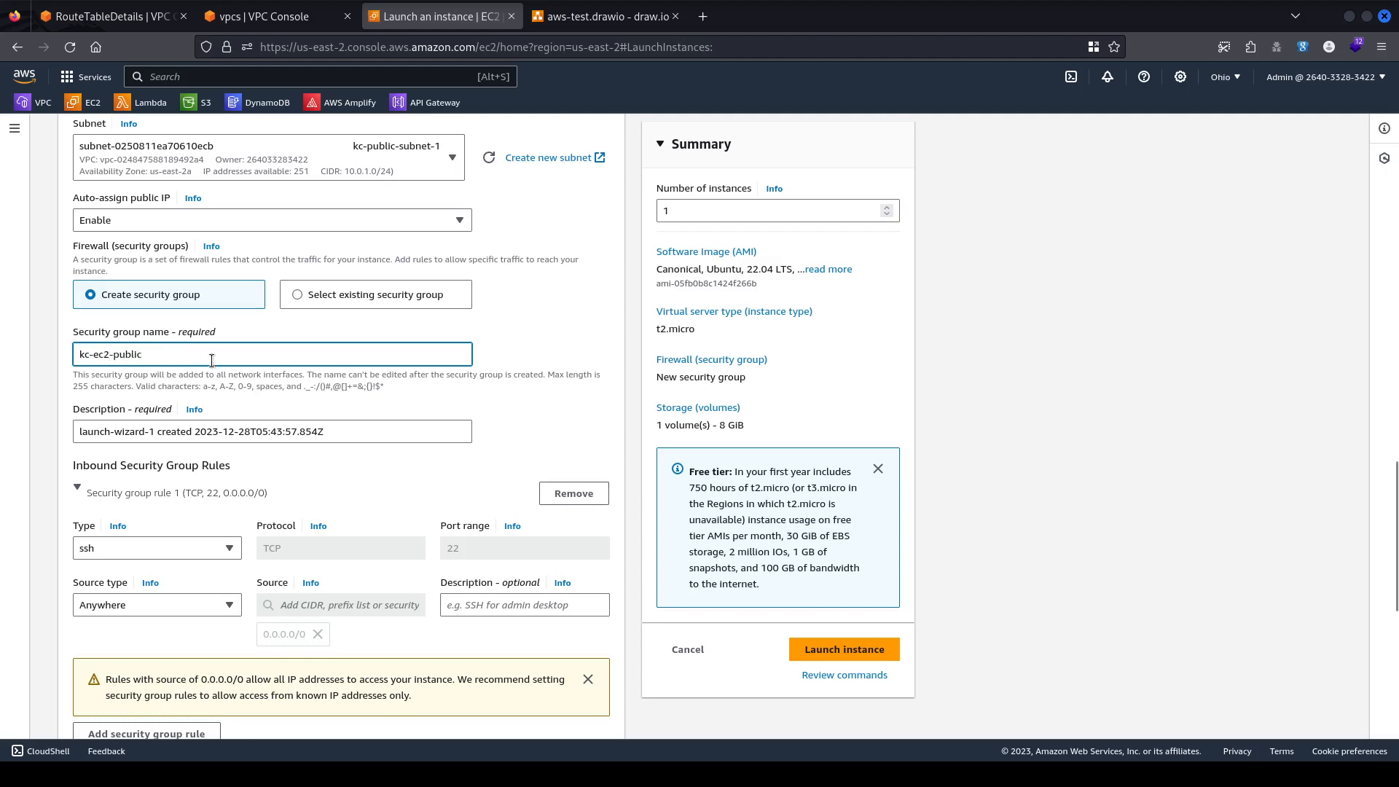
pyautogui.write('-sg')
# Replace launch-wizard-1 in the security group description with kc-ec2-public-sg.
pyautogui.scroll(-5, 145, 437)
pyautogui.scroll(3, 163, 397)
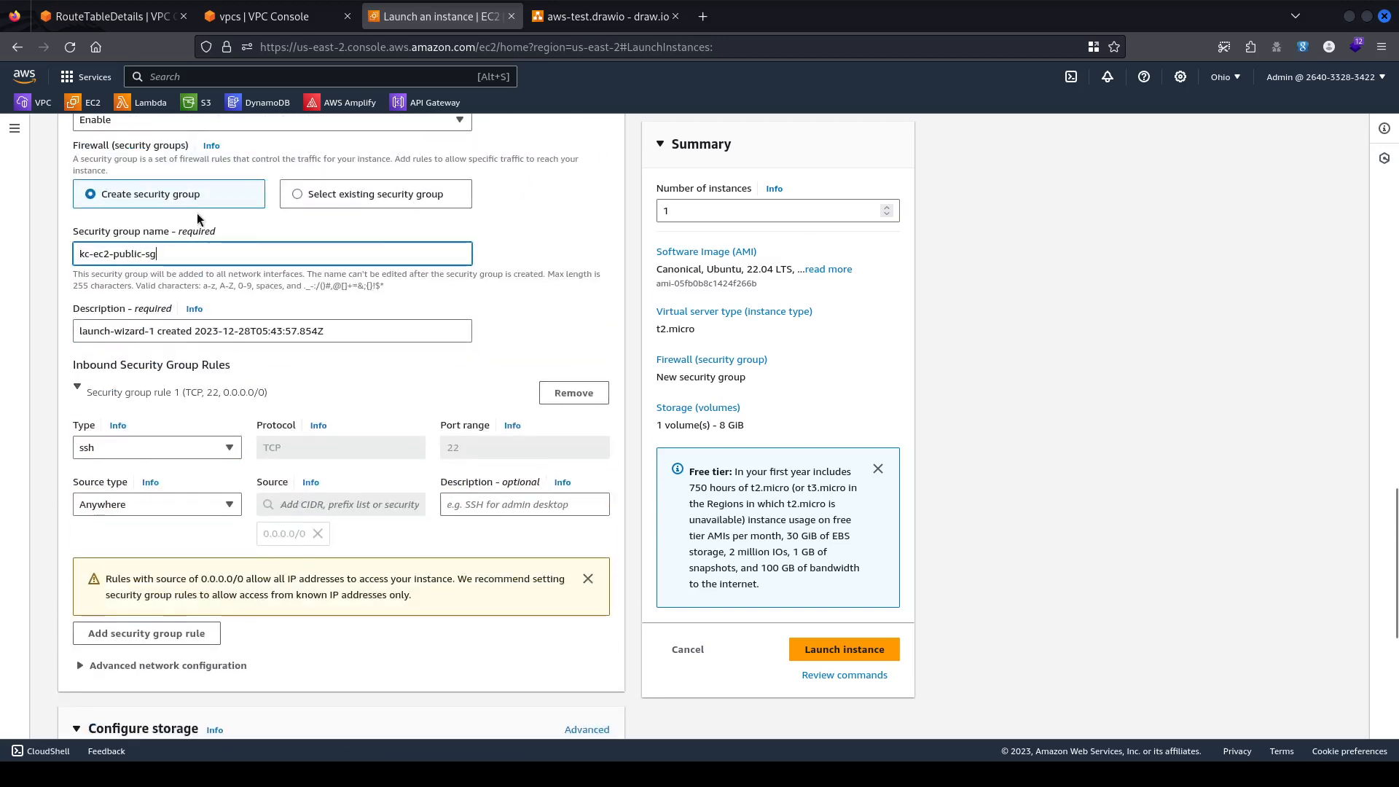
pyautogui.tripleClick(142, 253)
pyautogui.hotkey('ctrl', 'c')
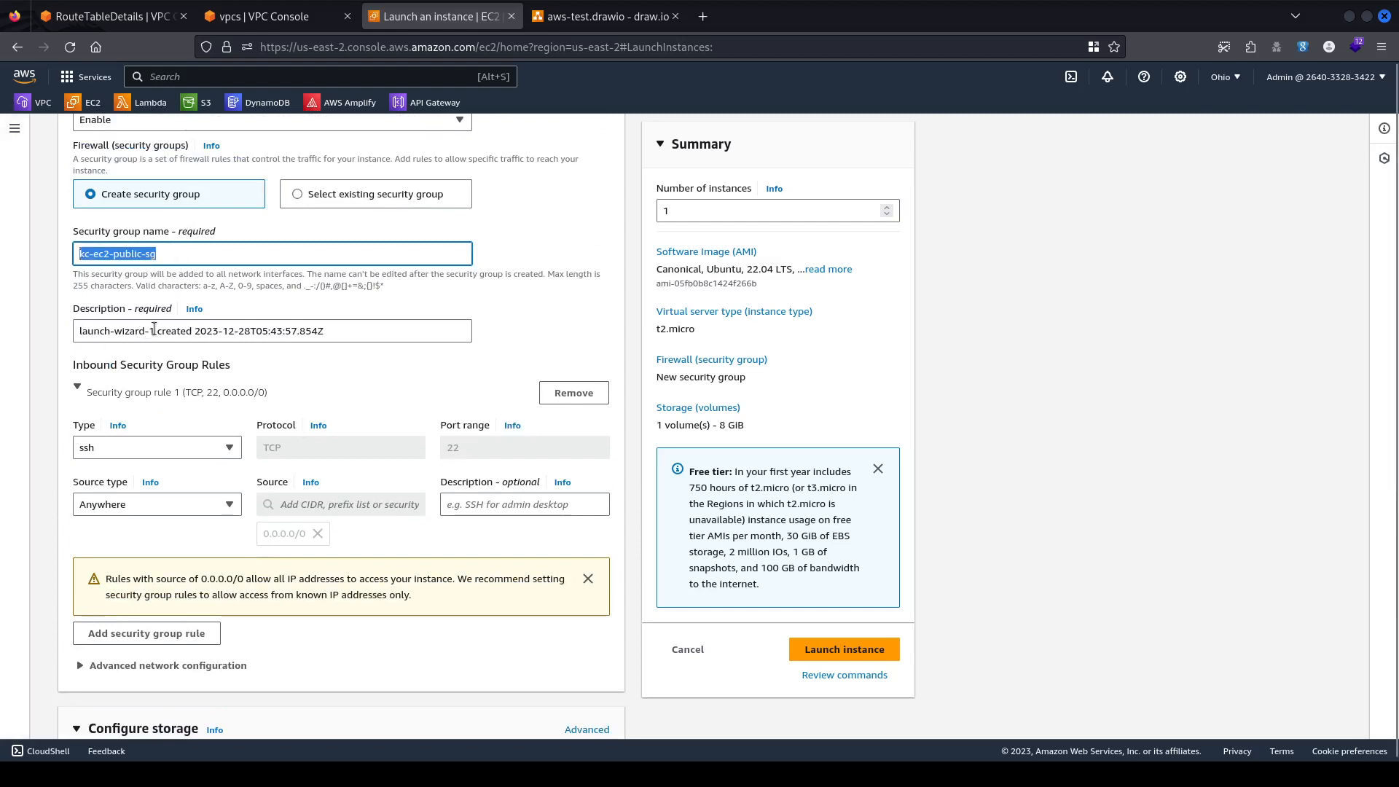
pyautogui.moveTo(153, 331); pyautogui.dragTo(78, 330)
pyautogui.hotkey('ctrl', 'v')
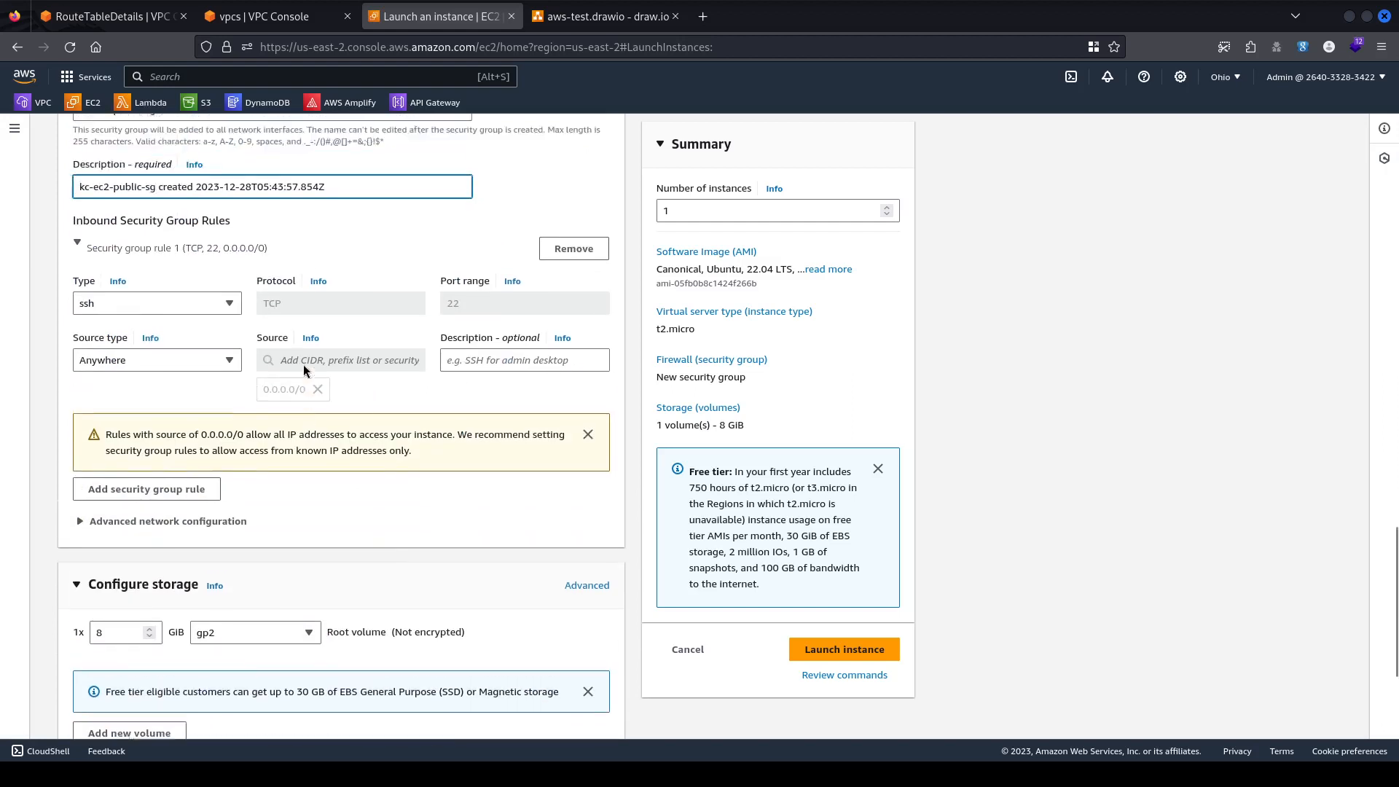
pyautogui.scroll(1, 303, 364)
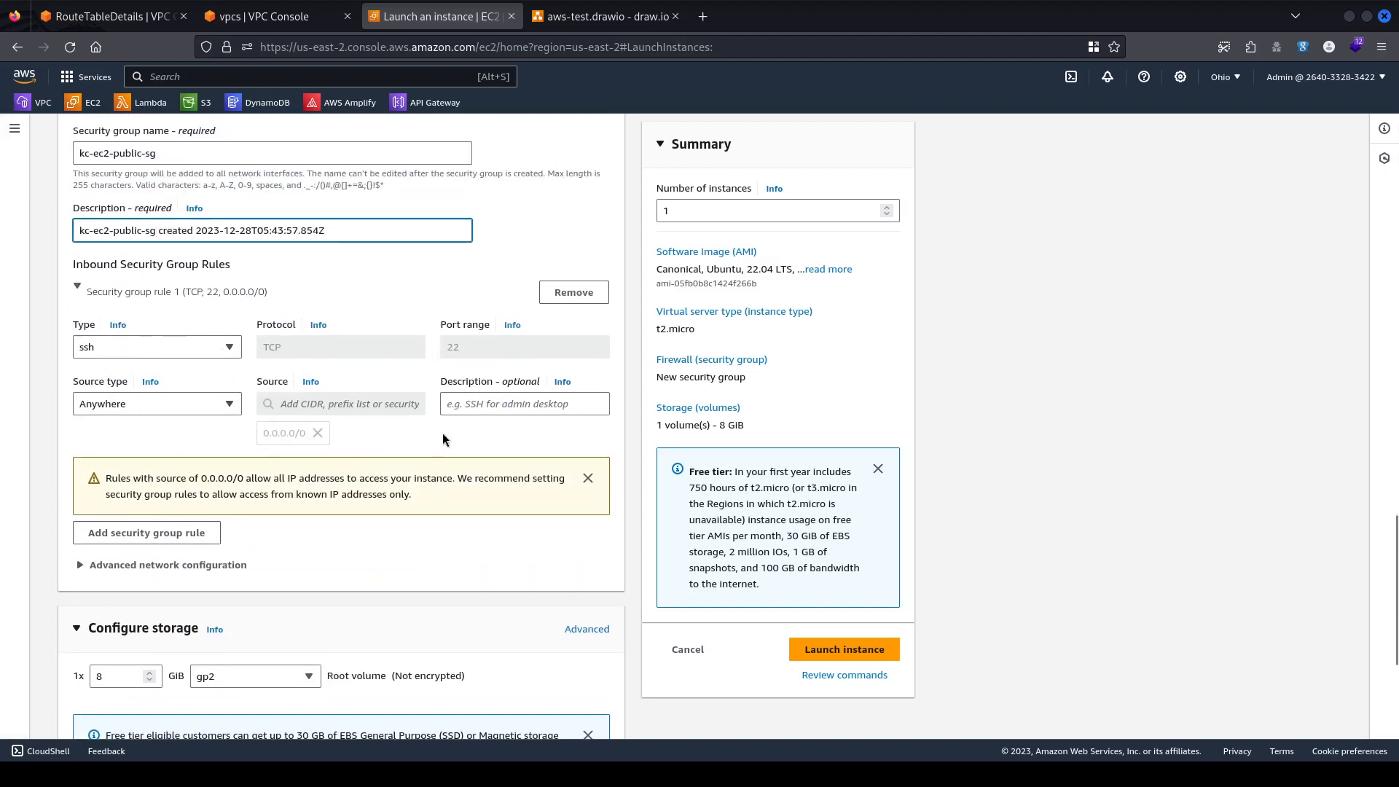
# Limit the SSH rule's source to My IP and add an All ICMP - IPv4 rule, also from My IP.
pyautogui.click(144, 403)
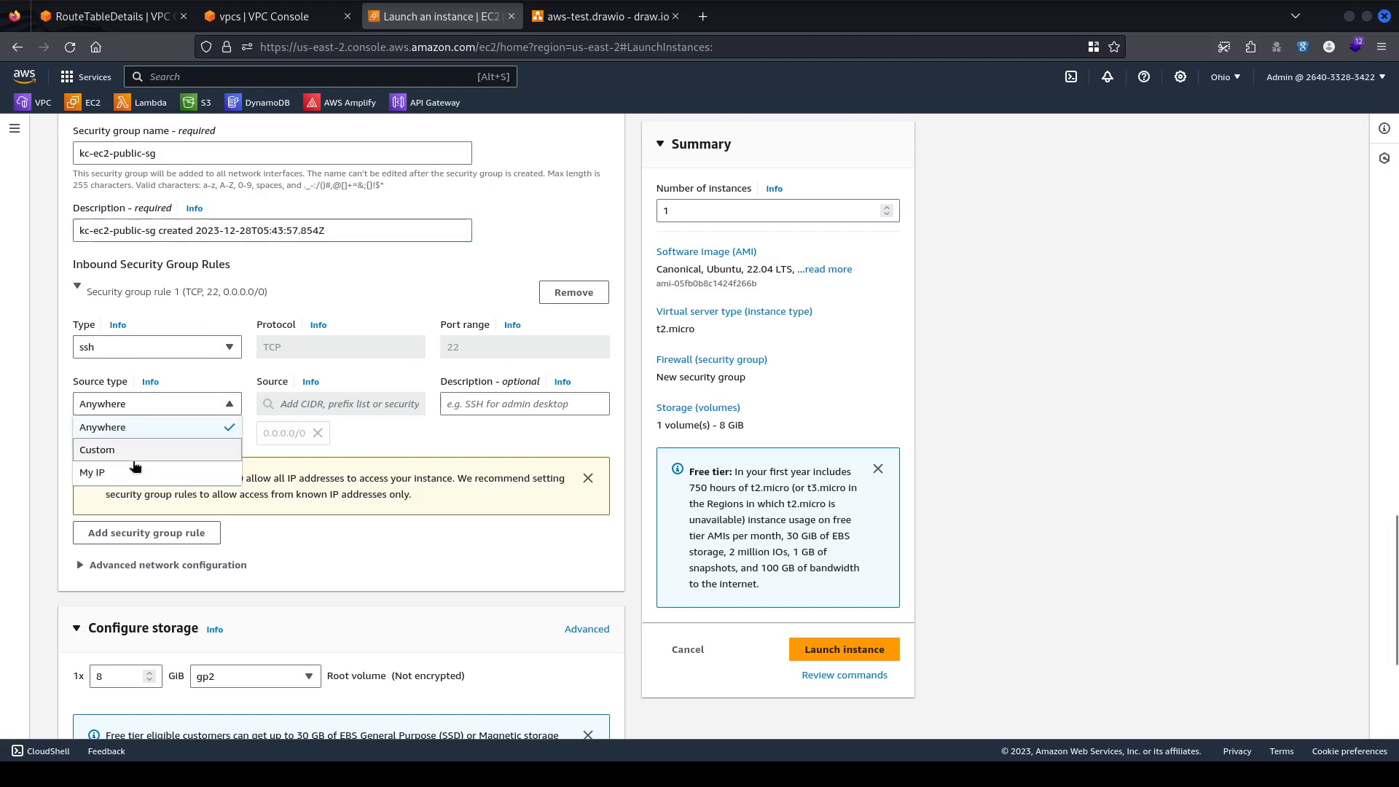
pyautogui.click(132, 472)
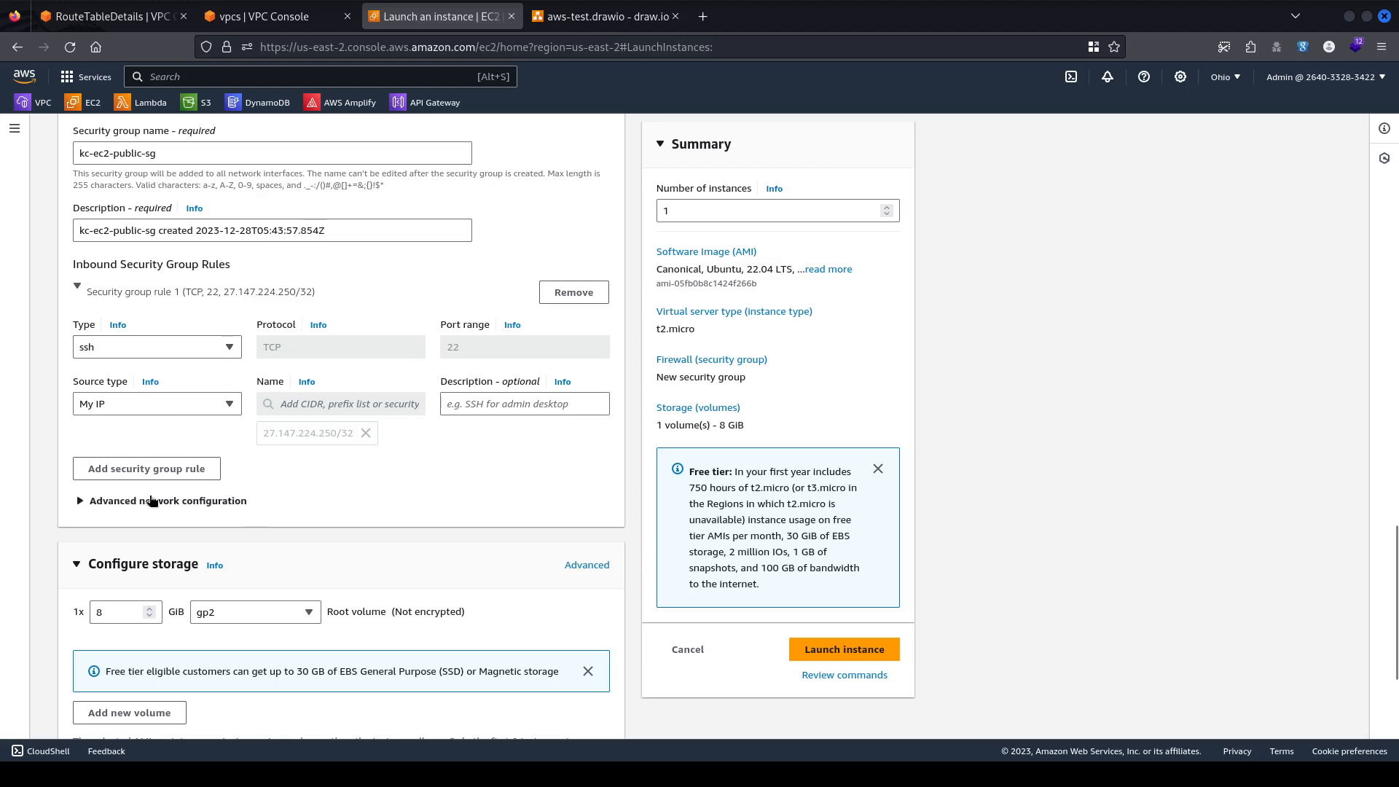
pyautogui.click(141, 469)
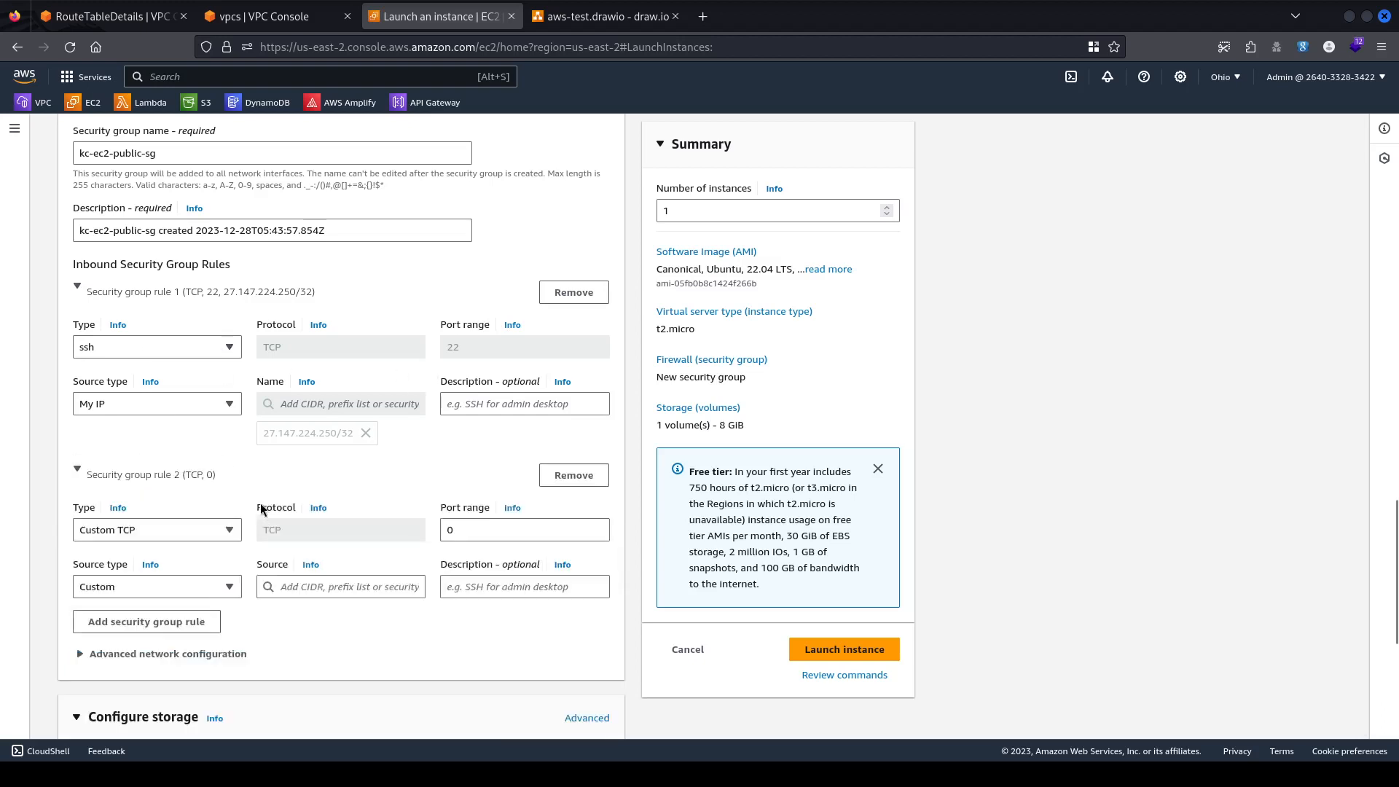
pyautogui.click(194, 529)
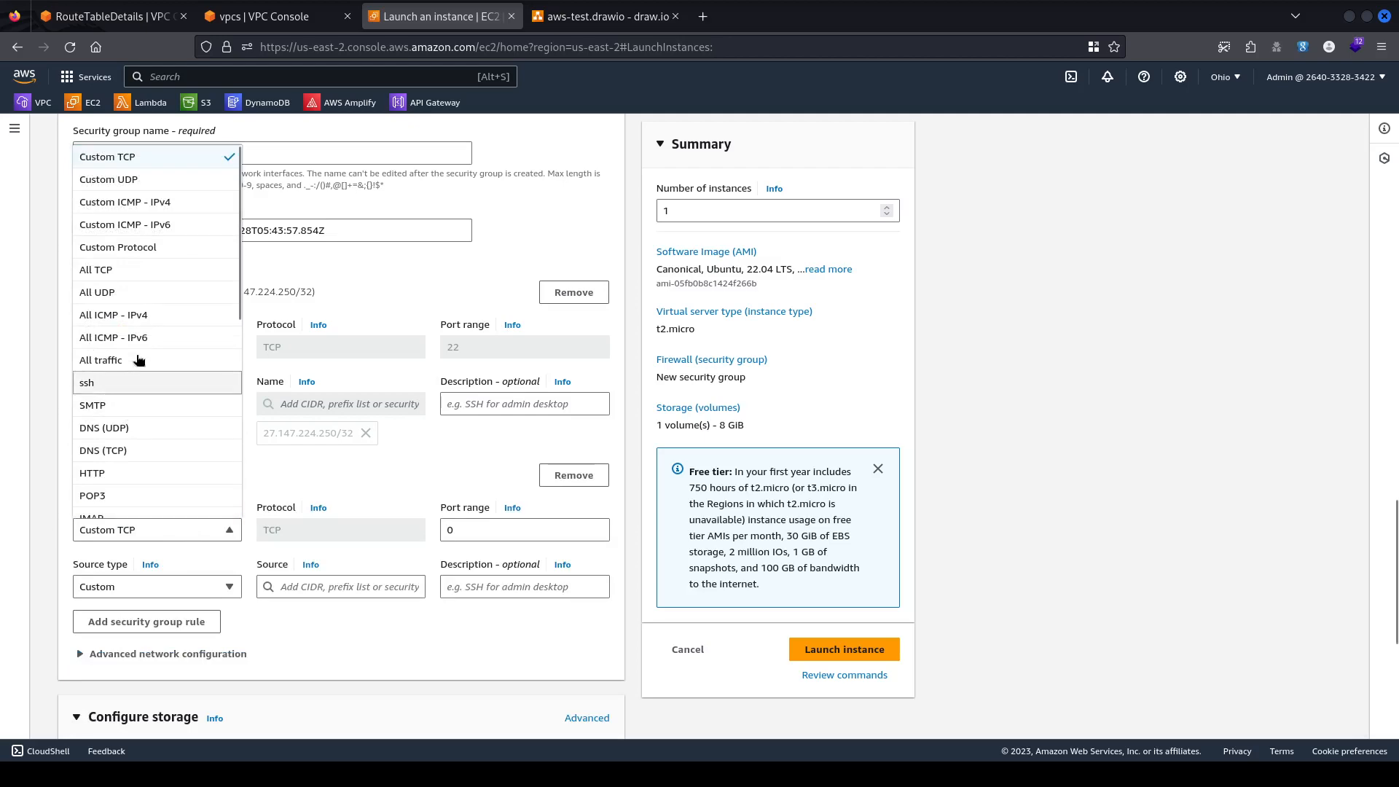
pyautogui.click(155, 320)
pyautogui.scroll(-3, 395, 542)
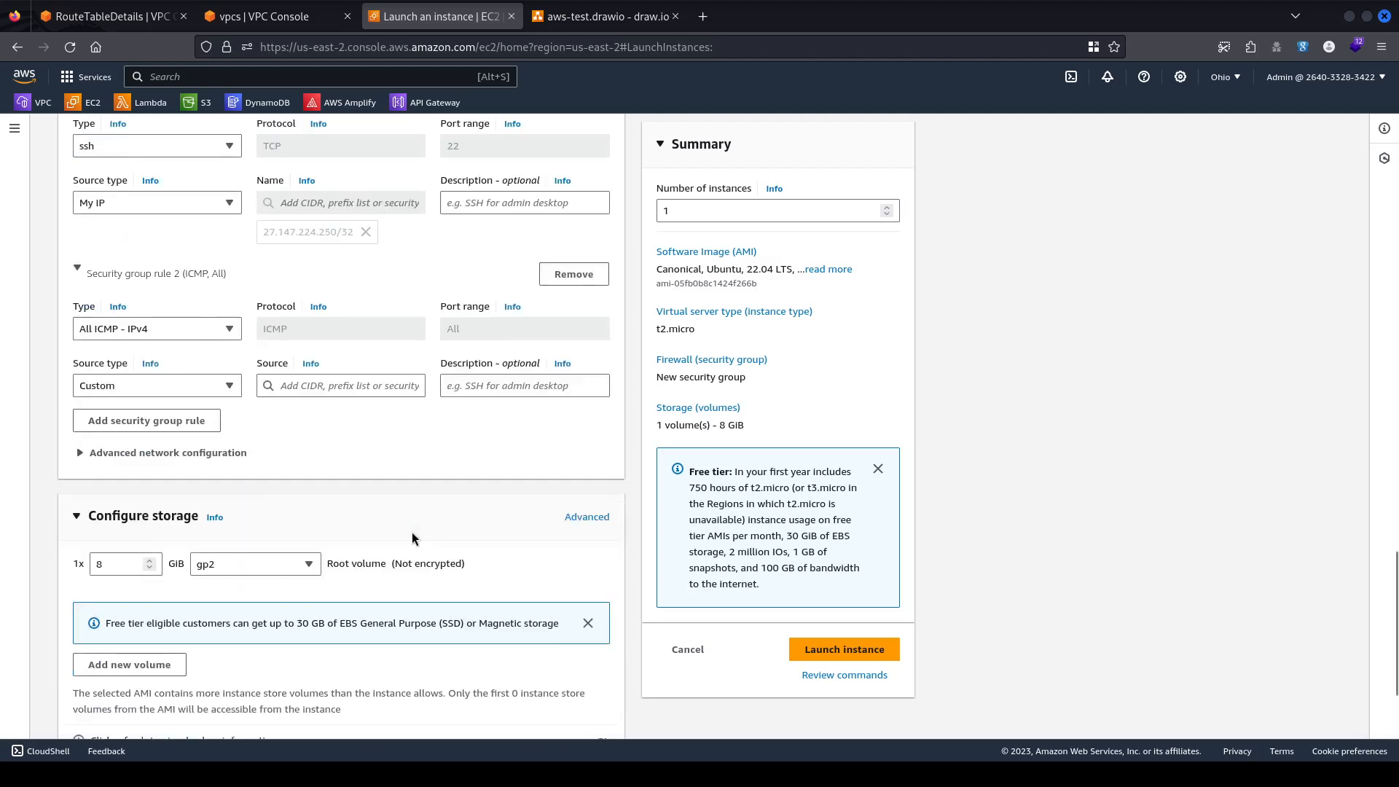
pyautogui.click(157, 389)
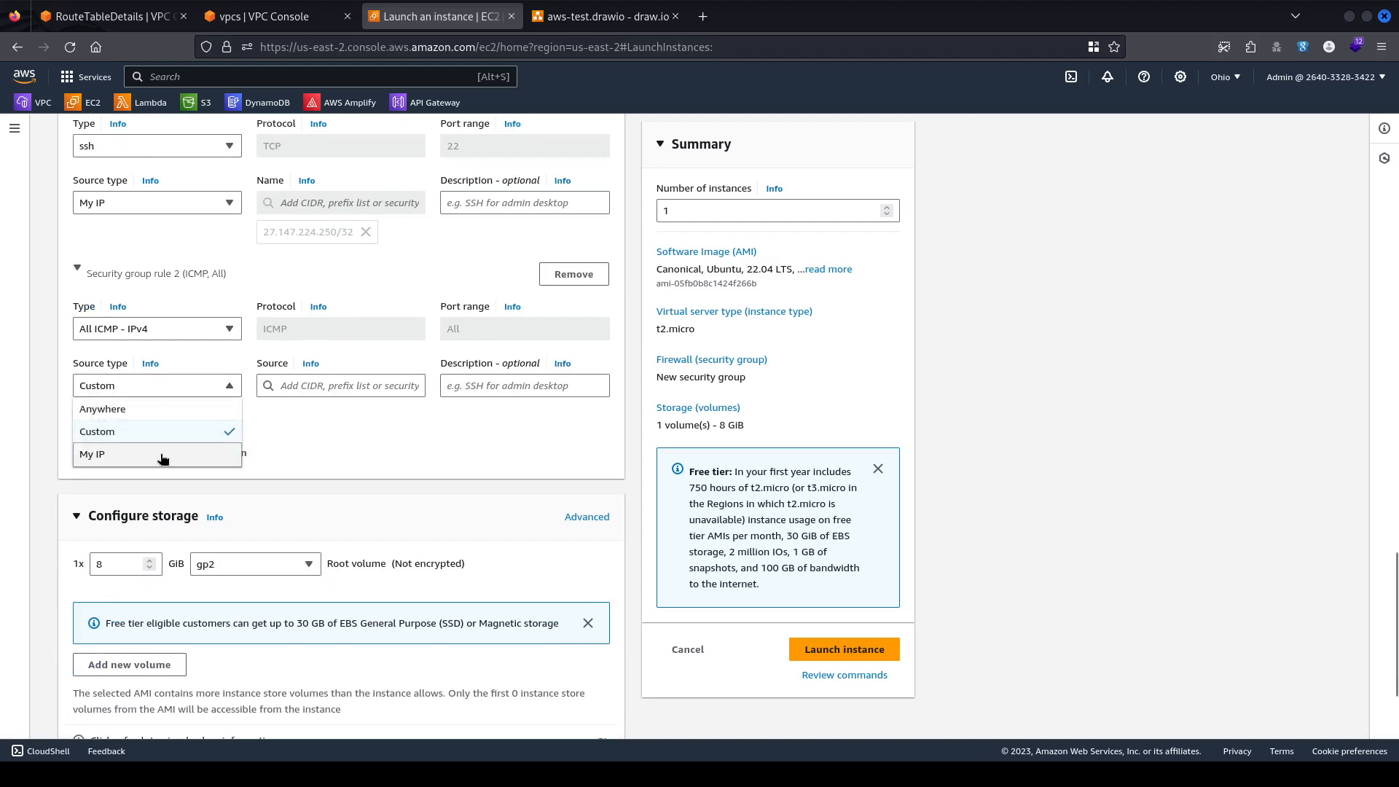
pyautogui.click(162, 457)
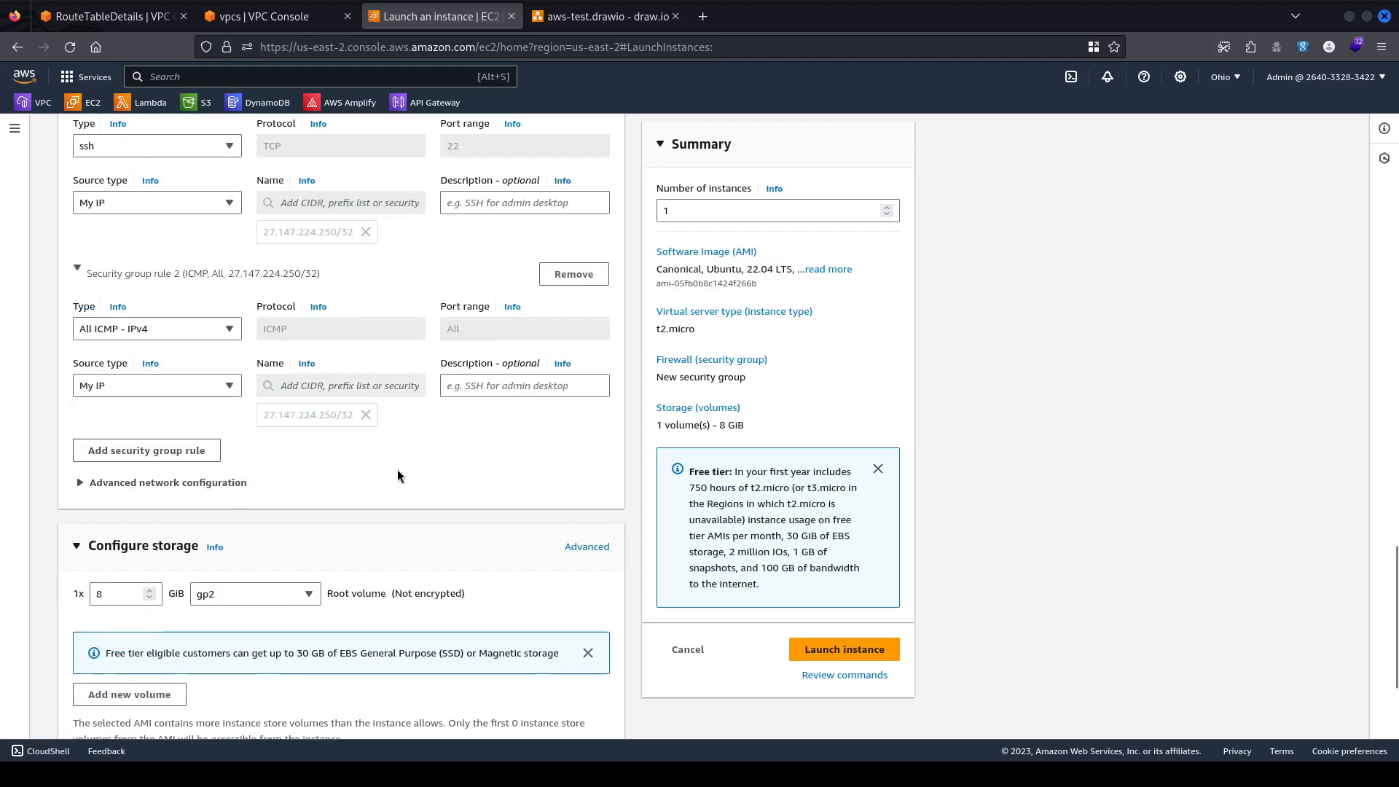
pyautogui.scroll(-4, 397, 474)
pyautogui.scroll(8, 417, 408)
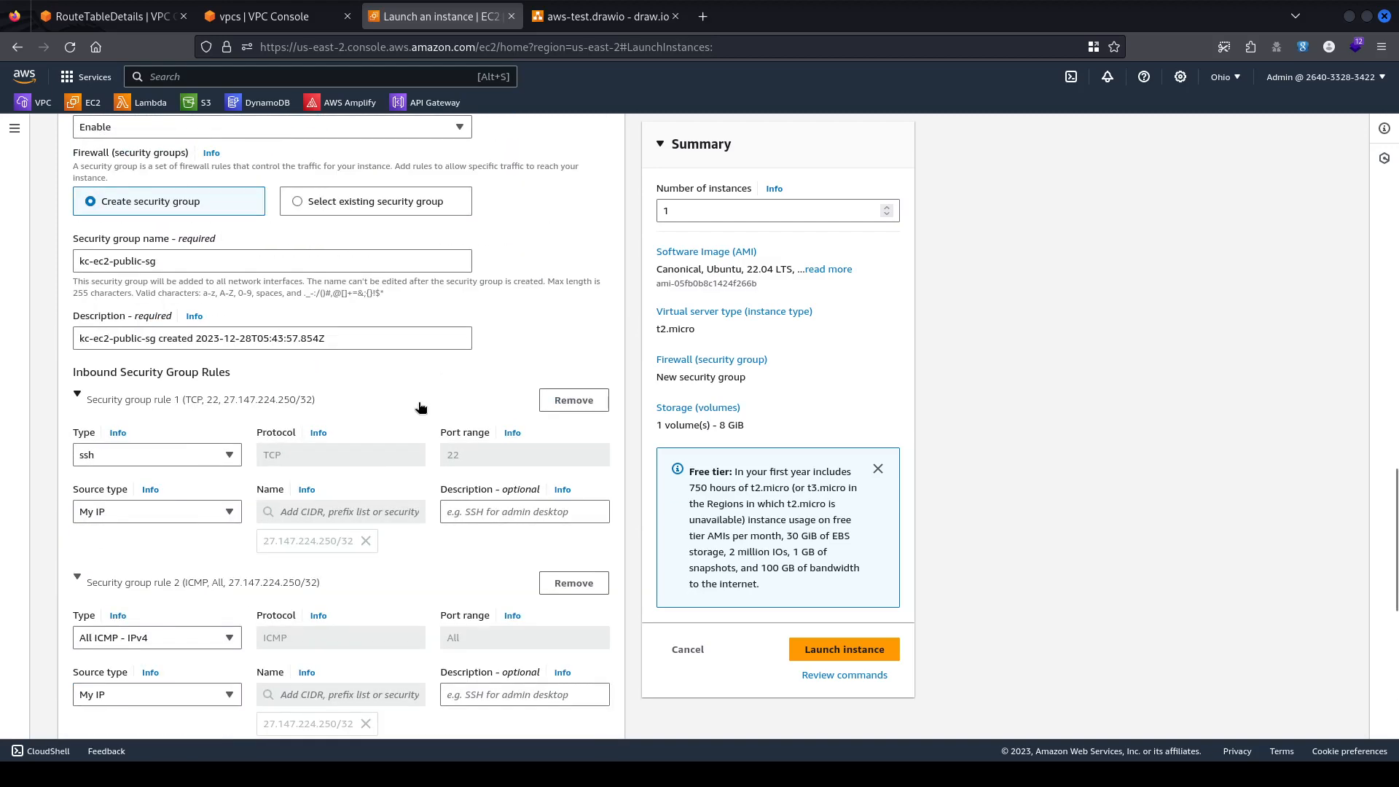
pyautogui.scroll(-7, 420, 406)
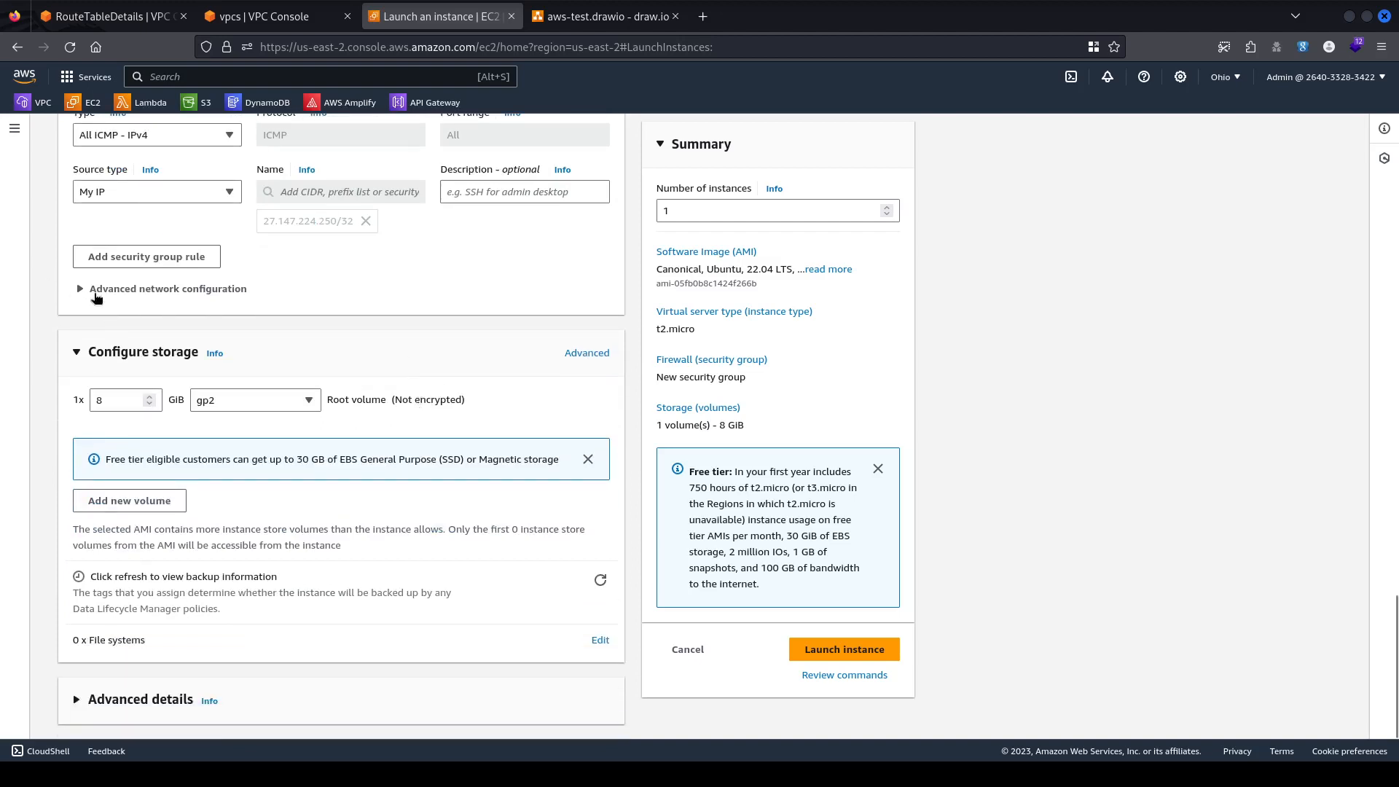
# Leave advanced network configuration collapsed and set the root volume back to 8 GiB.
pyautogui.click(82, 291)
pyautogui.click(82, 291)
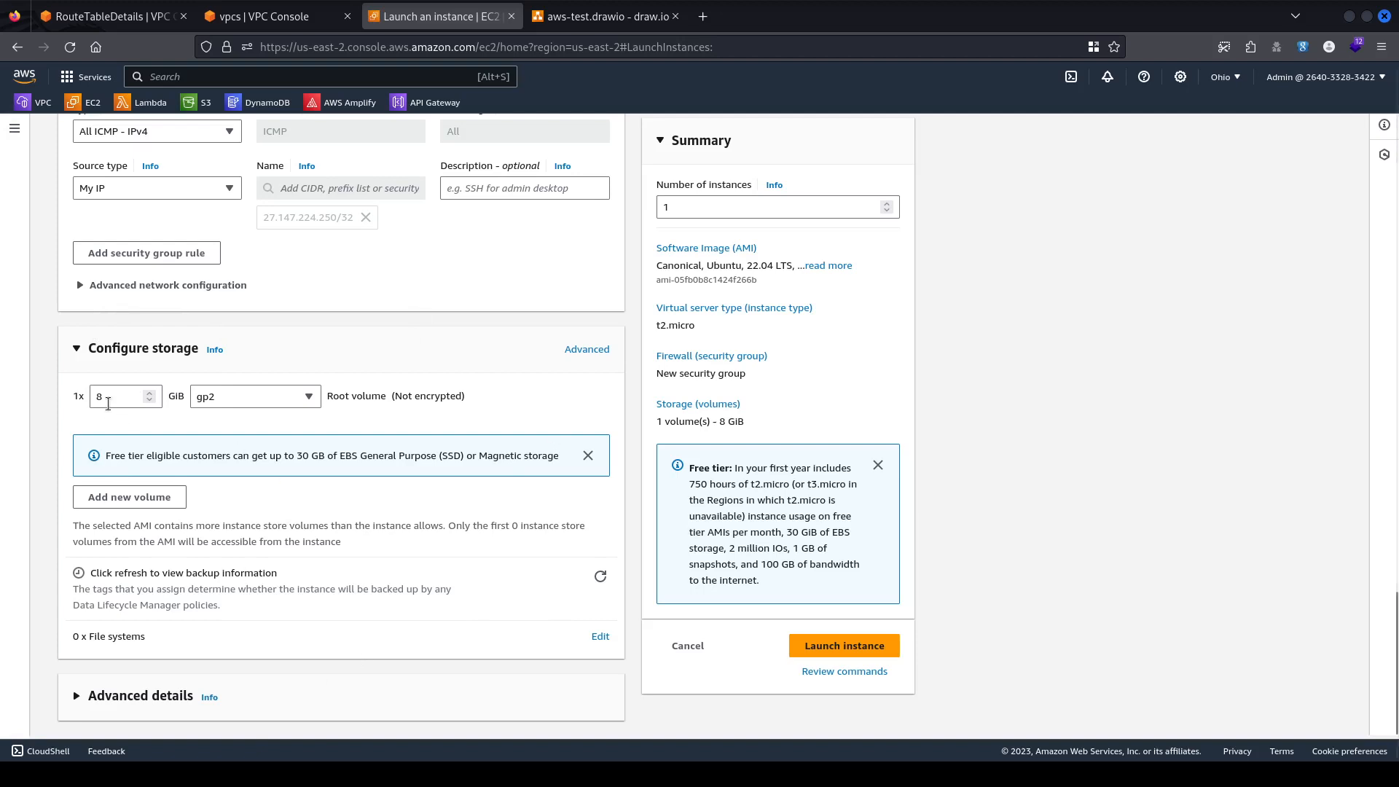
pyautogui.click(150, 401)
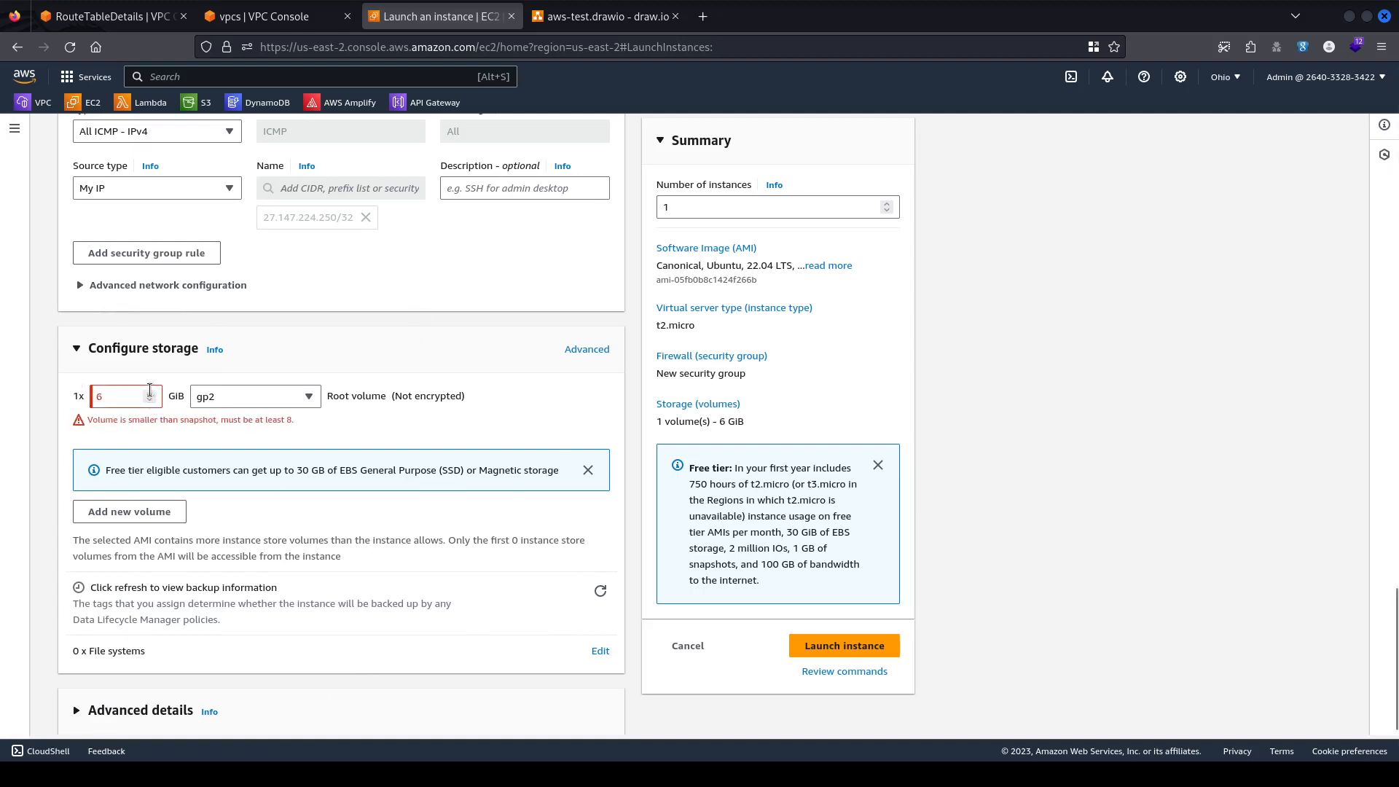
pyautogui.click(150, 391)
pyautogui.click(150, 391)
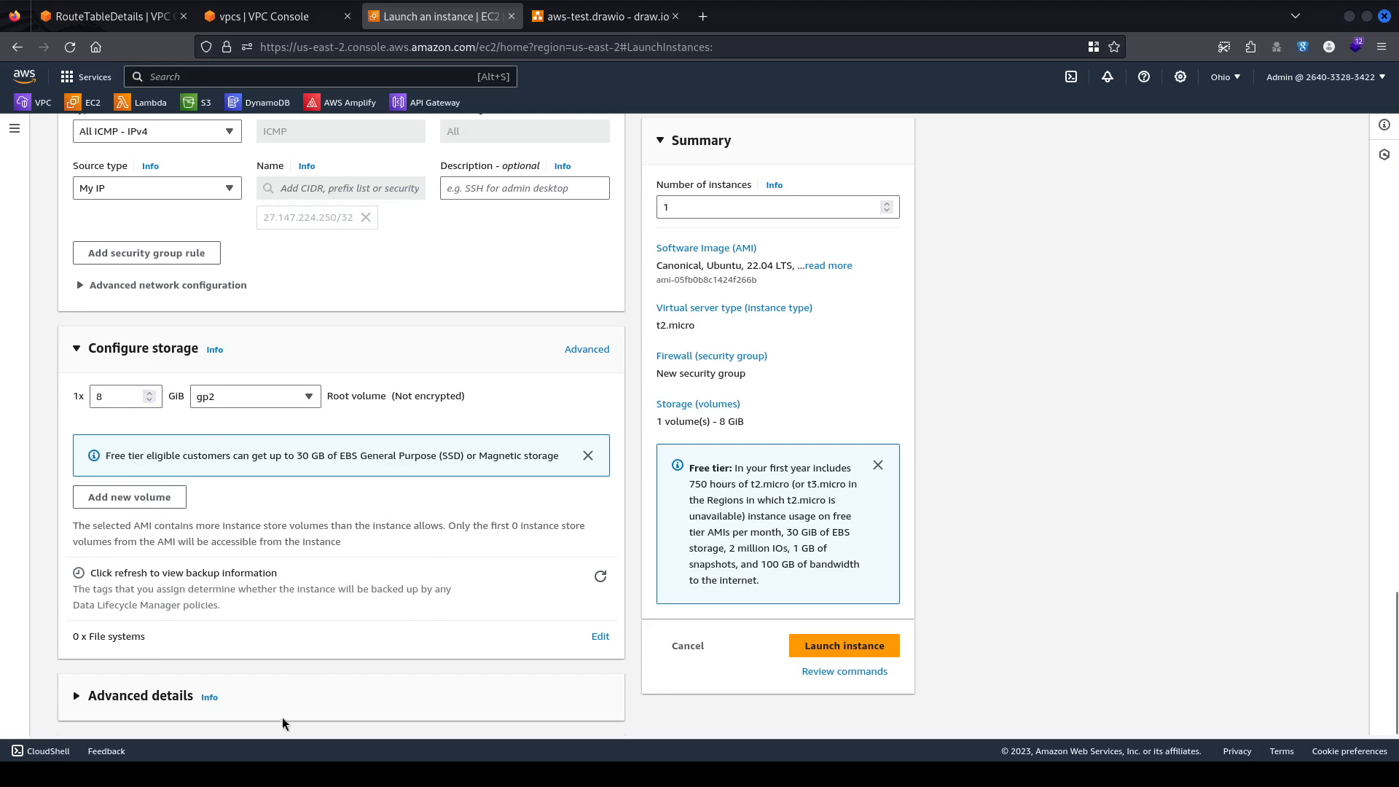
pyautogui.scroll(15, 487, 372)
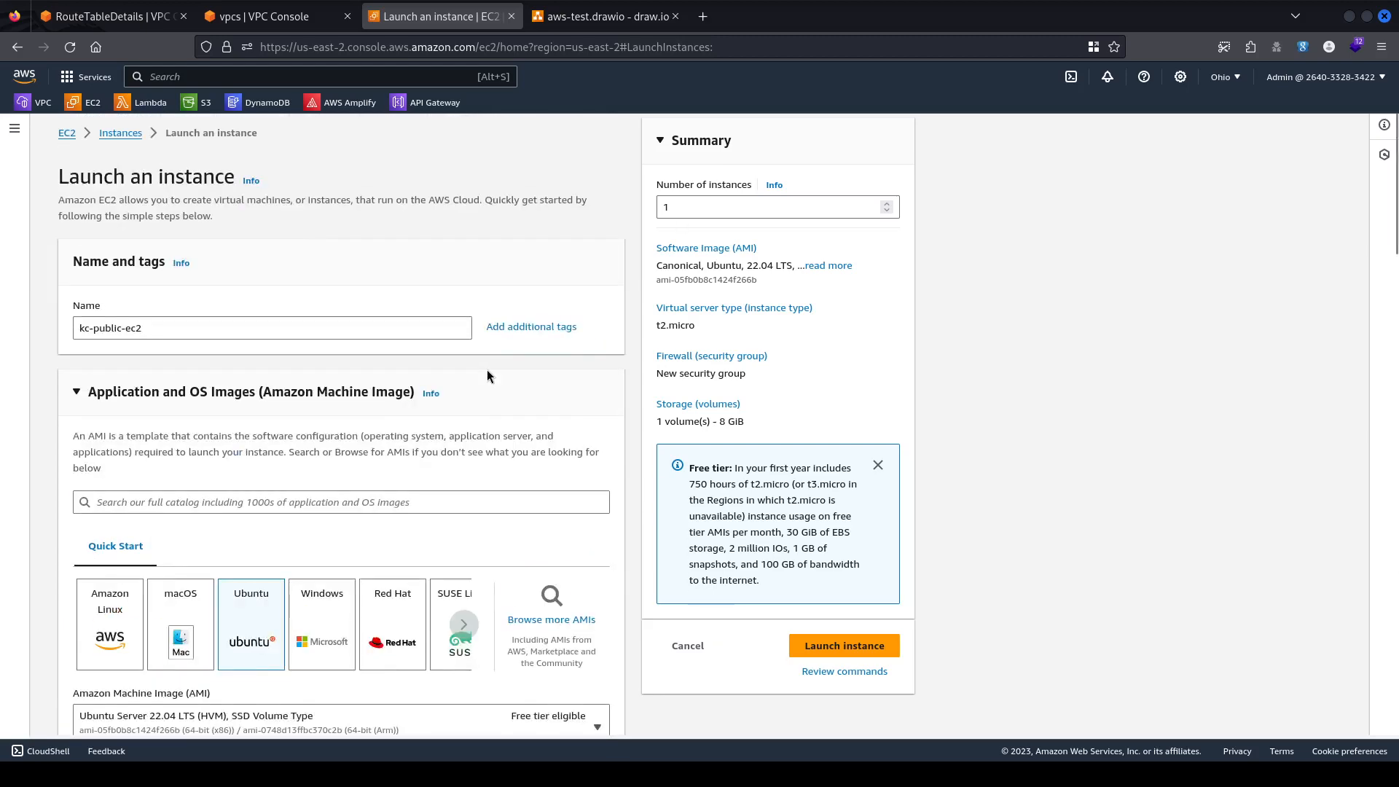
pyautogui.scroll(-15, 487, 369)
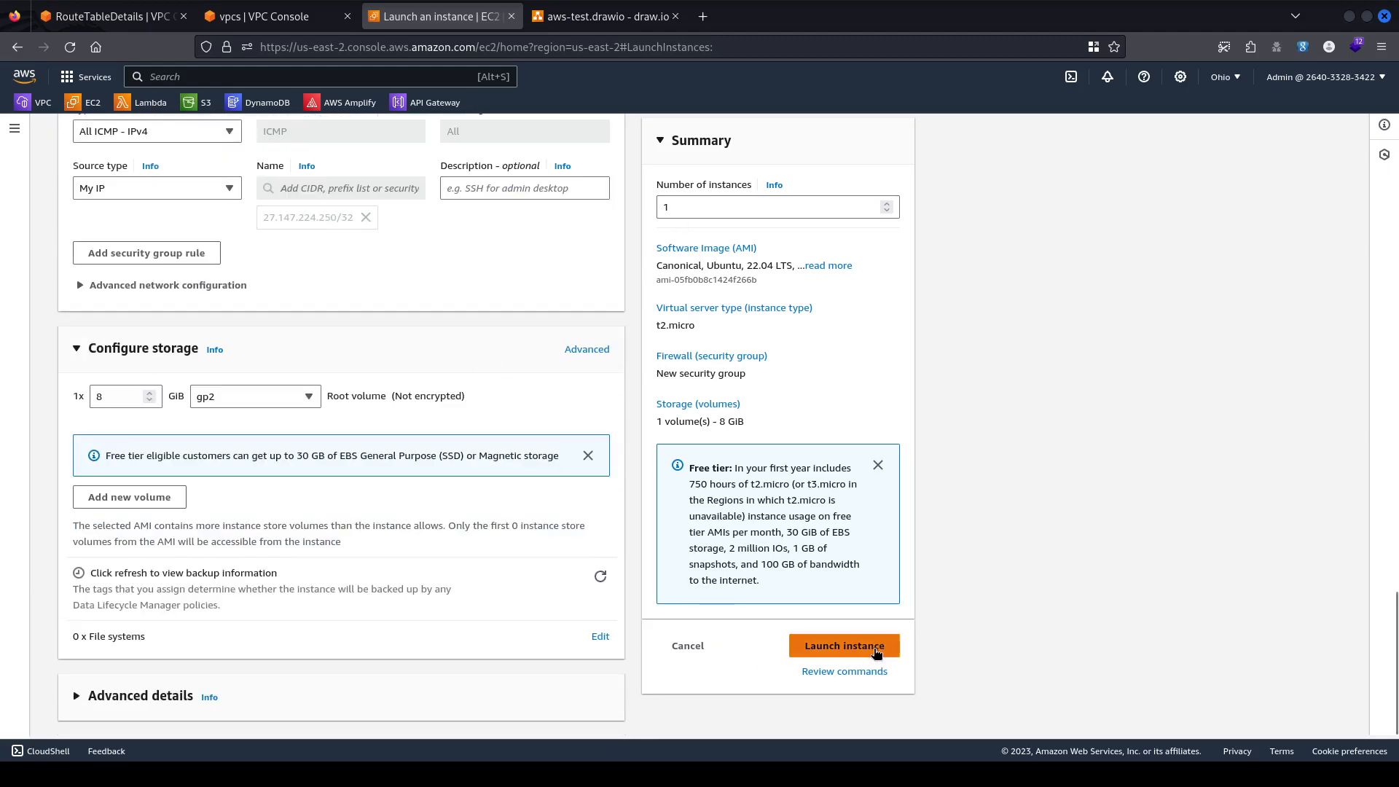
# Launch the kc-public-ec2 instance.
pyautogui.click(877, 652)
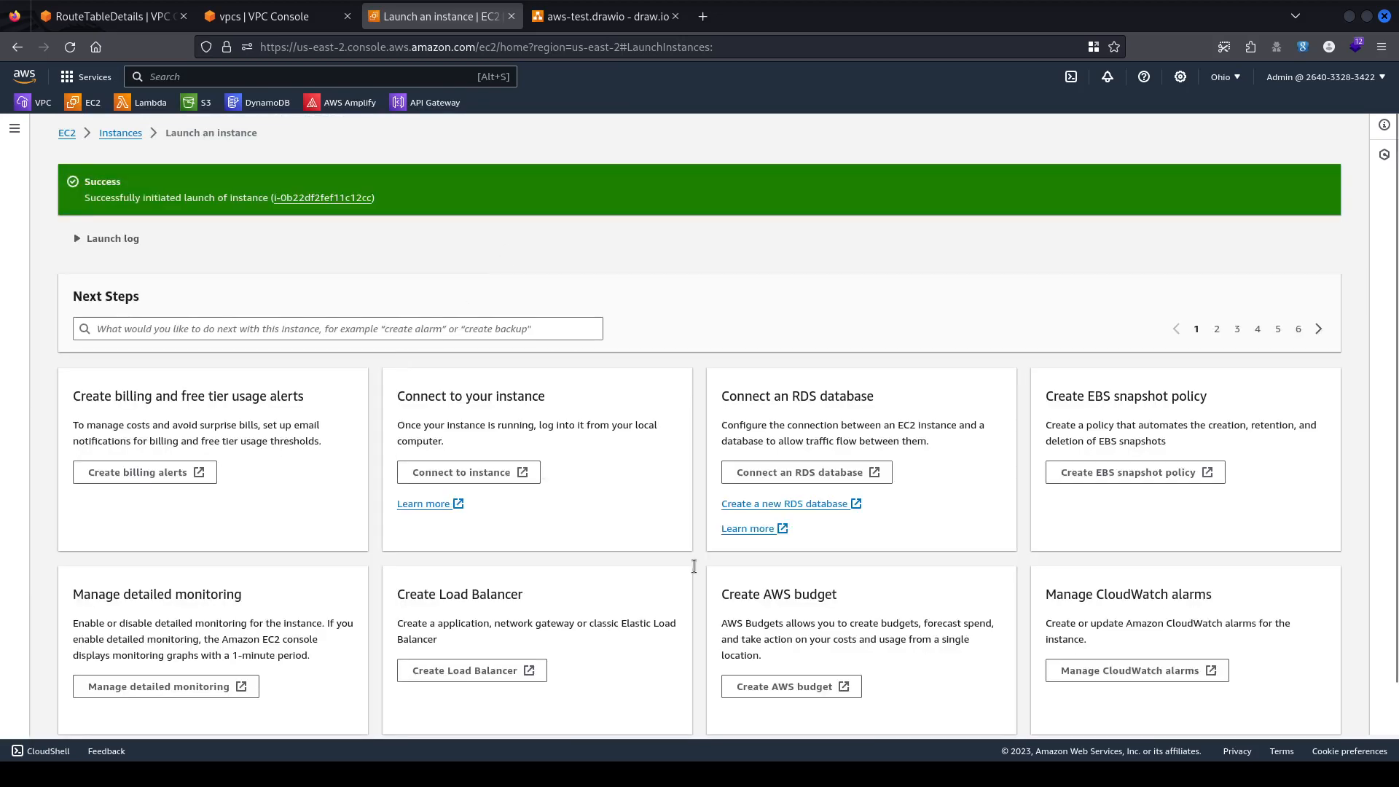
pyautogui.scroll(-1, 763, 481)
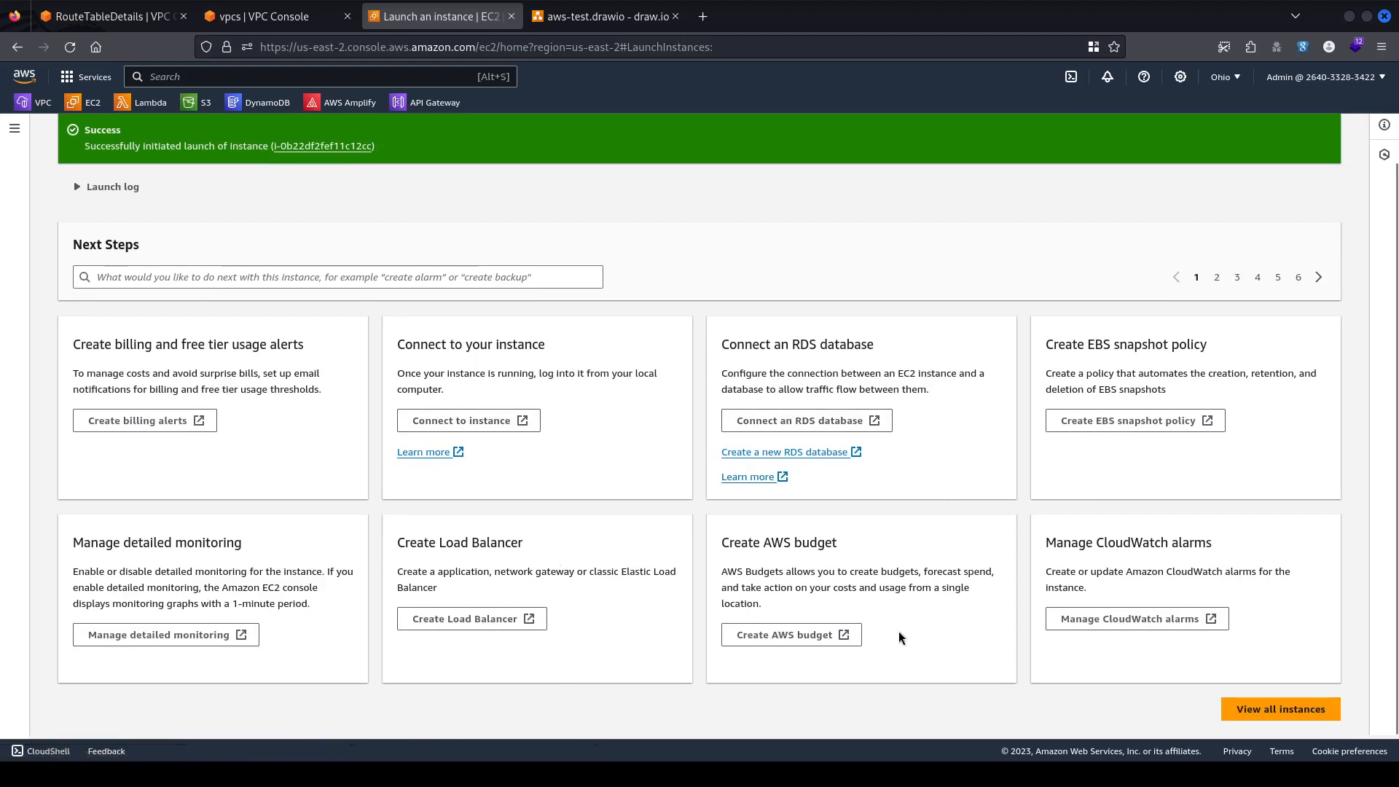
pyautogui.scroll(1, 536, 437)
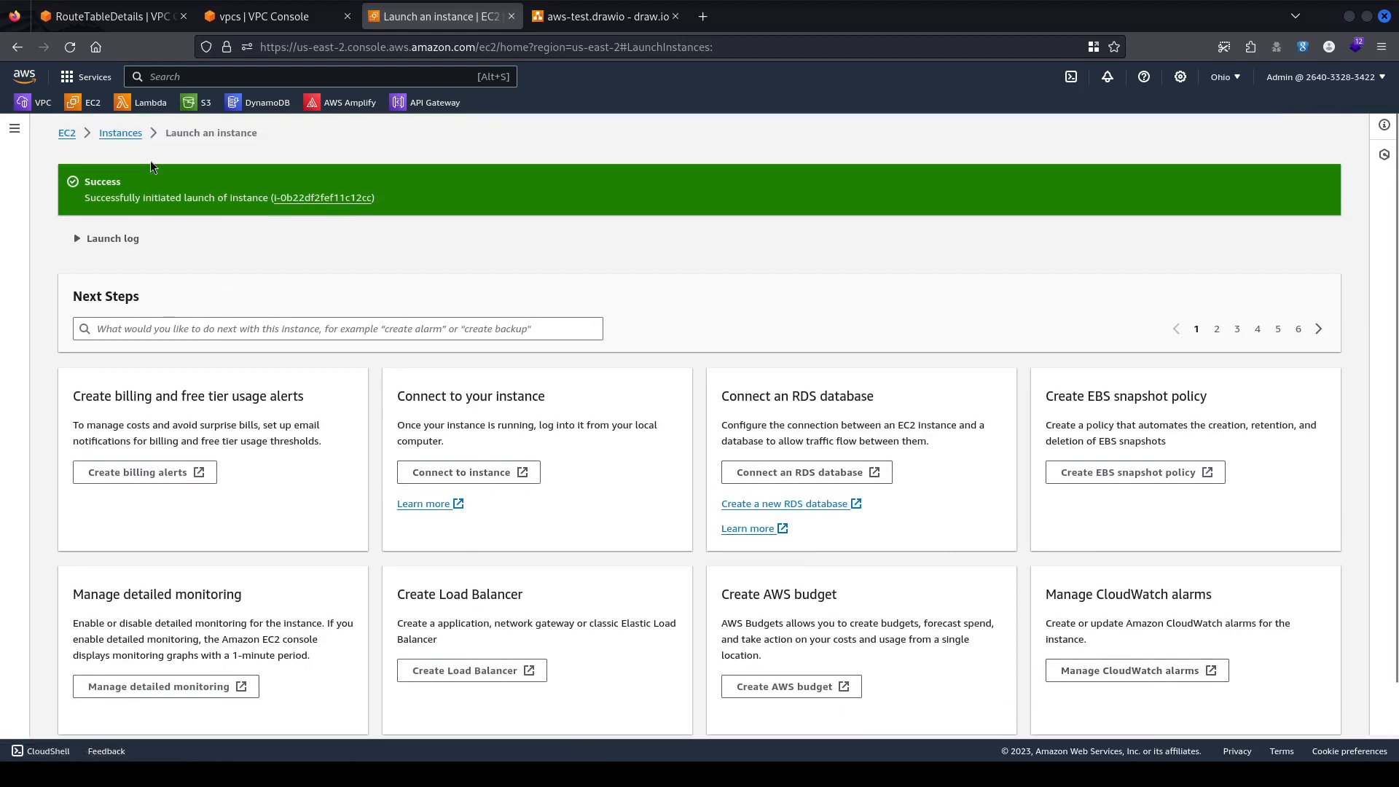
# In the Instances list, select kc-public-ec2 and refresh until its state shows Running.
pyautogui.click(106, 133)
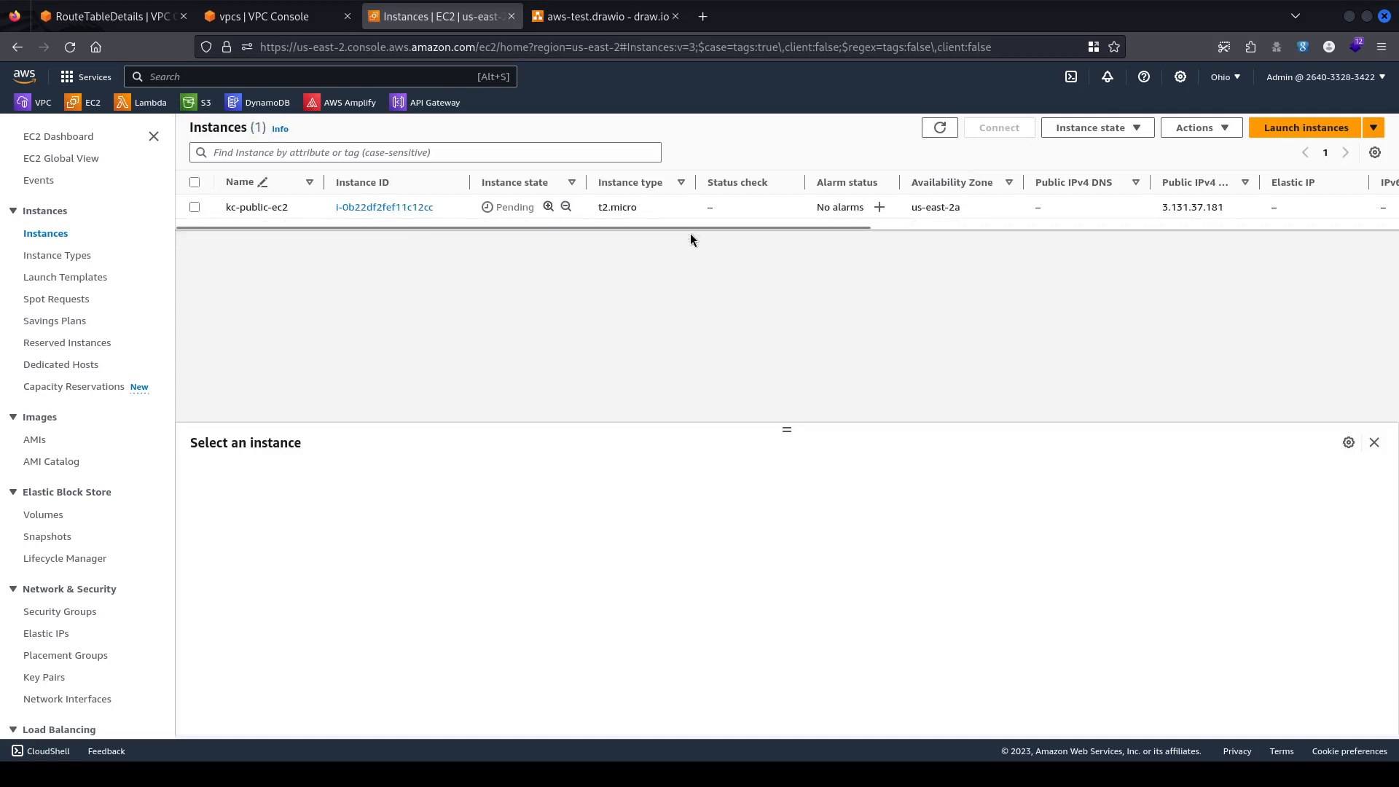
pyautogui.click(510, 206)
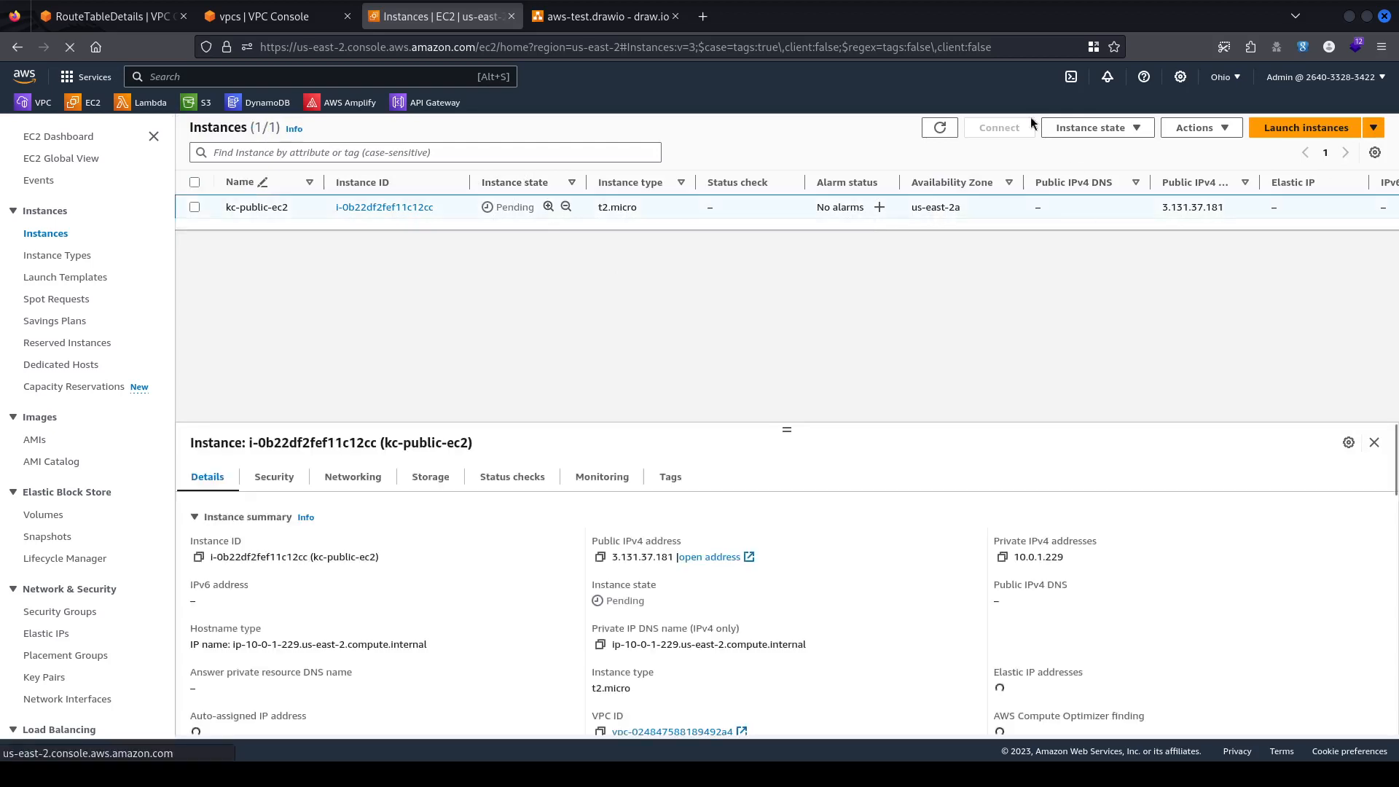
pyautogui.click(940, 129)
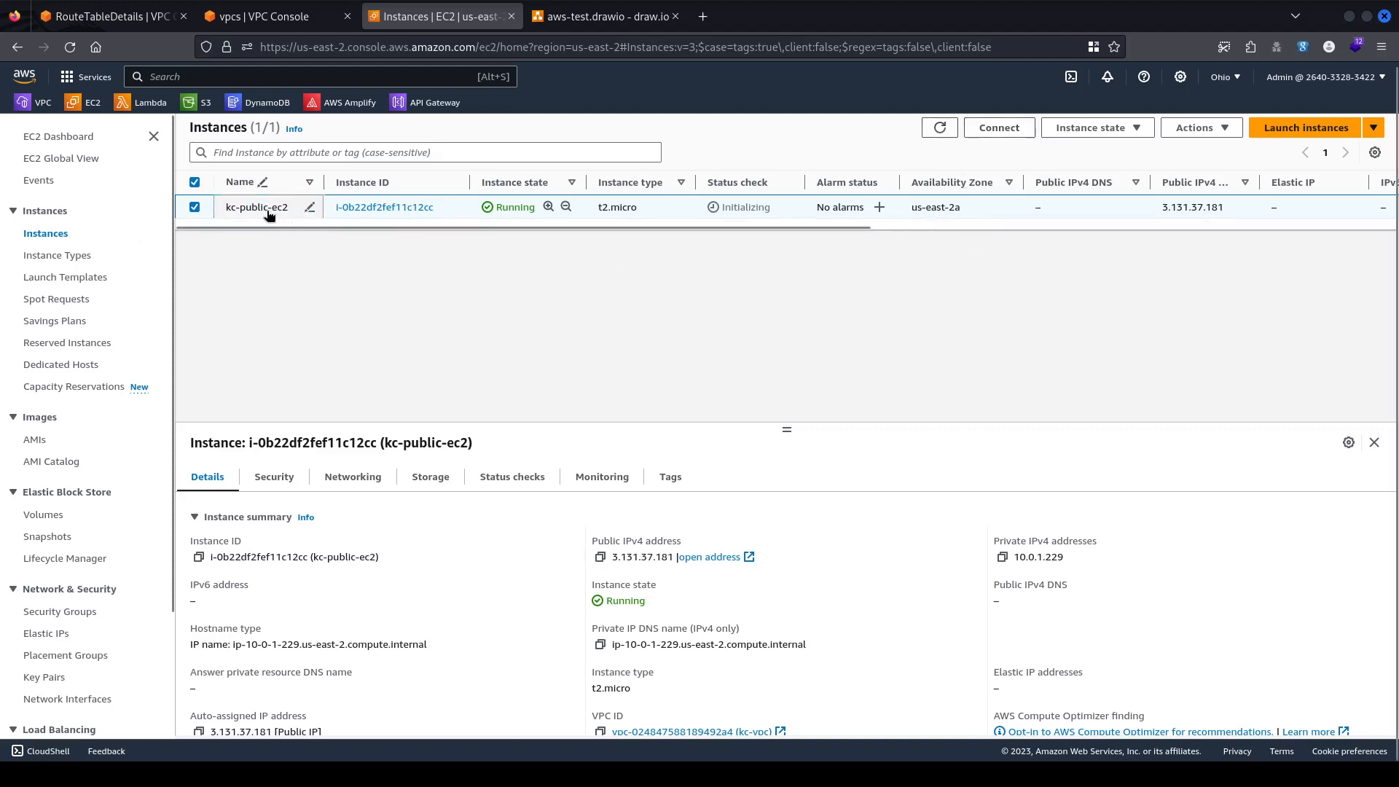
pyautogui.click(998, 128)
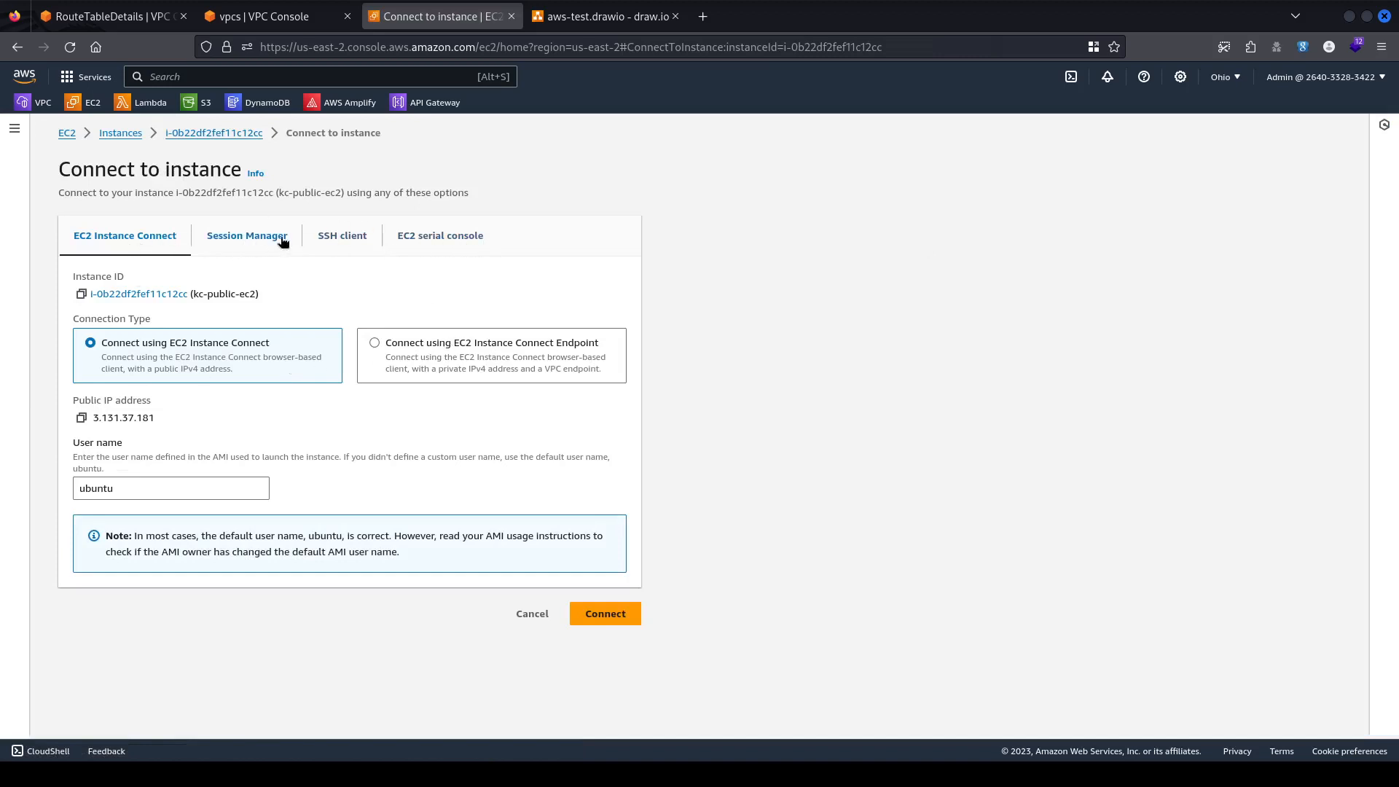
pyautogui.click(340, 246)
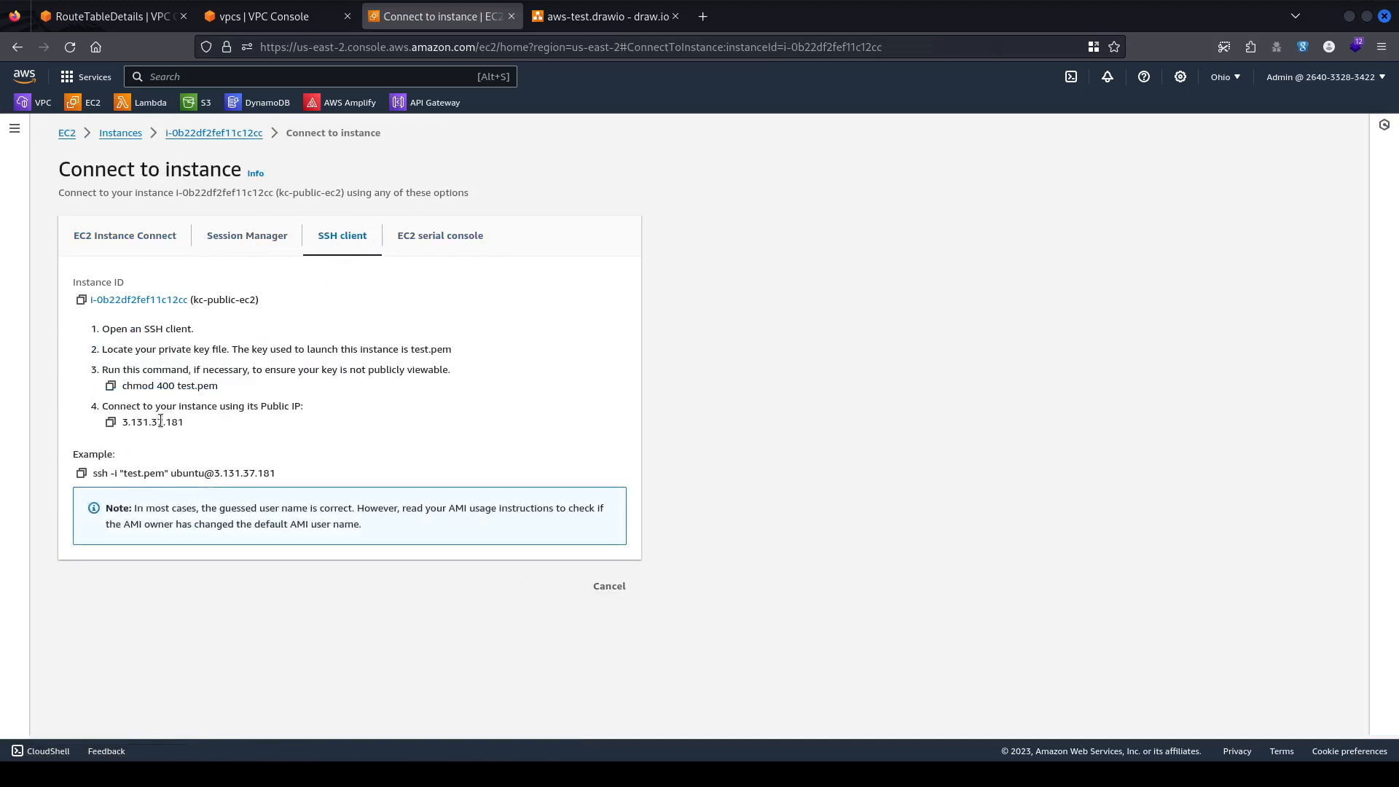
pyautogui.click(80, 473)
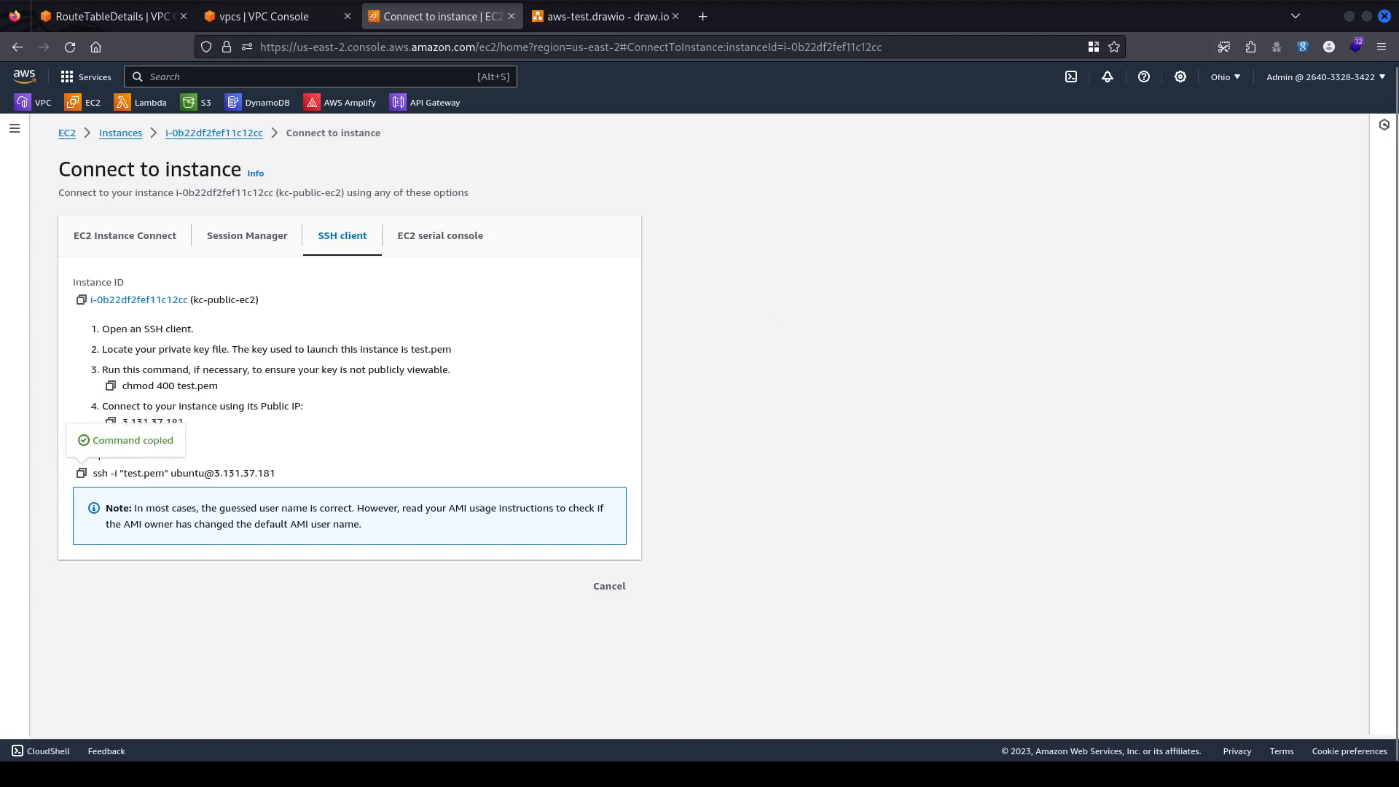
# Clear the terminal and change to the home folder.
pyautogui.hotkey('alt', 'Tab')
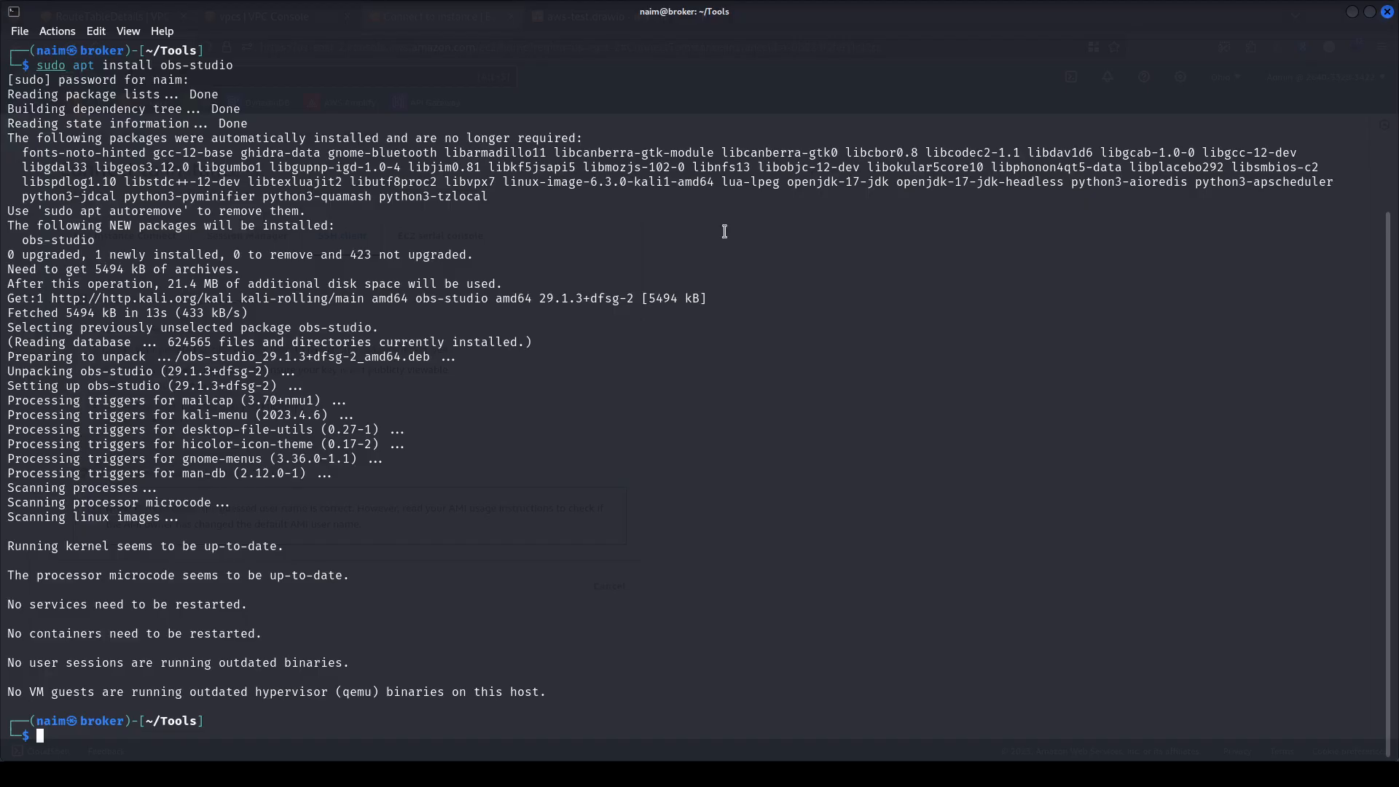
pyautogui.write('clear')
pyautogui.press('Return')
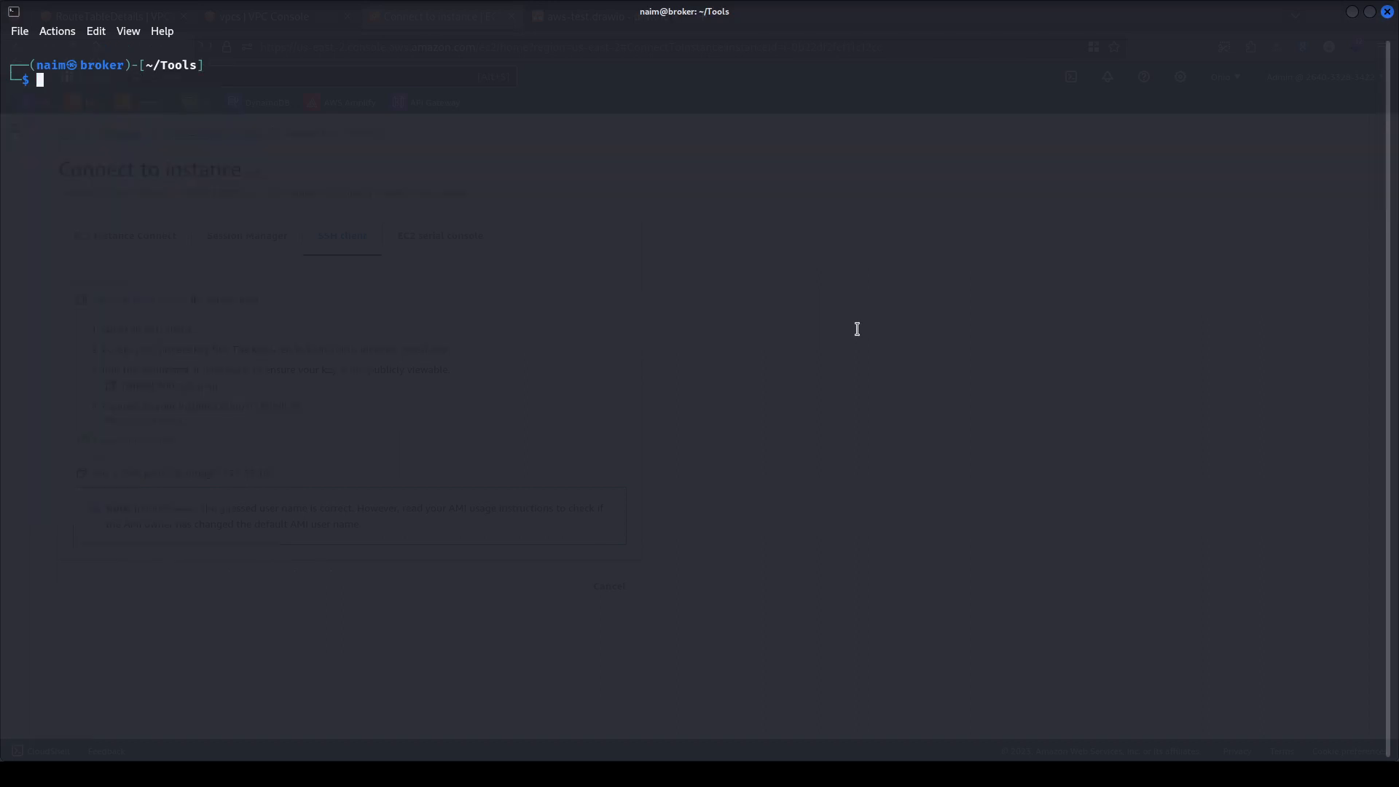
pyautogui.write('cd')
pyautogui.press('Return')
pyautogui.write('clear')
pyautogui.press('Return')
pyautogui.hotkey('ctrl', 'shift', 'v')
pyautogui.press('Left')
pyautogui.press('Left')
pyautogui.press('Left')
pyautogui.press('Left')
pyautogui.press('Left')
pyautogui.press('Left')
pyautogui.press('Left')
pyautogui.press('Left')
pyautogui.press('Left')
pyautogui.press('Left')
pyautogui.press('Left')
pyautogui.press('Left')
pyautogui.press('Left')
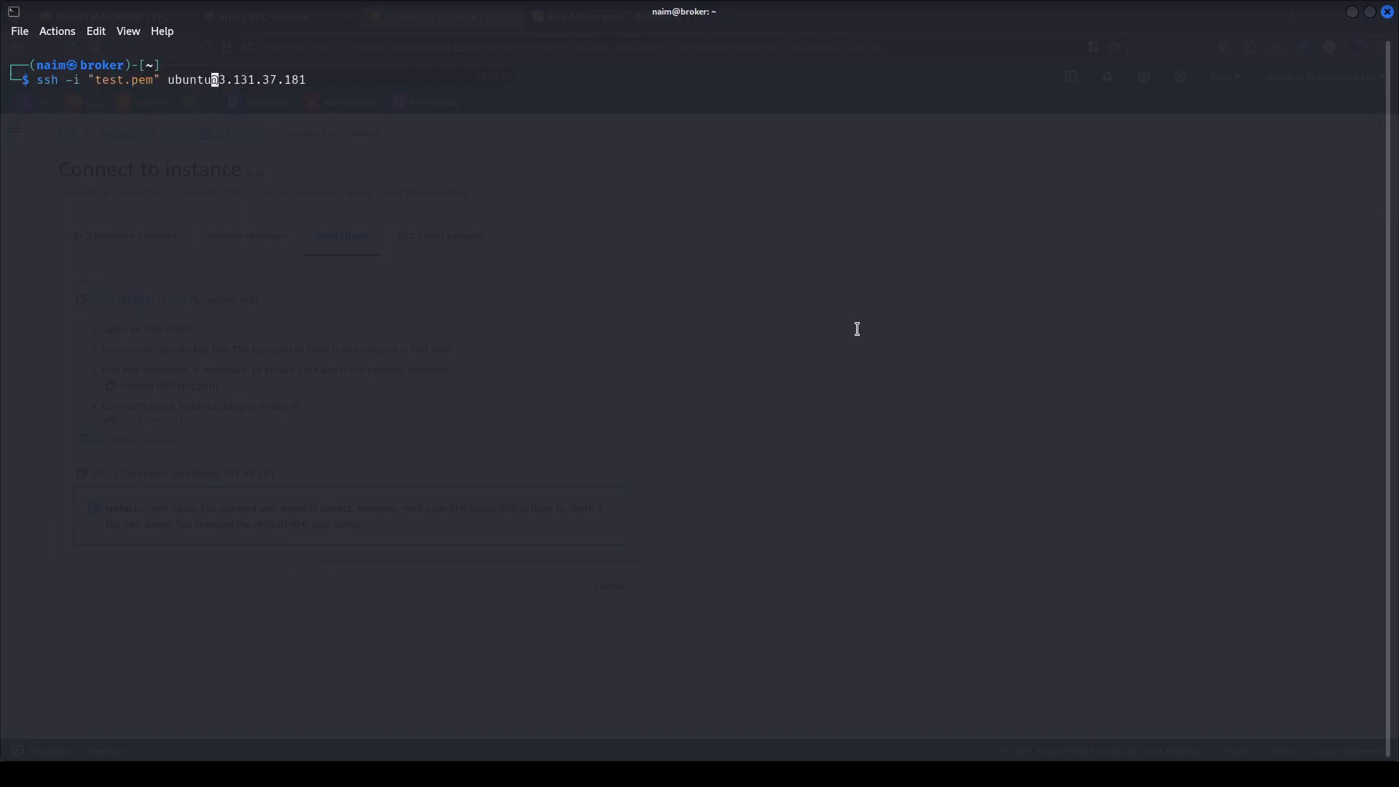
pyautogui.press('Left')
pyautogui.press('Left')
pyautogui.press('Left')
pyautogui.press('Left')
pyautogui.press('Left')
pyautogui.press('Left')
pyautogui.press('Left')
pyautogui.press('Left')
pyautogui.press('Left')
pyautogui.press('Left')
pyautogui.press('Left')
pyautogui.press('Left')
pyautogui.press('BackSpace')
pyautogui.press('BackSpace')
pyautogui.press('BackSpace')
pyautogui.press('BackSpace')
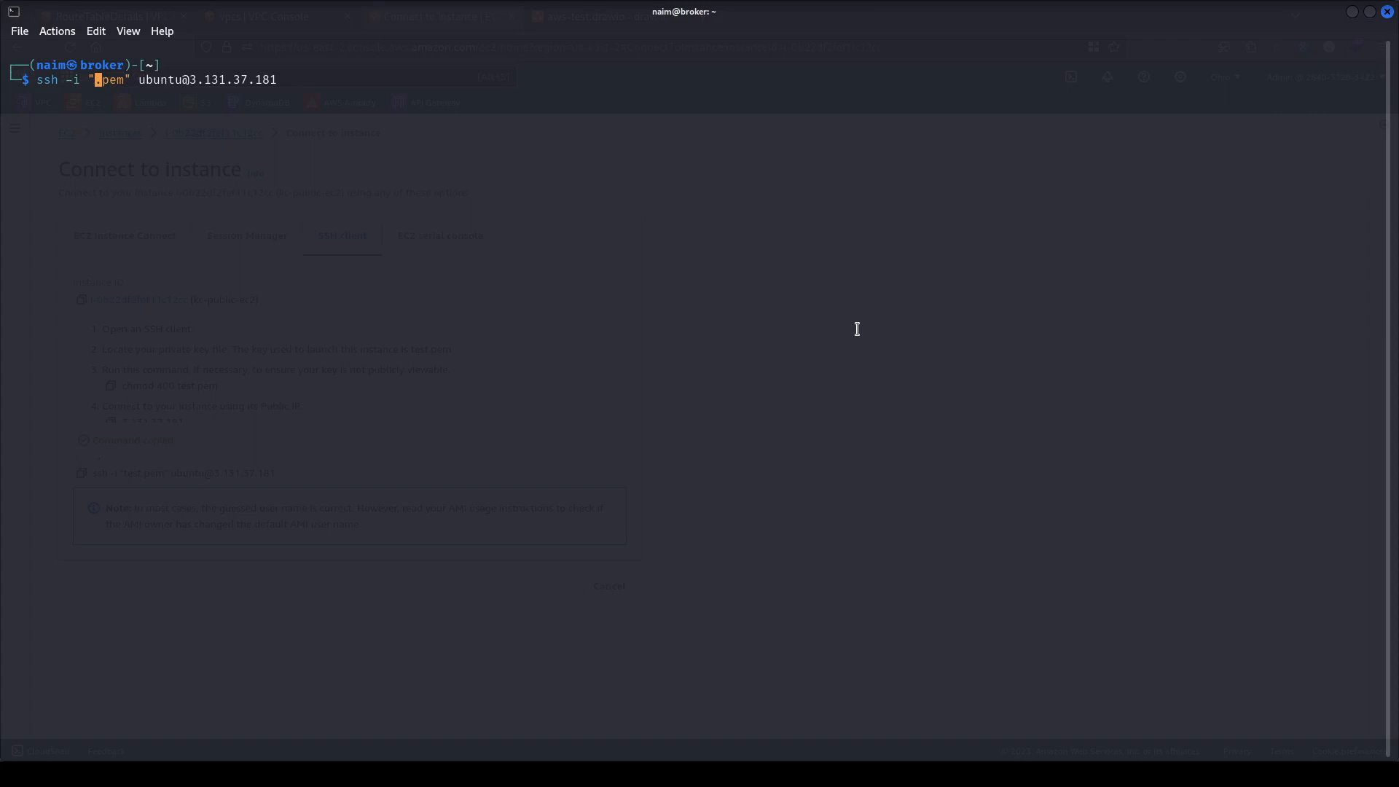
pyautogui.write('aws')
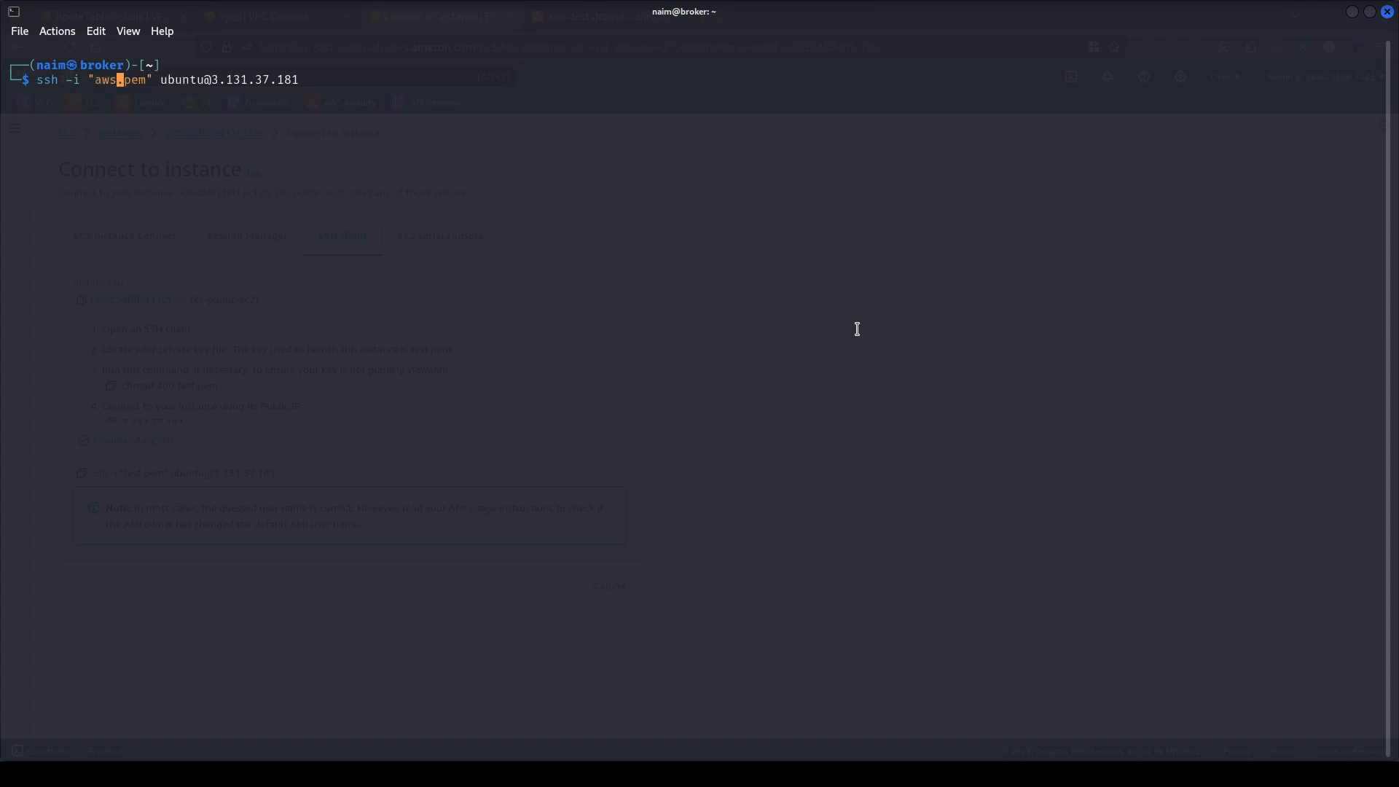
pyautogui.hotkey('ctrl', 'Left')
pyautogui.hotkey('ctrl', 'Left')
pyautogui.hotkey('ctrl', 'Left')
pyautogui.hotkey('ctrl', 'Right')
pyautogui.hotkey('ctrl', 'Right')
pyautogui.hotkey('ctrl', 'Right')
pyautogui.hotkey('ctrl', 'Right')
pyautogui.hotkey('ctrl', 'Right')
pyautogui.hotkey('ctrl', 'Left')
pyautogui.hotkey('ctrl', 'Left')
pyautogui.hotkey('ctrl', 'Left')
pyautogui.hotkey('ctrl', 'Left')
pyautogui.hotkey('ctrl', 'Right')
pyautogui.hotkey('ctrl', 'Right')
pyautogui.hotkey('ctrl', 'Left')
pyautogui.hotkey('ctrl', 'Right')
pyautogui.hotkey('ctrl', 'Right')
pyautogui.hotkey('ctrl', 'Right')
pyautogui.hotkey('ctrl', 'Right')
pyautogui.hotkey('ctrl', 'Right')
pyautogui.hotkey('ctrl', 'Right')
pyautogui.press('Return')
pyautogui.hotkey('alt', 'Tab')
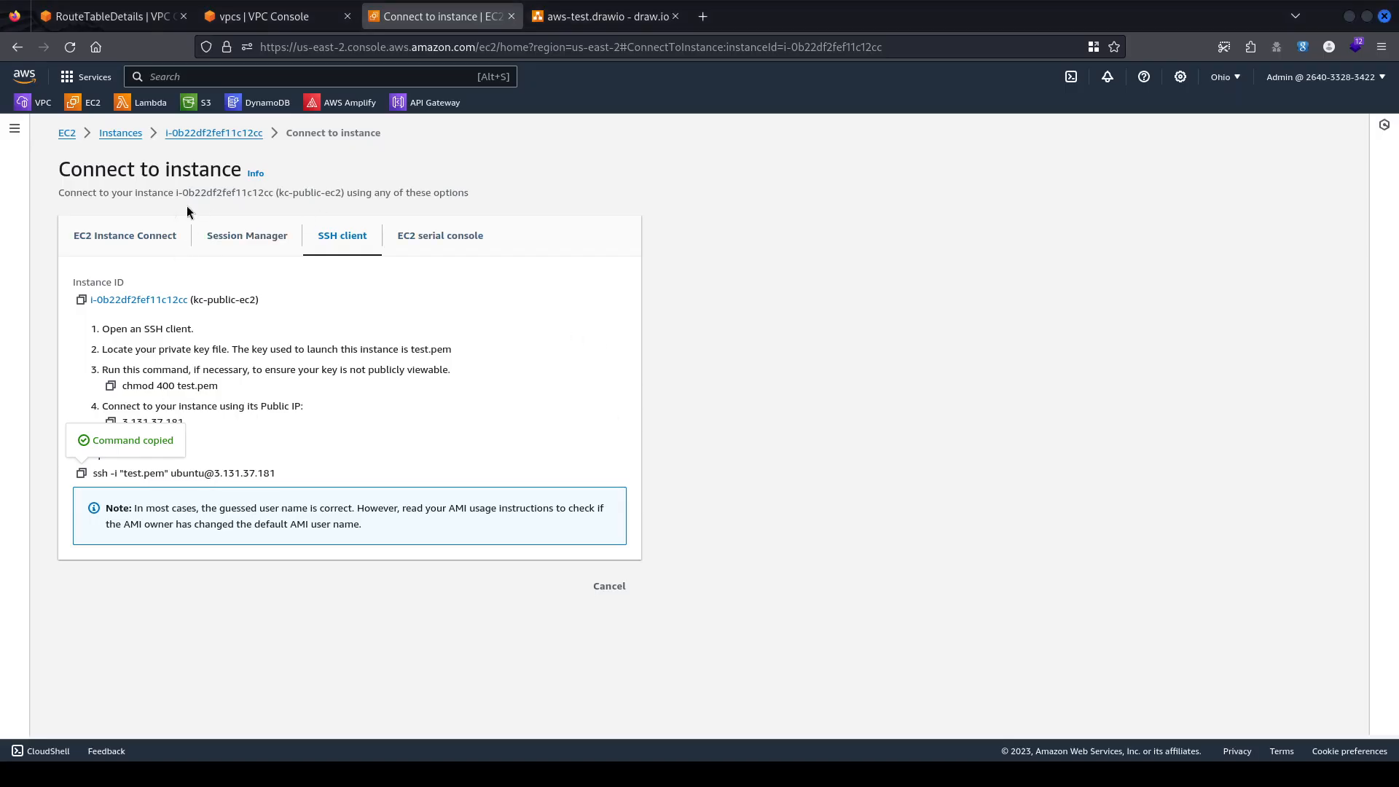
# Open the kc-public-ec2 instance summary and answer 'yes' to trust the host key in the ssh session.
pyautogui.click(218, 133)
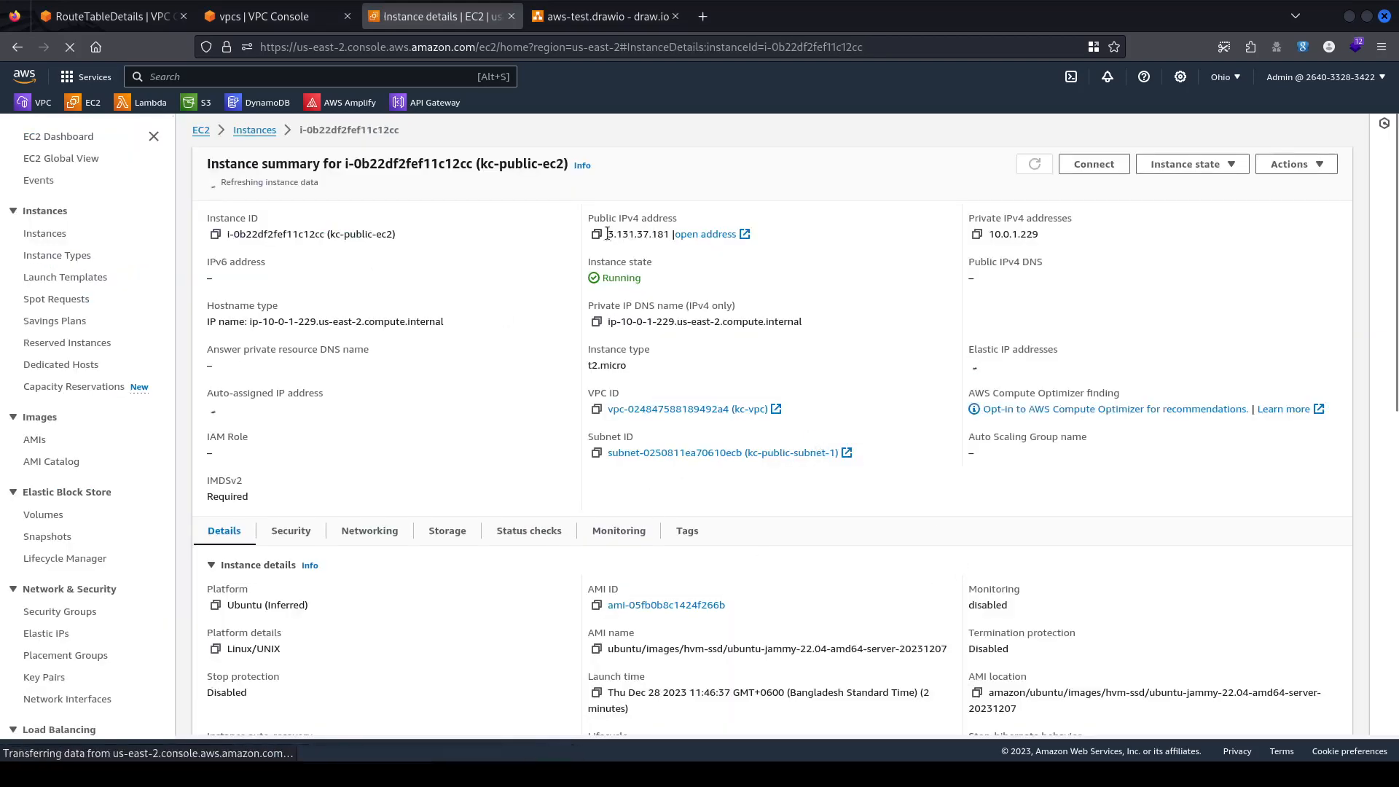
pyautogui.hotkey('alt', 'Tab')
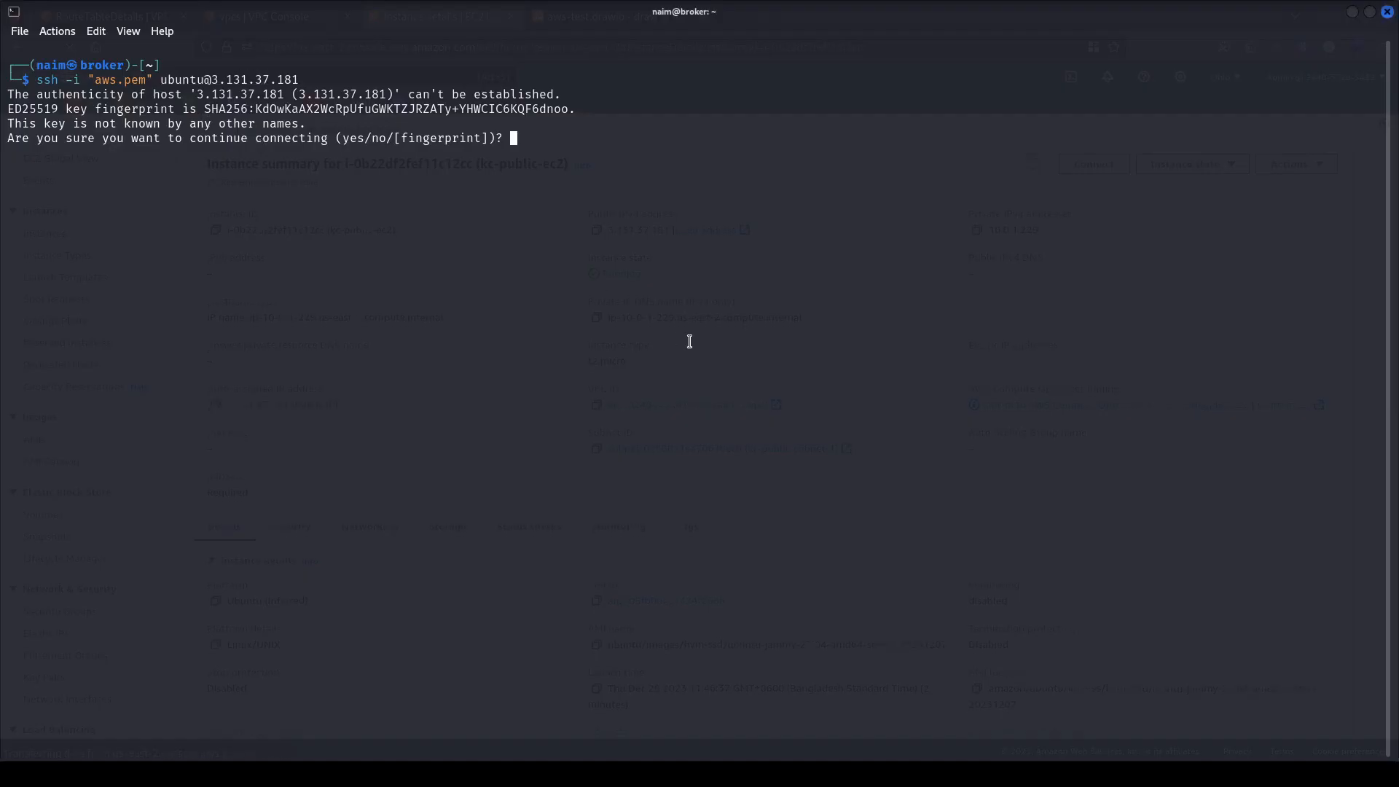
pyautogui.write('yes')
pyautogui.press('Return')
# Copy kc-public-ec2's private IPv4 address and note its 229 ending.
pyautogui.hotkey('alt', 'Tab')
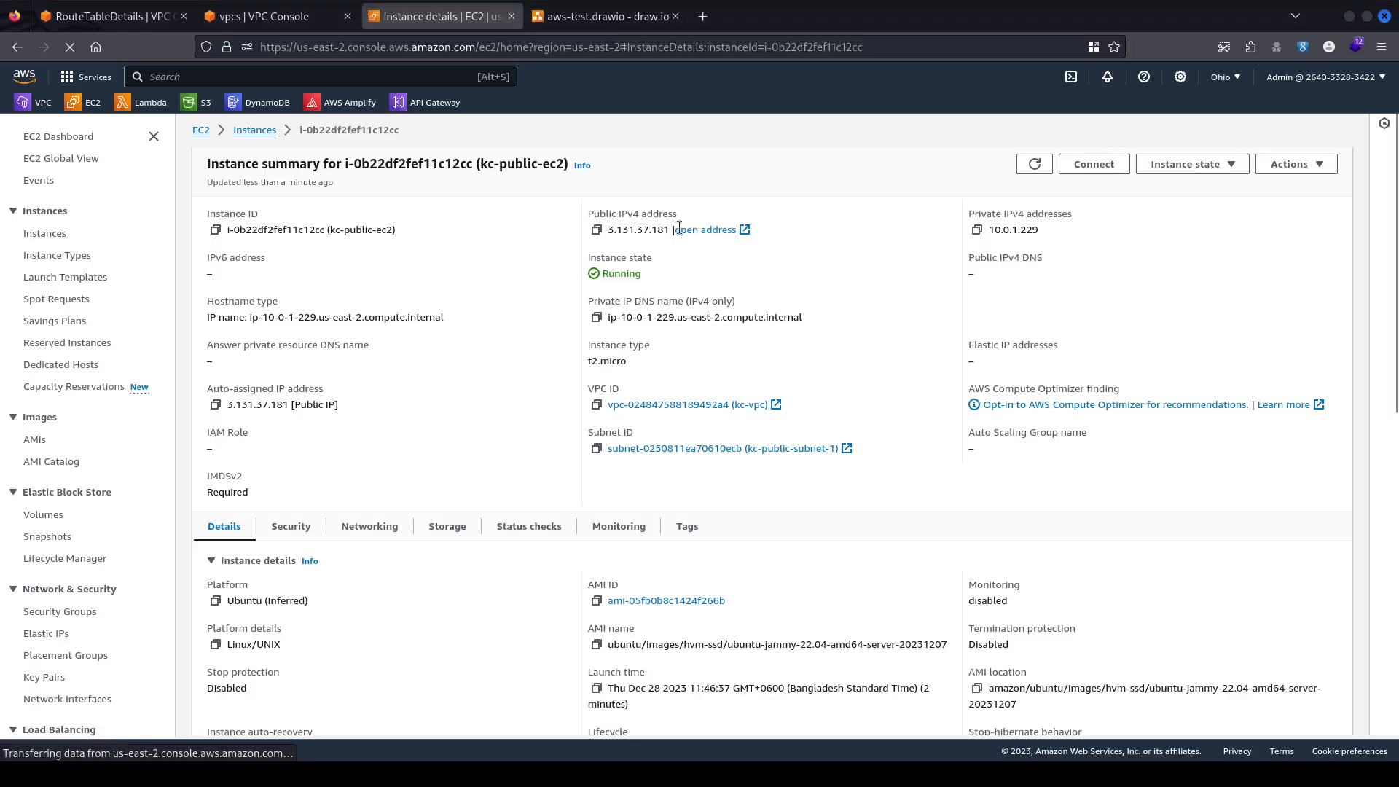
pyautogui.click(977, 231)
pyautogui.moveTo(1026, 229)
pyautogui.mouseDown()
pyautogui.moveTo(1006, 229)
pyautogui.moveTo(1043, 232)
pyautogui.mouseUp()
pyautogui.click(1026, 235)
pyautogui.click(1030, 229)
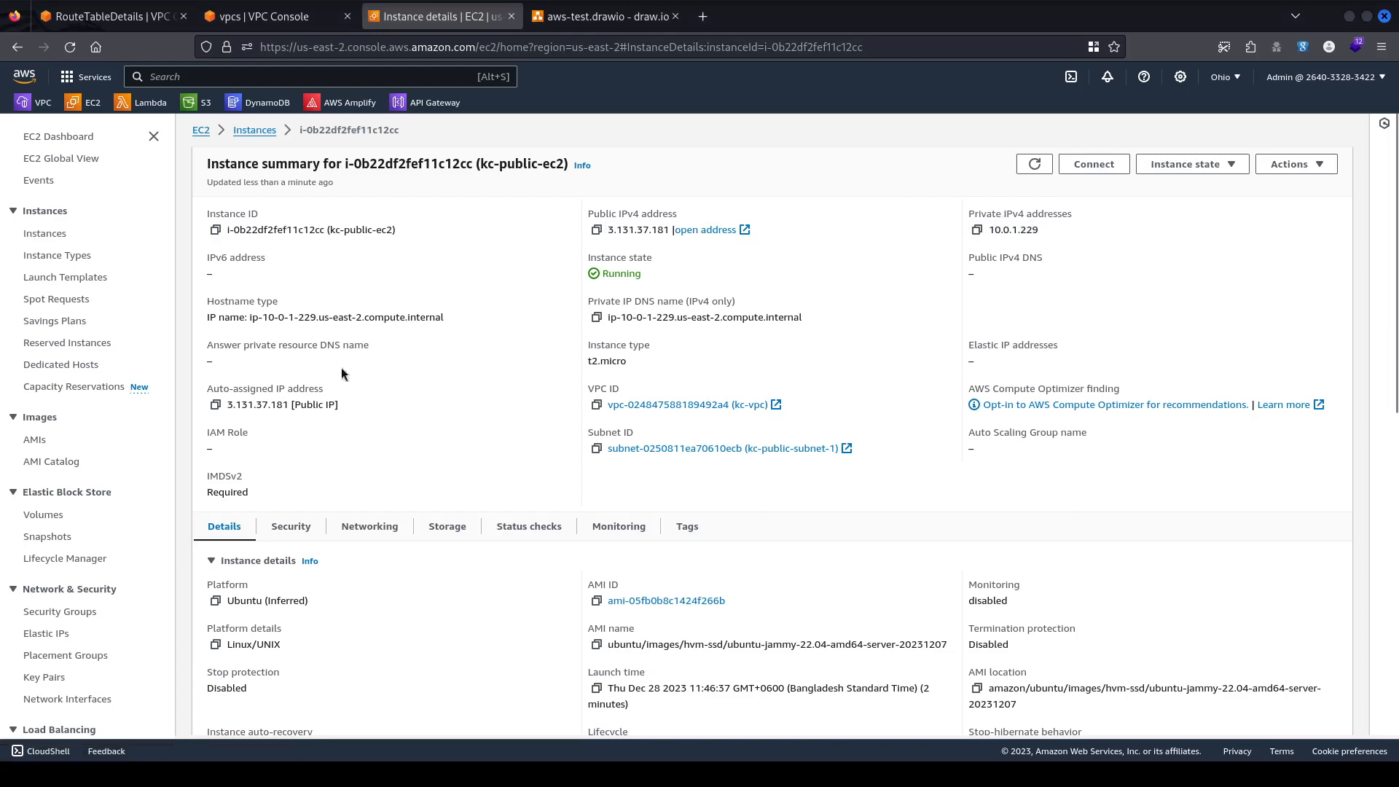
pyautogui.scroll(-7, 829, 427)
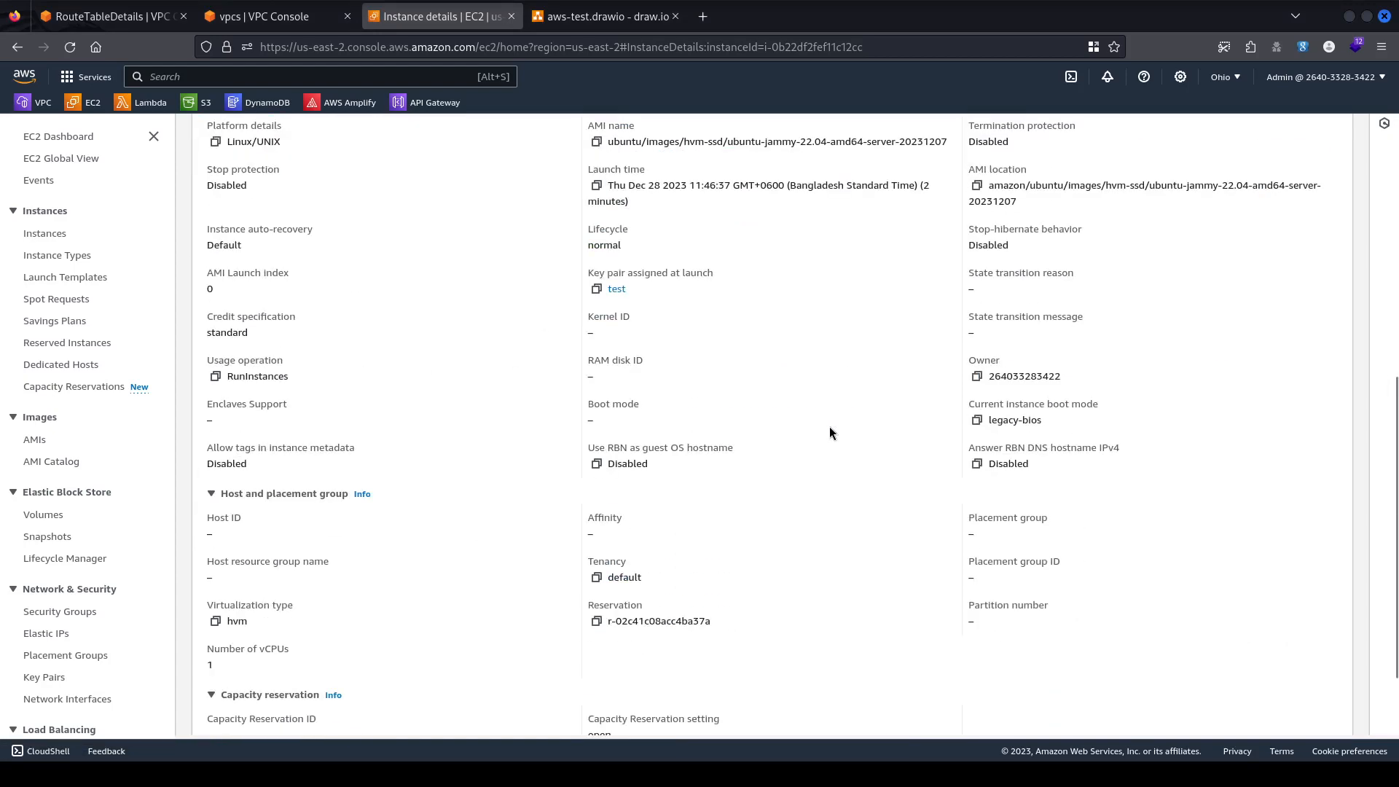
pyautogui.scroll(7, 829, 426)
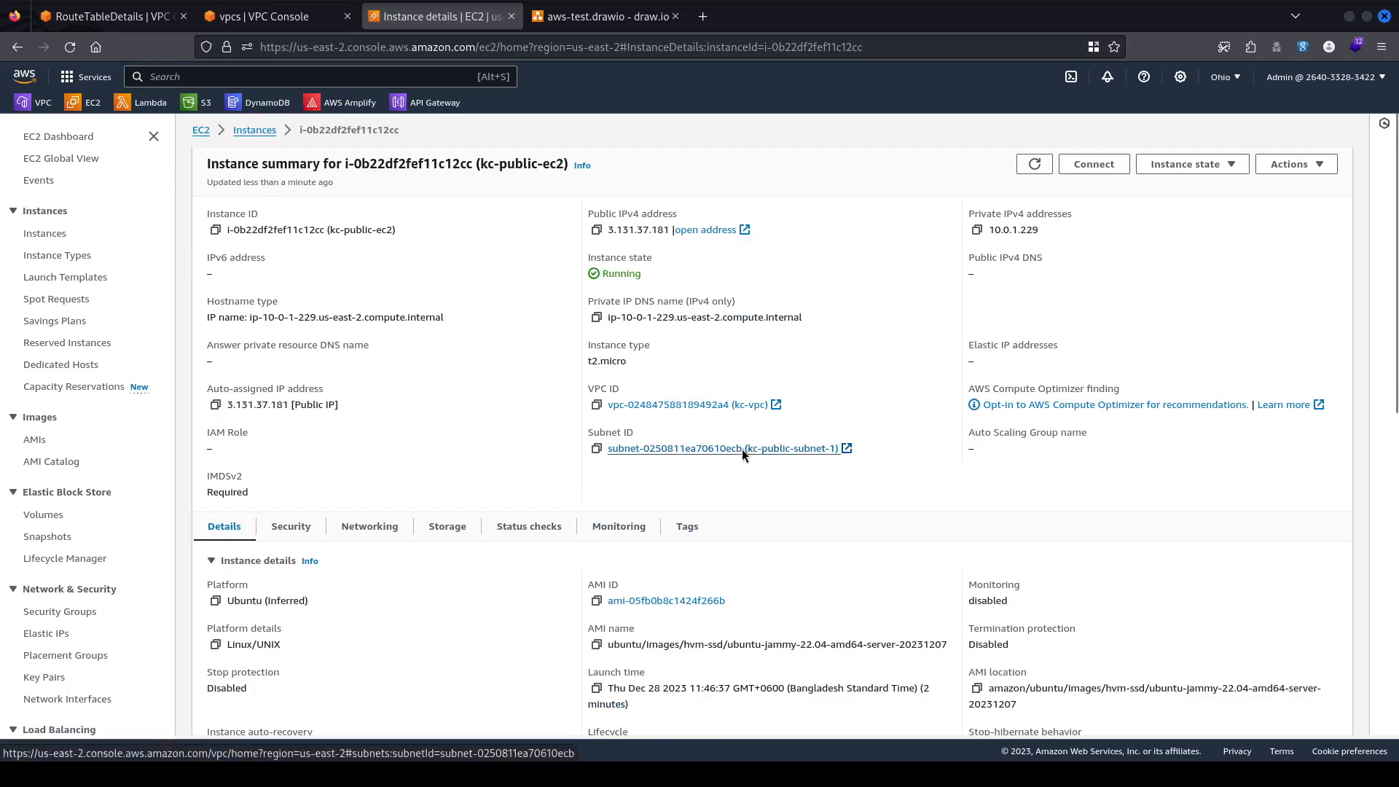
pyautogui.hotkey('alt', 'Tab')
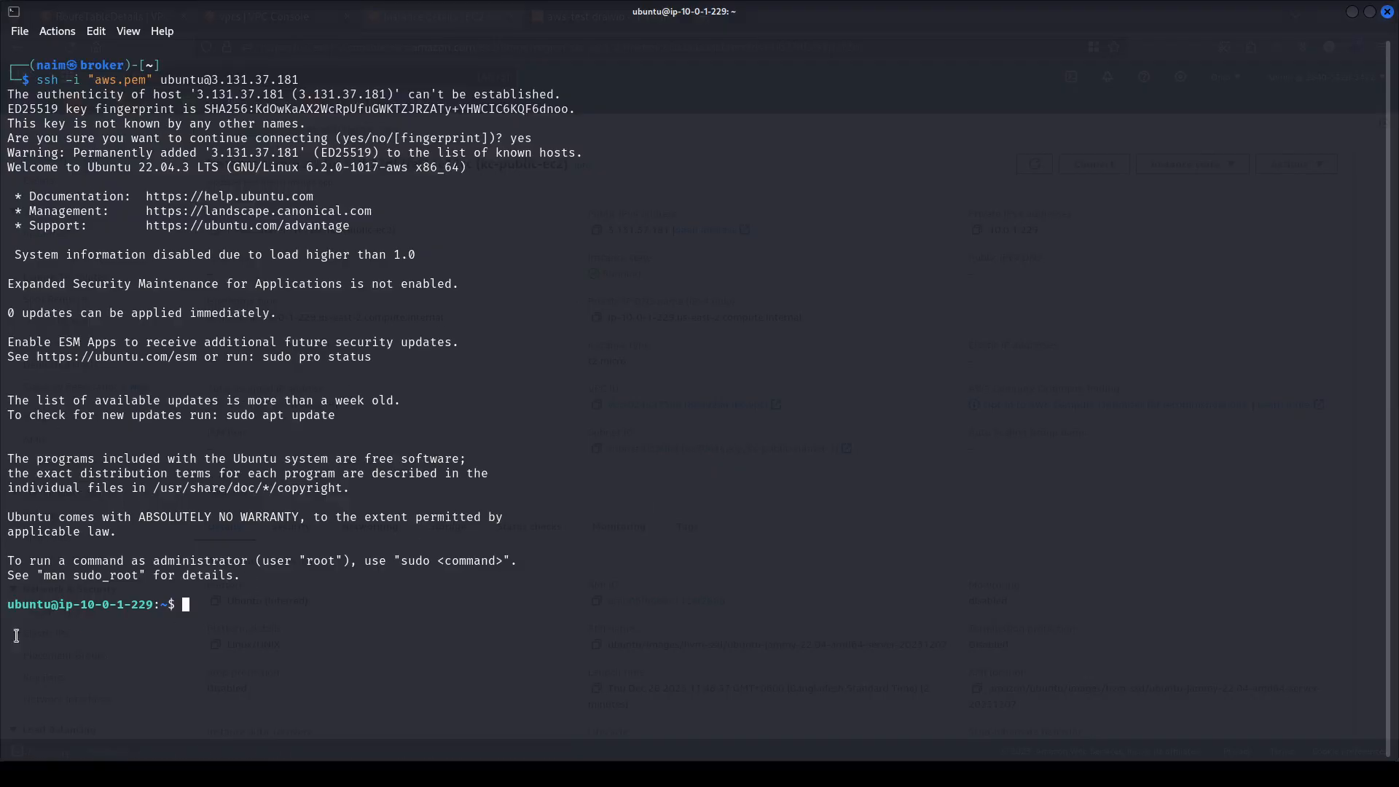
# Check the remote prompt's hostname and confirm with whoami that the session runs as ubuntu.
pyautogui.moveTo(33, 598); pyautogui.dragTo(284, 599)
pyautogui.click(230, 593)
pyautogui.moveTo(68, 605); pyautogui.dragTo(158, 605)
pyautogui.click(68, 606)
pyautogui.tripleClick(68, 607)
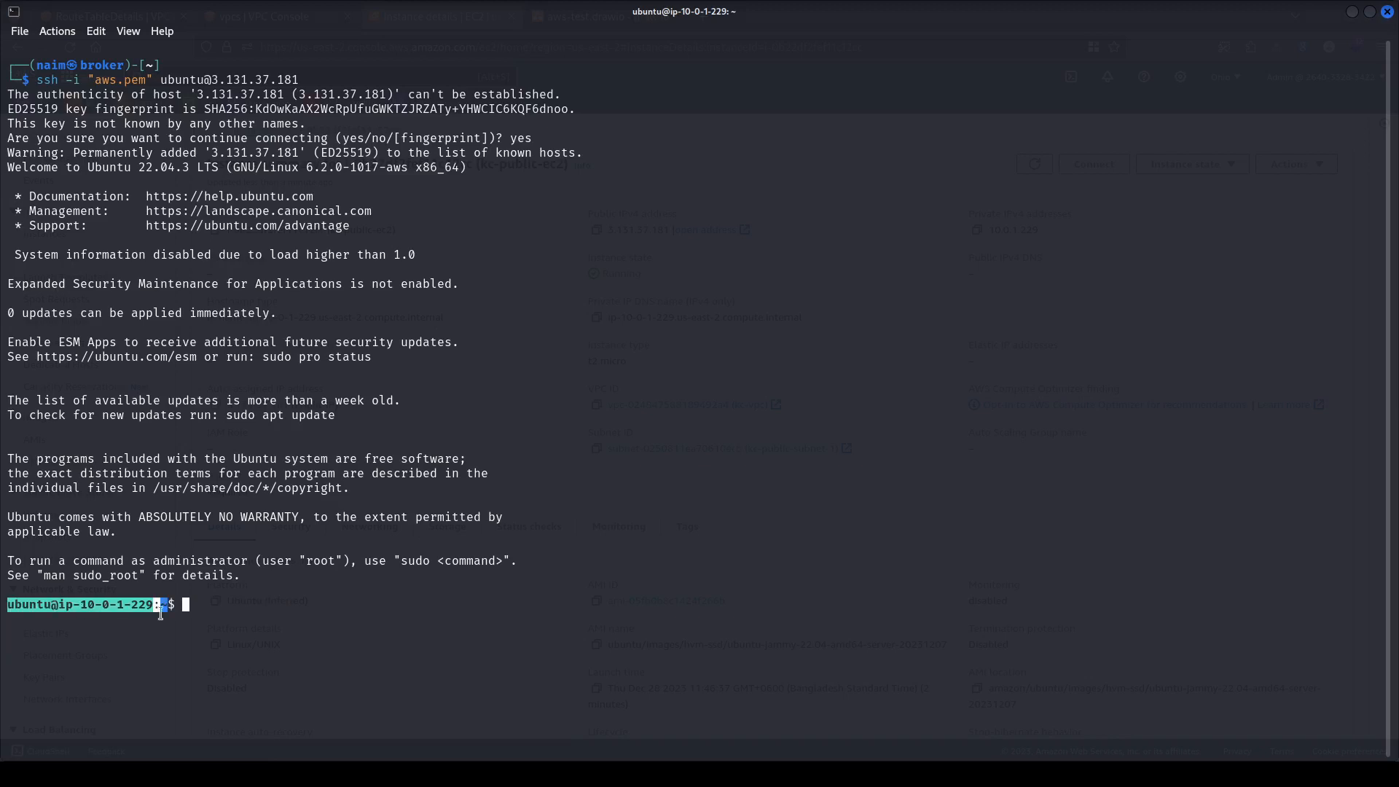
pyautogui.click(419, 589)
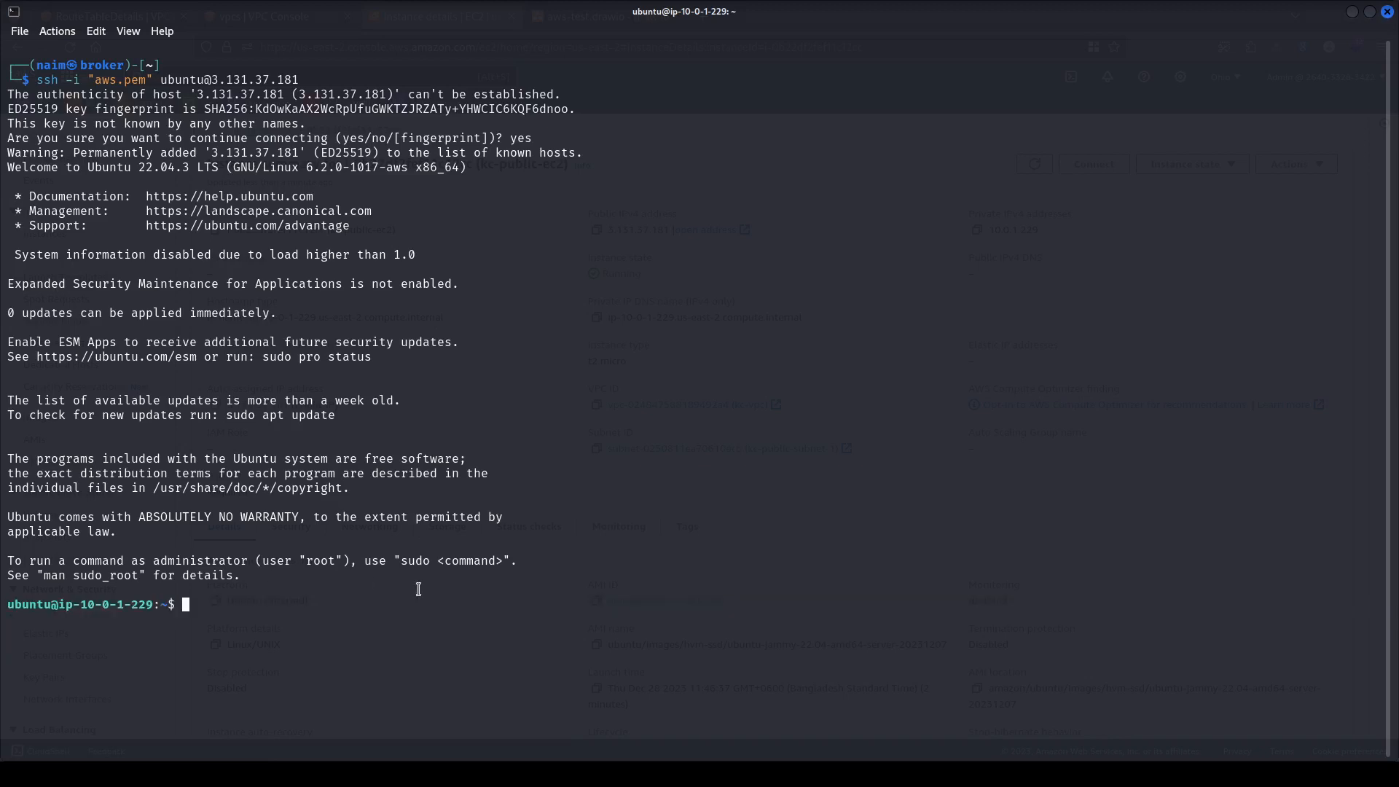
pyautogui.write('whoami')
pyautogui.press('Return')
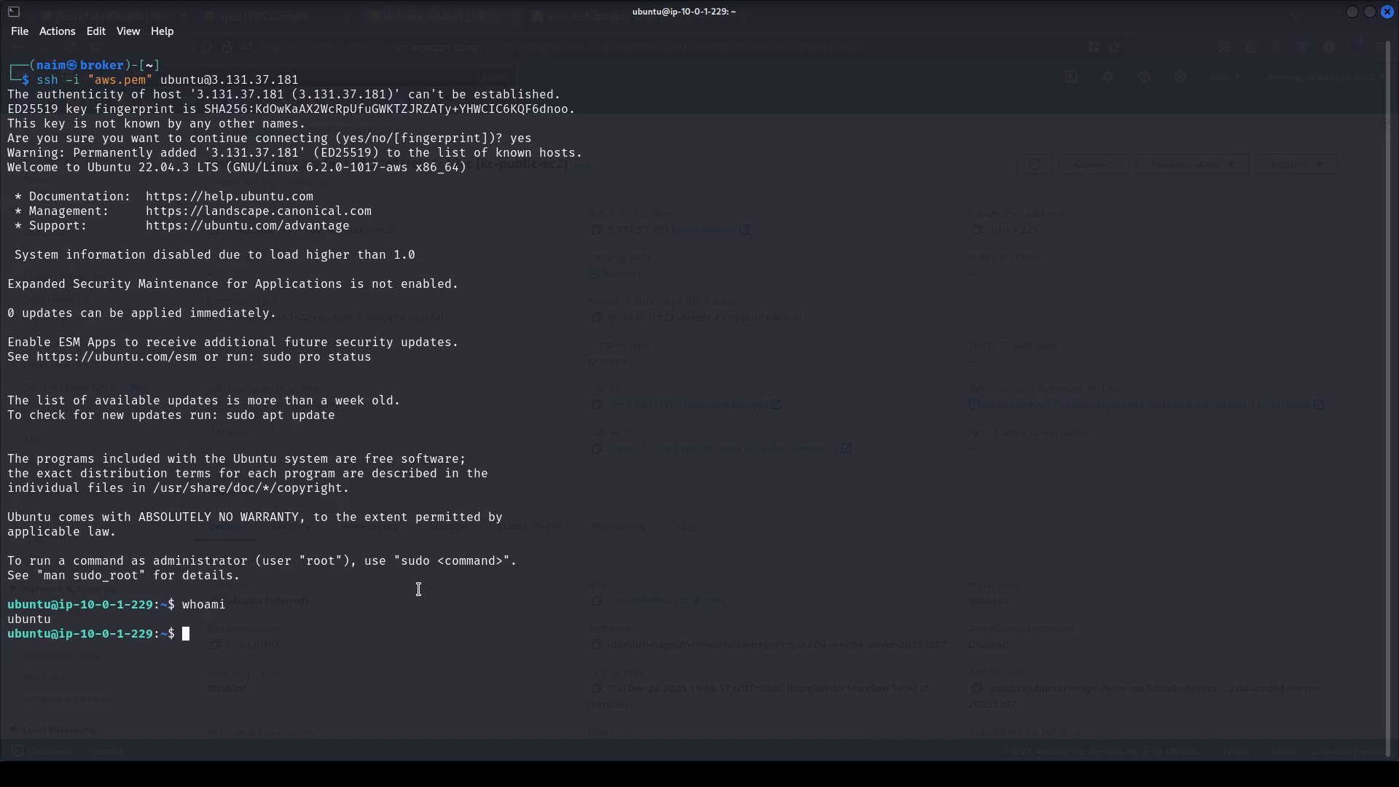
# Confirm with curl ip.me that the public IP 3.131.37.181 matches the console, then clear the screen.
pyautogui.write('curl ip.me')
pyautogui.press('Return')
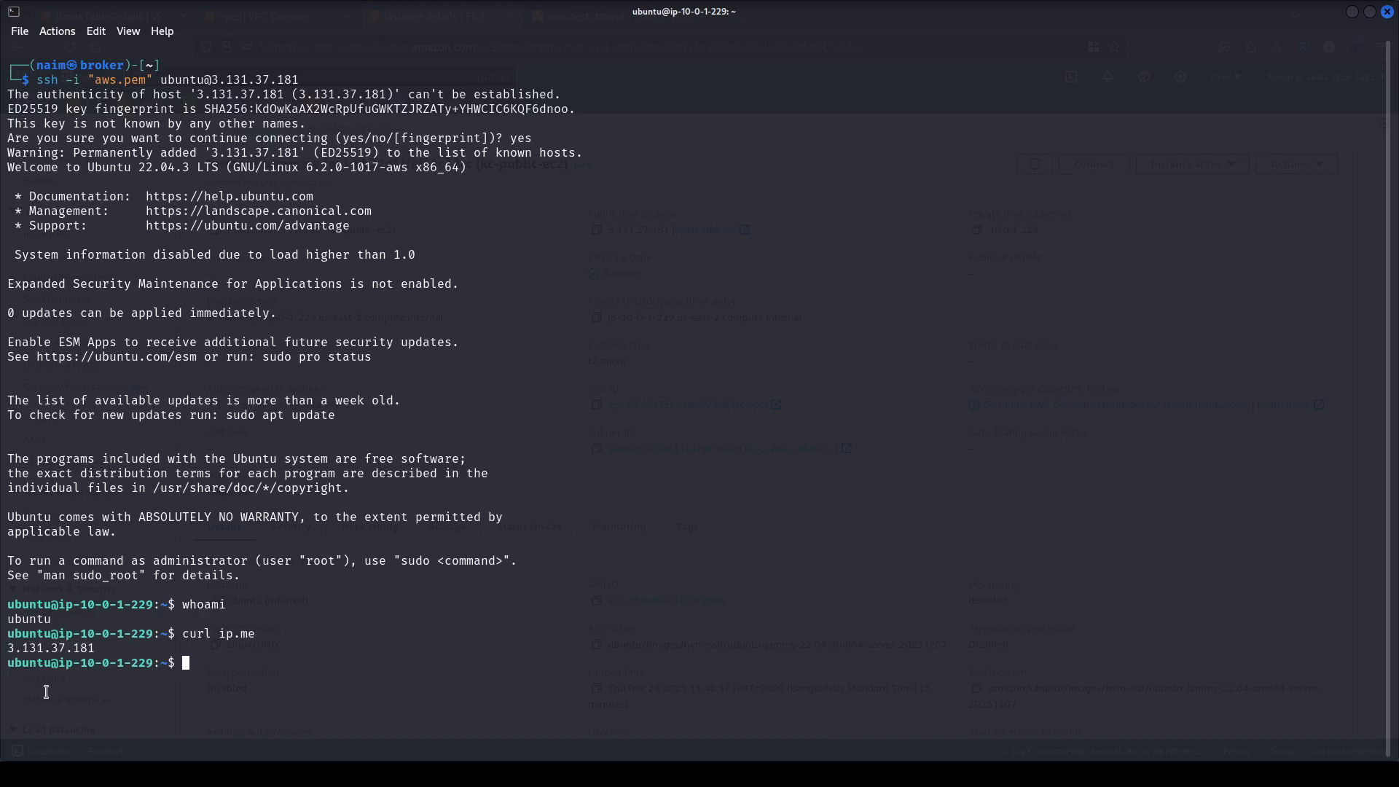
pyautogui.doubleClick(56, 643)
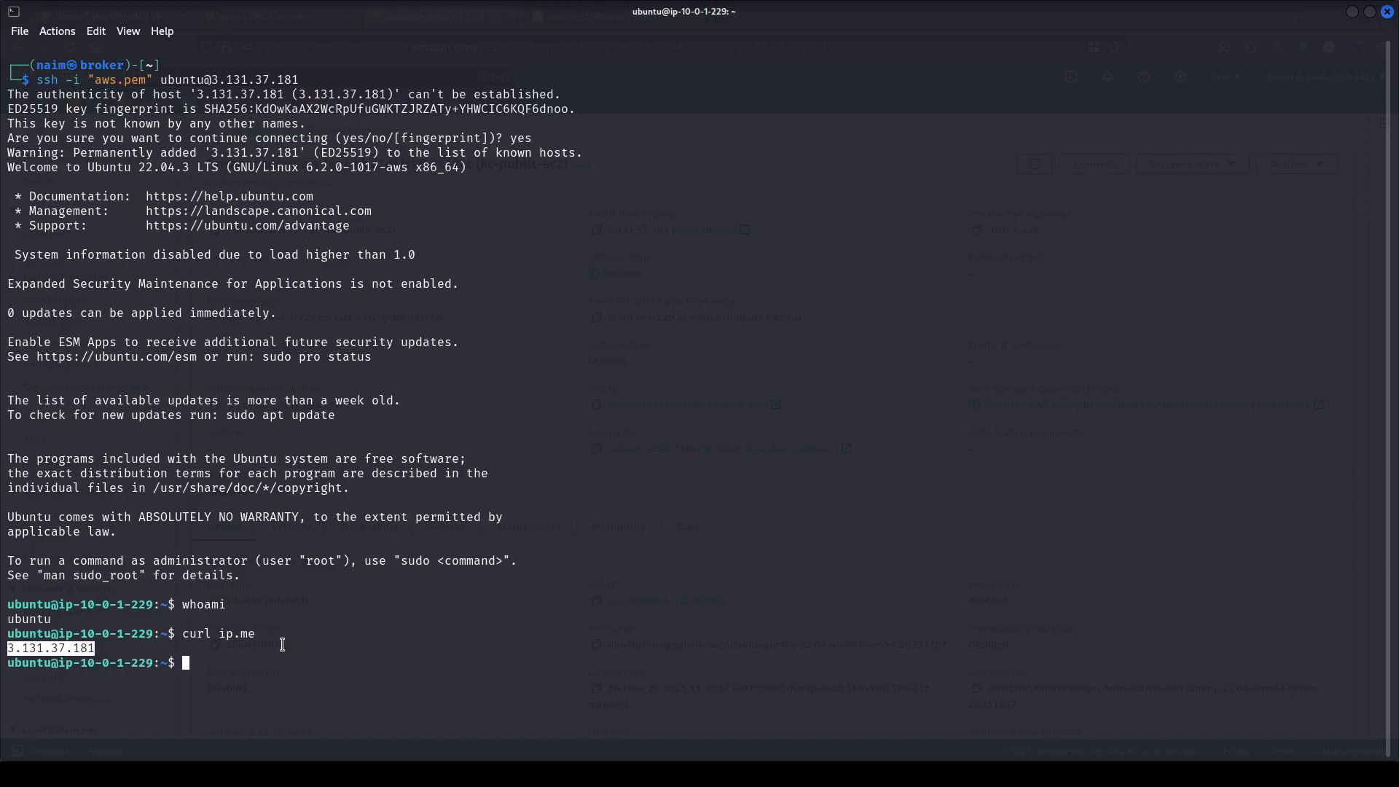
pyautogui.tripleClick(63, 647)
pyautogui.click(122, 653)
pyautogui.hotkey('alt', 'Tab')
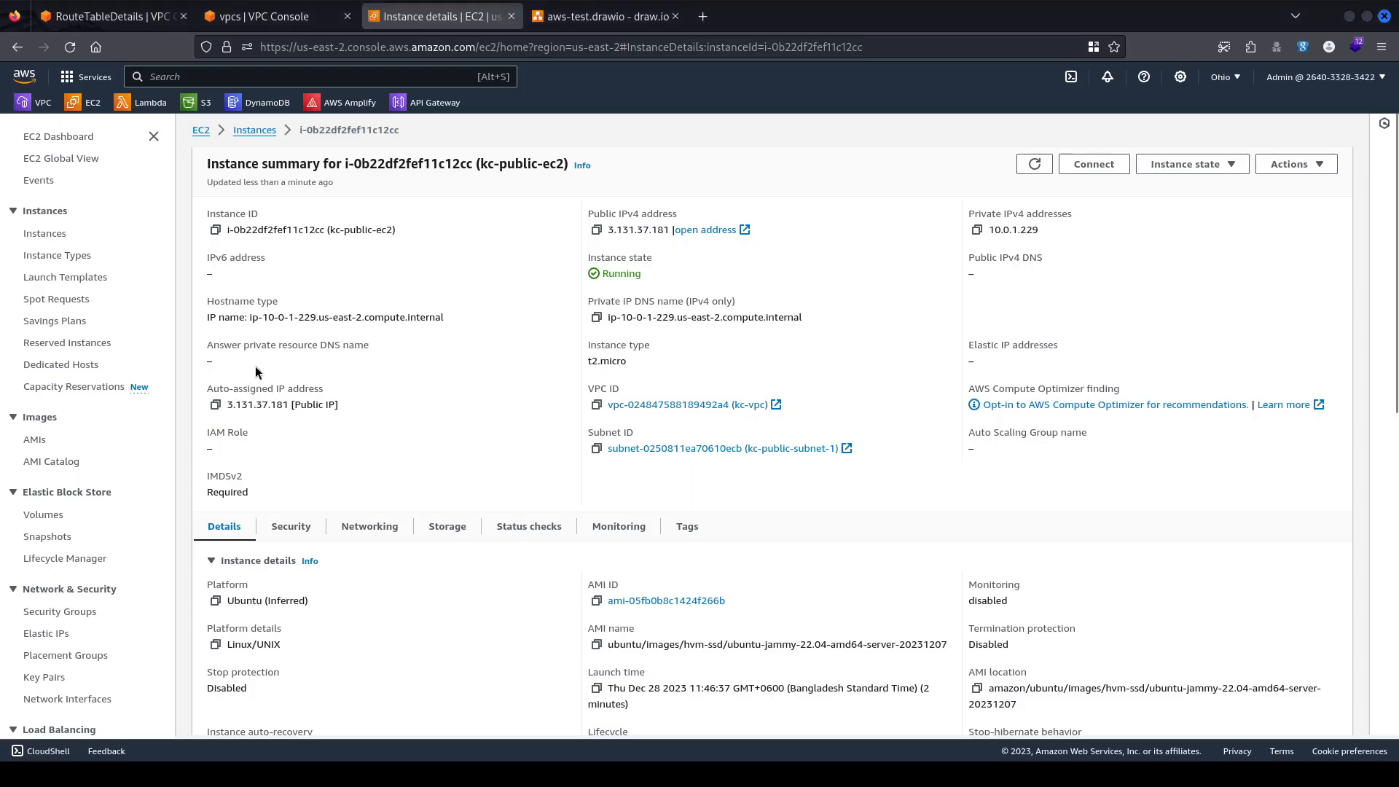
pyautogui.doubleClick(637, 229)
pyautogui.click(493, 574)
pyautogui.hotkey('alt', 'Tab')
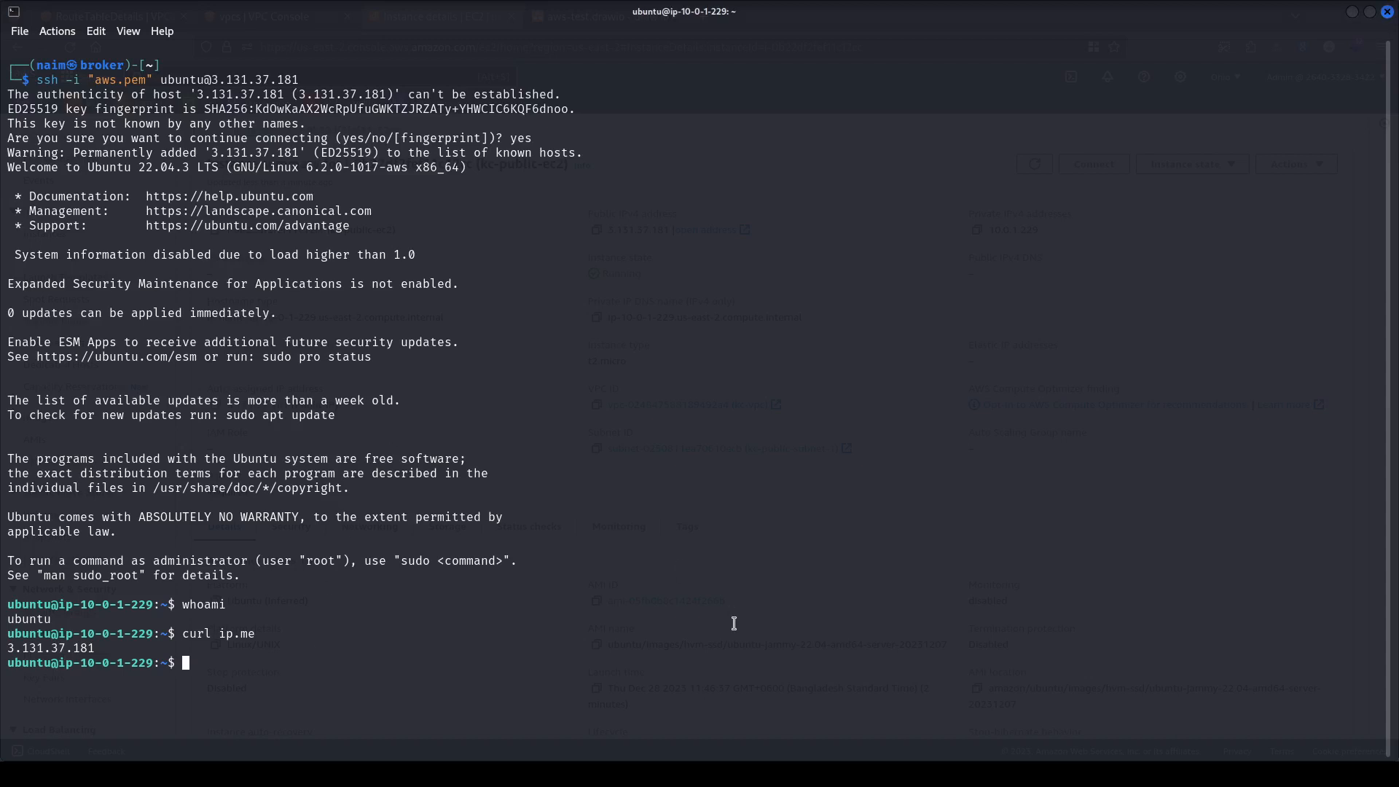
pyautogui.write('clear')
pyautogui.press('Return')
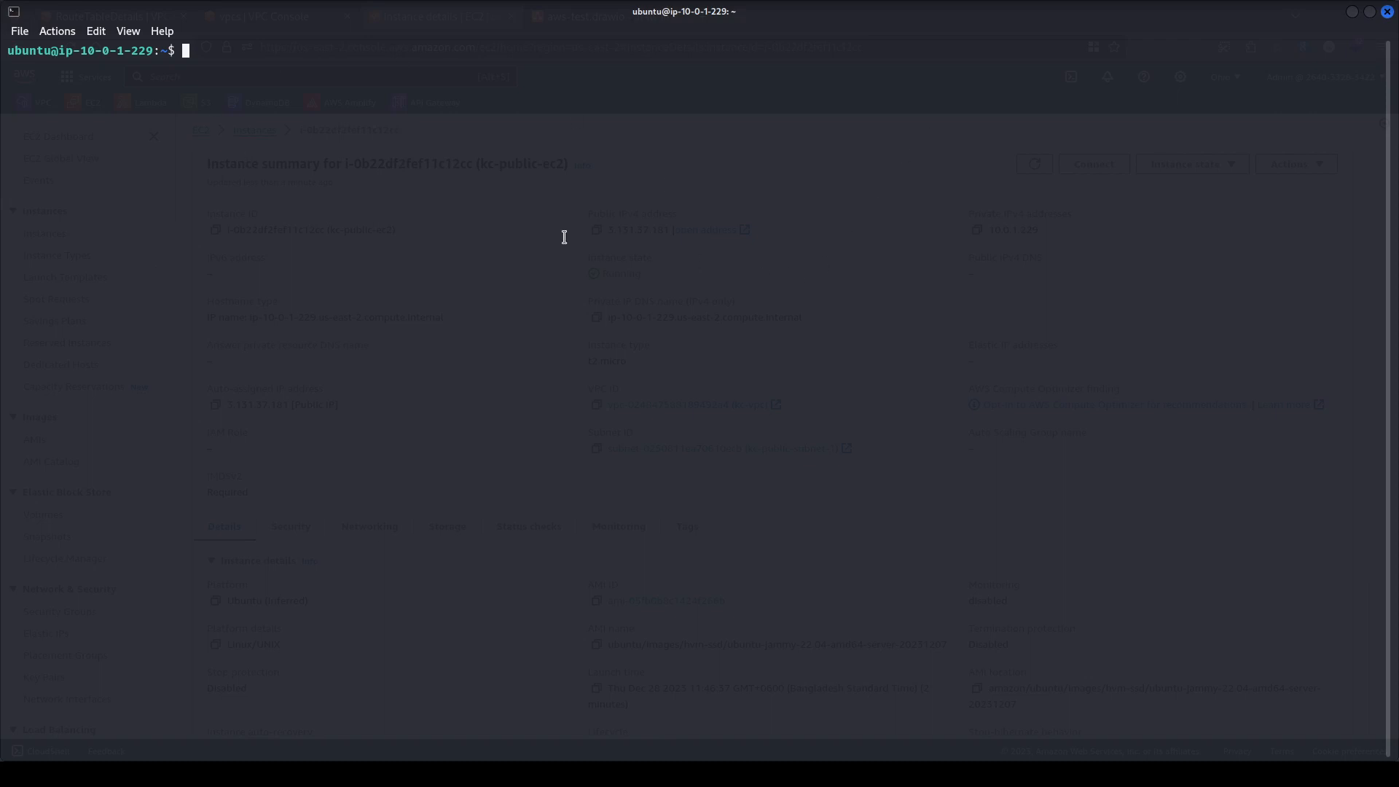
# From a split-pane local shell, ping the public IP 3.131.37.181 and stop after five replies.
pyautogui.hotkey('ctrl', 'shift', 'd')
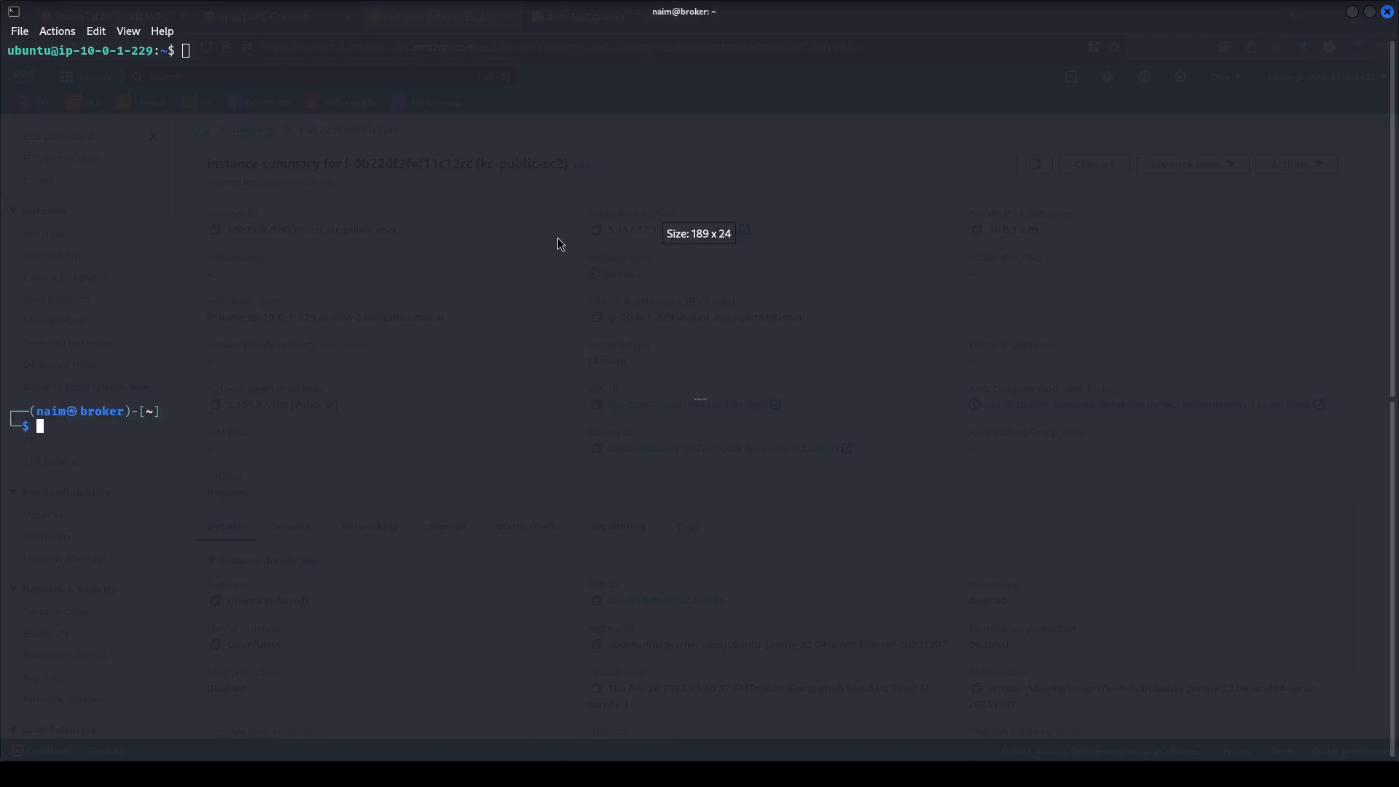
pyautogui.write('ping 18.116.173.210')
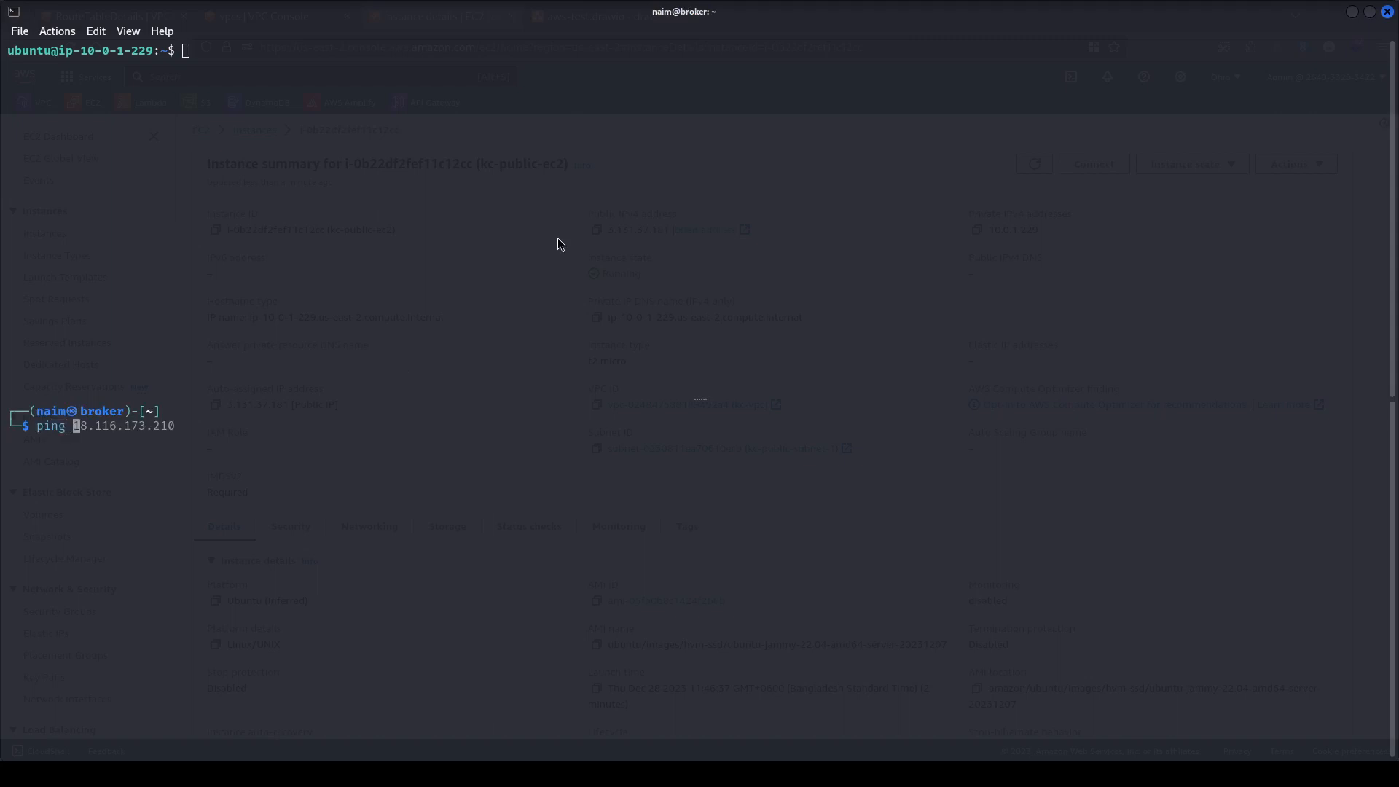
pyautogui.hotkey('alt', 'Tab')
pyautogui.click(598, 230)
pyautogui.hotkey('alt', 'Tab')
pyautogui.hotkey('ctrl', 'shift', 'v')
pyautogui.press('Return')
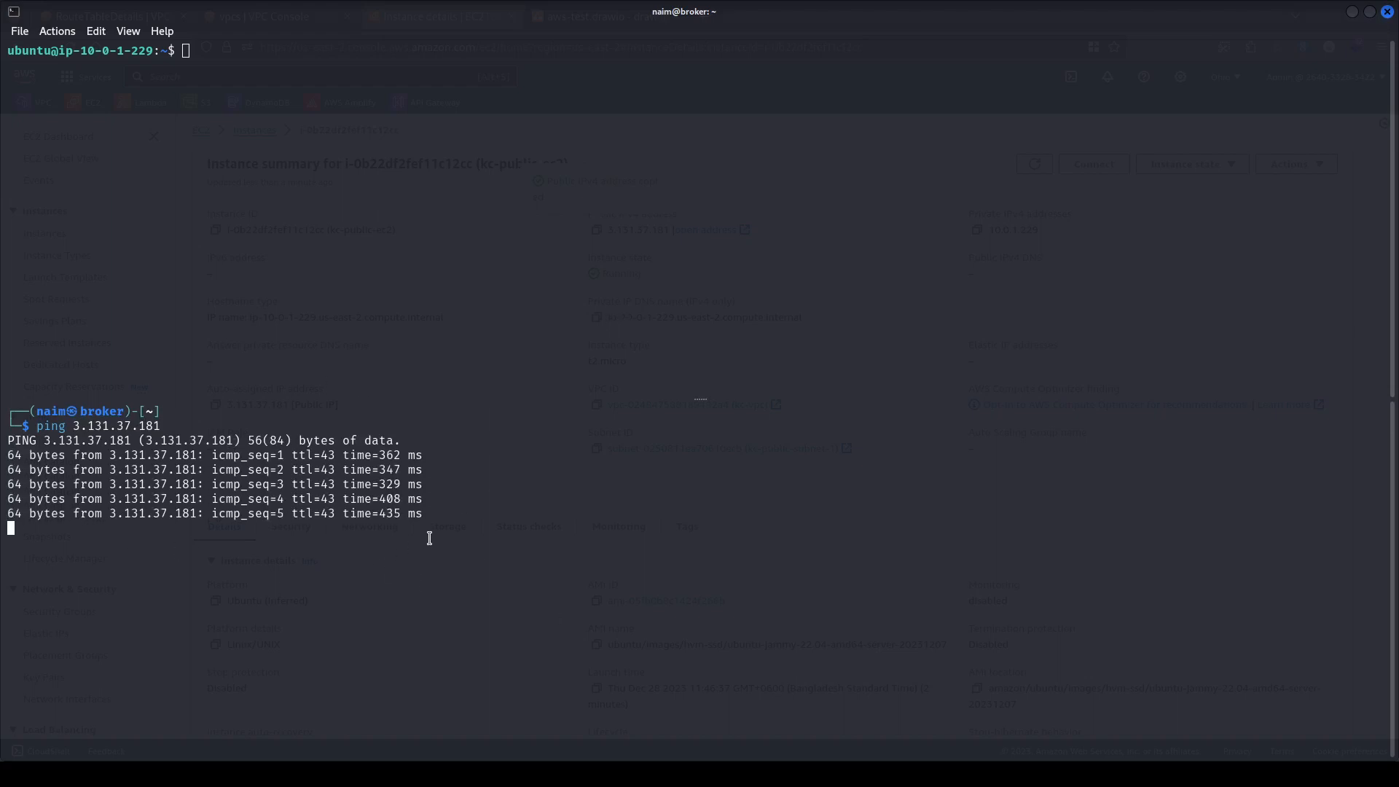
pyautogui.hotkey('ctrl', 'c')
# Show the inbound rules of the kc-ec2-public-sg security group.
pyautogui.hotkey('alt', 'Tab')
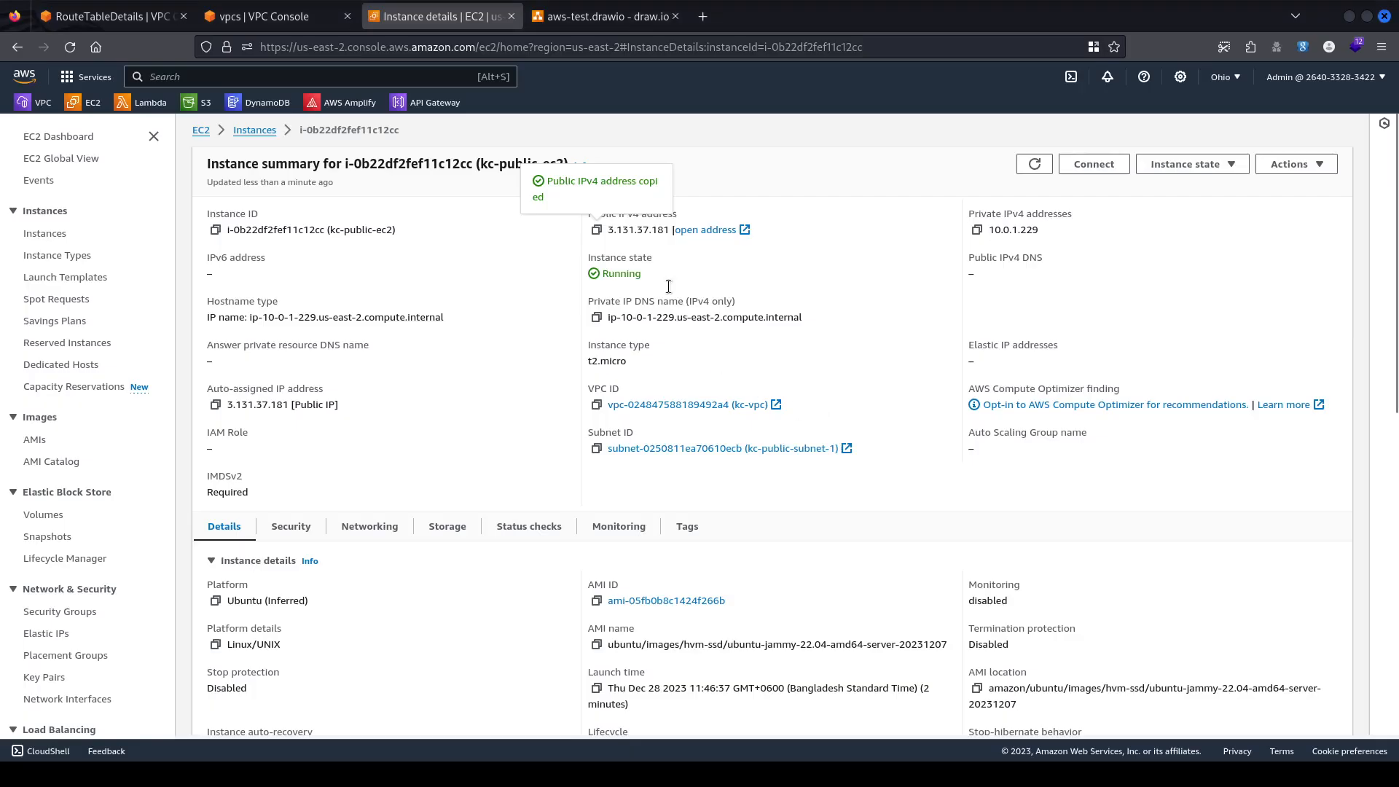
pyautogui.click(489, 203)
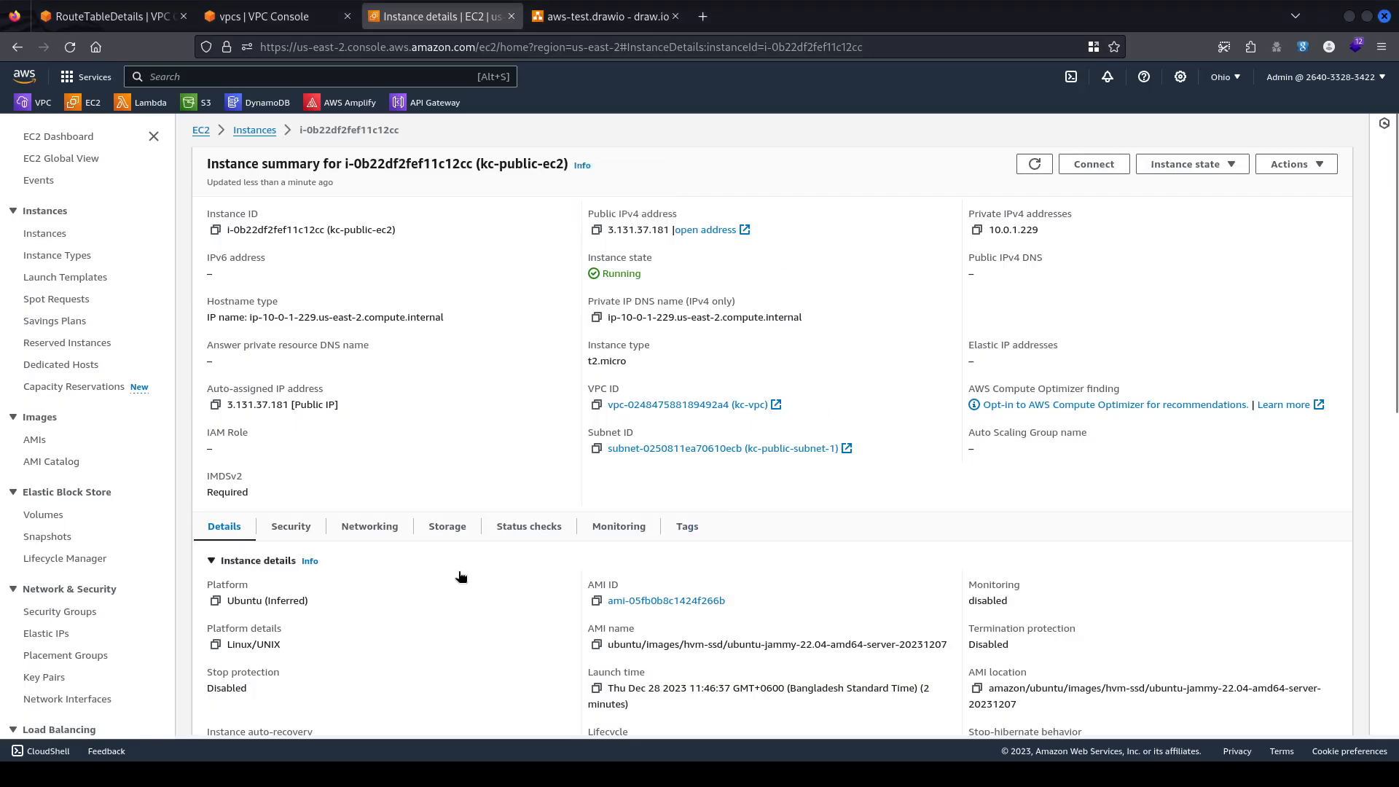
pyautogui.scroll(-3, 93, 553)
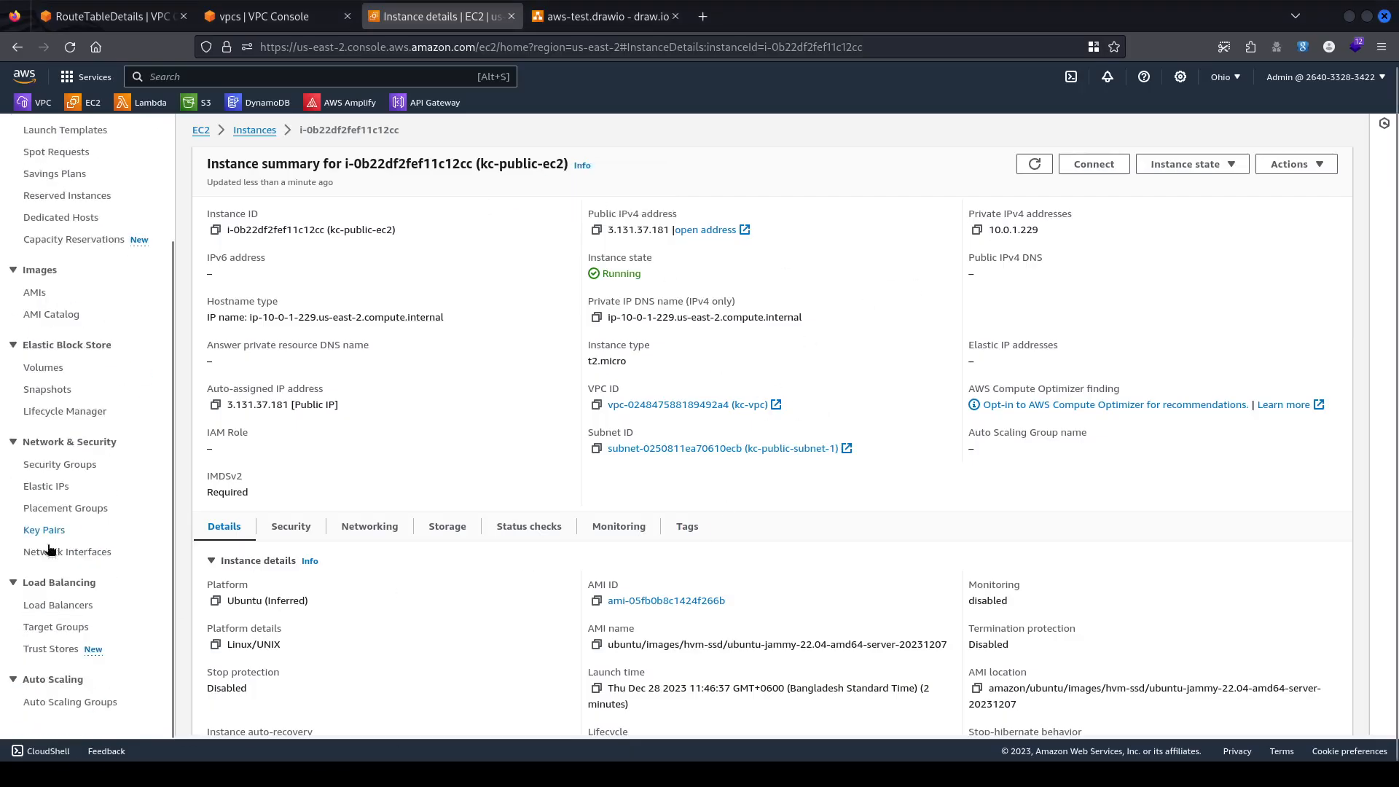
pyautogui.click(62, 464)
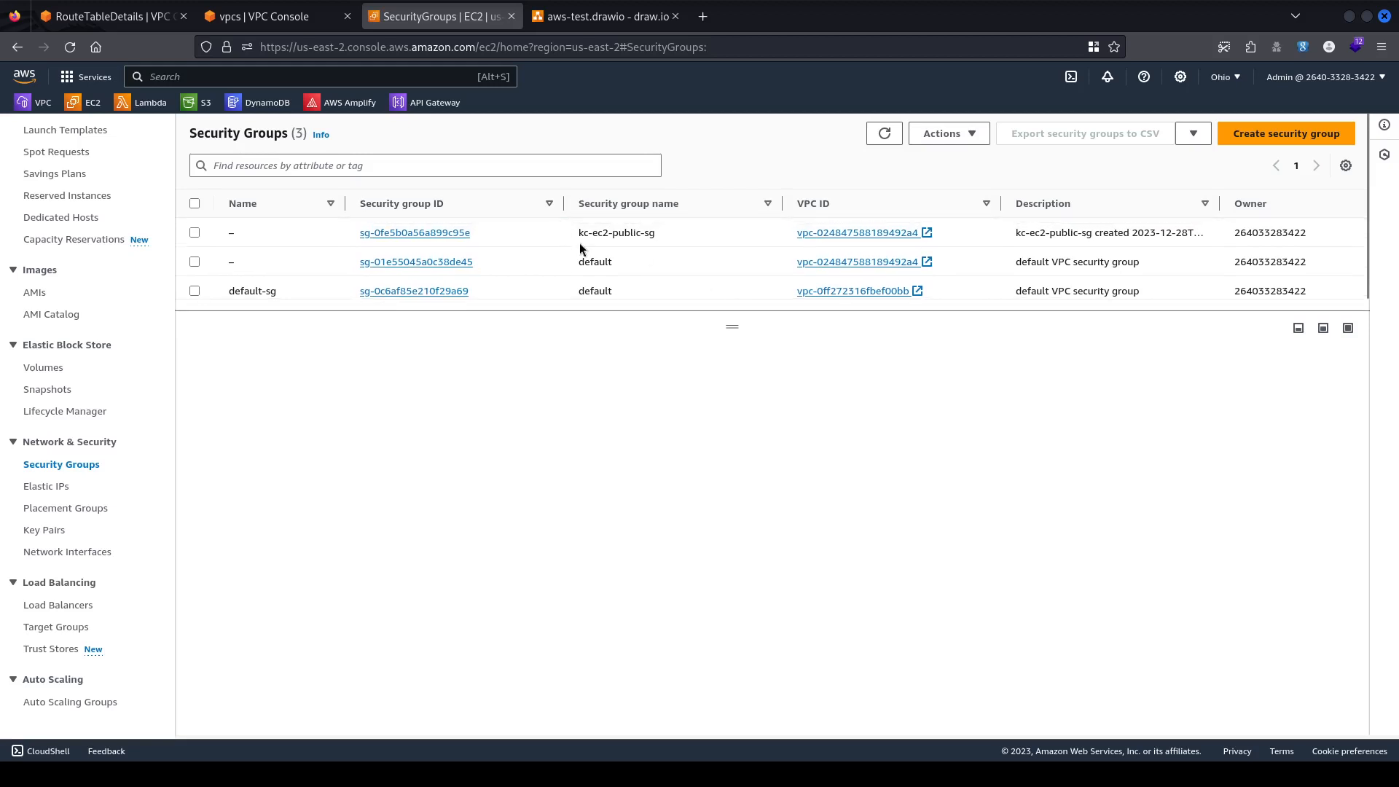
pyautogui.click(563, 231)
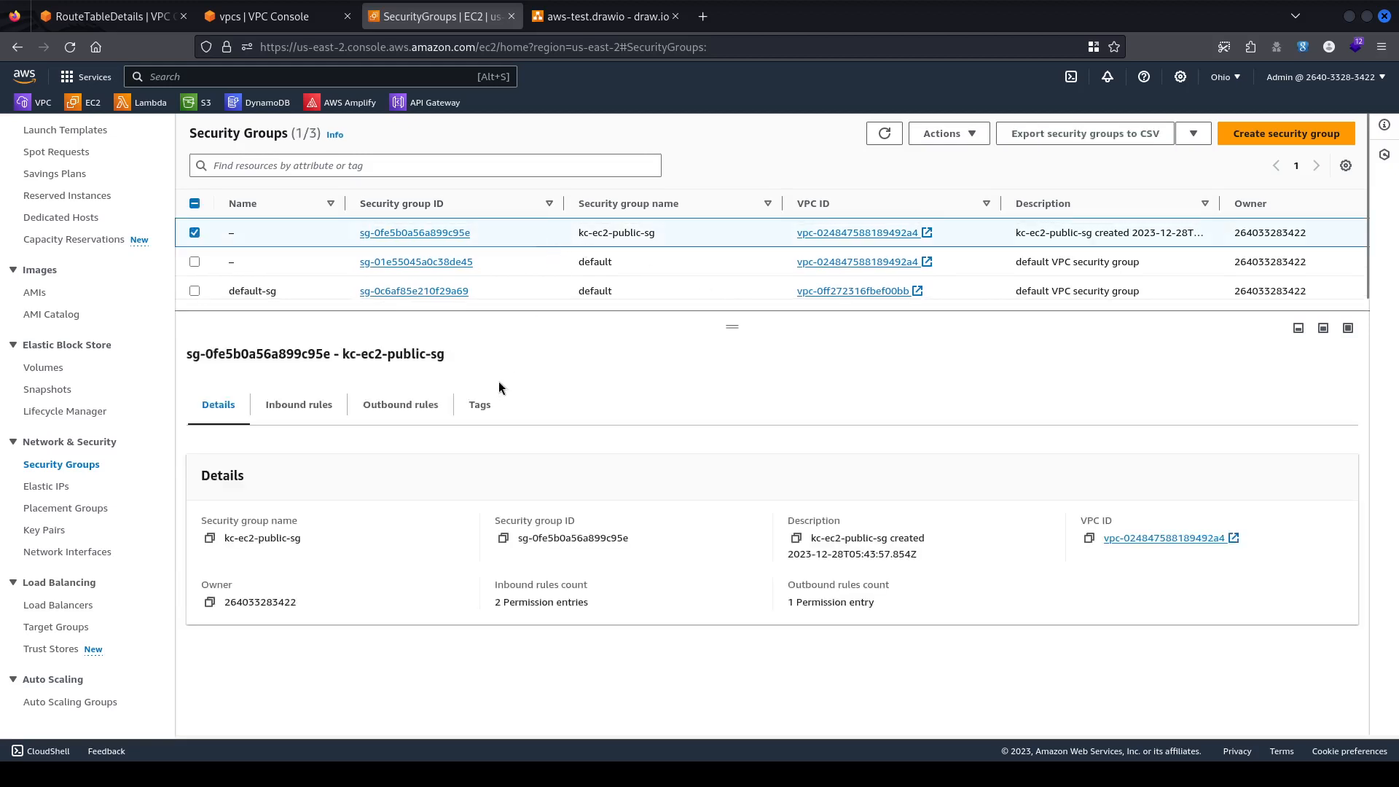
pyautogui.click(304, 406)
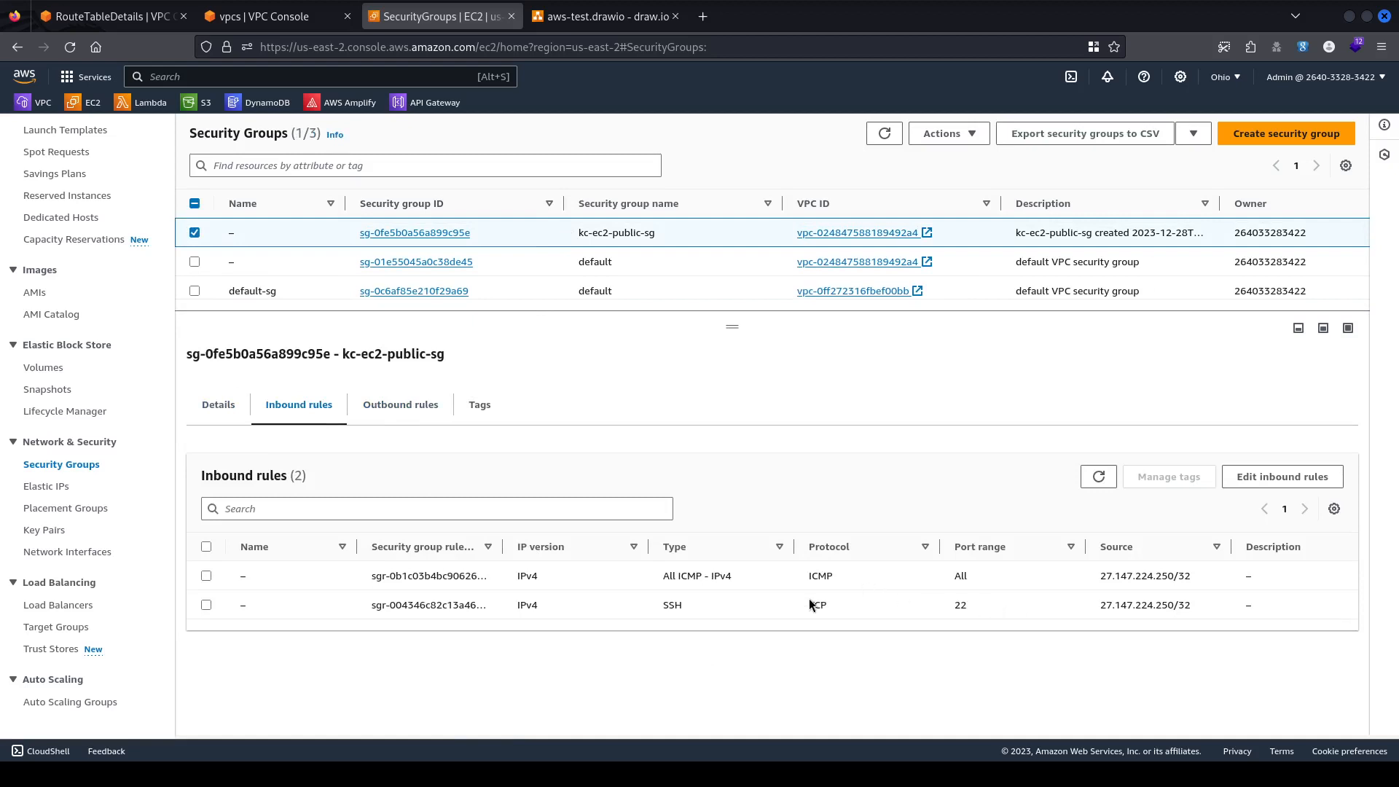
pyautogui.click(750, 579)
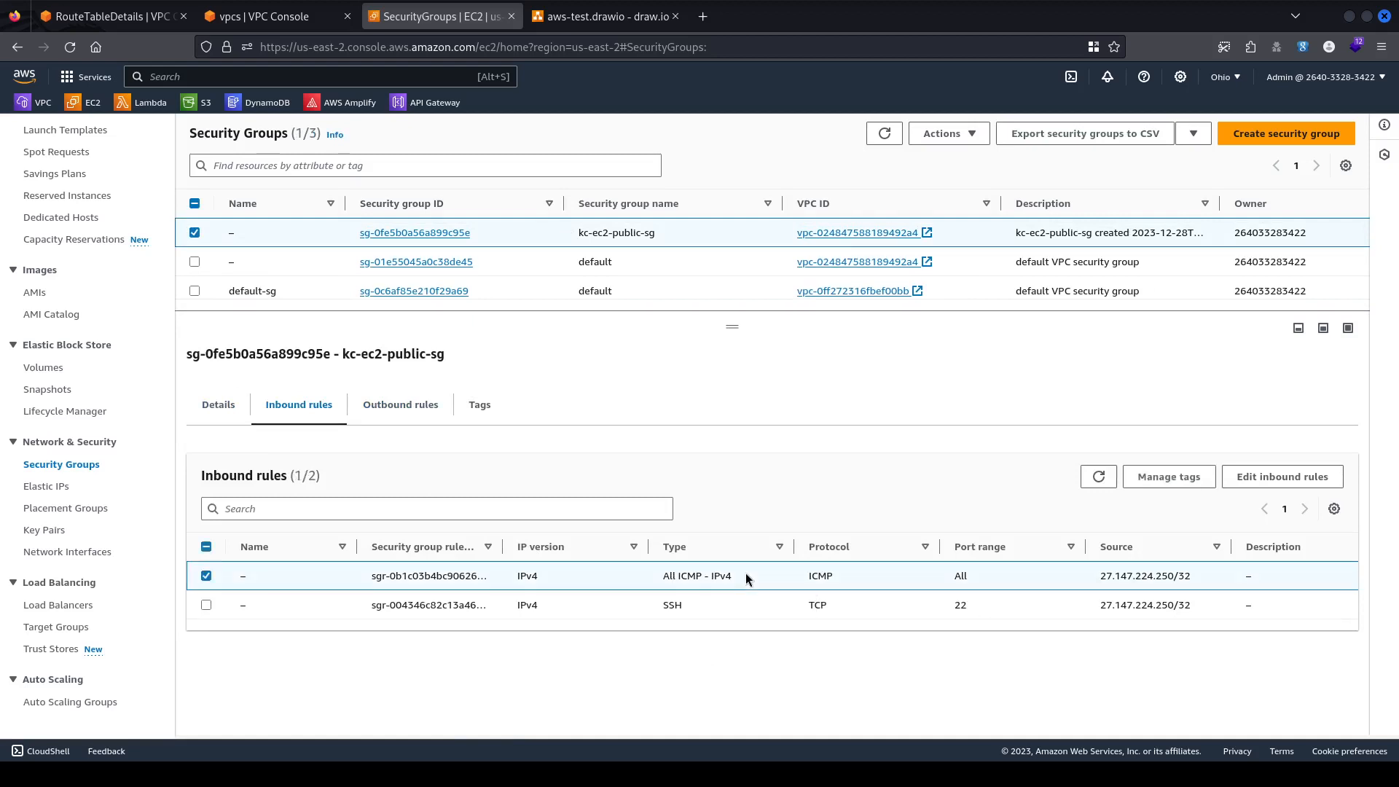
# Delete the All ICMP - IPv4 inbound rule and save, leaving only SSH from My IP.
pyautogui.click(1278, 478)
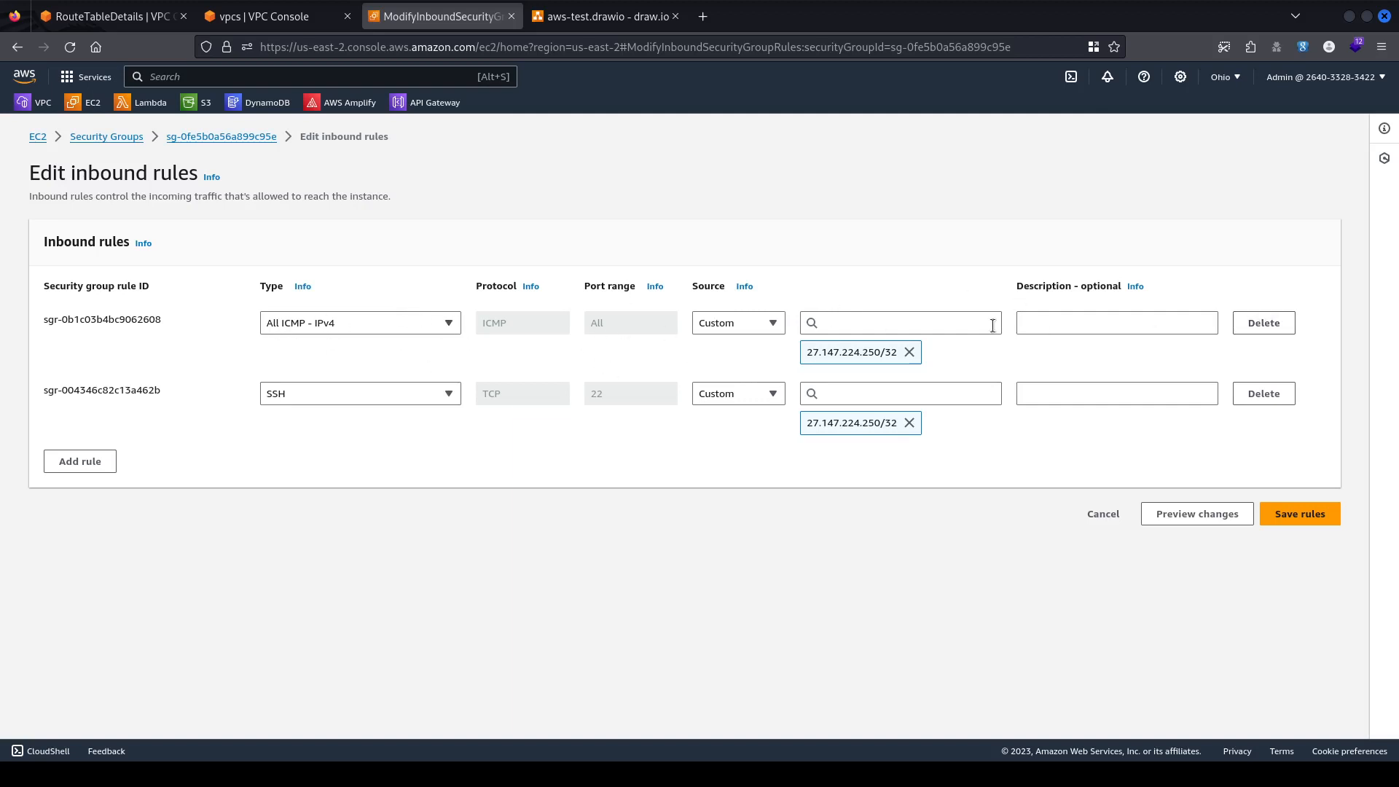
pyautogui.click(1267, 330)
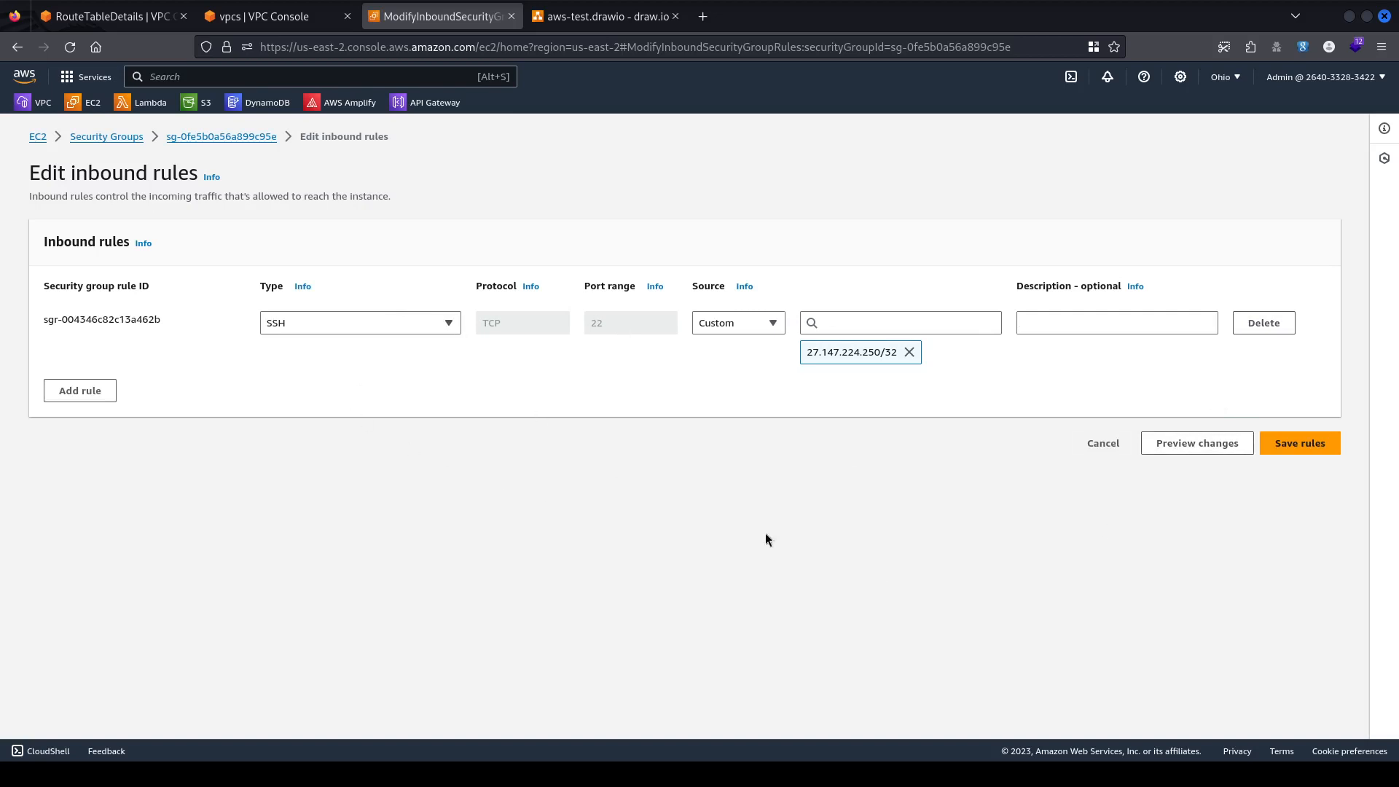
pyautogui.click(1304, 448)
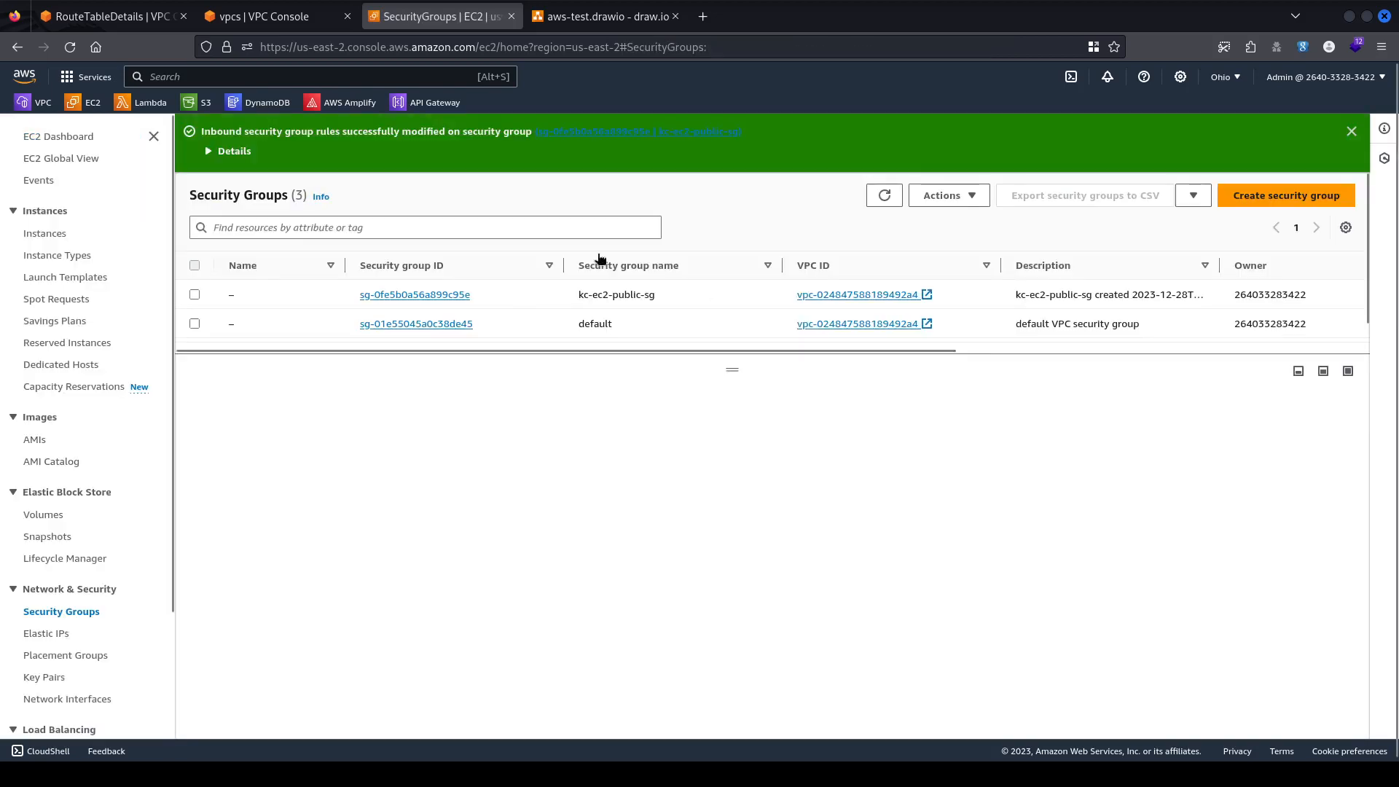
# Rerun the ping to 3.131.37.181, confirm 100% packet loss, then hide the terminal.
pyautogui.hotkey('alt', 'Tab')
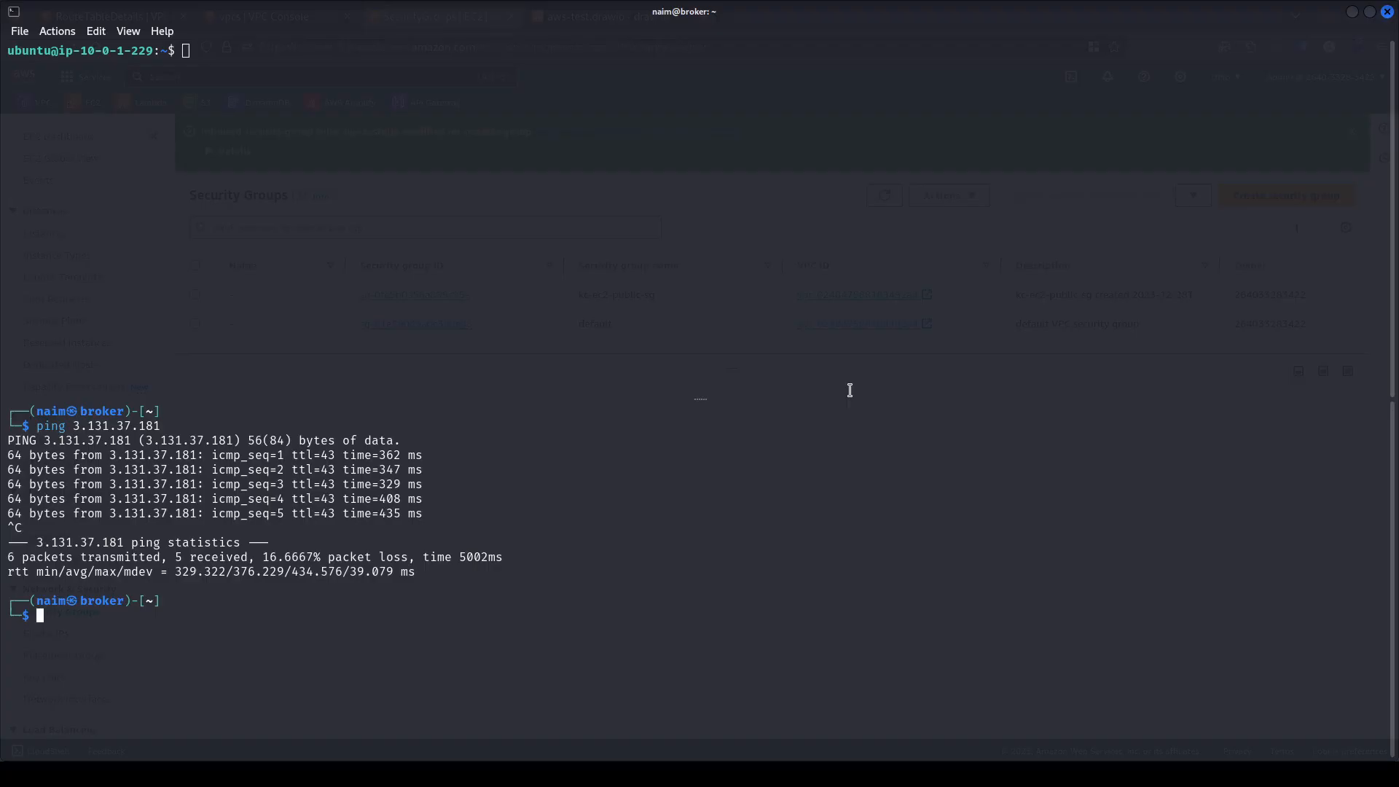
pyautogui.press('Up')
pyautogui.press('Return')
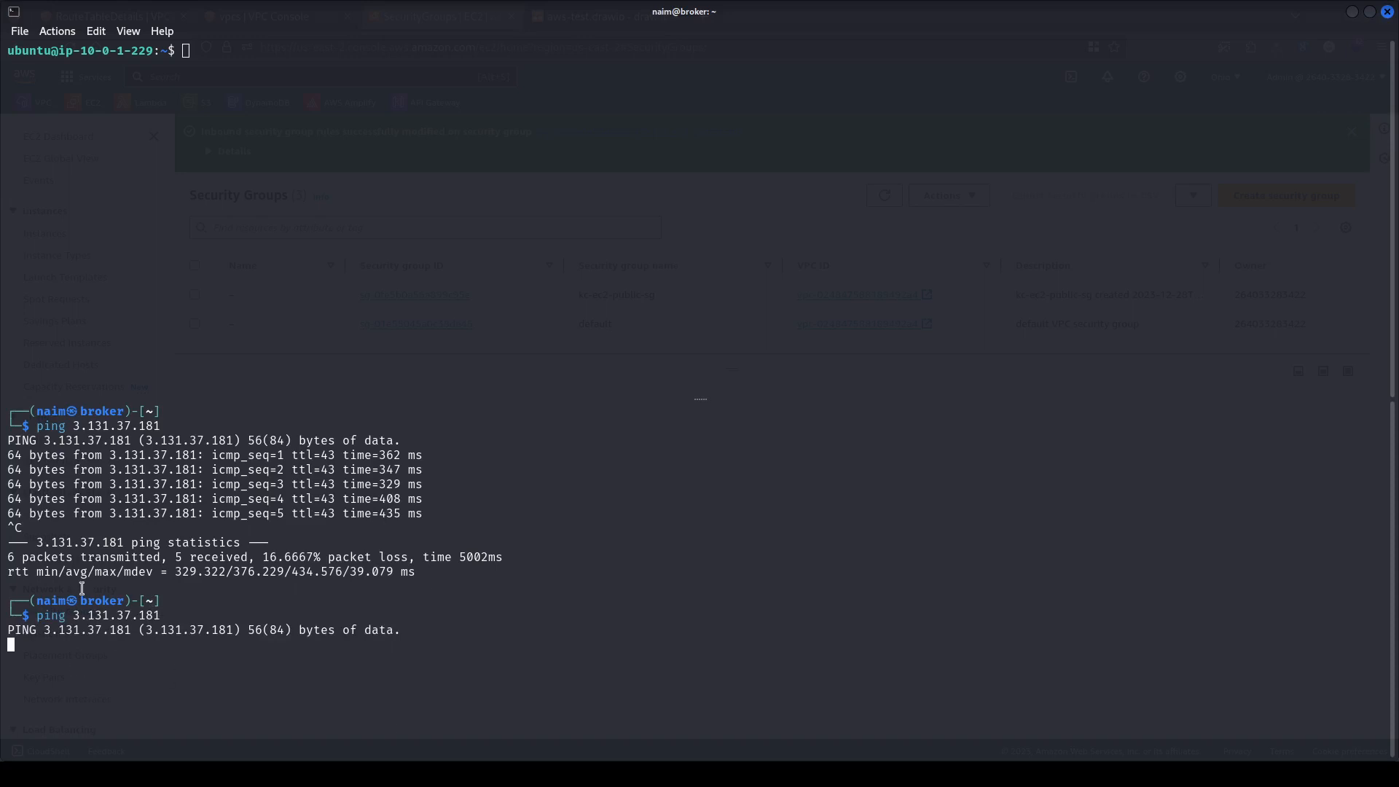
pyautogui.moveTo(104, 606); pyautogui.dragTo(459, 659)
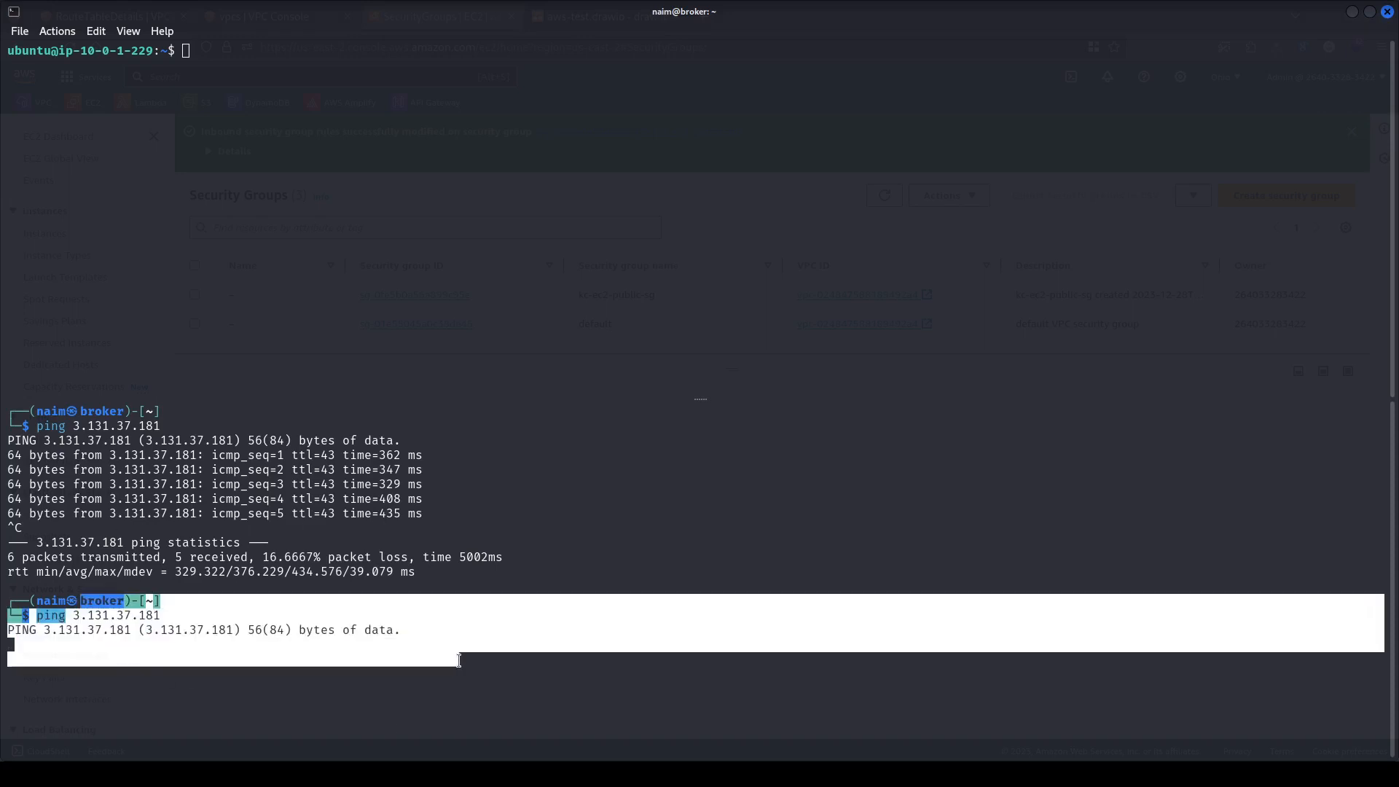
pyautogui.click(134, 581)
pyautogui.moveTo(96, 572); pyautogui.dragTo(394, 654)
pyautogui.click(479, 592)
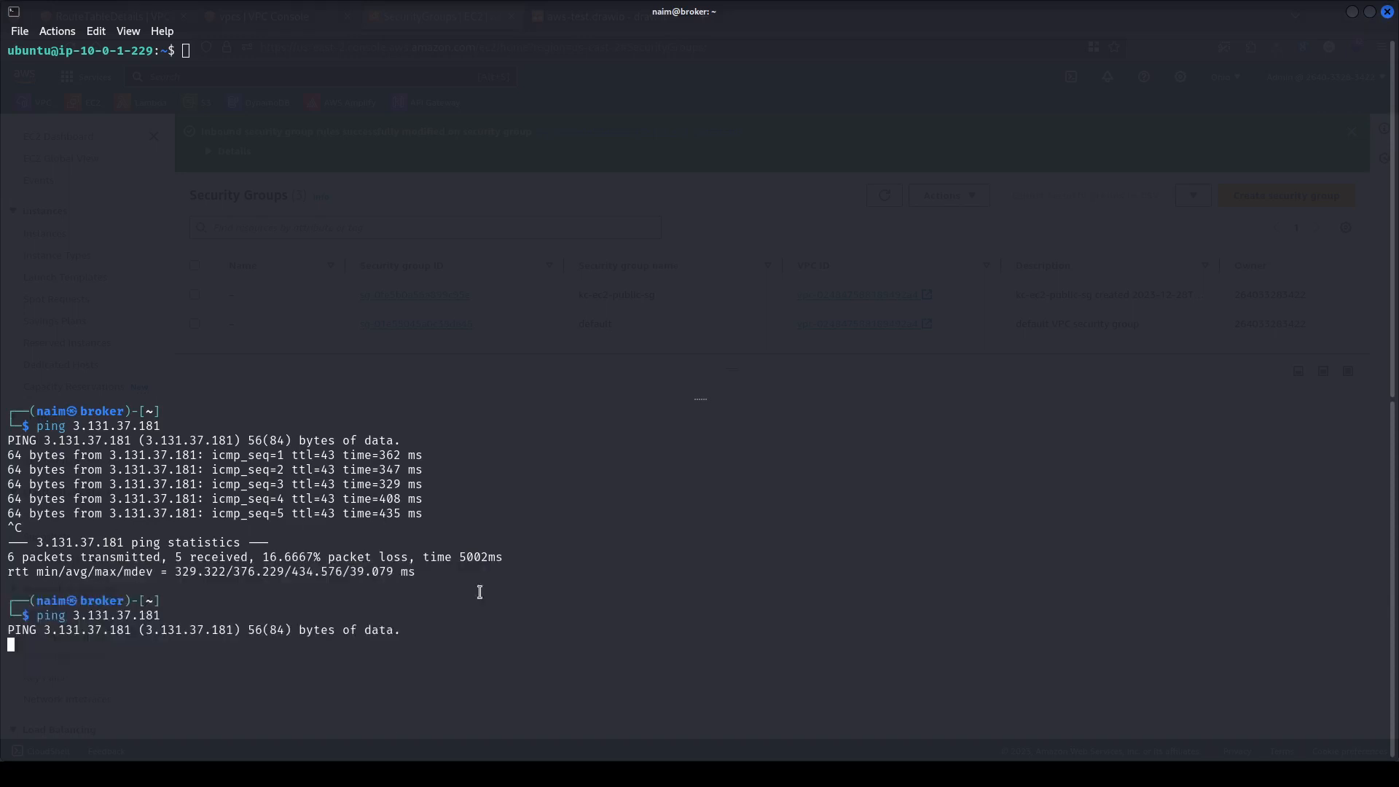
pyautogui.hotkey('ctrl', 'c')
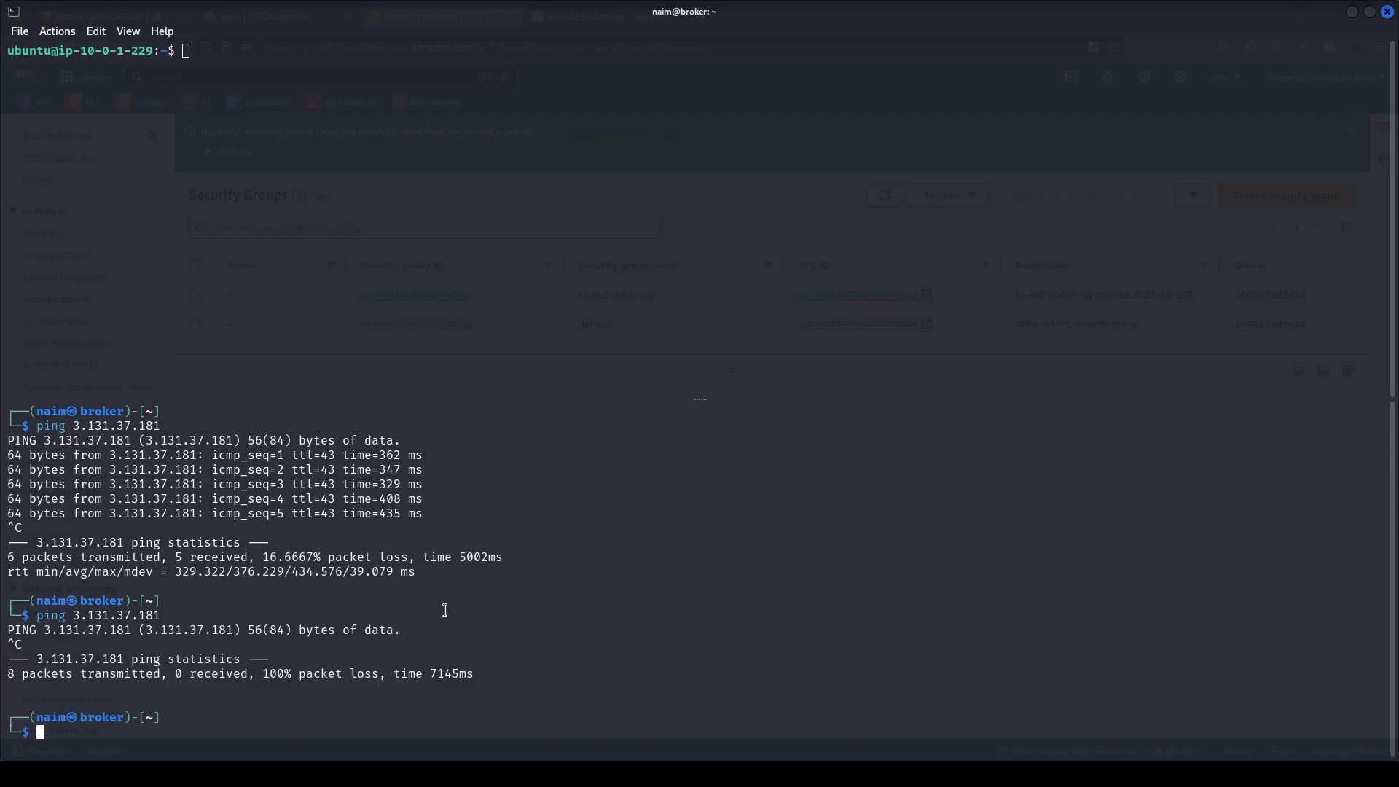
pyautogui.moveTo(93, 659); pyautogui.dragTo(494, 671)
pyautogui.click(438, 632)
pyautogui.hotkey('alt', 'Tab')
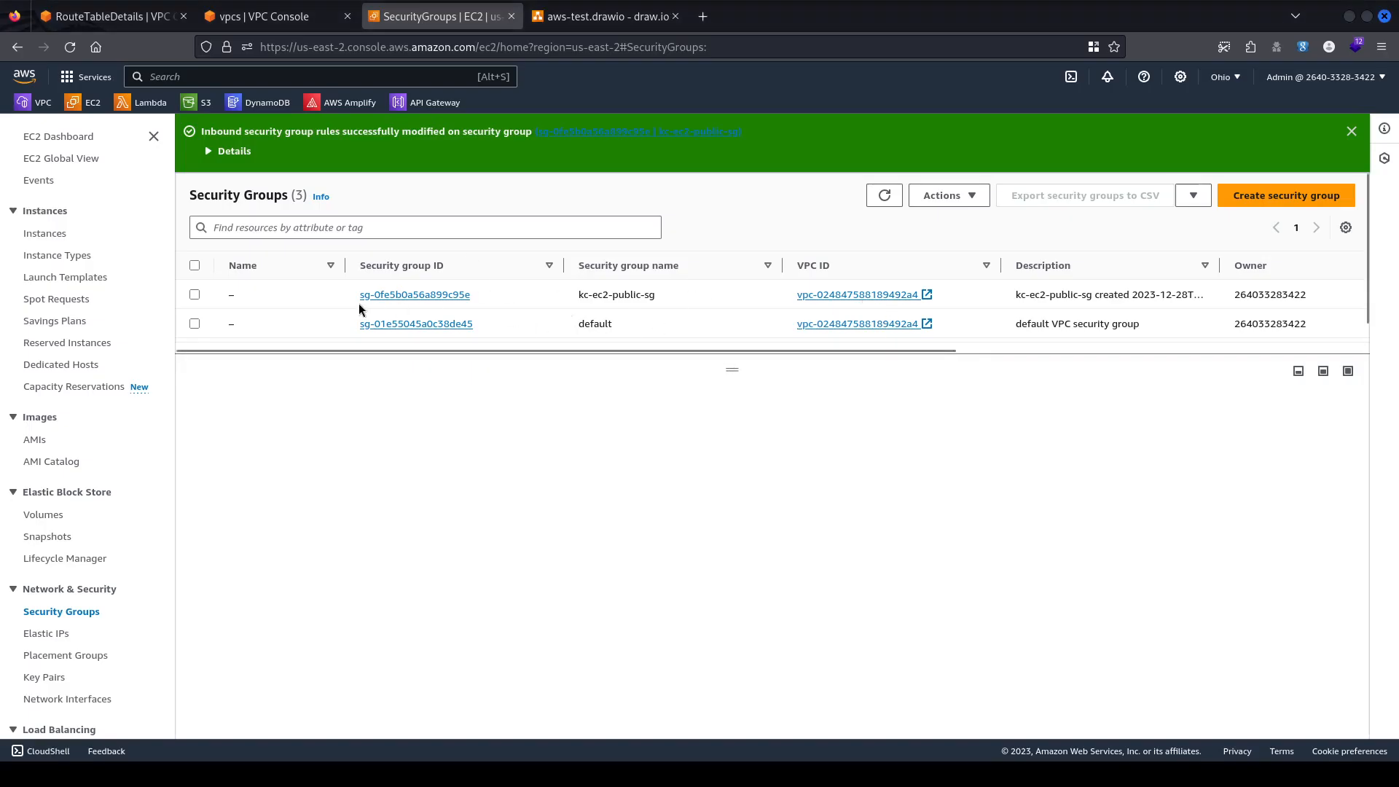
# Select kc-ec2-public-sg and inspect its remaining SSH inbound rule's protocol and port.
pyautogui.click(515, 299)
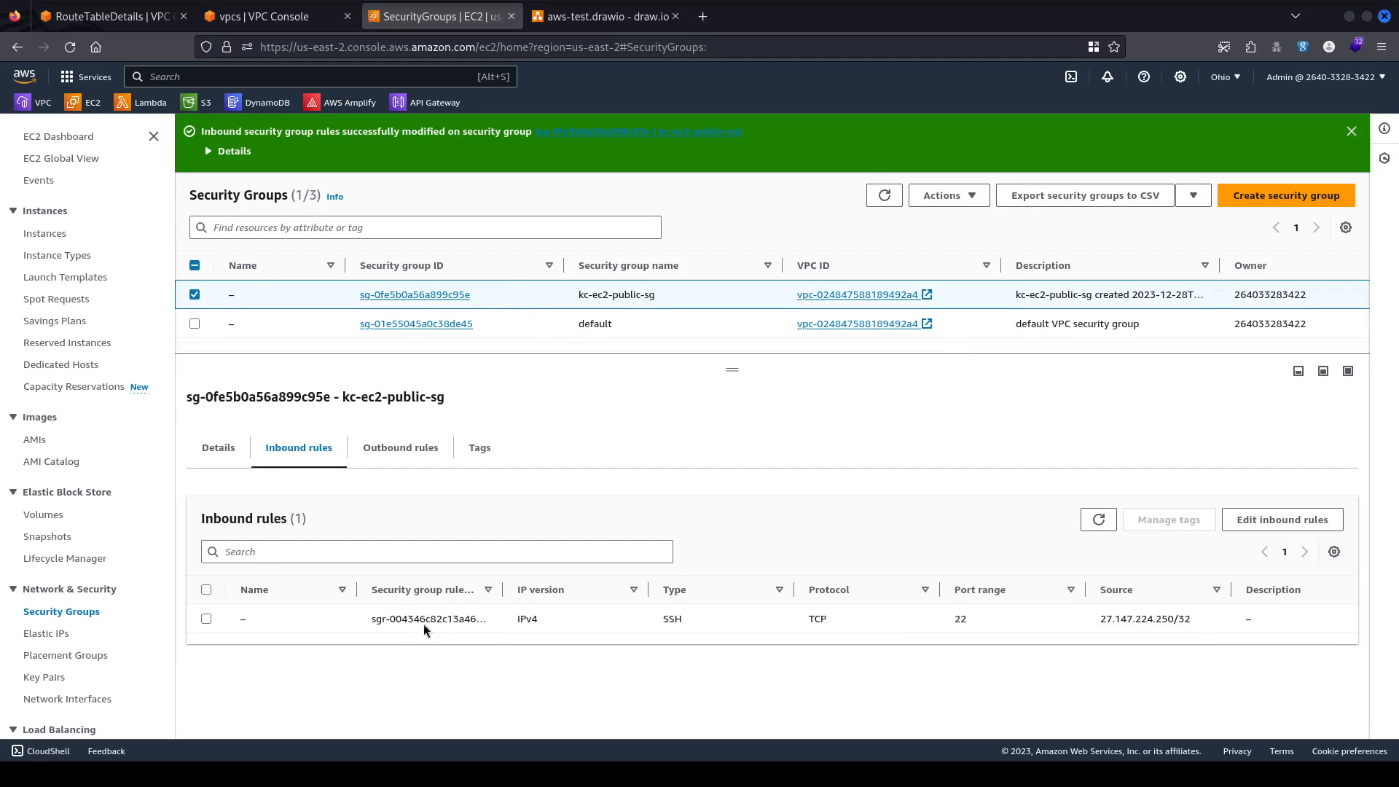
pyautogui.click(1026, 612)
pyautogui.moveTo(668, 614); pyautogui.dragTo(1005, 618)
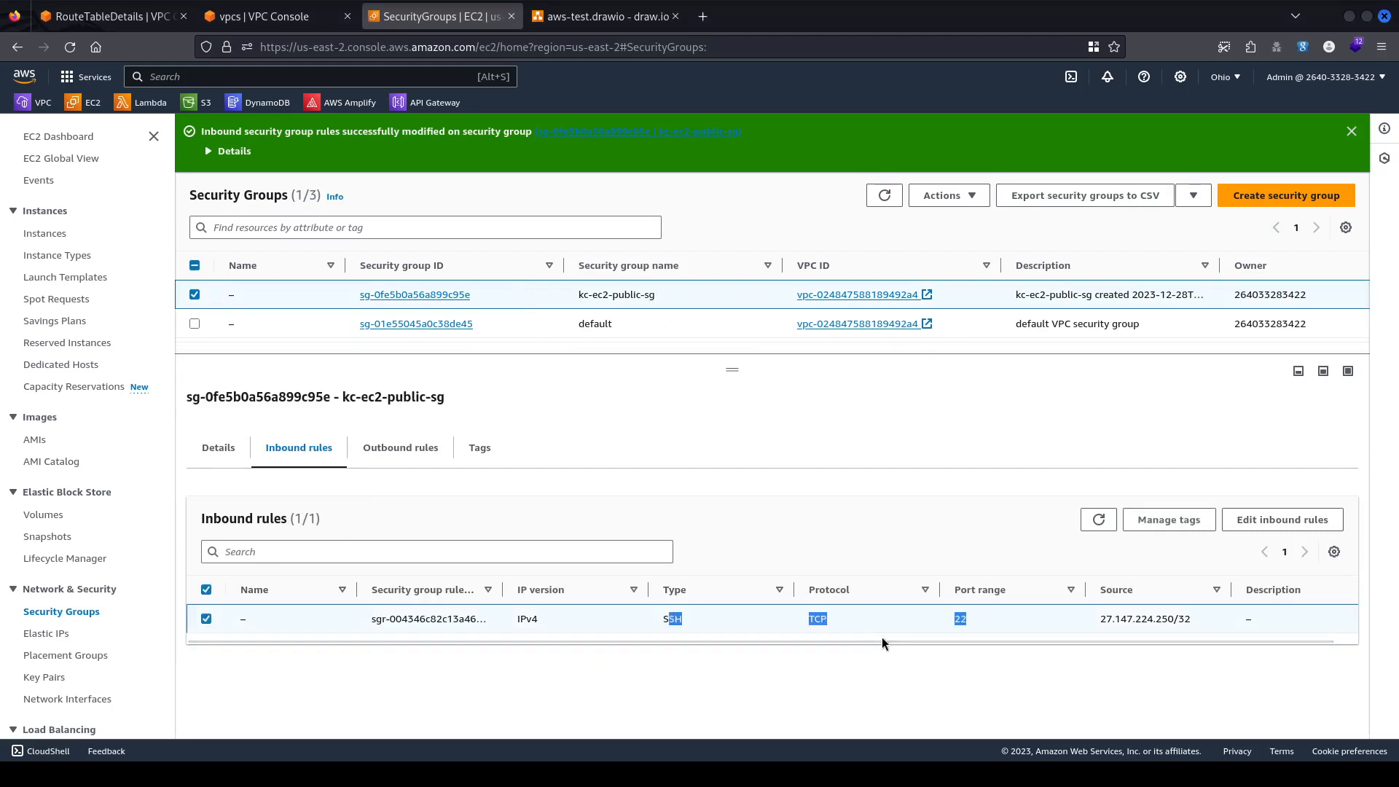
pyautogui.click(884, 617)
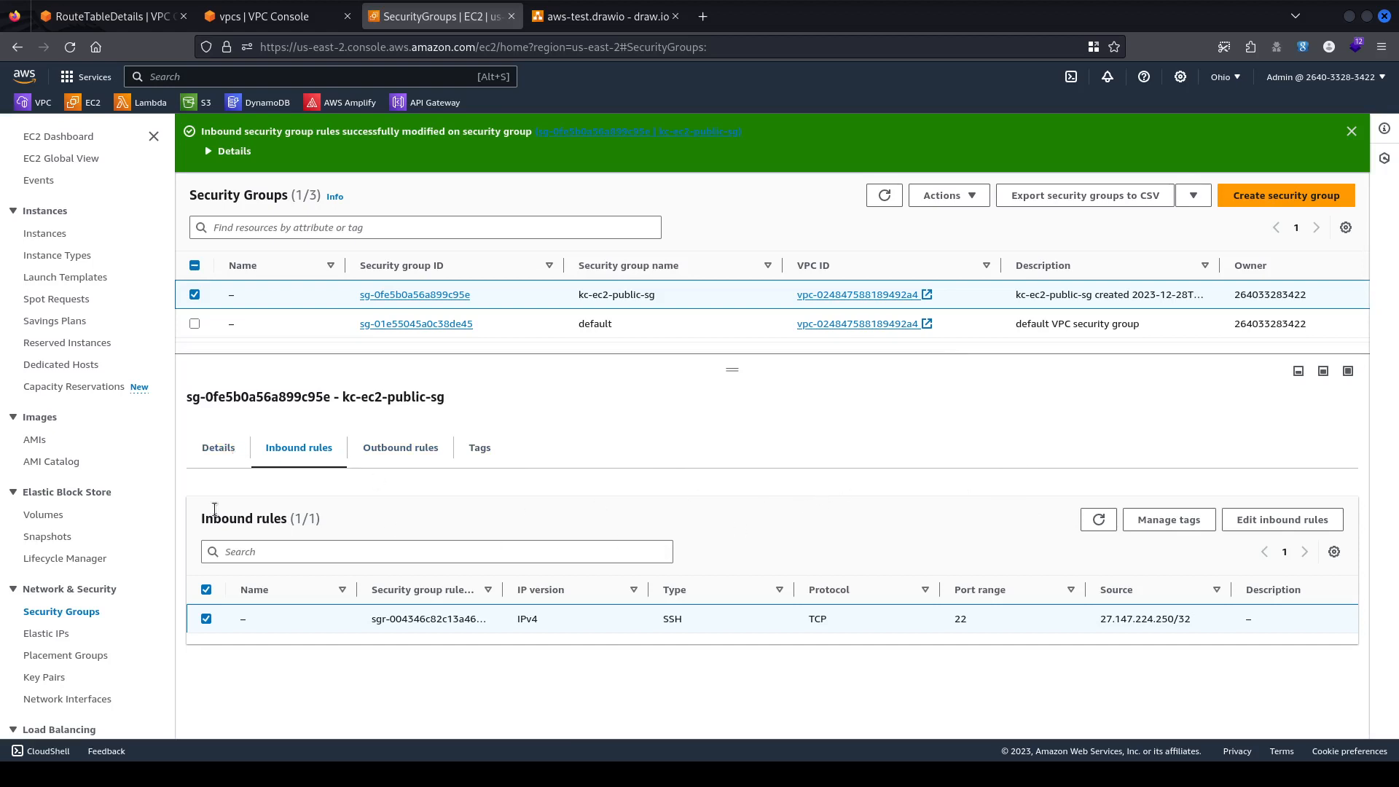
# Compare the group's outbound and inbound rules, then bring up kc-vpc's resource map.
pyautogui.click(397, 450)
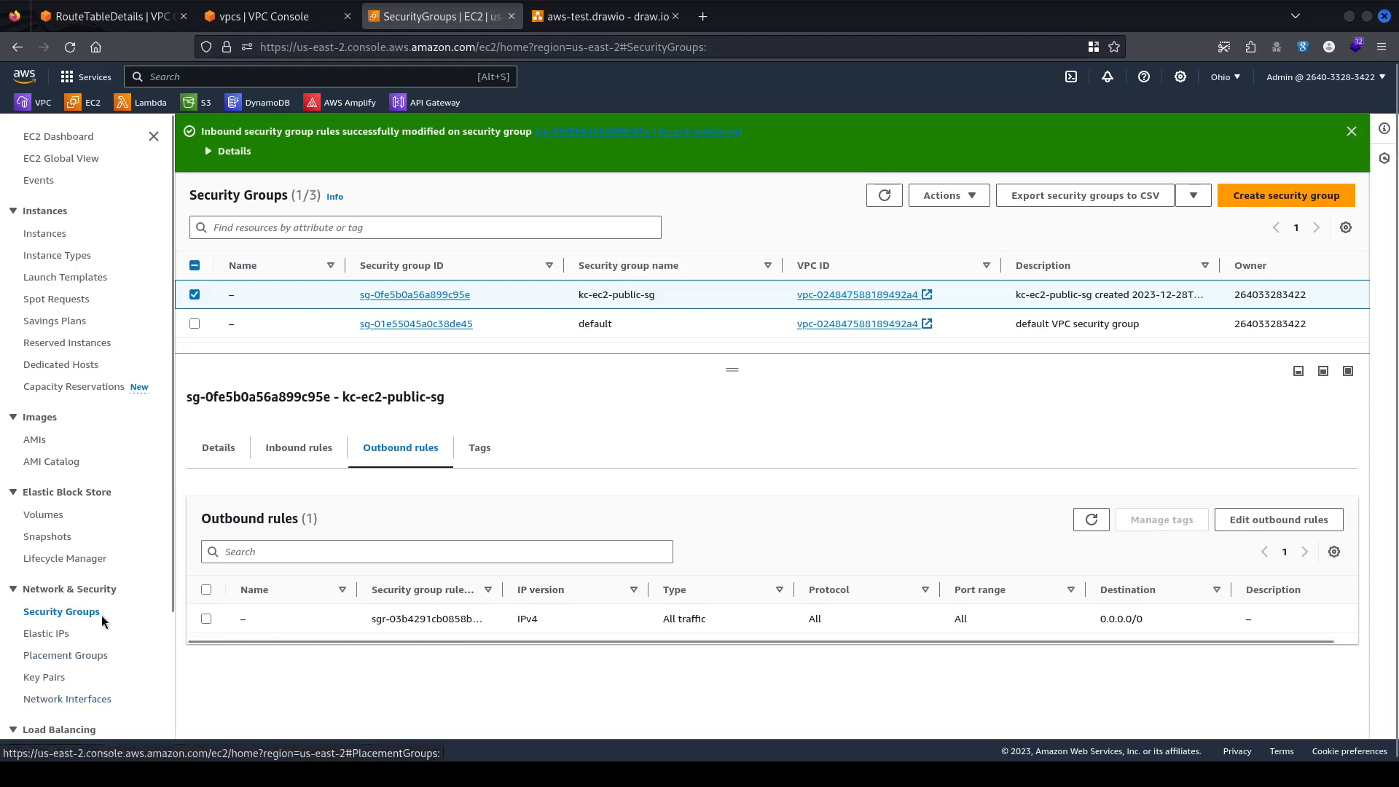
pyautogui.scroll(-3, 109, 614)
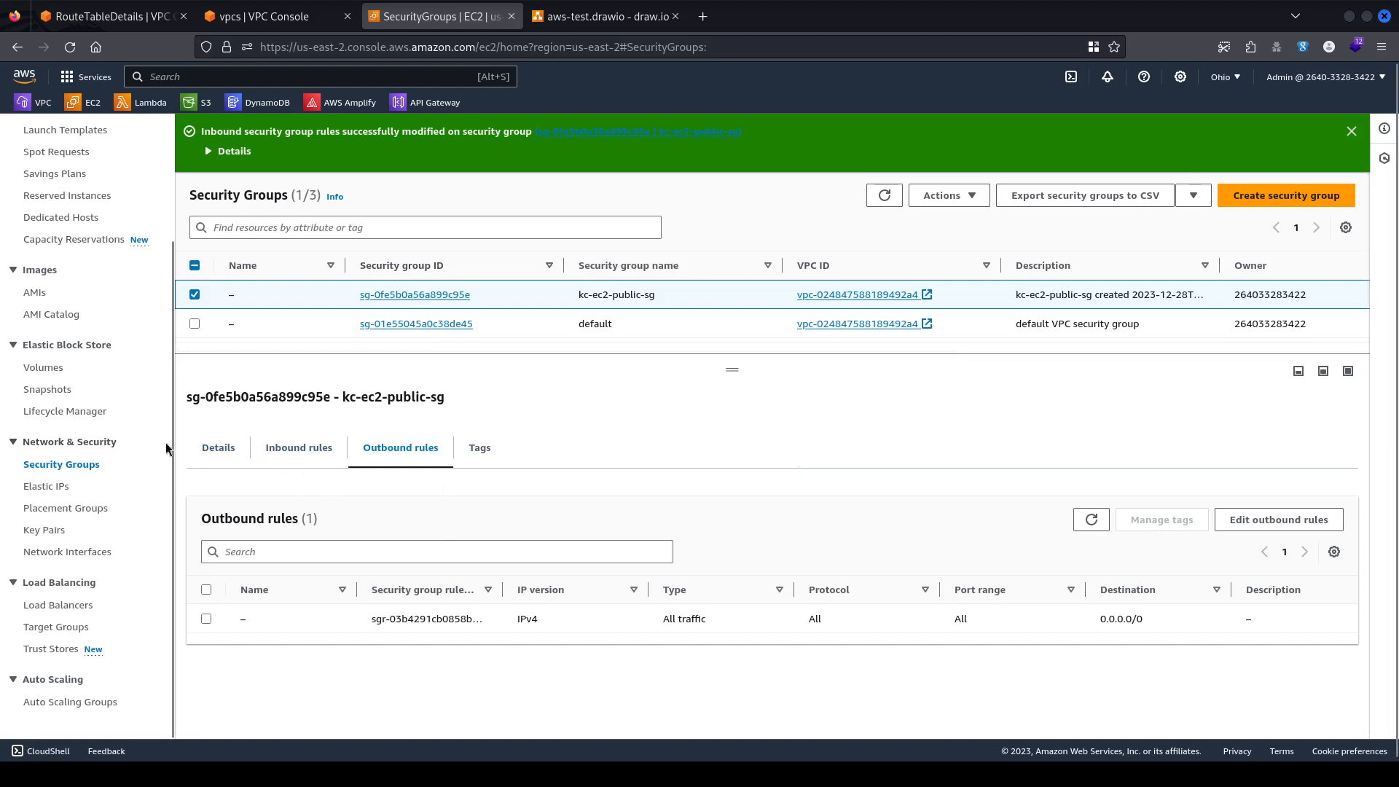
pyautogui.click(283, 447)
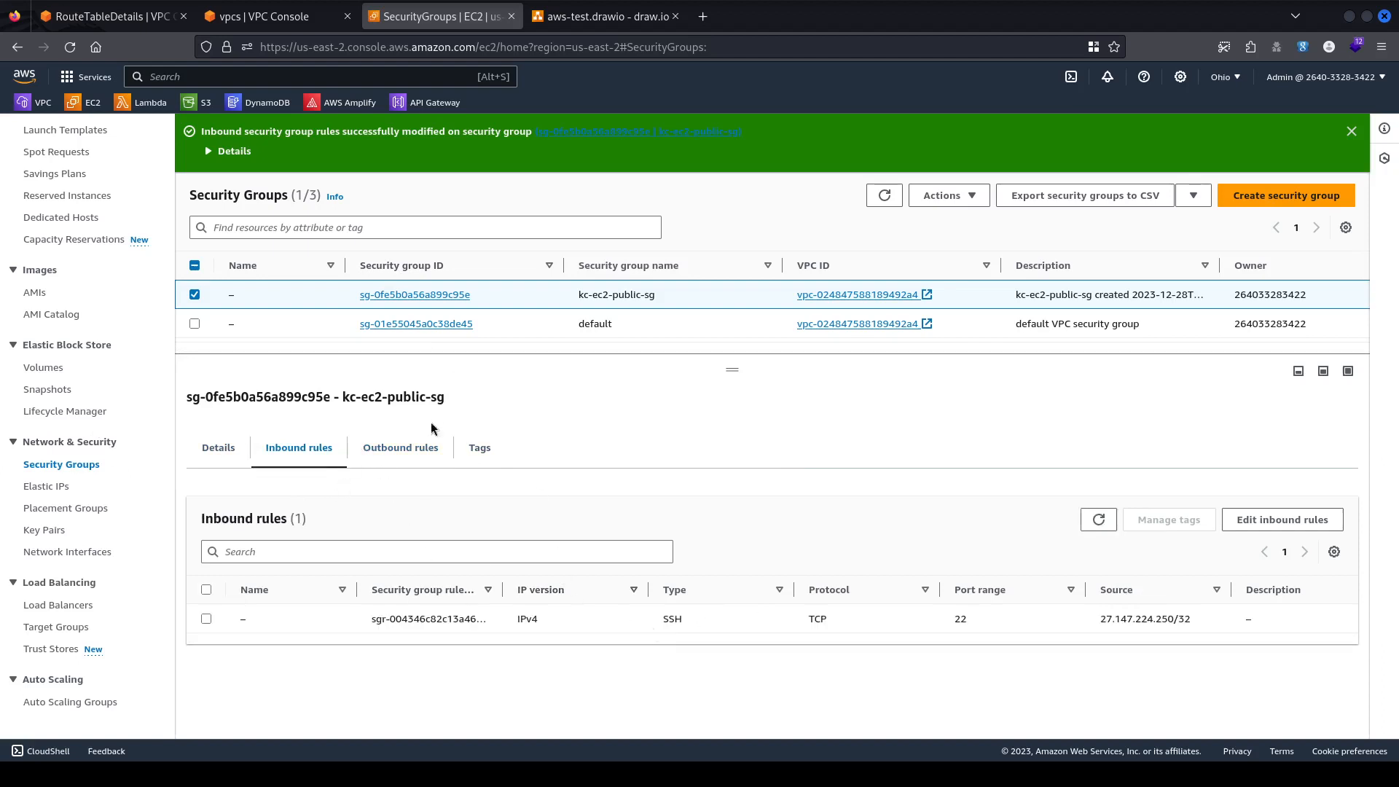
pyautogui.click(405, 450)
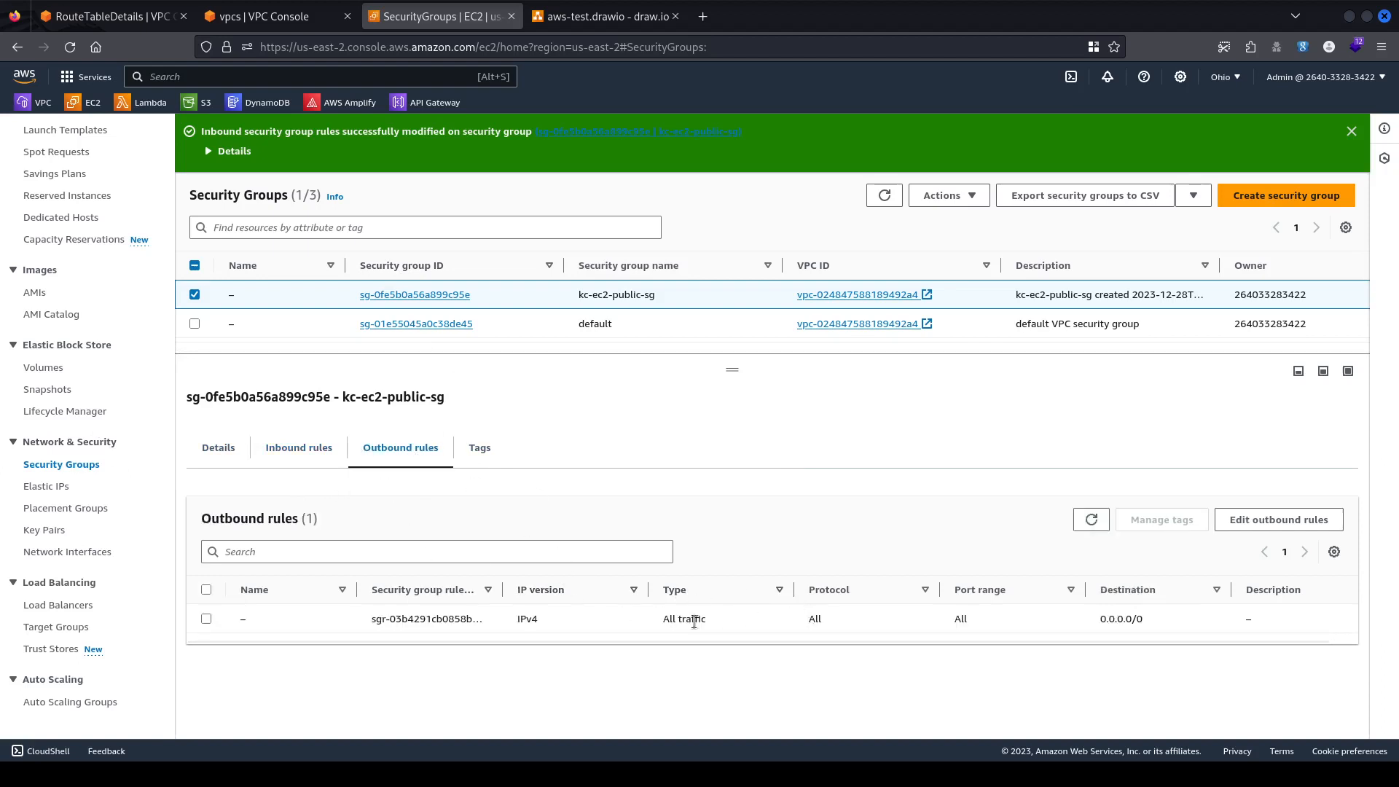
pyautogui.click(288, 447)
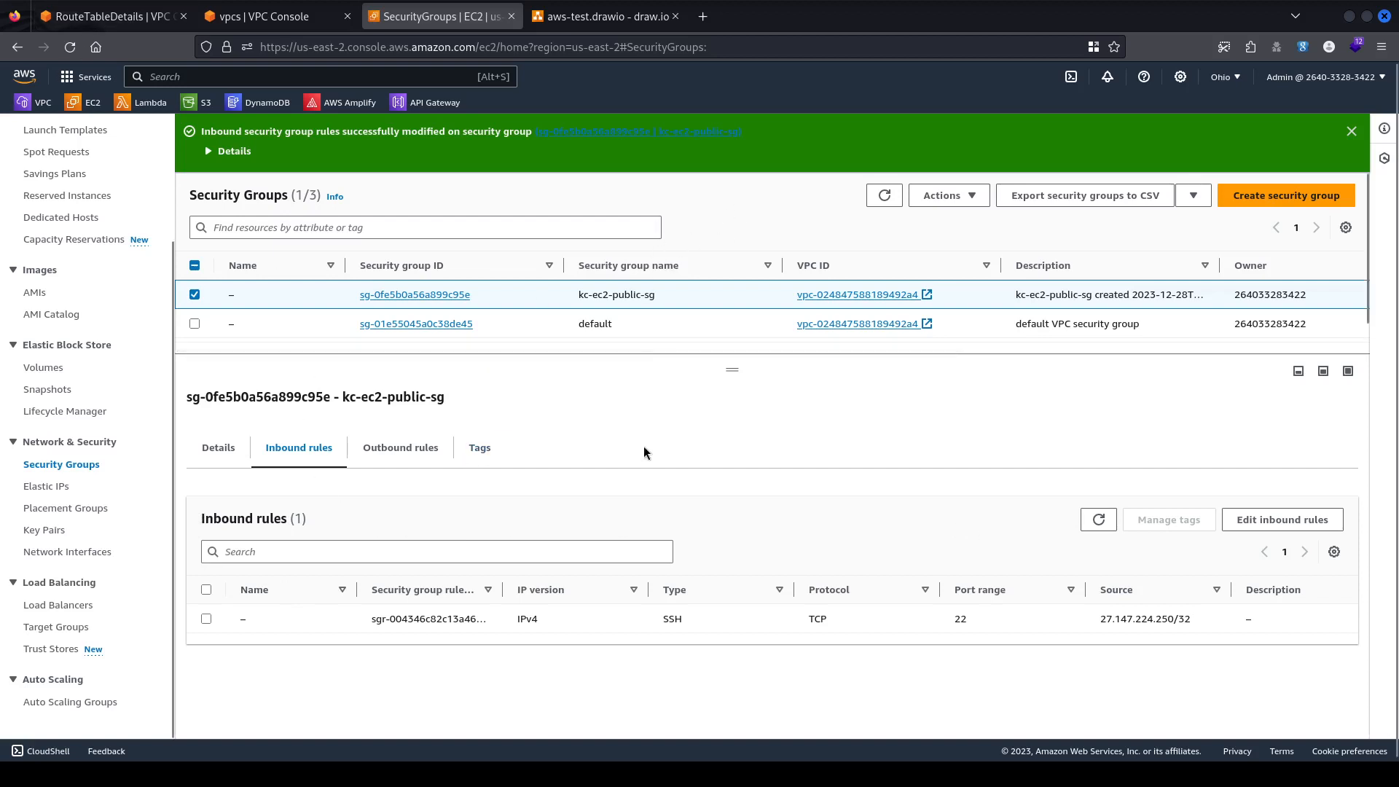
pyautogui.click(272, 19)
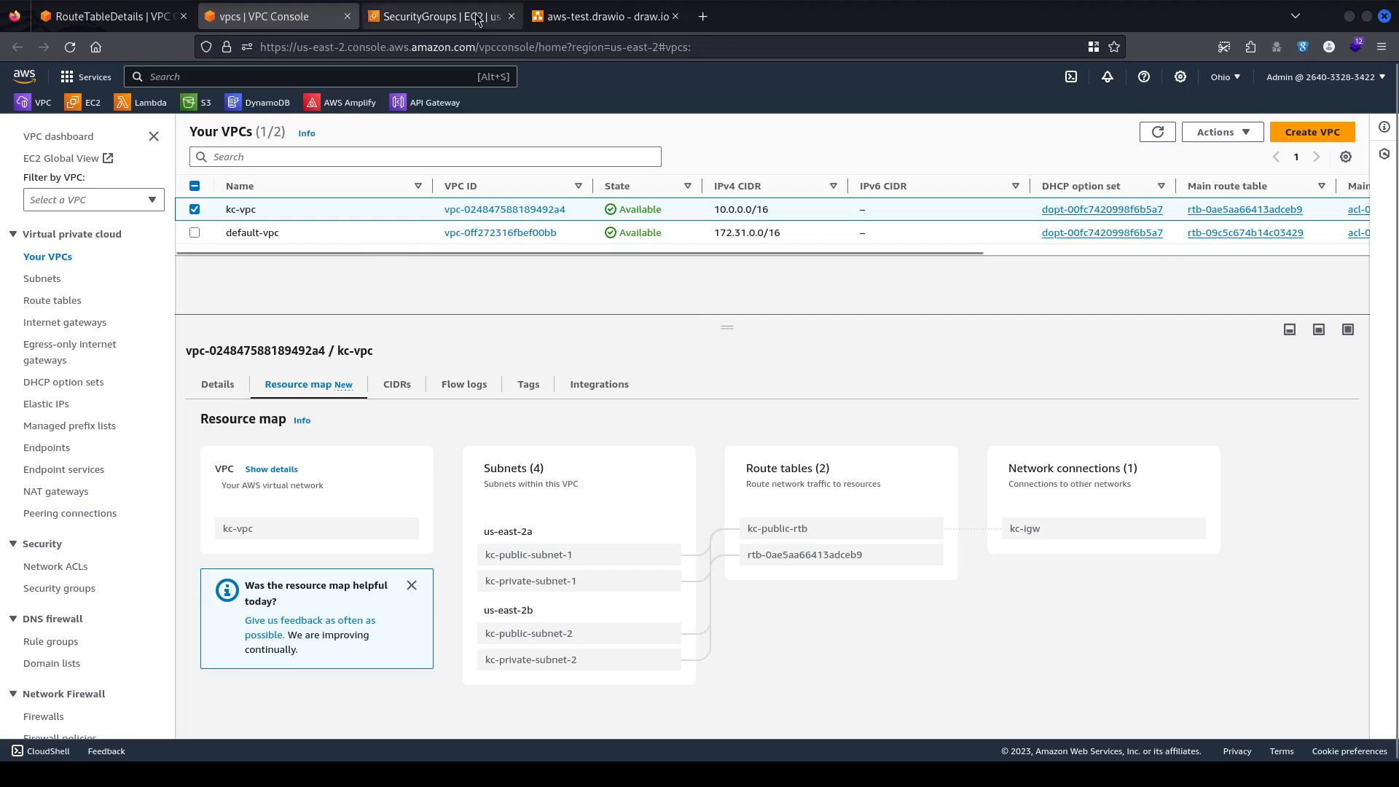
# Exit the lower terminal pane's shell and log out of the Ubuntu instance's SSH session.
pyautogui.click(438, 16)
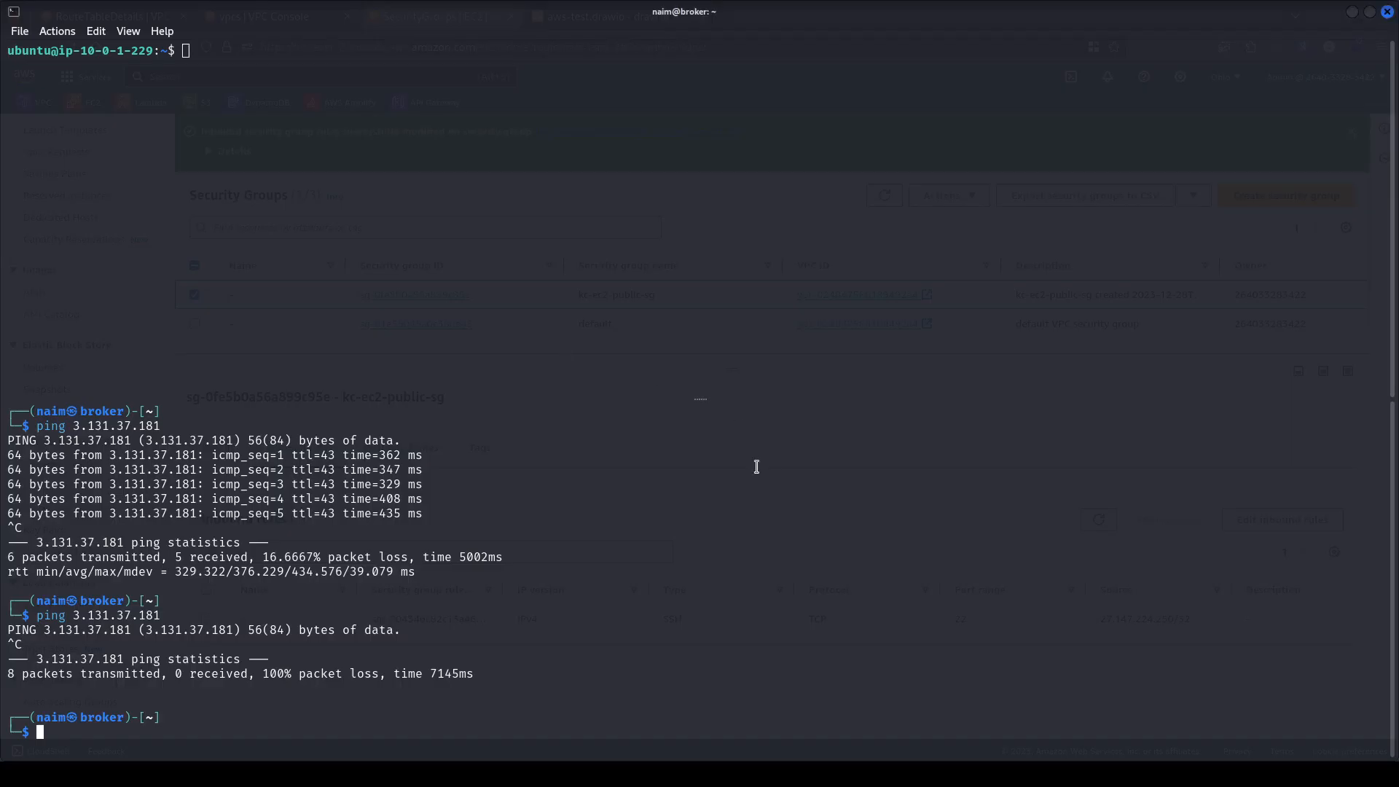
pyautogui.hotkey('alt', 'Tab')
pyautogui.write('exit')
pyautogui.press('Return')
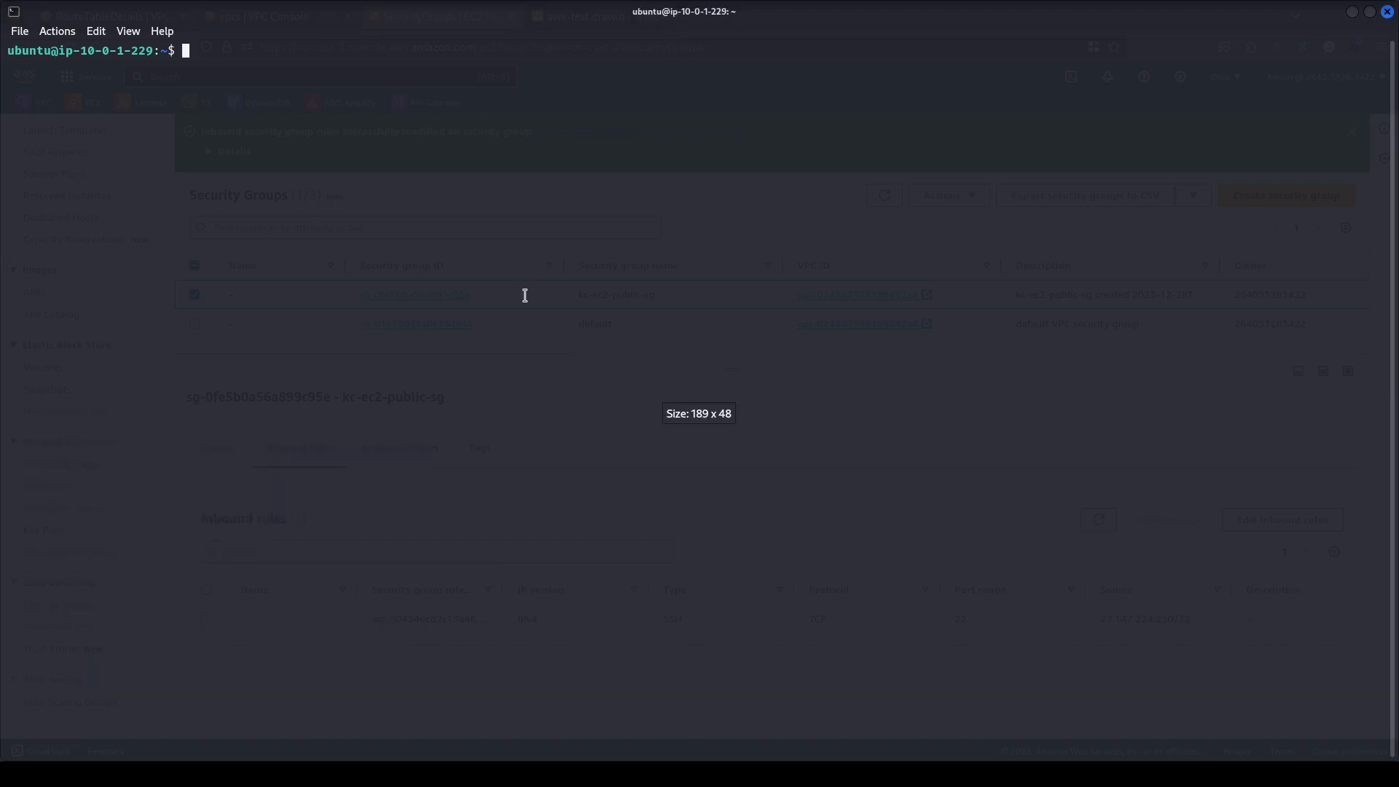
pyautogui.hotkey('ctrl', 'c')
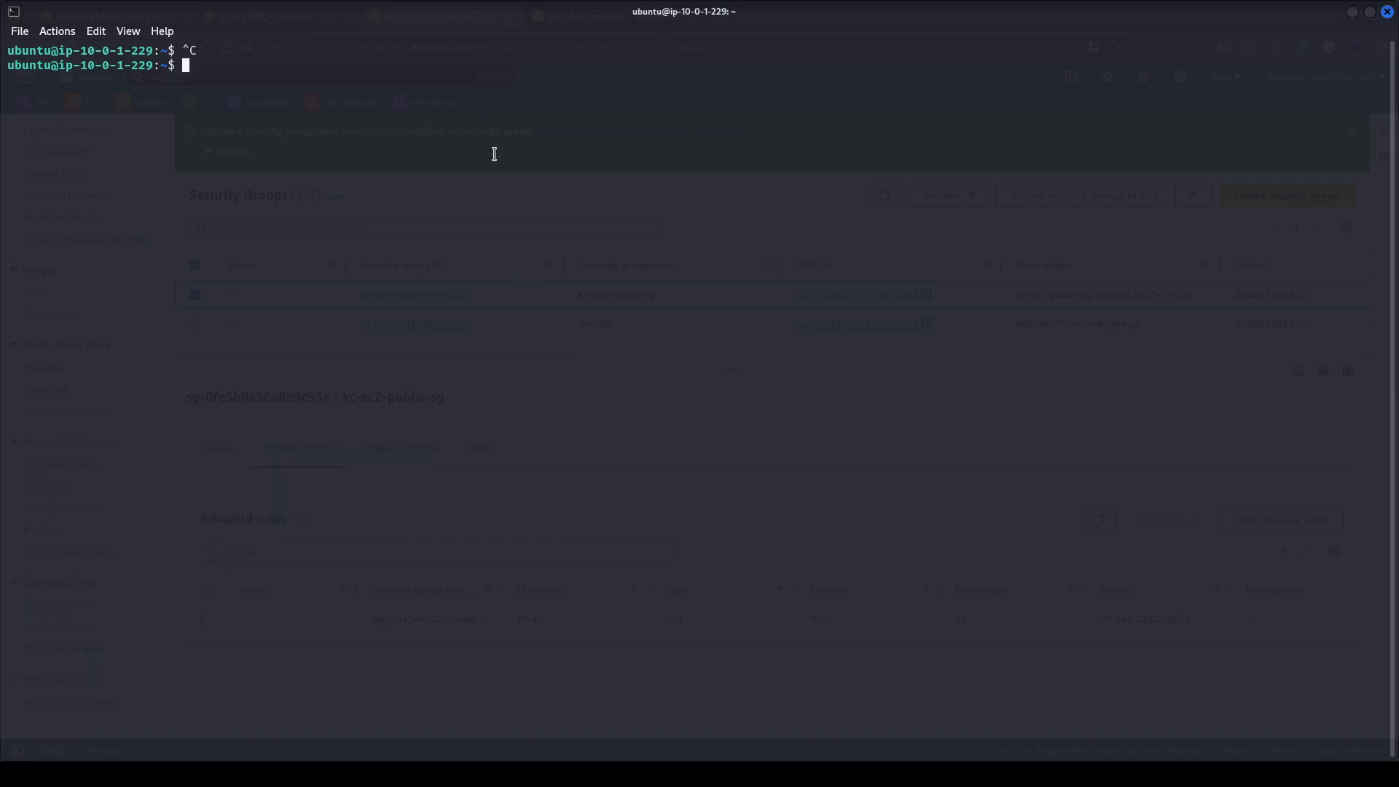
pyautogui.write('exit')
pyautogui.press('Return')
pyautogui.hotkey('ctrl', 'd')
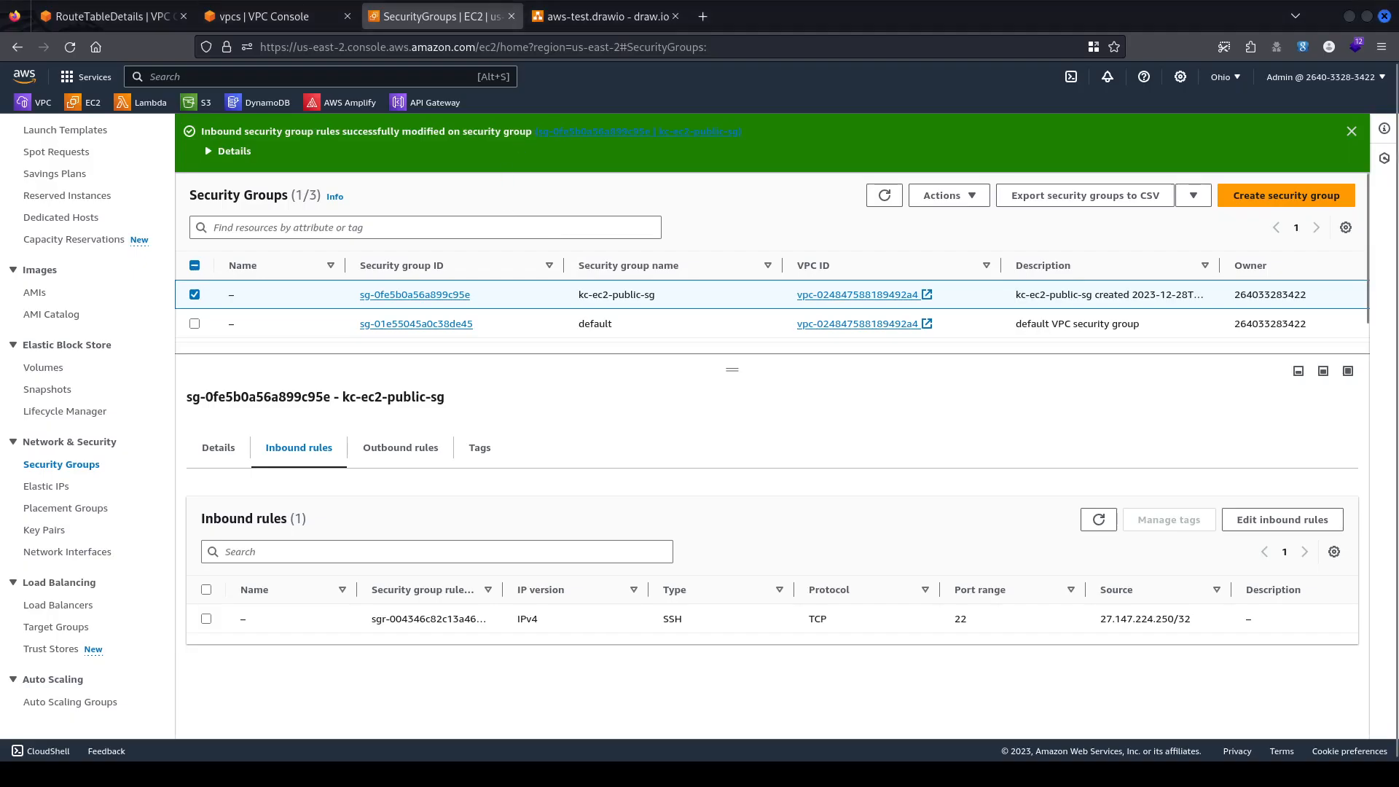
# Glance over kc-vpc, kc-private-rtb's routes and the security groups, ending on aws-test.drawio.
pyautogui.click(292, 21)
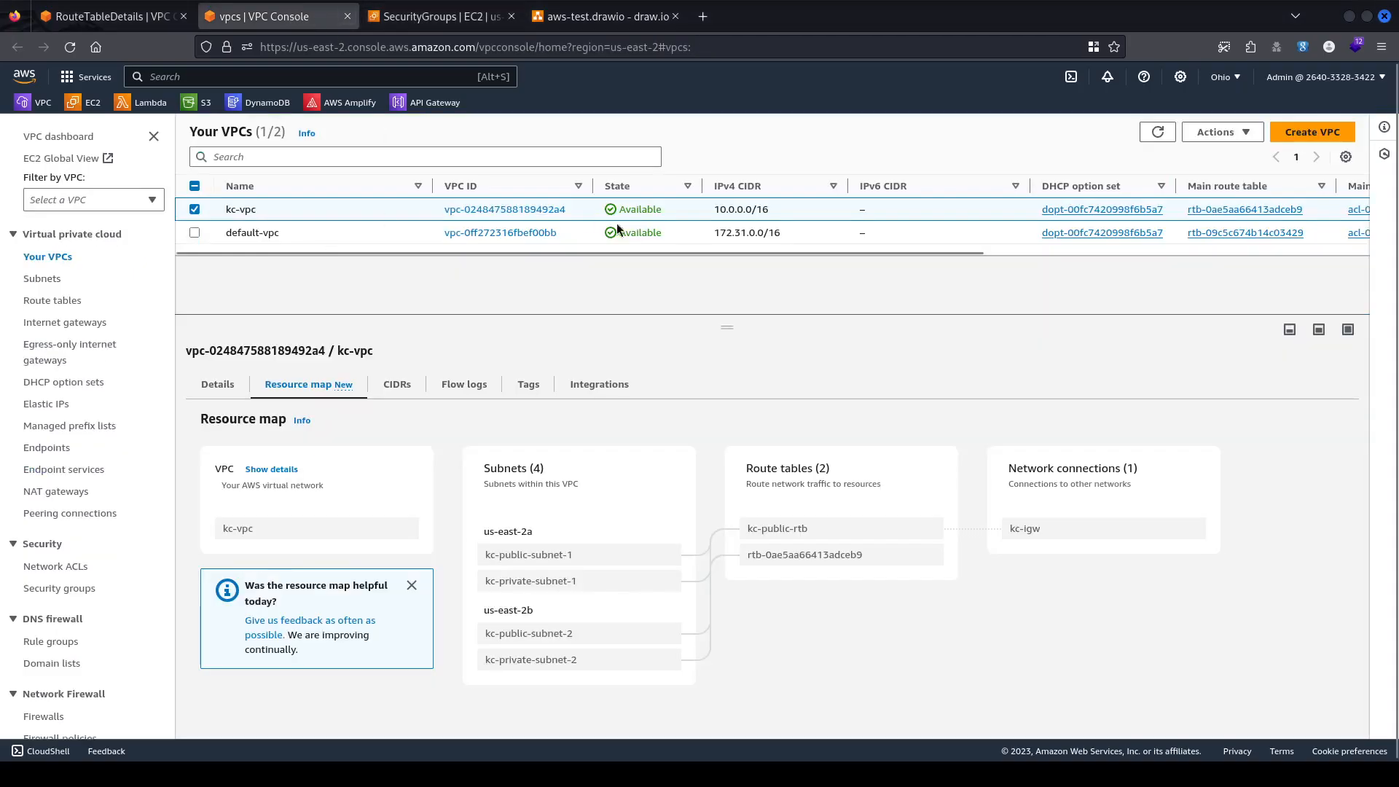
pyautogui.click(109, 16)
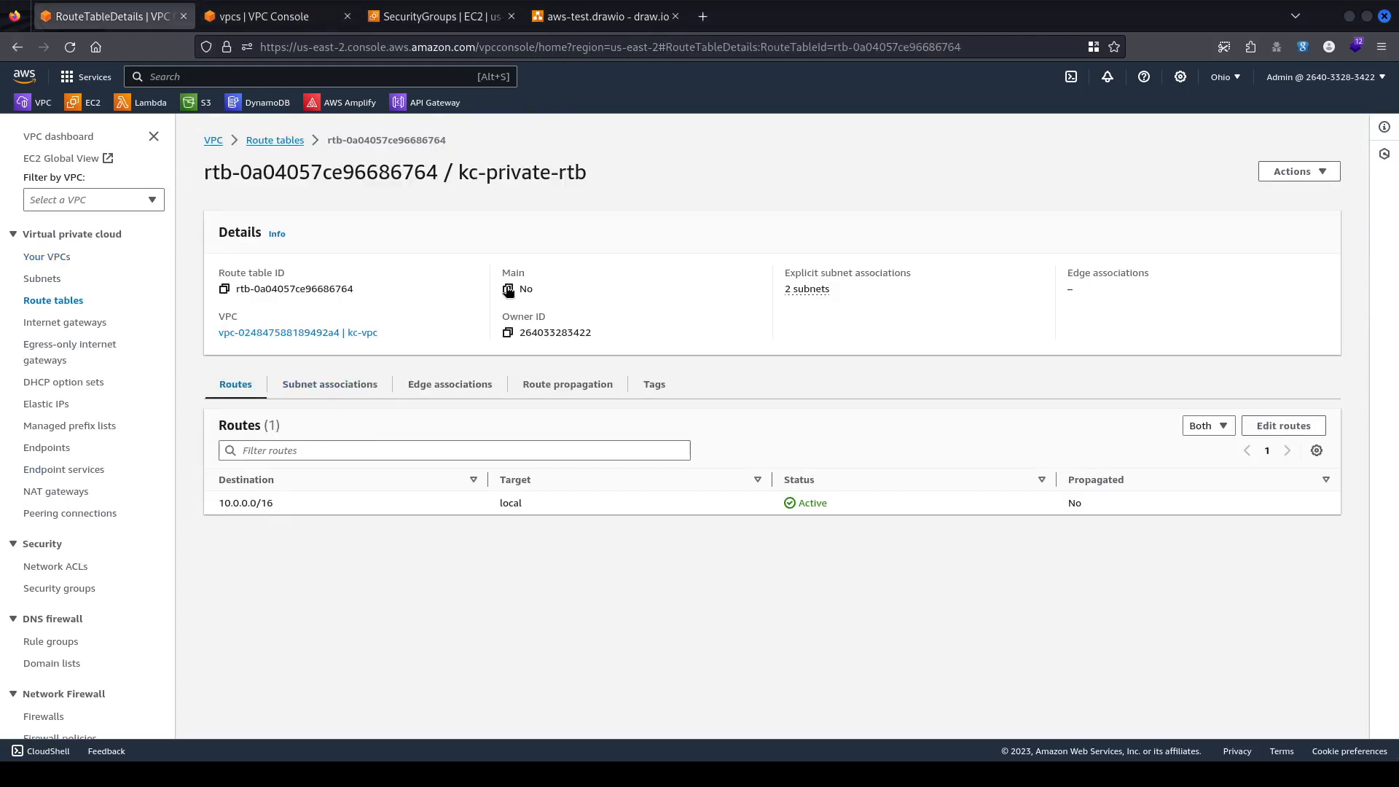
pyautogui.click(418, 16)
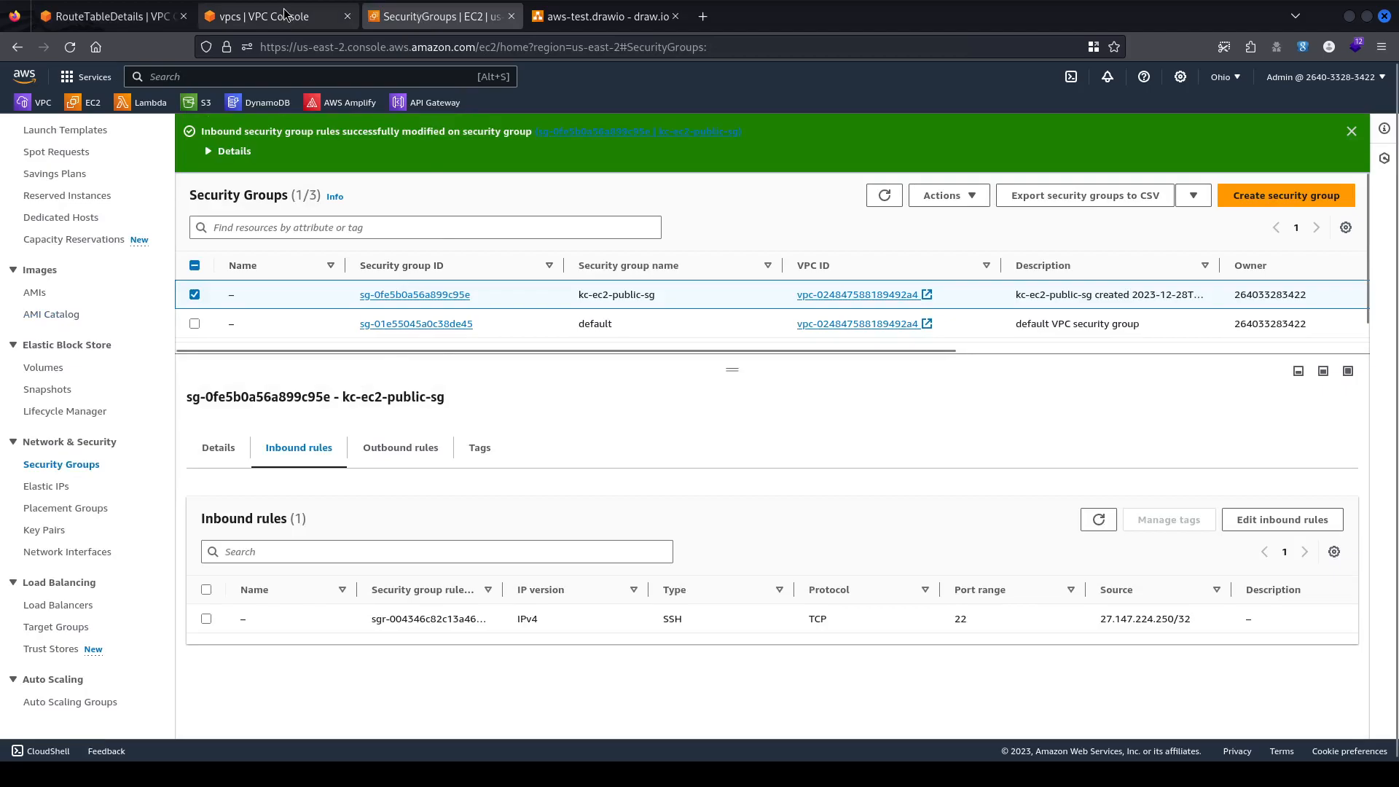
pyautogui.hotkey('alt', 'Tab')
pyautogui.hotkey('alt', 'Tab')
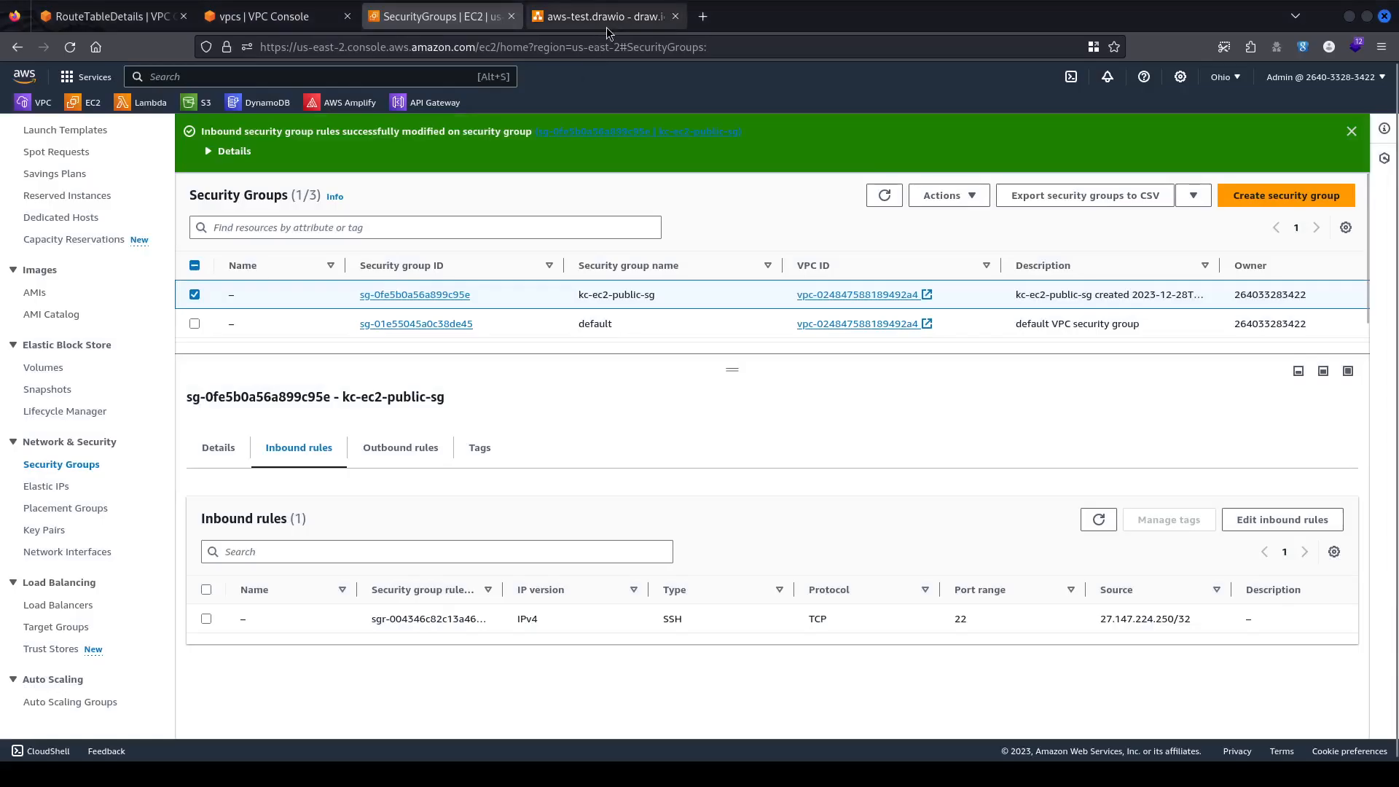
pyautogui.click(606, 16)
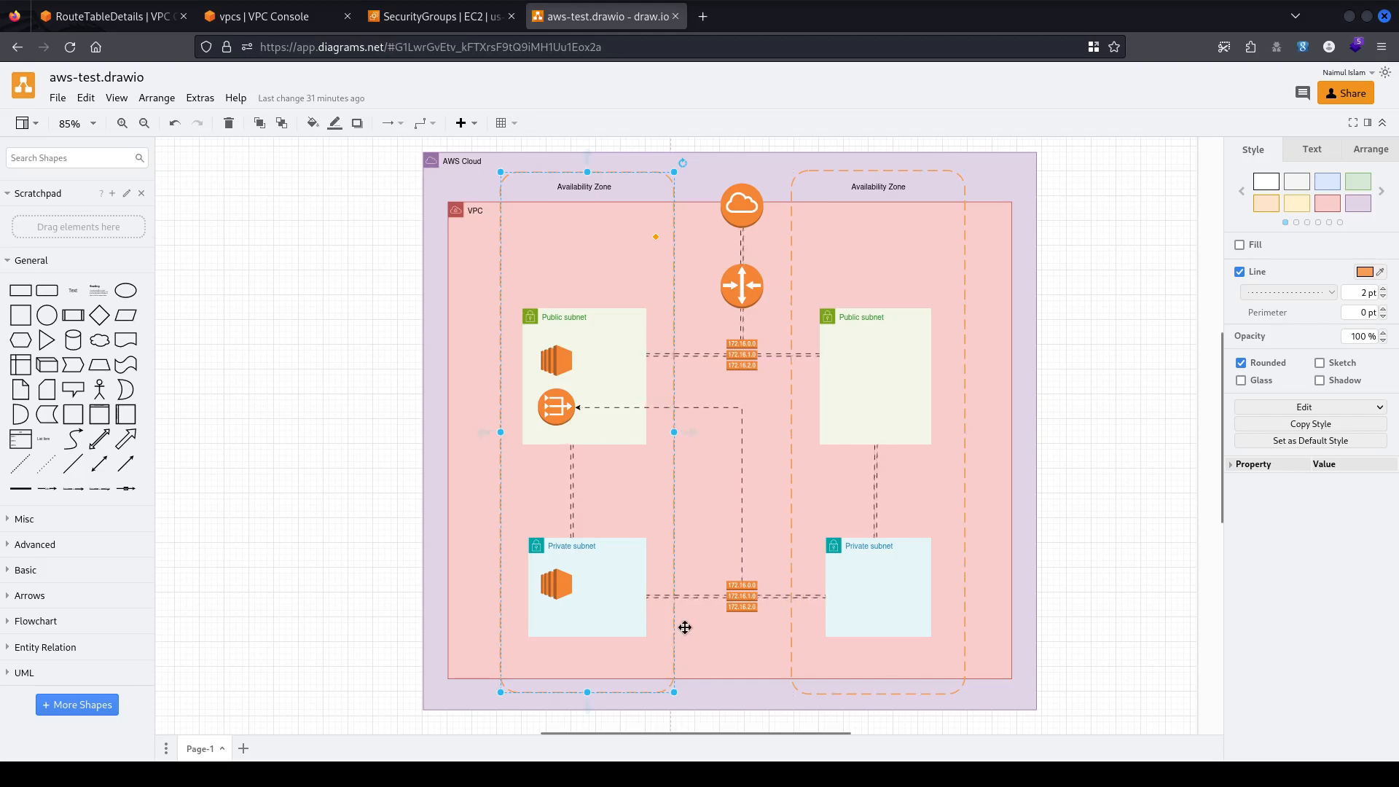
# Close the Security Groups tab and end on kc-private-rtb's route table page.
pyautogui.click(143, 12)
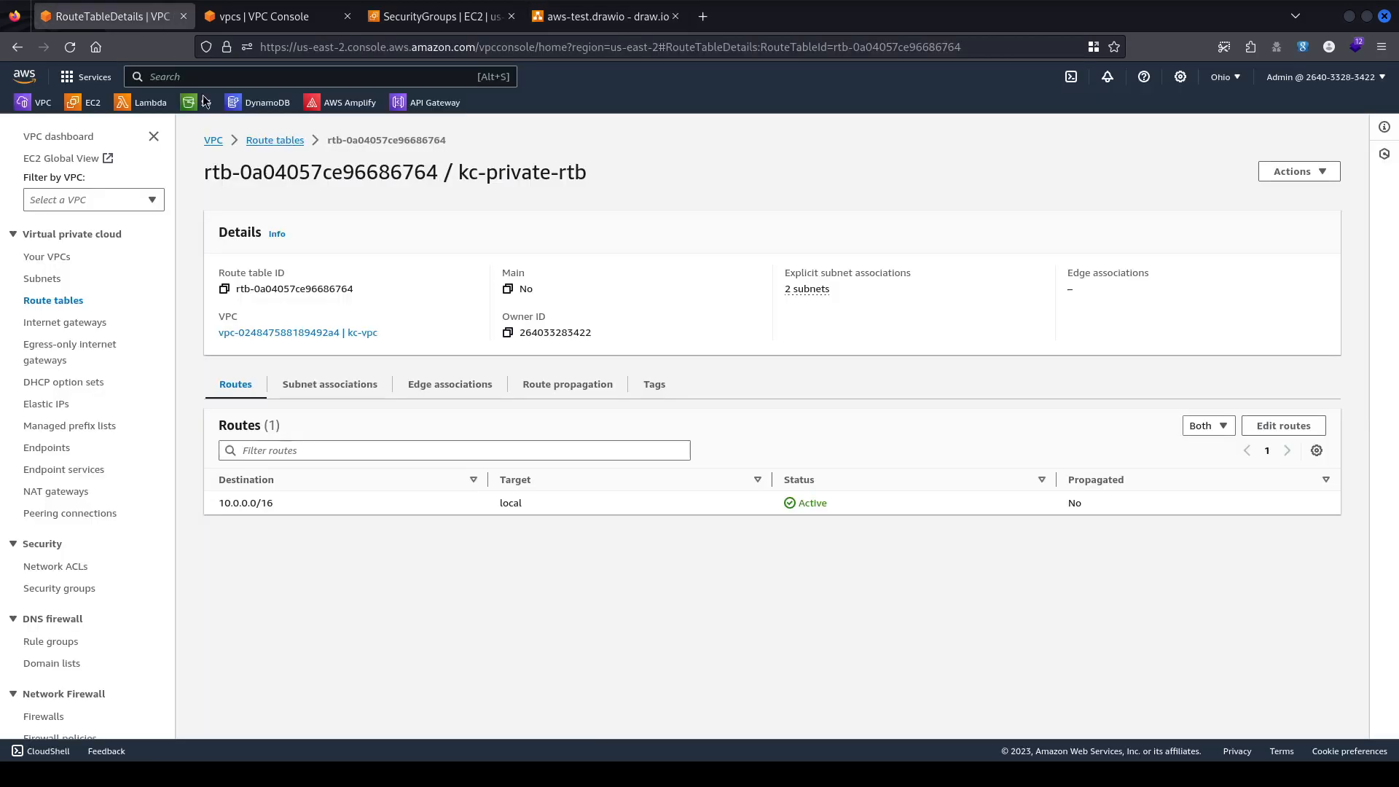
pyautogui.middleClick(419, 14)
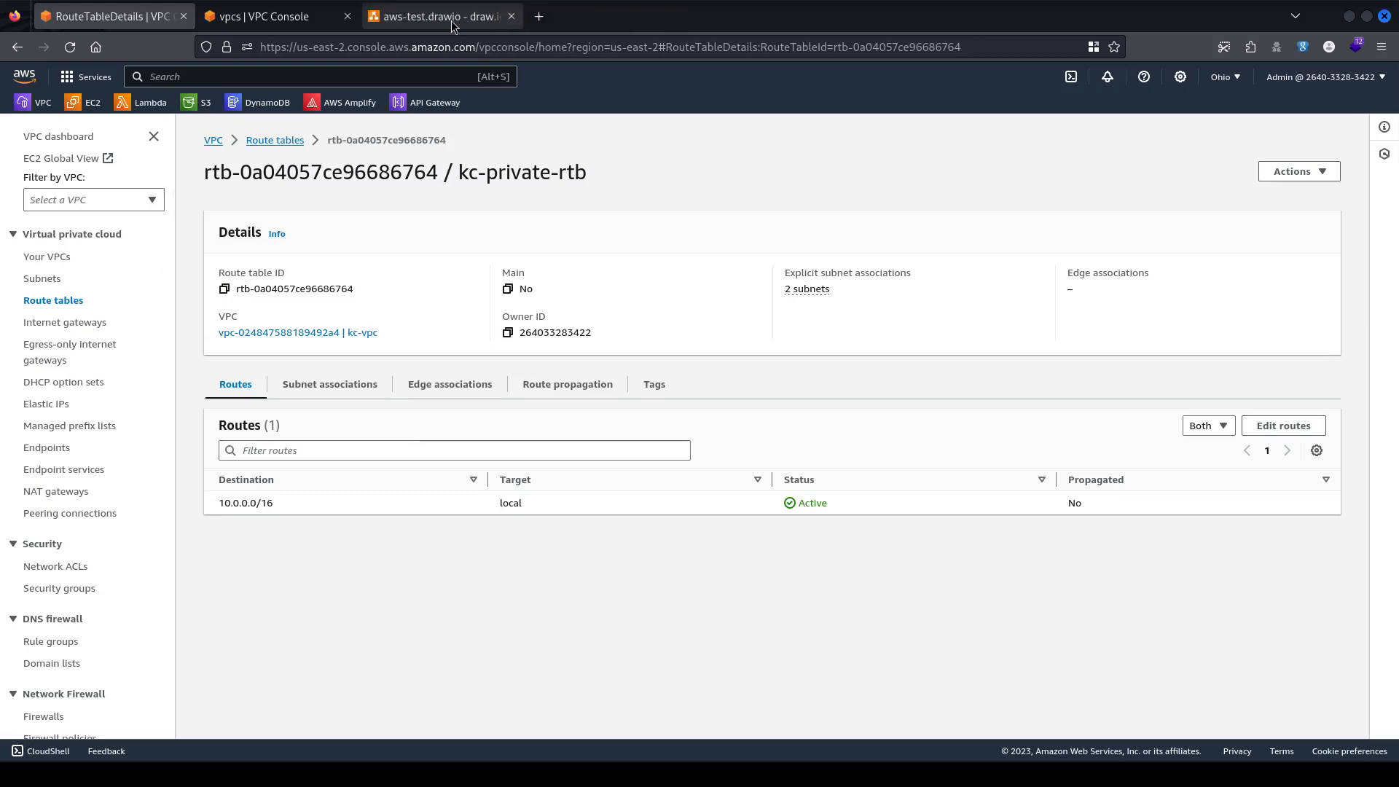
pyautogui.click(450, 18)
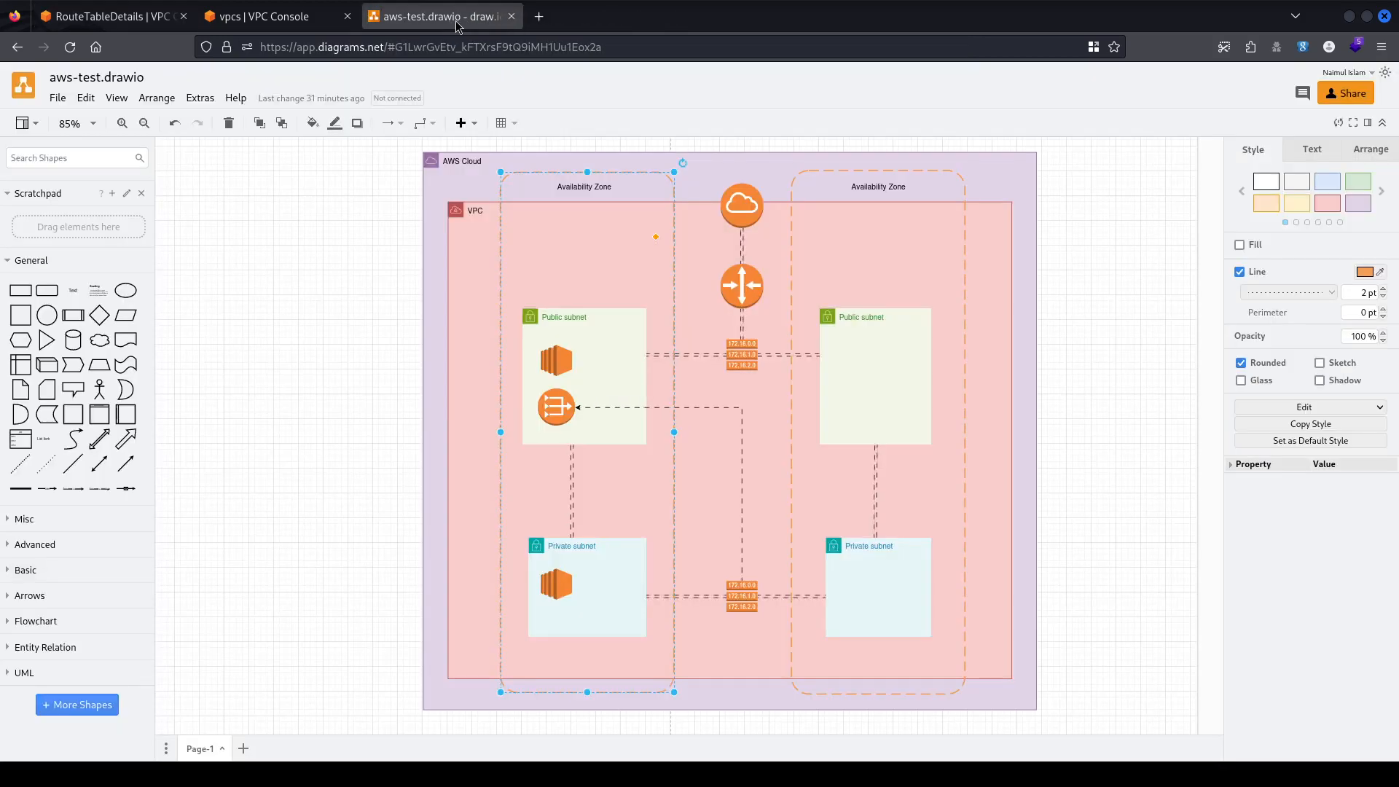
pyautogui.click(133, 11)
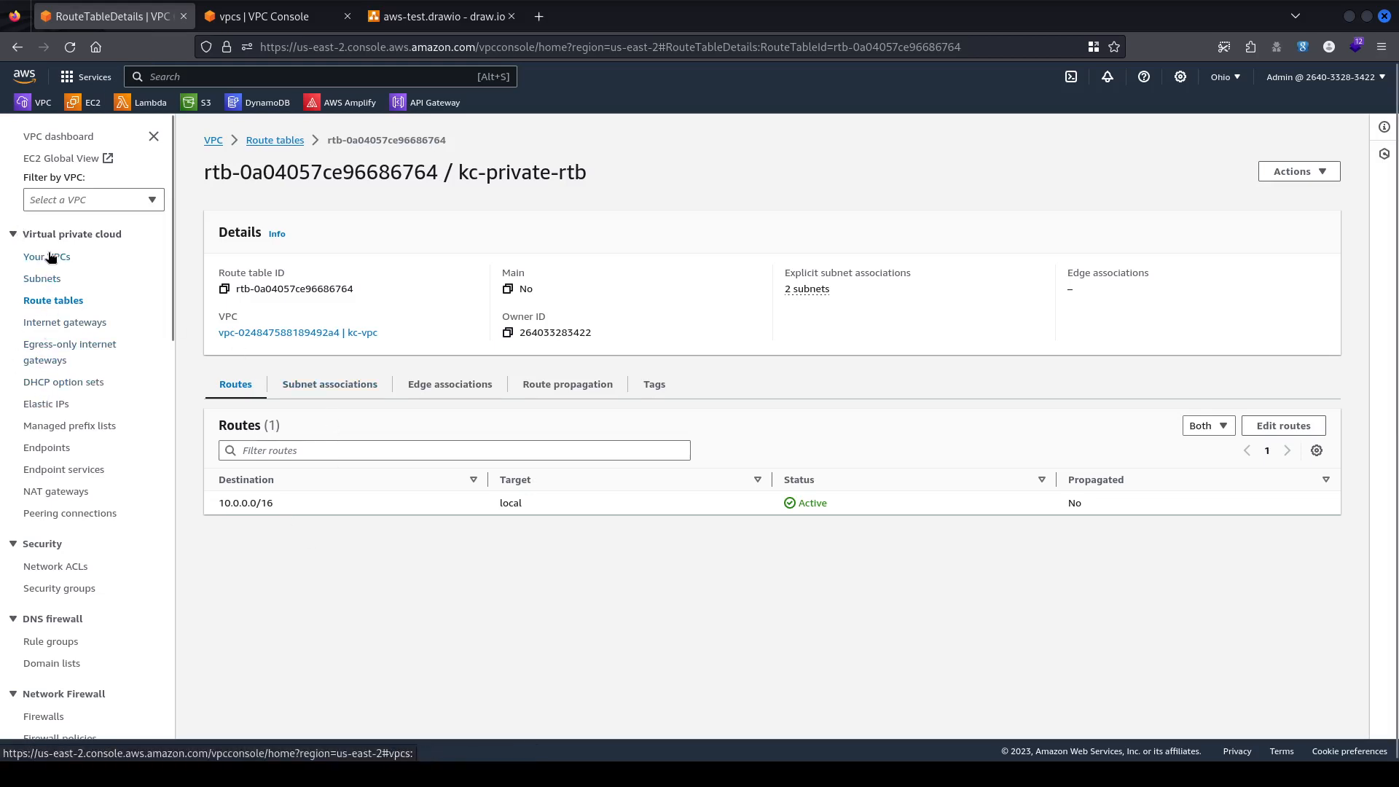
# Start a new NAT gateway and name it kc-ngw-01.
pyautogui.click(47, 491)
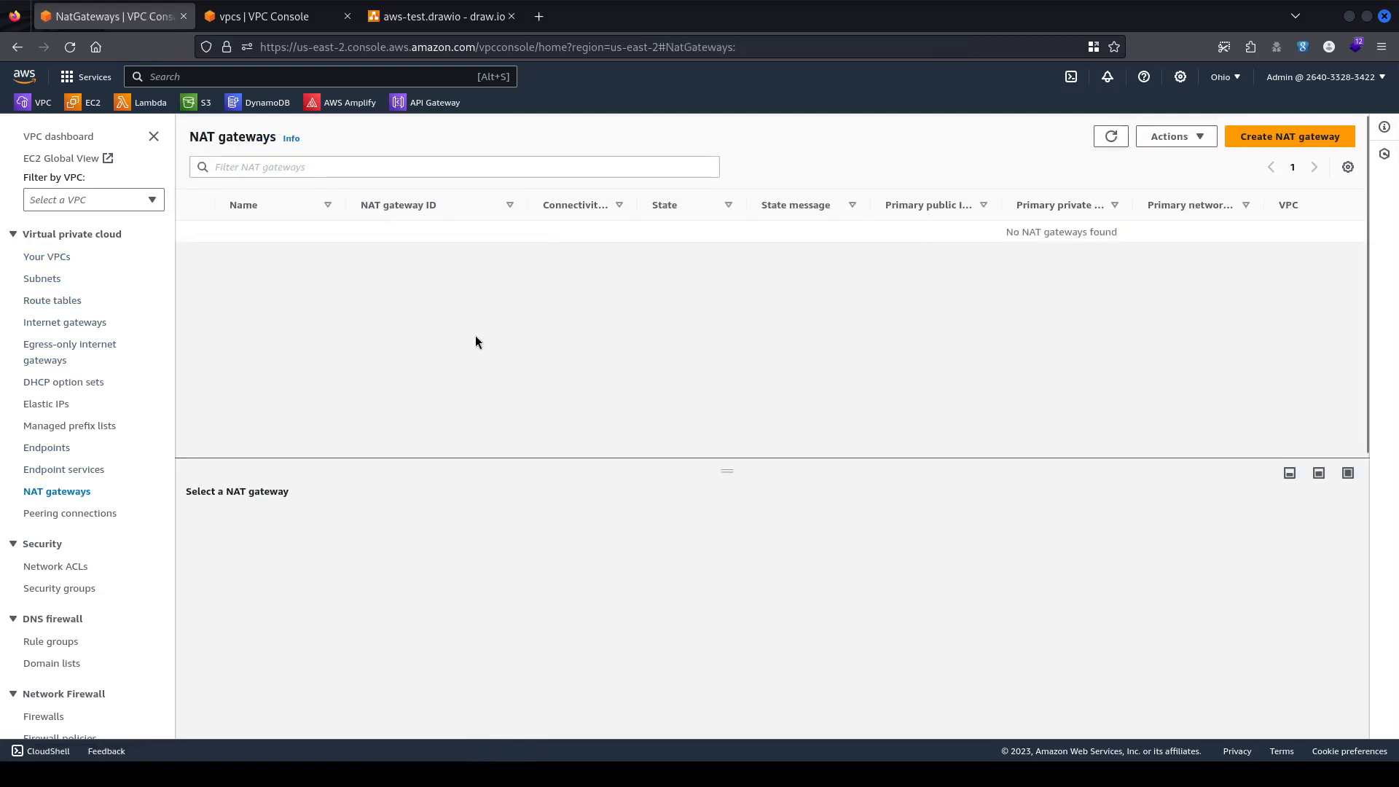
pyautogui.click(1289, 137)
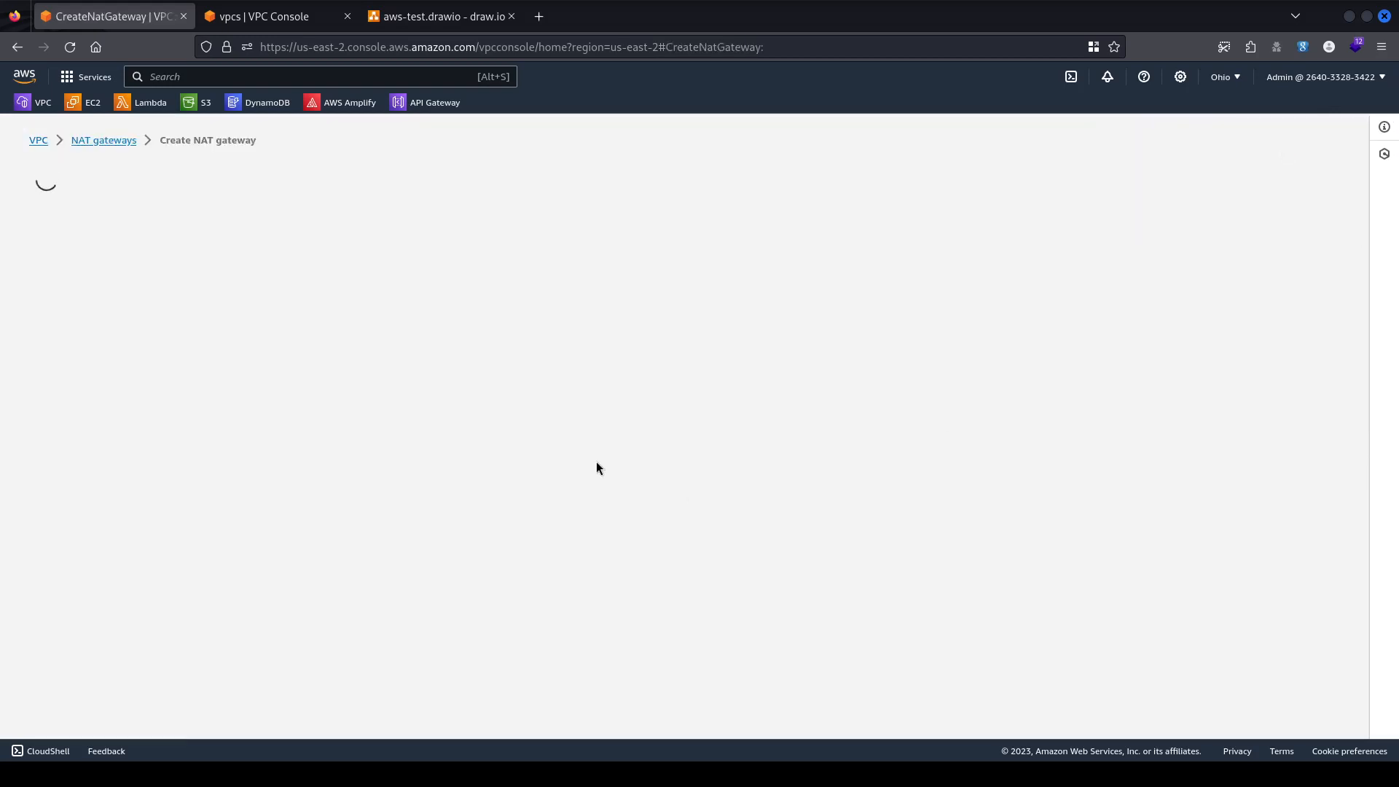
pyautogui.click(137, 329)
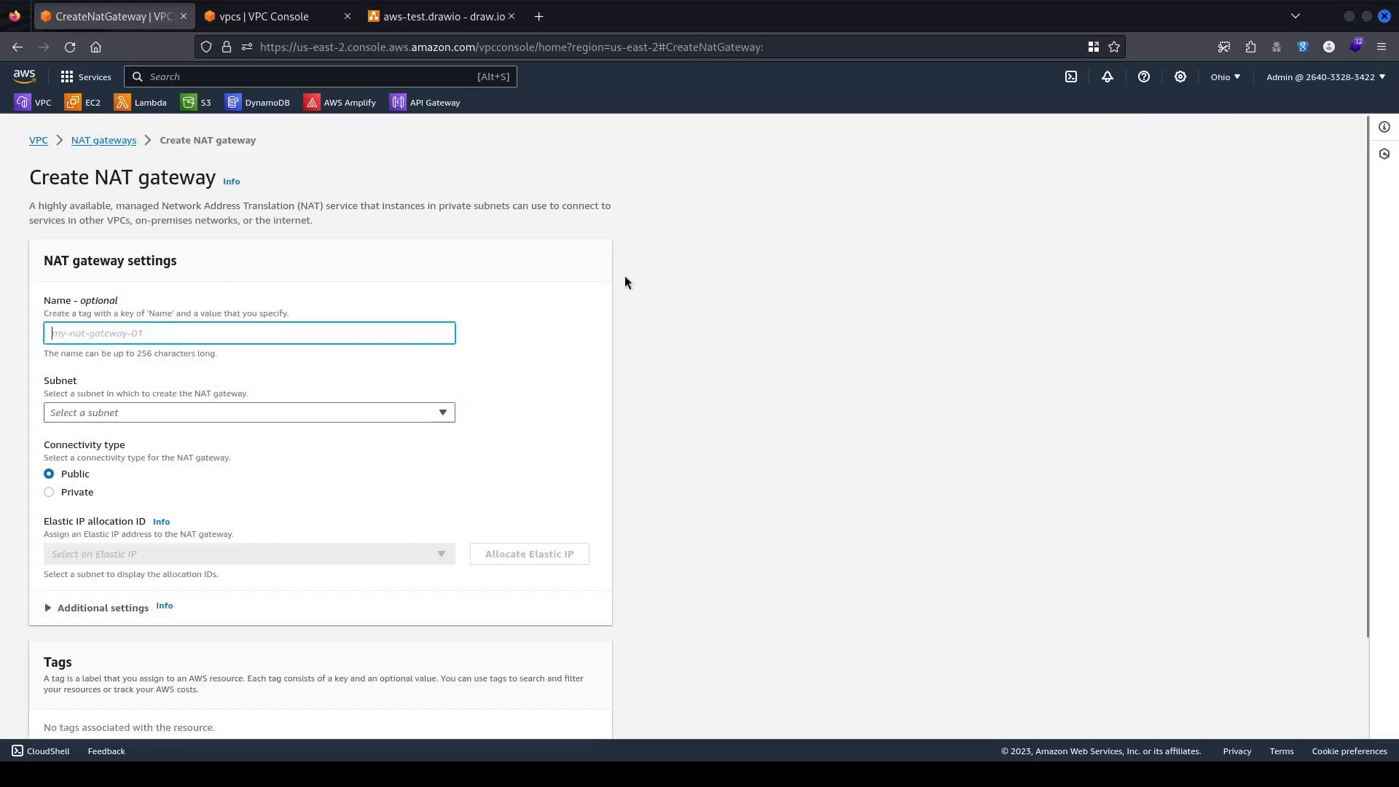
pyautogui.write('kc-')
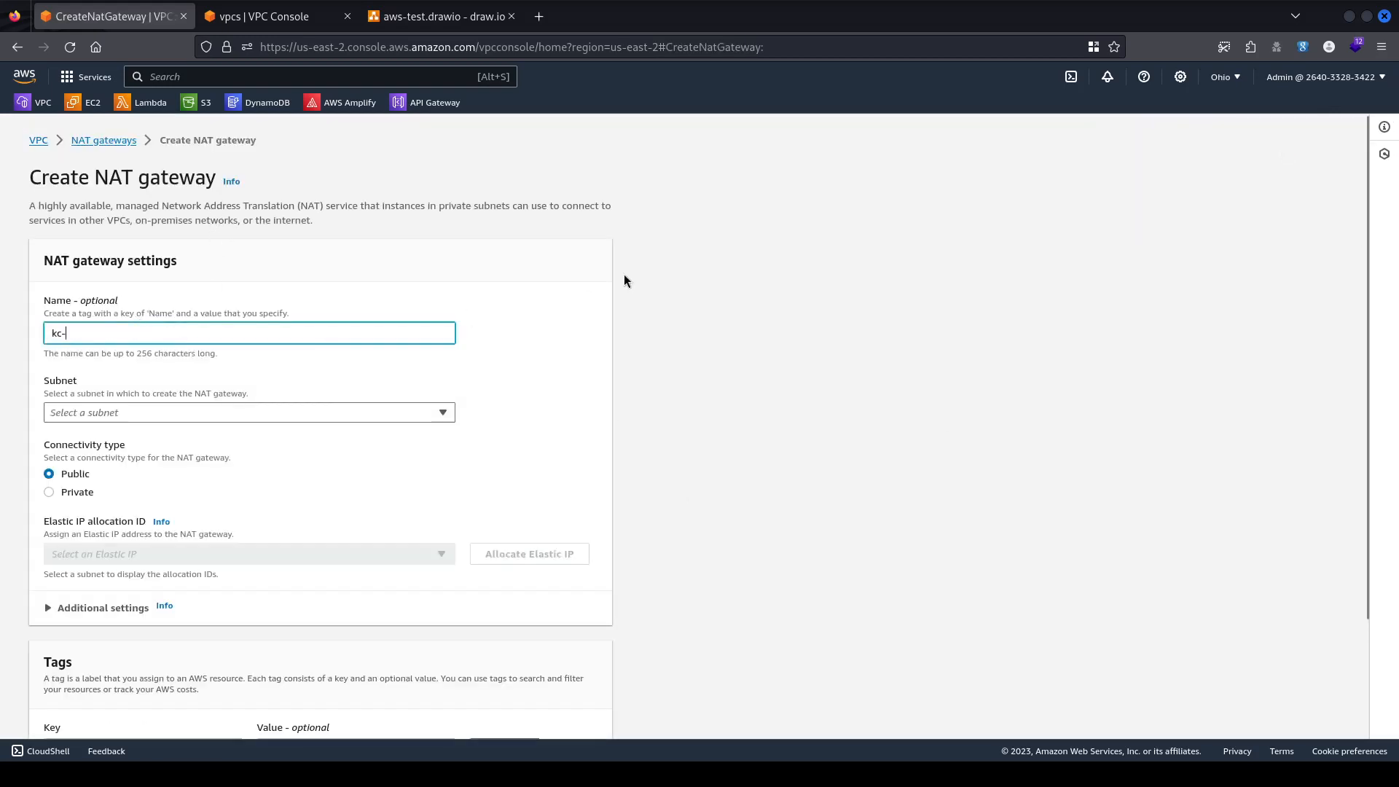
pyautogui.press('BackSpace')
pyautogui.press('BackSpace')
pyautogui.press('BackSpace')
pyautogui.write('kc-ng')
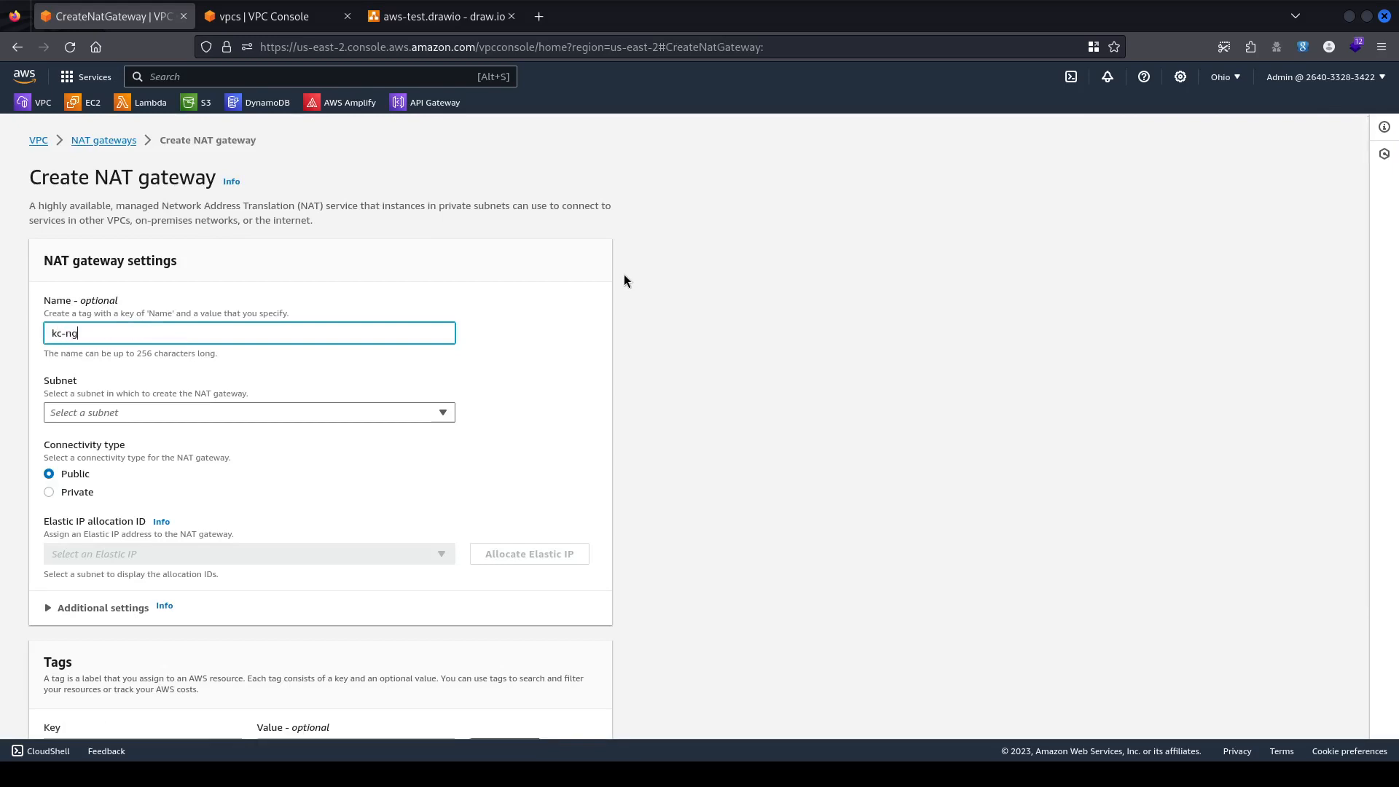
pyautogui.write('w-')
pyautogui.click(207, 412)
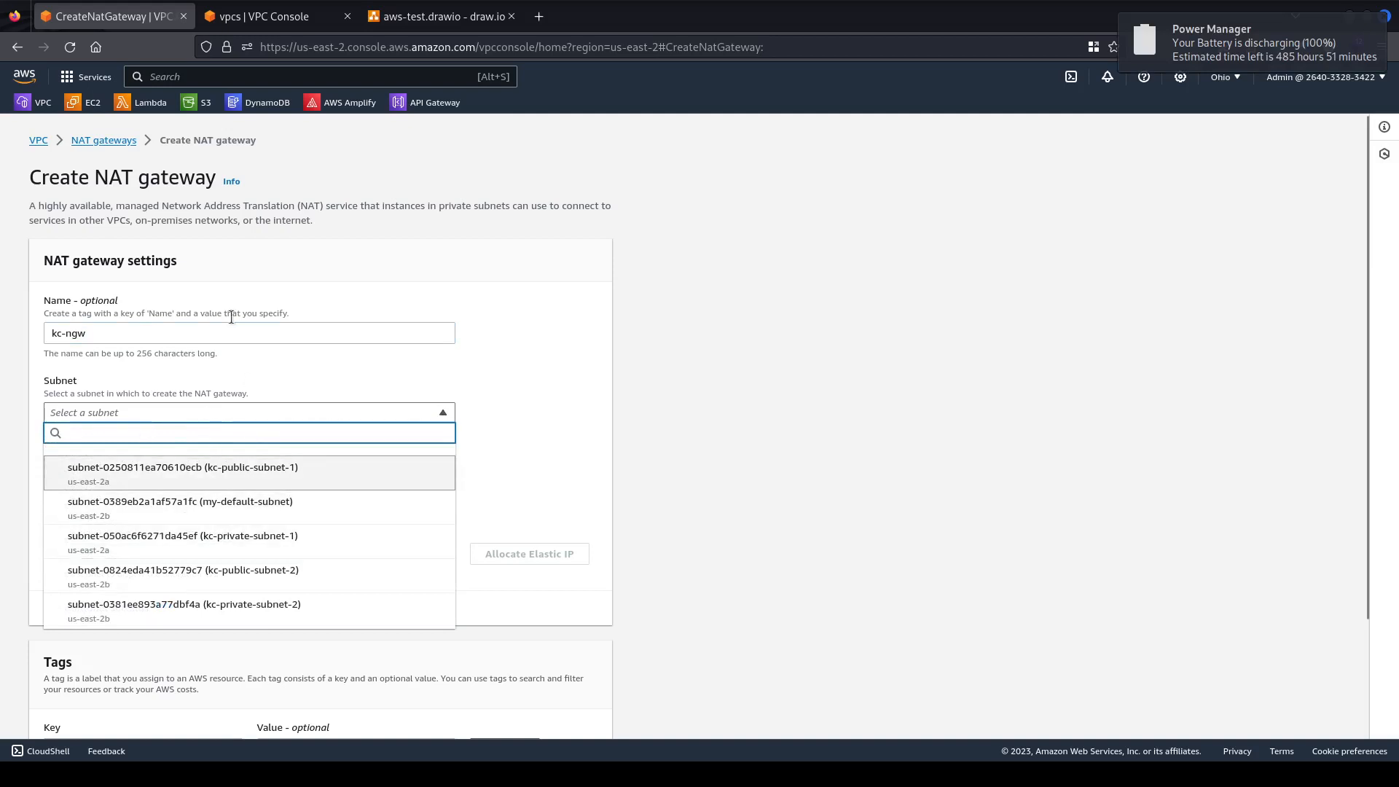
pyautogui.click(205, 329)
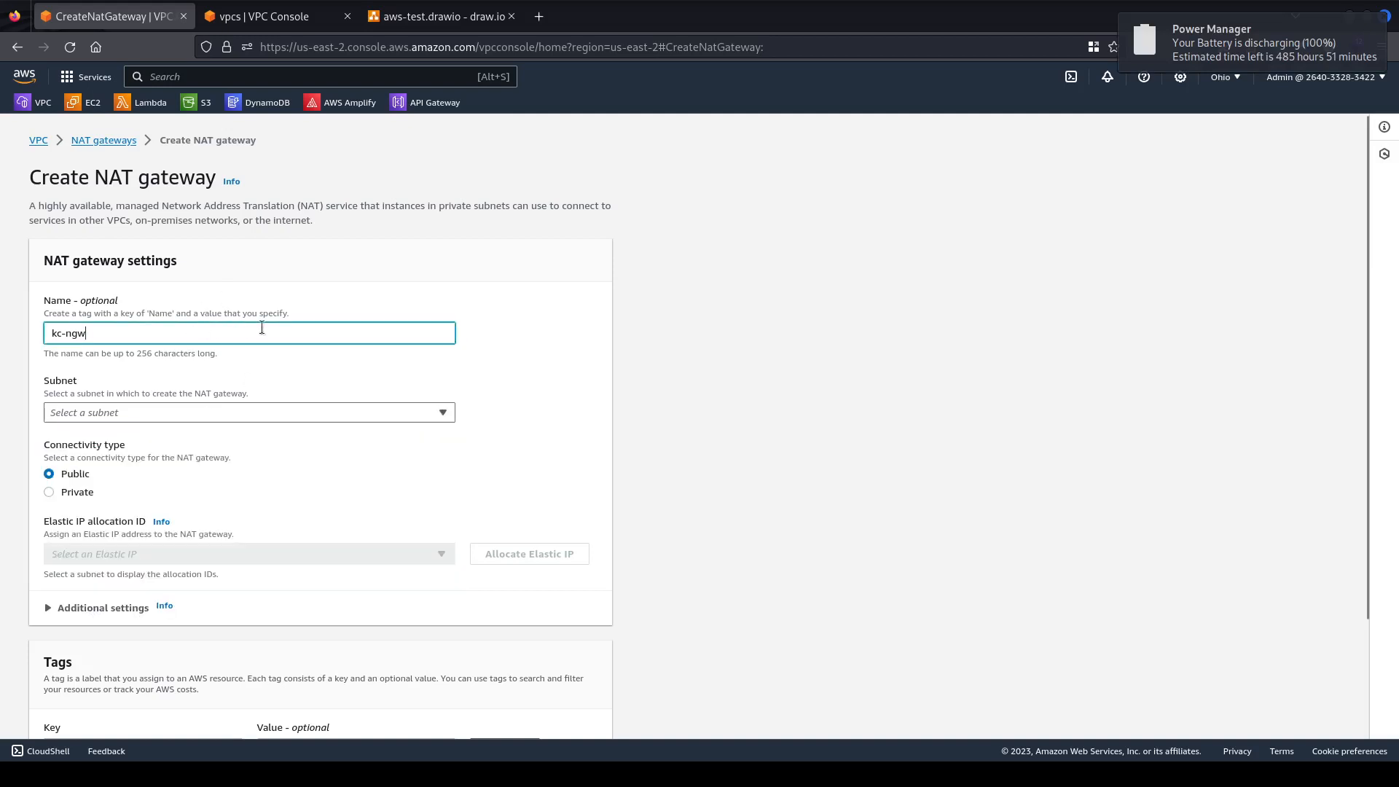
pyautogui.write('-01')
# Place it in kc-public-subnet-1, allocate a new Elastic IP, and create the gateway.
pyautogui.click(124, 394)
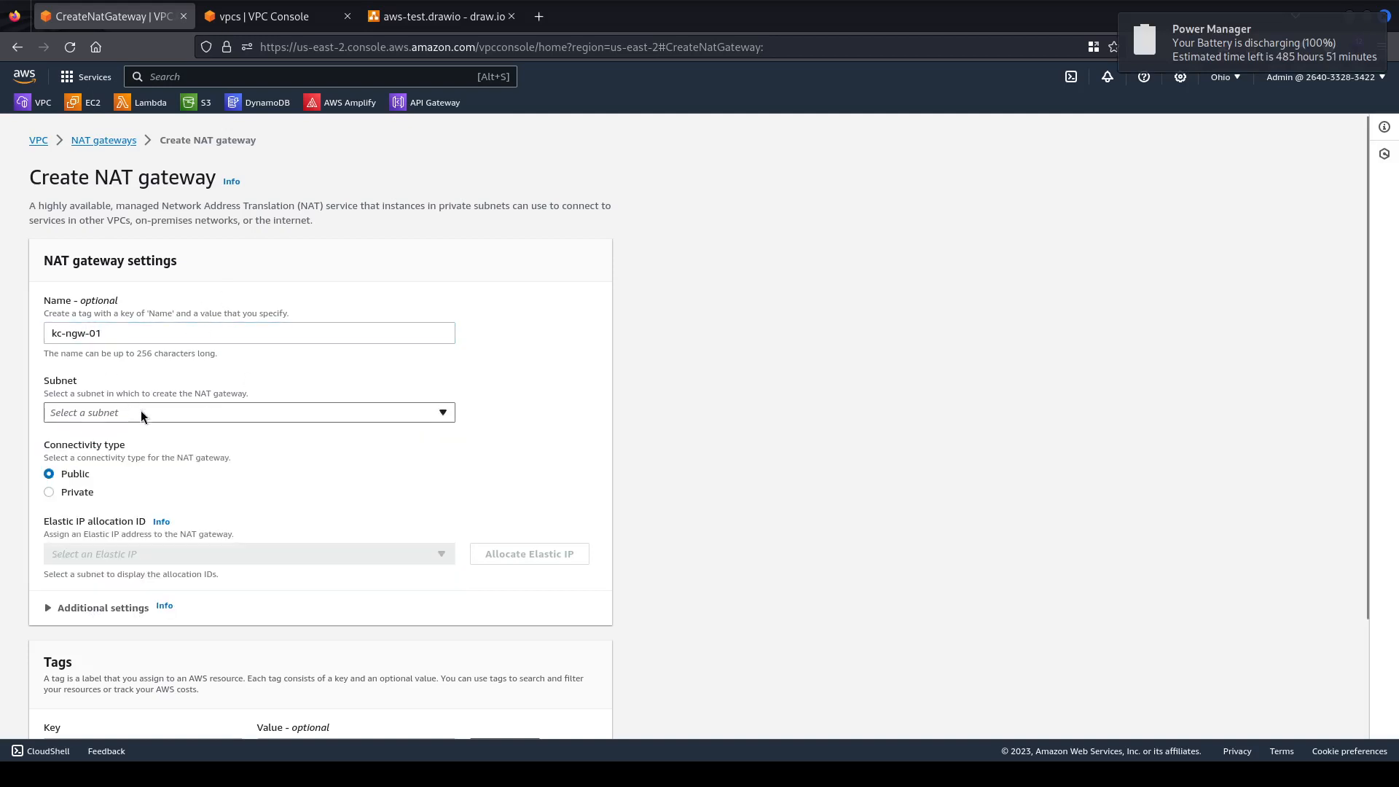
pyautogui.click(143, 412)
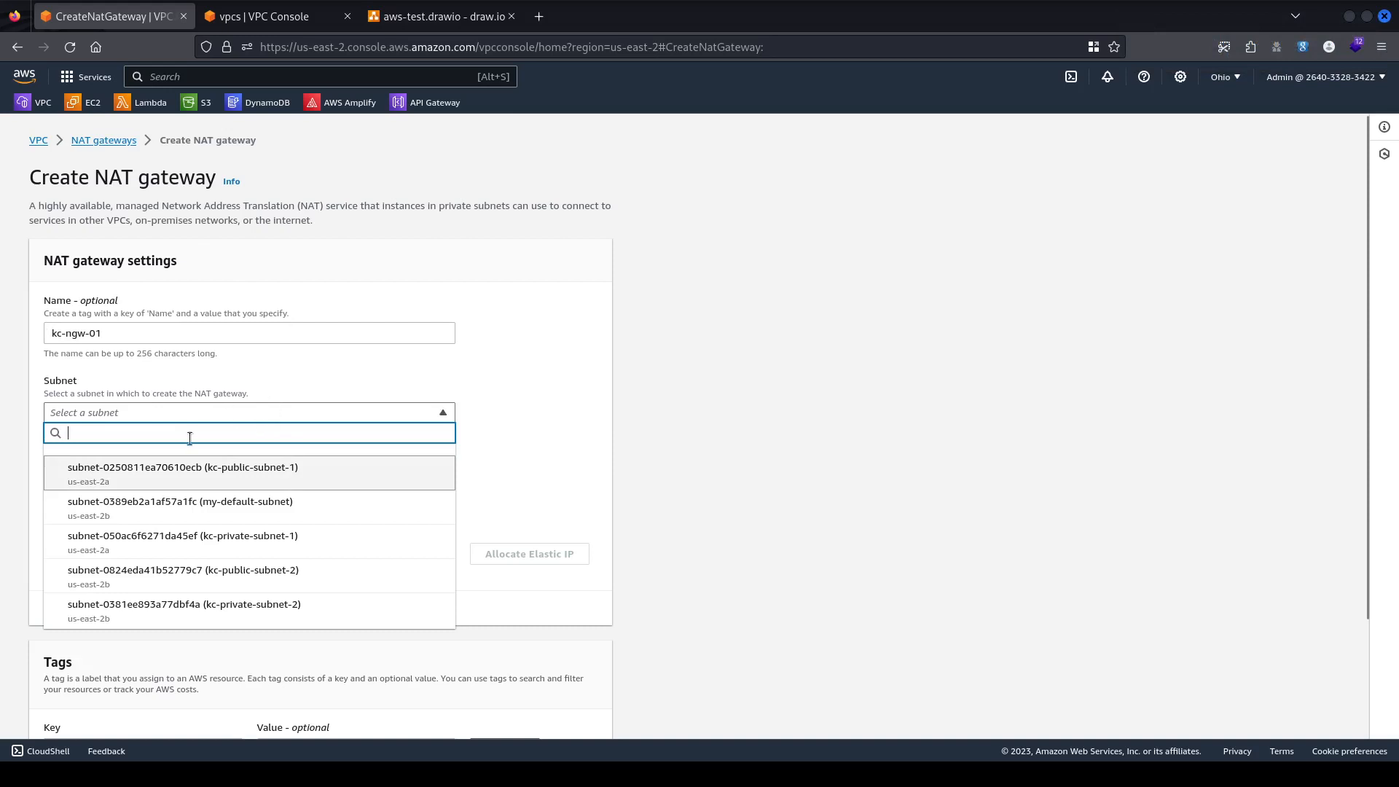
pyautogui.click(284, 478)
pyautogui.scroll(-1, 437, 510)
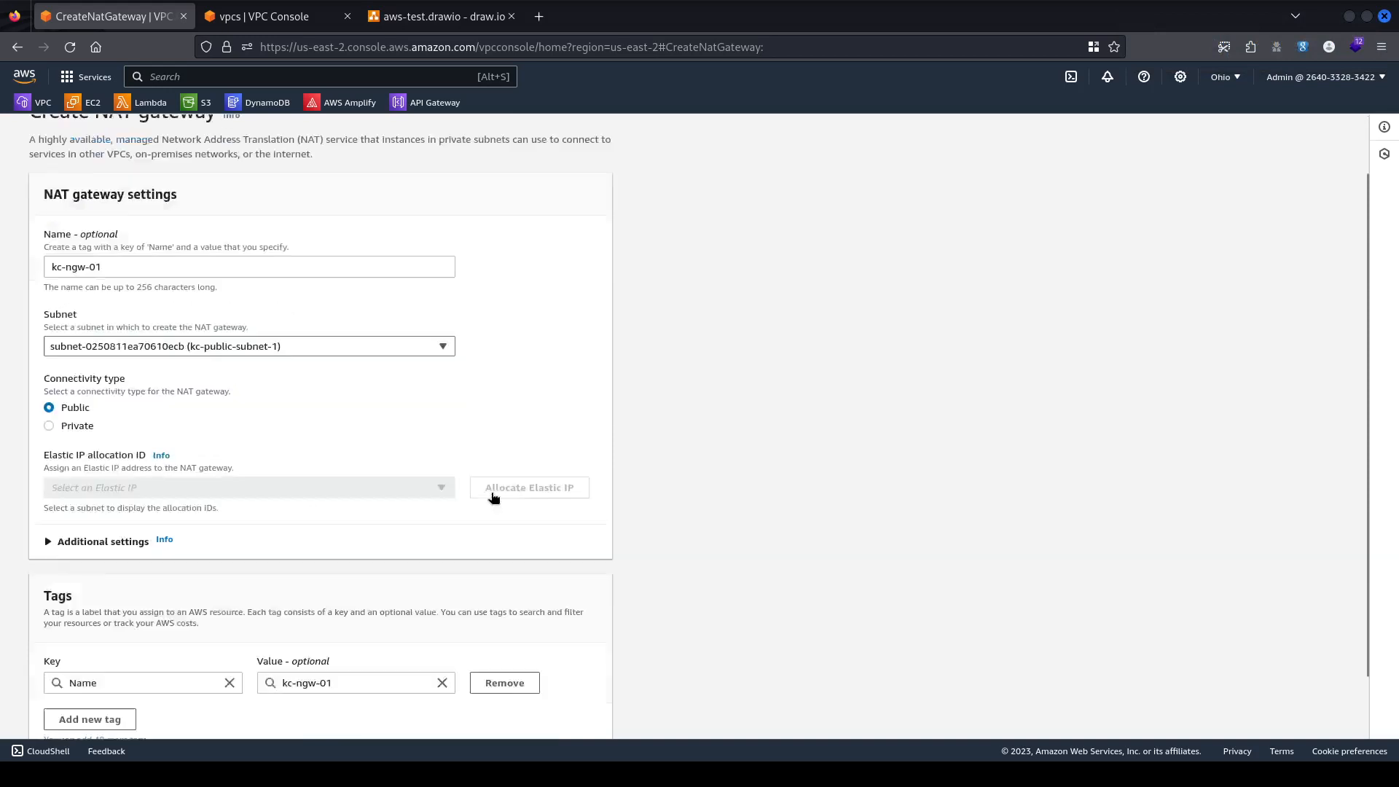
pyautogui.scroll(-1, 493, 498)
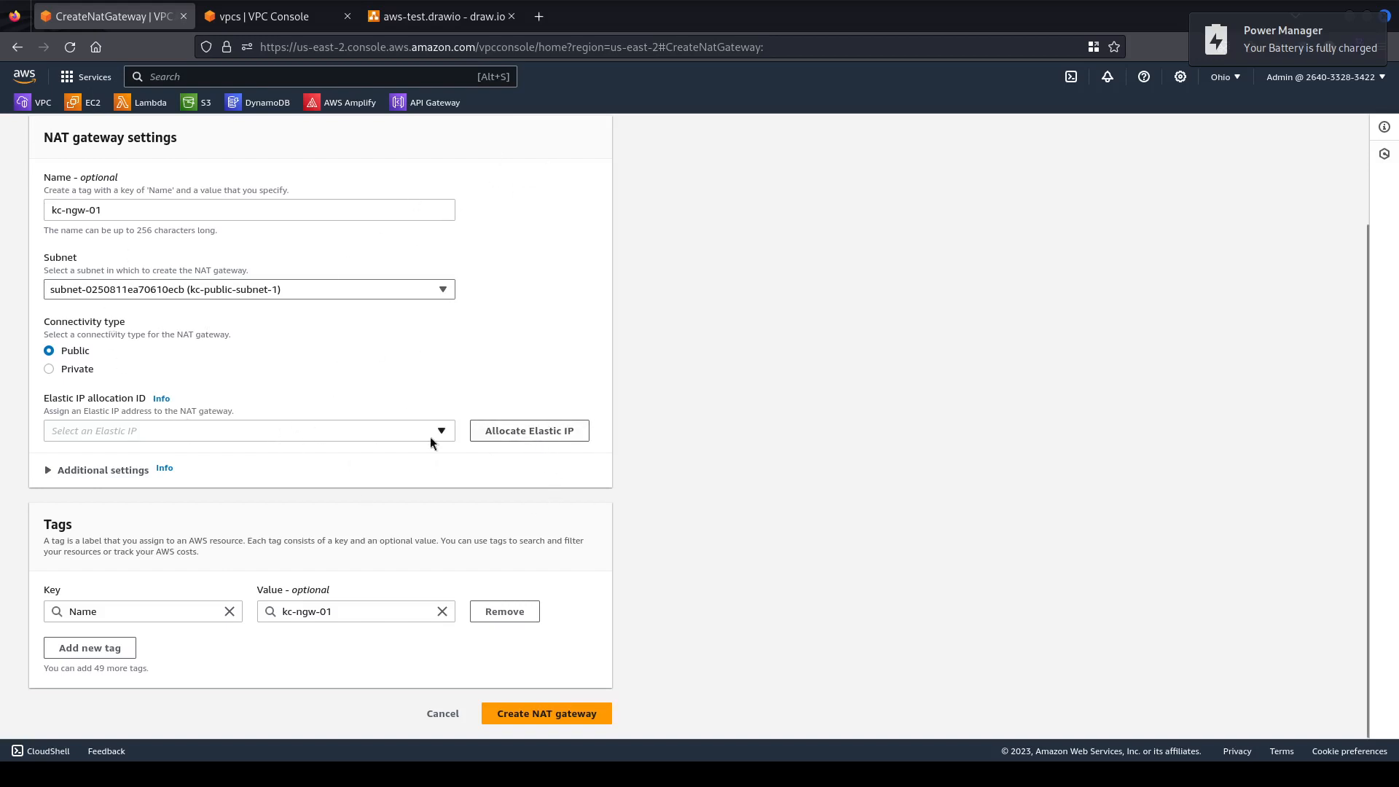
pyautogui.click(561, 433)
pyautogui.scroll(-2, 461, 355)
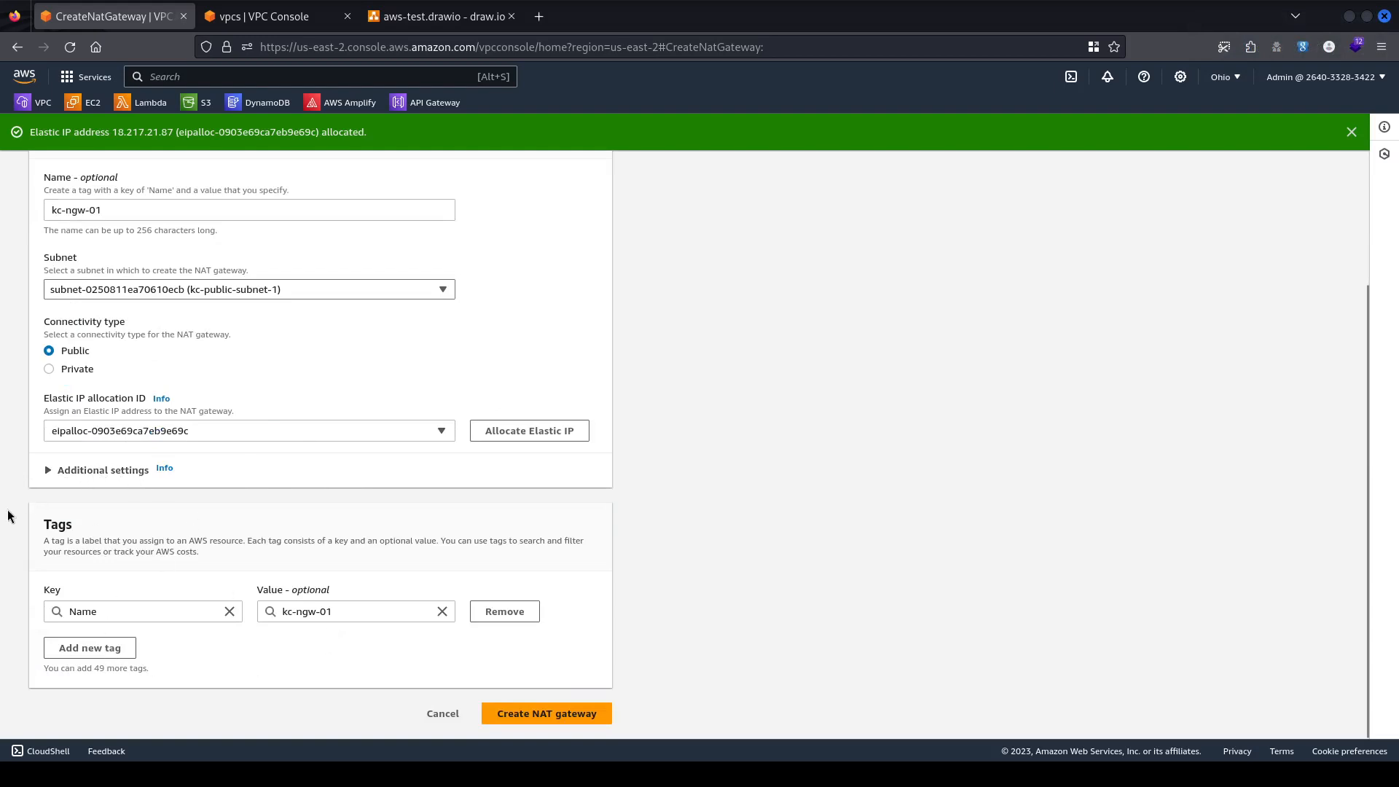
pyautogui.scroll(2, 365, 490)
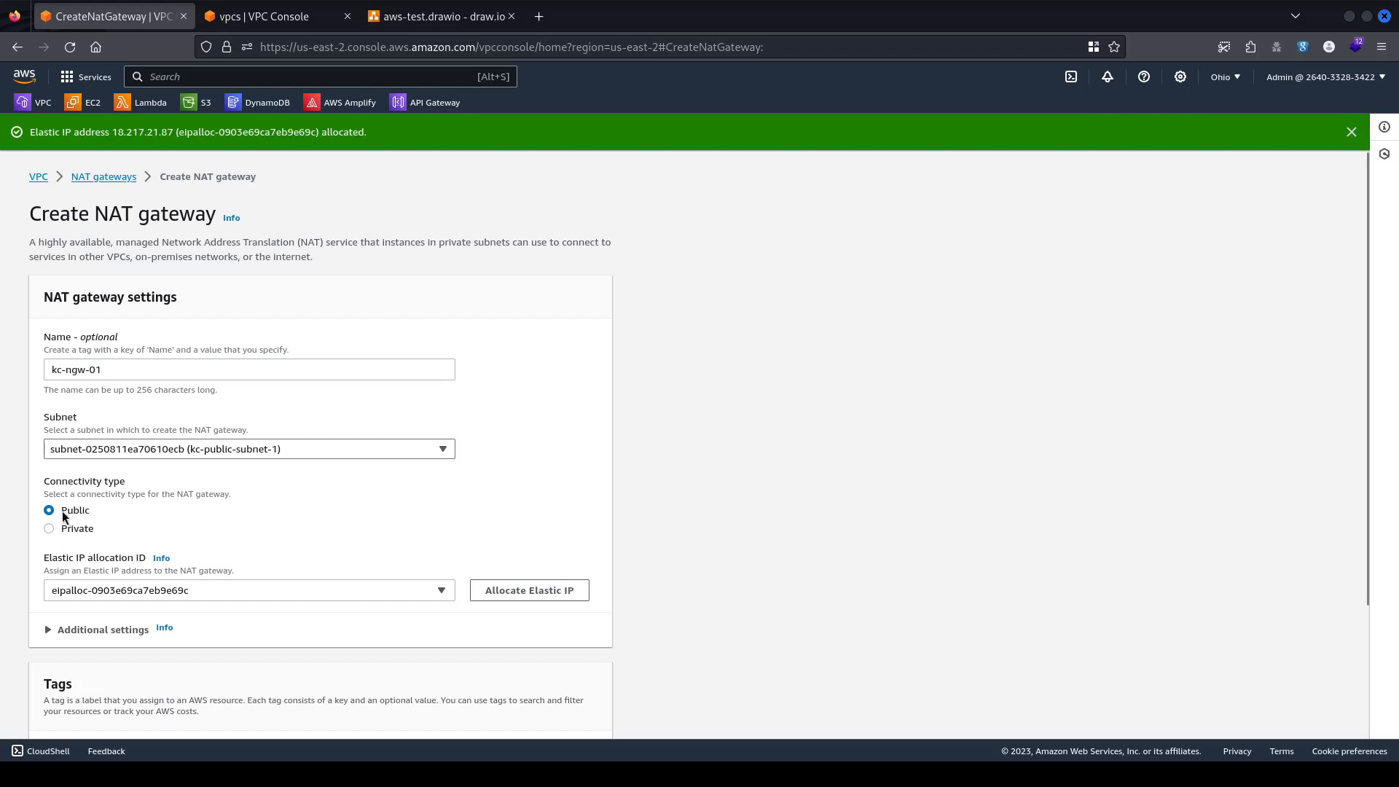
pyautogui.scroll(-2, 224, 513)
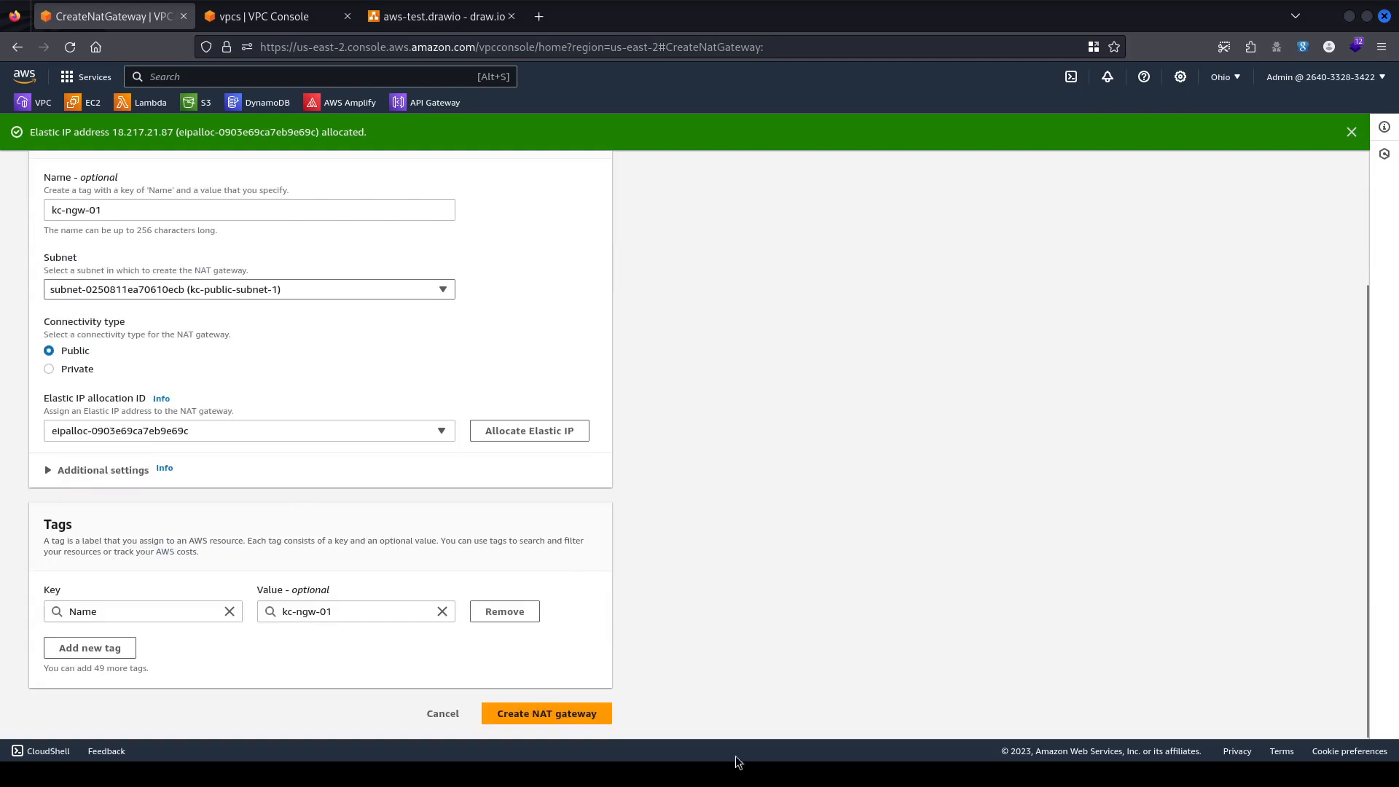
pyautogui.click(568, 712)
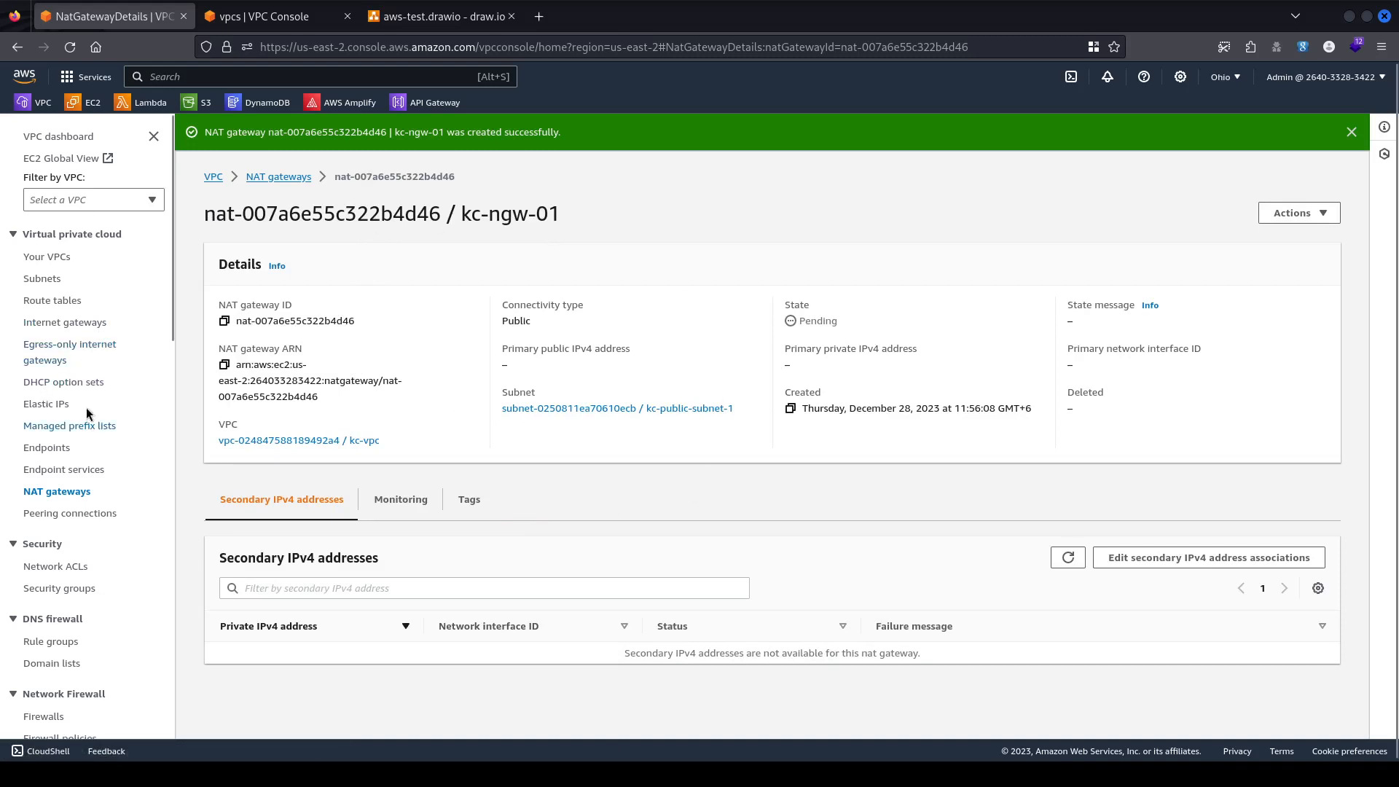
# Return from kc-ngw-01 to the NAT gateways list, then move on to the route tables list.
pyautogui.click(295, 178)
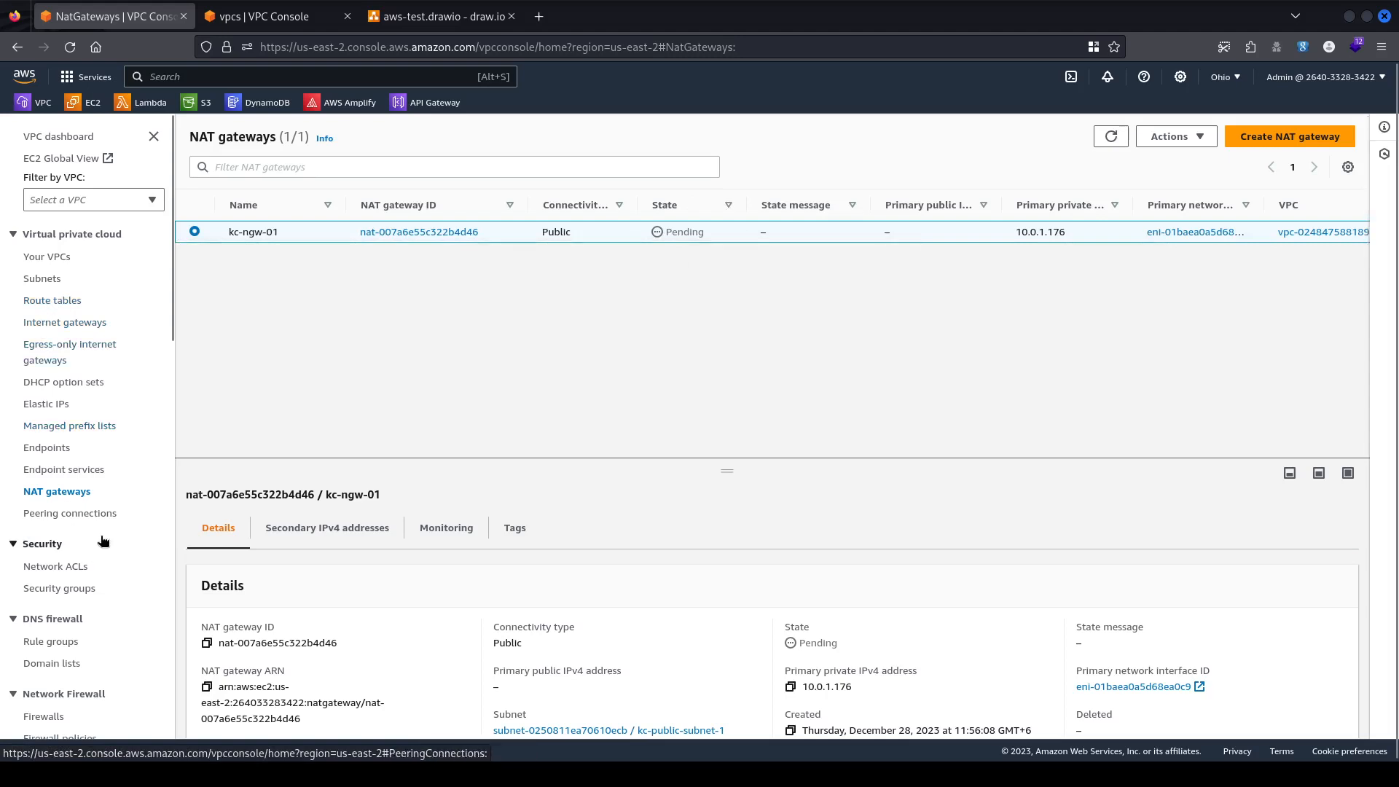
pyautogui.click(67, 302)
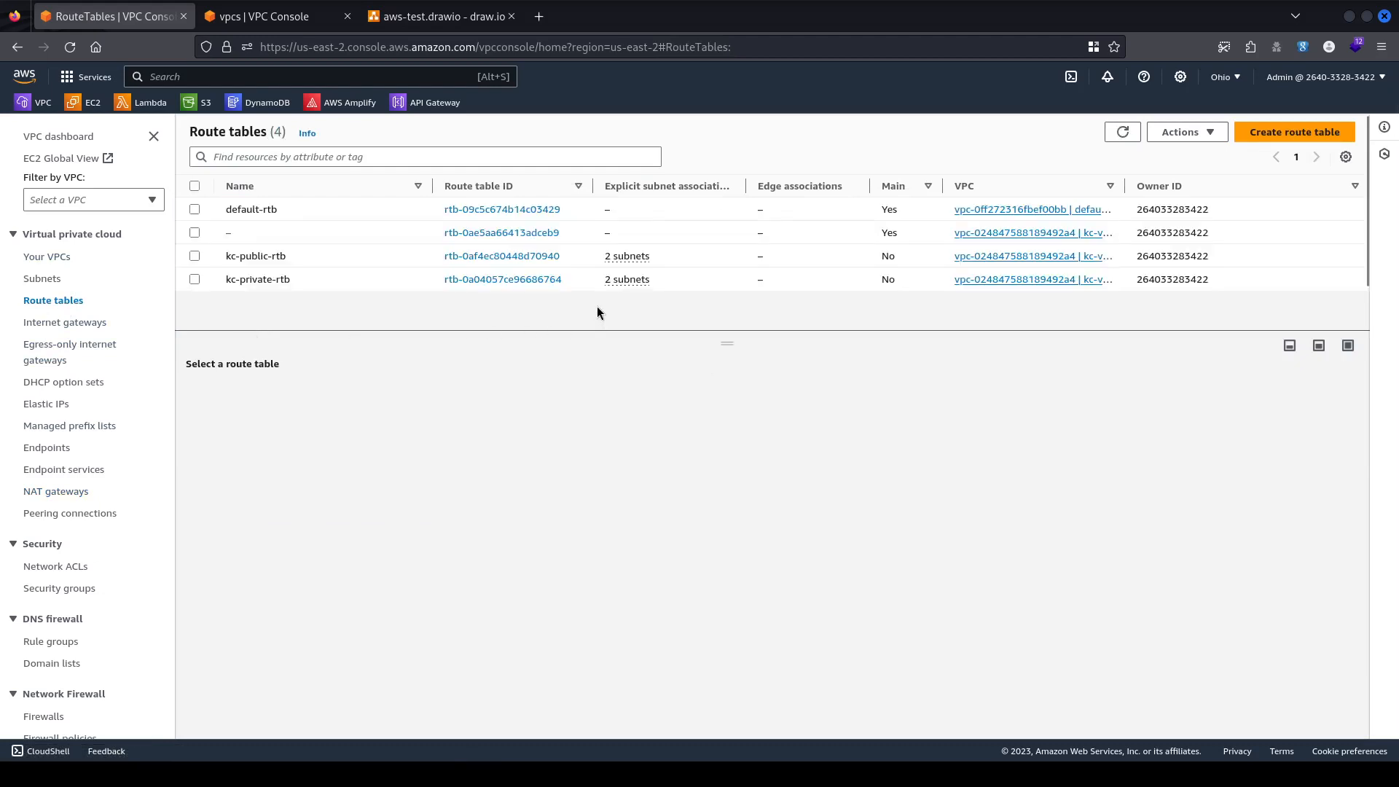
# Add a 0.0.0.0/0 route to NAT gateway nat-007a6e55c322b4d46 on kc-private-rtb and save.
pyautogui.click(382, 280)
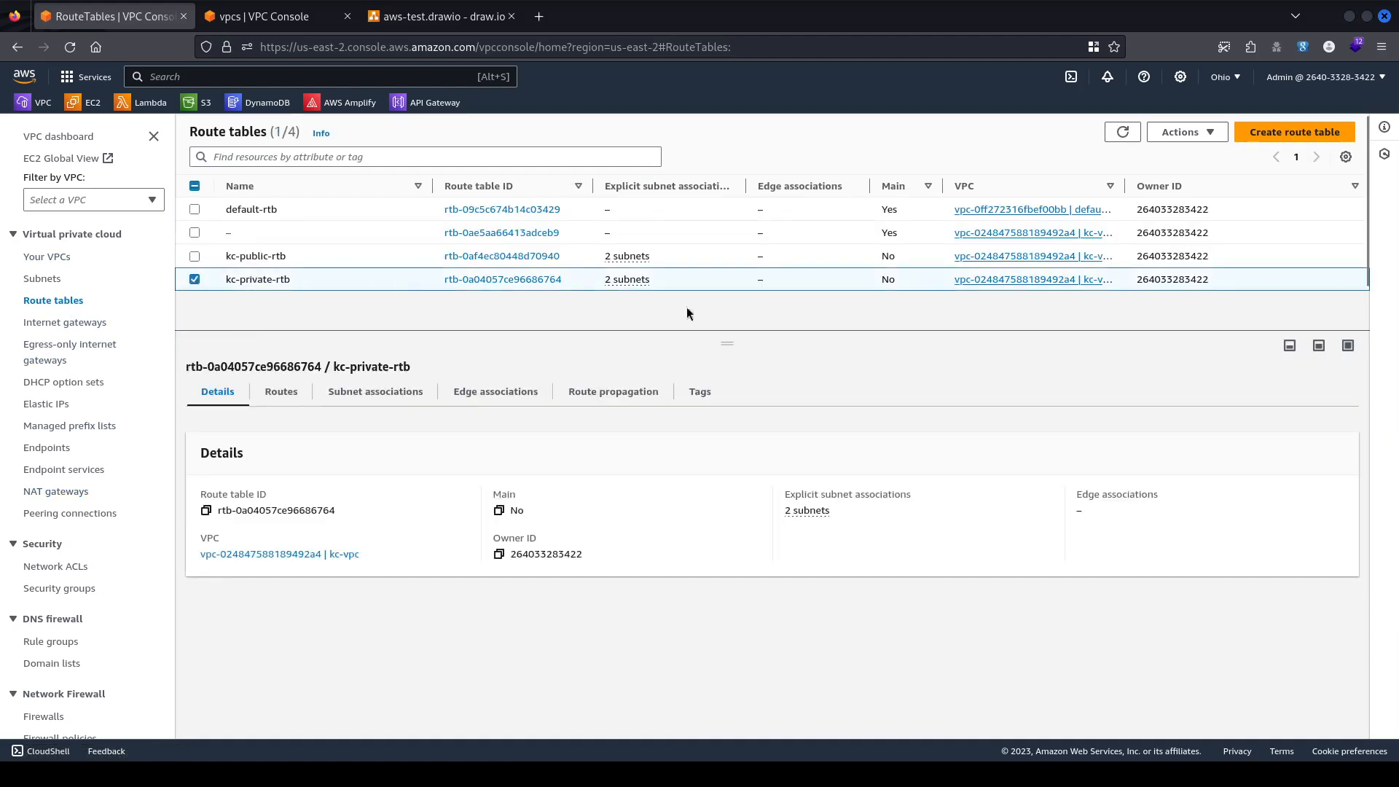
pyautogui.click(283, 393)
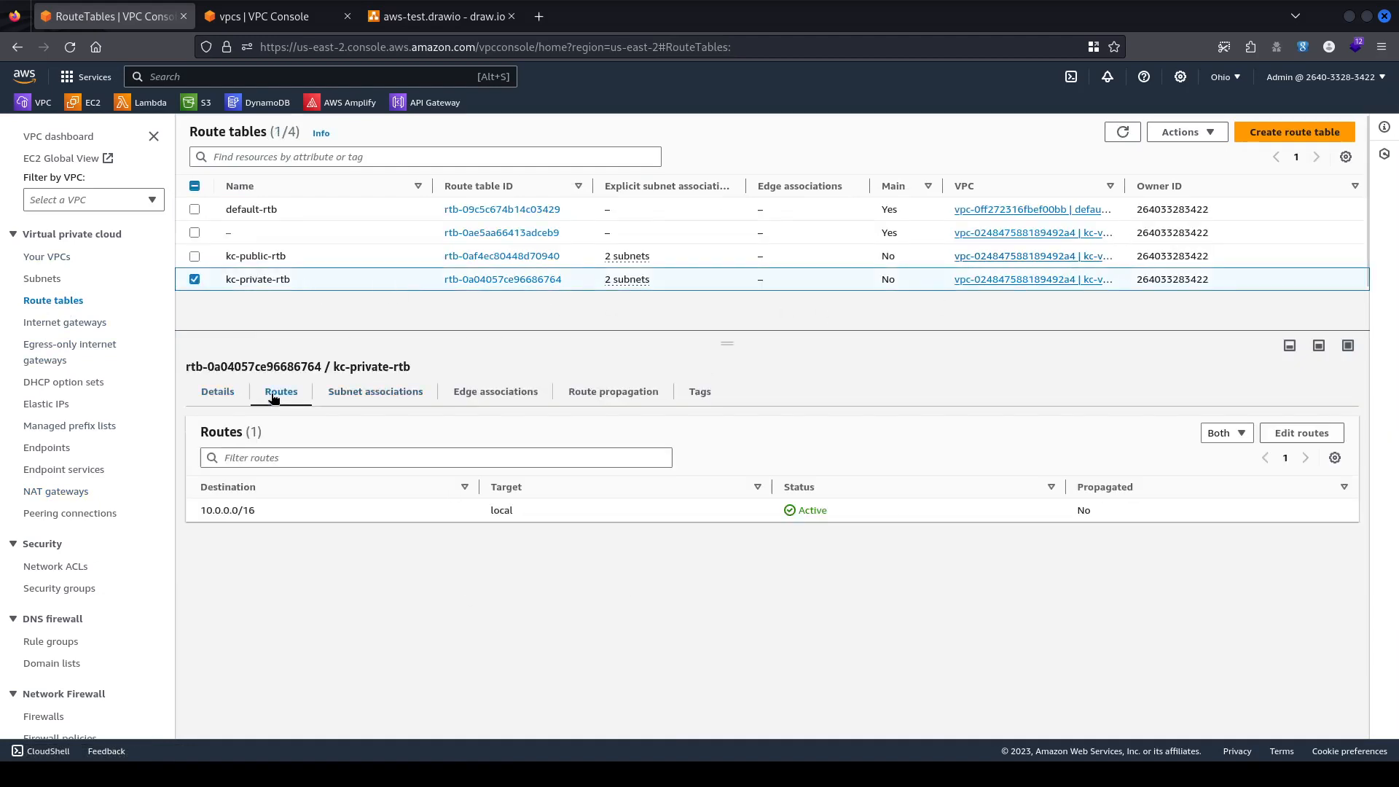
pyautogui.click(1302, 434)
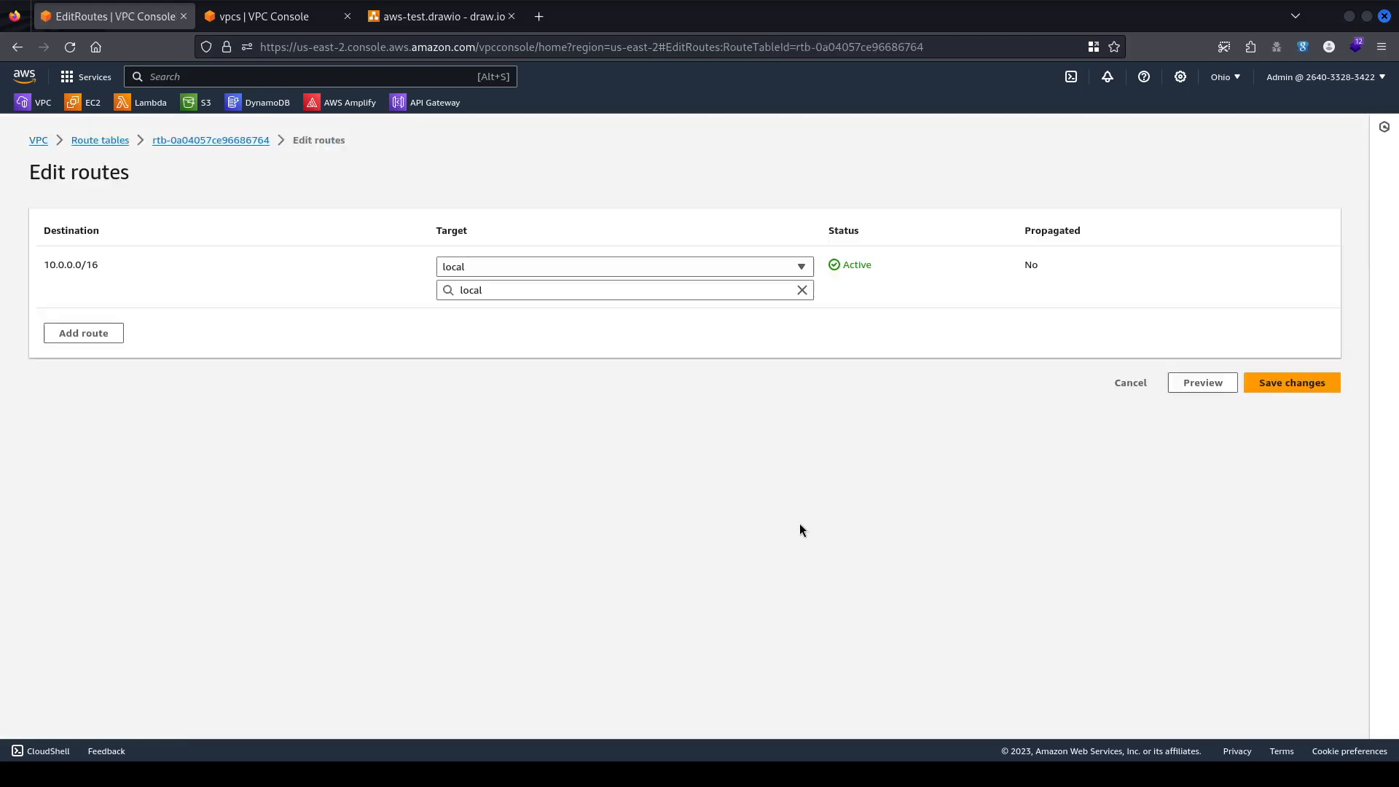
pyautogui.click(85, 333)
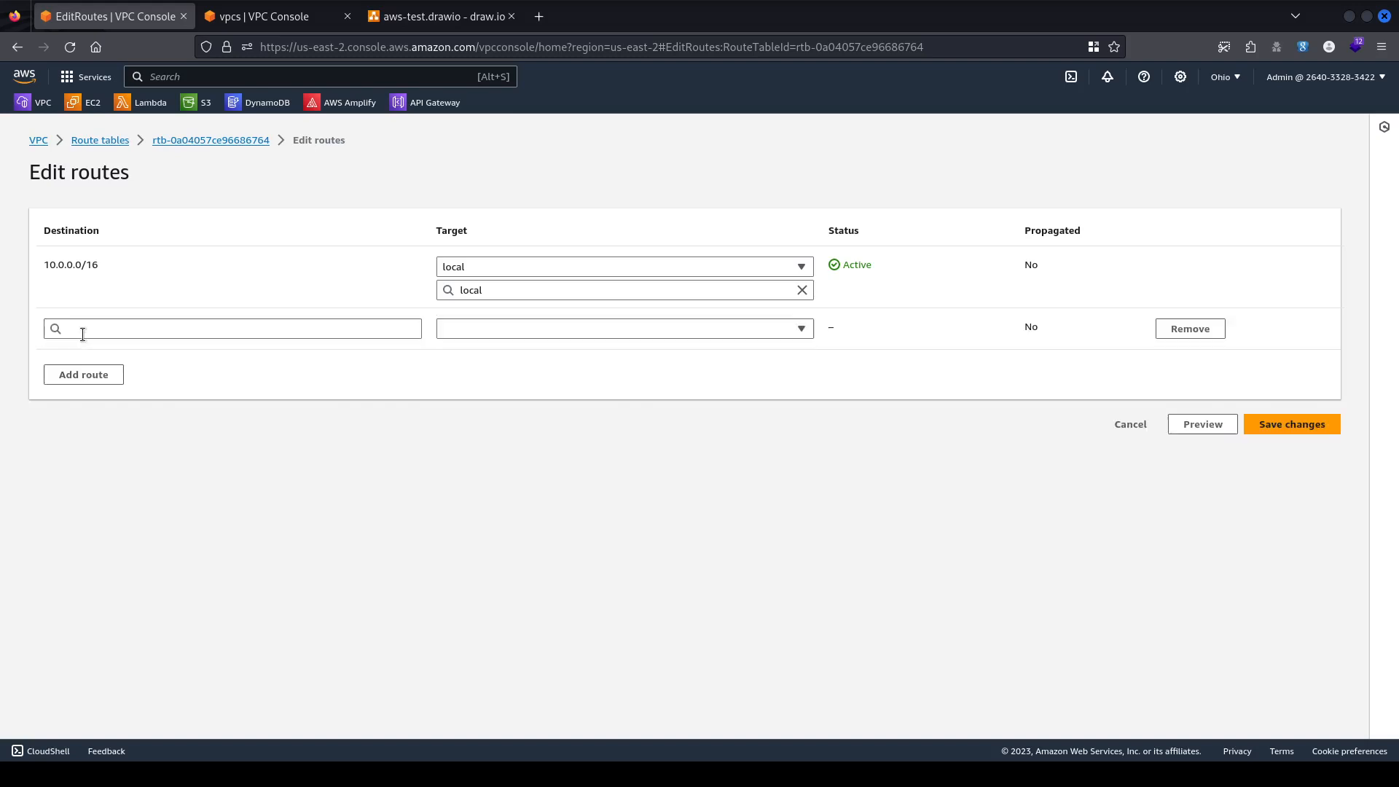
pyautogui.click(138, 329)
pyautogui.click(159, 353)
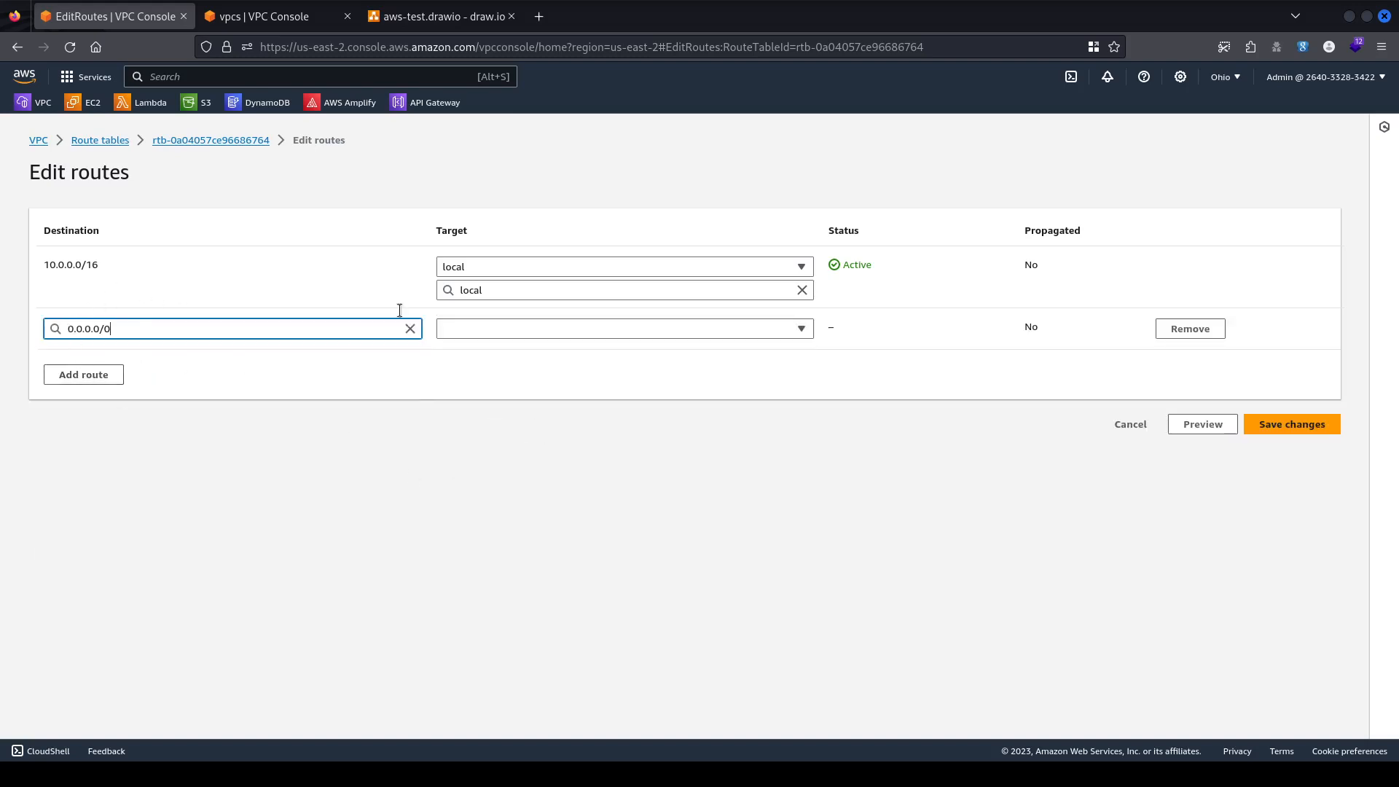
pyautogui.click(537, 329)
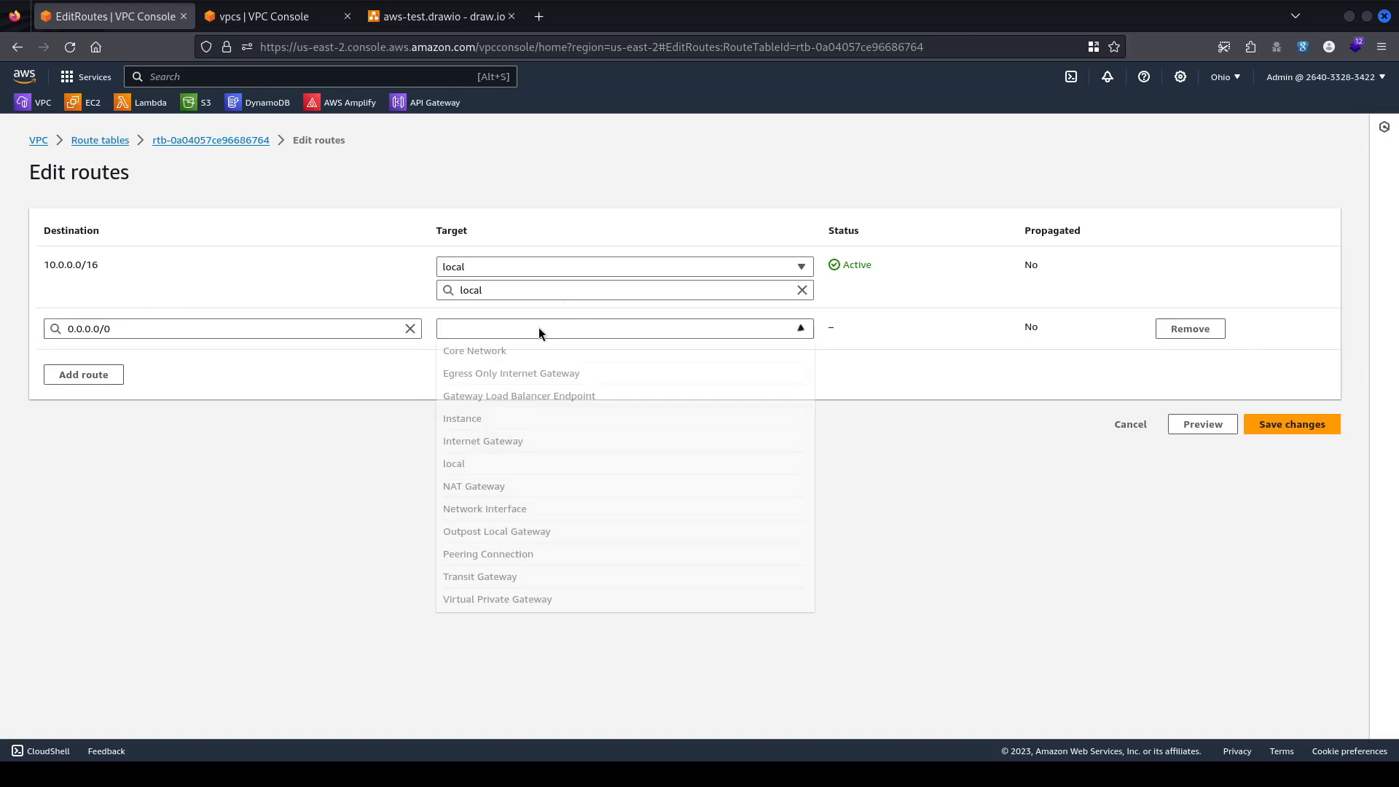
pyautogui.click(504, 488)
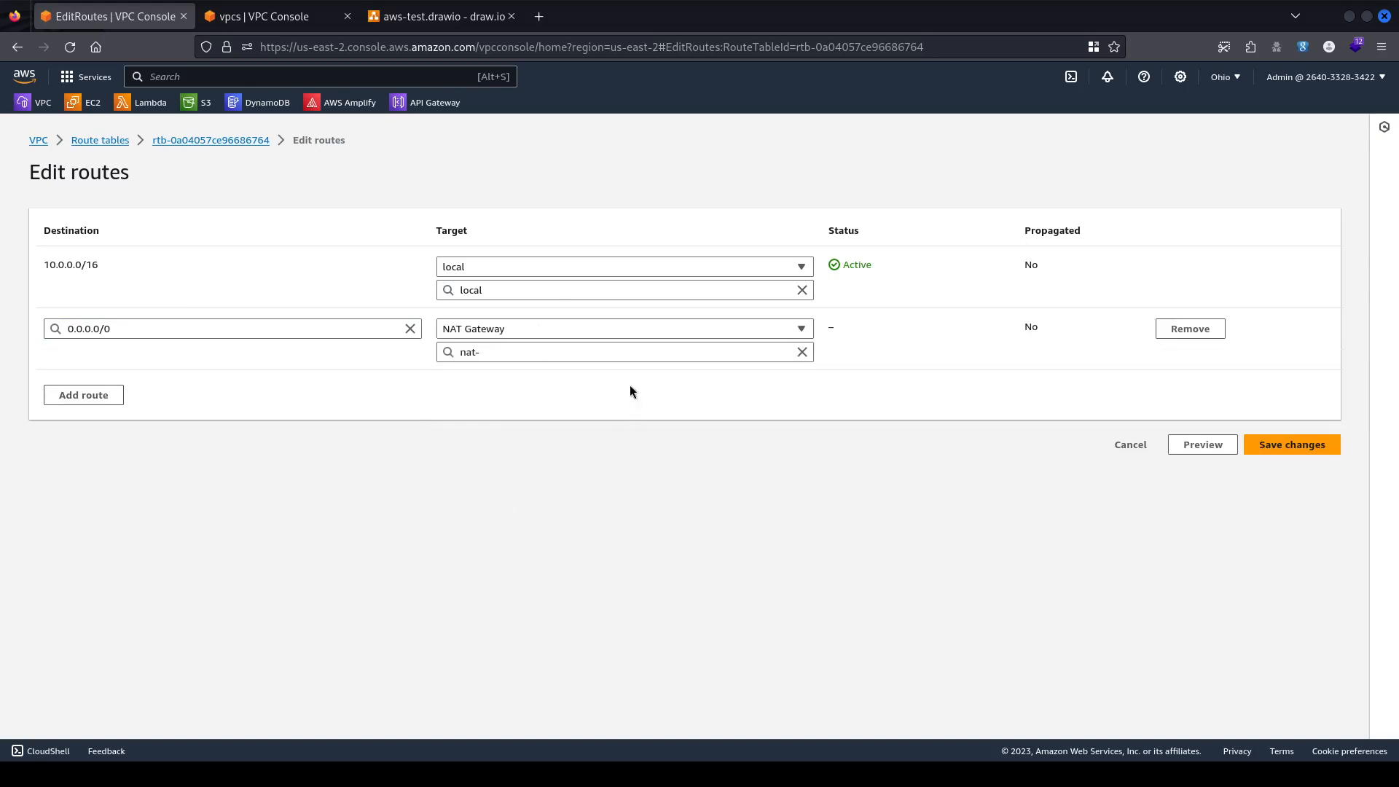
pyautogui.click(609, 353)
pyautogui.click(592, 396)
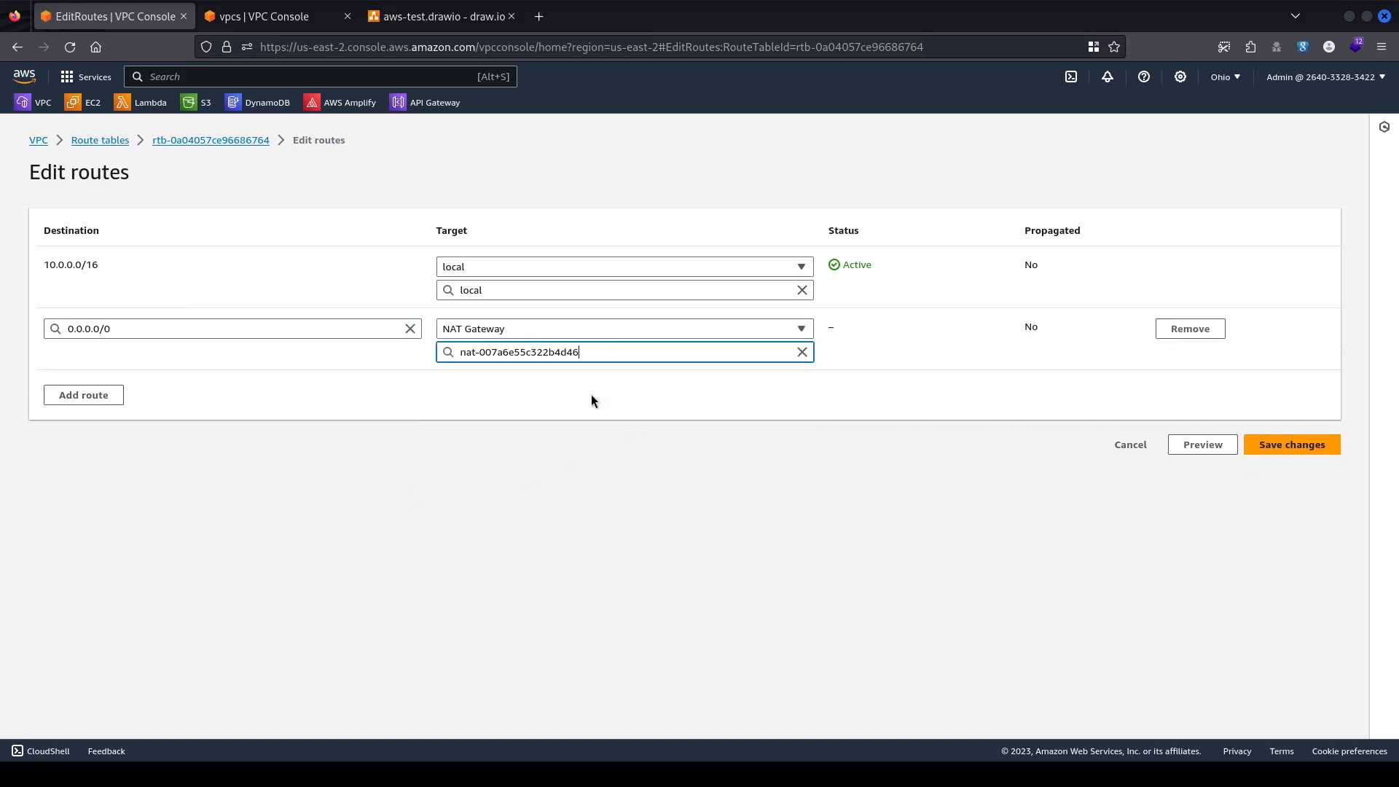
pyautogui.click(1308, 446)
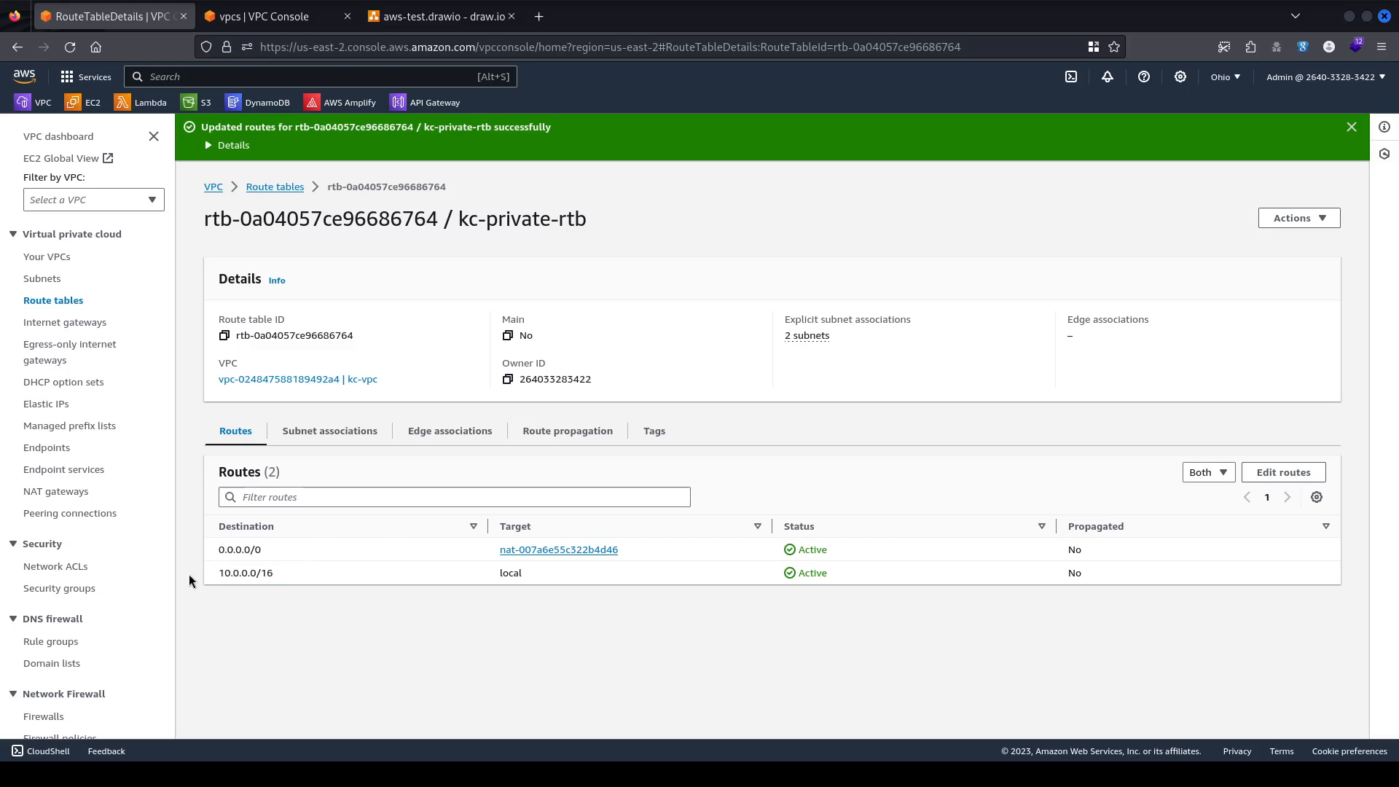
pyautogui.moveTo(218, 573)
pyautogui.mouseDown()
pyautogui.moveTo(314, 574)
pyautogui.moveTo(218, 551)
pyautogui.mouseUp()
# Refresh the NAT gateways list until kc-ngw-01 shows Available with public IP 18.217.21.87.
pyautogui.click(536, 594)
pyautogui.click(44, 492)
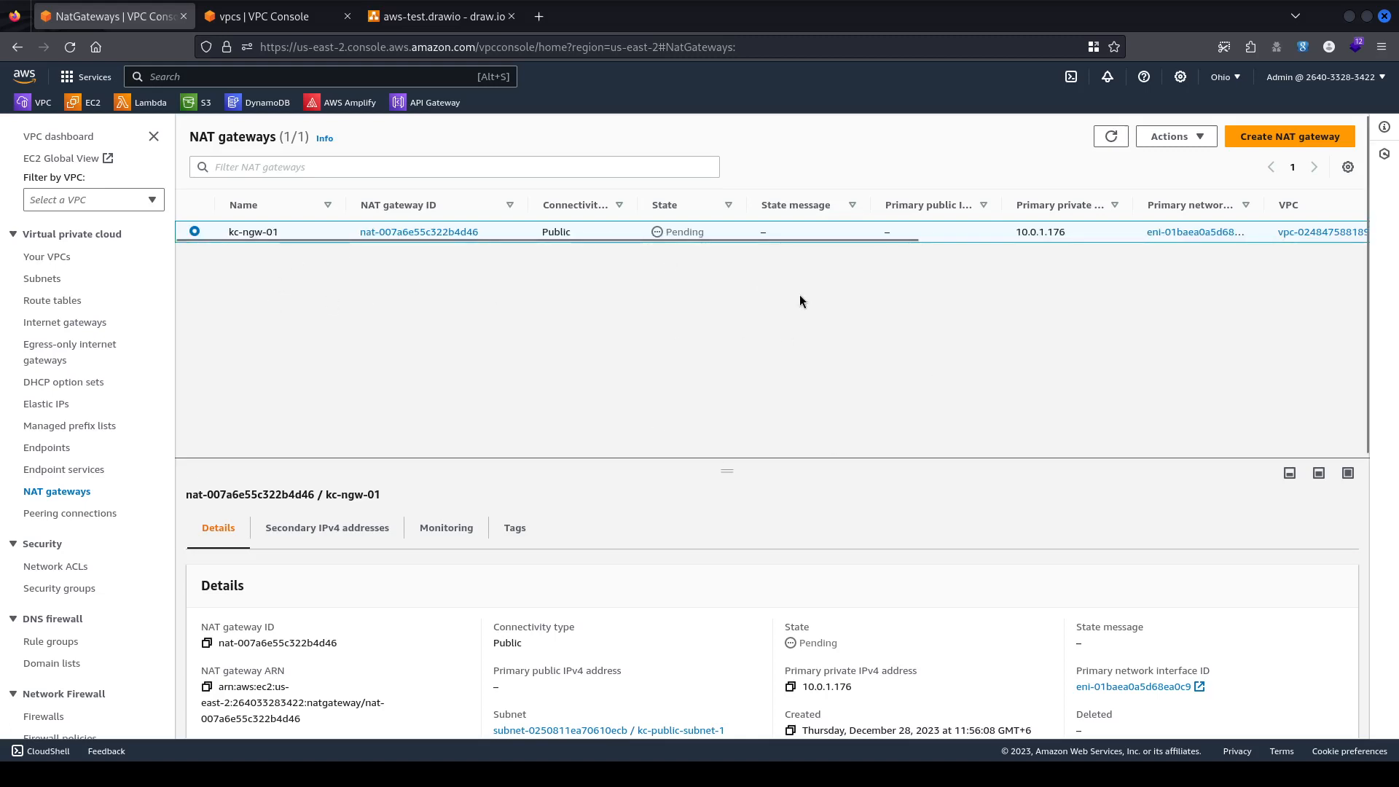
pyautogui.click(1110, 137)
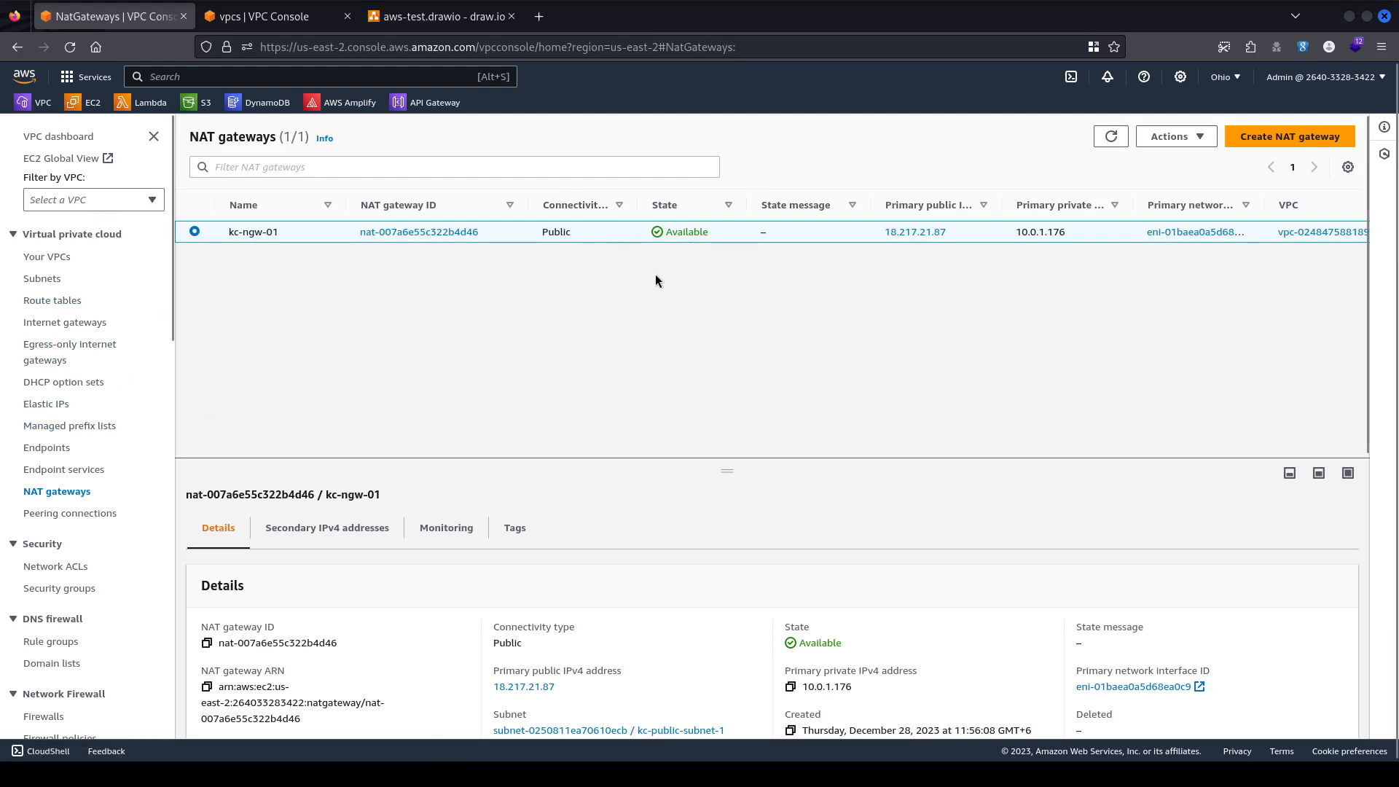
# Bring up aws-test.drawio and select the route table icon between the public subnets.
pyautogui.click(445, 16)
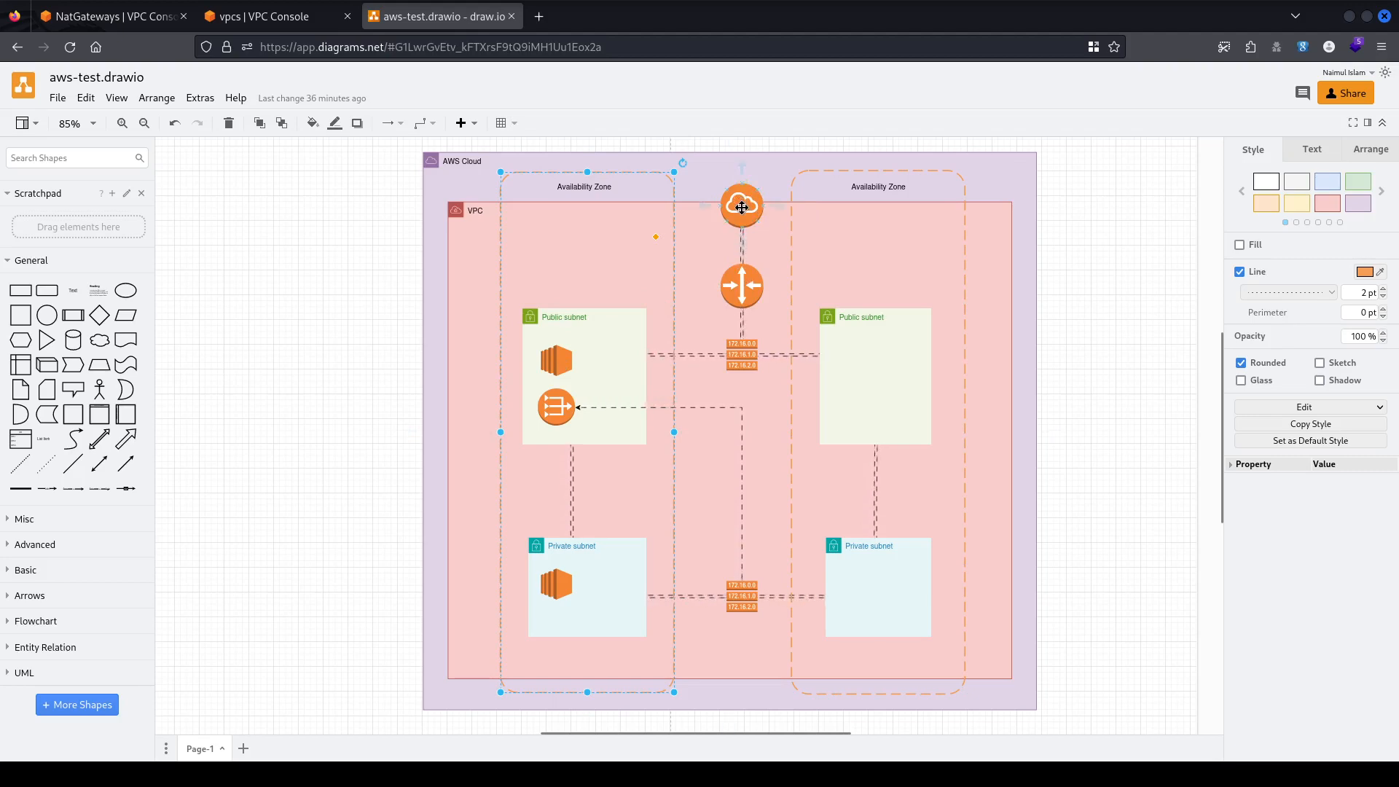
pyautogui.click(741, 355)
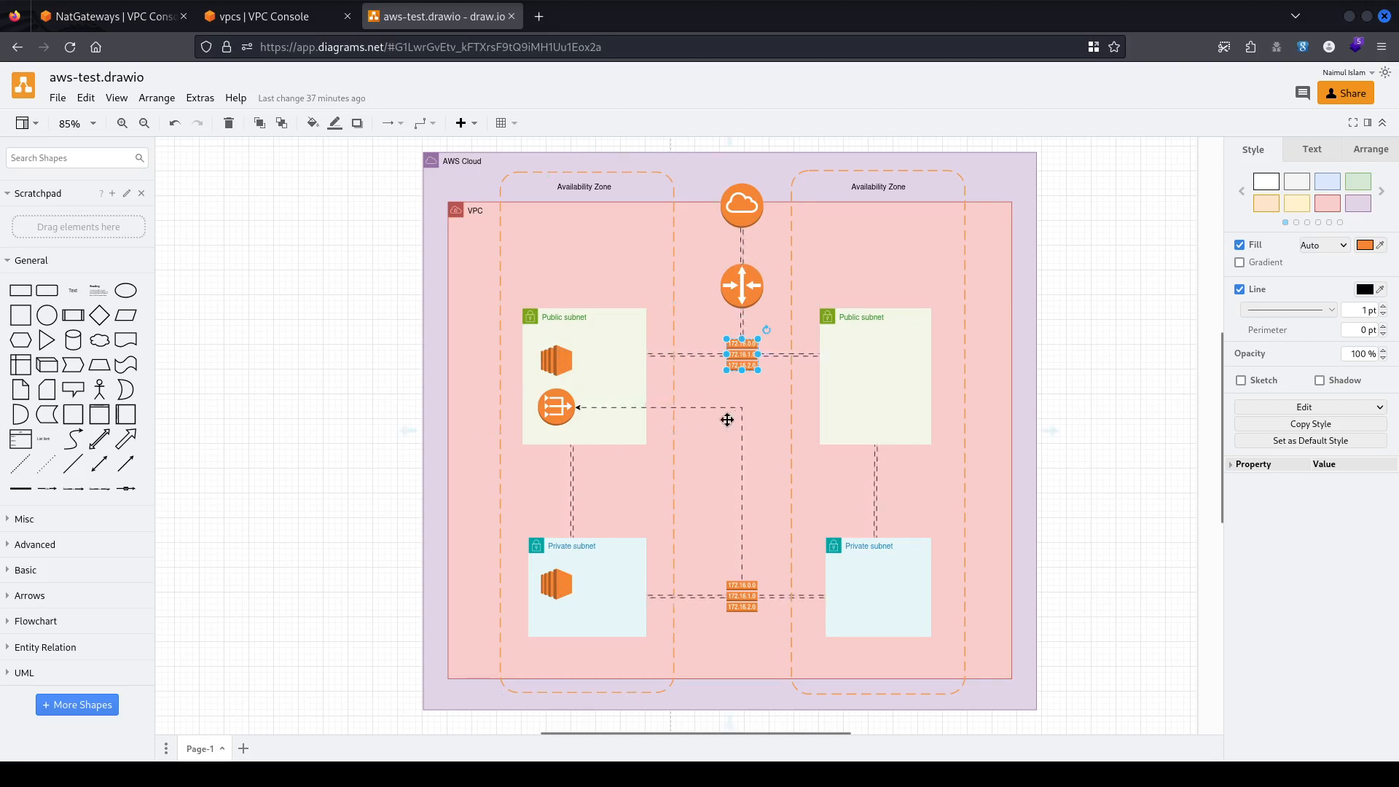
# Select the left Availability Zone and the private EC2 with its connector, then return to the console.
pyautogui.click(569, 593)
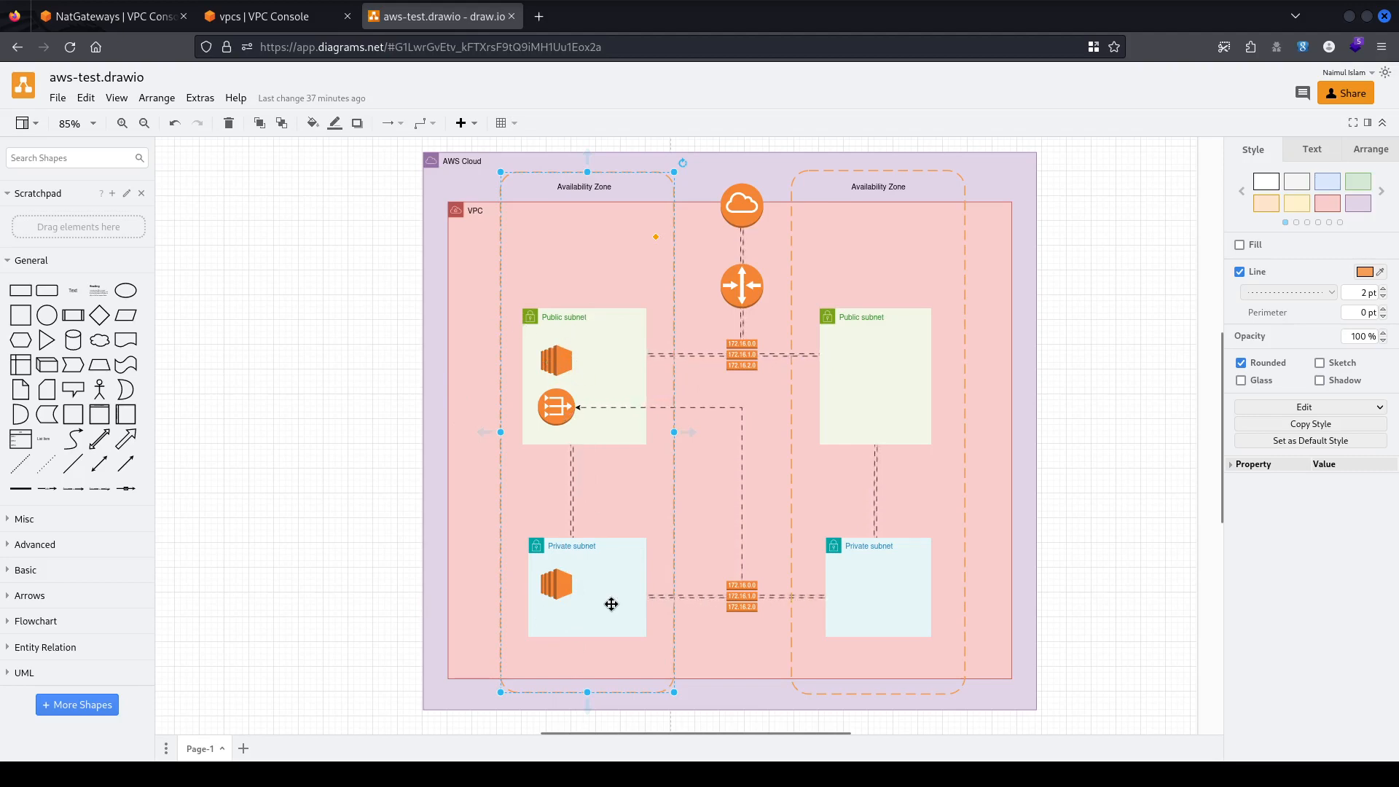
pyautogui.click(1120, 387)
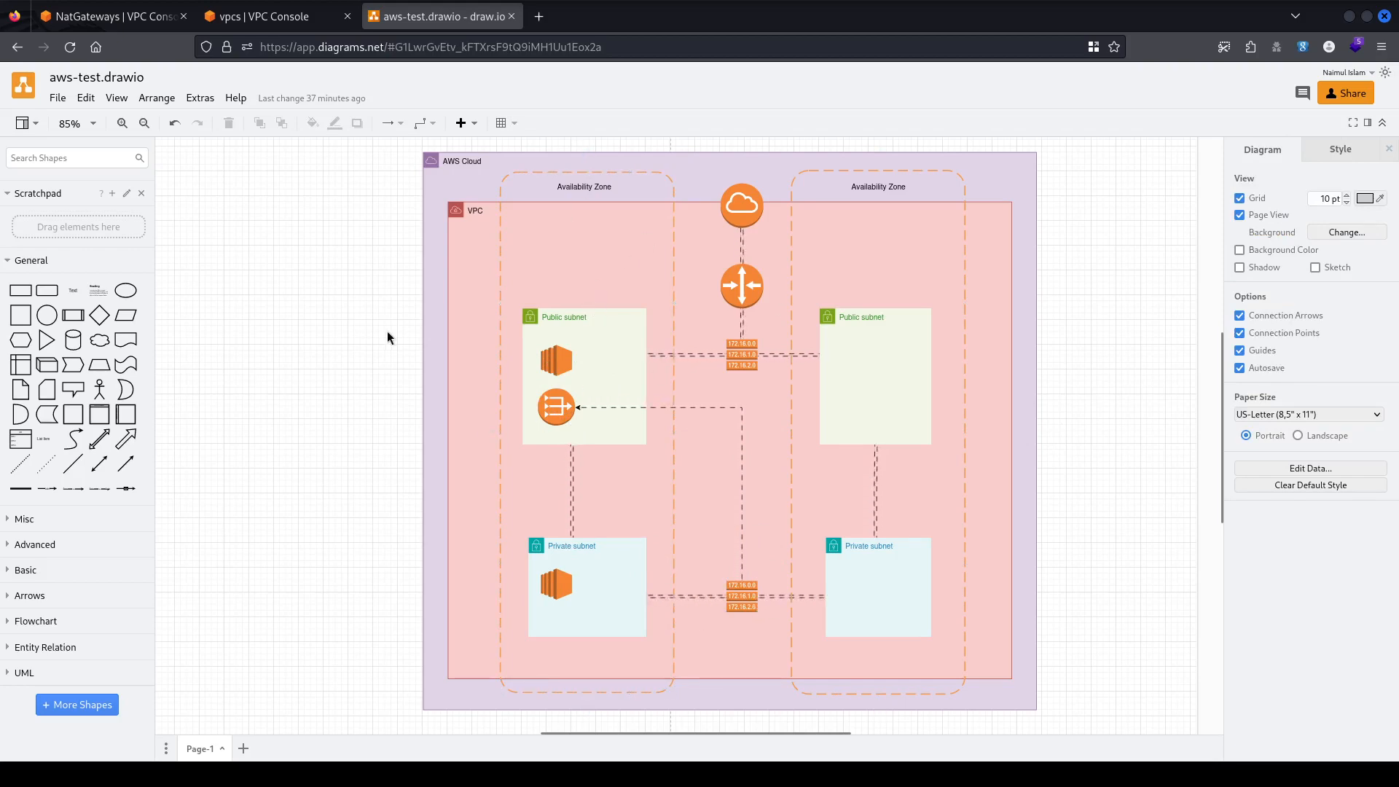
pyautogui.moveTo(454, 376); pyautogui.dragTo(645, 618)
pyautogui.click(322, 492)
pyautogui.click(113, 16)
# Go from the VPC tab to the EC2 Instances list and right-click the kc-public-ec2 row.
pyautogui.click(243, 17)
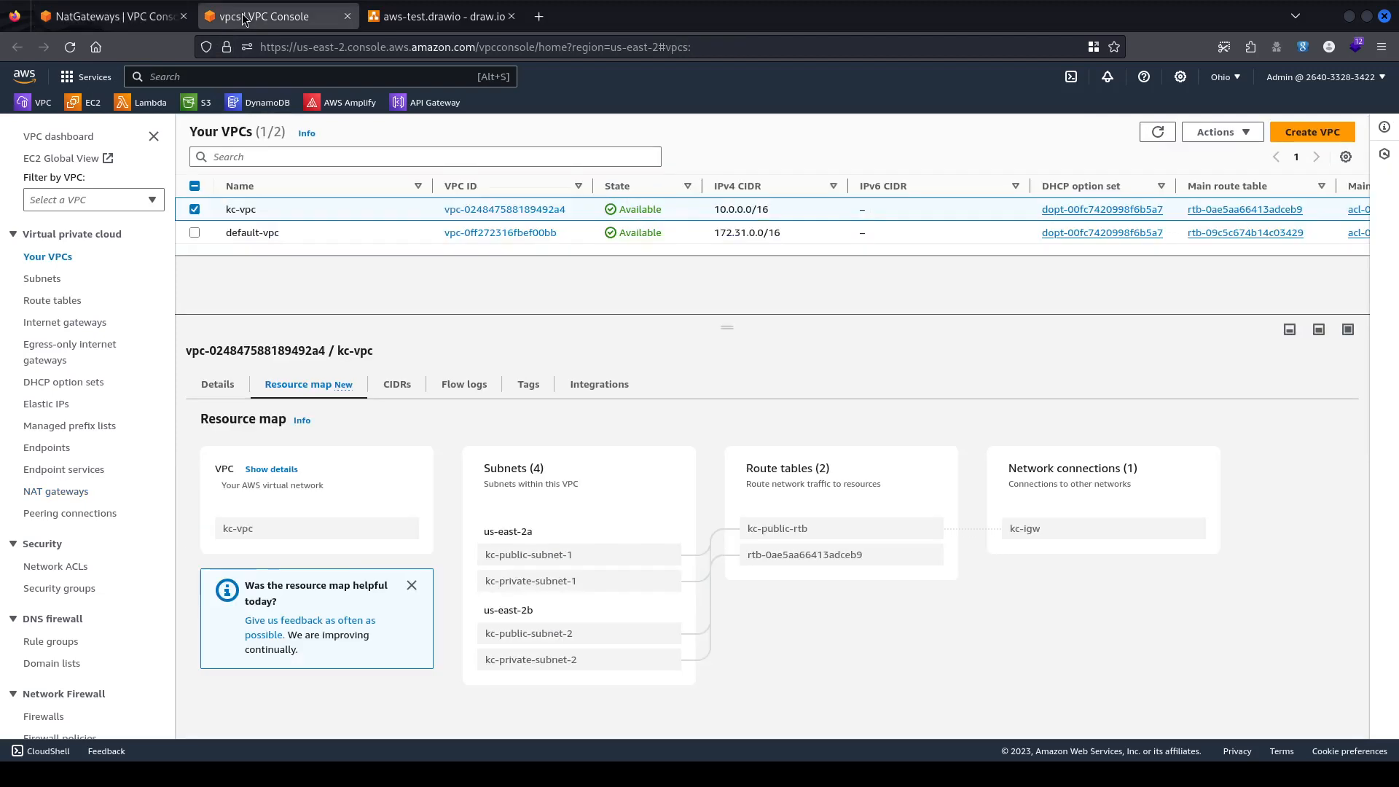
pyautogui.click(93, 102)
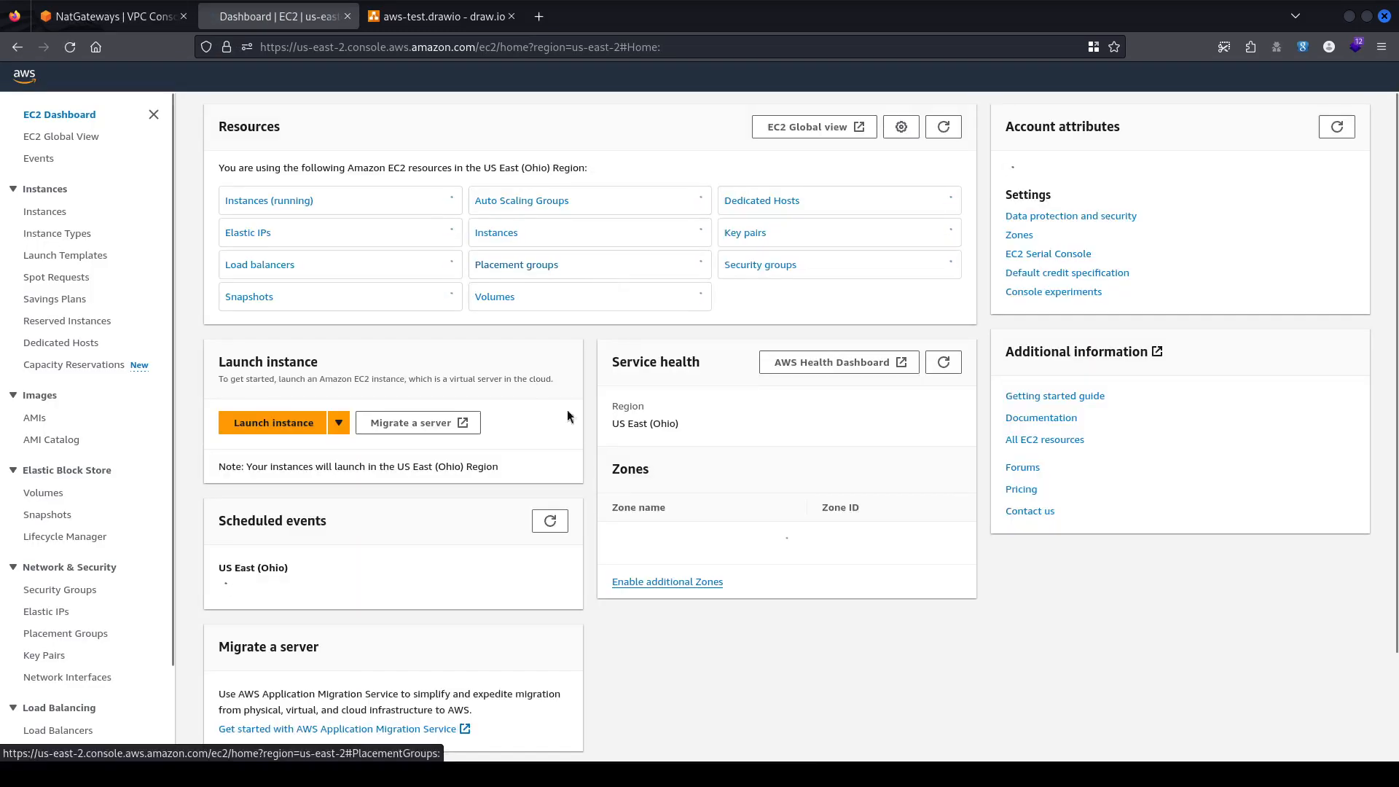
pyautogui.click(510, 233)
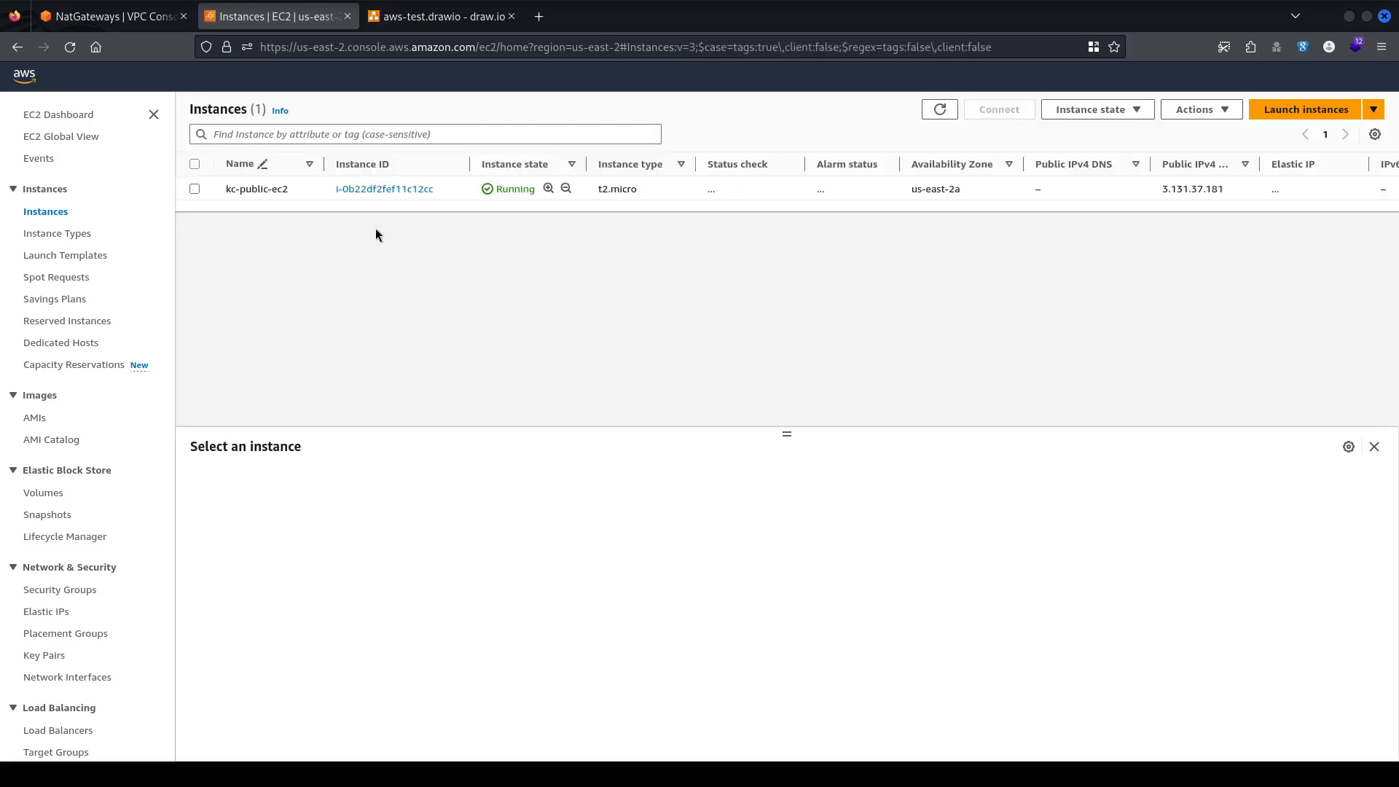
pyautogui.rightClick(452, 189)
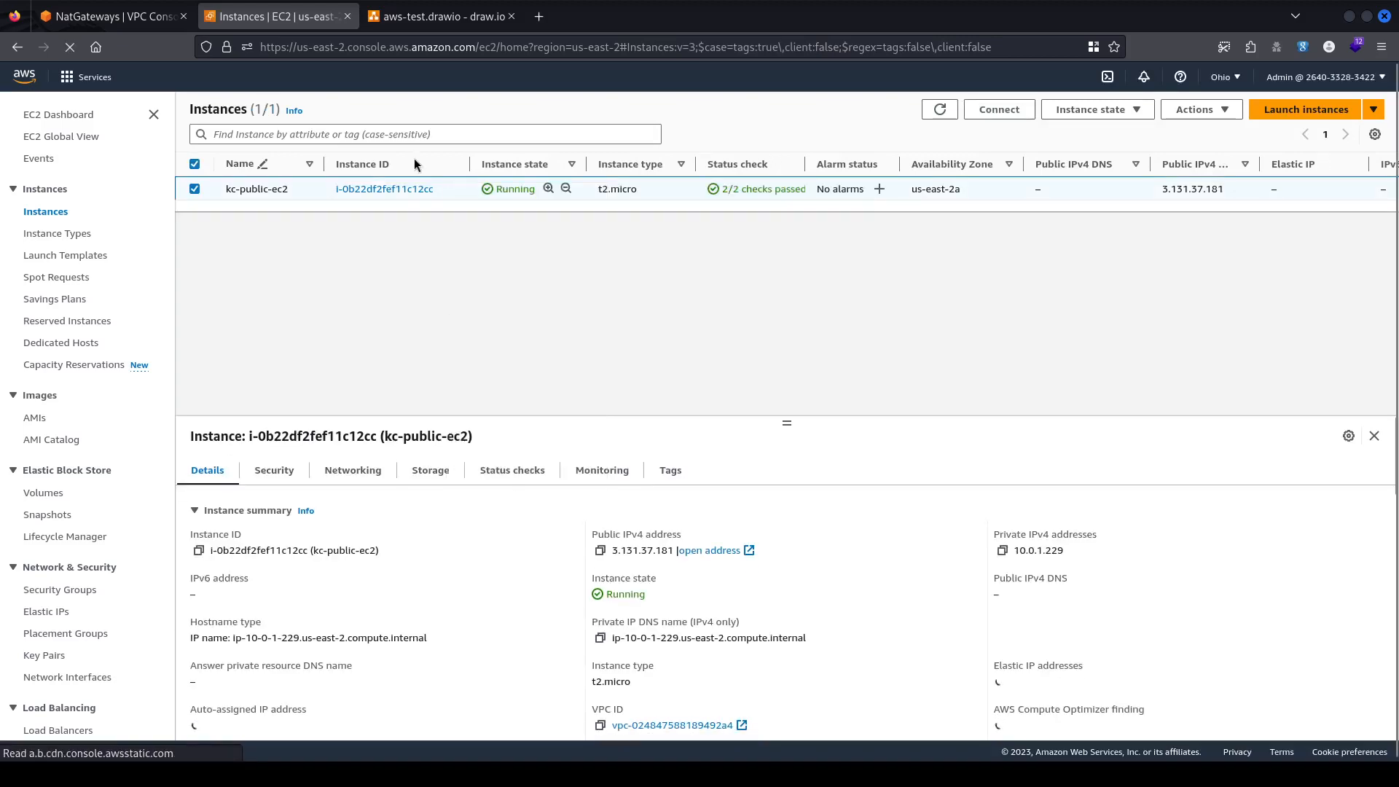
pyautogui.rightClick(438, 188)
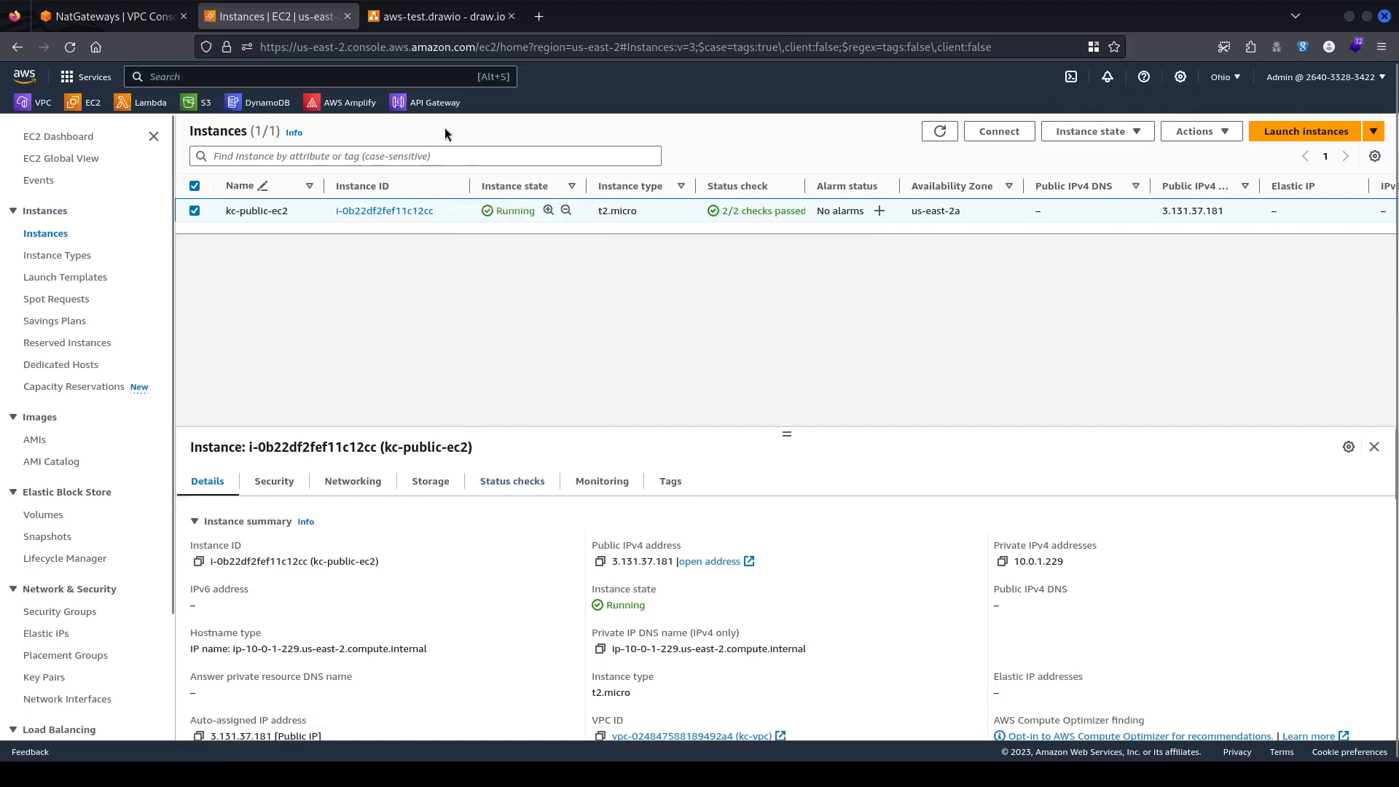
# Launch a copy of kc-public-ec2 using Image and templates > Launch more like this.
pyautogui.rightClick(459, 211)
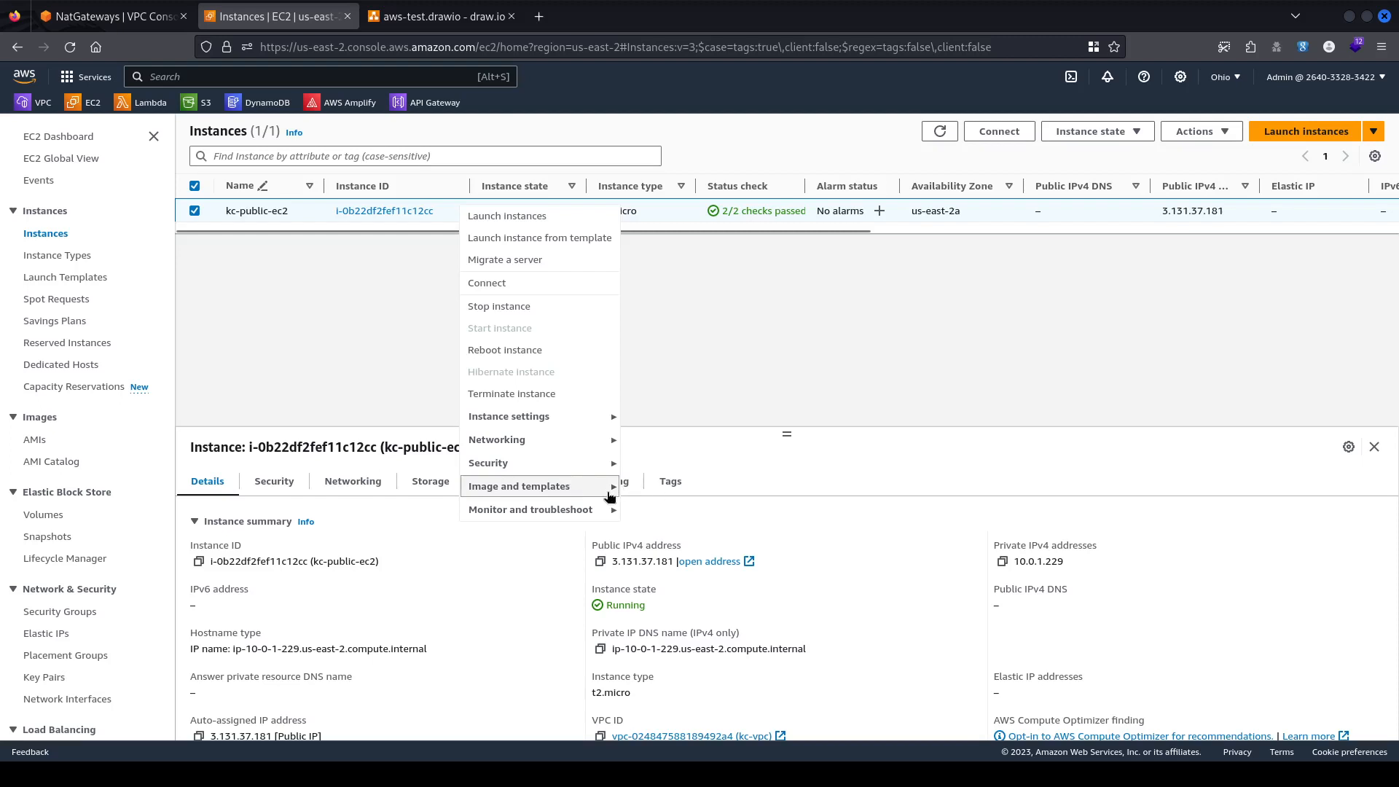
pyautogui.moveTo(610, 488)
pyautogui.click(673, 531)
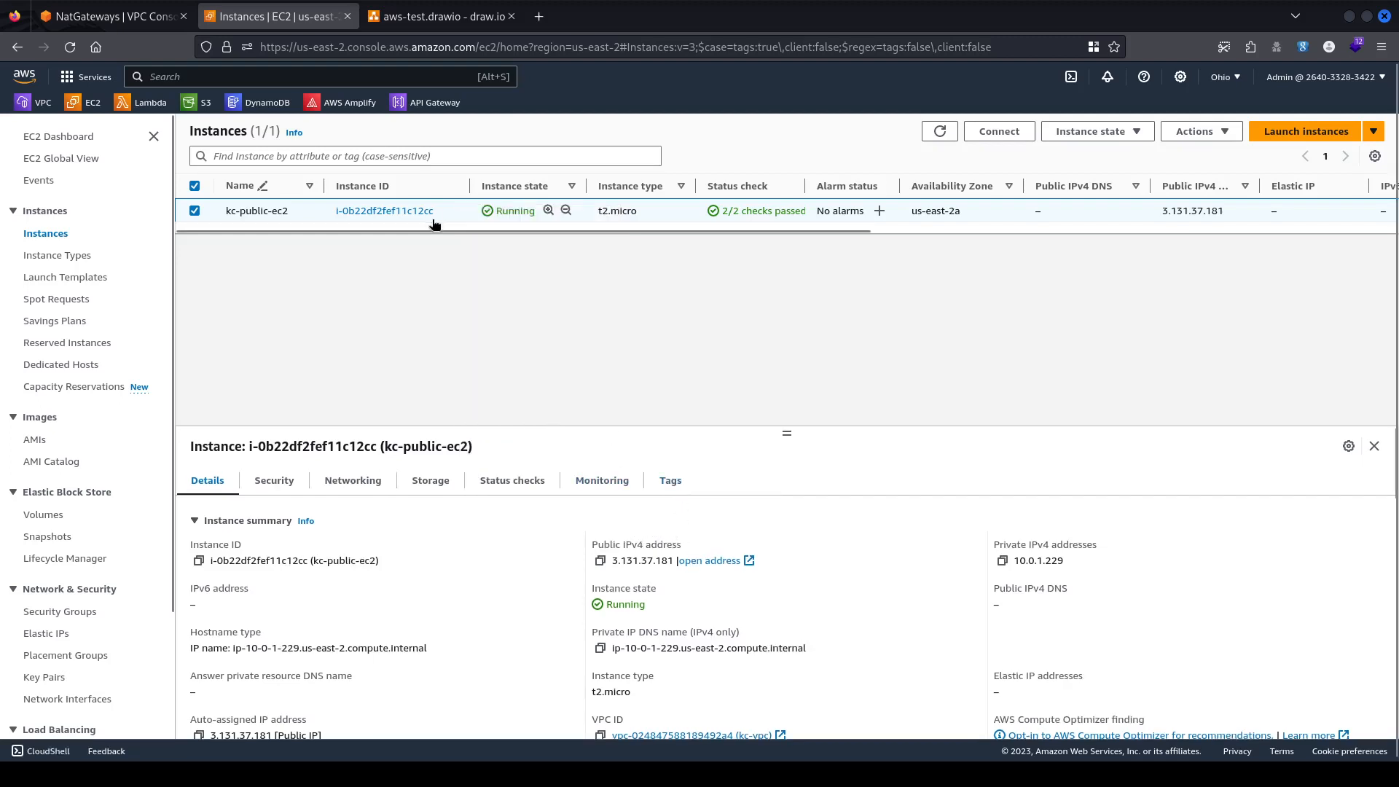
pyautogui.rightClick(468, 211)
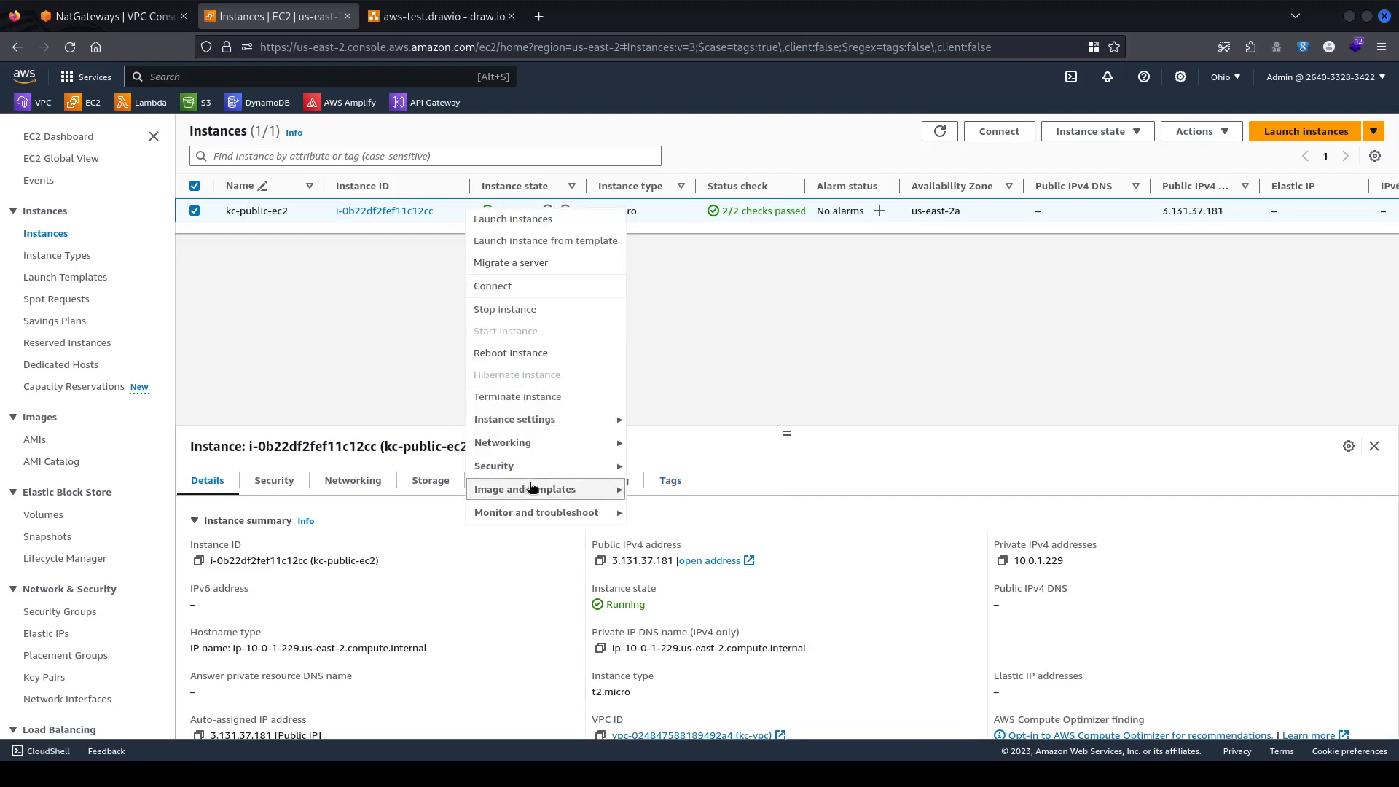
pyautogui.moveTo(528, 489)
pyautogui.click(665, 537)
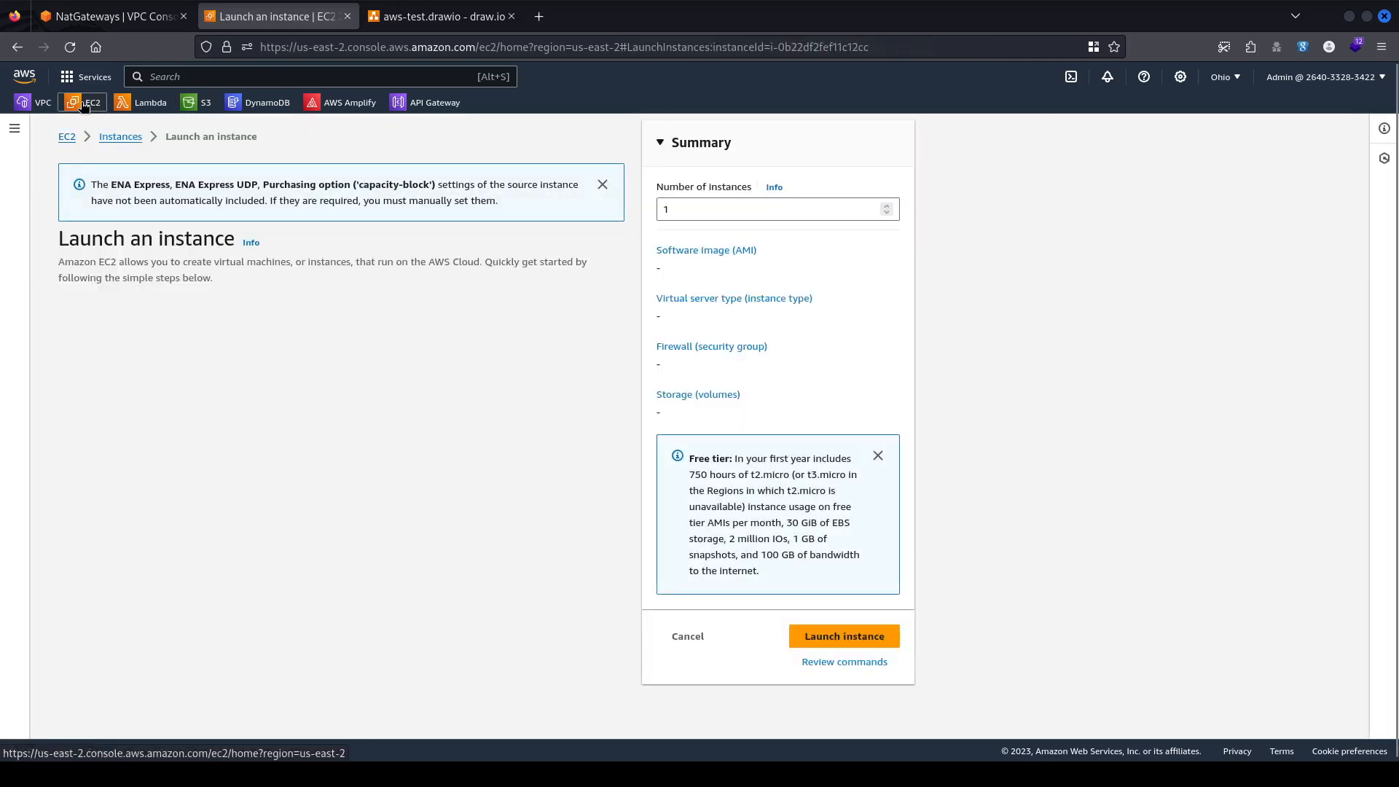
# Open the EC2 console's Instances list in an extra browser tab.
pyautogui.middleClick(86, 104)
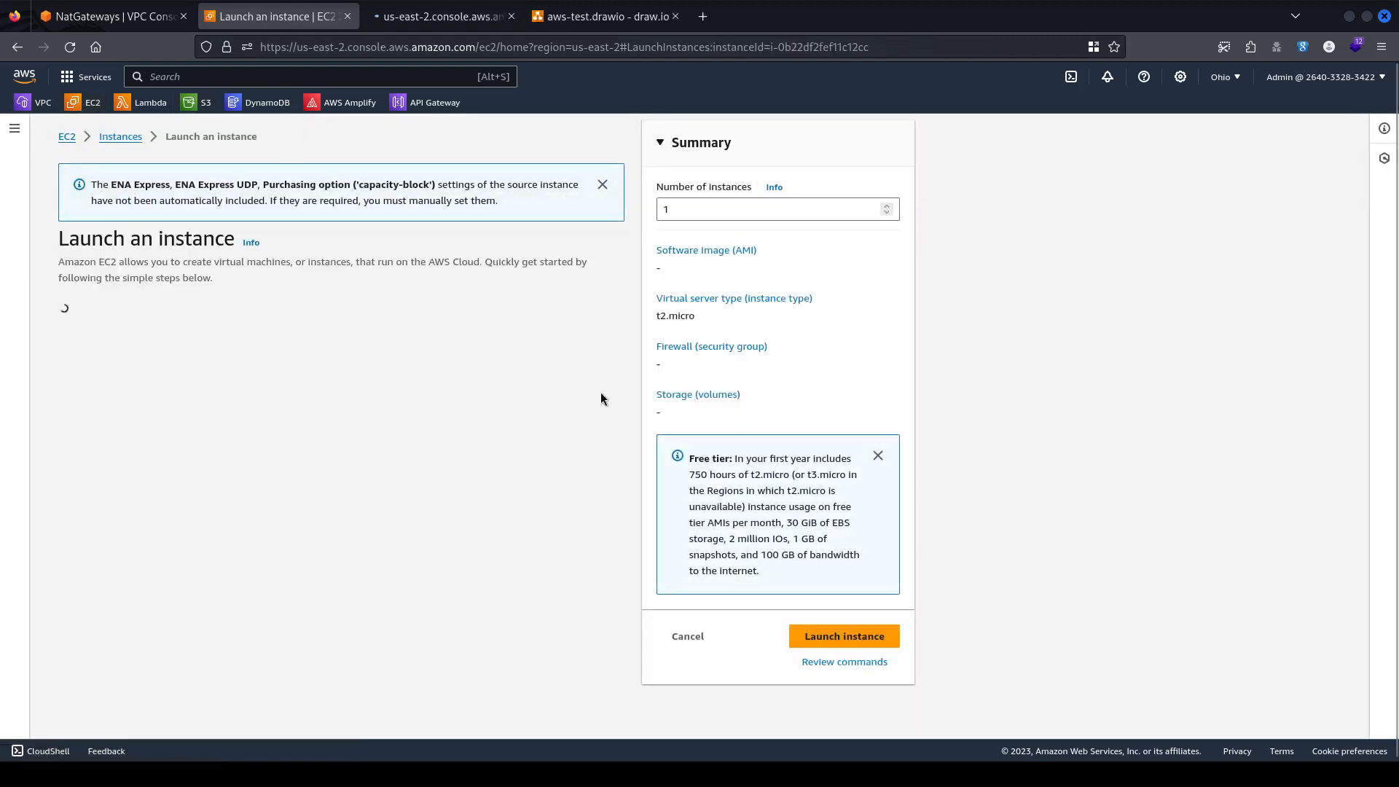
pyautogui.click(413, 16)
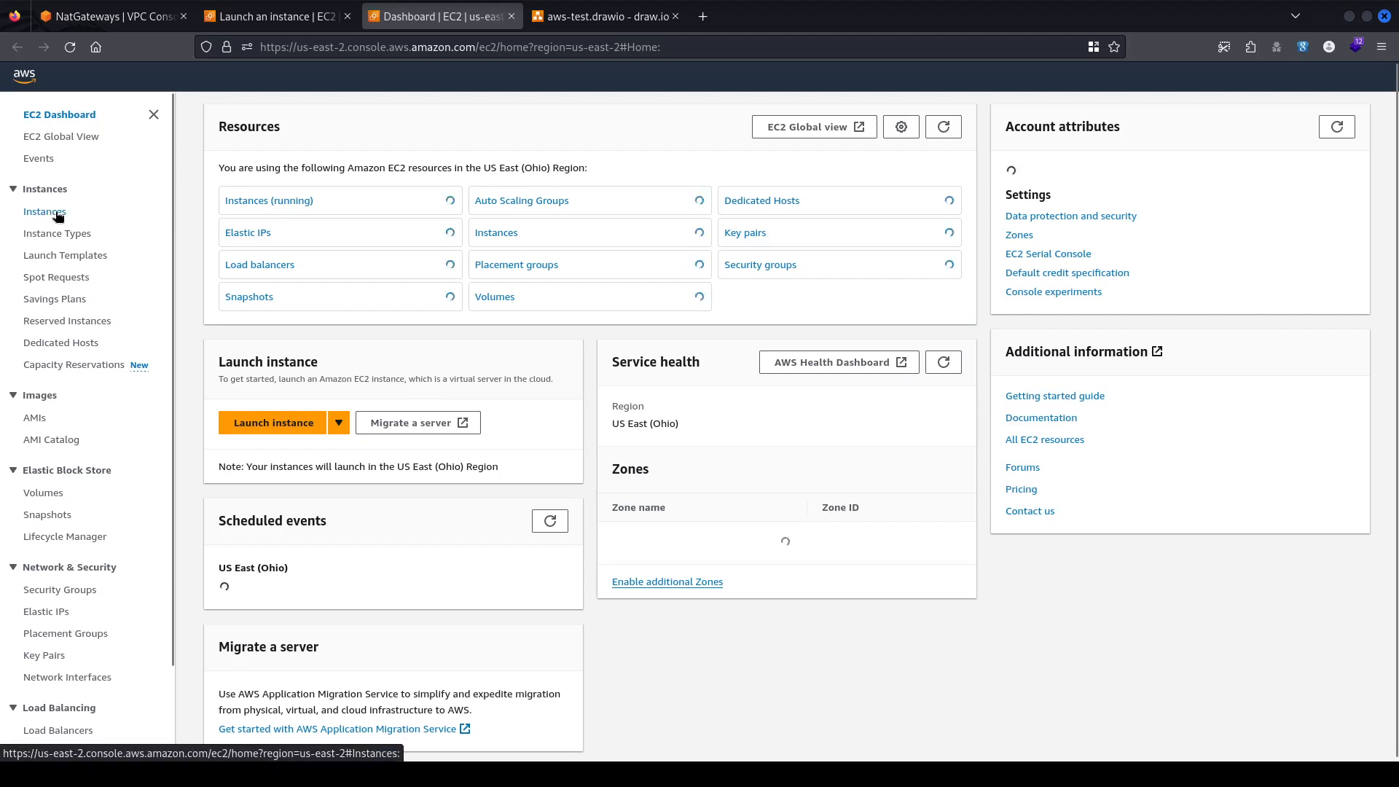
pyautogui.click(58, 211)
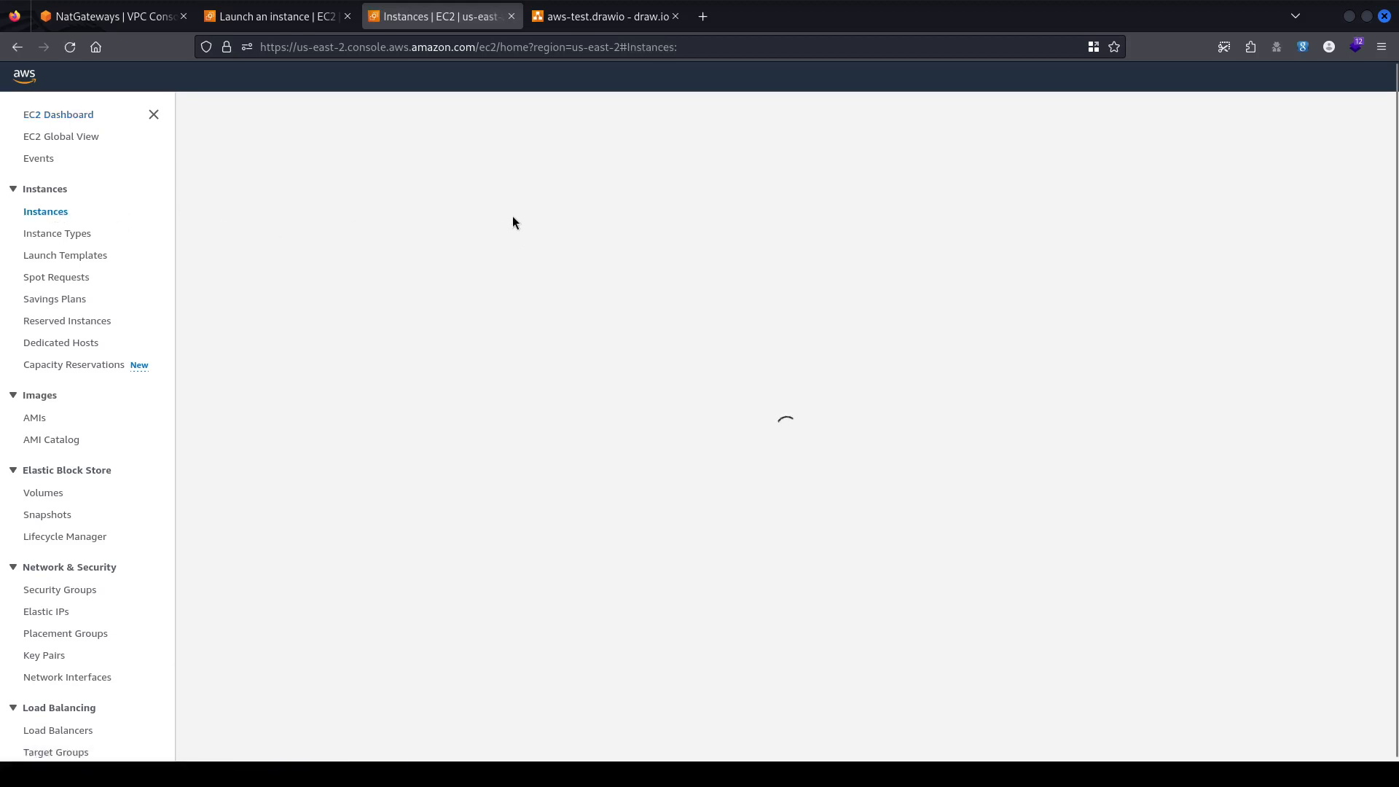
# Return to the pre-filled Launch an instance form and look over its settings.
pyautogui.click(320, 16)
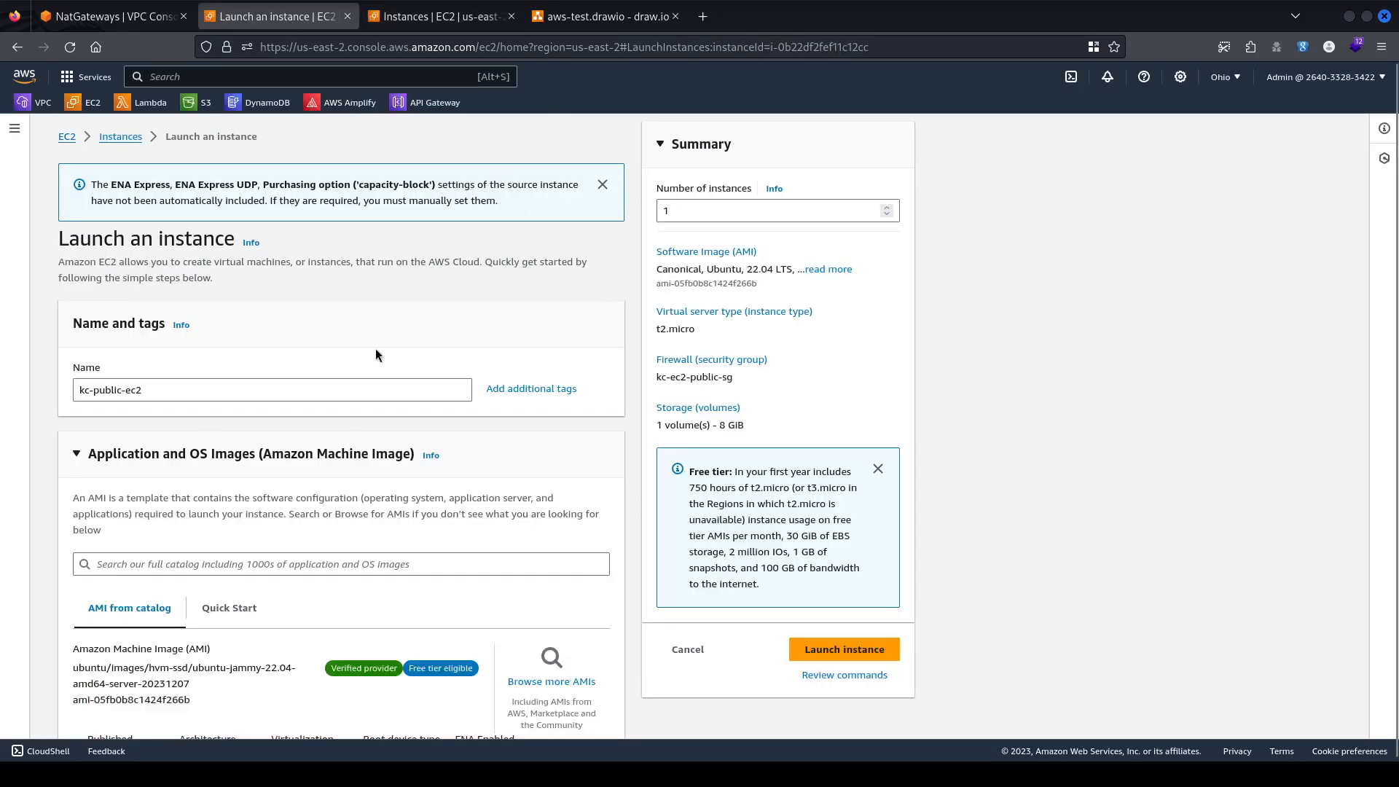
pyautogui.scroll(-15, 578, 275)
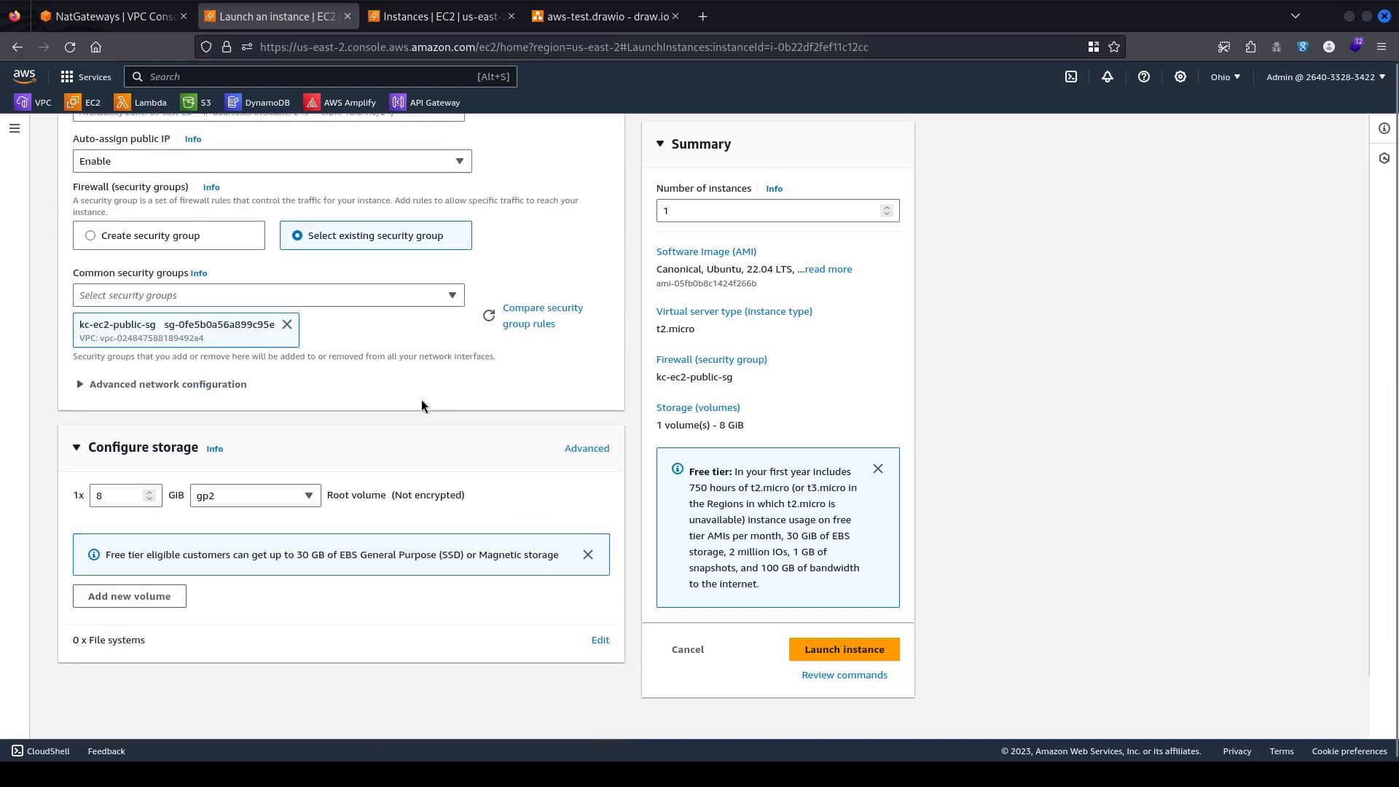
pyautogui.scroll(15, 382, 574)
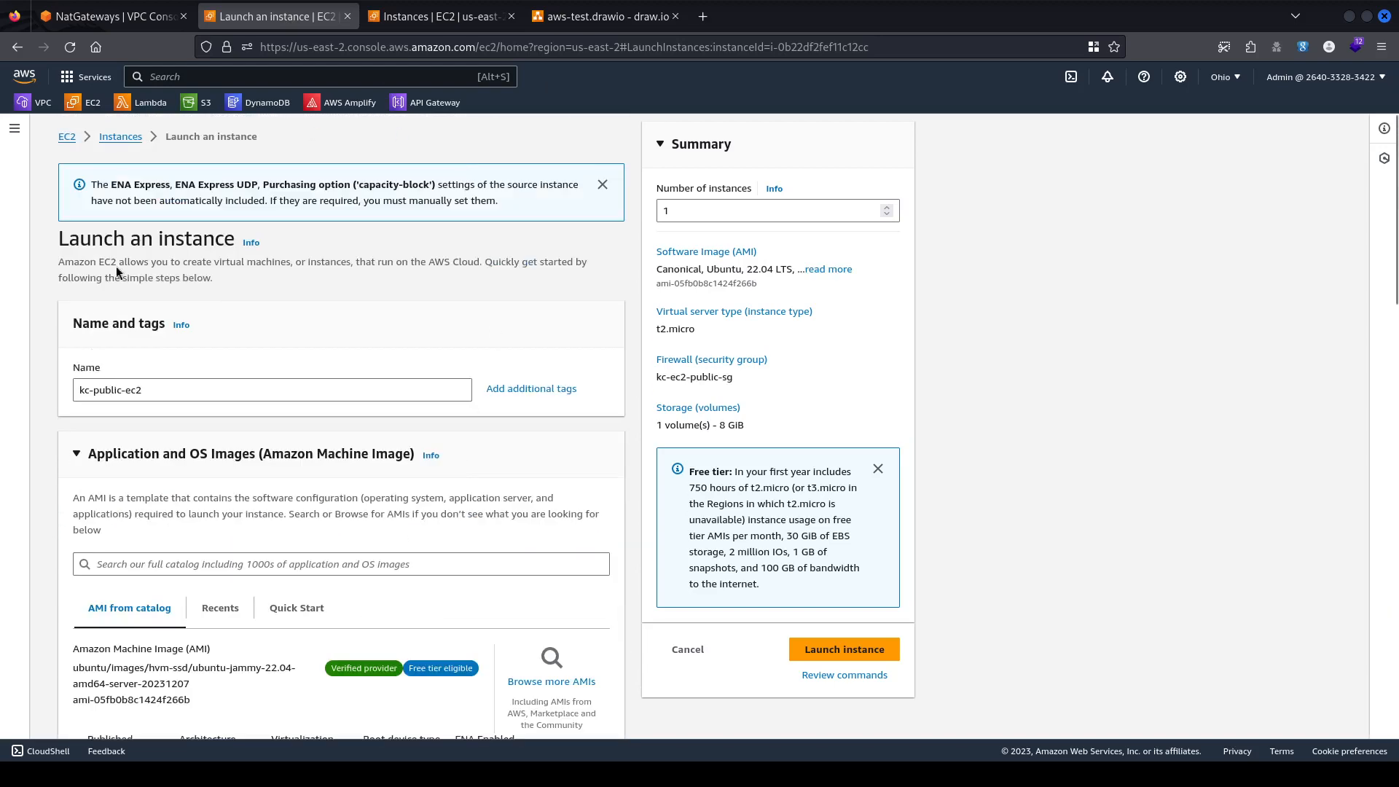
pyautogui.scroll(-15, 412, 305)
pyautogui.scroll(9, 408, 568)
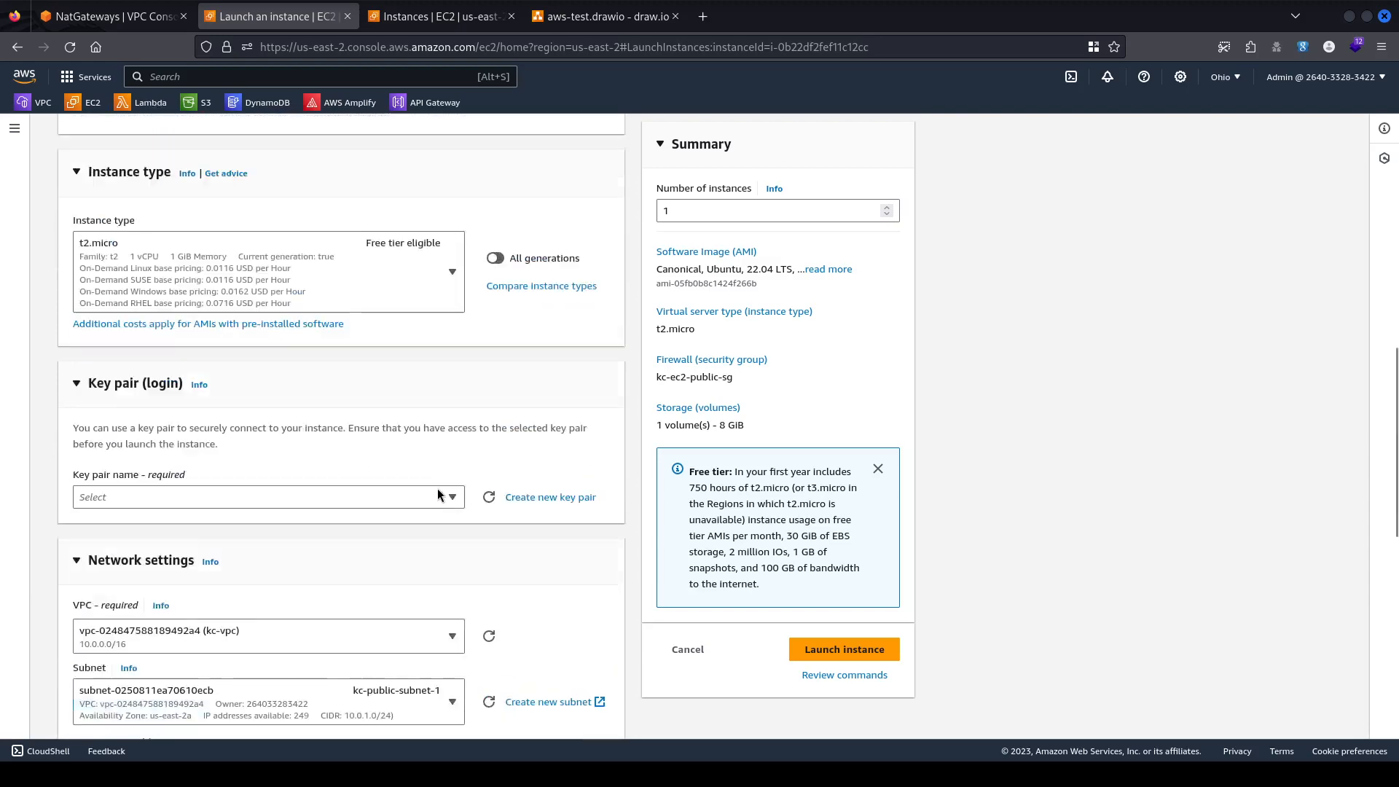
pyautogui.scroll(8, 437, 489)
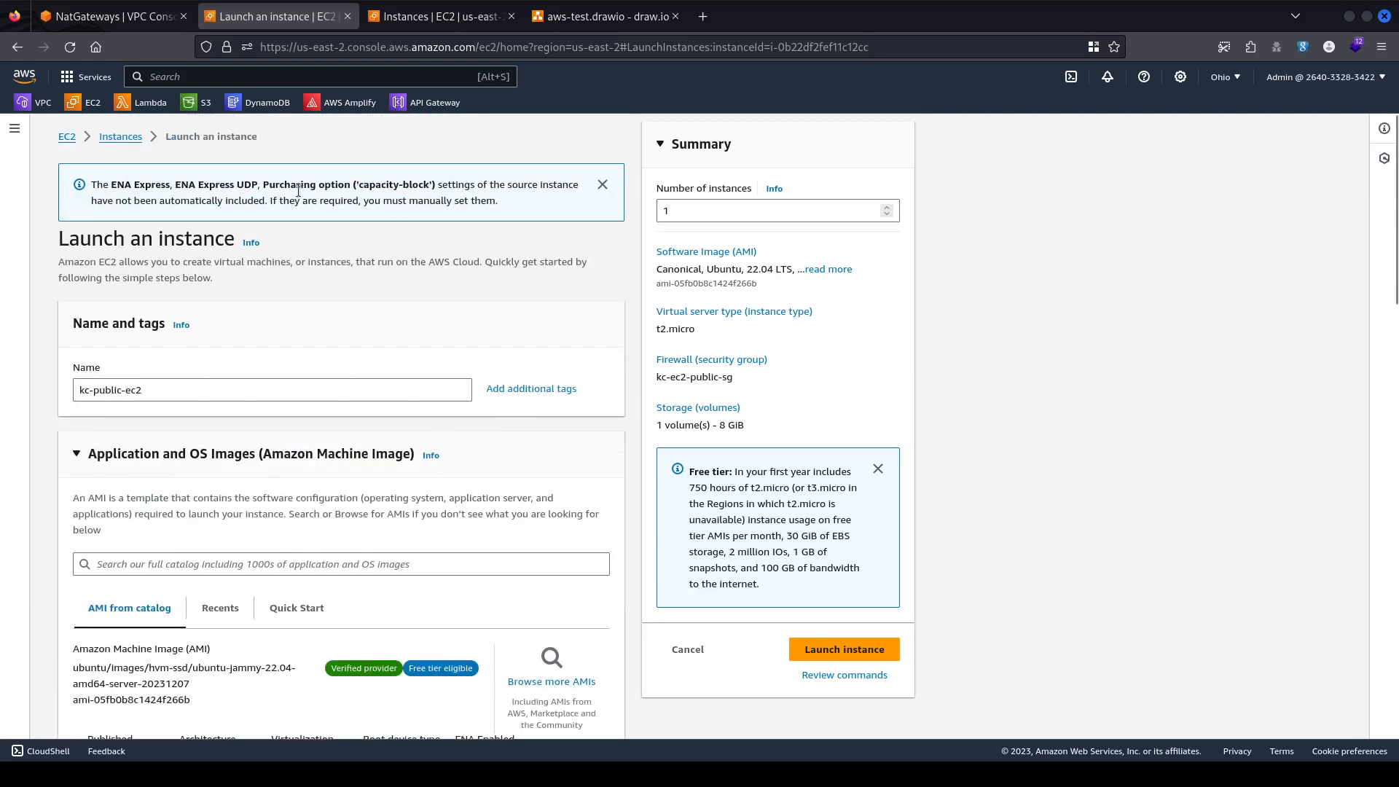
# Rename the instance to kc-private-ec2 by replacing 'public' with 'private'.
pyautogui.doubleClick(110, 389)
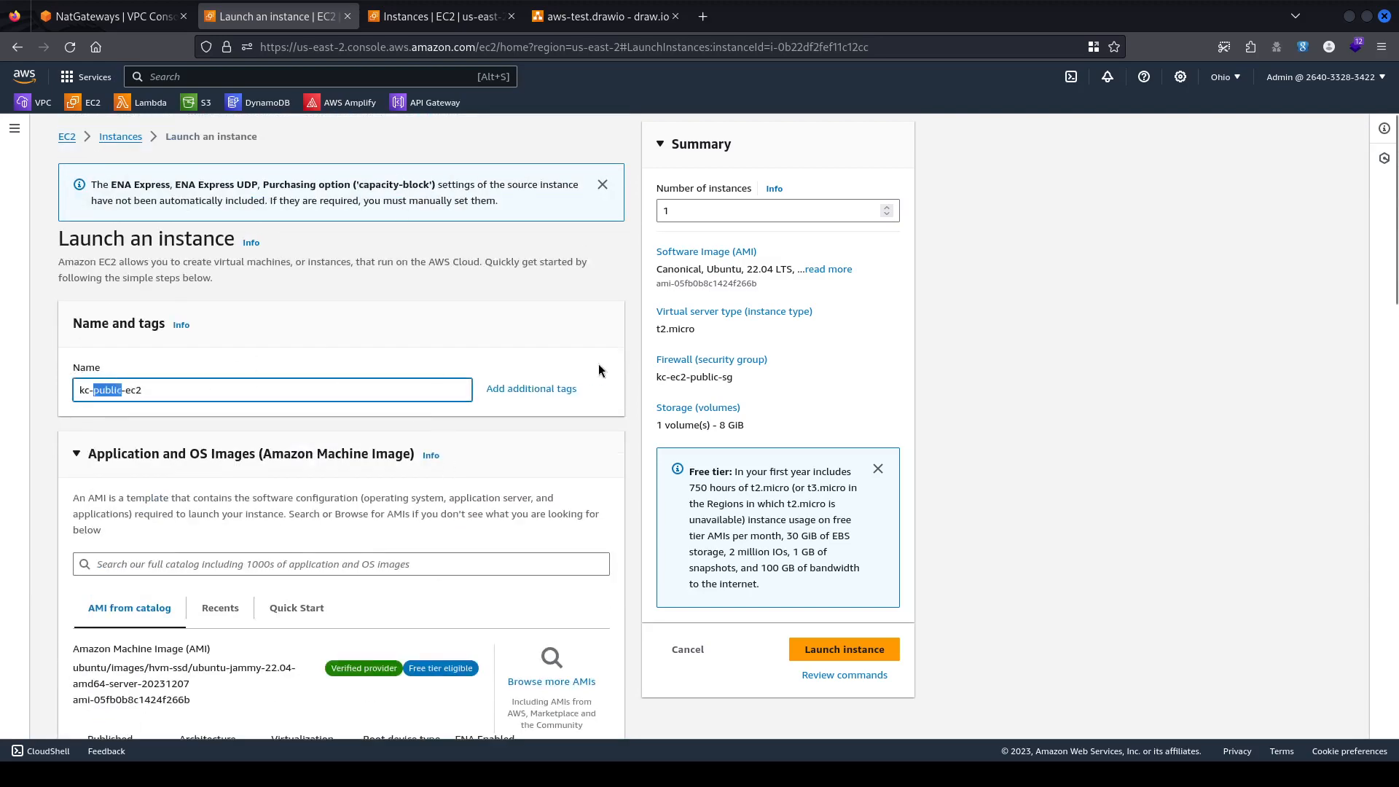
pyautogui.write('private')
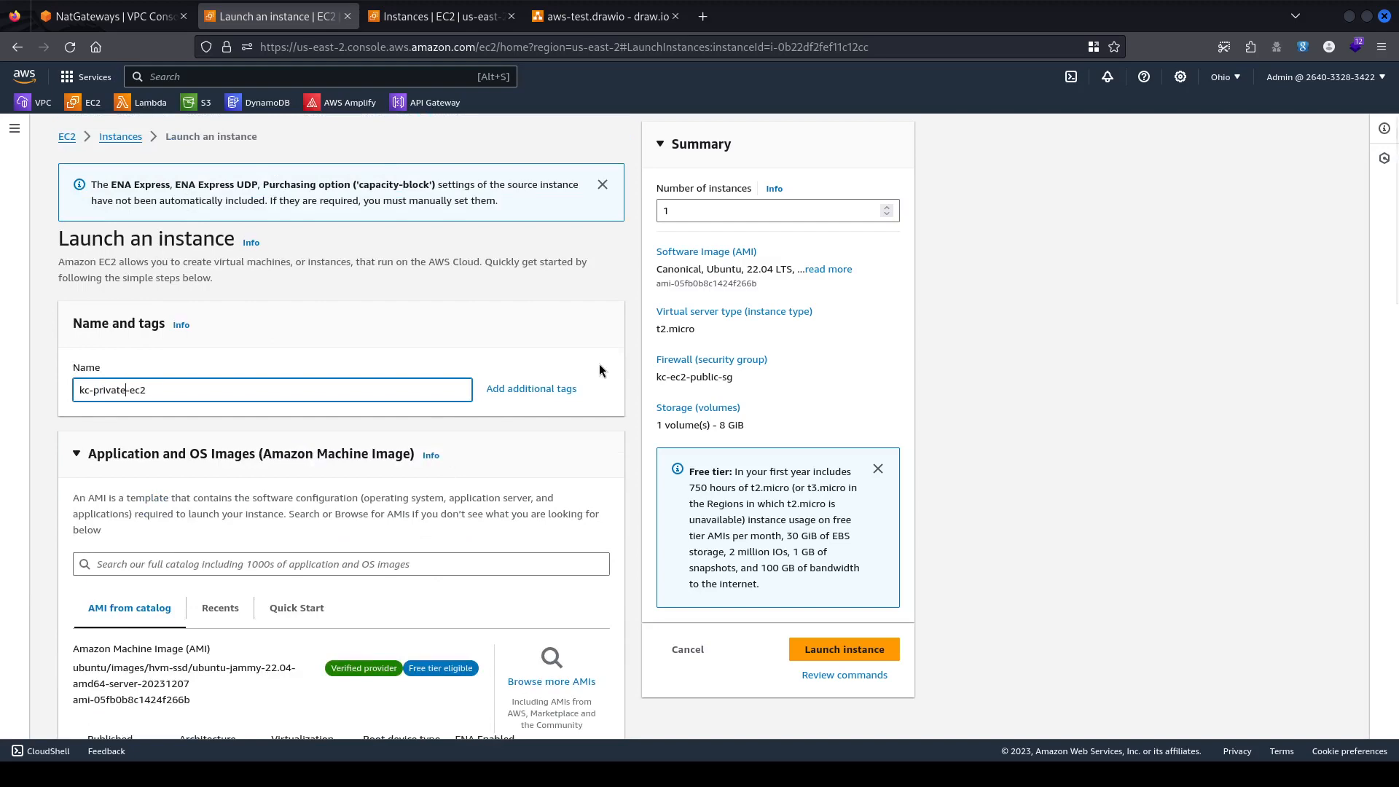
pyautogui.scroll(-3, 599, 364)
pyautogui.scroll(-3, 327, 535)
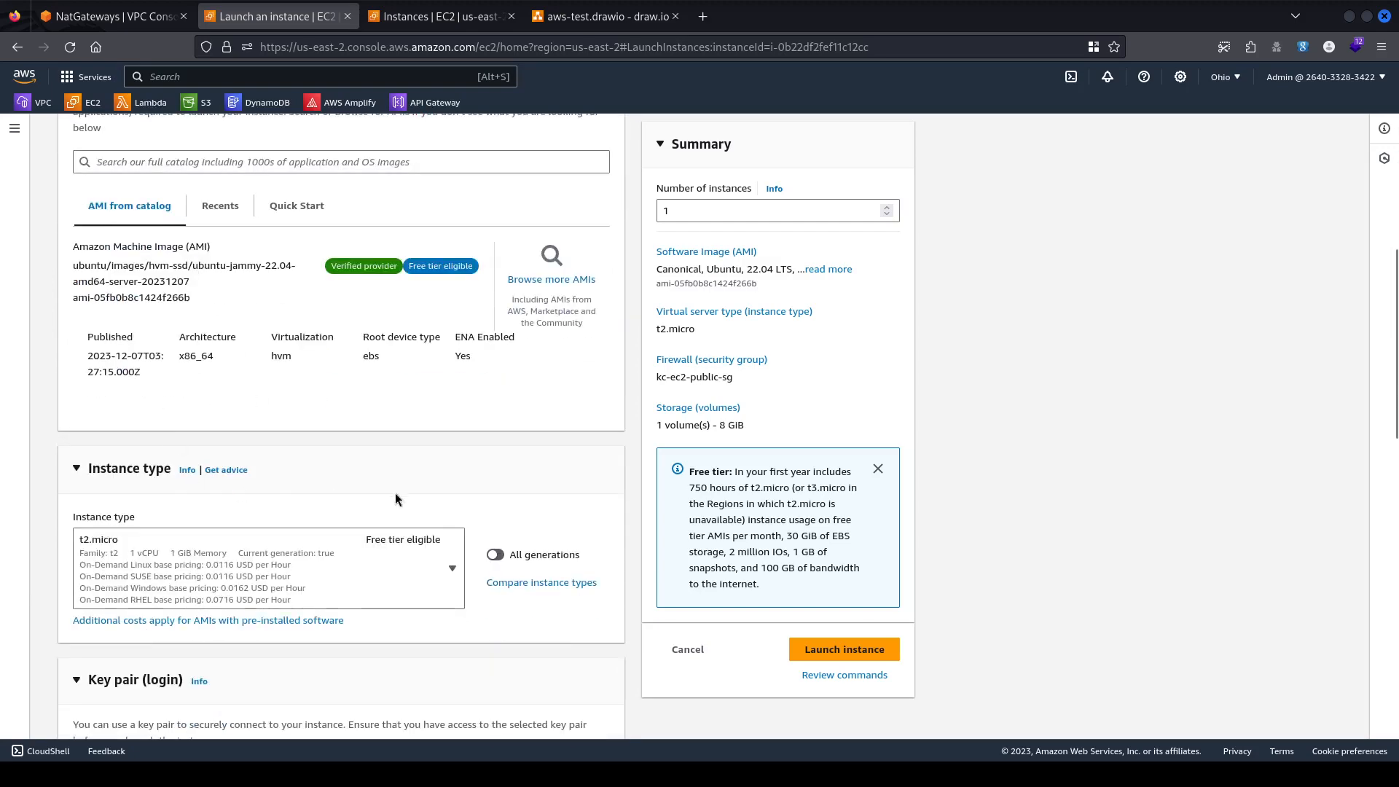
pyautogui.scroll(-4, 395, 494)
pyautogui.scroll(-4, 209, 460)
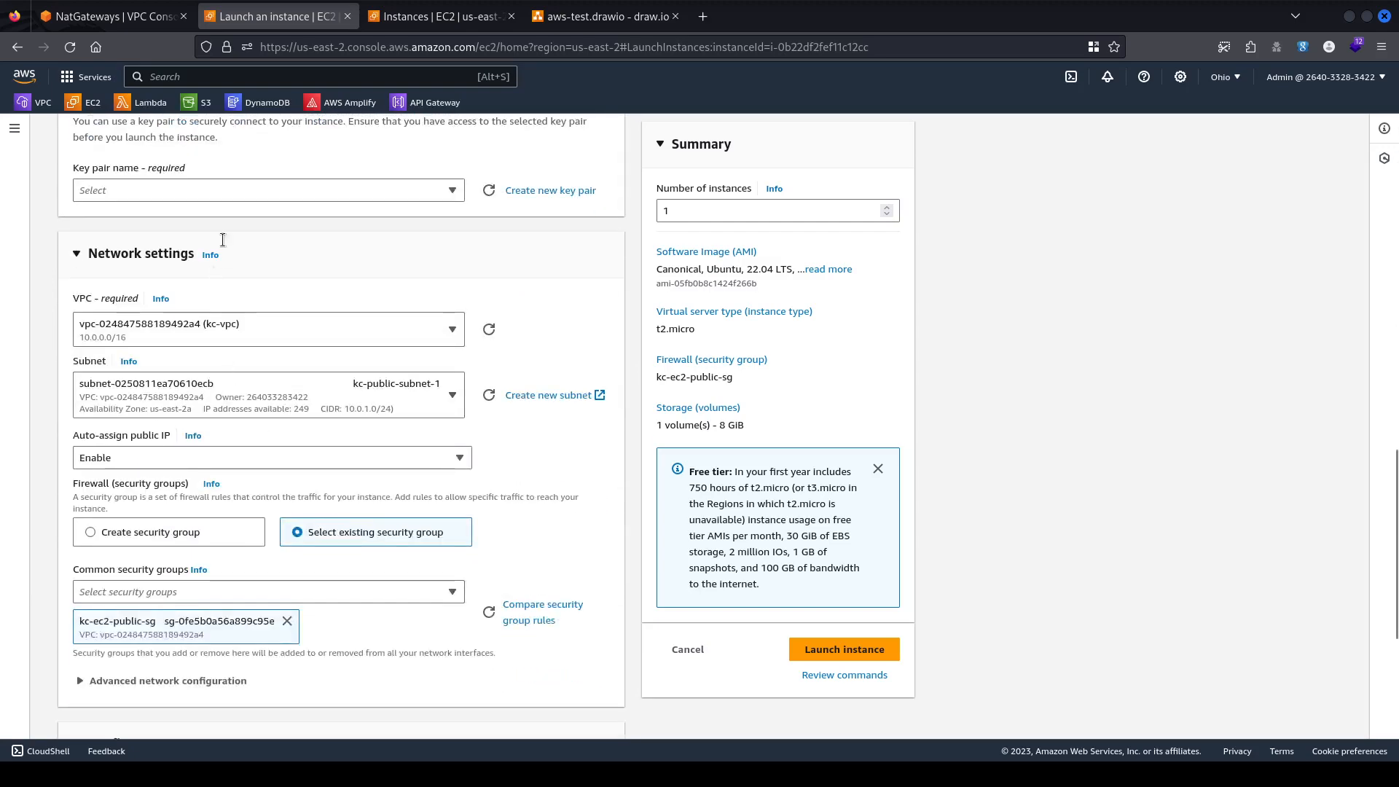
# Choose the test key pair, keep kc-vpc, and select subnet kc-private-subnet-1.
pyautogui.click(239, 187)
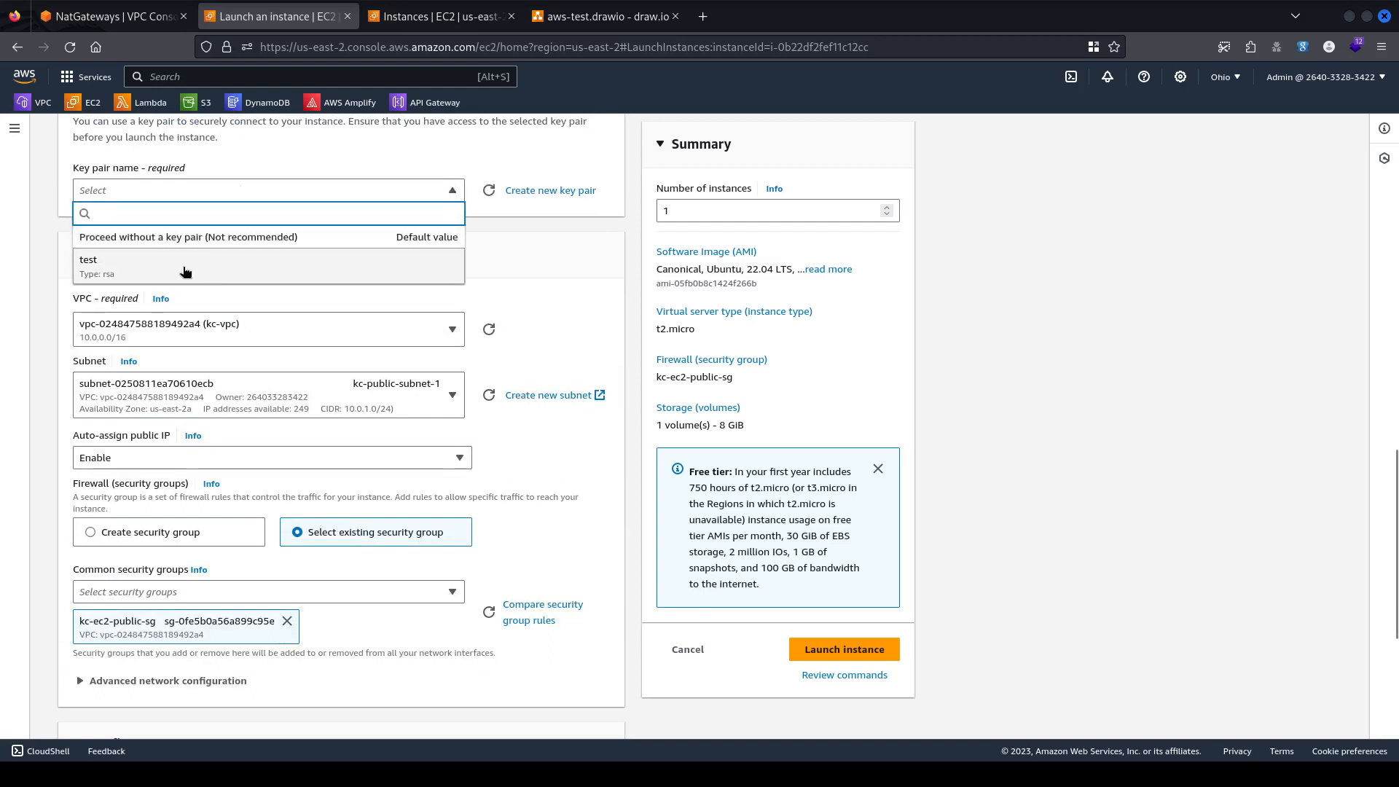
pyautogui.click(148, 268)
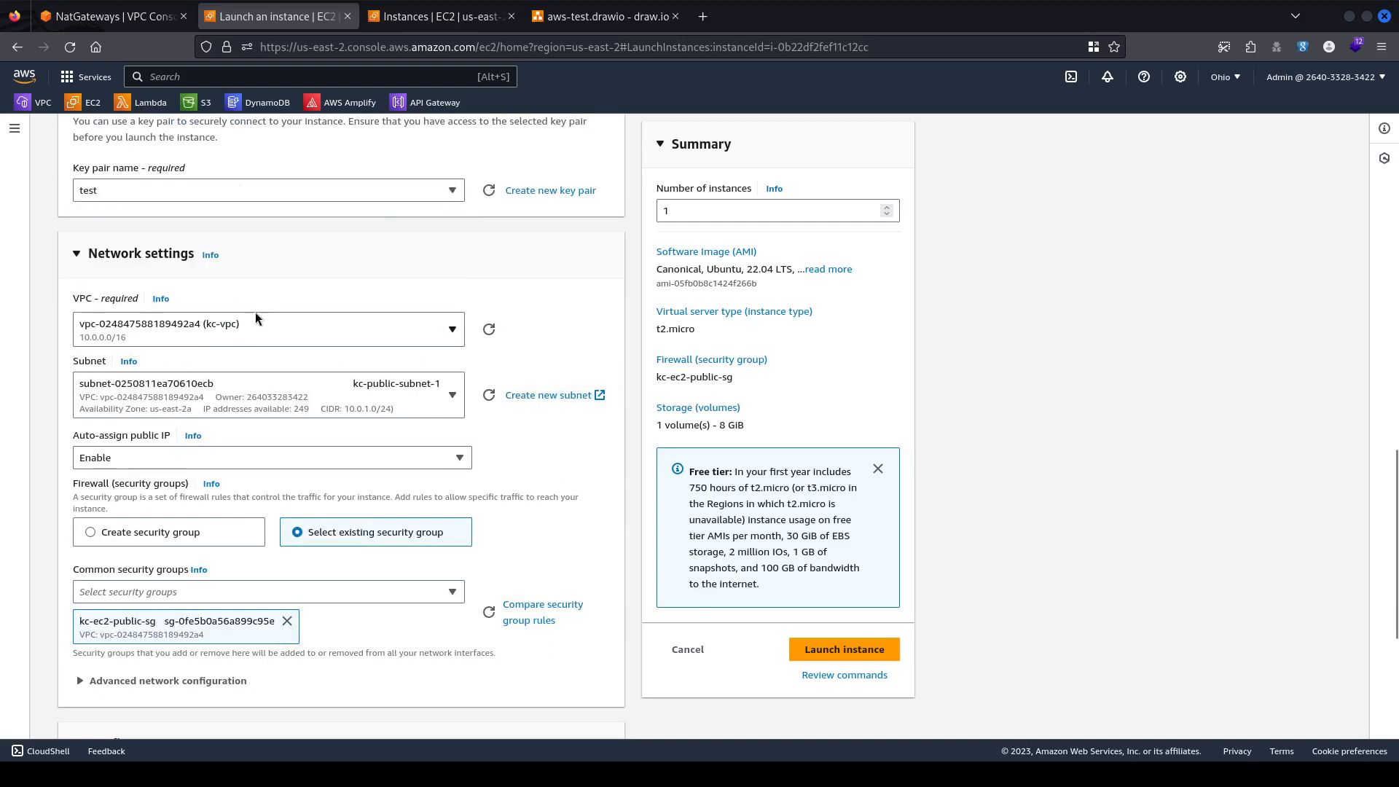
pyautogui.click(337, 332)
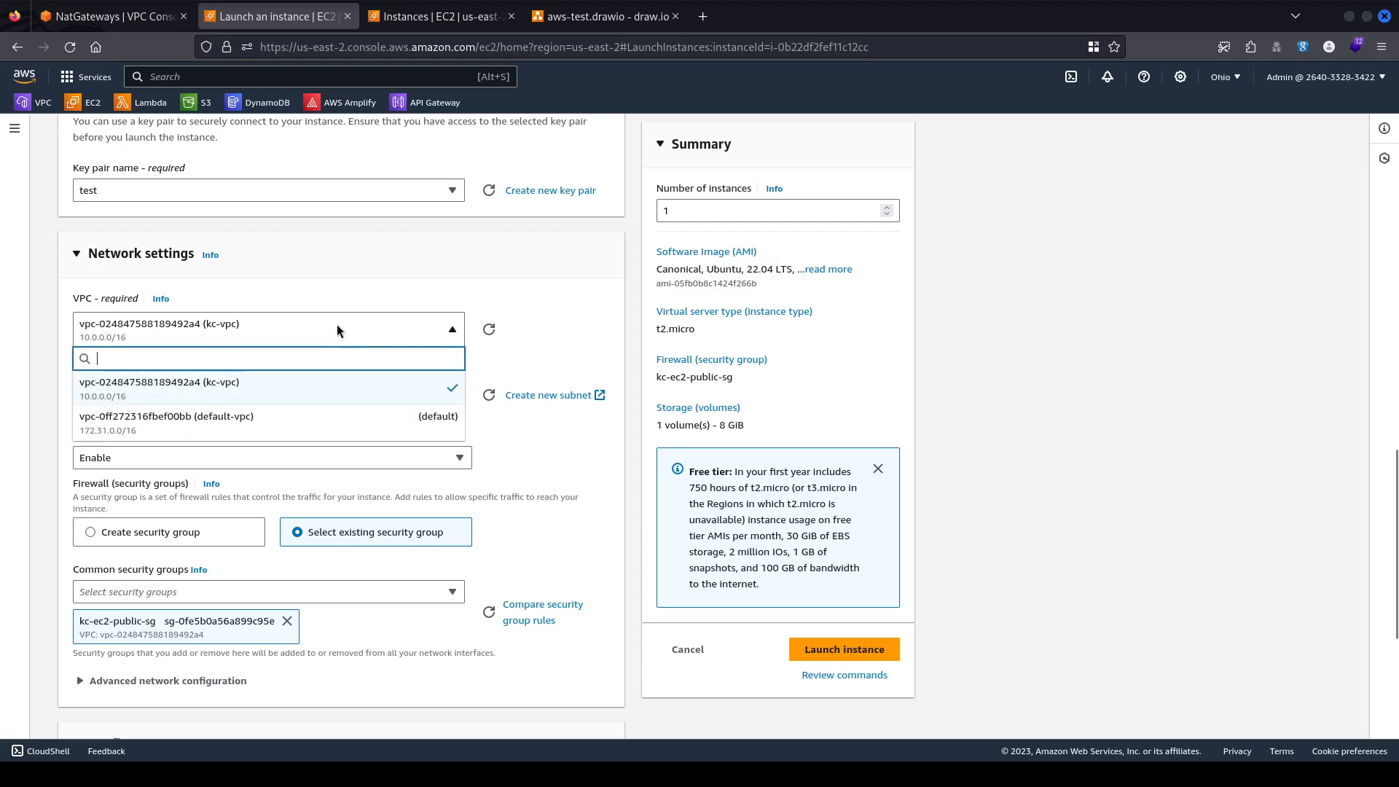
pyautogui.click(267, 391)
pyautogui.click(348, 397)
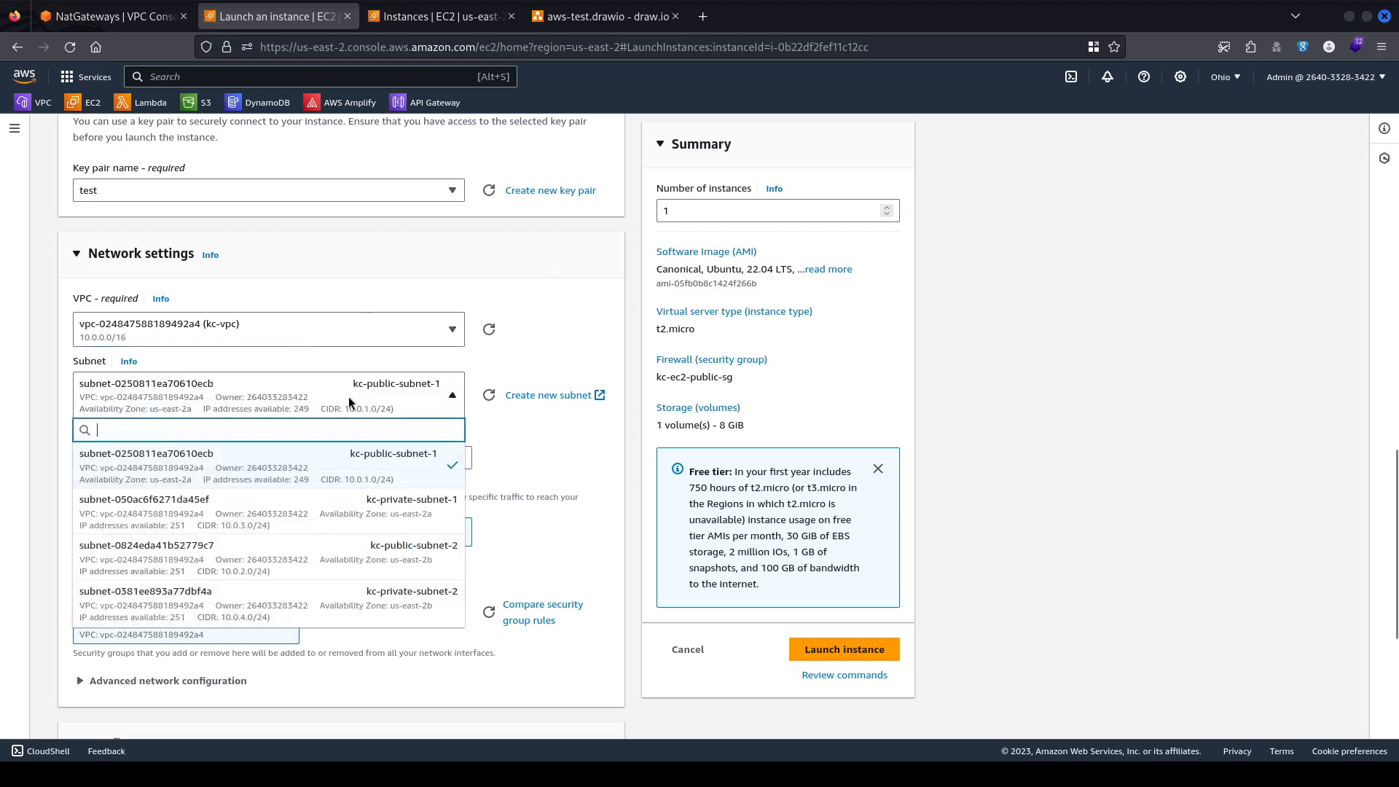
pyautogui.click(328, 515)
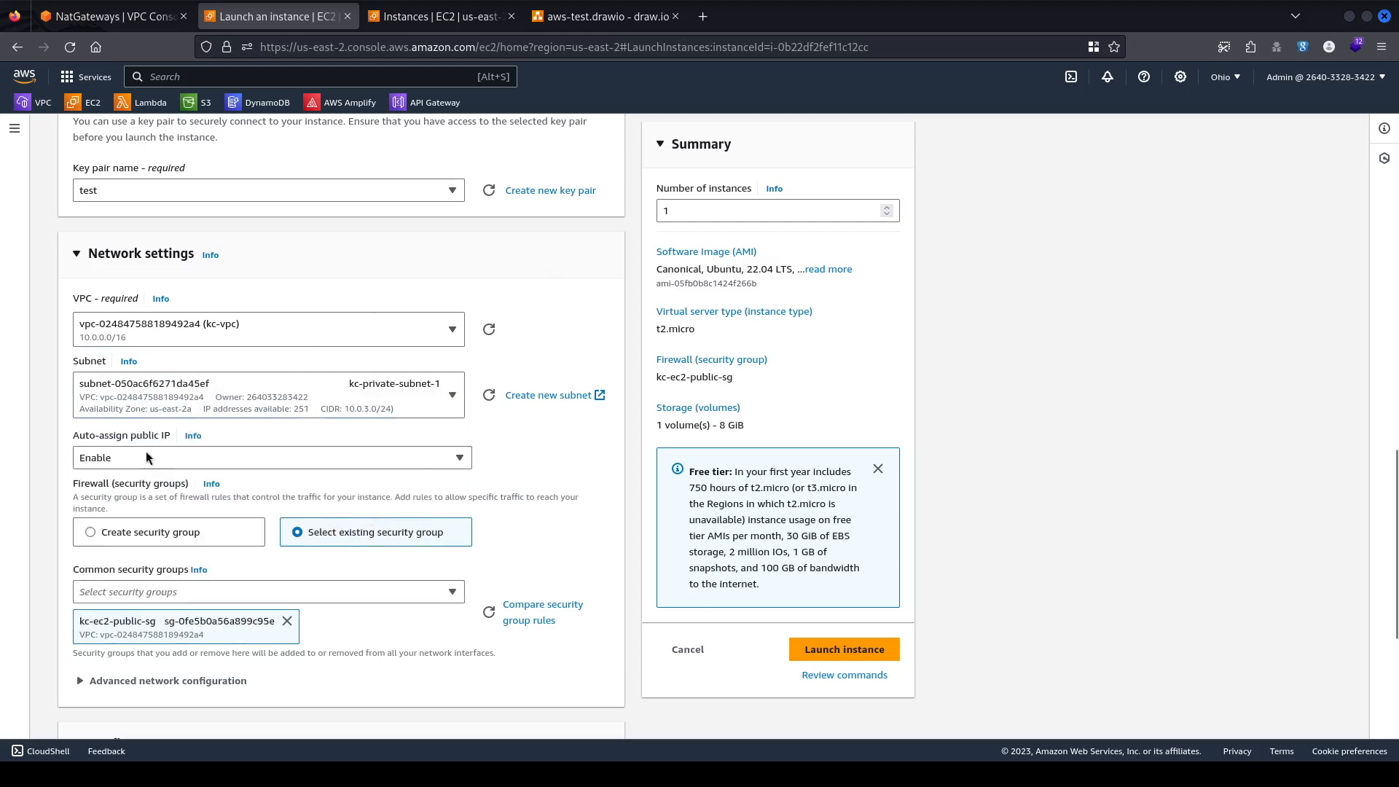
# Set Auto-assign public IP to Disable.
pyautogui.scroll(-2, 208, 435)
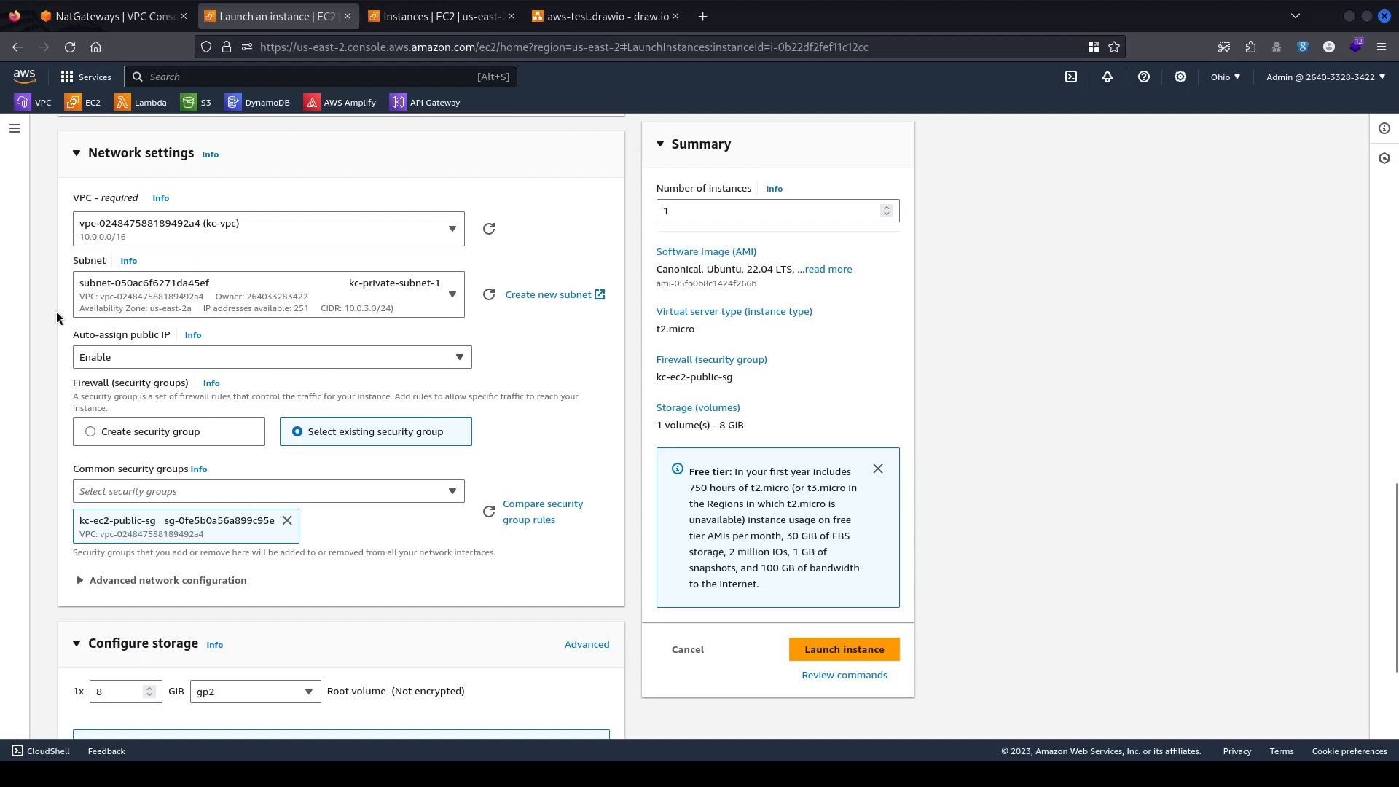
pyautogui.click(291, 352)
pyautogui.click(193, 400)
pyautogui.scroll(15, 534, 338)
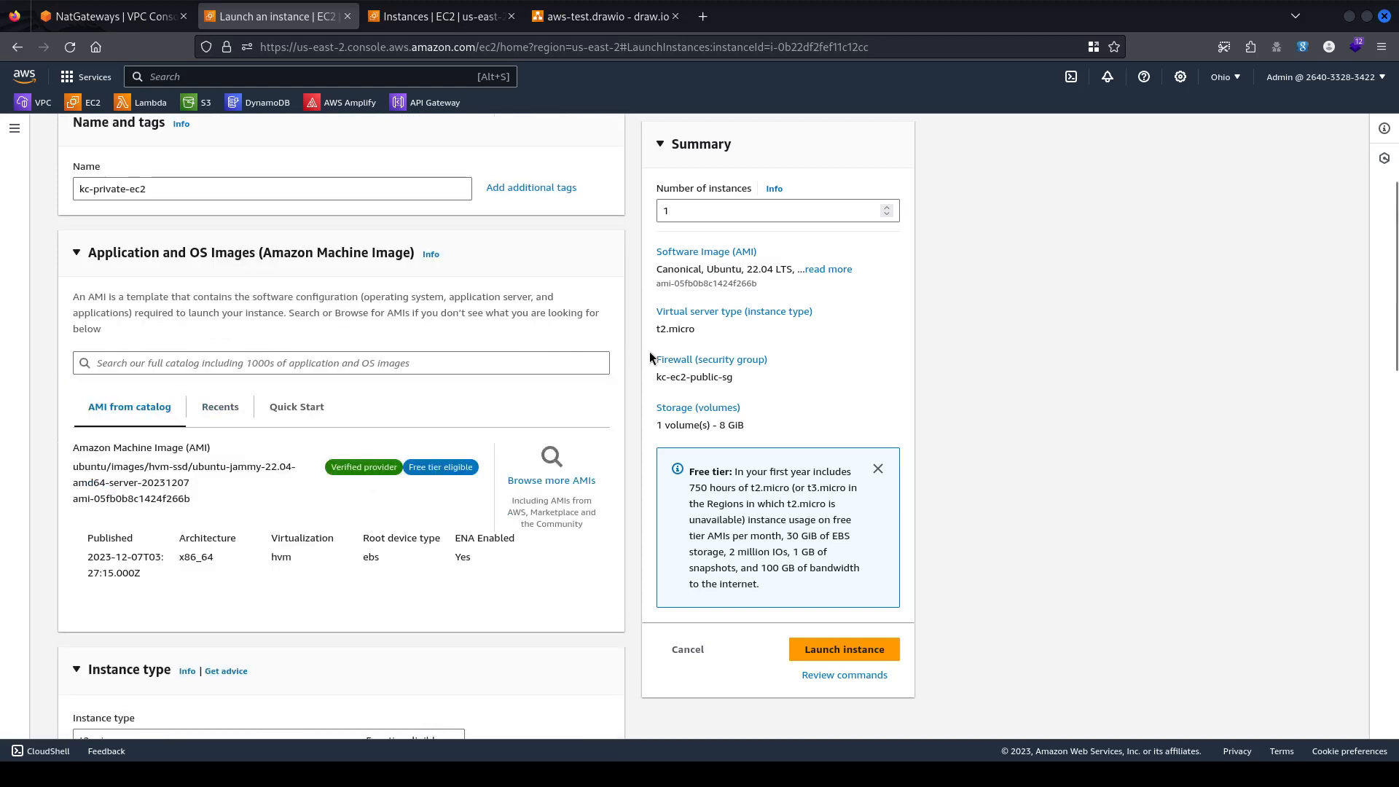
pyautogui.scroll(-3, 649, 351)
pyautogui.scroll(-12, 649, 351)
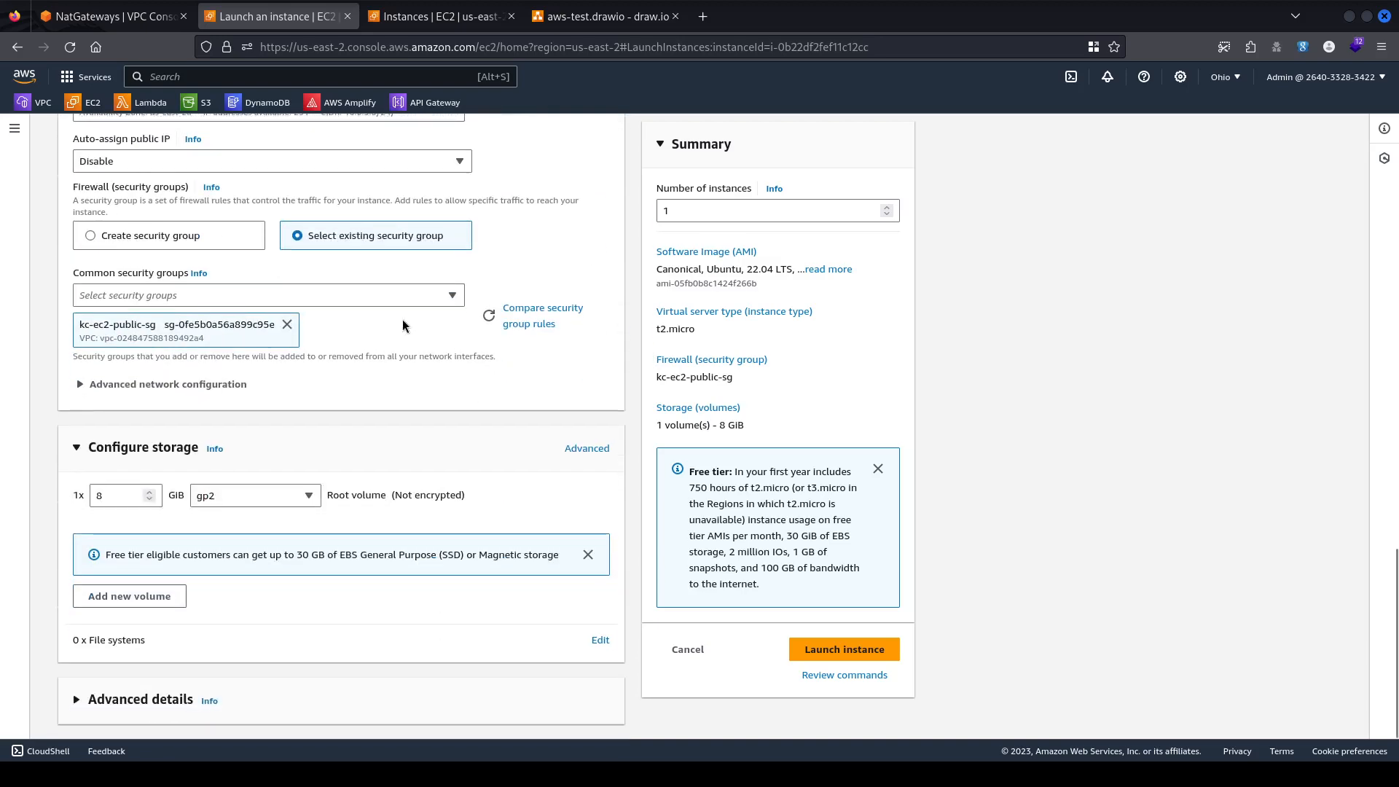
pyautogui.scroll(3, 90, 338)
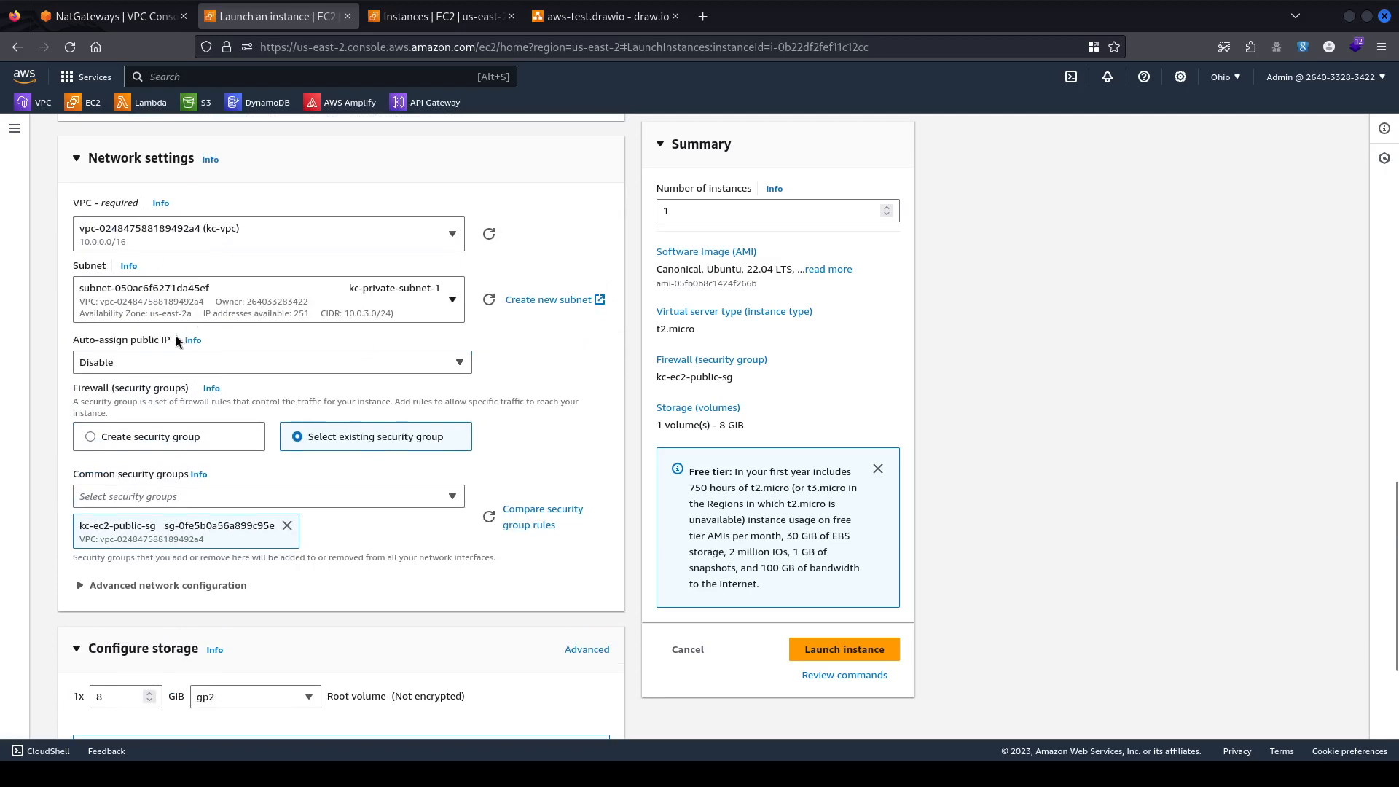
# Expand and then collapse the Advanced network configuration section.
pyautogui.scroll(-3, 177, 426)
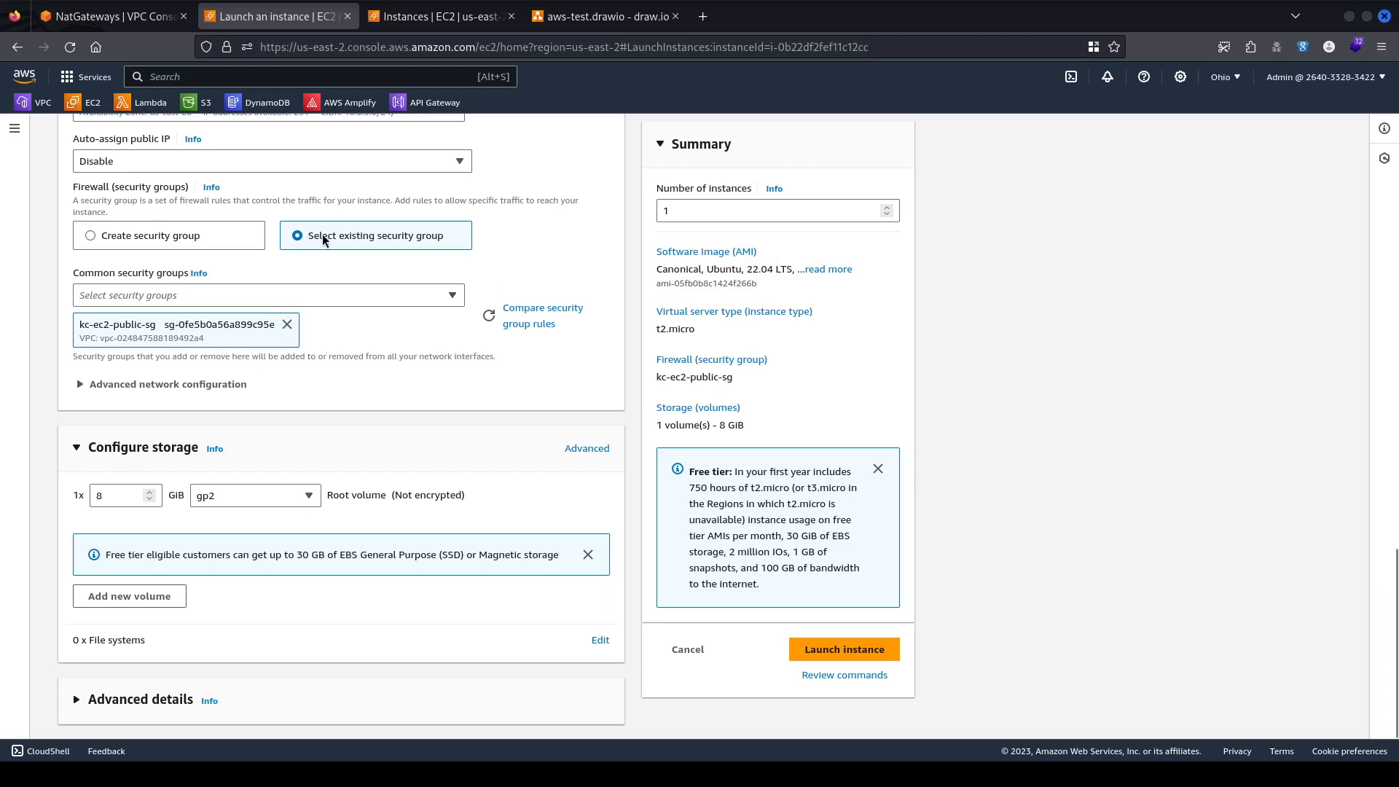
pyautogui.scroll(-1, 385, 360)
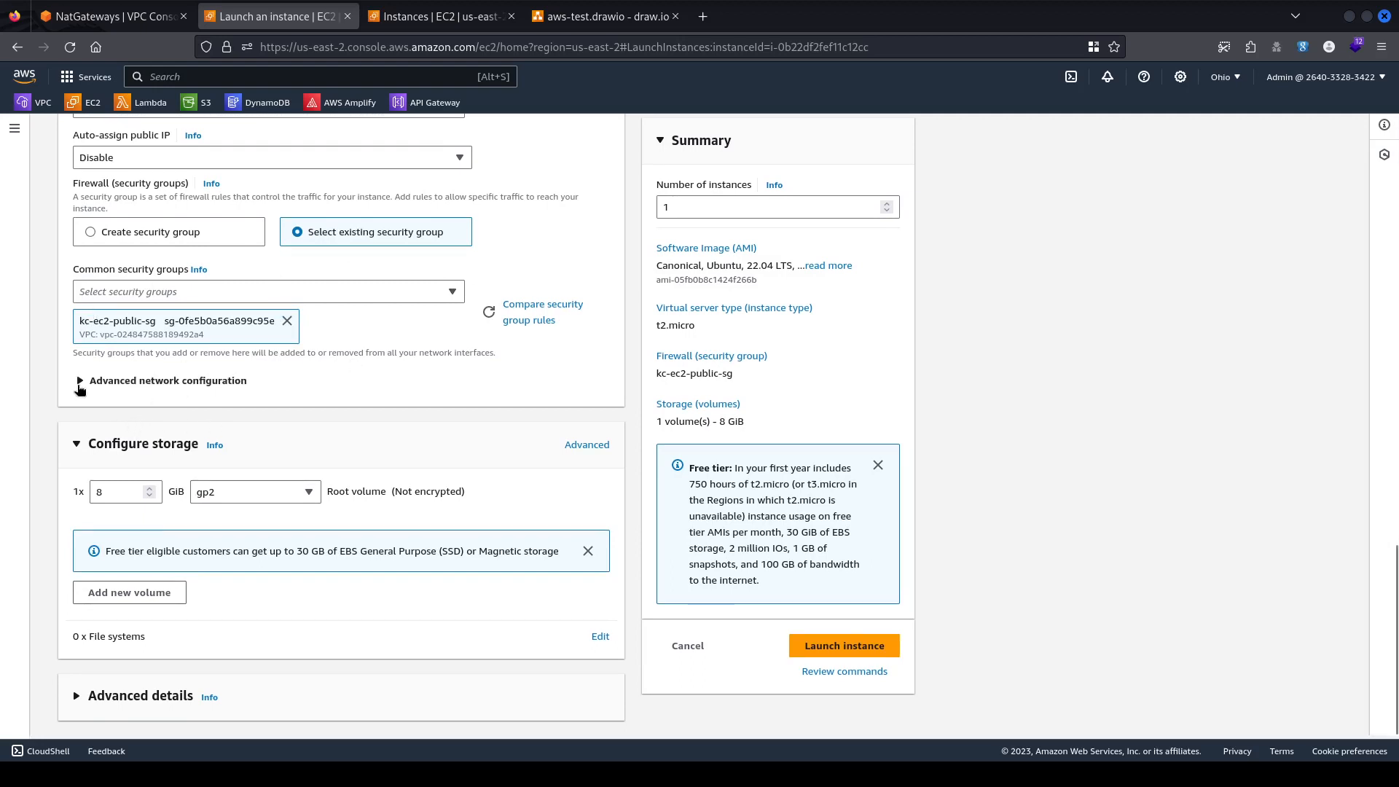
pyautogui.click(81, 386)
pyautogui.click(80, 384)
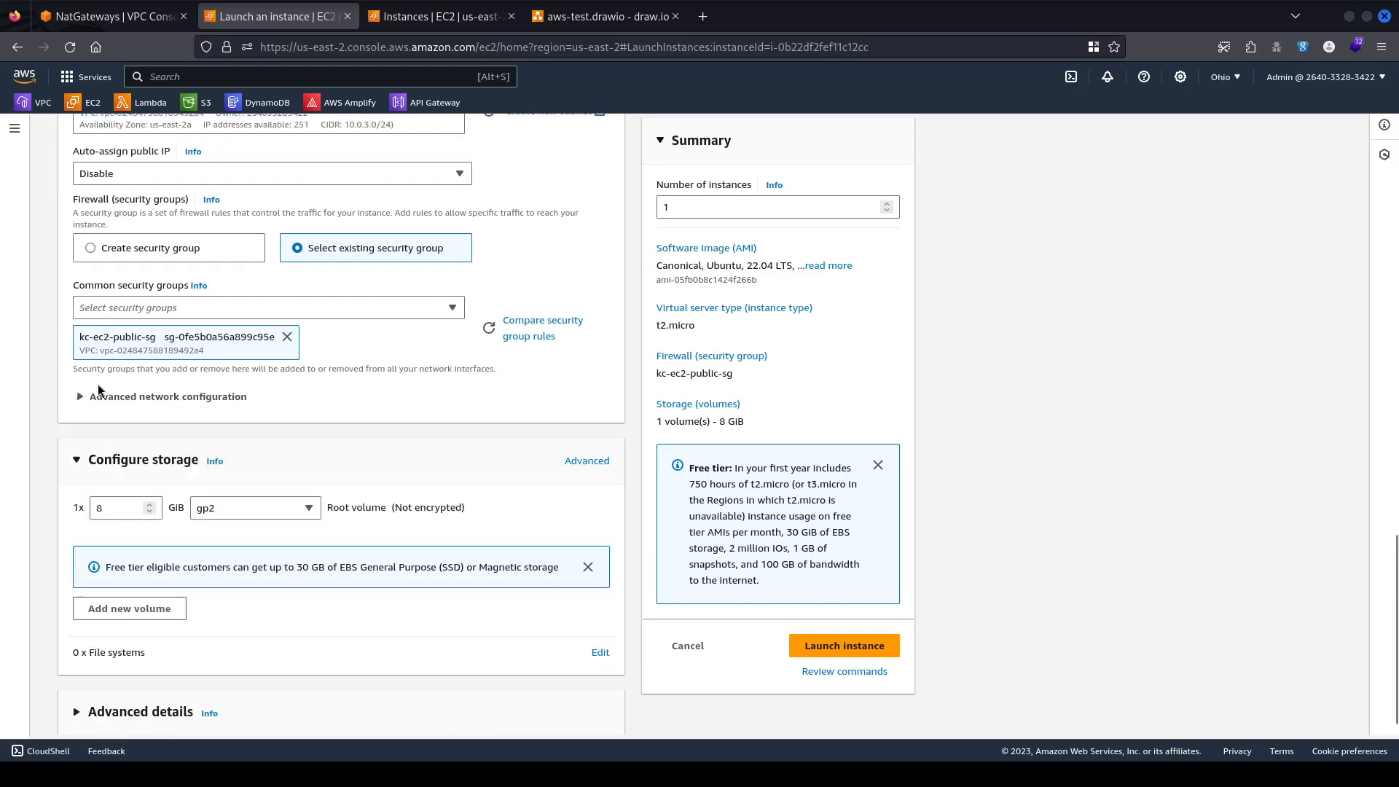
pyautogui.scroll(-1, 322, 477)
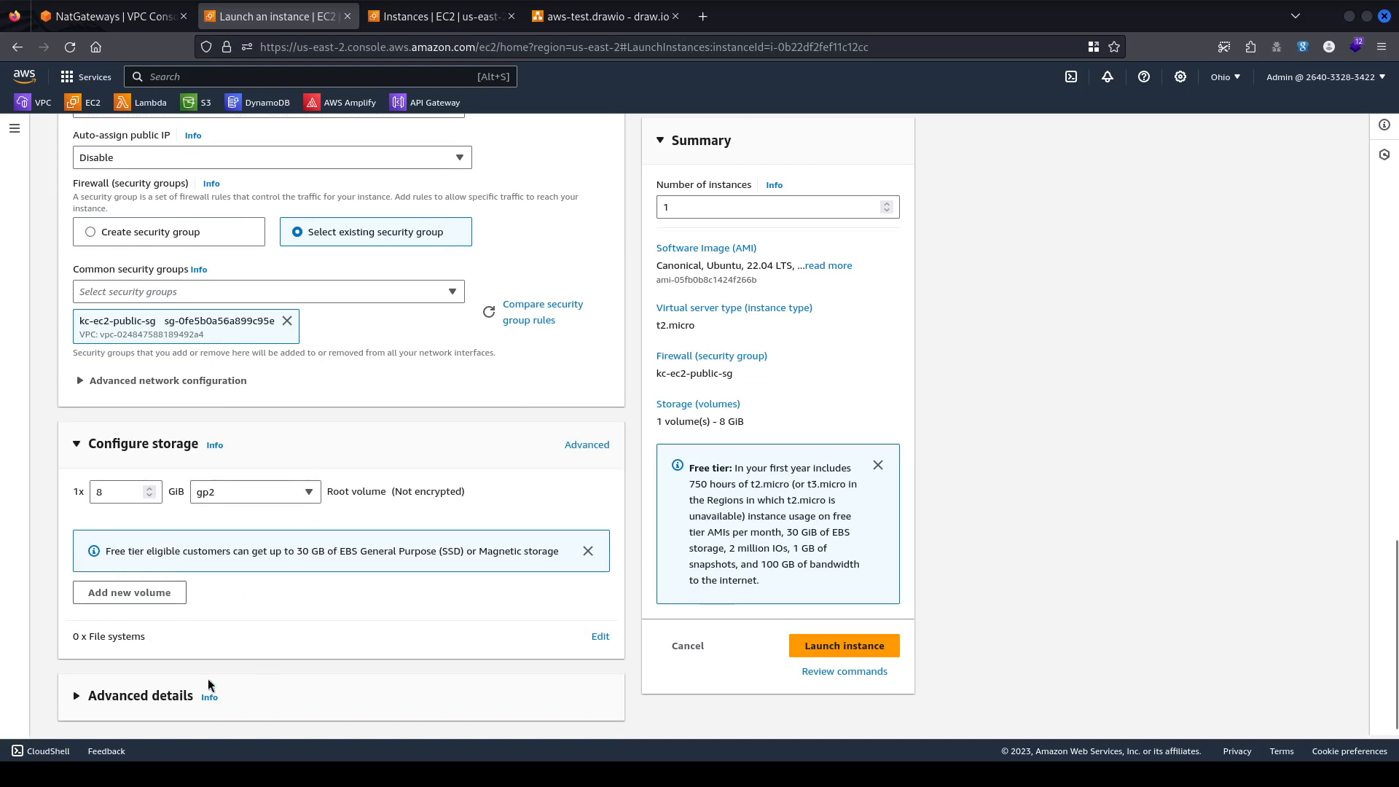
# Expand Advanced details and place the cursor in the empty User data field.
pyautogui.click(77, 698)
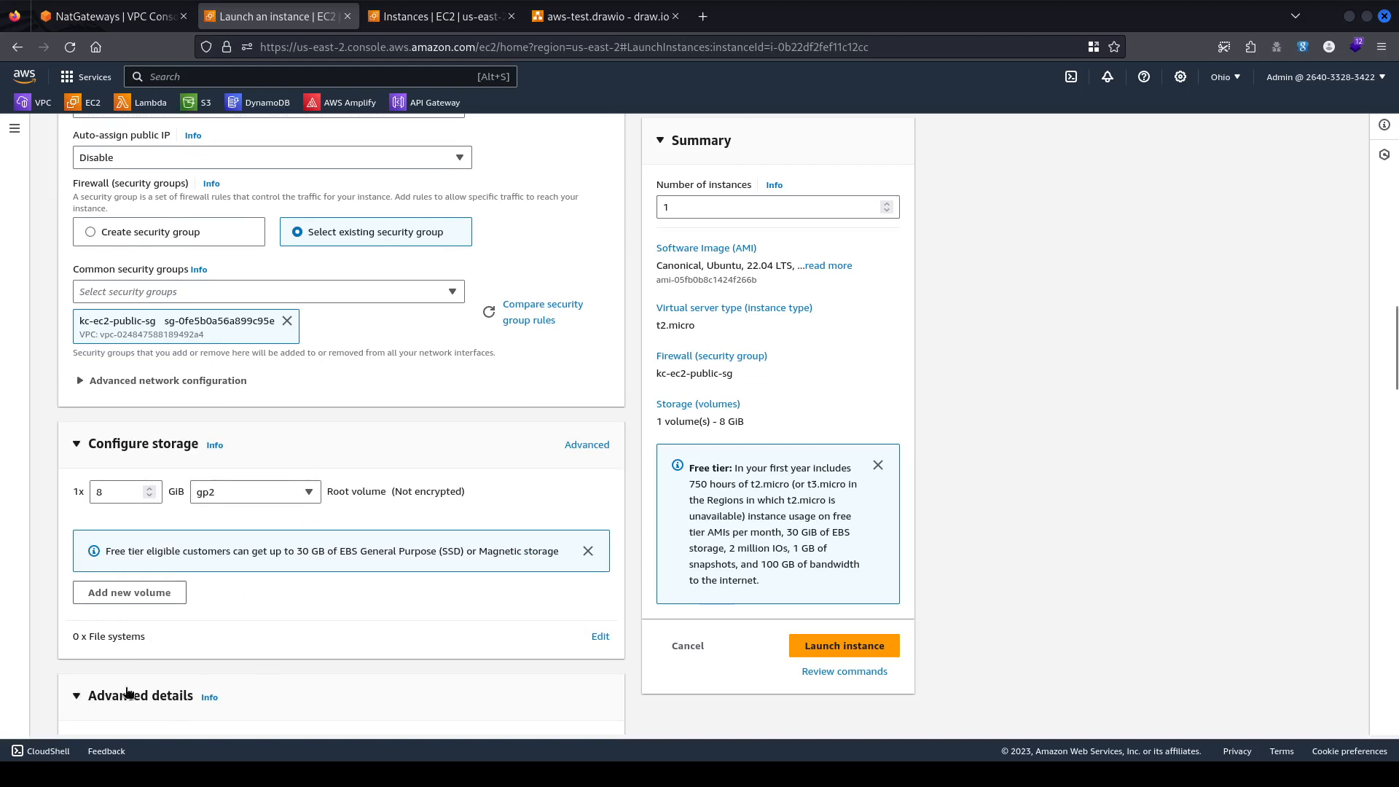
pyautogui.scroll(-5, 479, 608)
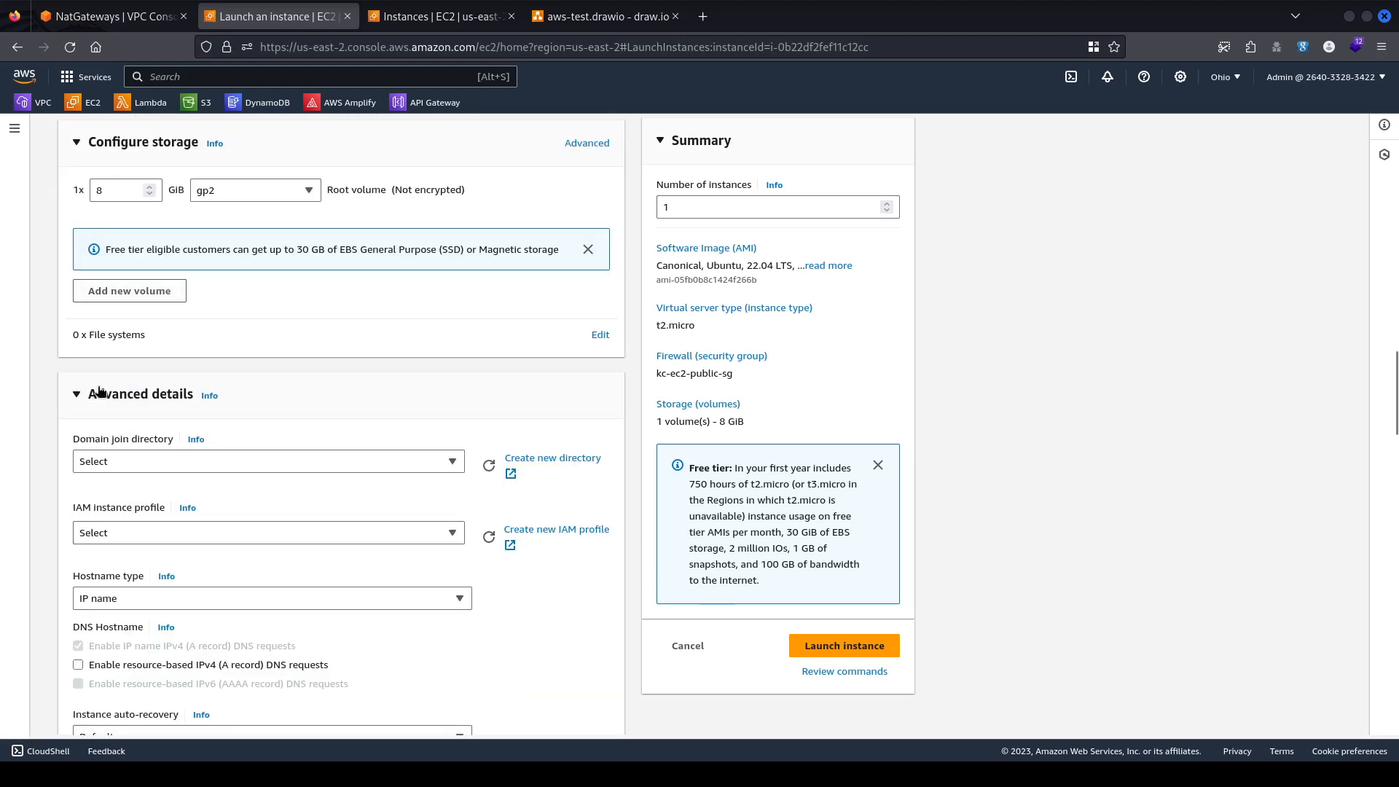
pyautogui.scroll(-15, 450, 348)
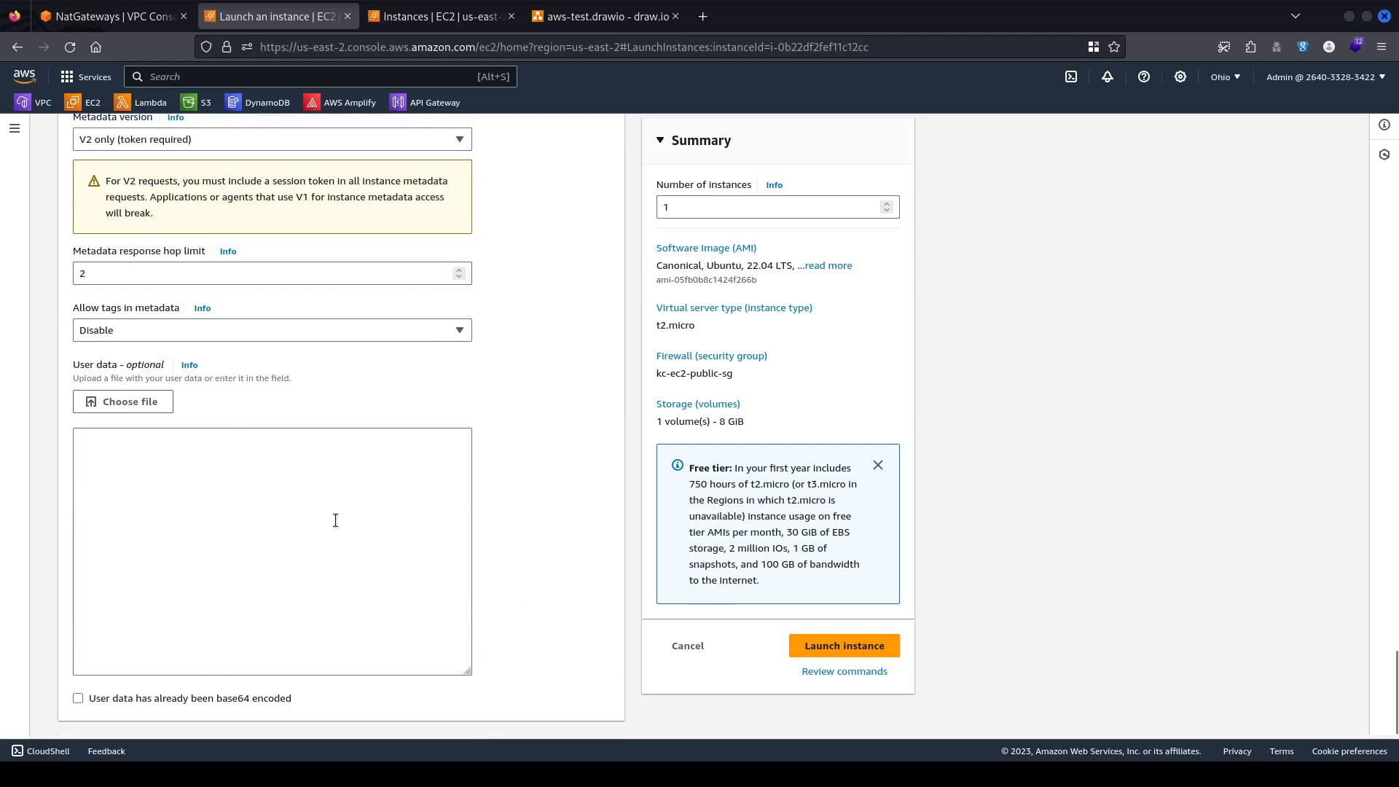
pyautogui.click(223, 523)
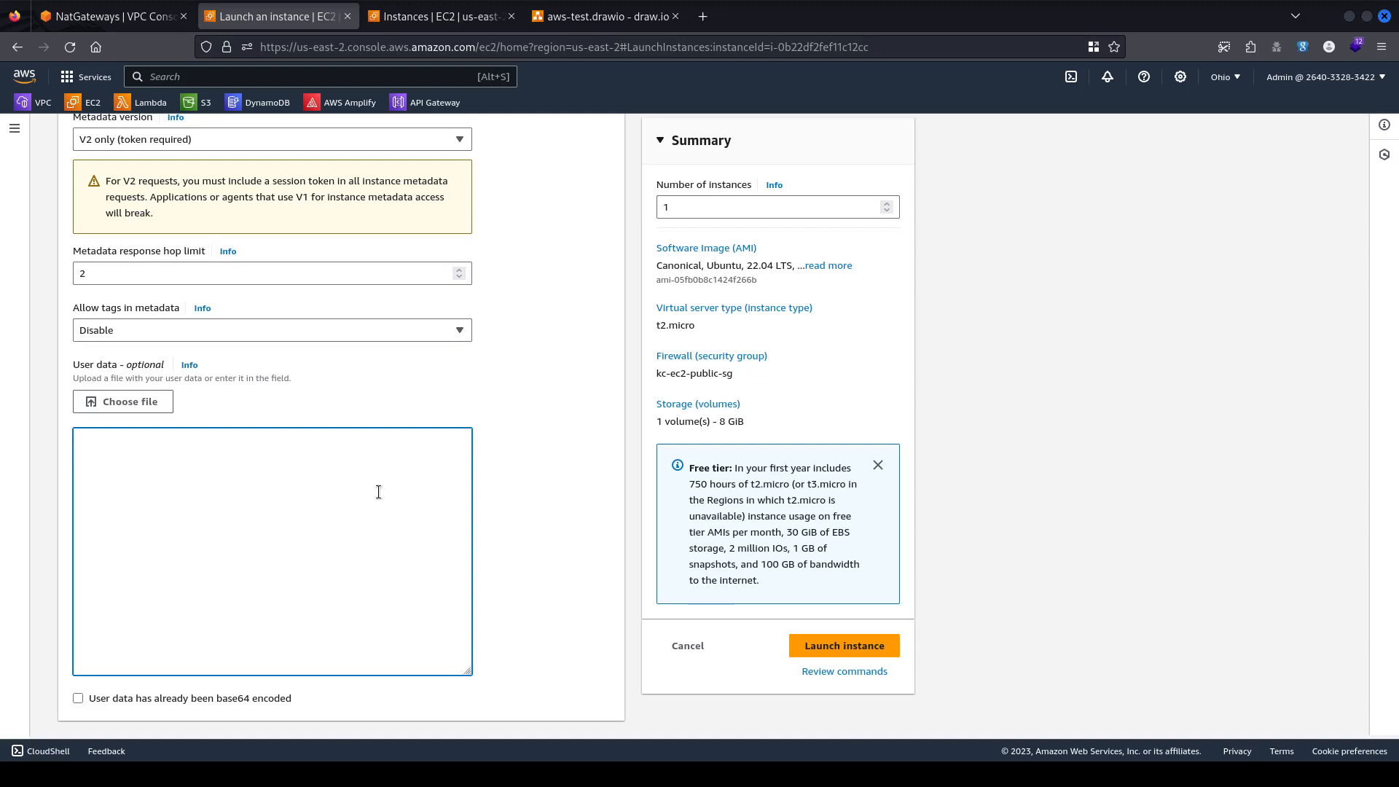
pyautogui.scroll(1, 1058, 199)
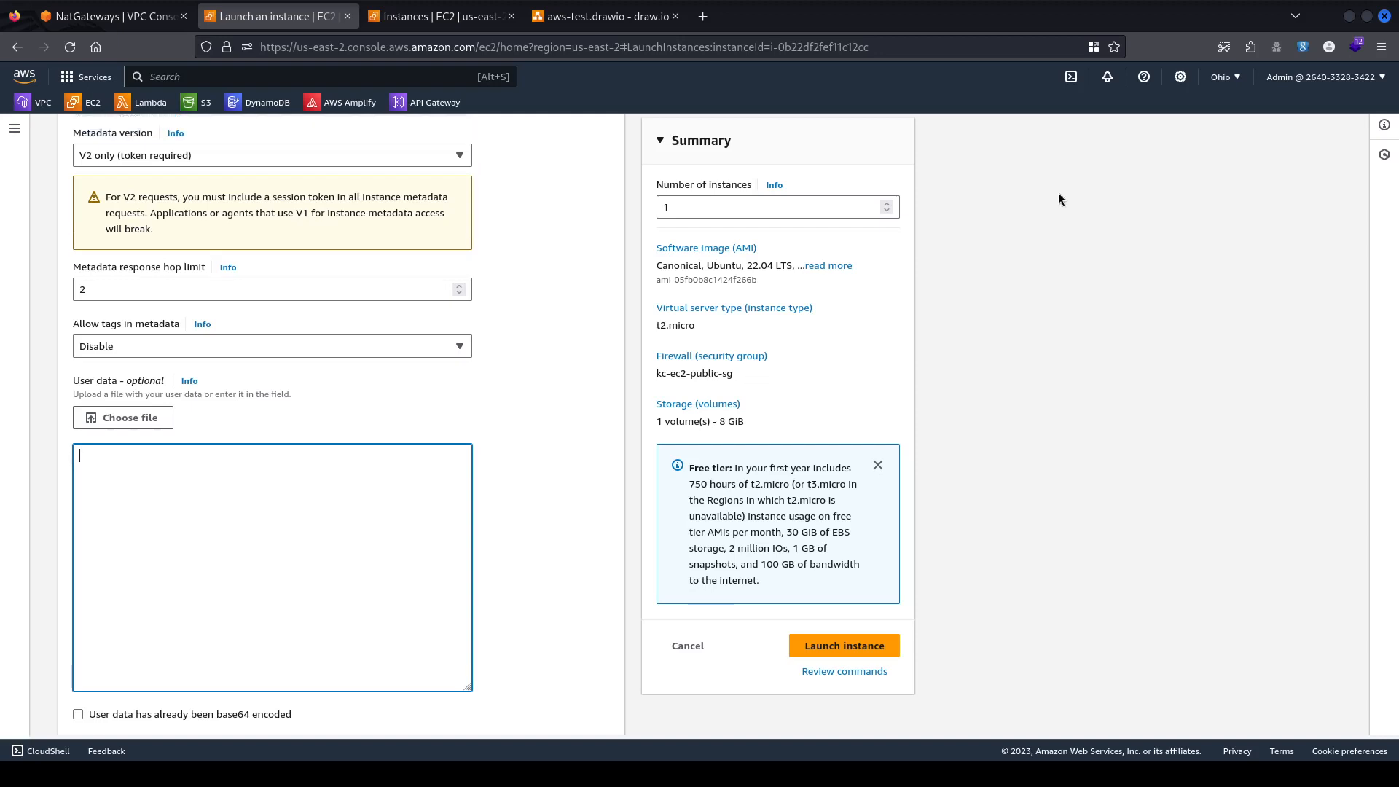
# Open webhook.site in a new browser tab and show its unique URL overview.
pyautogui.hotkey('ctrl', 't')
pyautogui.write('webhook.site')
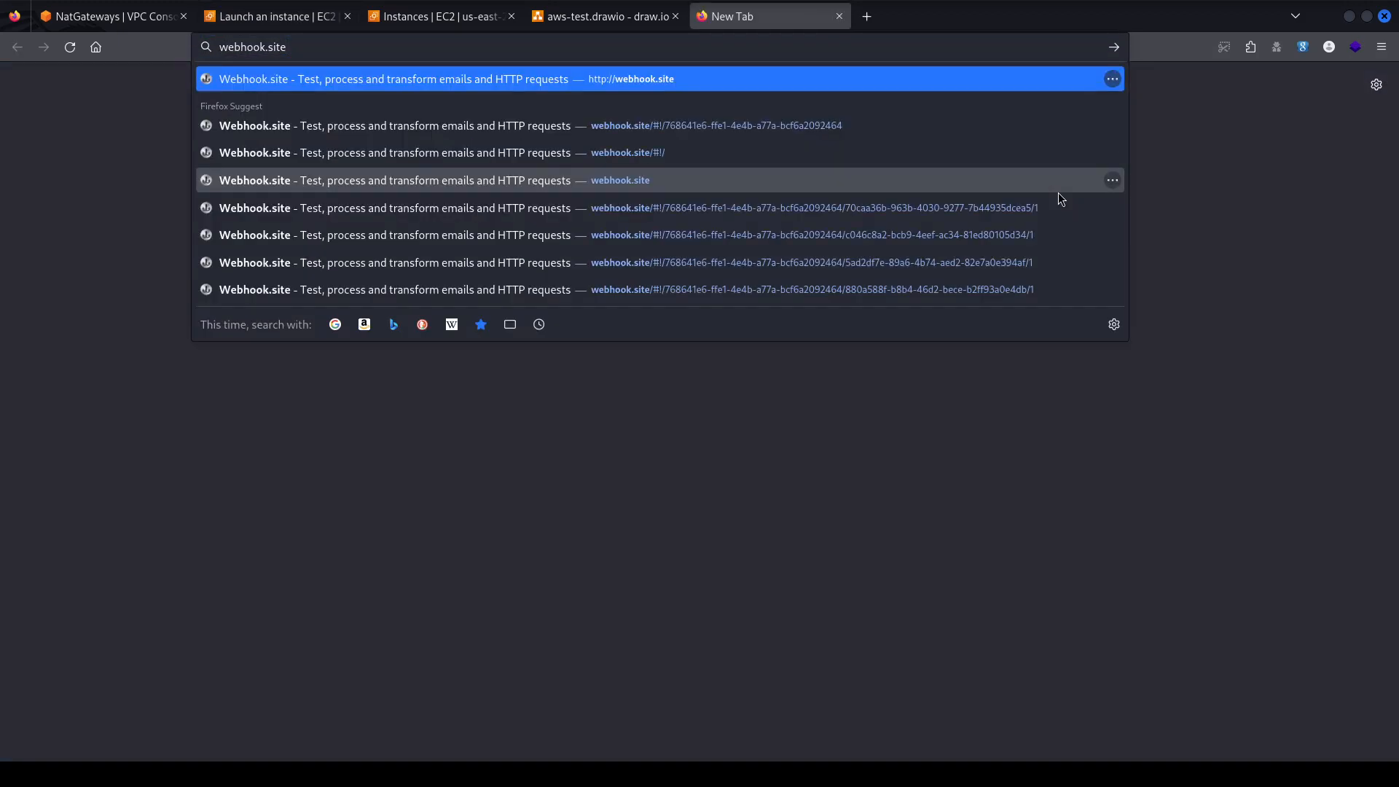
pyautogui.press('Return')
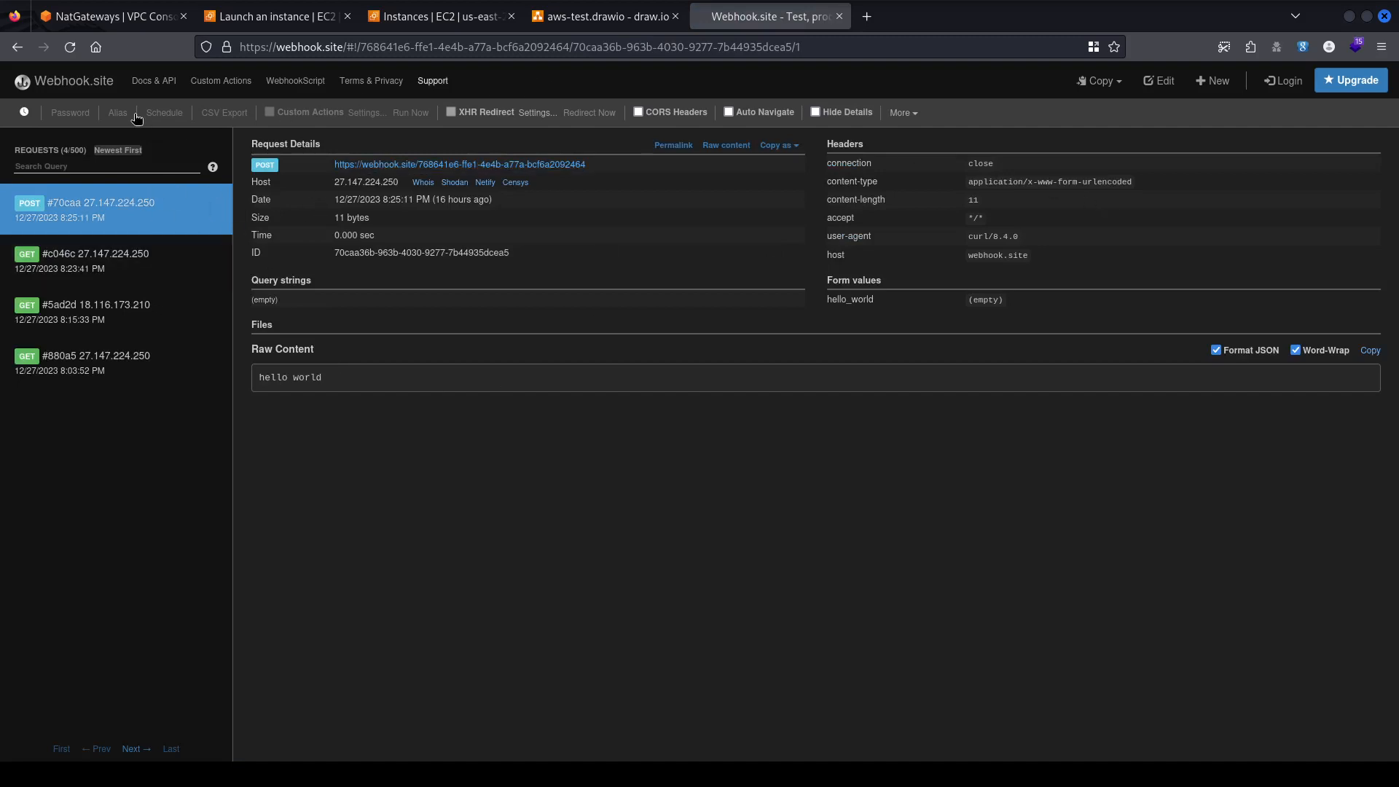
pyautogui.click(64, 79)
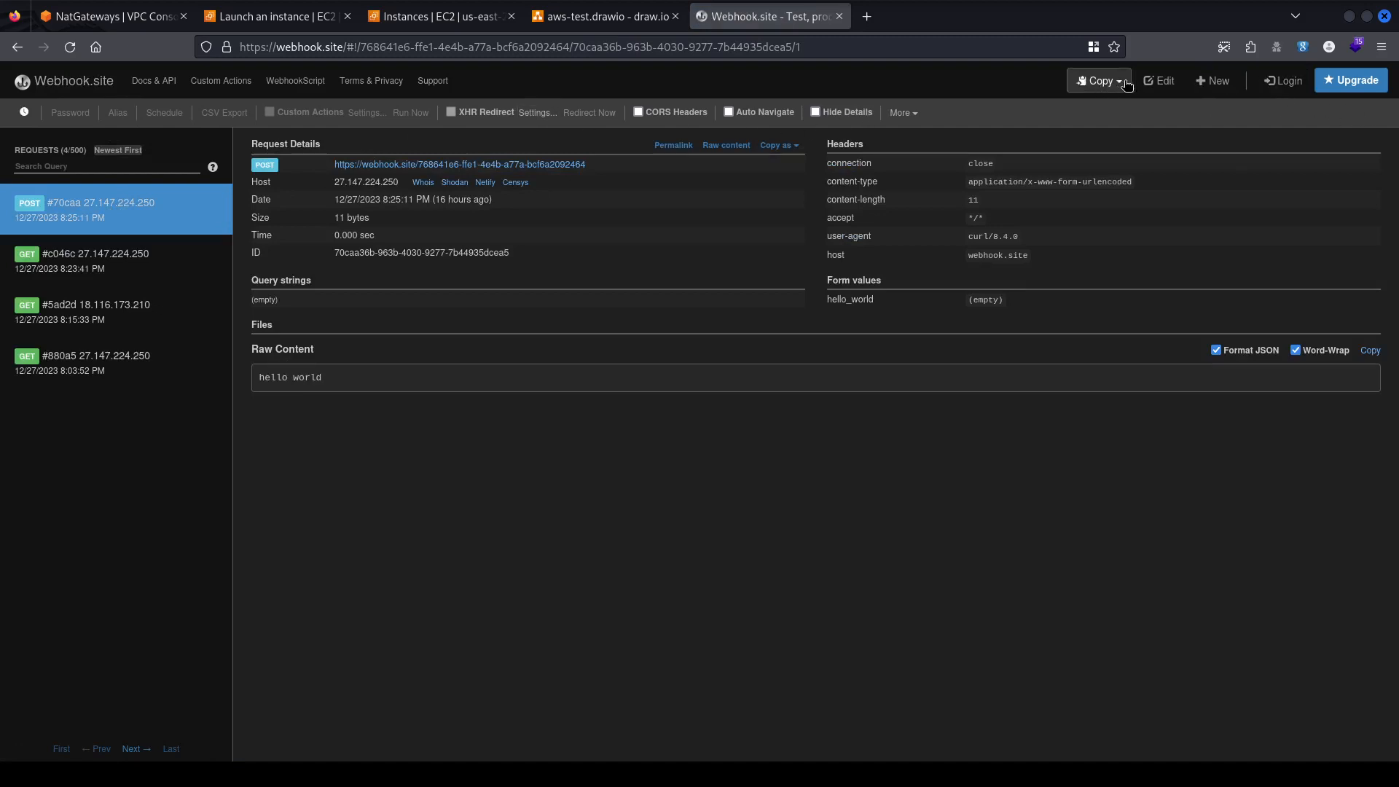
# Create a fresh webhook URL and copy it to the clipboard.
pyautogui.click(1212, 80)
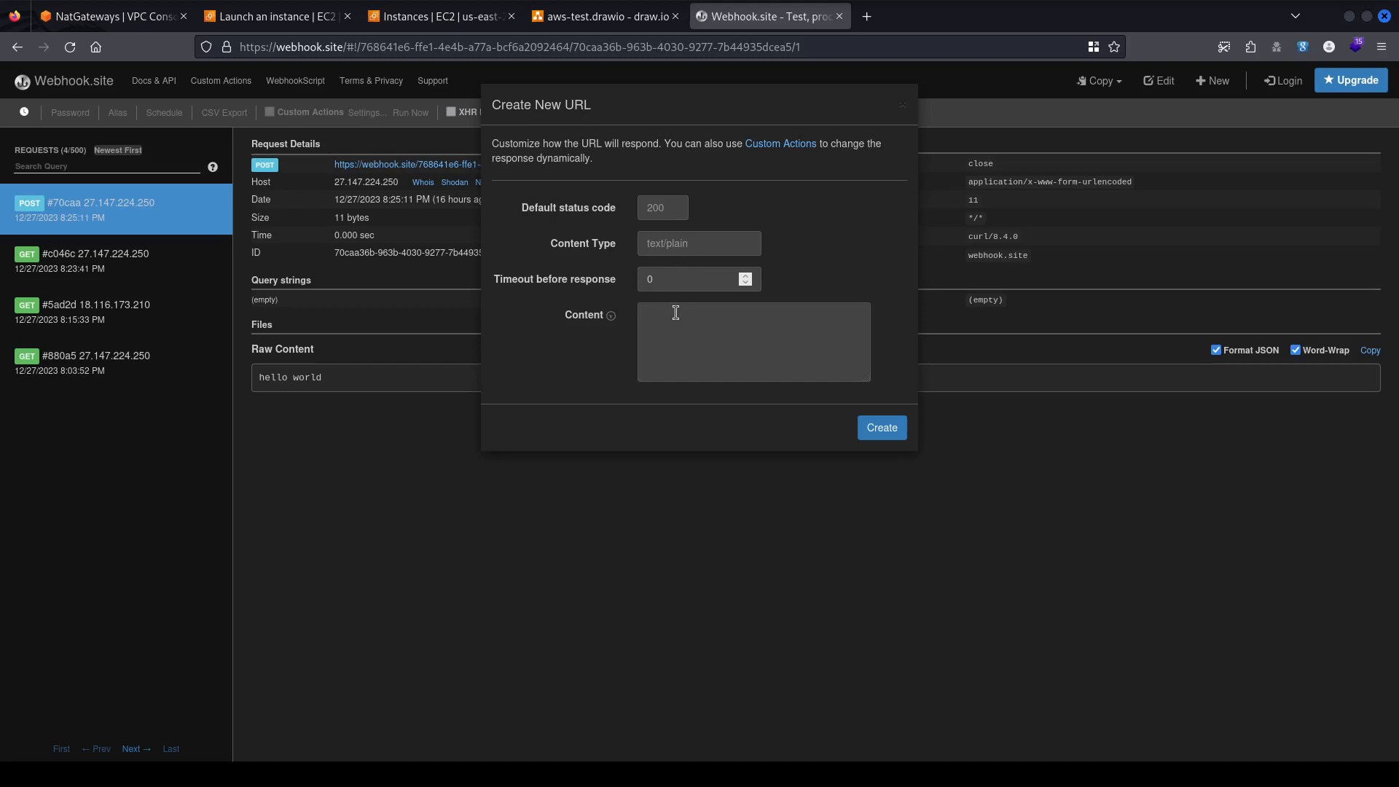
pyautogui.click(667, 346)
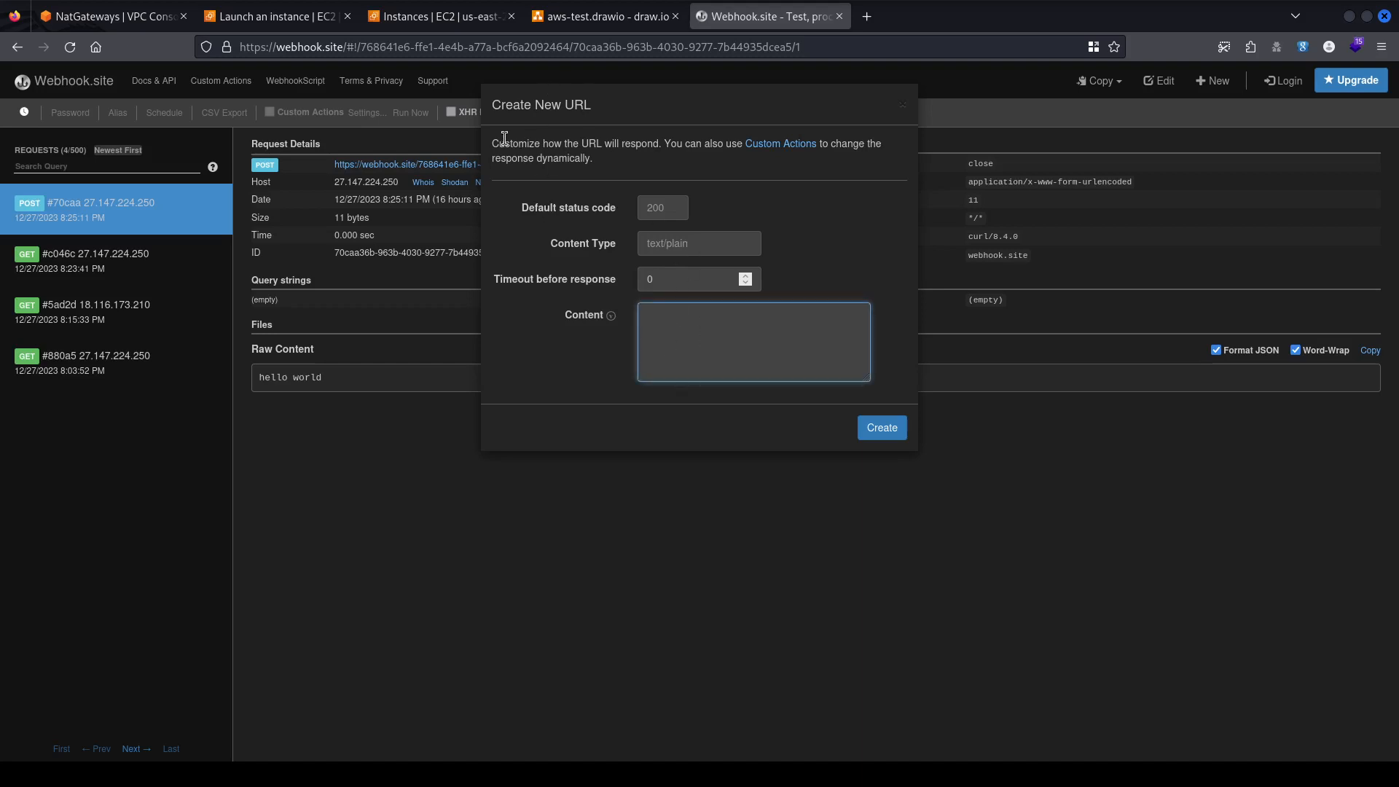
pyautogui.moveTo(501, 143); pyautogui.dragTo(742, 144)
pyautogui.click(567, 437)
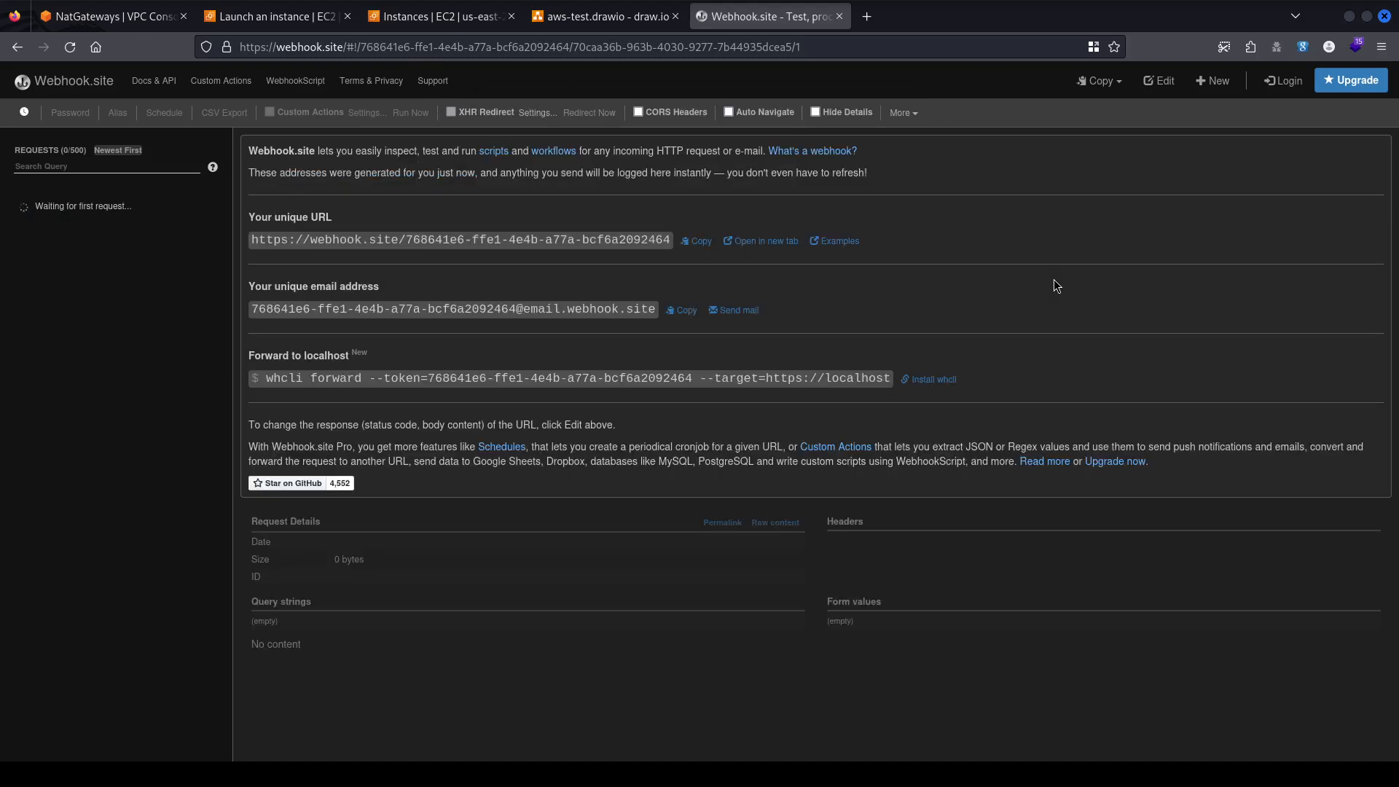
pyautogui.click(702, 243)
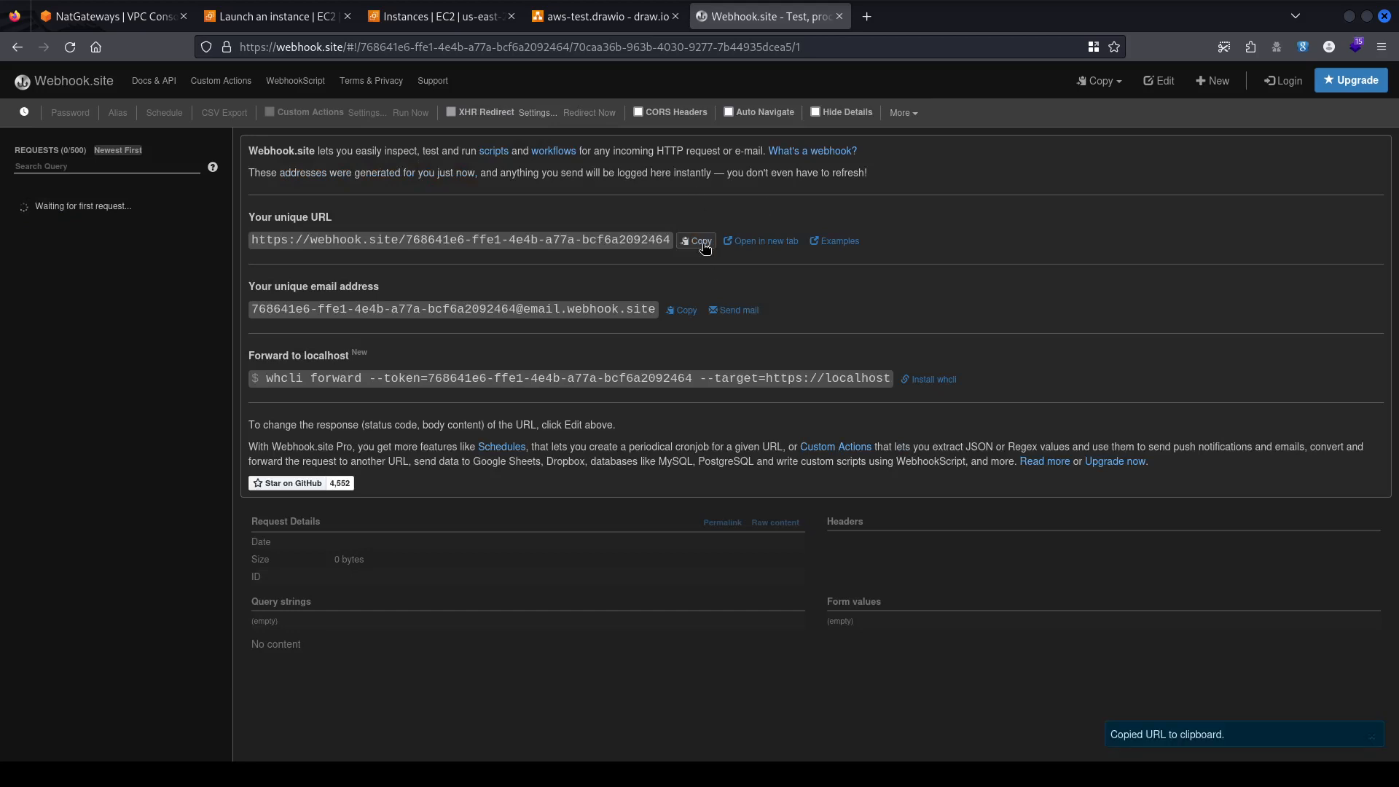
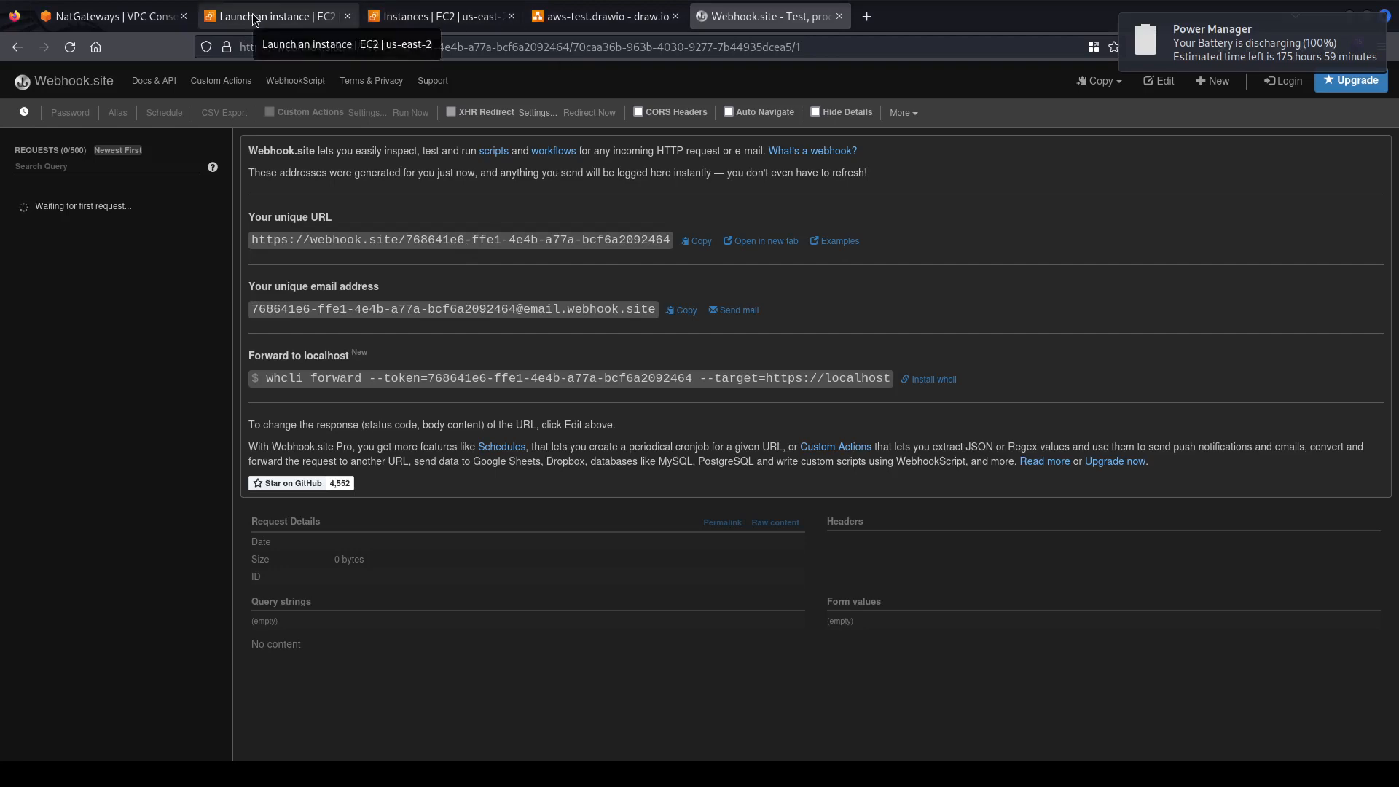
# Back on the Launch an instance form, paste the bash user-data script into User data.
pyautogui.click(137, 22)
pyautogui.click(270, 18)
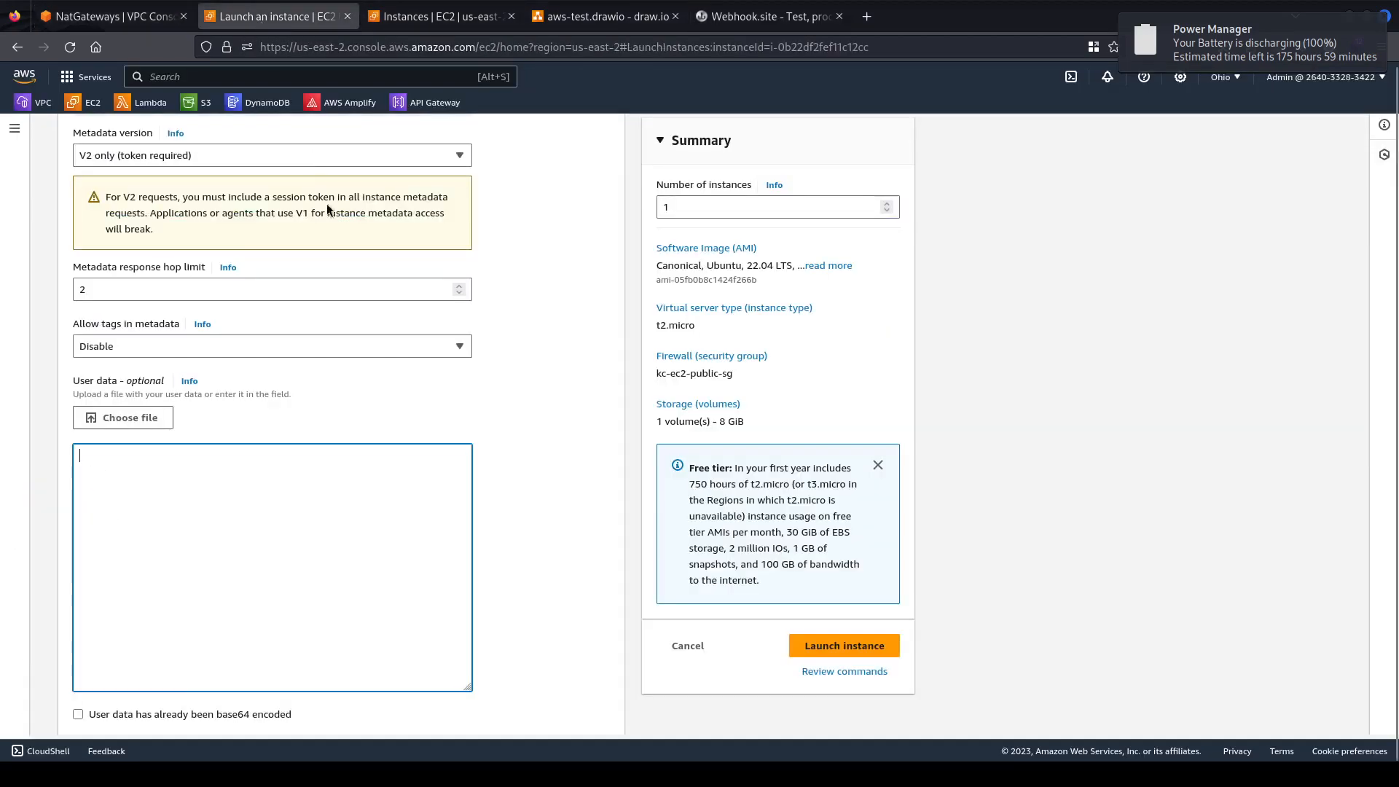
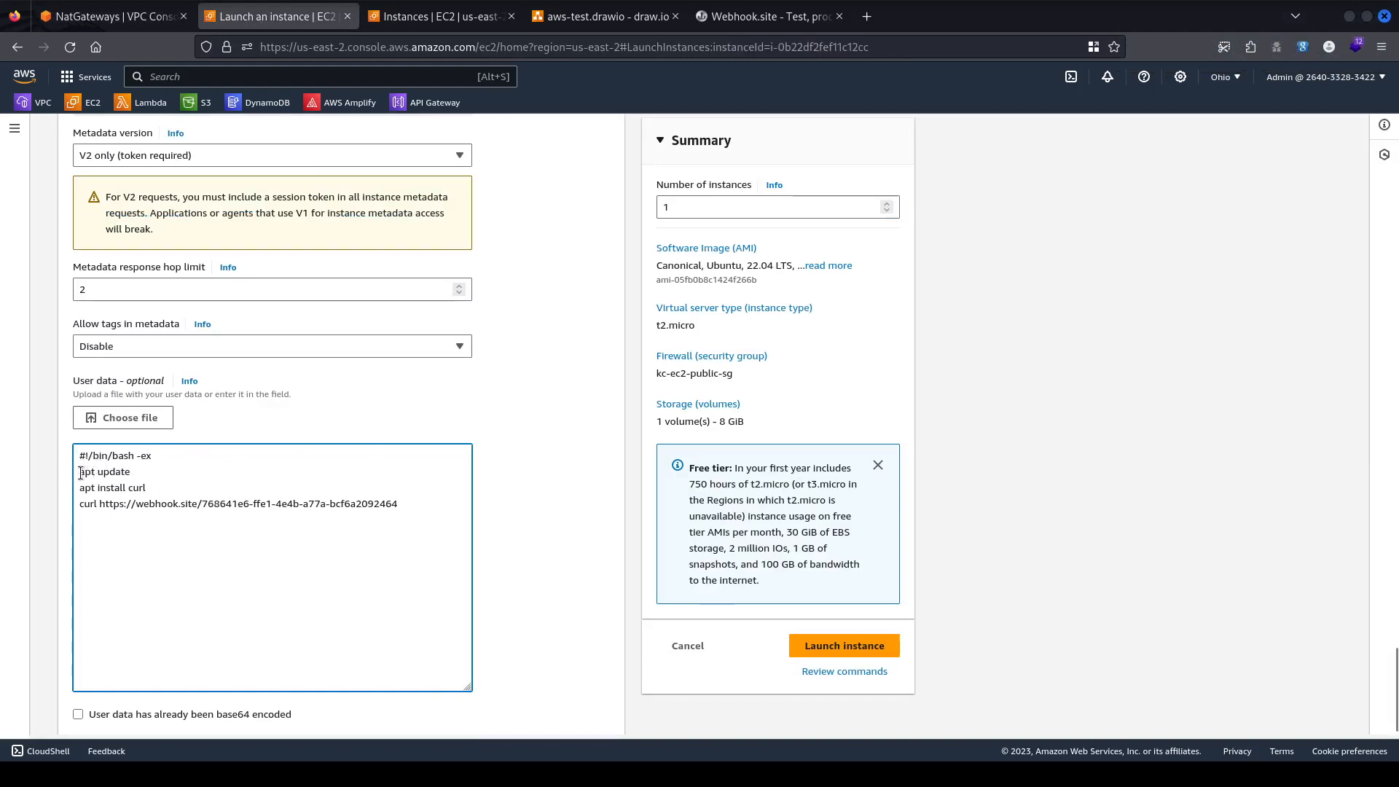
# Highlight the apt update, apt install curl and webhook curl lines, ending at the curl line's end.
pyautogui.moveTo(80, 473); pyautogui.dragTo(136, 472)
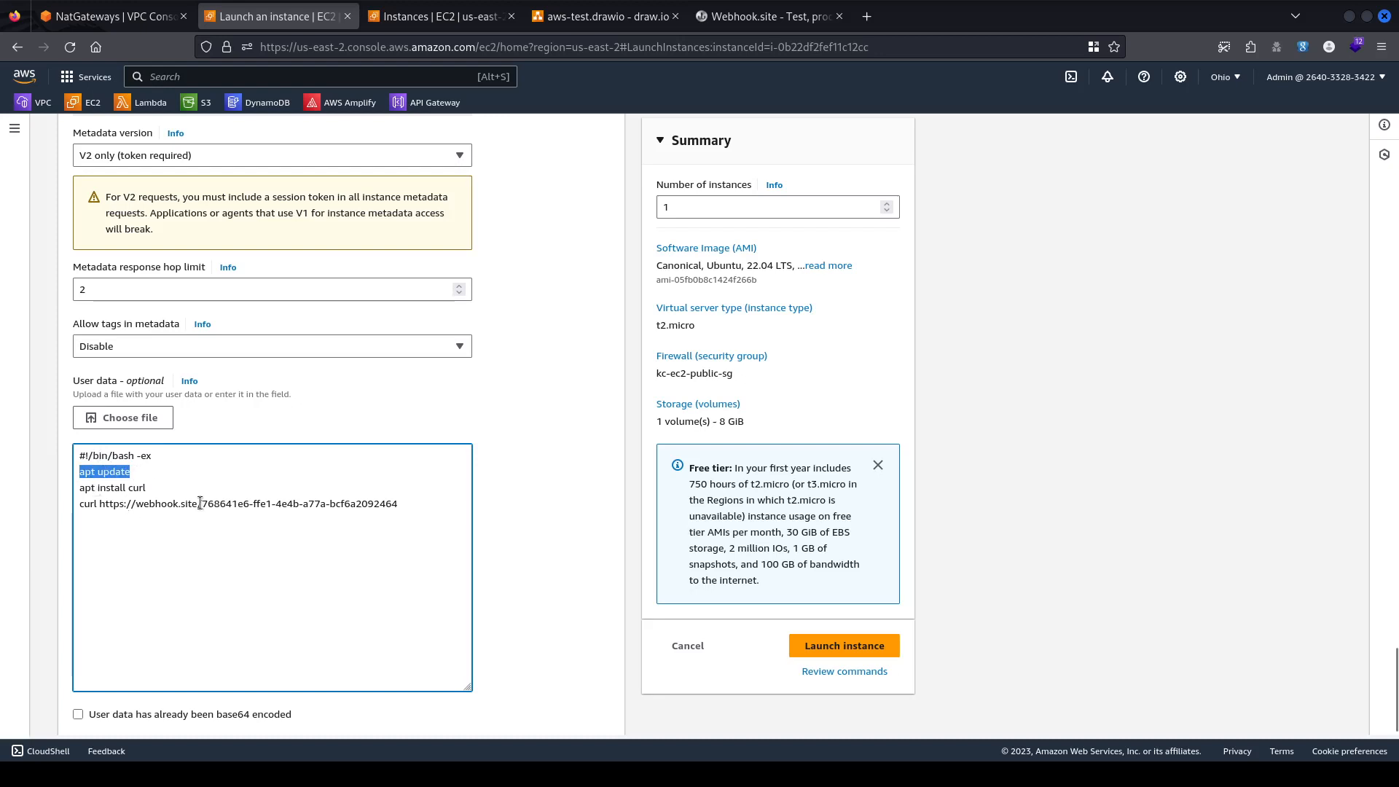
pyautogui.moveTo(149, 487); pyautogui.dragTo(59, 486)
pyautogui.click(155, 497)
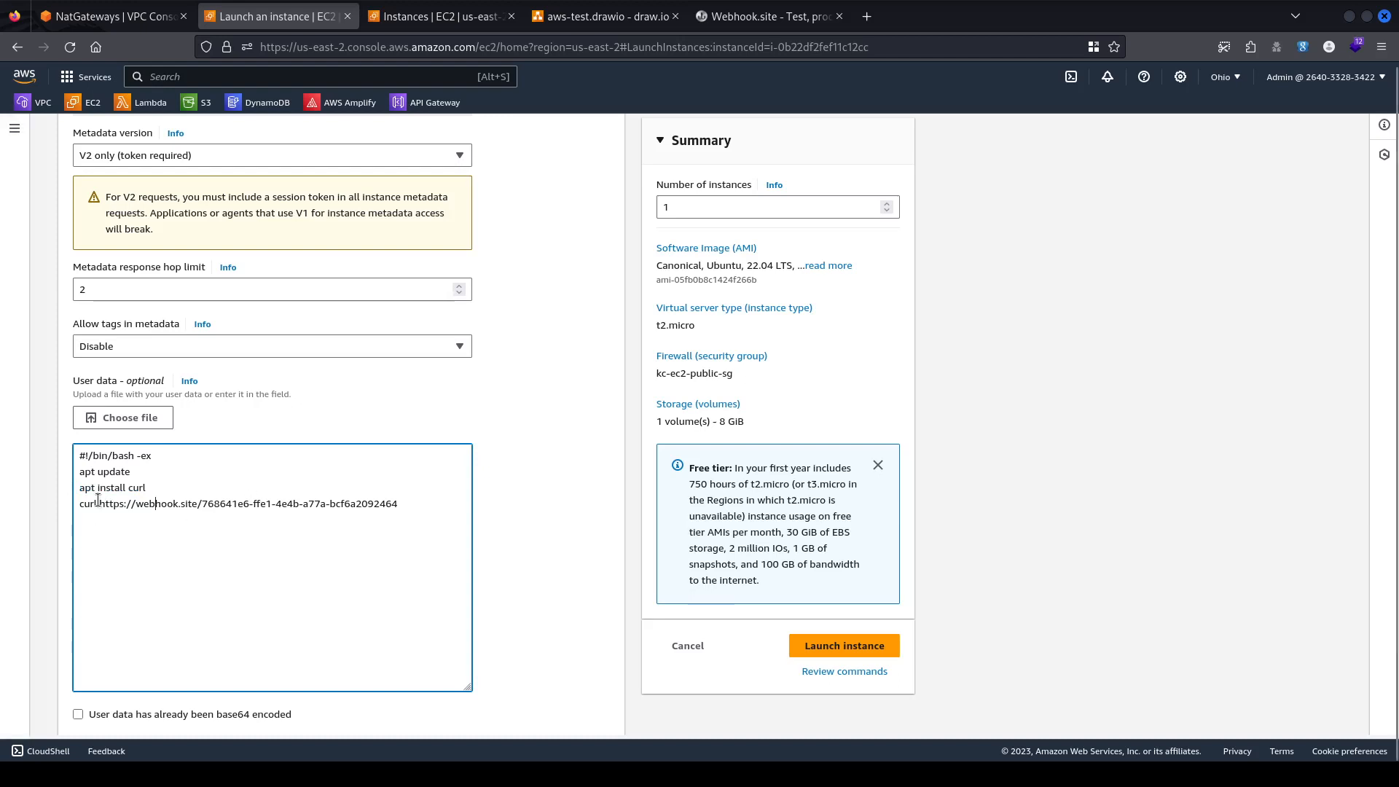
pyautogui.moveTo(82, 503); pyautogui.dragTo(399, 505)
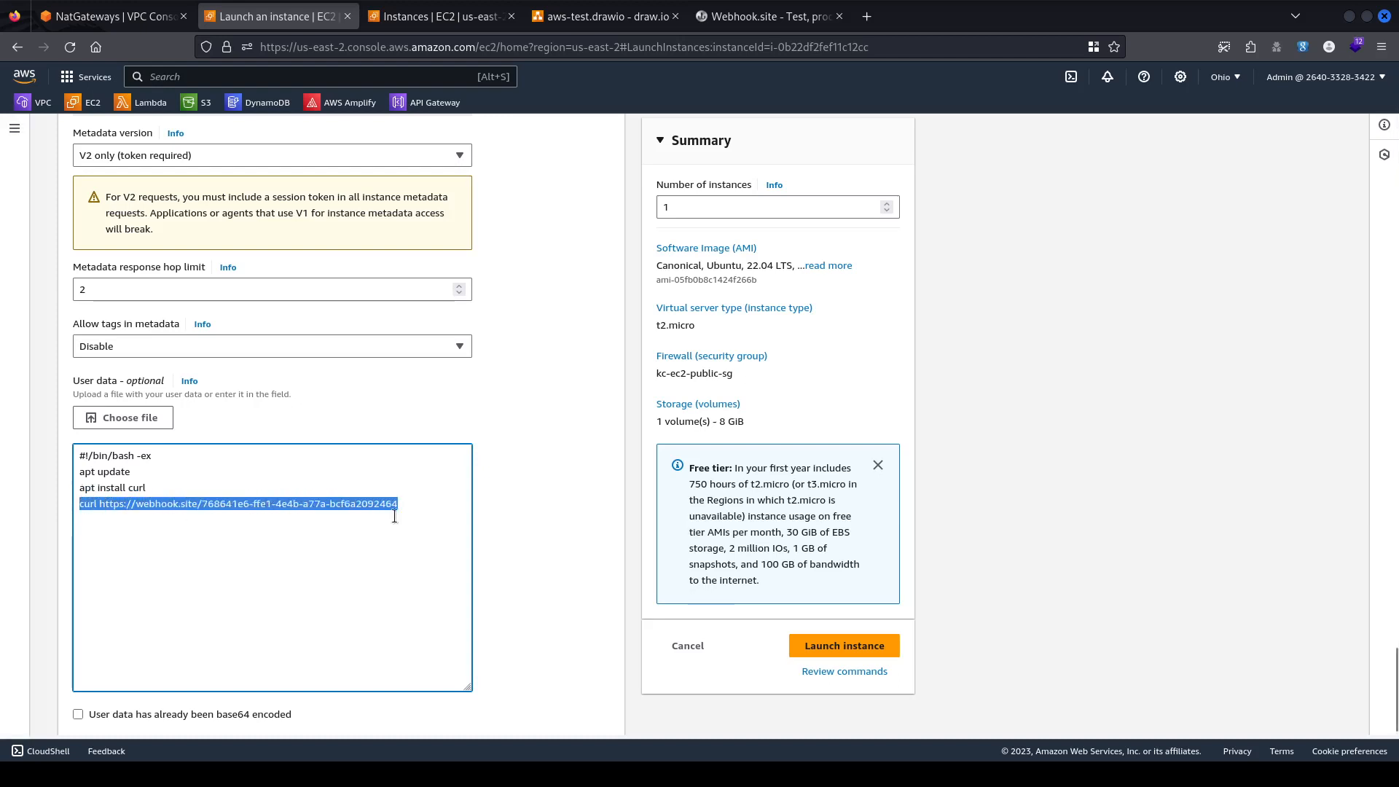
pyautogui.click(238, 550)
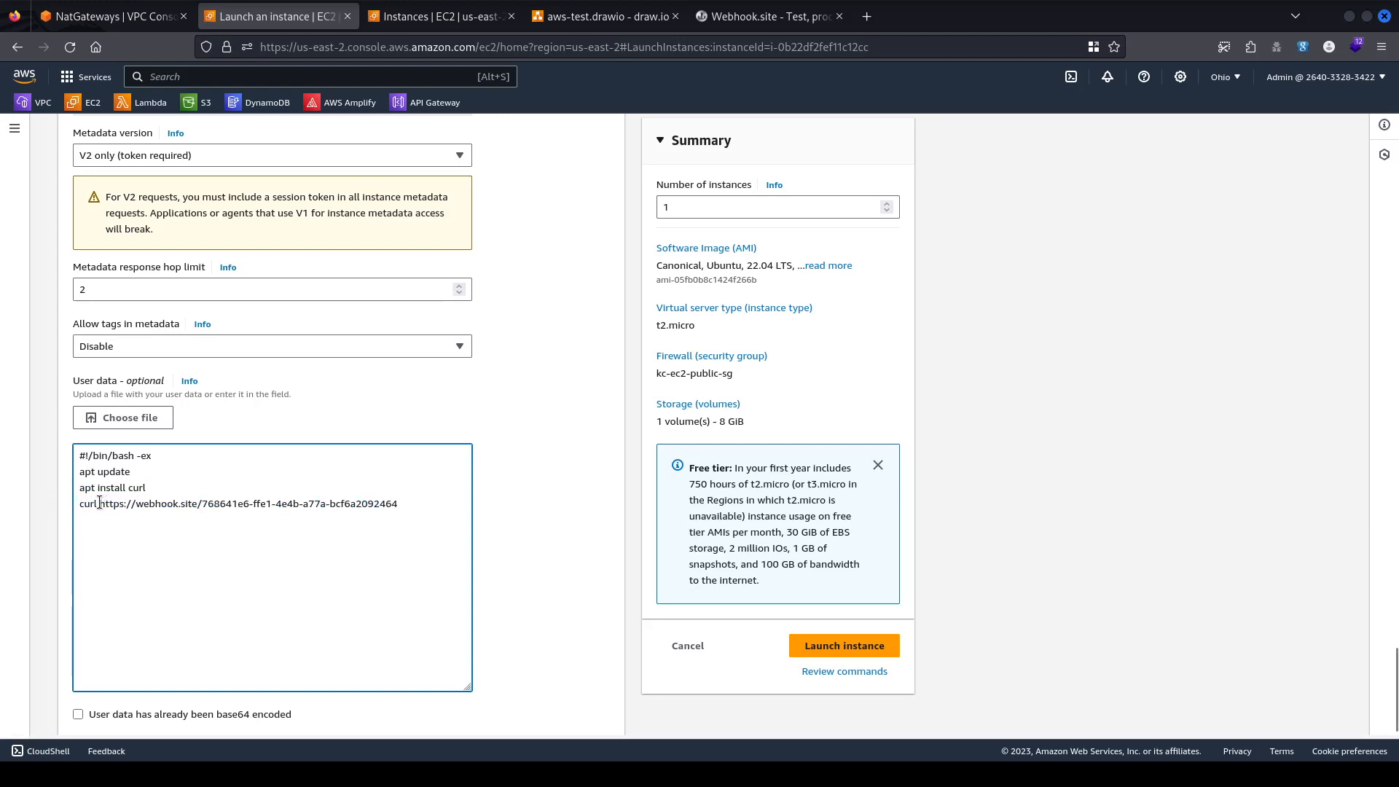
pyautogui.moveTo(84, 504); pyautogui.dragTo(365, 520)
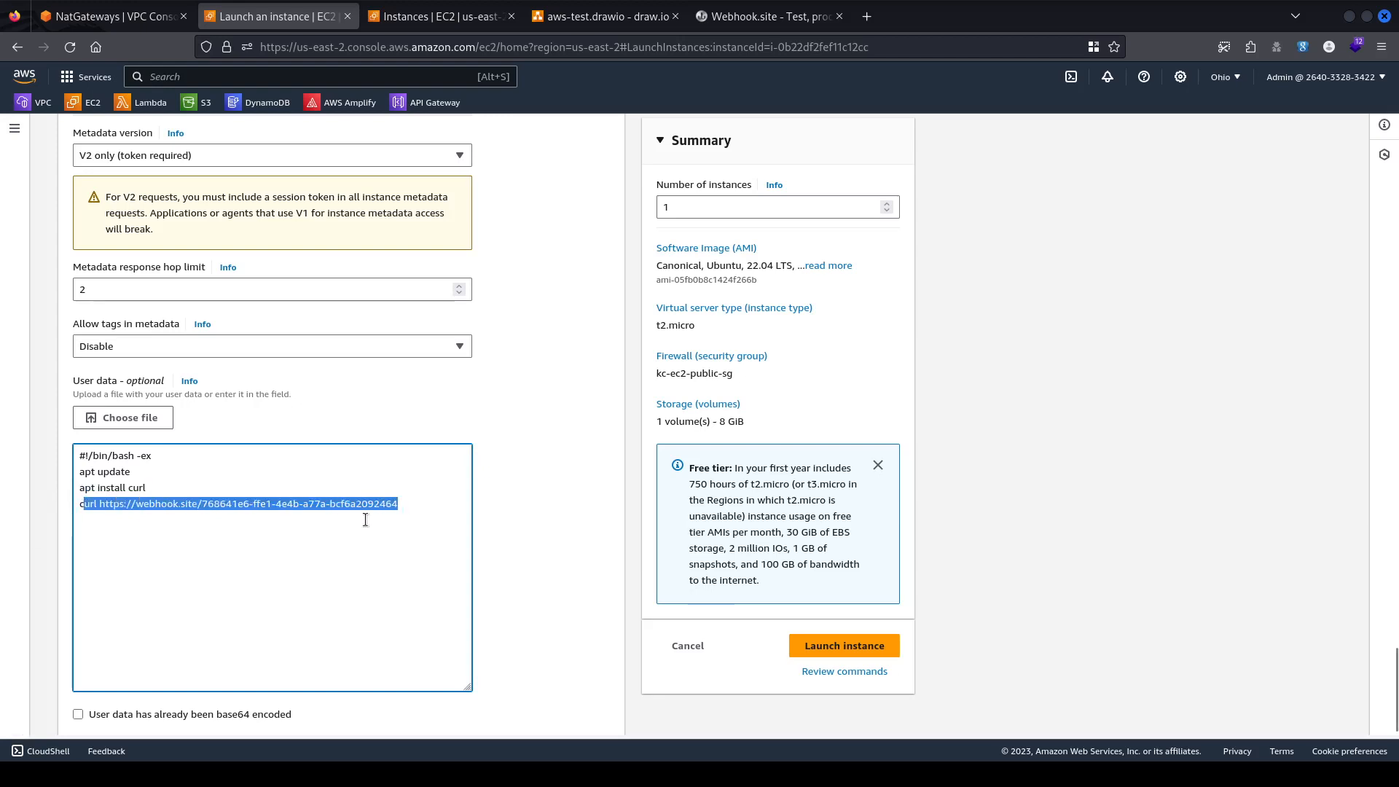
pyautogui.click(365, 520)
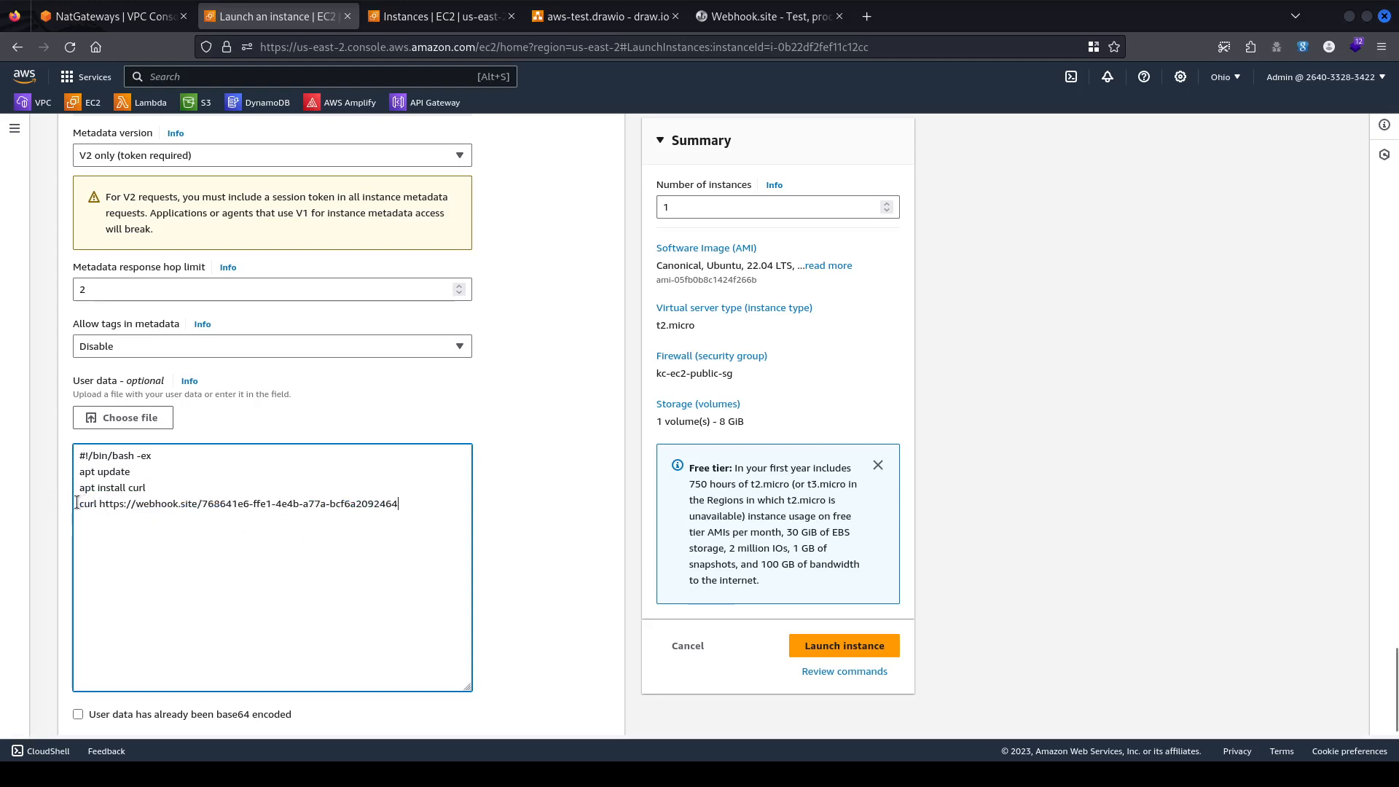
pyautogui.moveTo(77, 503); pyautogui.dragTo(426, 520)
pyautogui.click(420, 503)
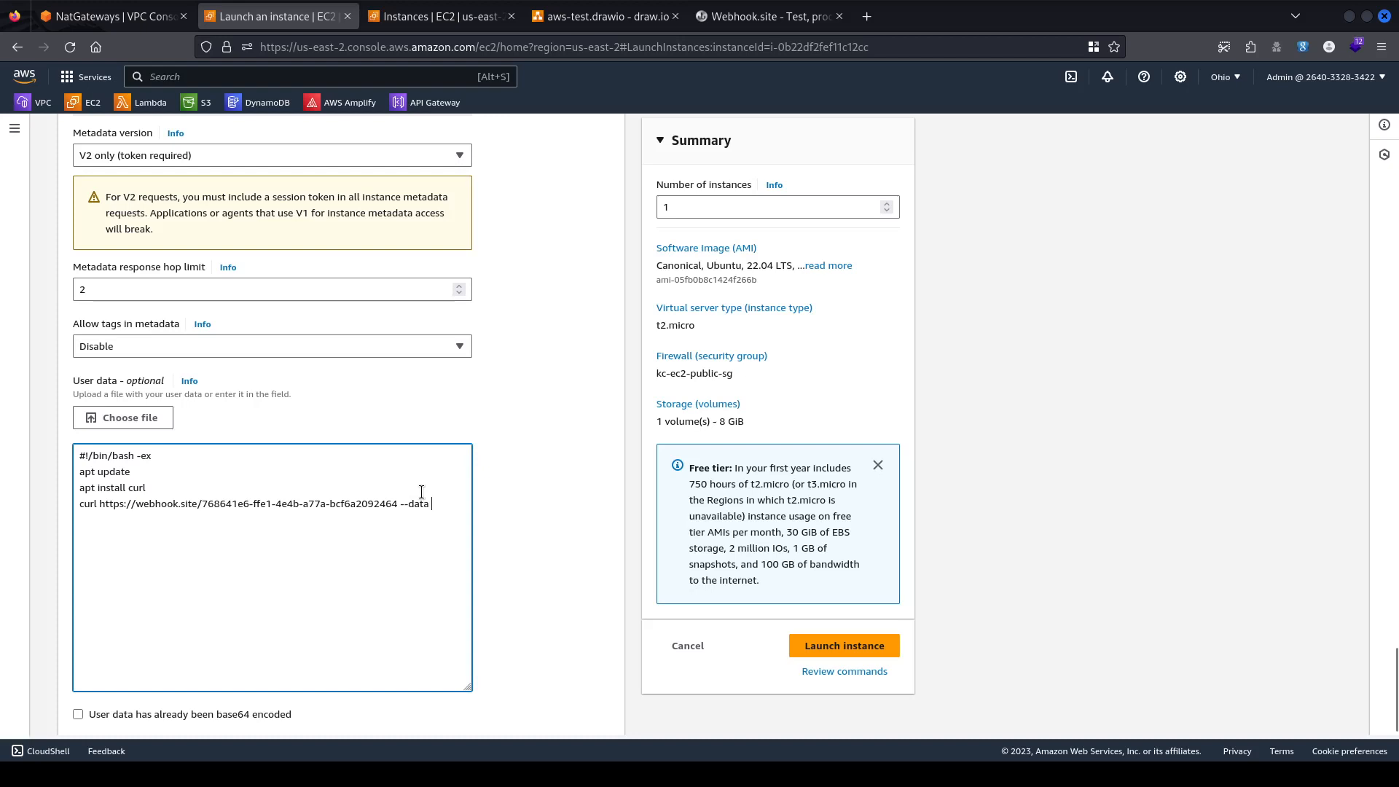
# Append --data "hello from ec2" to the curl line and check the webhook.site page.
pyautogui.write('--data "hello from ec2')
pyautogui.scroll(-1, 384, 583)
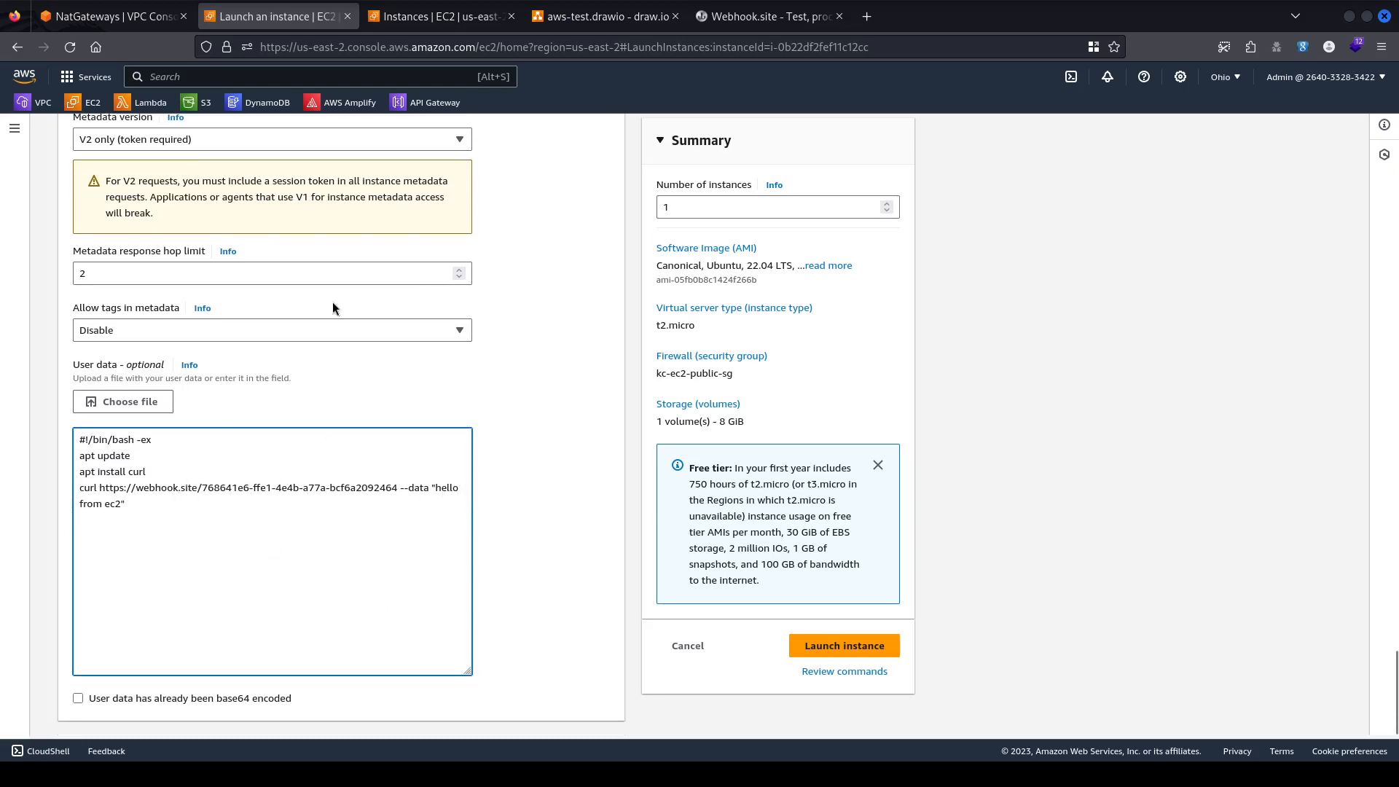
pyautogui.scroll(15, 548, 387)
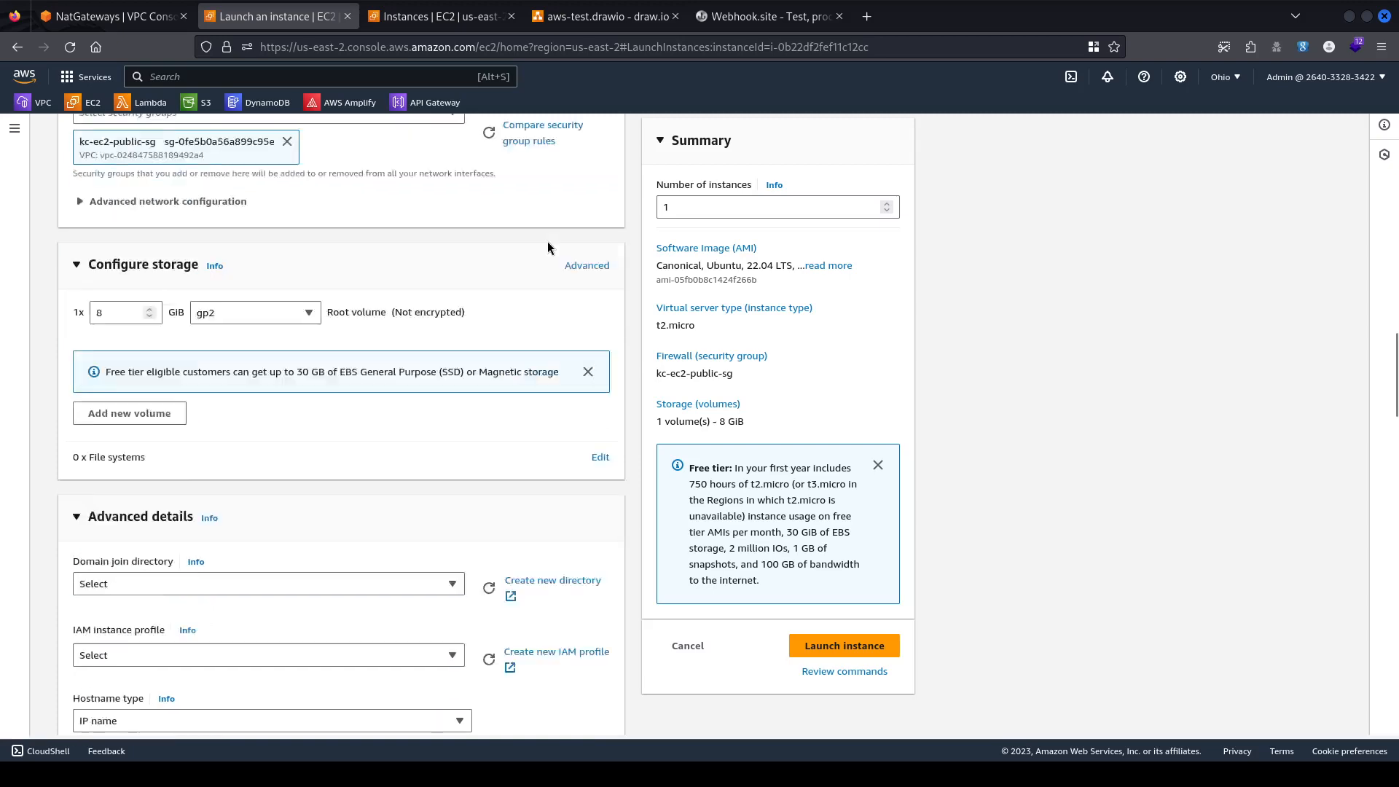
pyautogui.scroll(8, 548, 248)
pyautogui.scroll(-20, 548, 248)
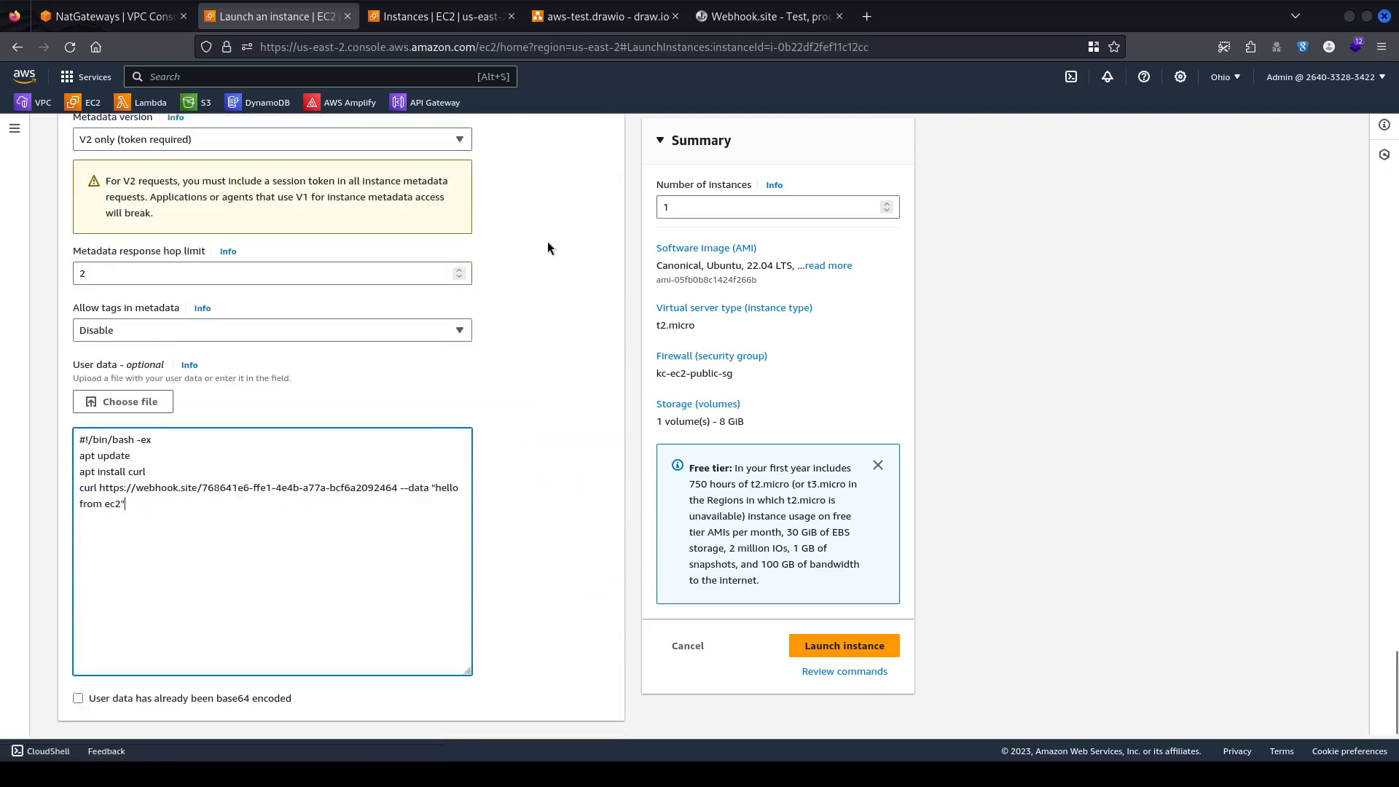
pyautogui.hotkey('ctrl', 'a')
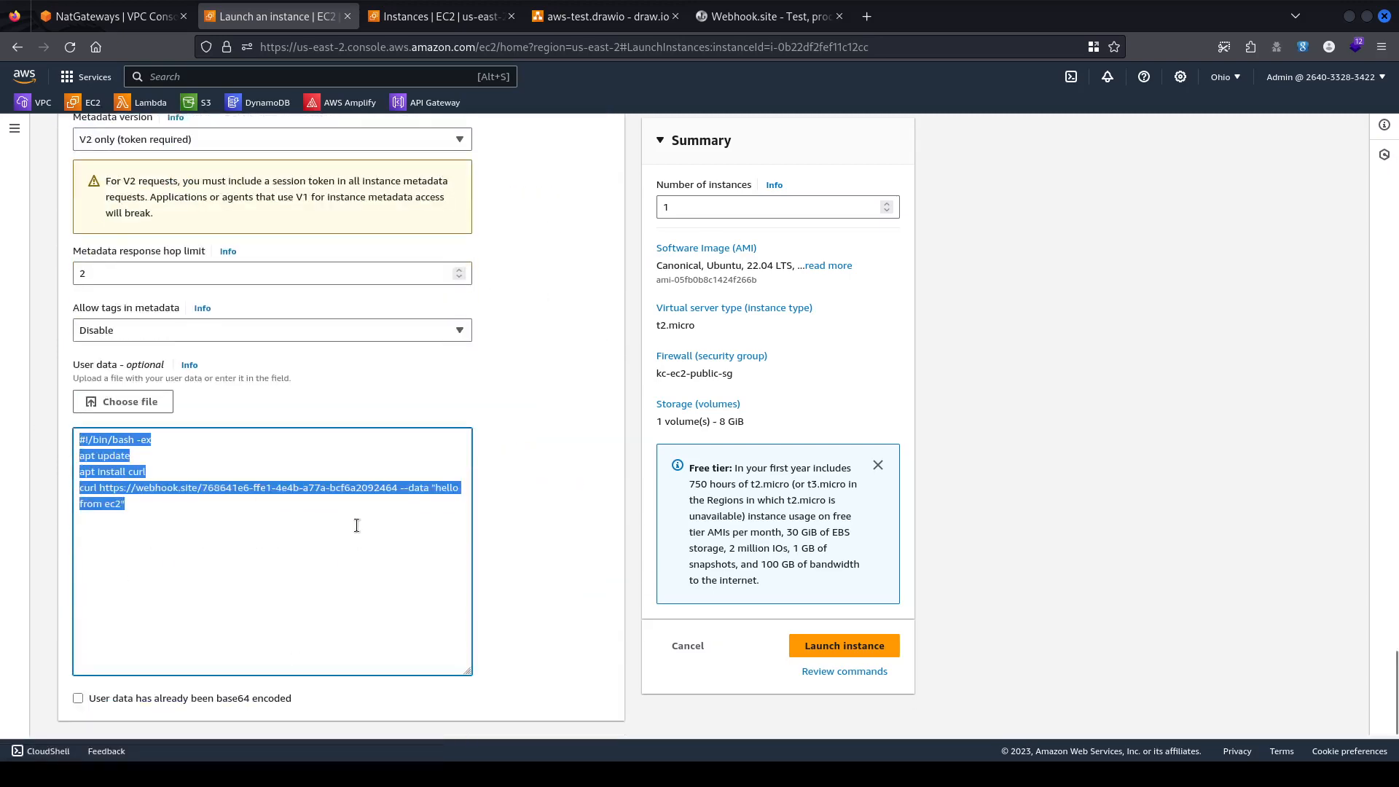
pyautogui.click(110, 488)
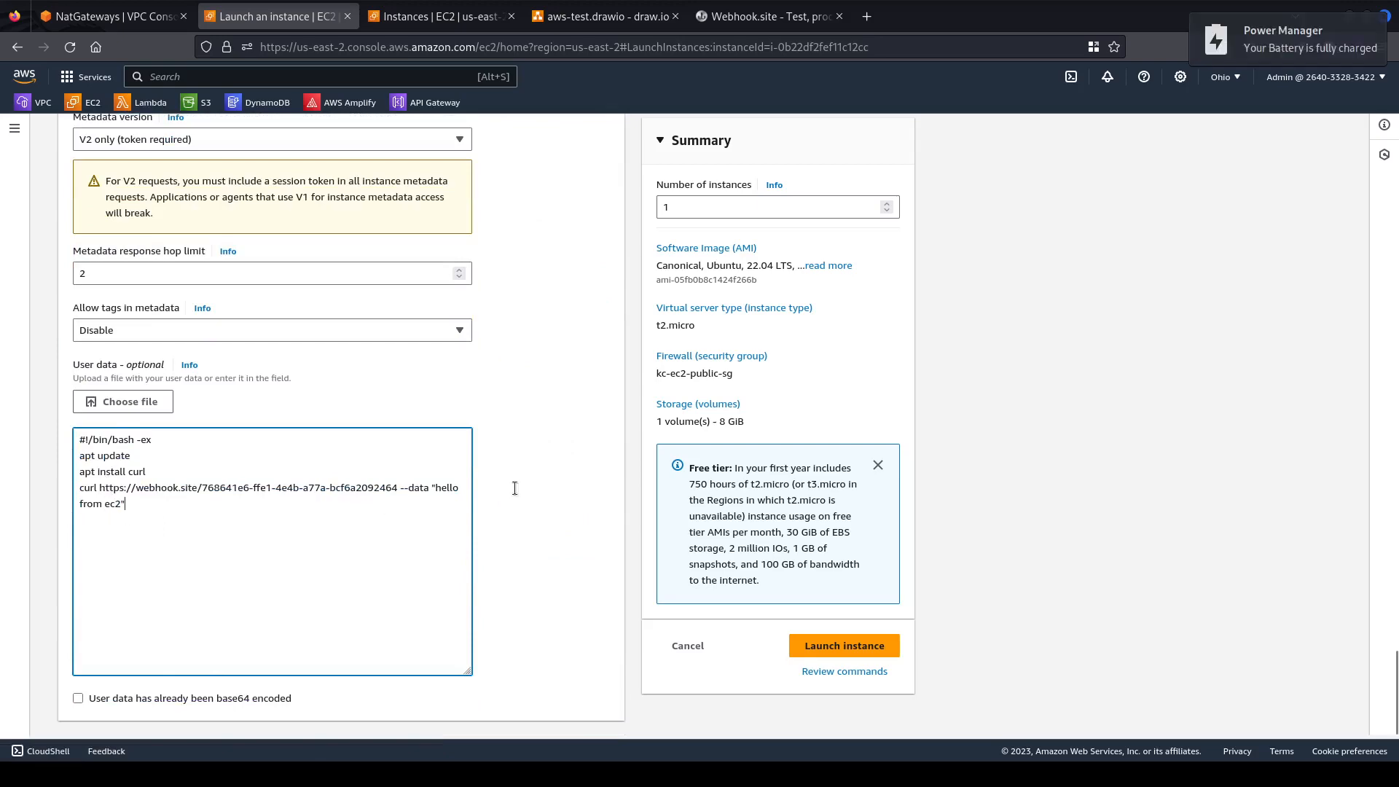
pyautogui.click(750, 13)
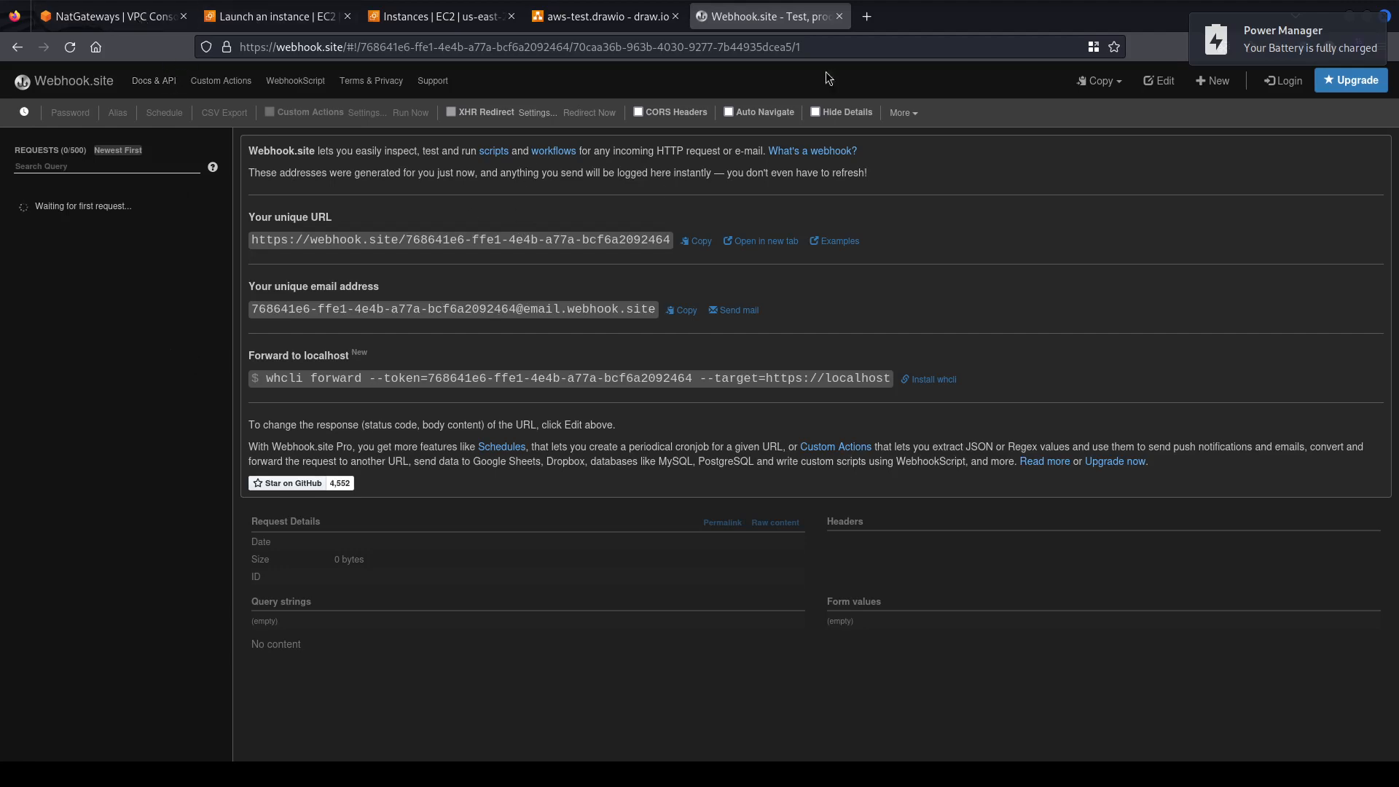
pyautogui.click(202, 22)
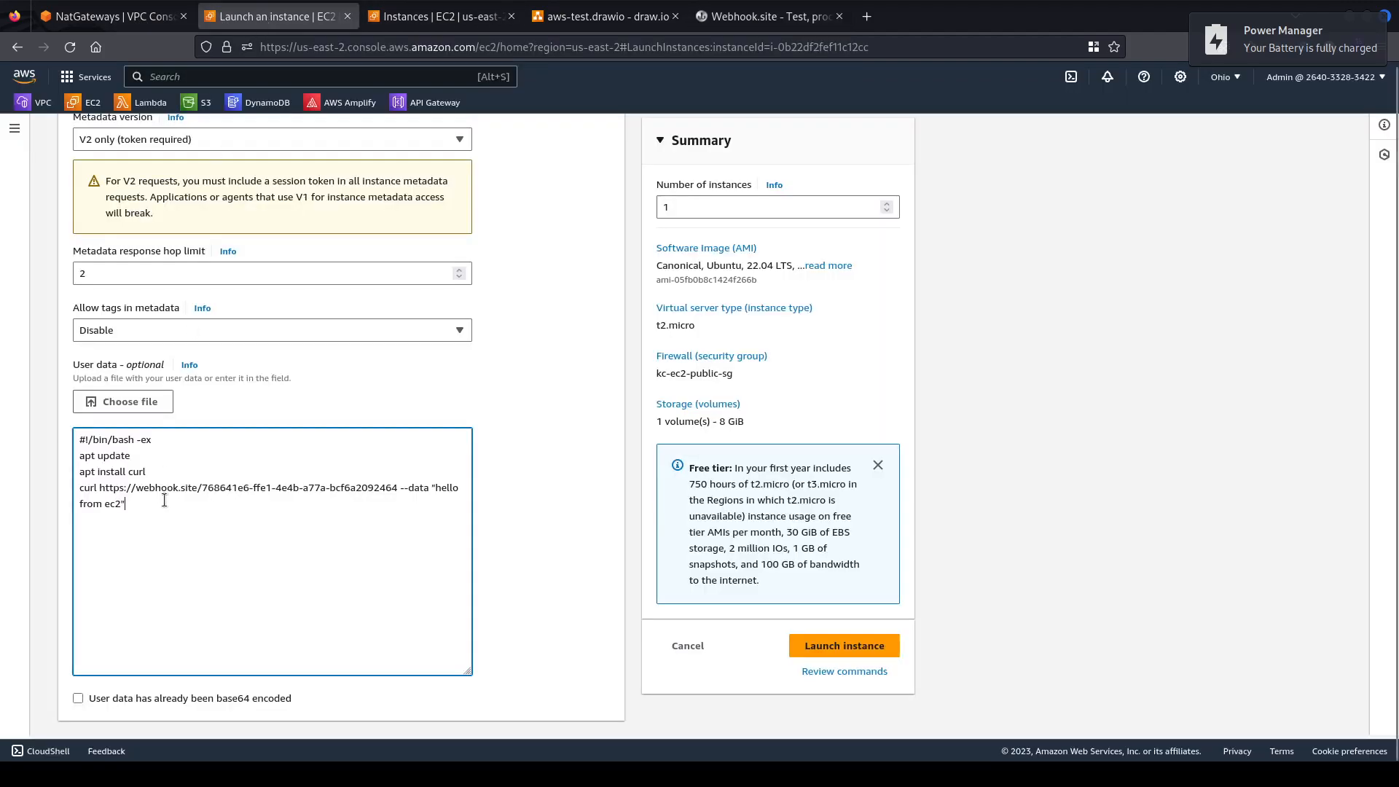
# Insert 'private ' before ec2 so curl posts "hello from private ec2".
pyautogui.moveTo(435, 491); pyautogui.dragTo(94, 492)
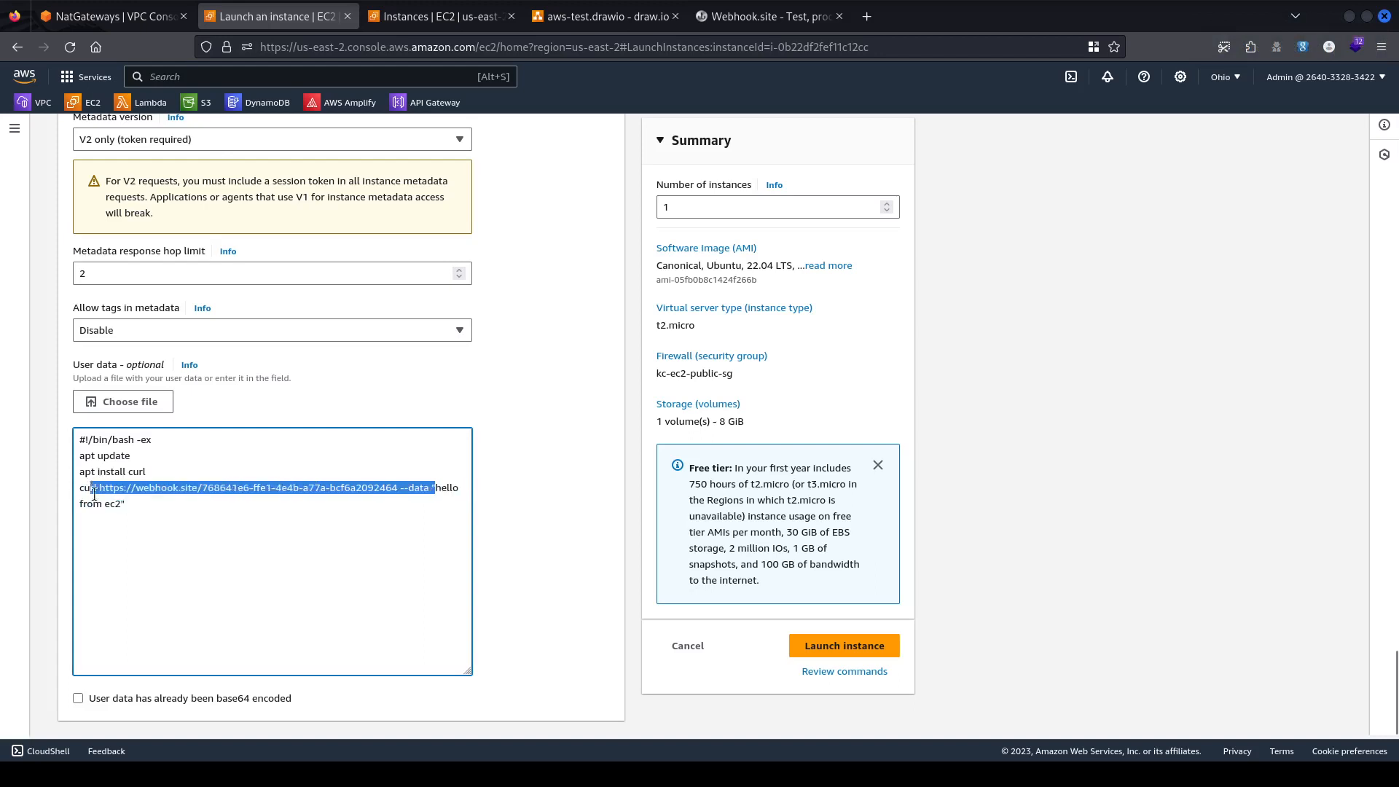
pyautogui.click(121, 514)
pyautogui.click(104, 507)
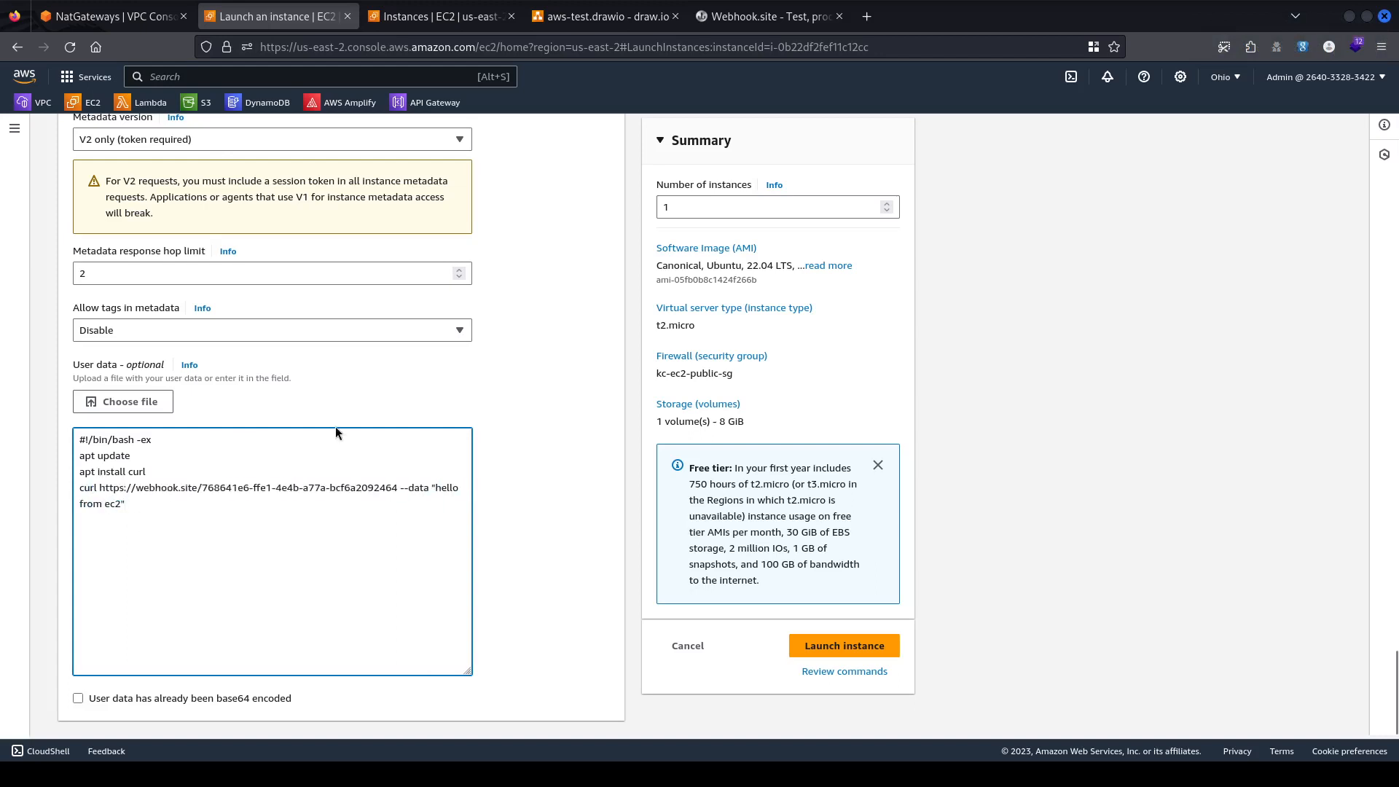
pyautogui.write('private')
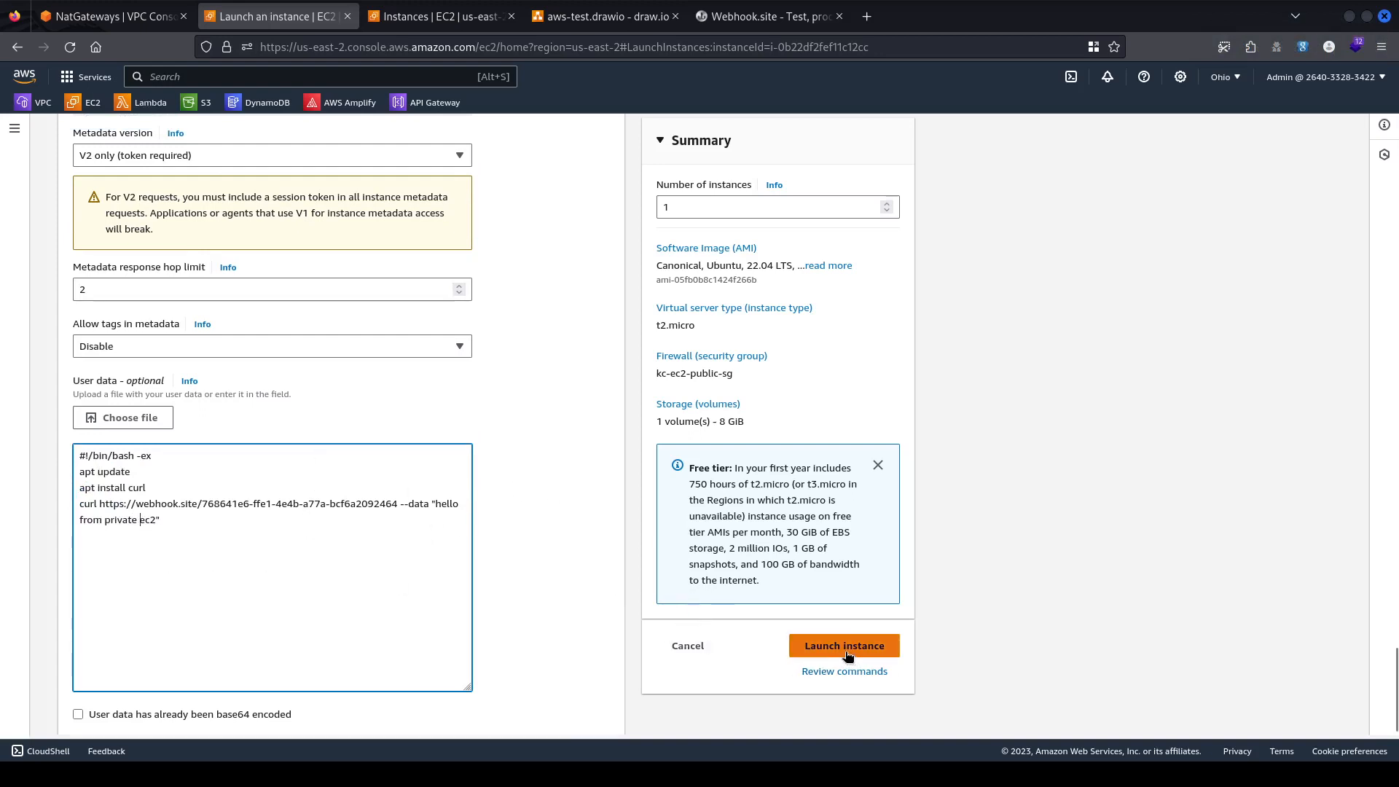
pyautogui.scroll(4, 361, 439)
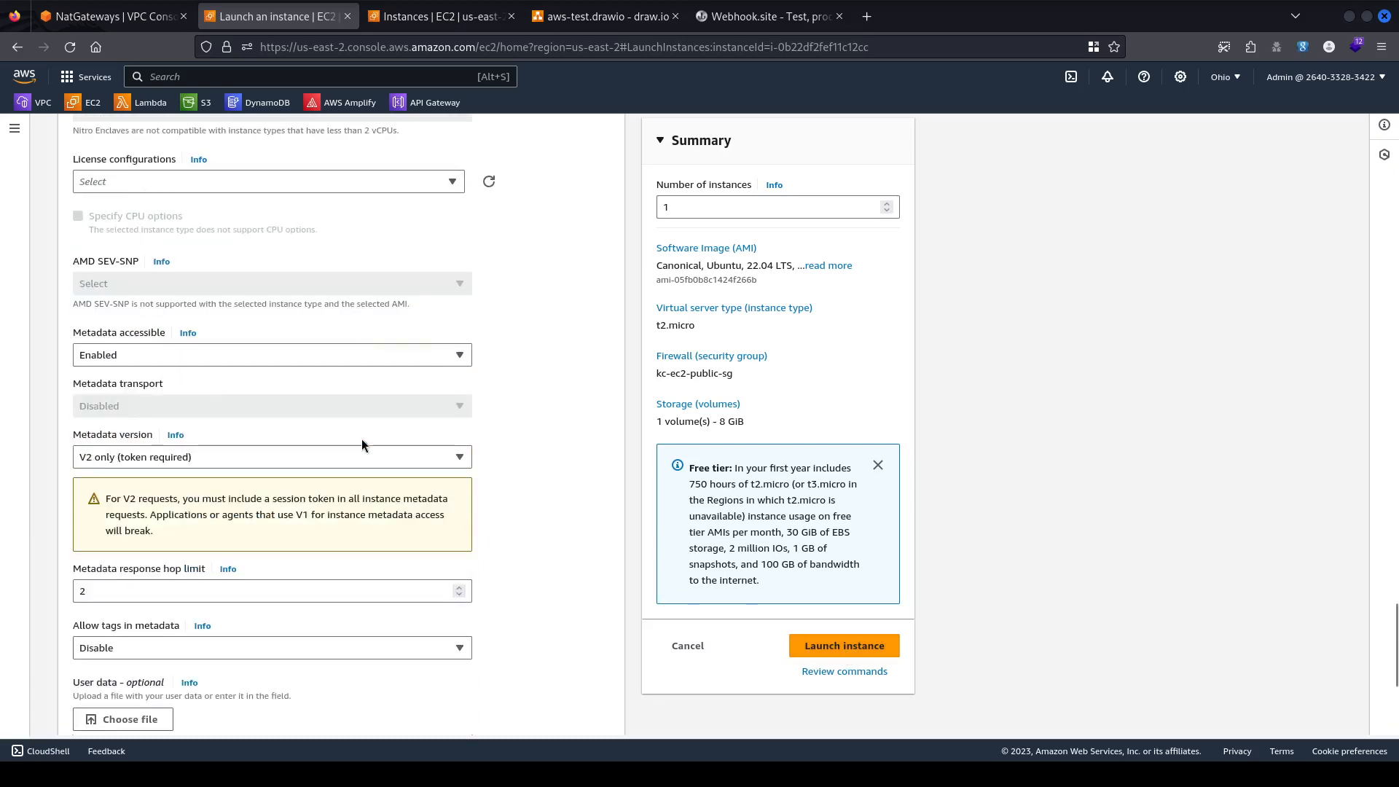
# Try launching the instance and, after the vCPU limit error, stop kc-public-ec2.
pyautogui.click(843, 645)
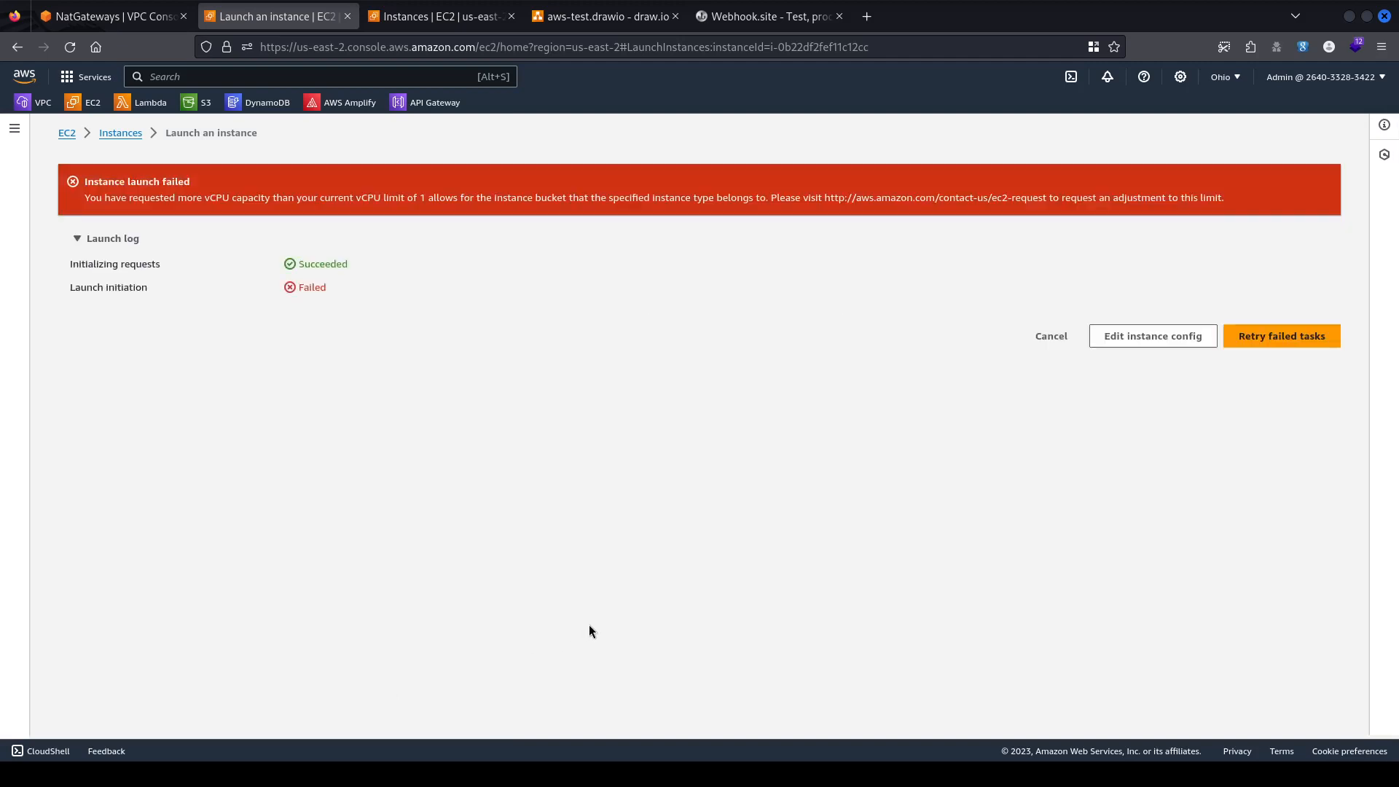
pyautogui.click(468, 19)
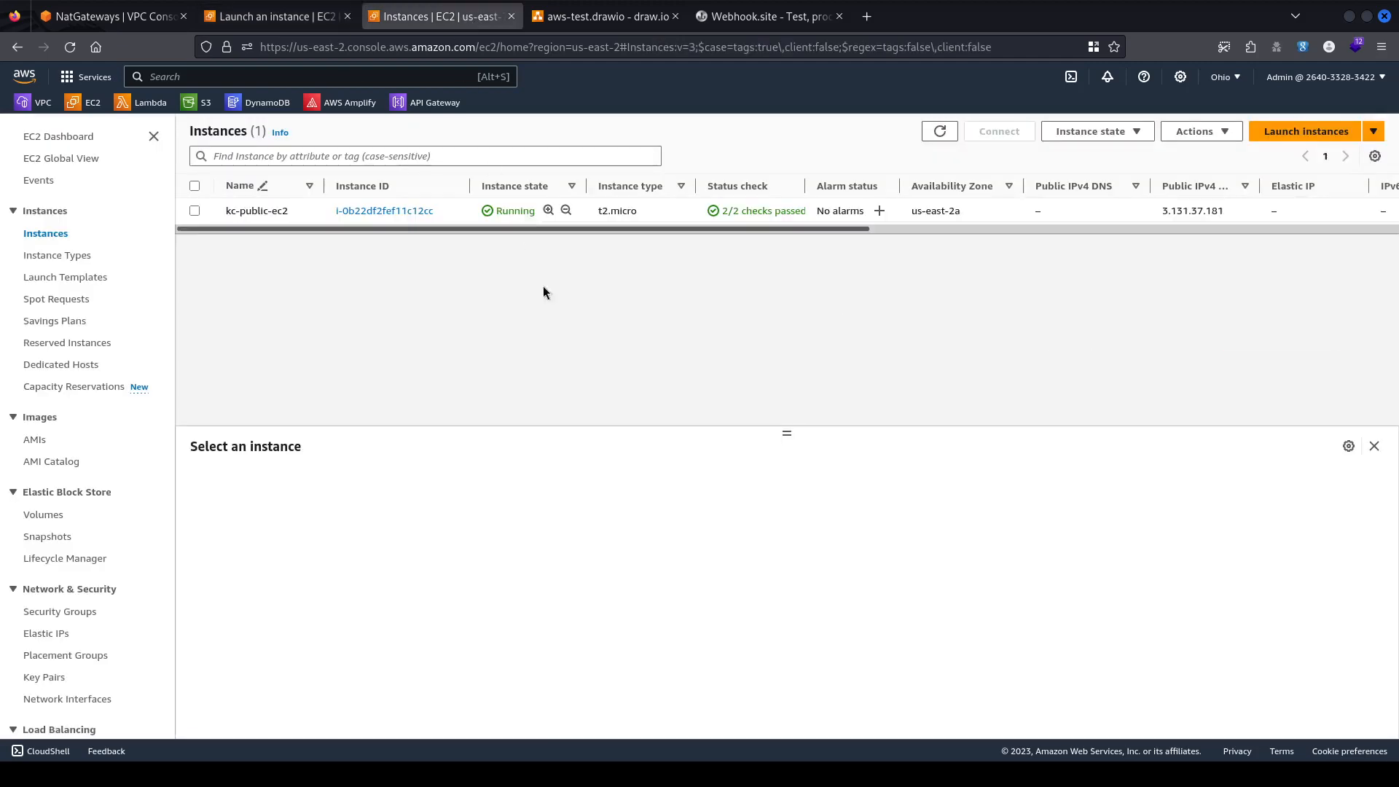
pyautogui.rightClick(460, 207)
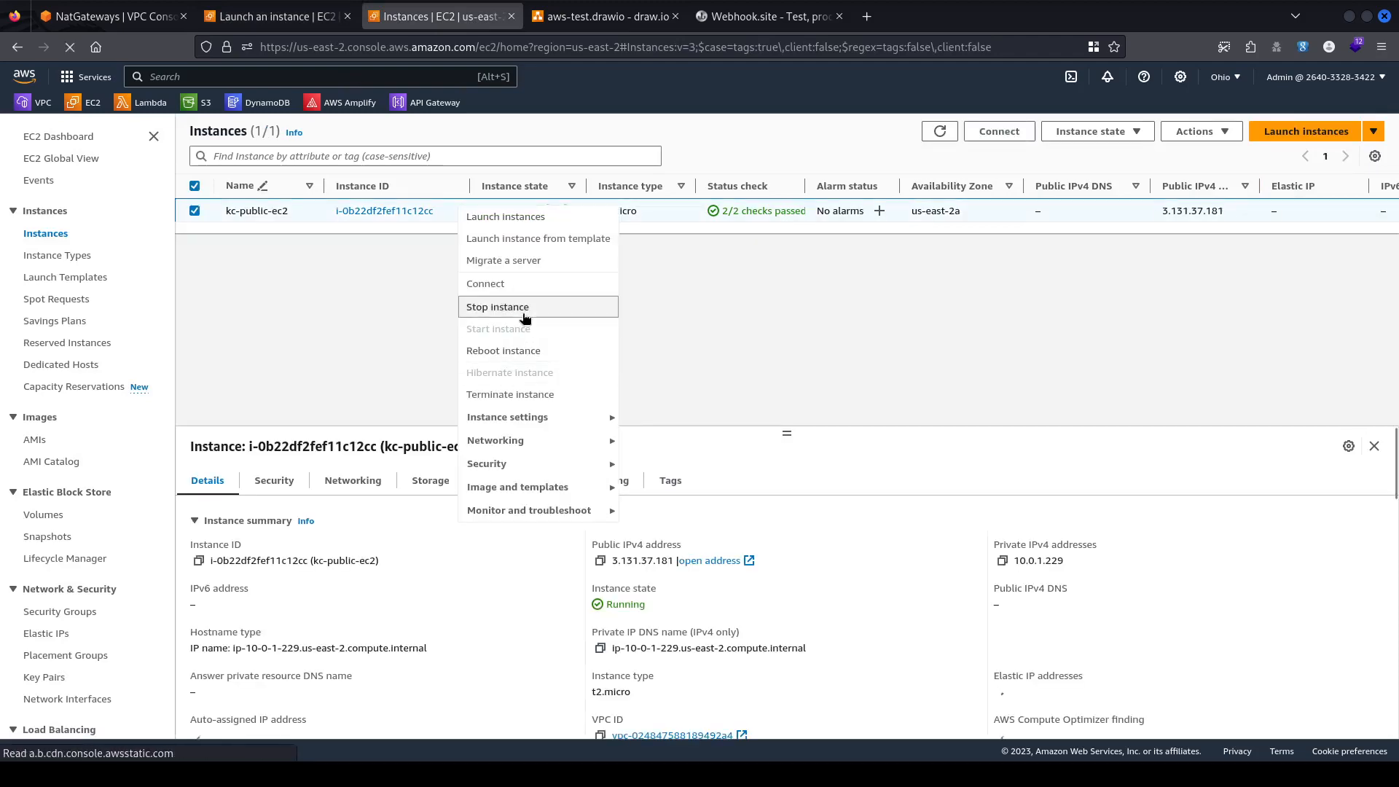
pyautogui.click(525, 318)
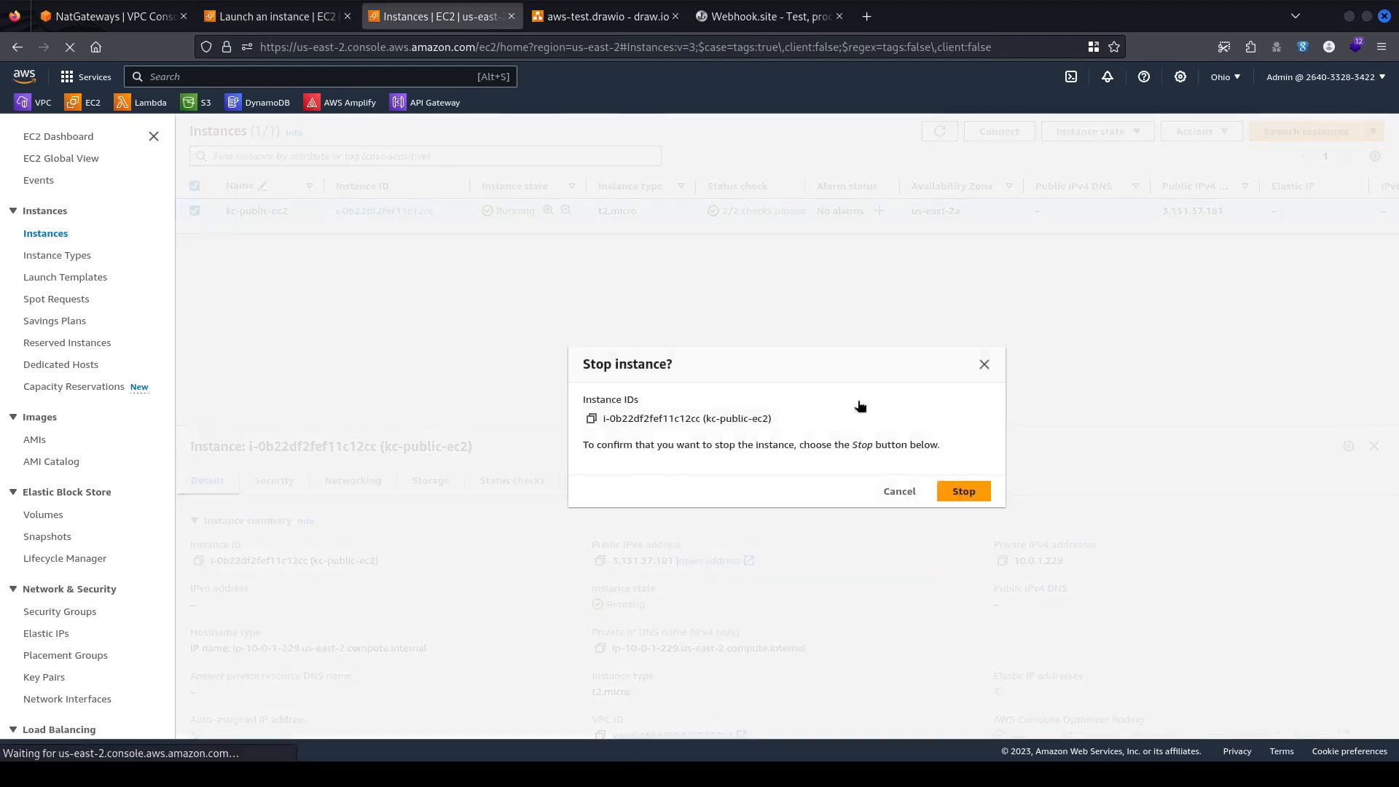
pyautogui.click(962, 492)
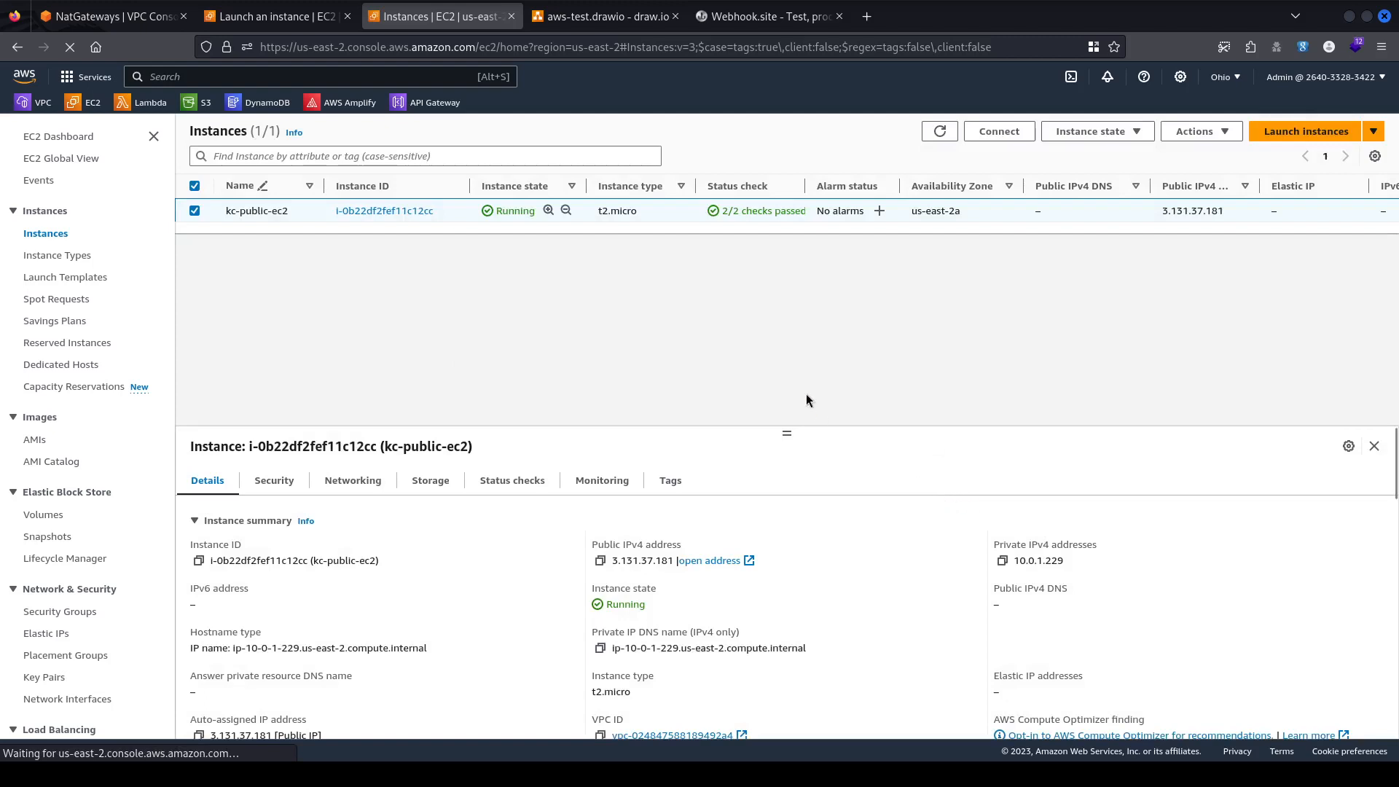
# Refresh the instance list until kc-public-ec2 shows Stopped.
pyautogui.click(939, 132)
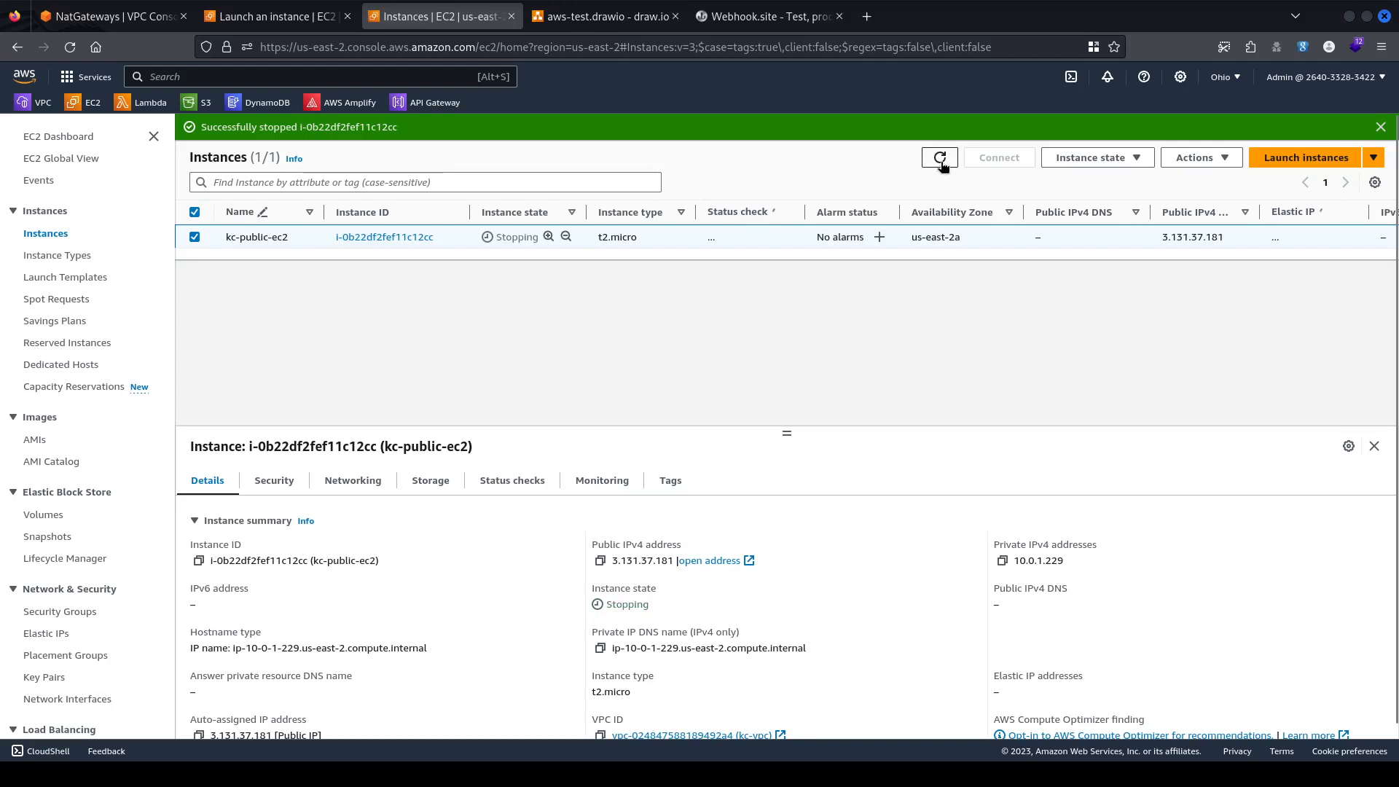
pyautogui.click(940, 160)
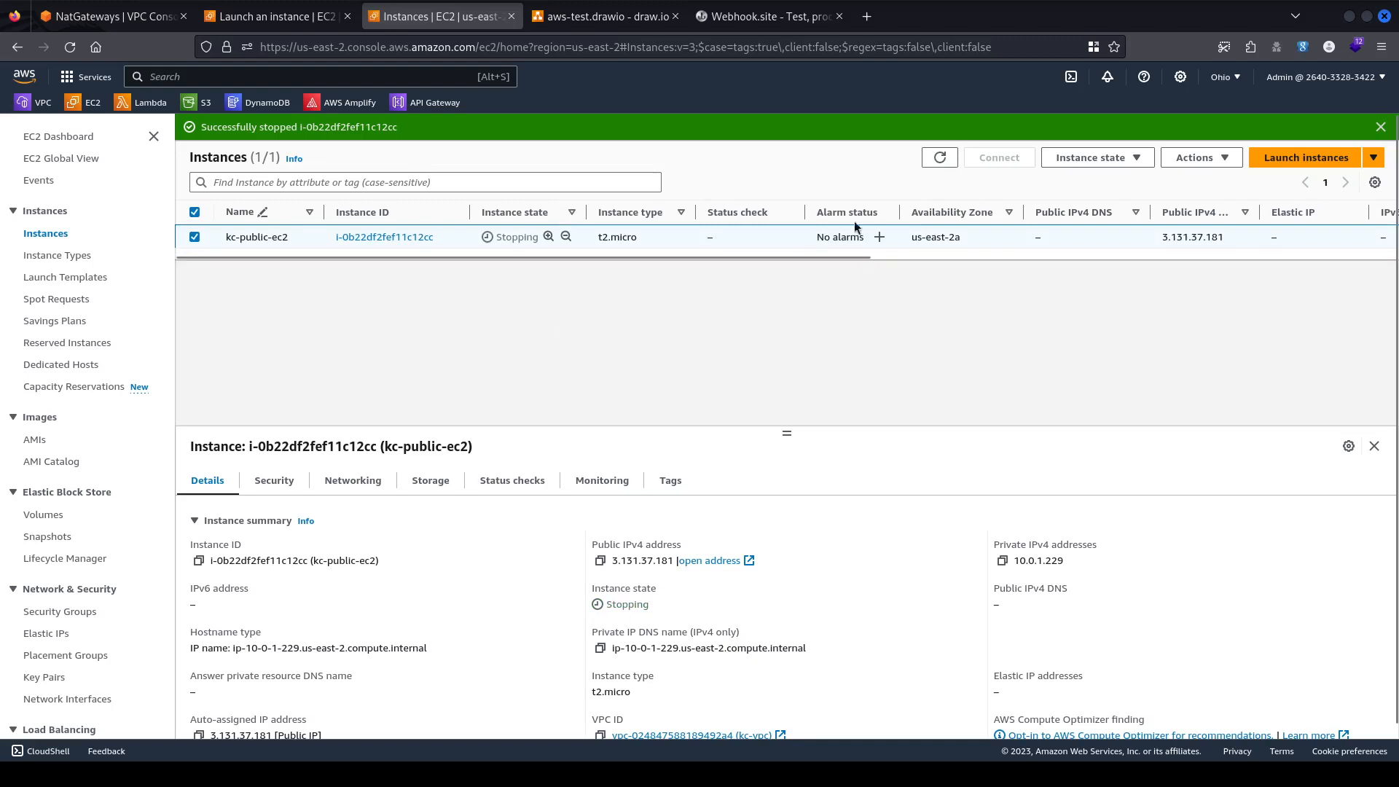
pyautogui.click(941, 156)
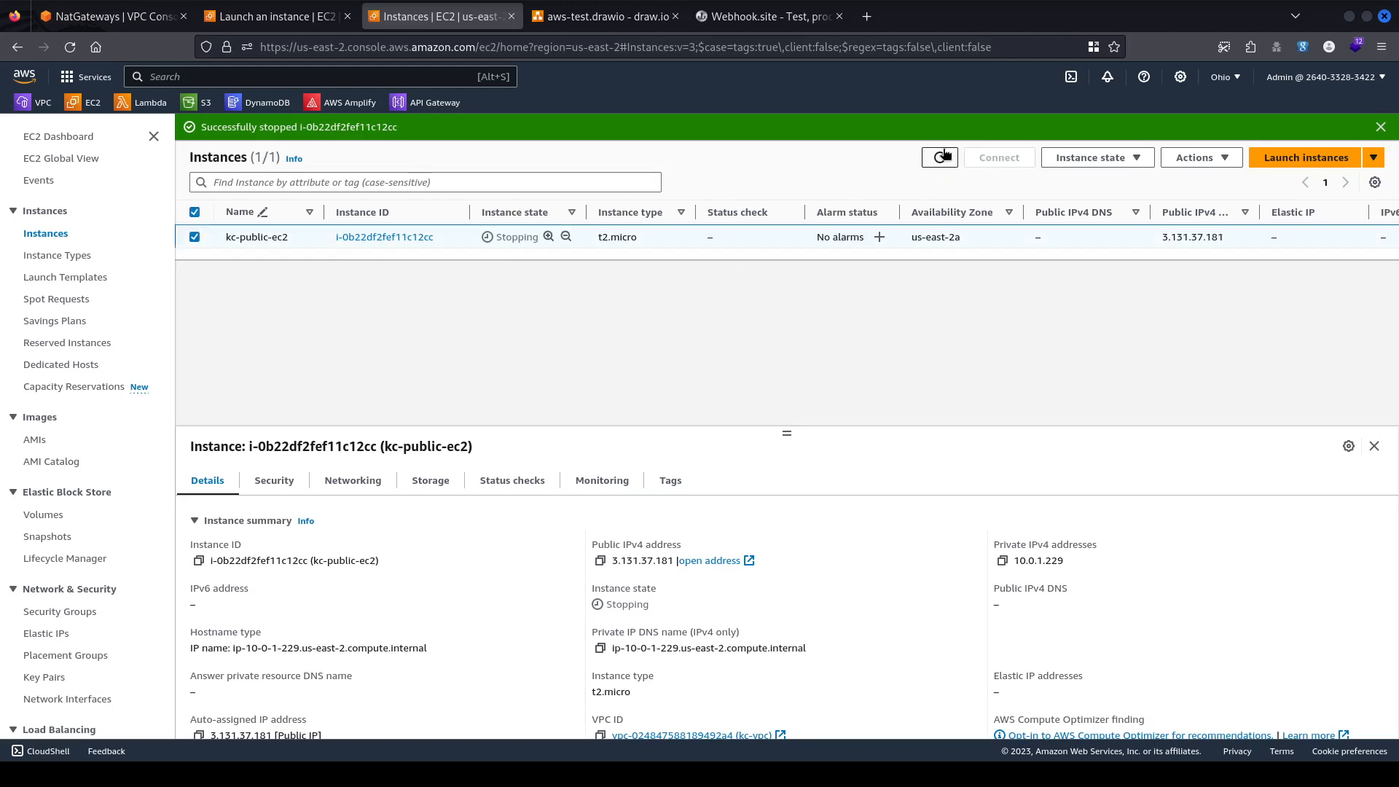
pyautogui.click(945, 154)
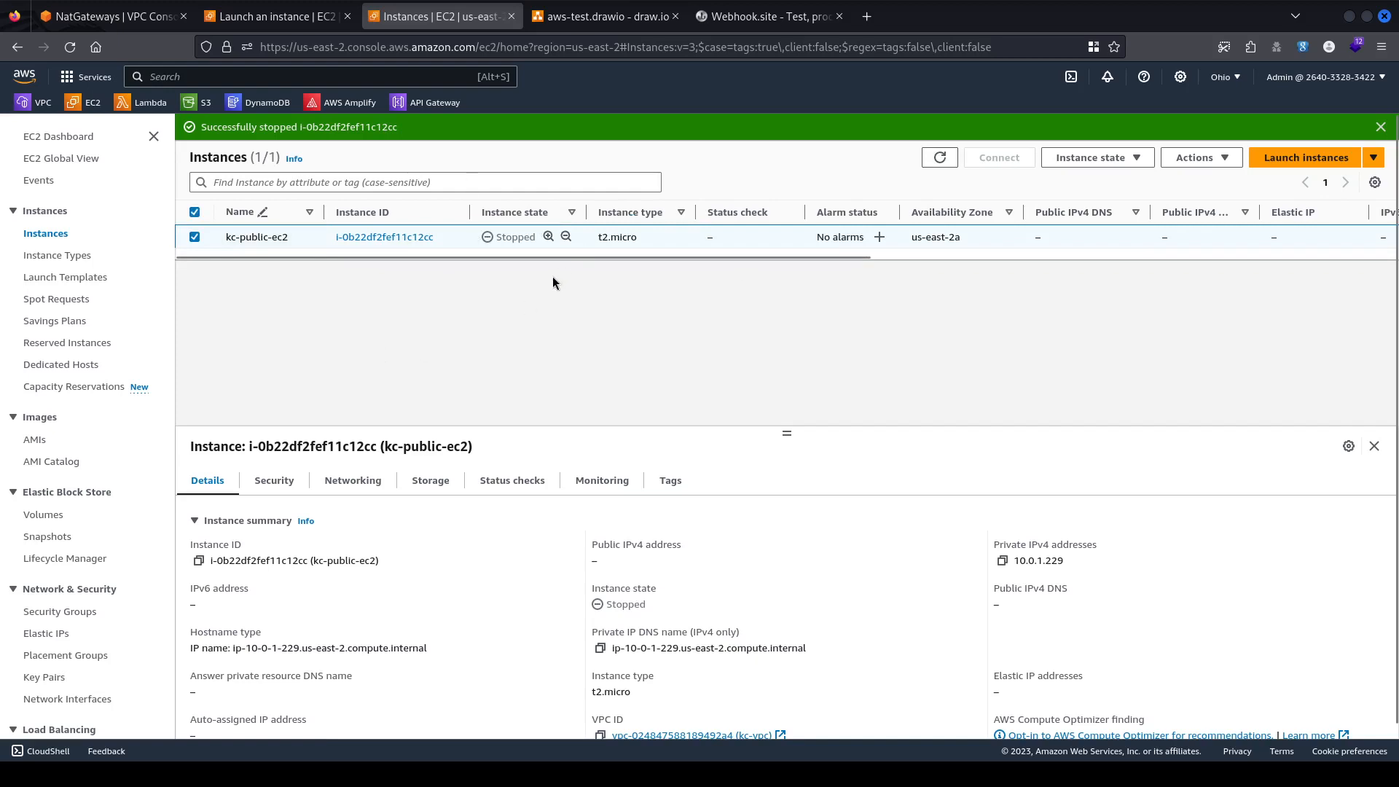
pyautogui.click(270, 16)
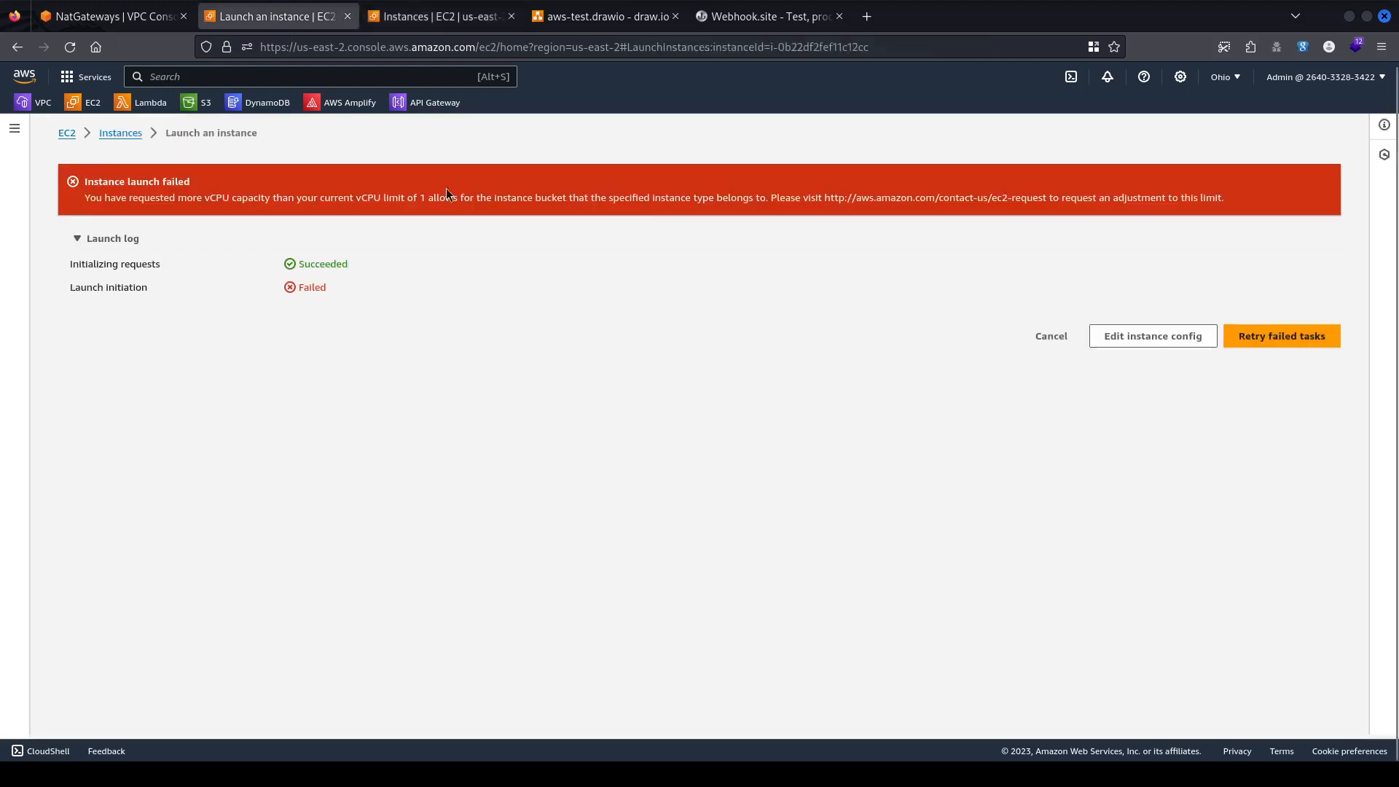
# Retry the failed launch so kc-private-ec2 runs, then close the duplicate Instances tab.
pyautogui.click(1299, 339)
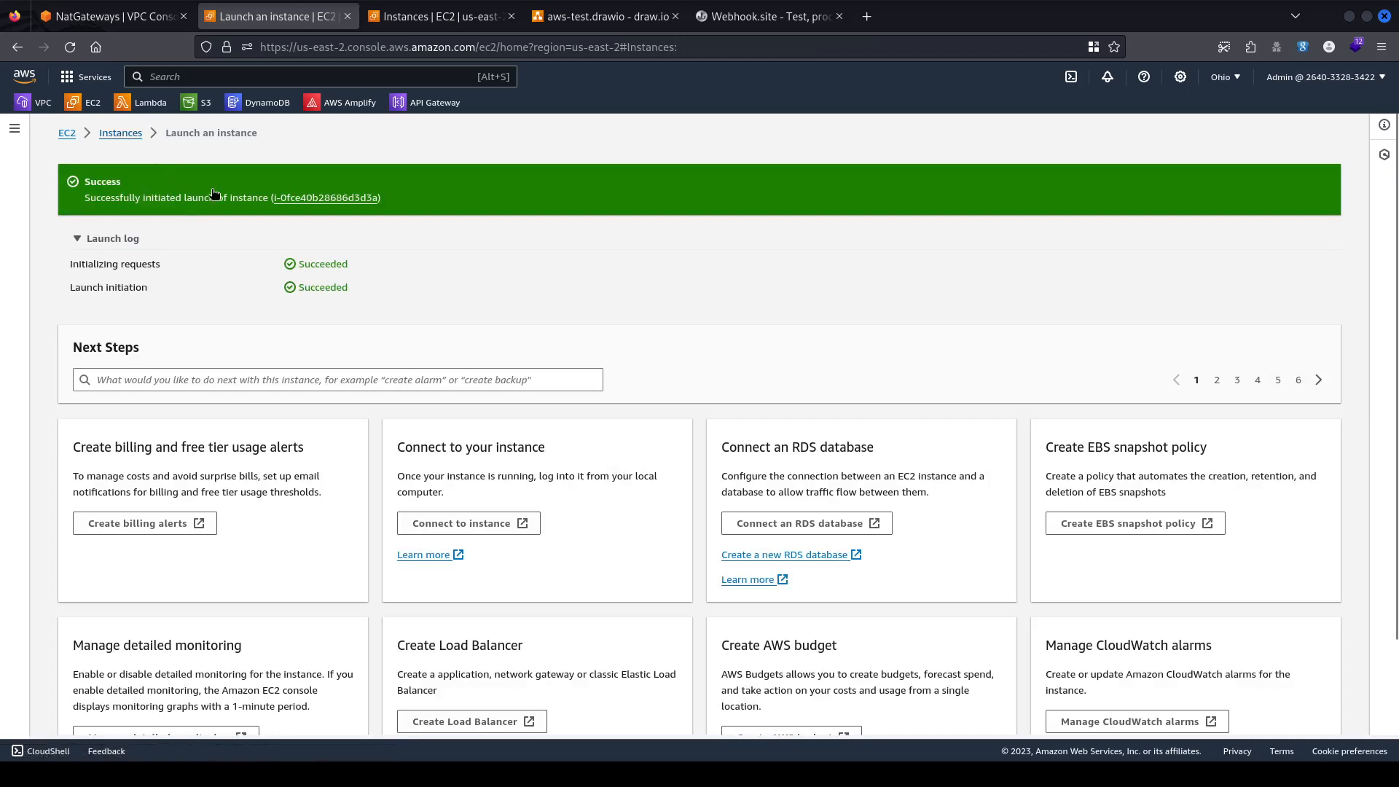
pyautogui.click(121, 136)
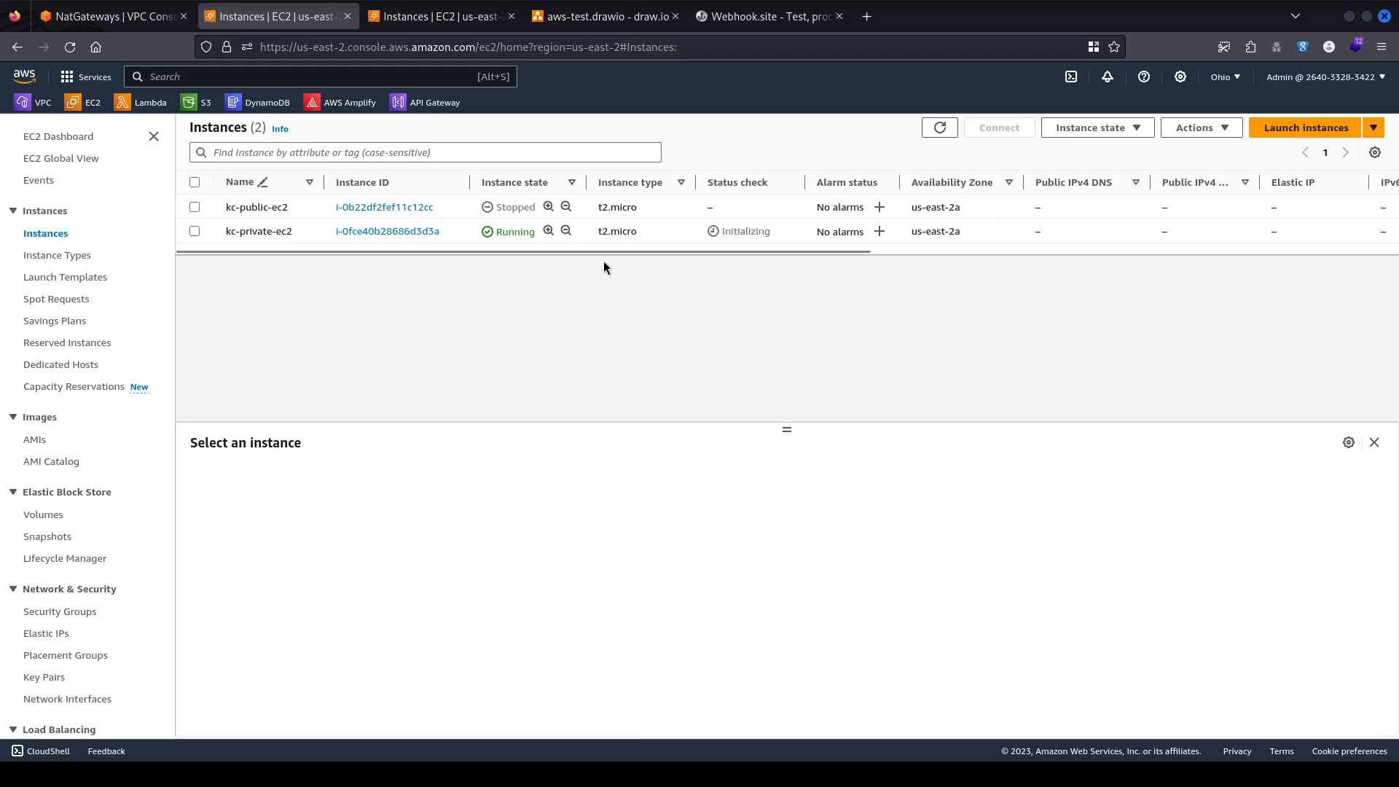
pyautogui.click(760, 16)
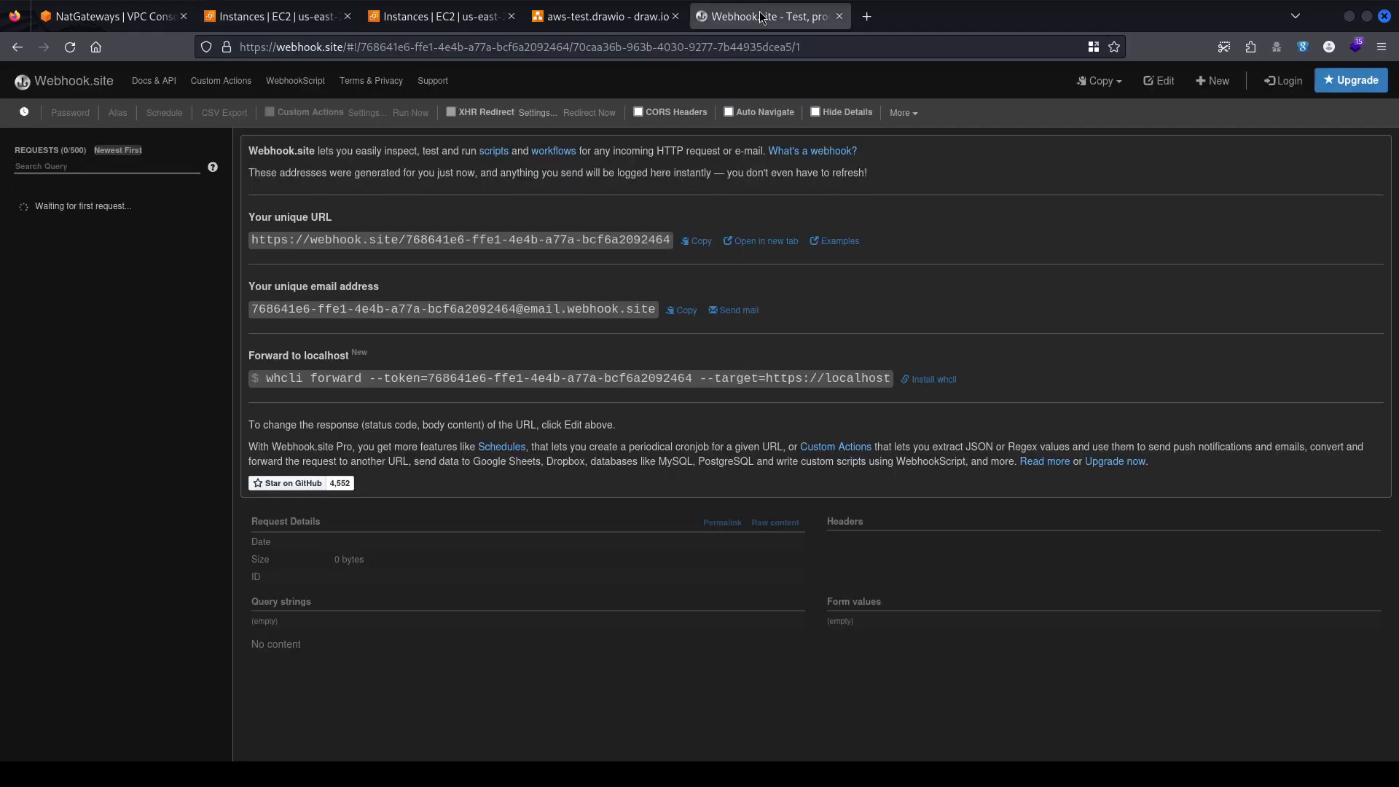
pyautogui.click(446, 21)
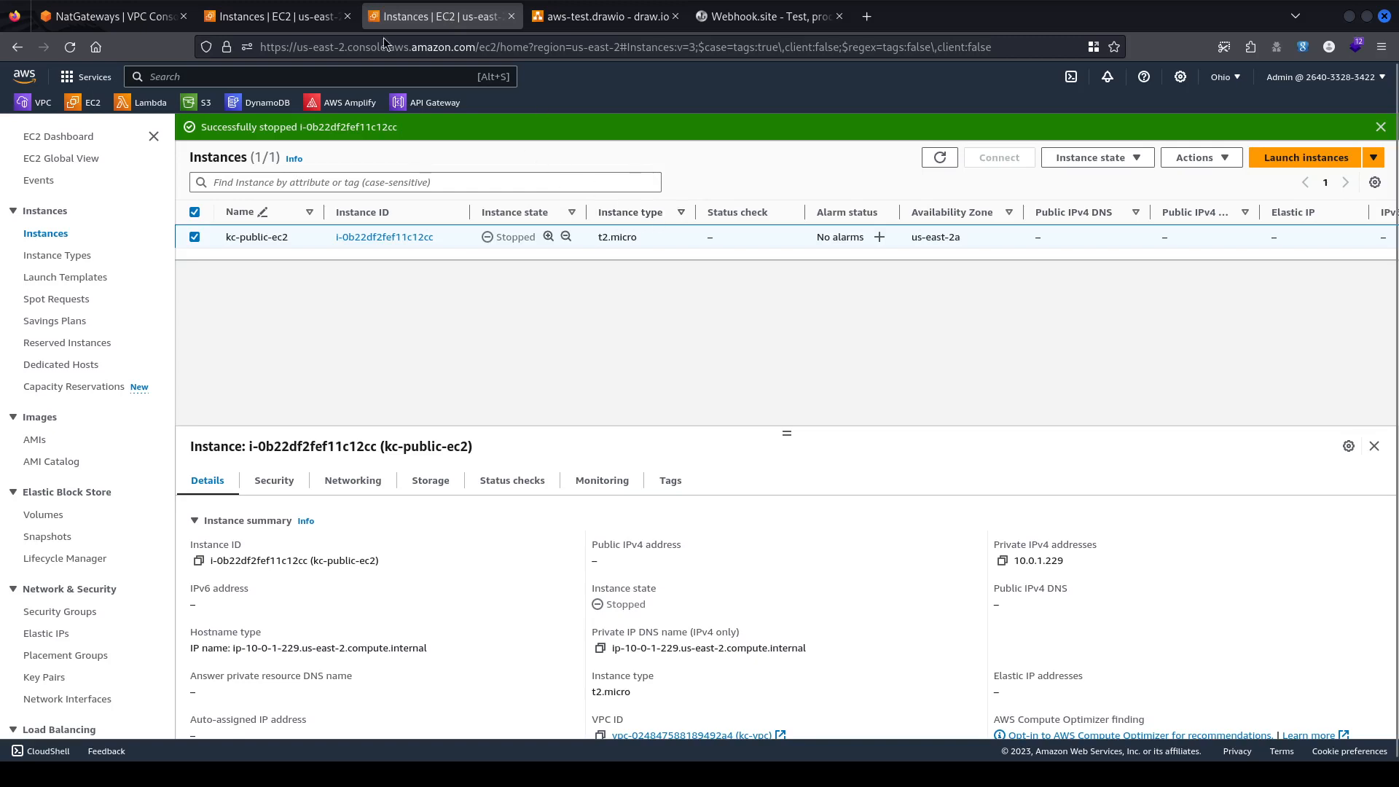
pyautogui.click(297, 22)
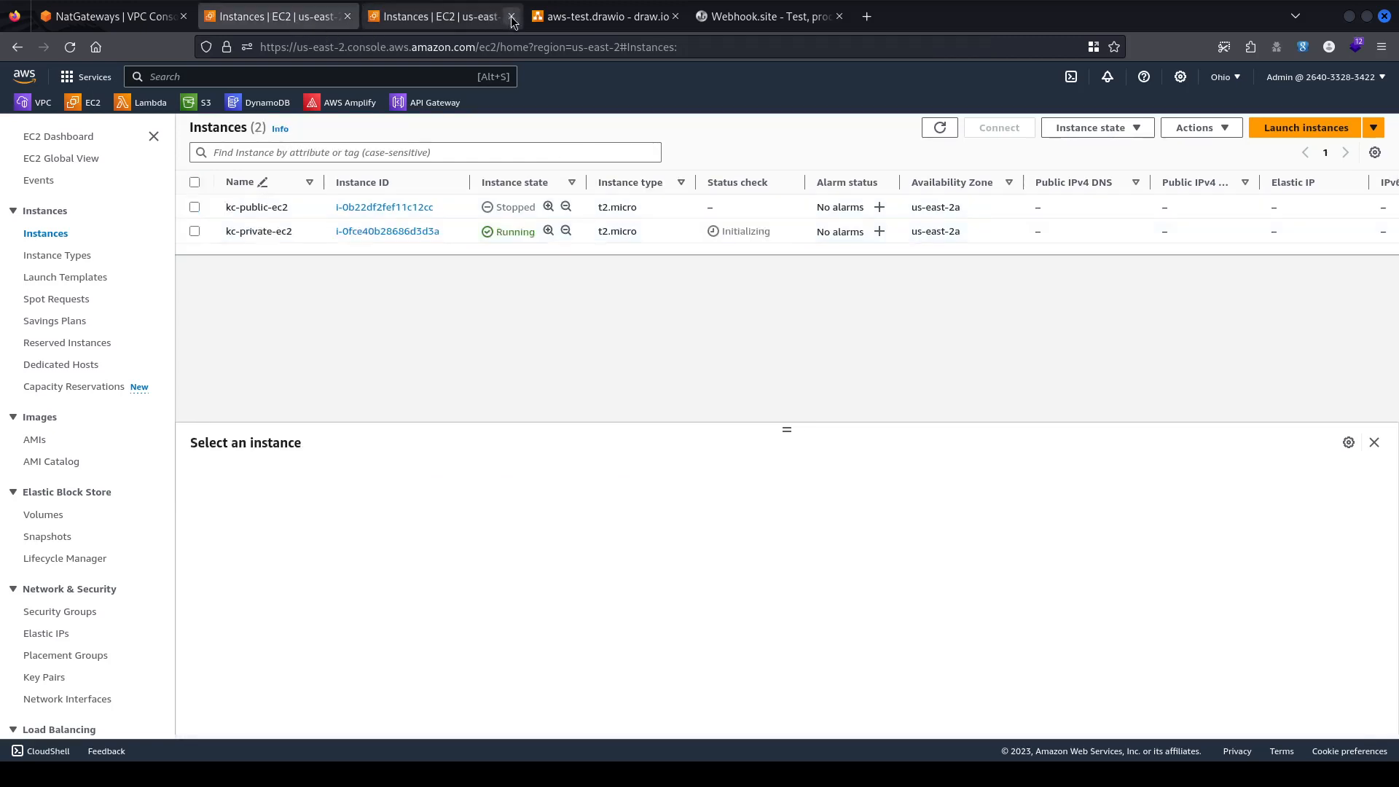
pyautogui.click(511, 16)
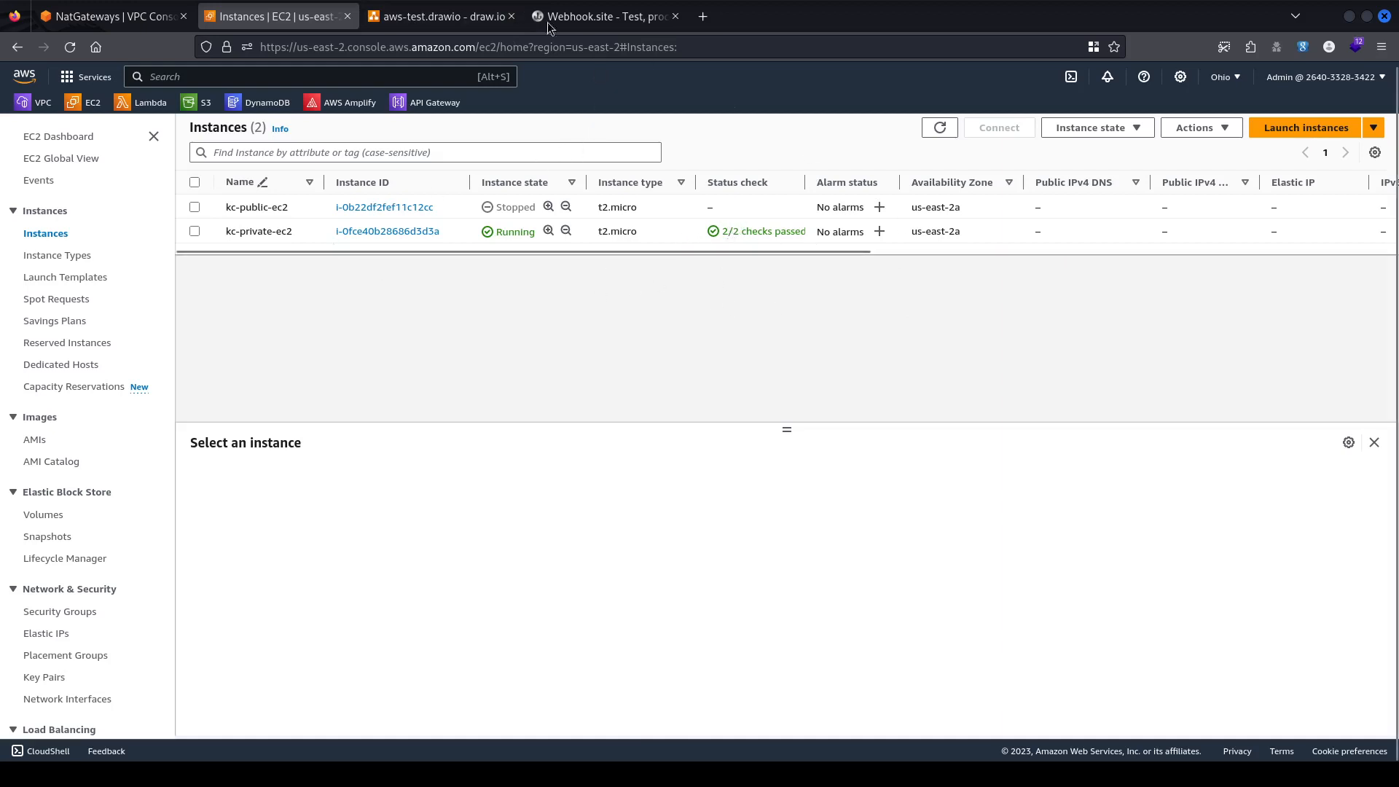
# Open the new POST request from 18.217.21.87 and highlight its raw content "hello from private ec2".
pyautogui.click(638, 16)
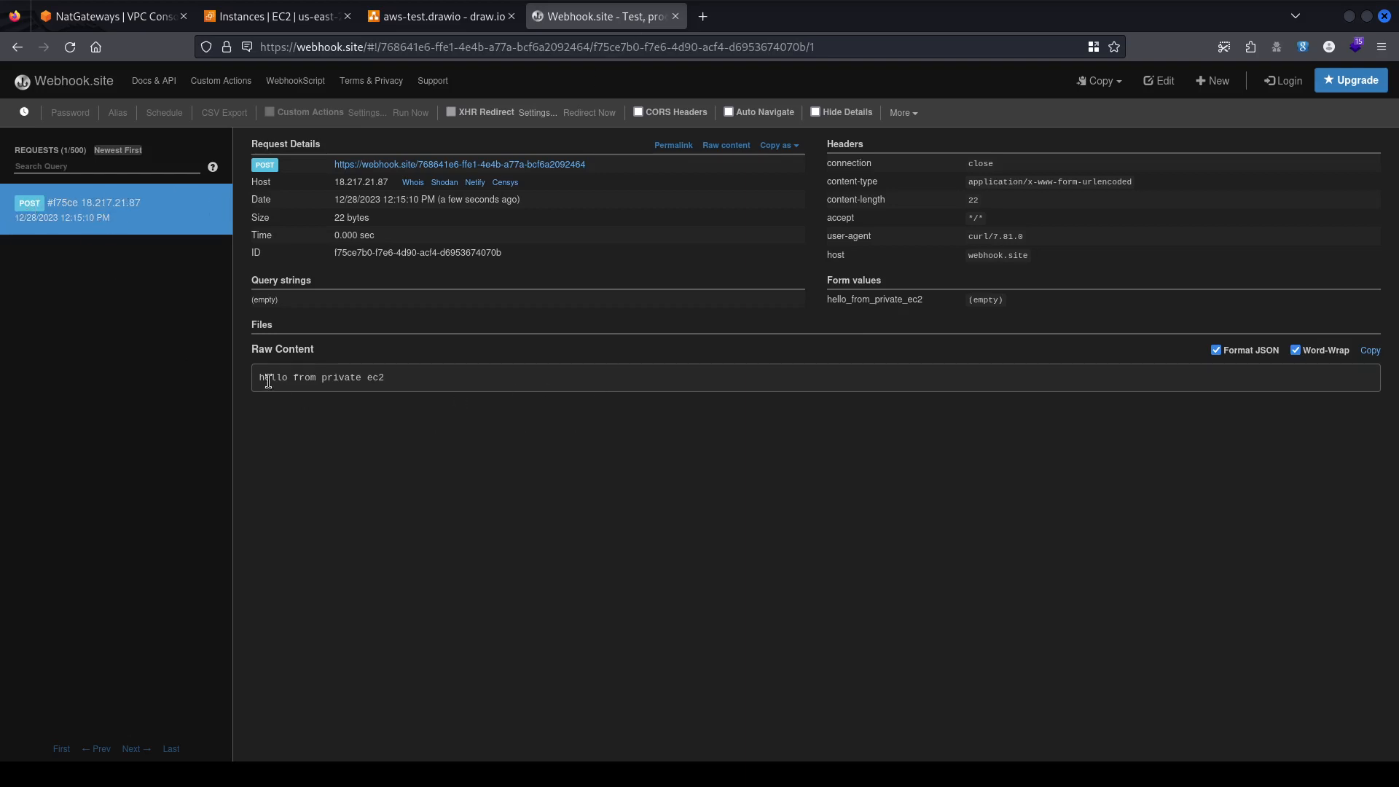
pyautogui.moveTo(261, 383); pyautogui.dragTo(397, 386)
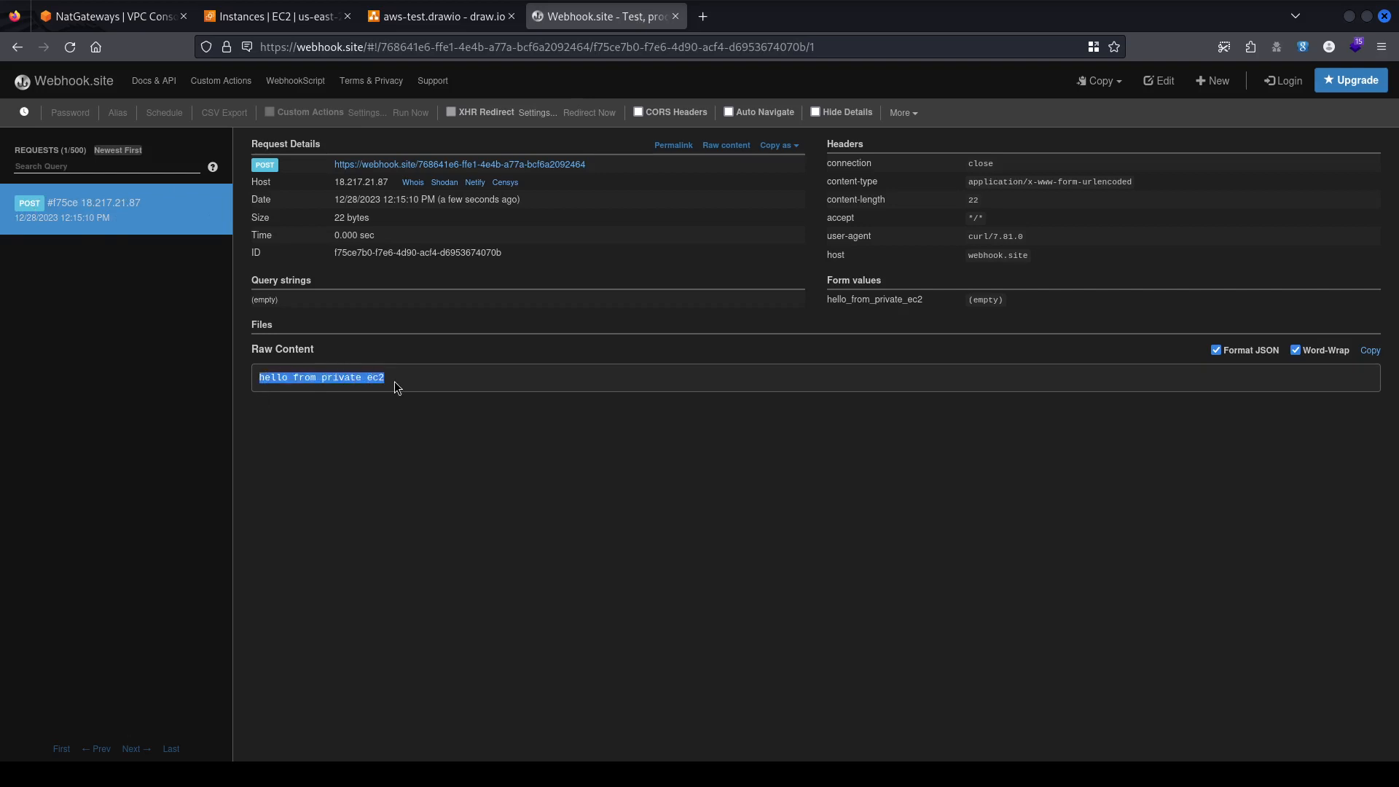
pyautogui.click(472, 442)
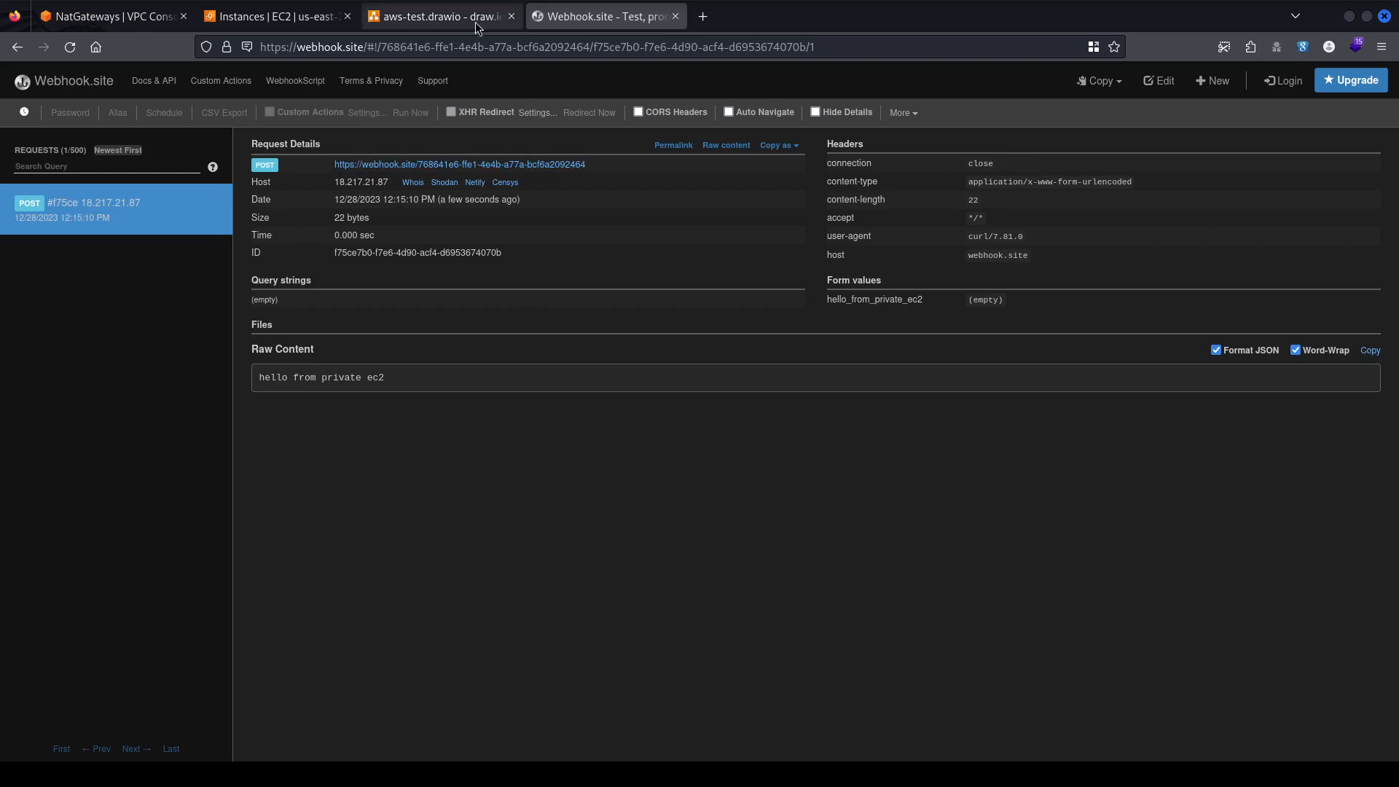
# Compare kc-ngw-01's public IPv4 with the webhook request's host and select 18.217.21.87.
pyautogui.click(70, 17)
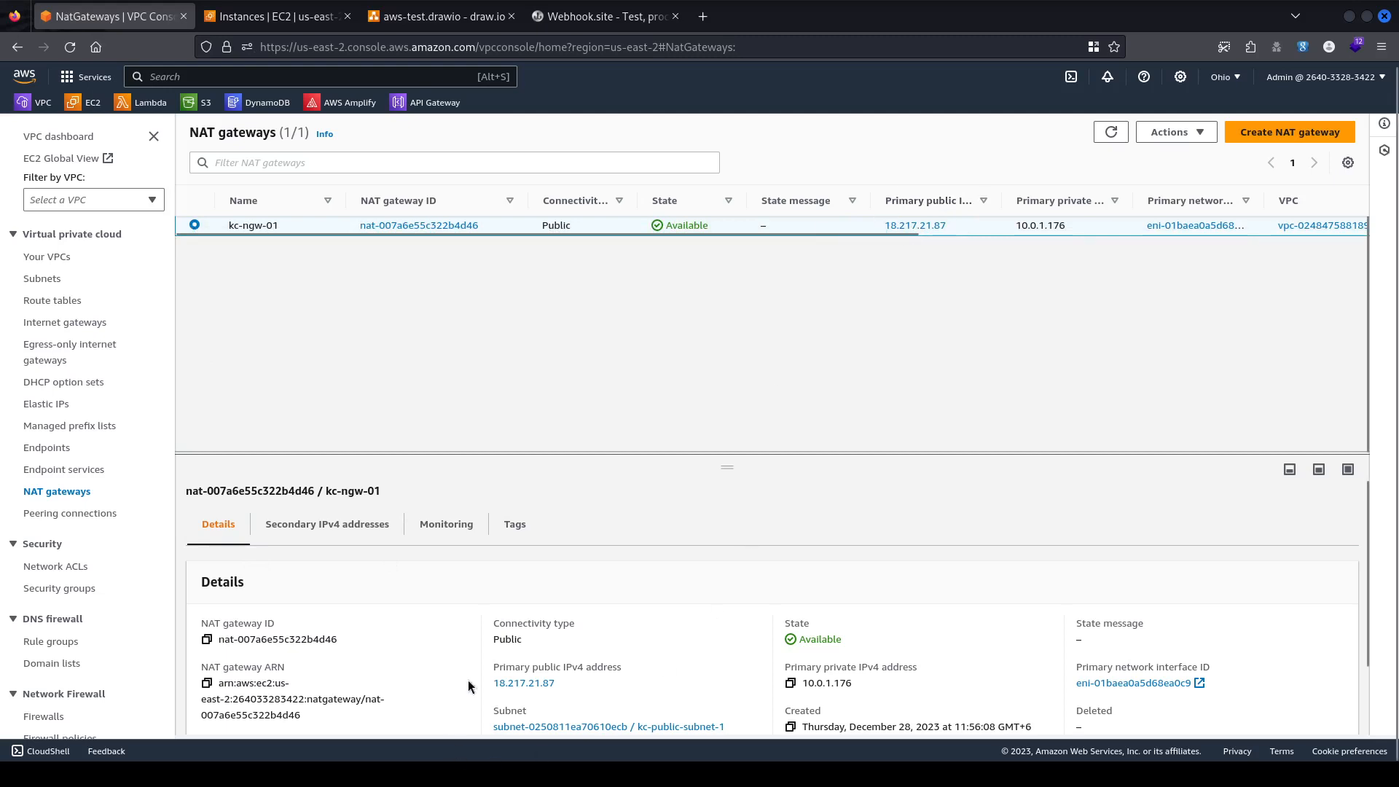
pyautogui.scroll(-2, 583, 627)
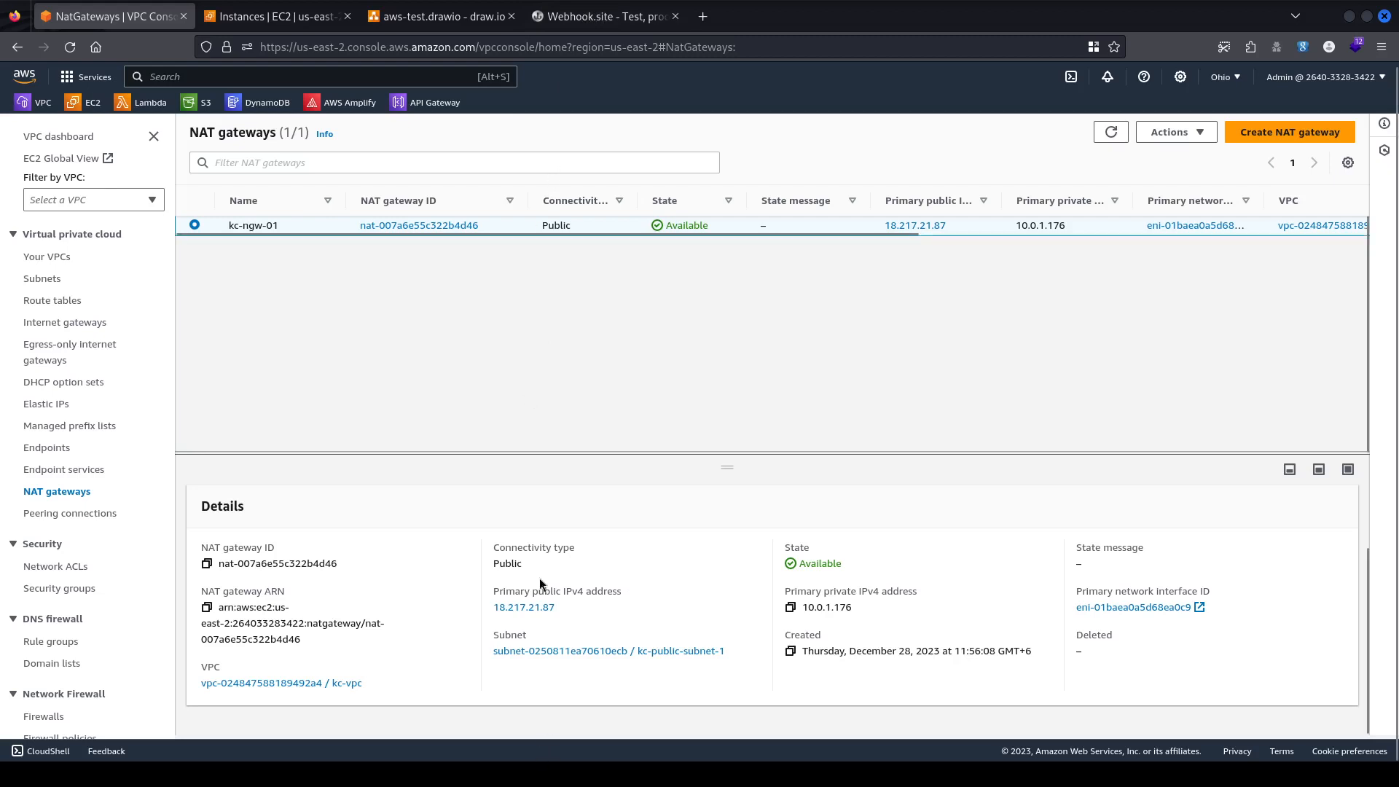
pyautogui.click(616, 16)
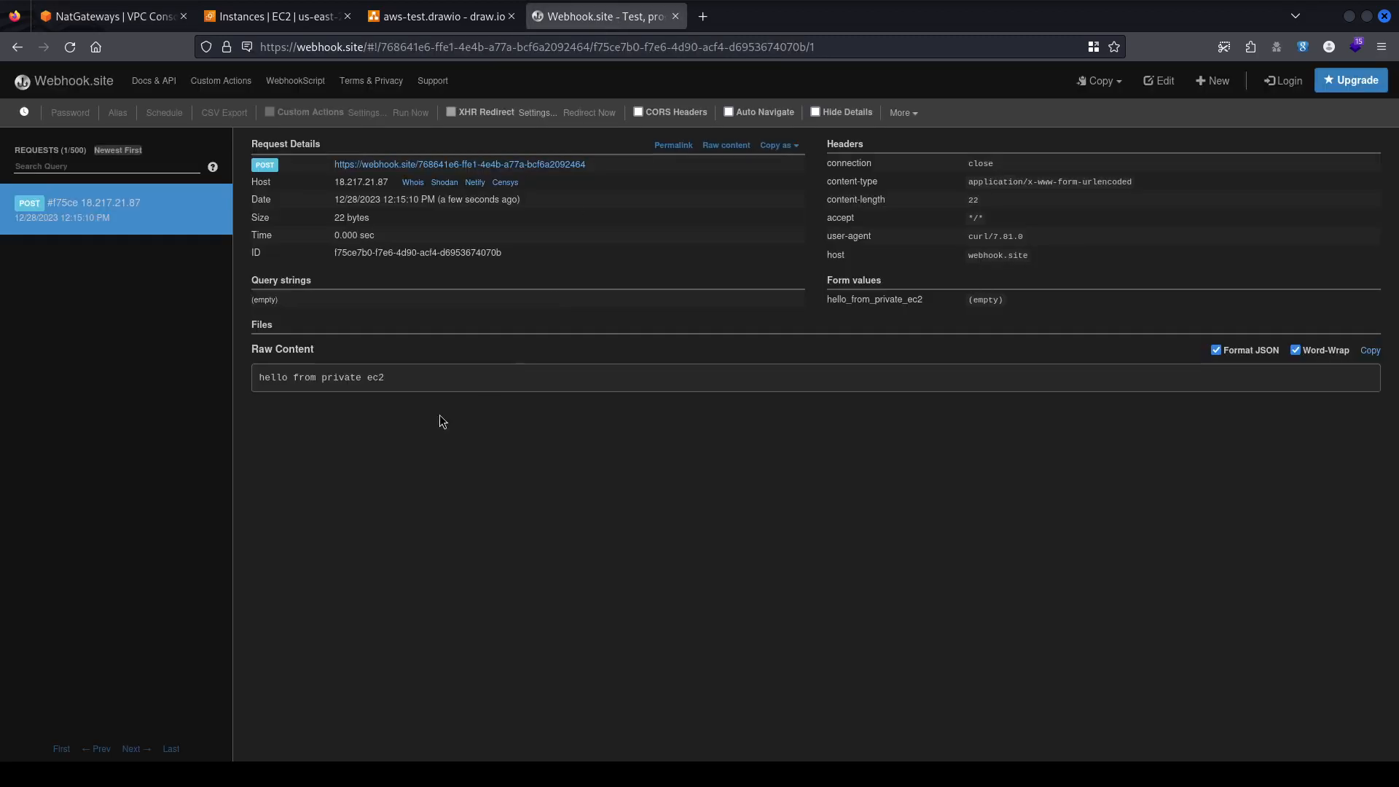
pyautogui.moveTo(238, 380); pyautogui.dragTo(400, 389)
pyautogui.click(113, 16)
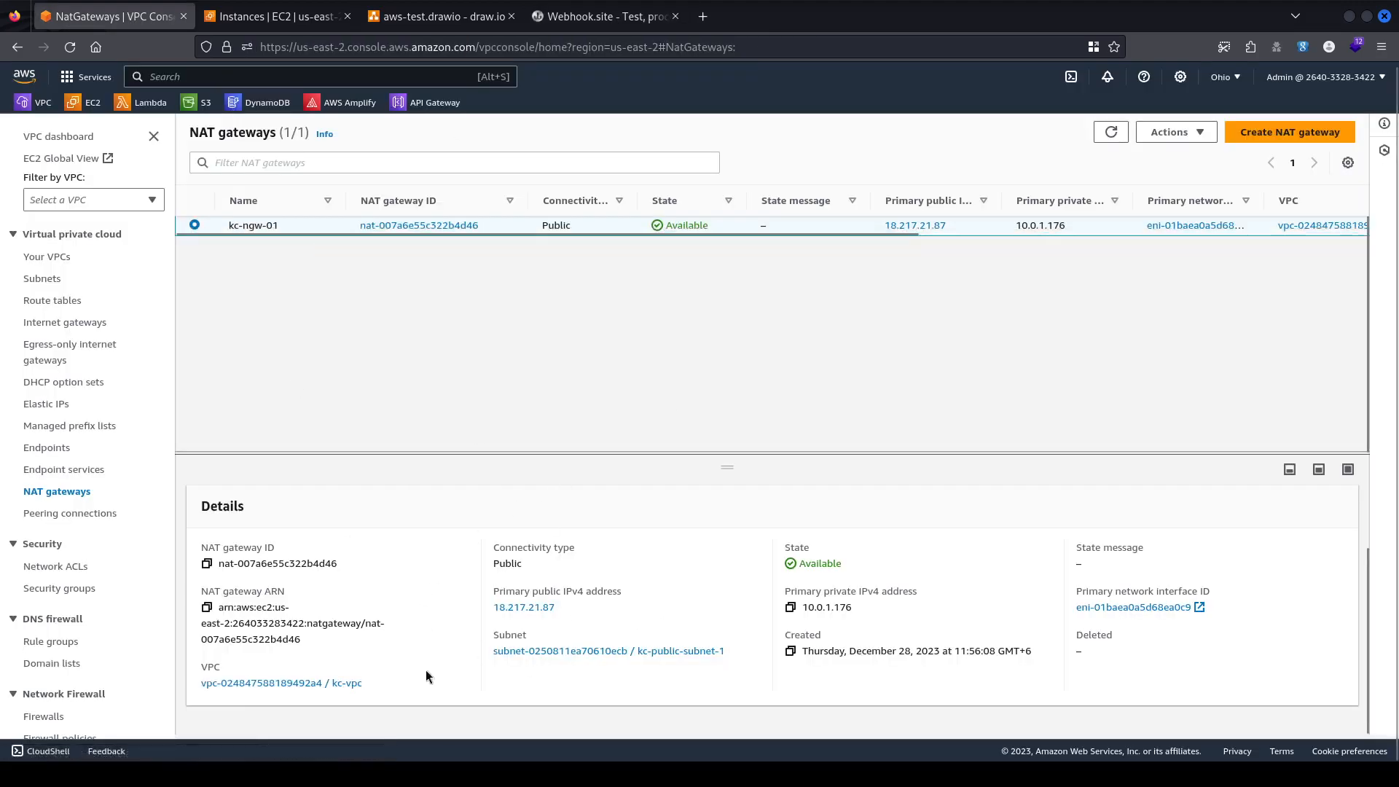
pyautogui.click(596, 16)
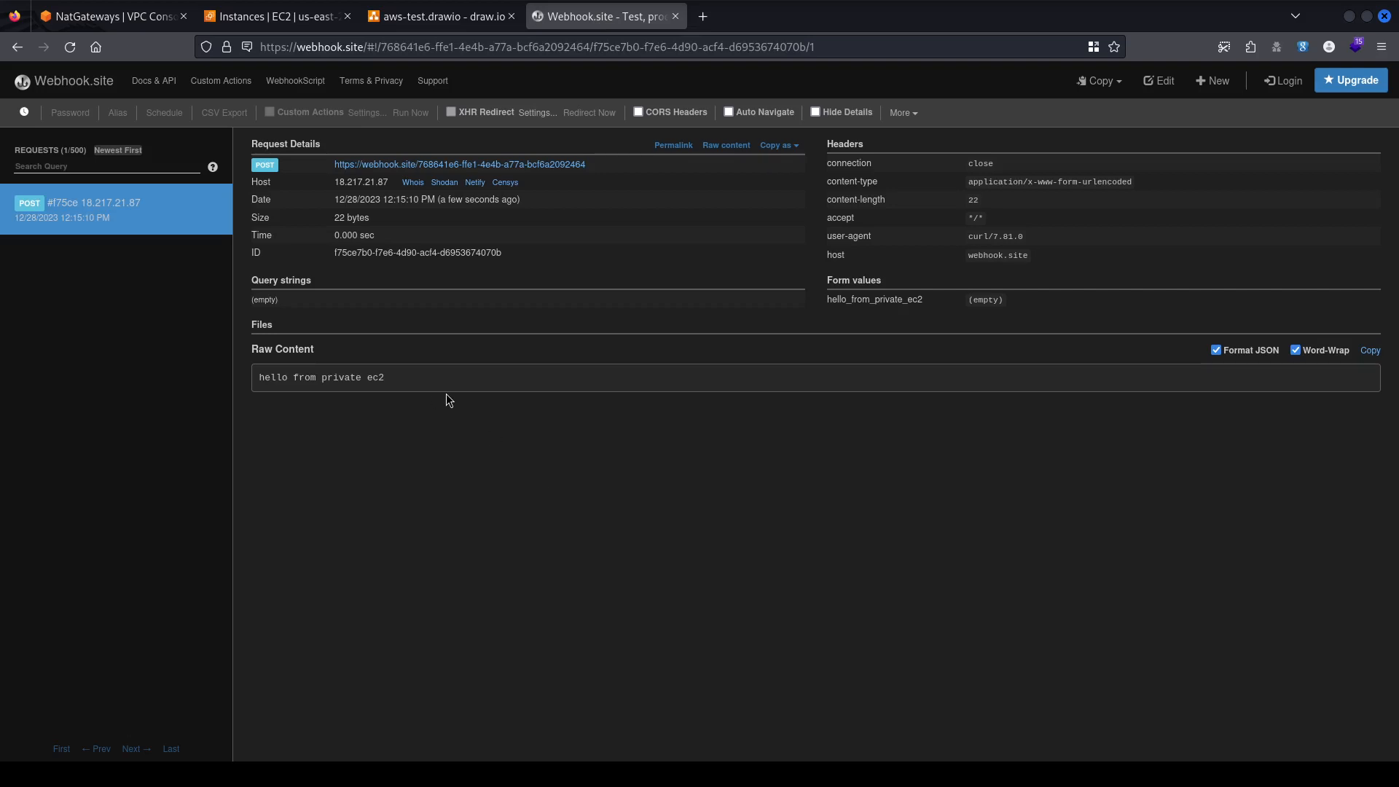
pyautogui.click(116, 16)
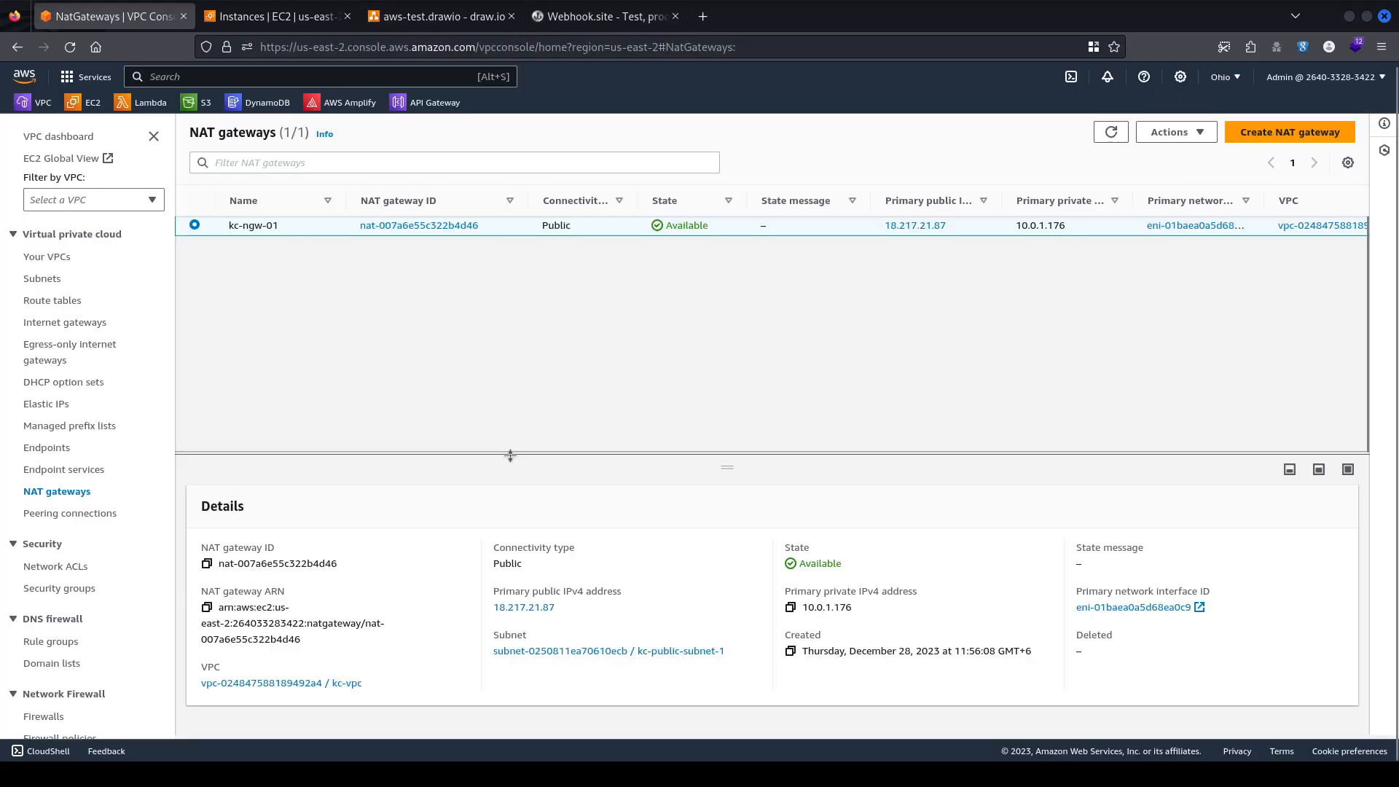
pyautogui.moveTo(581, 608); pyautogui.dragTo(490, 605)
pyautogui.hotkey('ctrl', 'c')
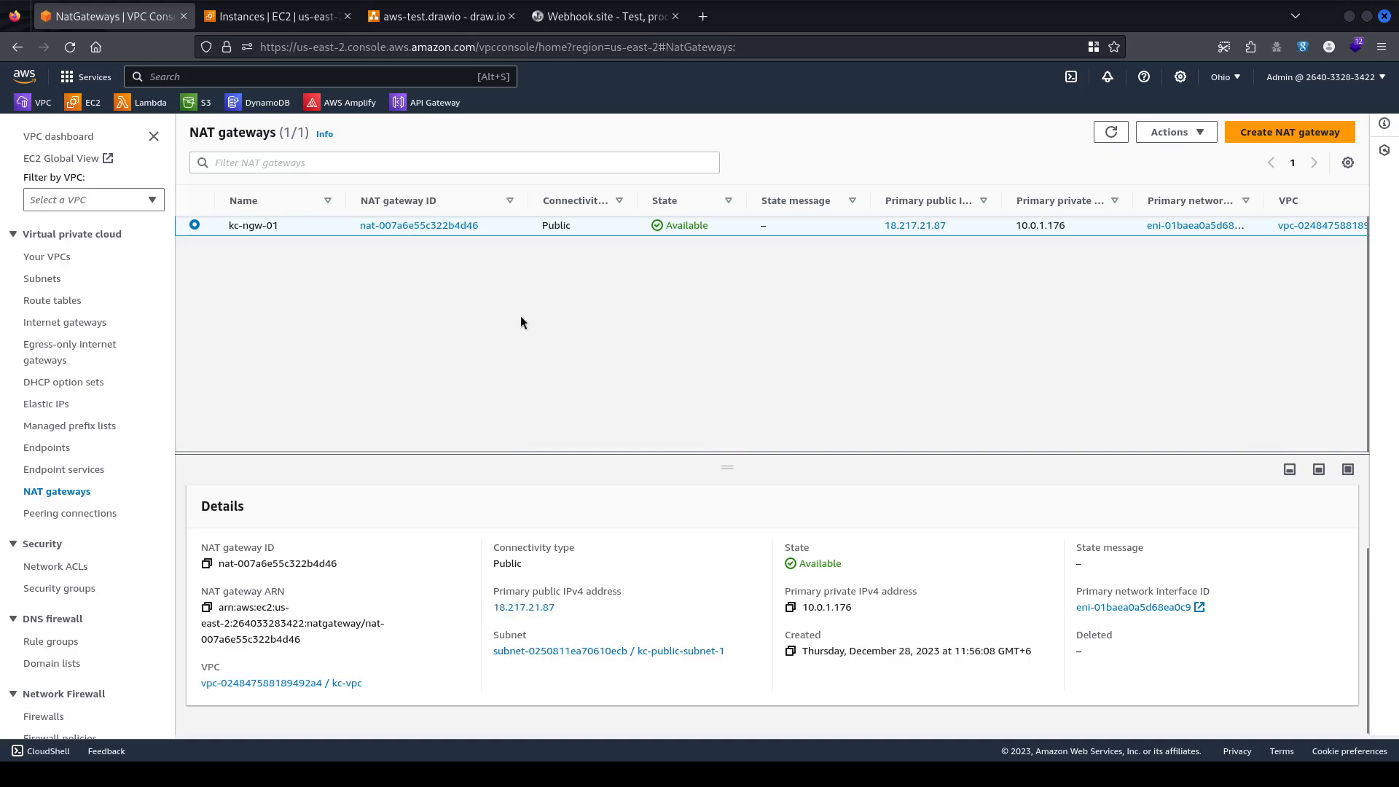
# Ping 18.217.21.87 from the terminal, stopping after four unanswered packets, then return to the browser.
pyautogui.hotkey('alt', 'Tab')
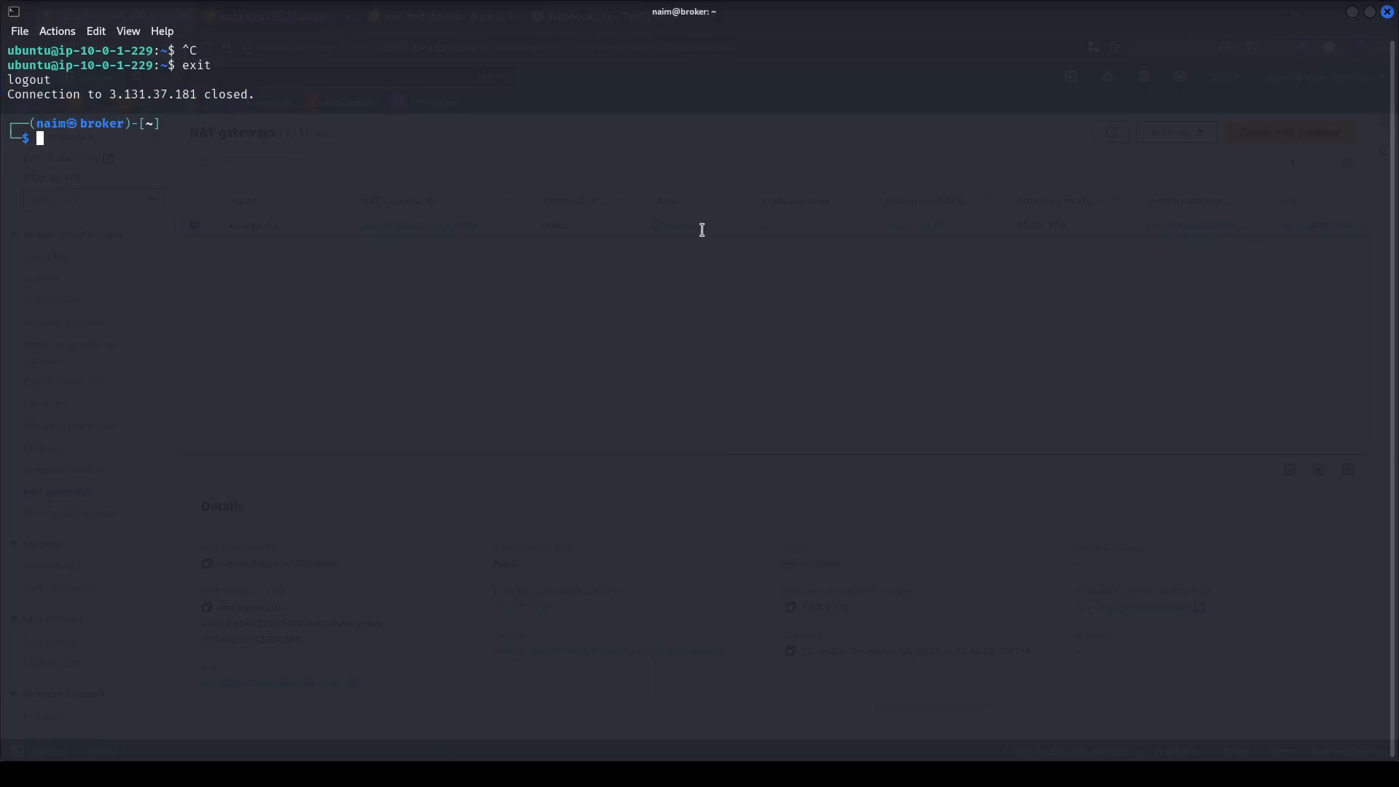
pyautogui.write('ping 18.217.21.87')
pyautogui.hotkey('ctrl', 'shift', 'v')
pyautogui.press('Return')
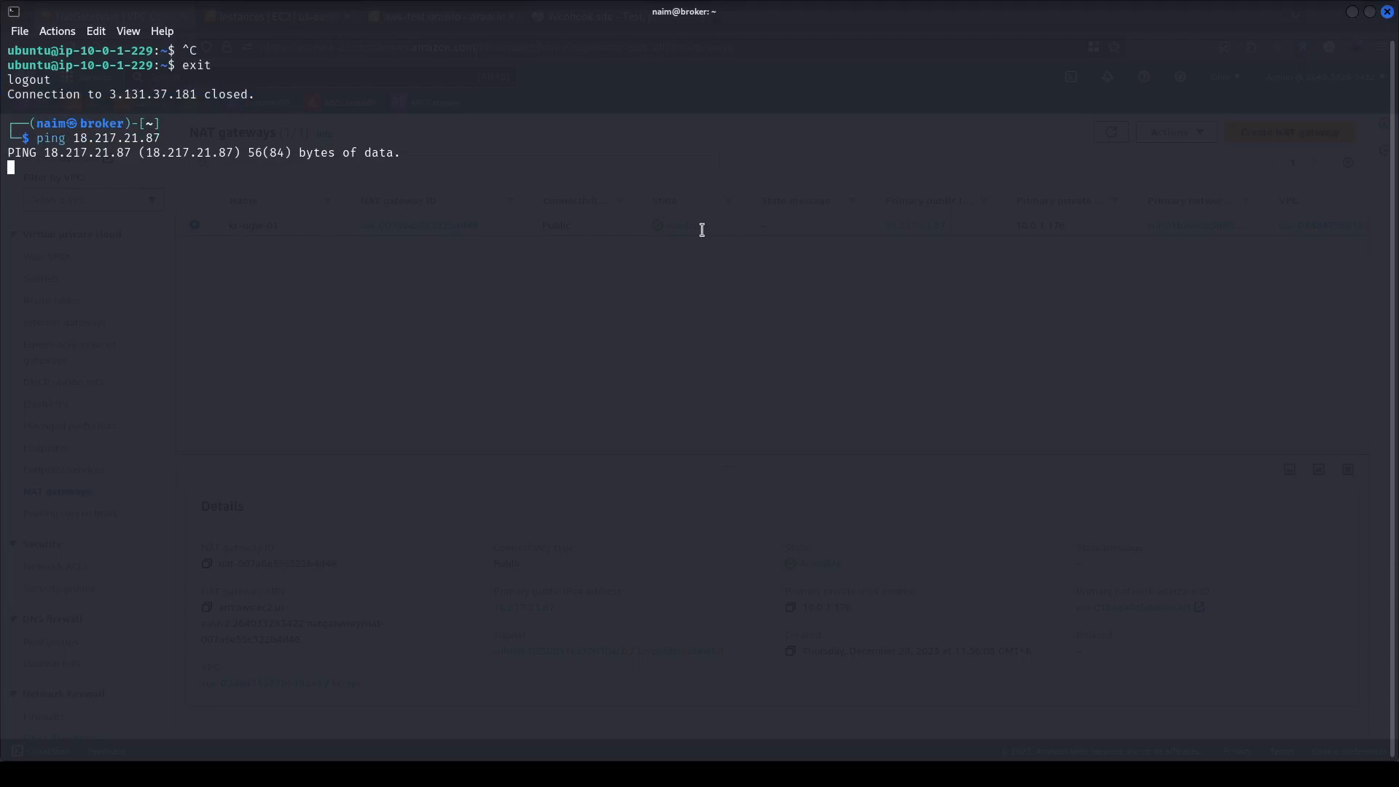
pyautogui.hotkey('ctrl', 'c')
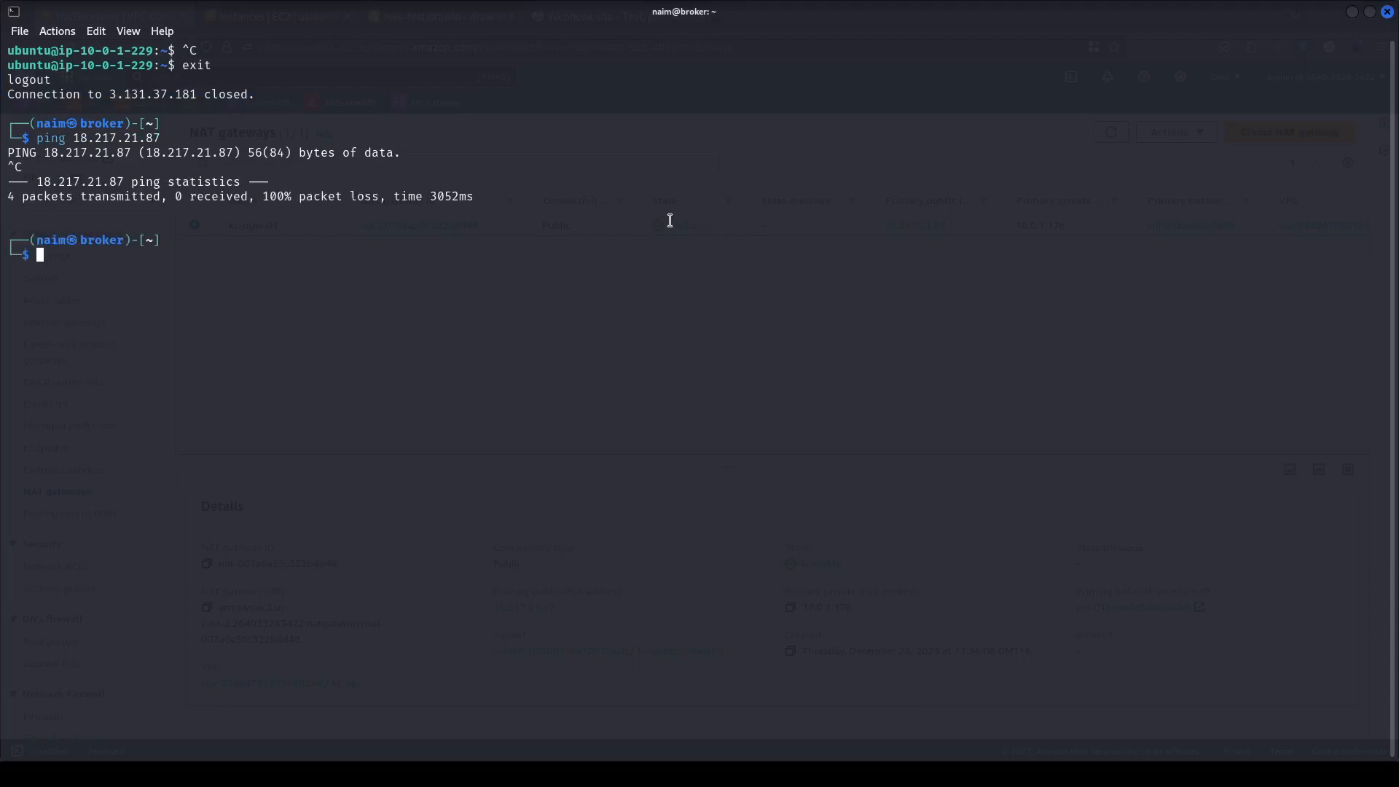
pyautogui.hotkey('alt', 'Tab')
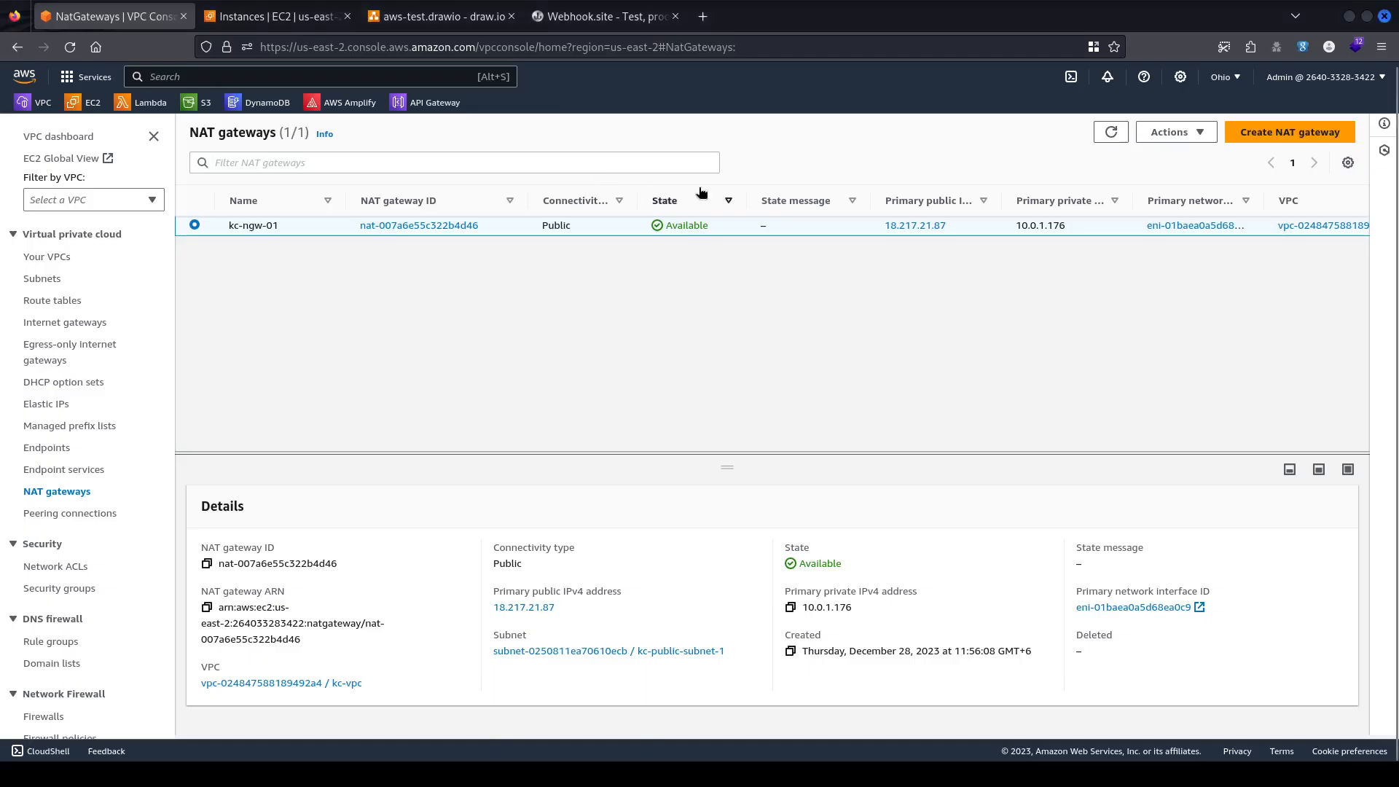
# In a new tab, go to the Hurricane Electric BGP Toolkit at bgp.he.net.
pyautogui.hotkey('ctrl', 't')
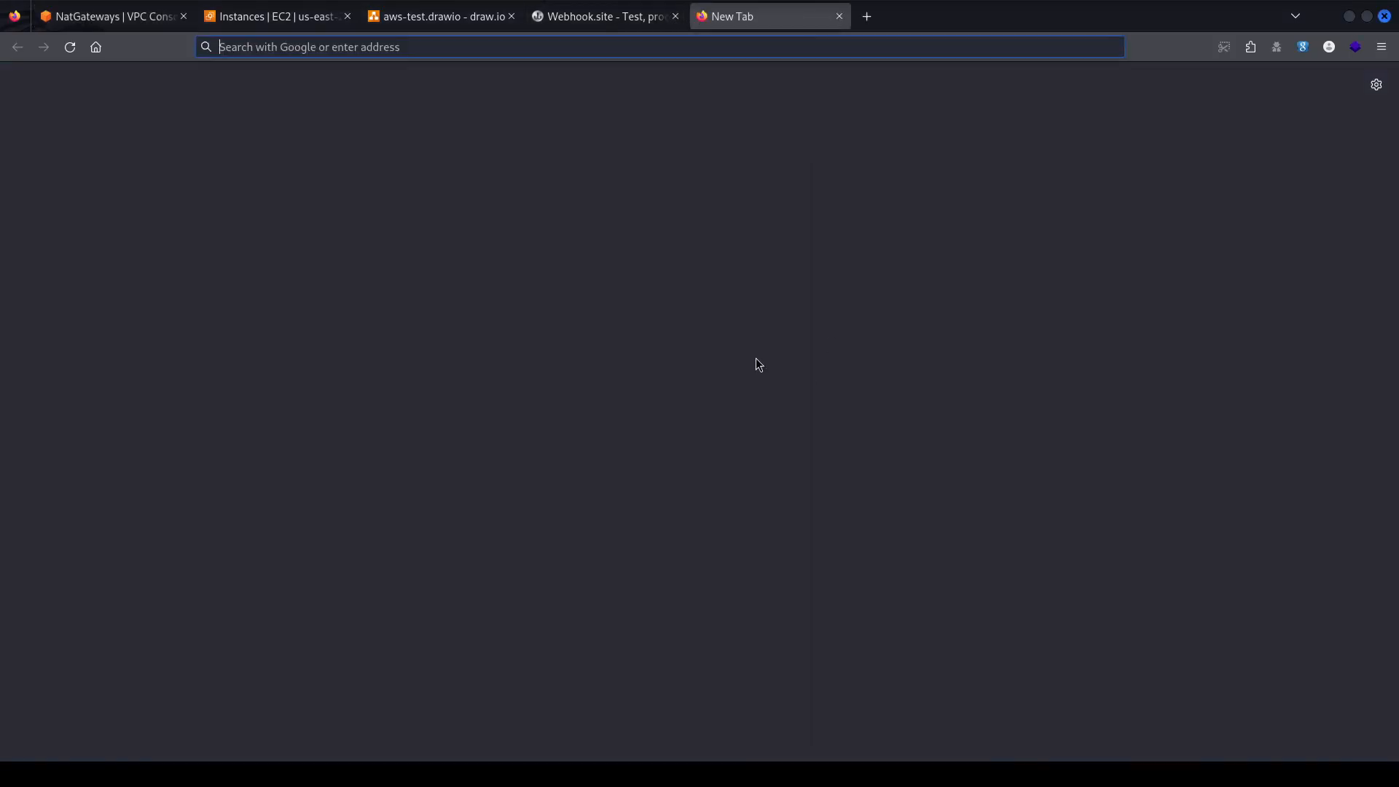
pyautogui.write('bpg')
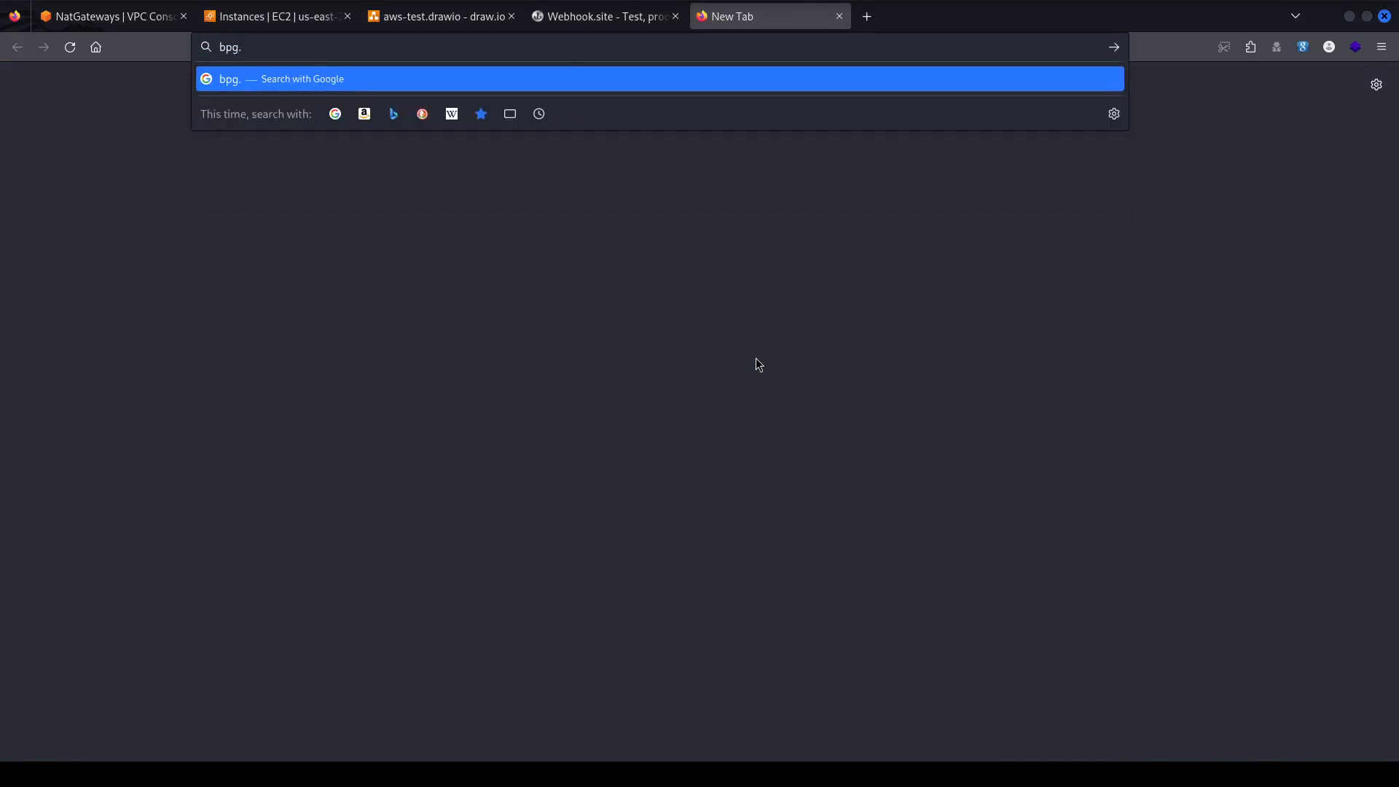
pyautogui.press('Down')
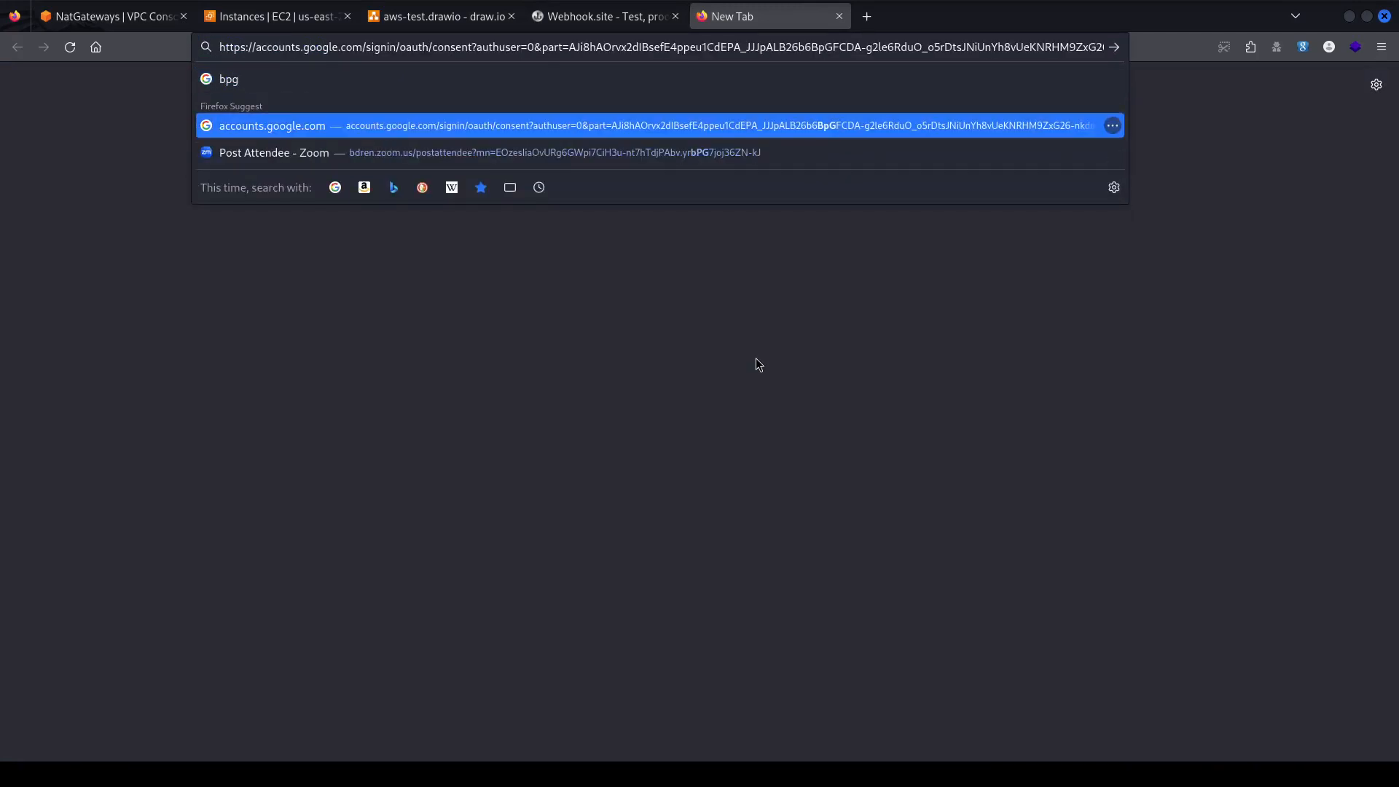
pyautogui.press('Up')
pyautogui.press('BackSpace')
pyautogui.press('BackSpace')
pyautogui.press('BackSpace')
pyautogui.write('bgp.')
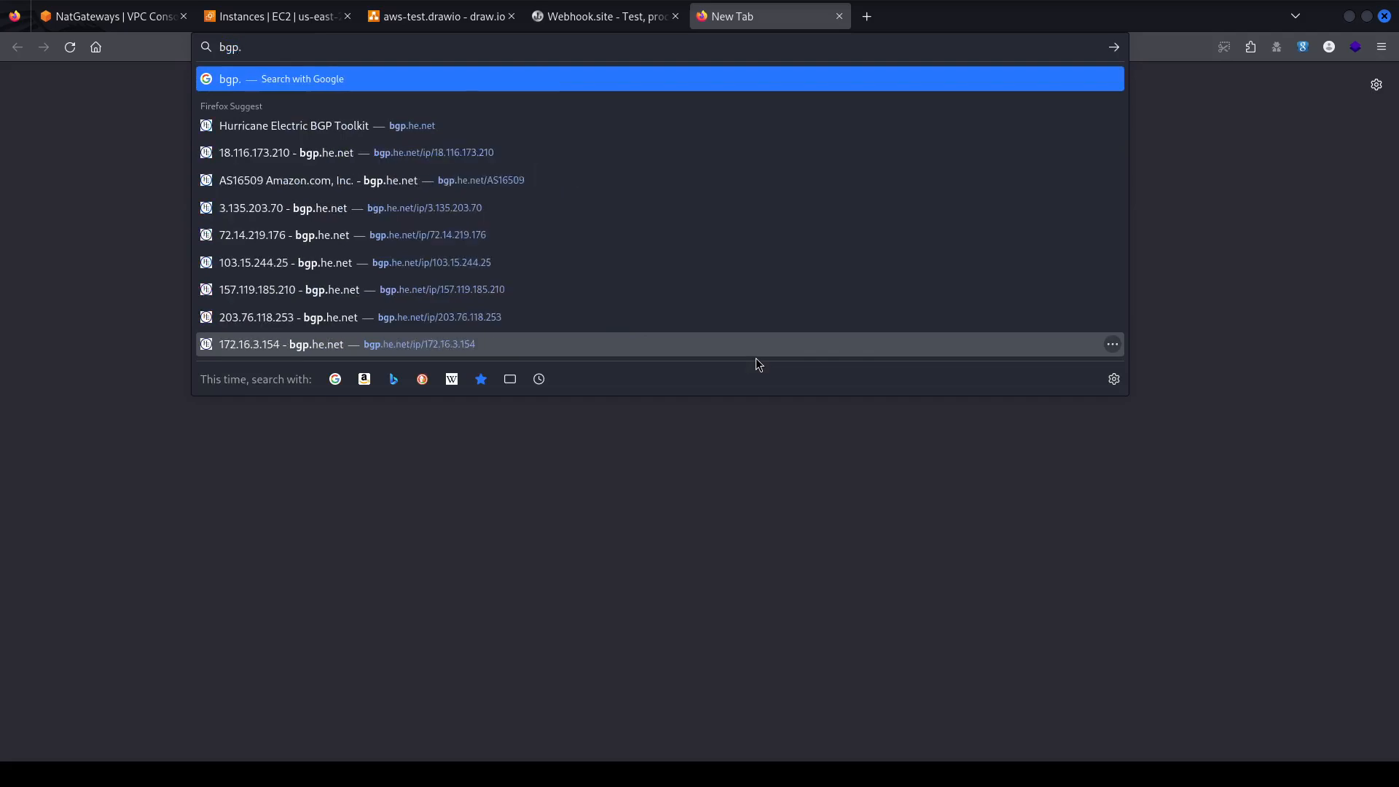
pyautogui.press('Down')
pyautogui.press('Return')
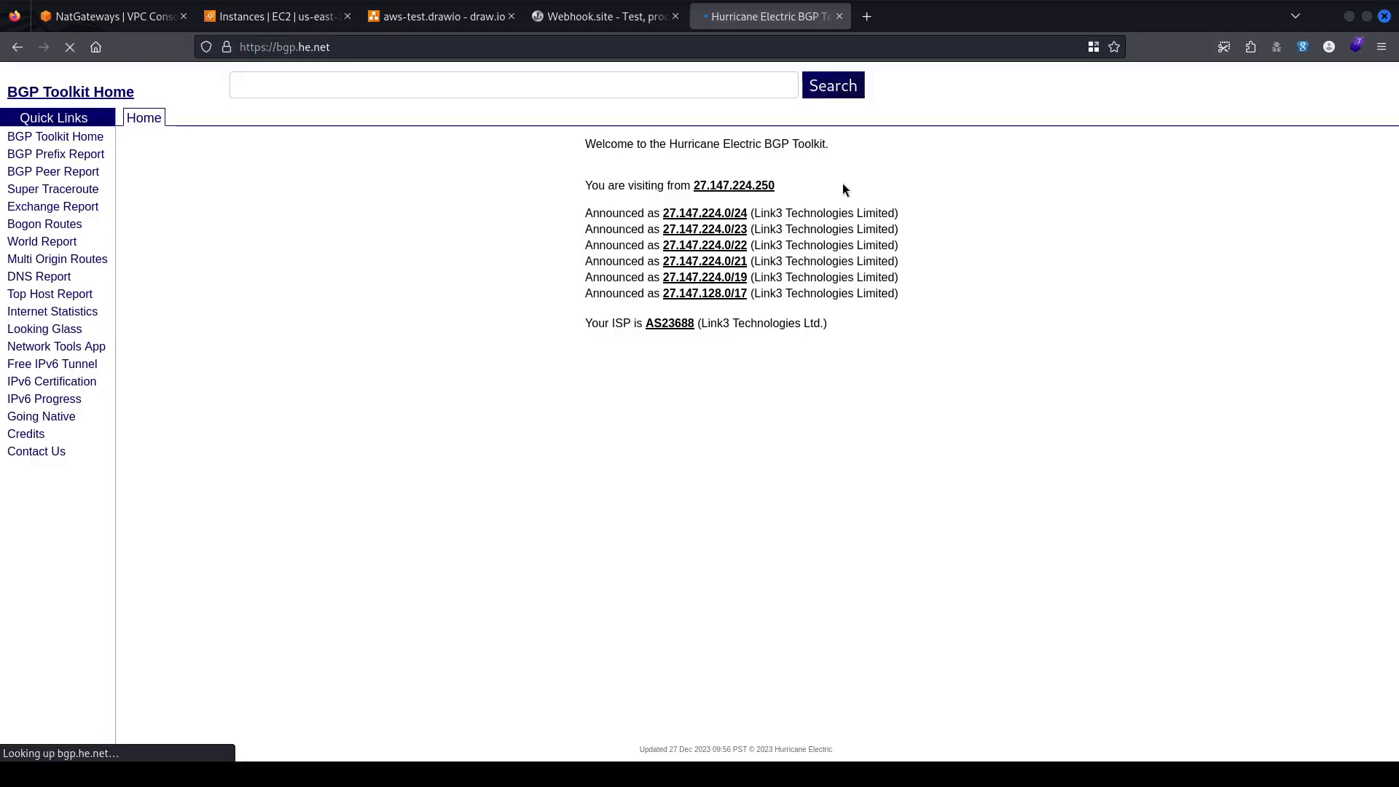
# Look up 18.217.21.87, confirm Amazon's AS16509 announces 18.216.0.0/14, then close the tab.
pyautogui.click(718, 114)
pyautogui.hotkey('ctrl', 'v')
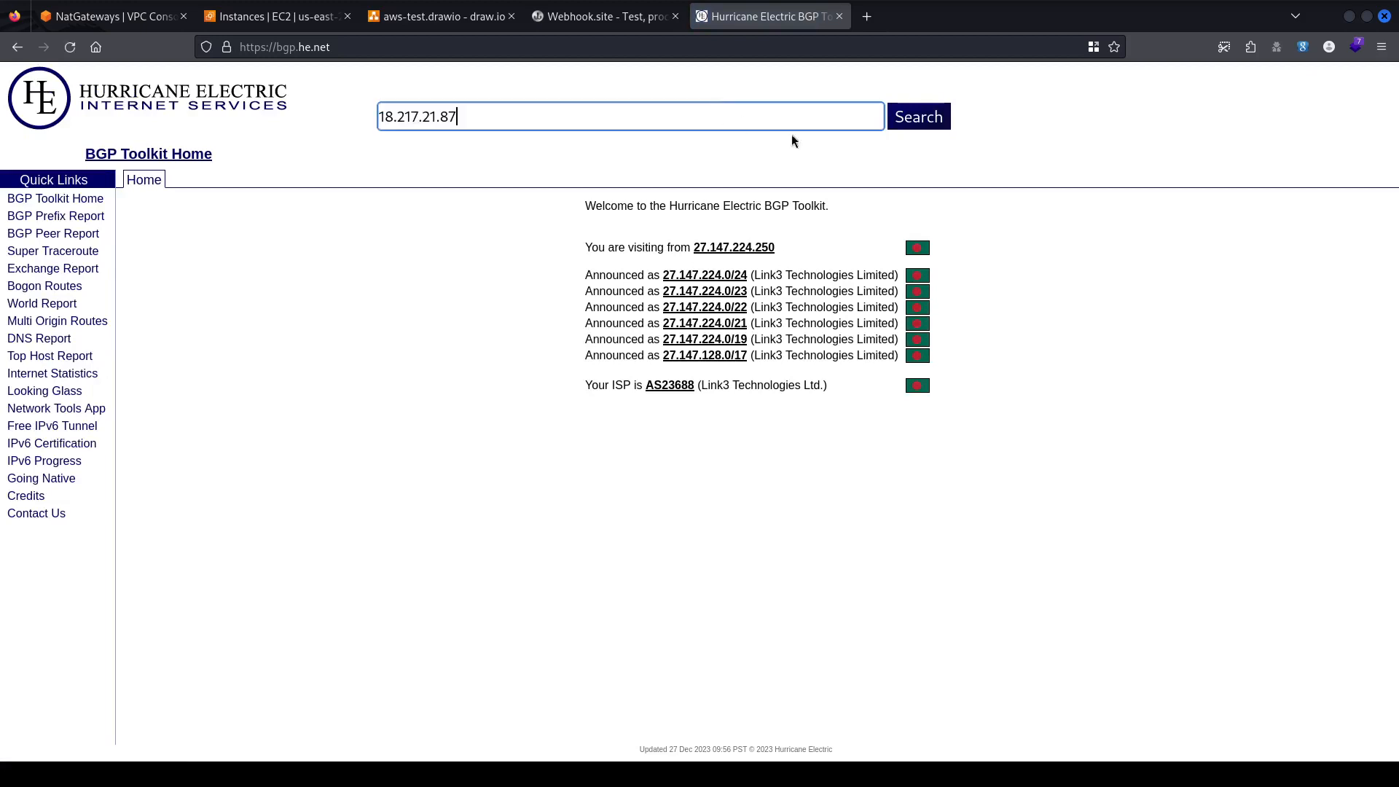
pyautogui.click(915, 129)
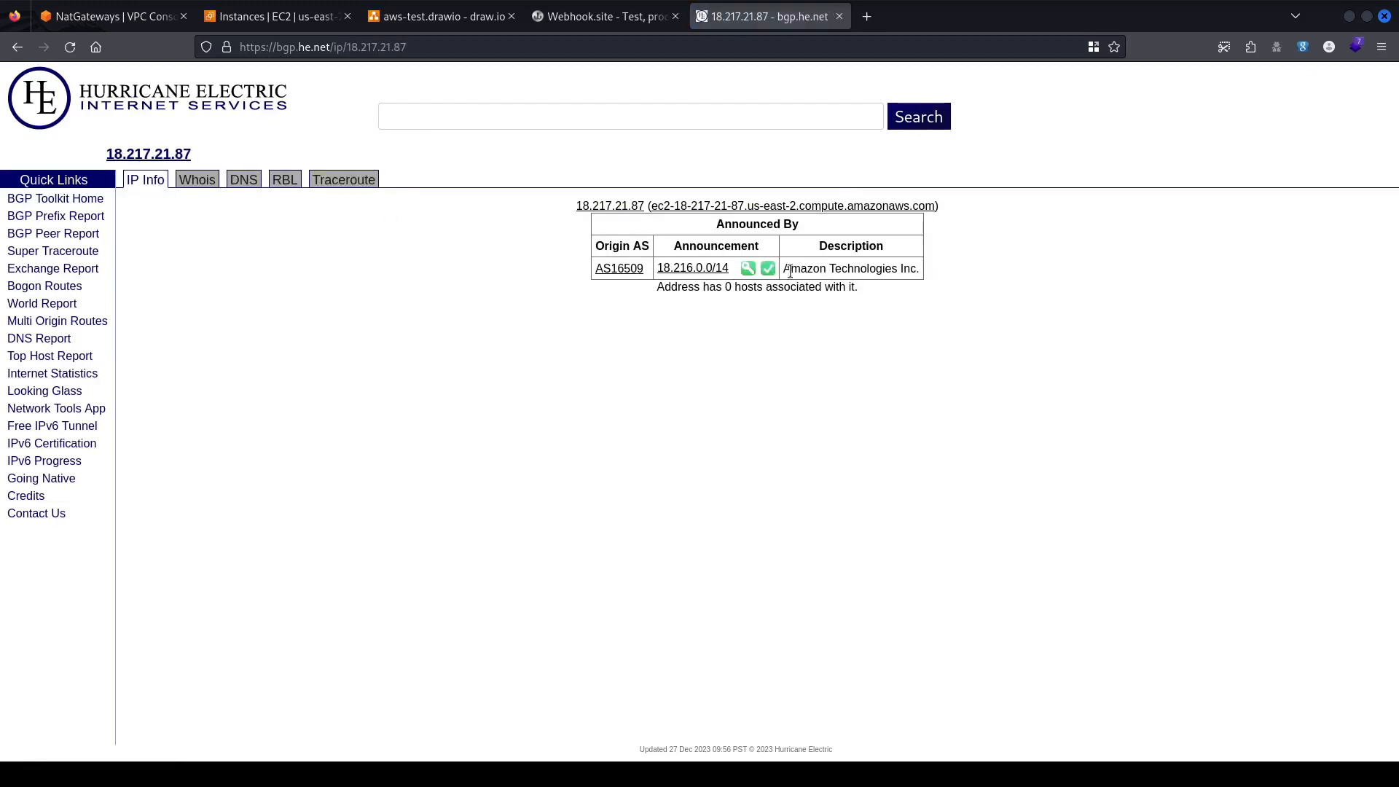
pyautogui.moveTo(789, 271); pyautogui.dragTo(930, 269)
pyautogui.click(701, 302)
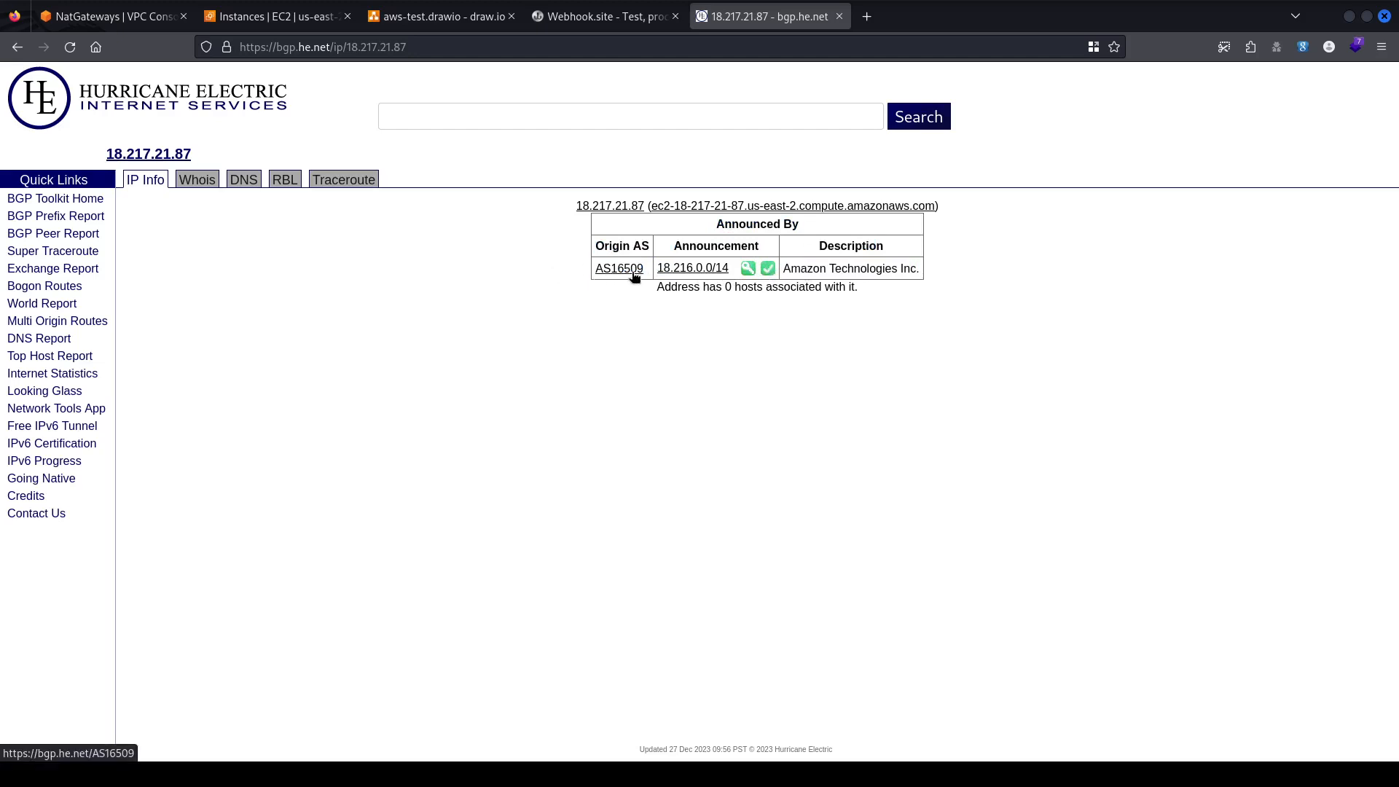
pyautogui.moveTo(671, 252); pyautogui.dragTo(749, 296)
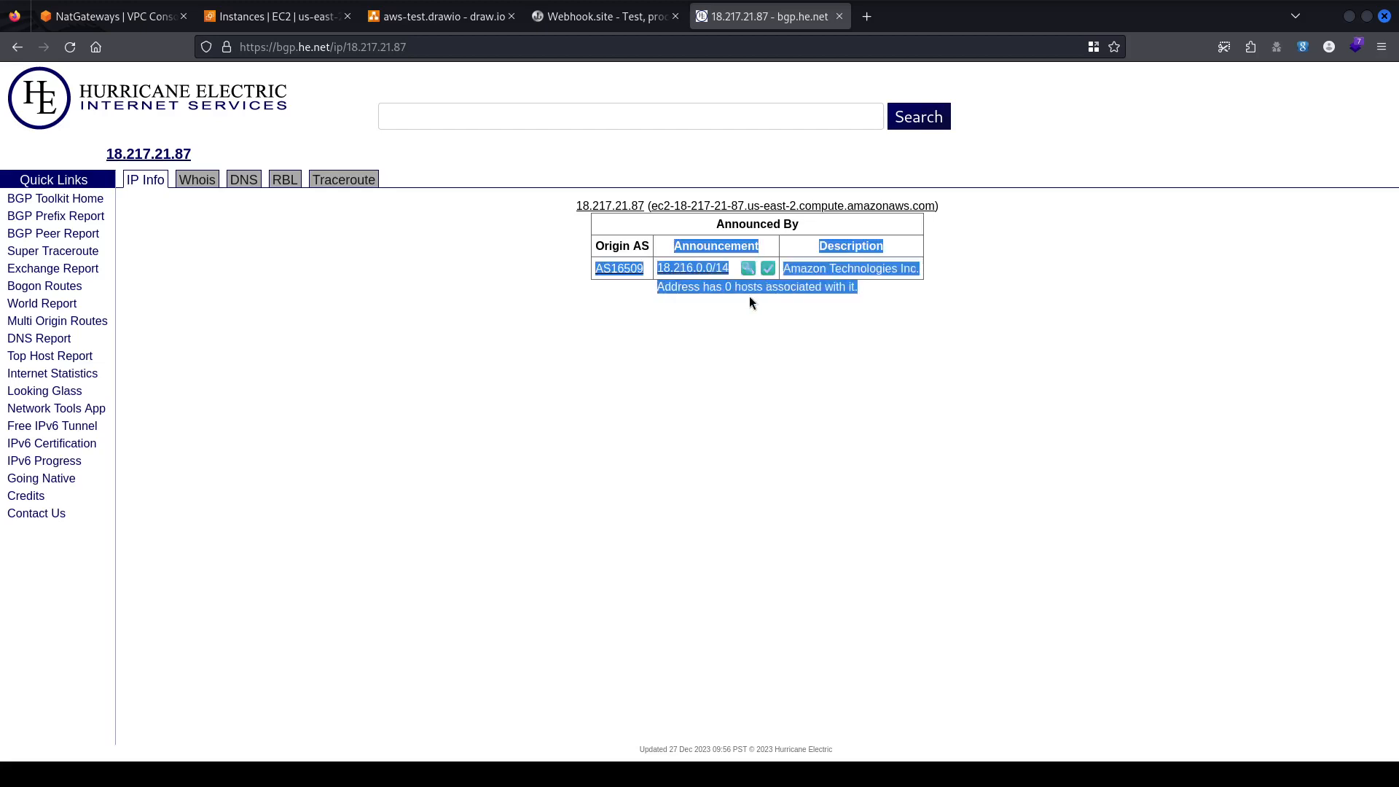
pyautogui.click(788, 417)
pyautogui.moveTo(632, 240); pyautogui.dragTo(987, 284)
pyautogui.click(724, 337)
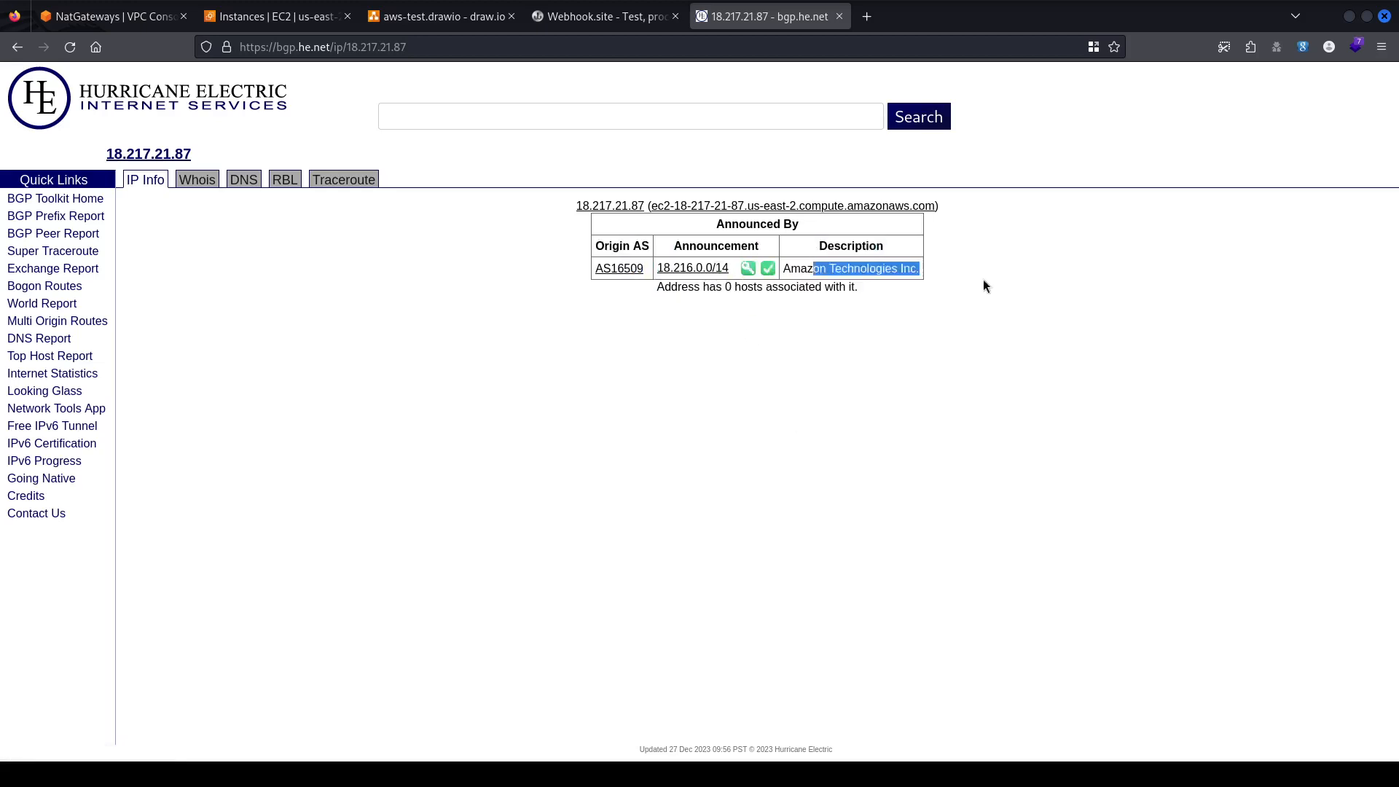
pyautogui.click(855, 387)
pyautogui.click(839, 16)
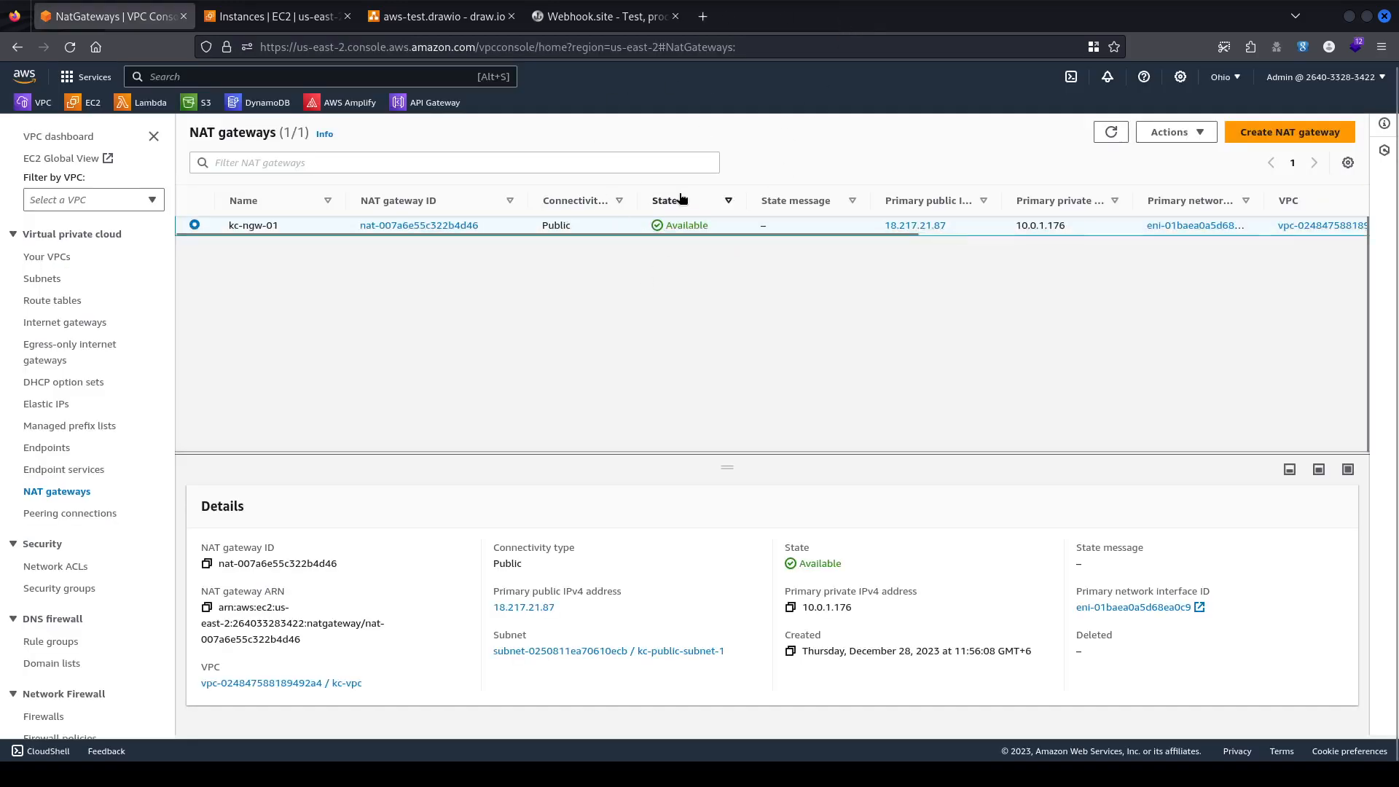
# Bring up the aws-test.drawio diagram showing the VPC subnets, EC2 instances and NAT gateway.
pyautogui.click(445, 16)
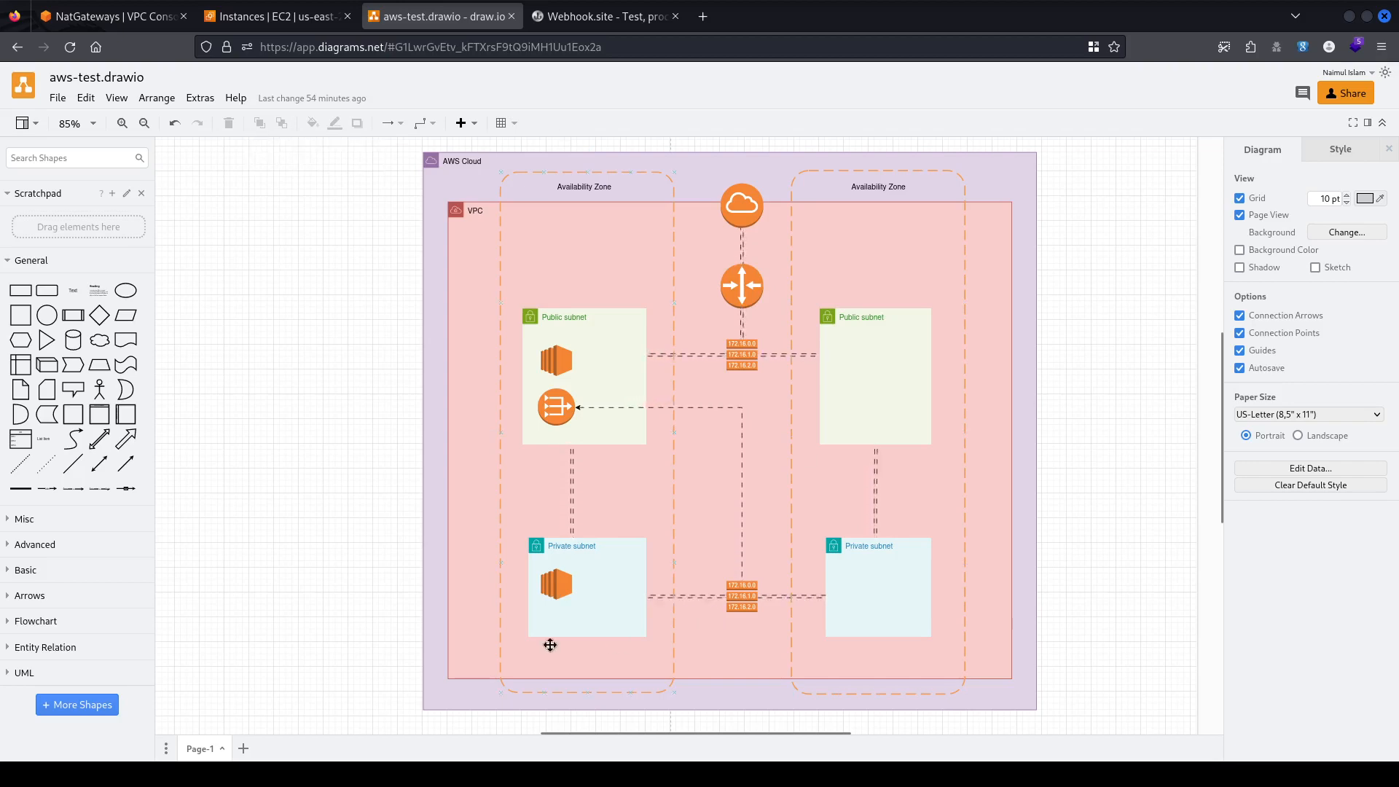
# Confirm kc-private-ec2 has no public IPv4, only 10.0.3.68, then select the diagram's left Availability Zone.
pyautogui.click(273, 17)
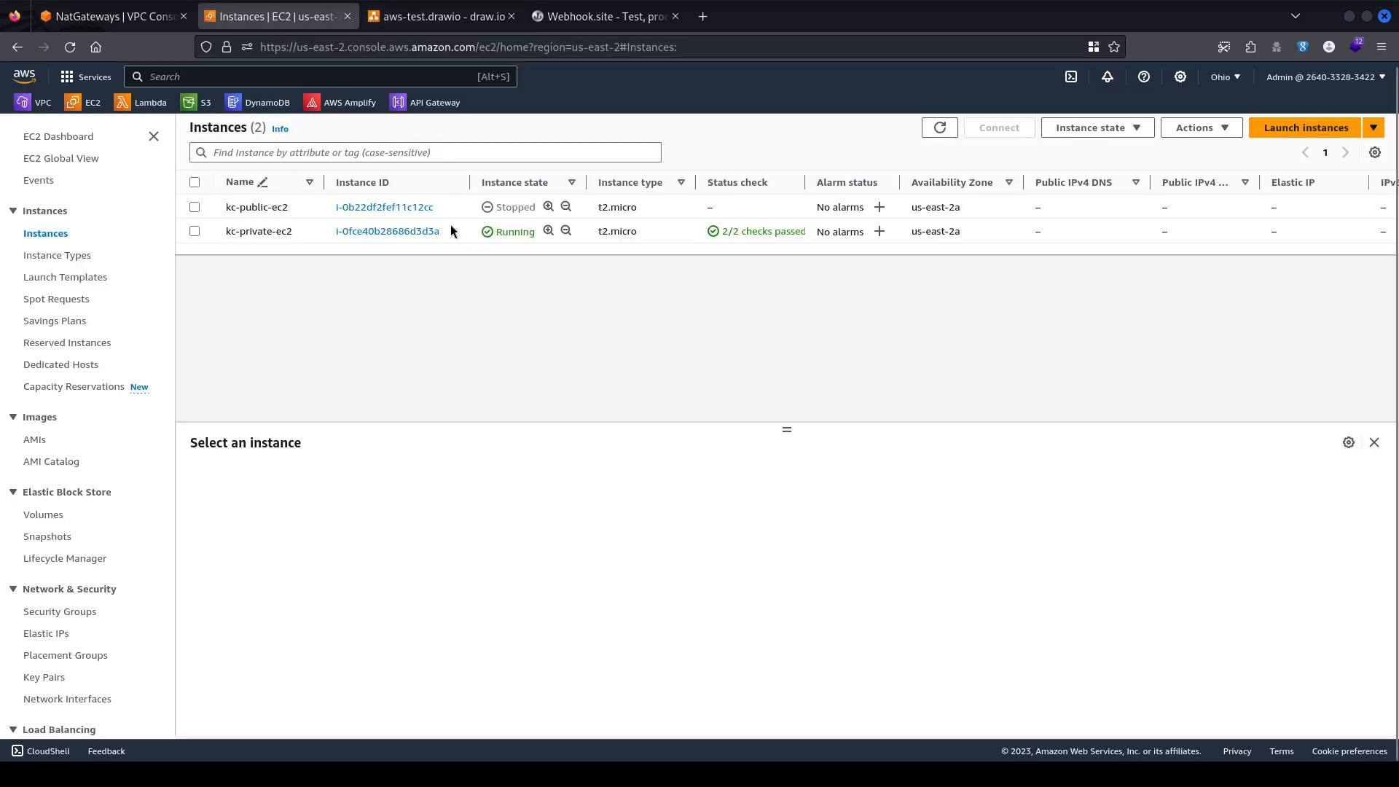
pyautogui.click(309, 231)
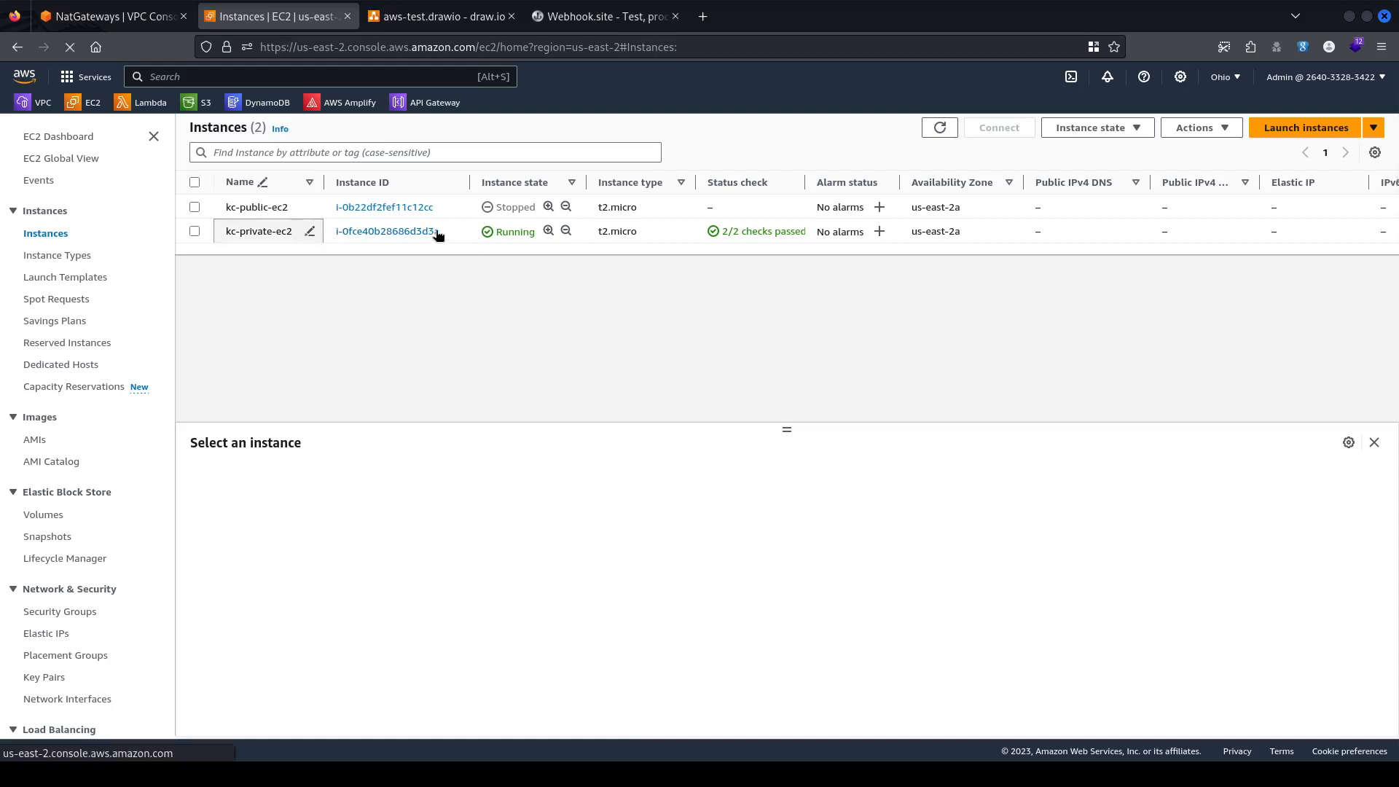
pyautogui.click(465, 226)
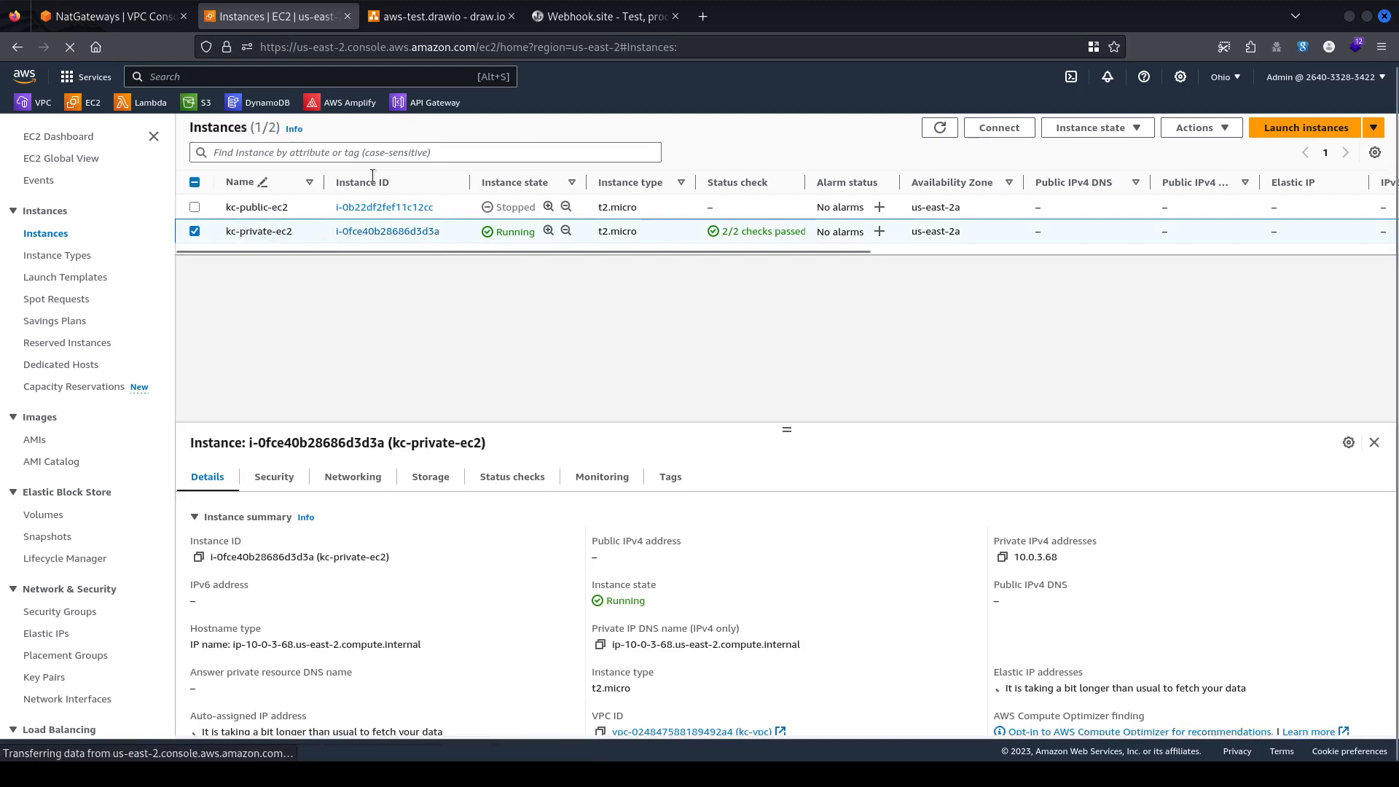
pyautogui.click(437, 16)
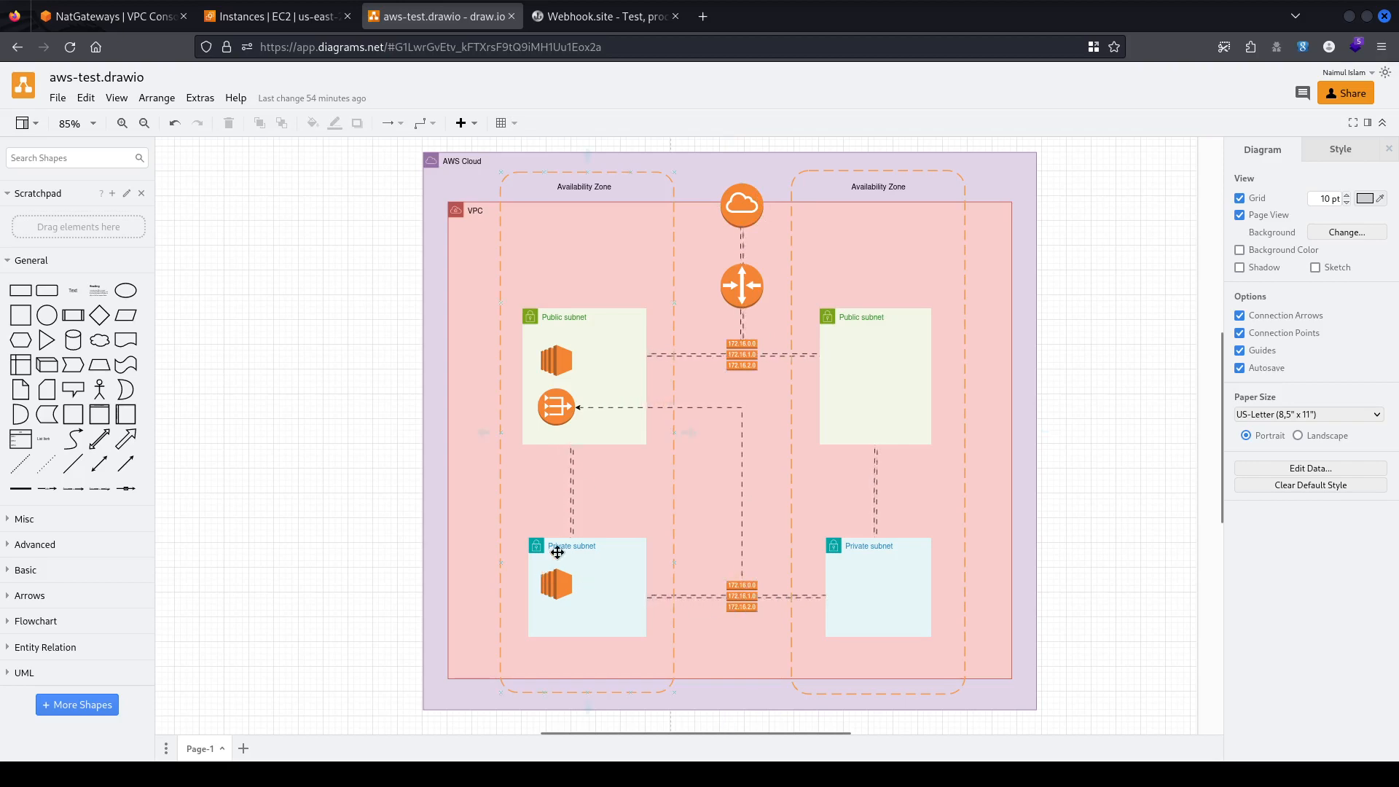
pyautogui.click(277, 16)
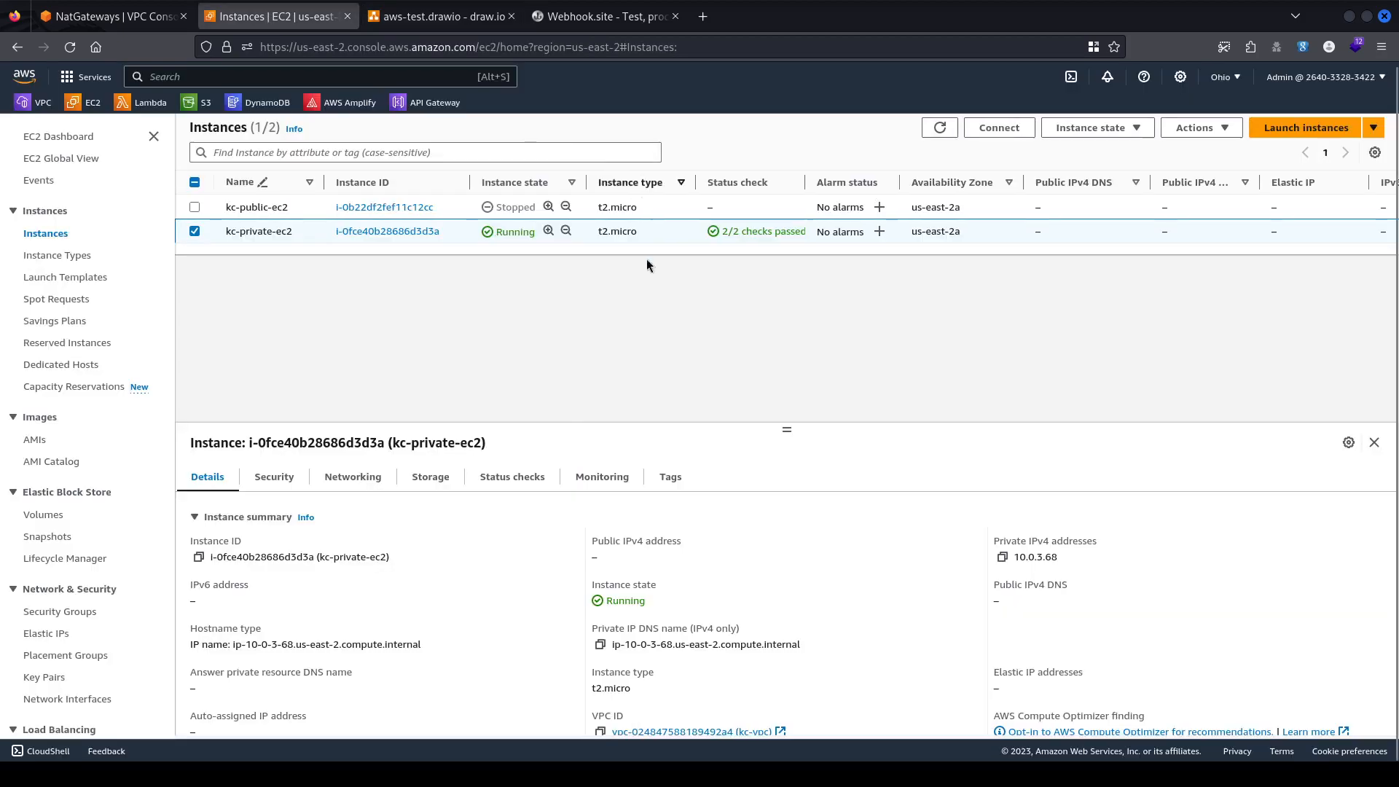
pyautogui.moveTo(584, 529); pyautogui.dragTo(672, 565)
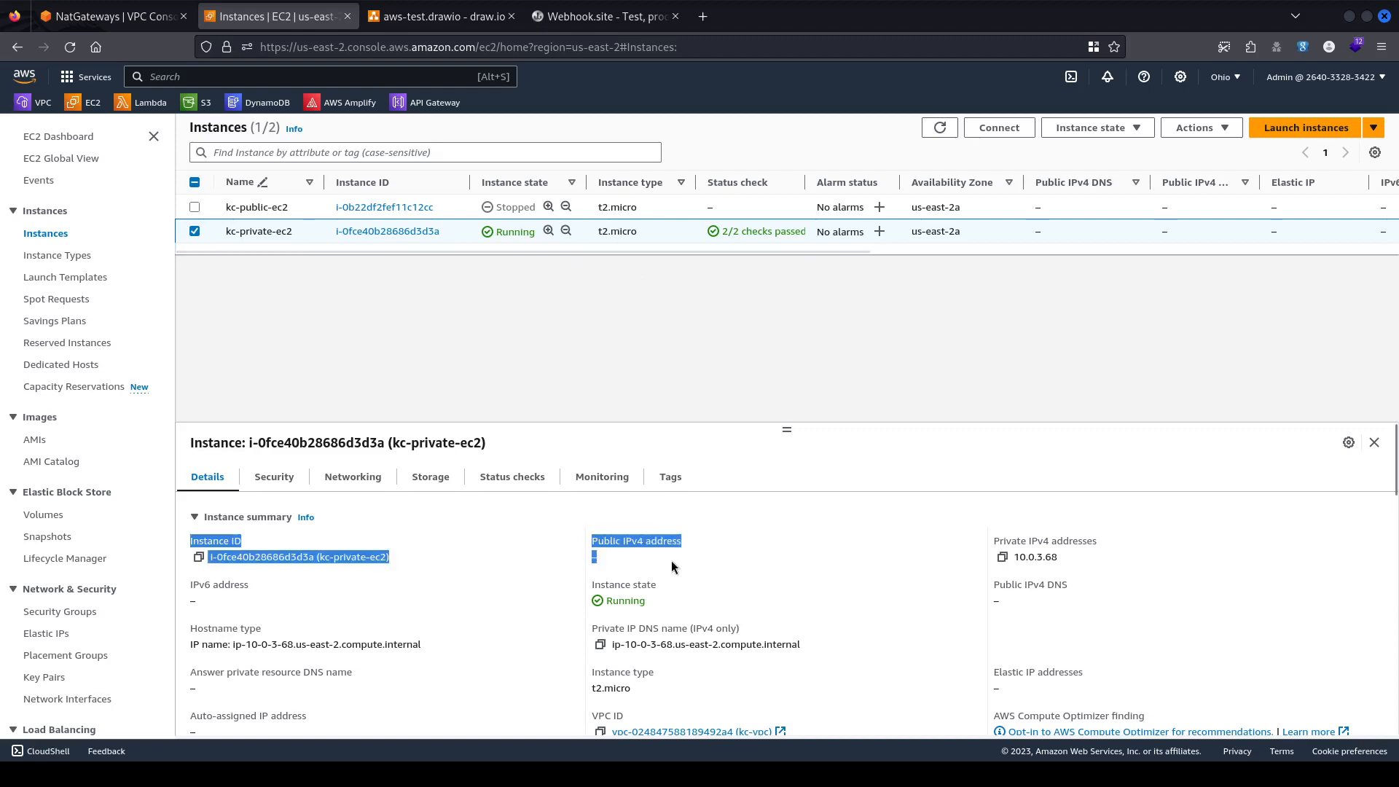
pyautogui.click(669, 577)
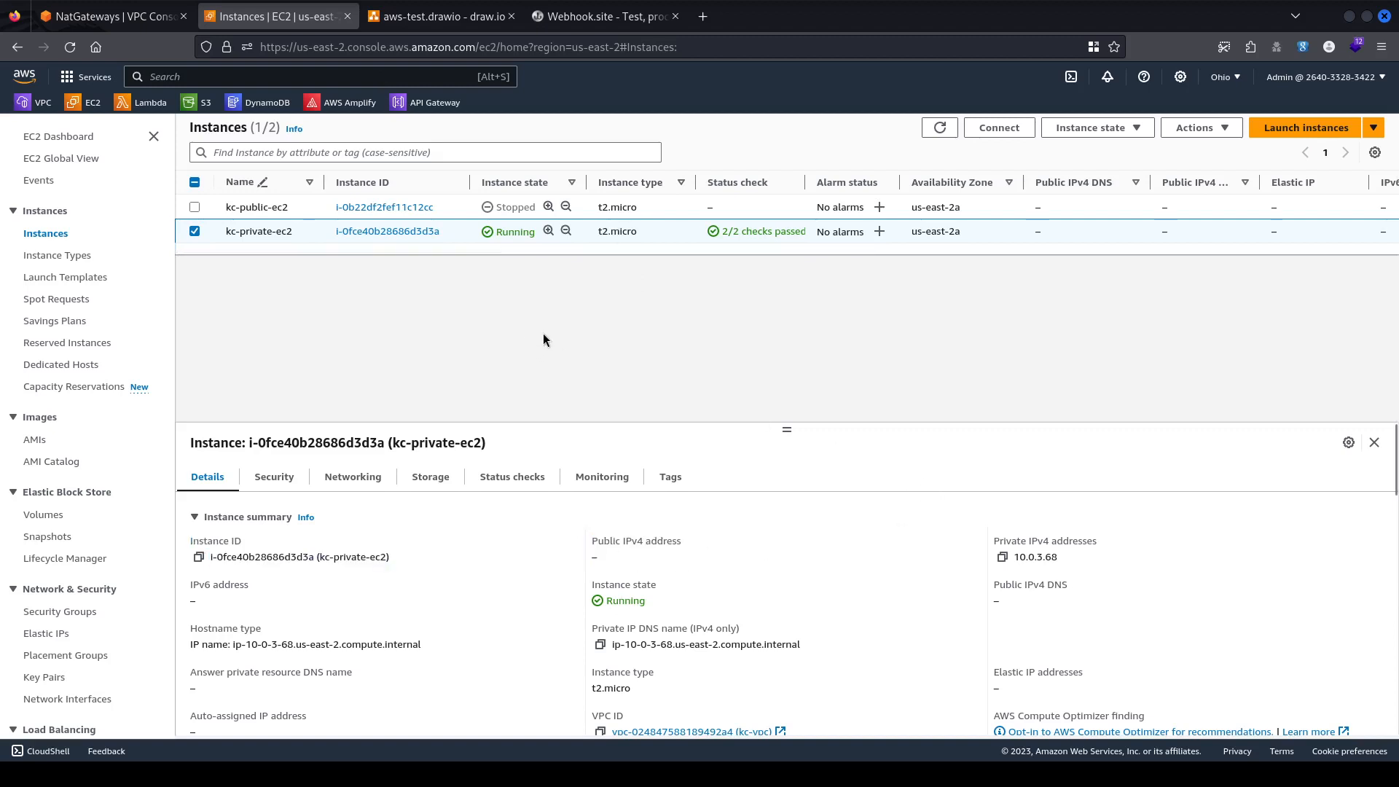
pyautogui.click(437, 16)
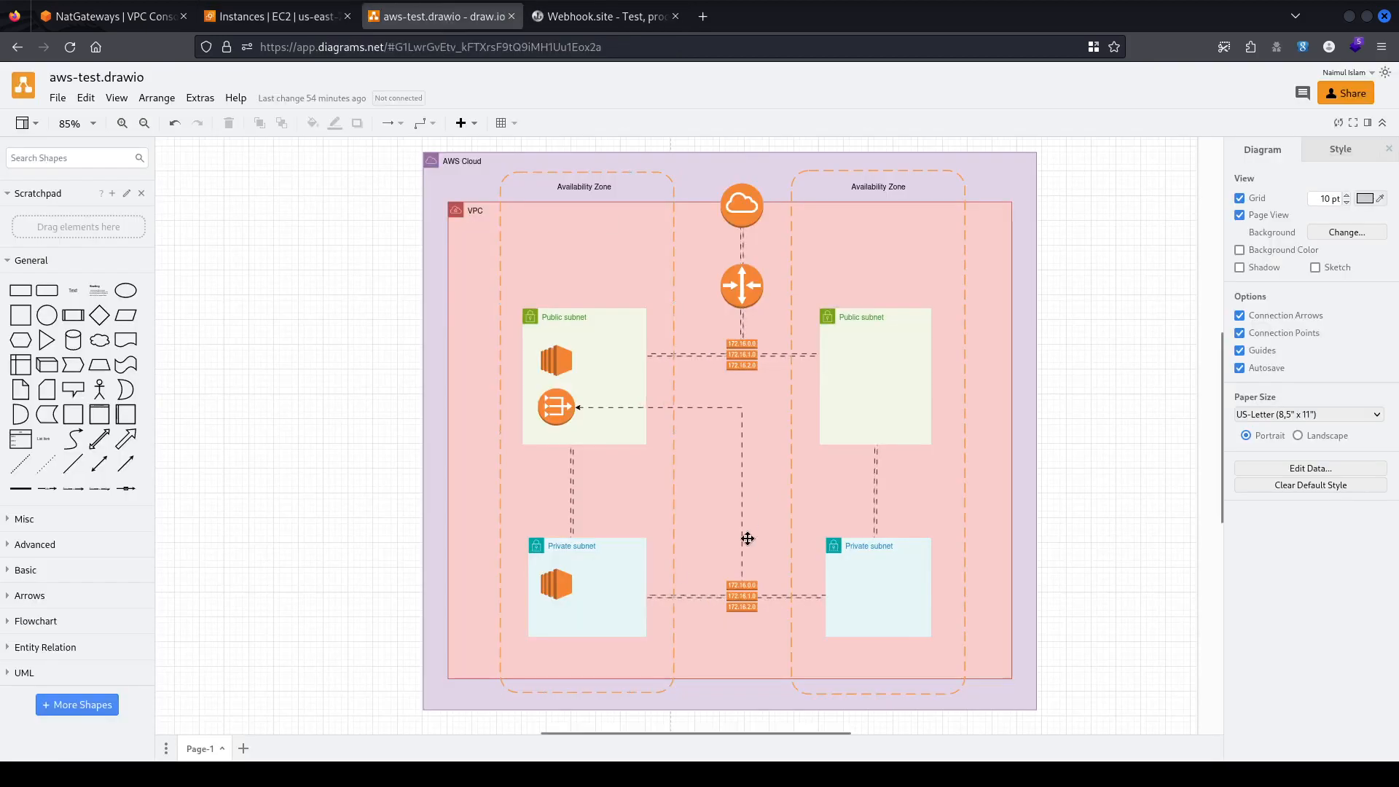
pyautogui.click(566, 416)
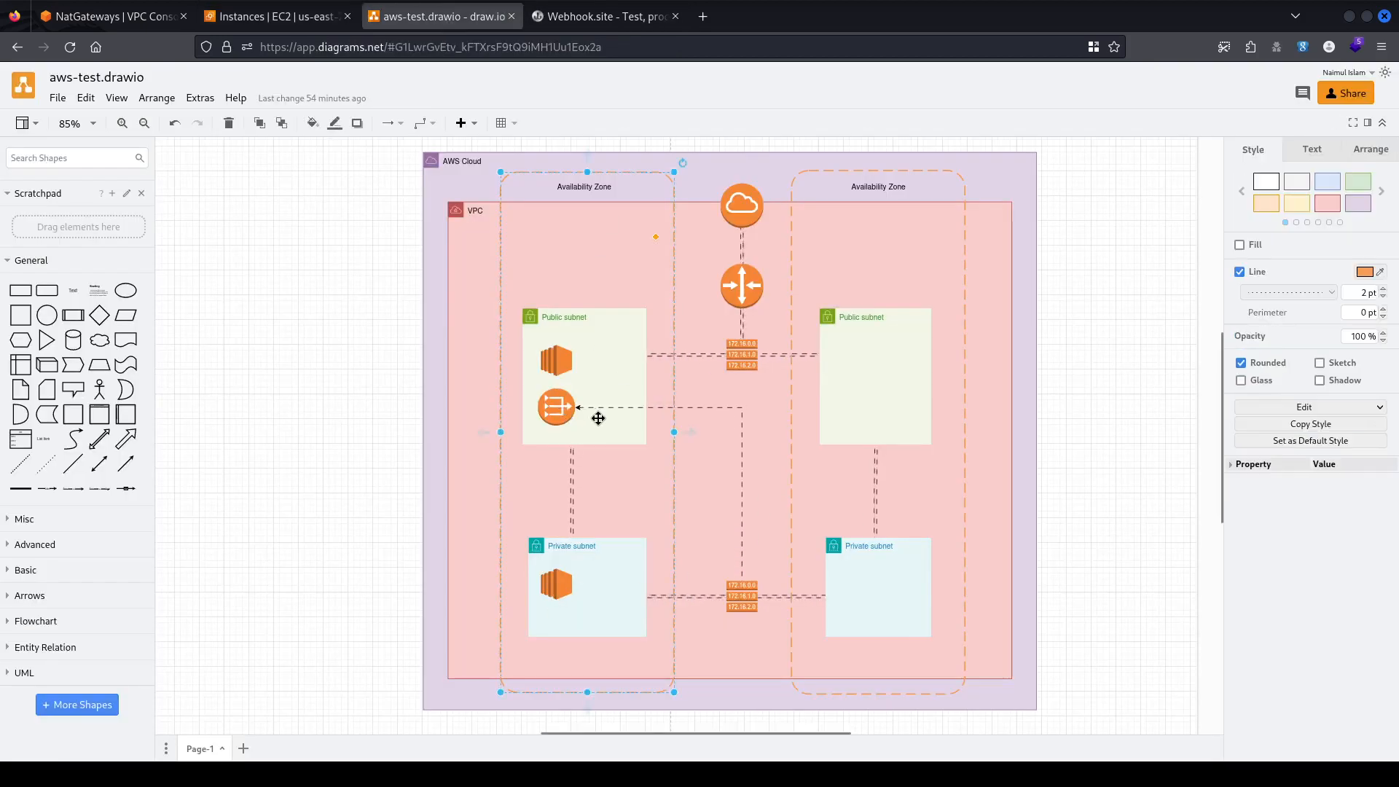